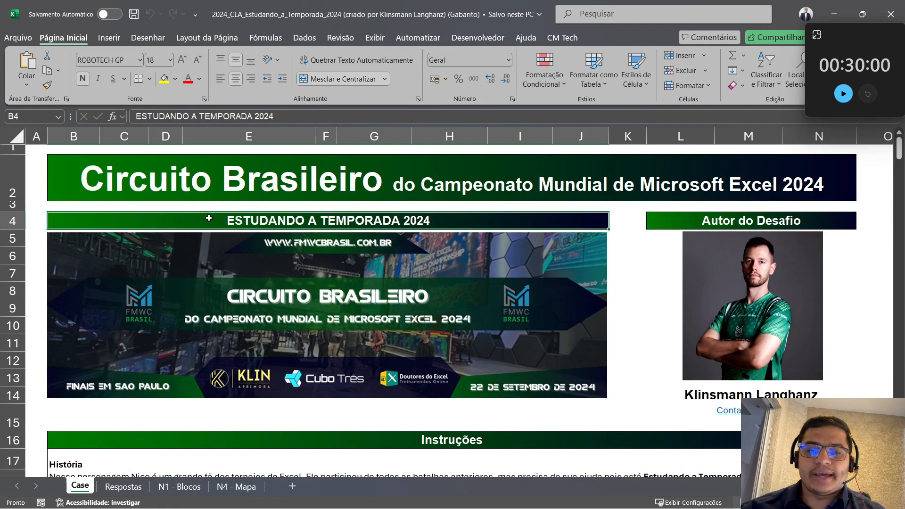
pyautogui.scroll(-4, 193, 255)
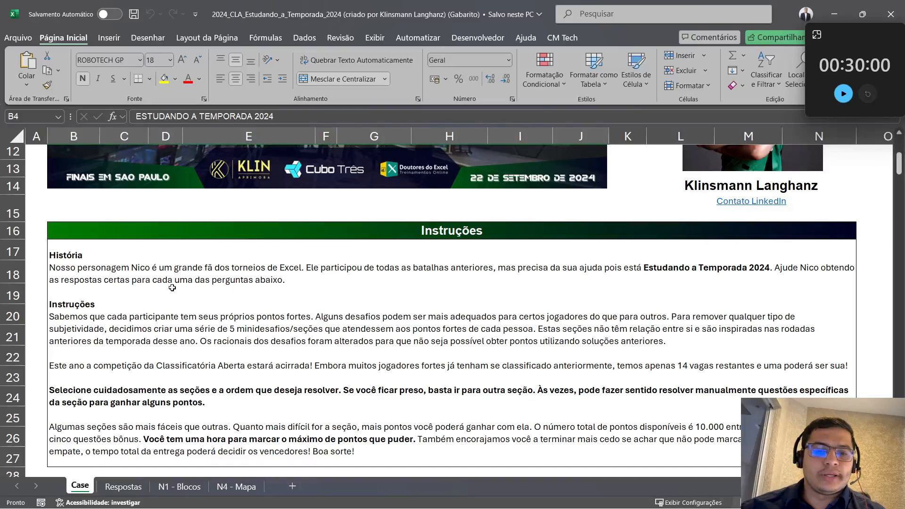
pyautogui.click(173, 286)
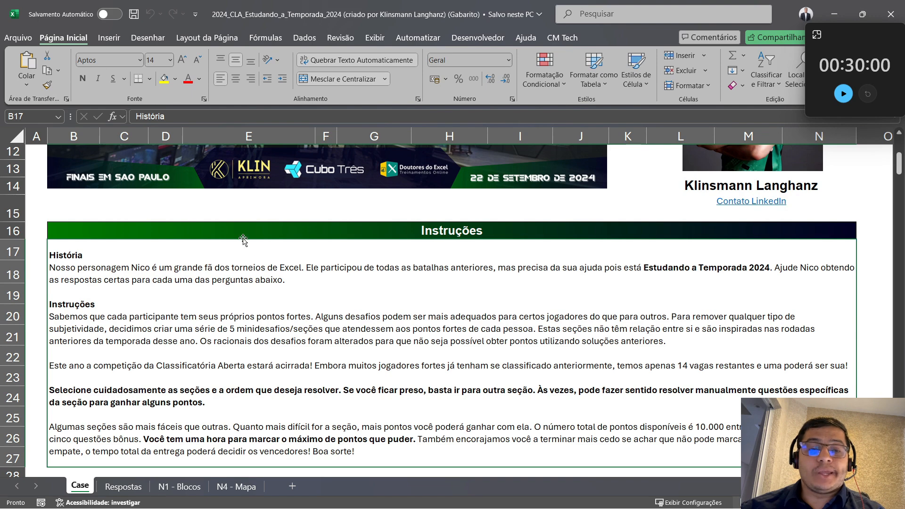
pyautogui.scroll(4, 252, 271)
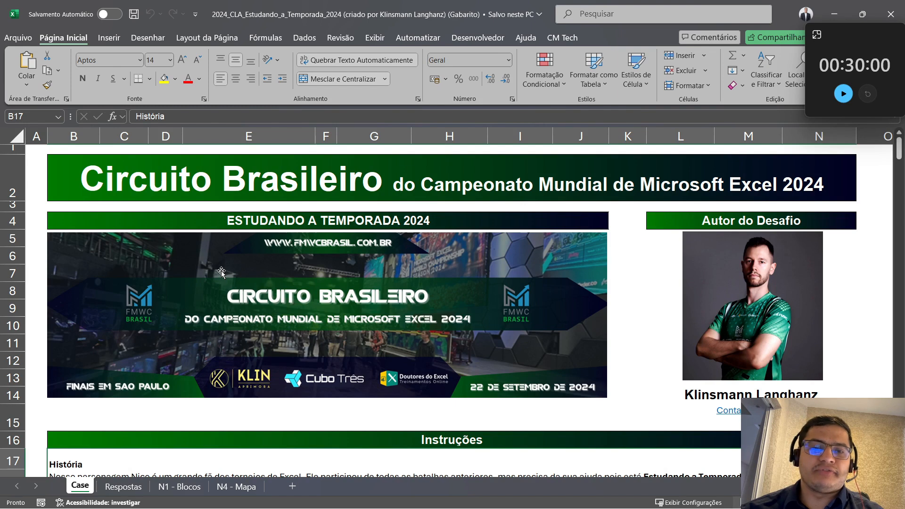
pyautogui.click(272, 222)
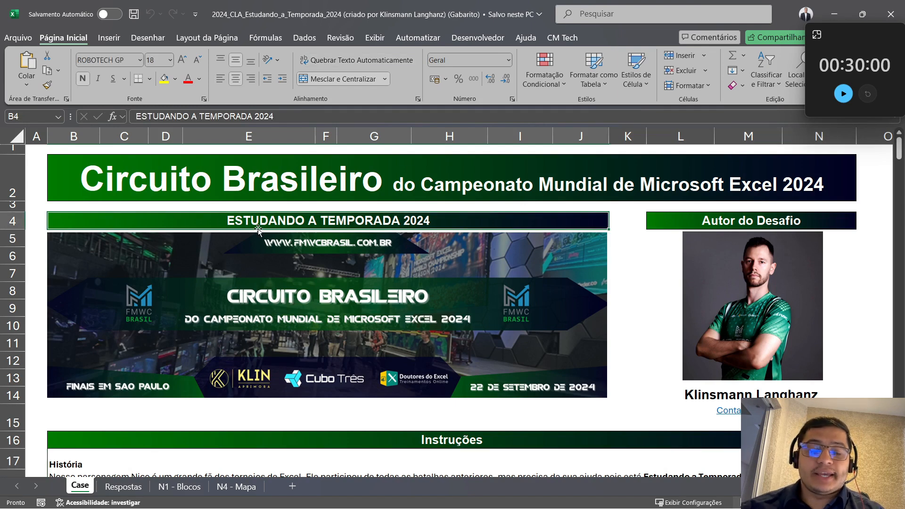
# Switch to the Clock app's timers and set the Campeonato Excel timer to 01:00:00
pyautogui.click(866, 95)
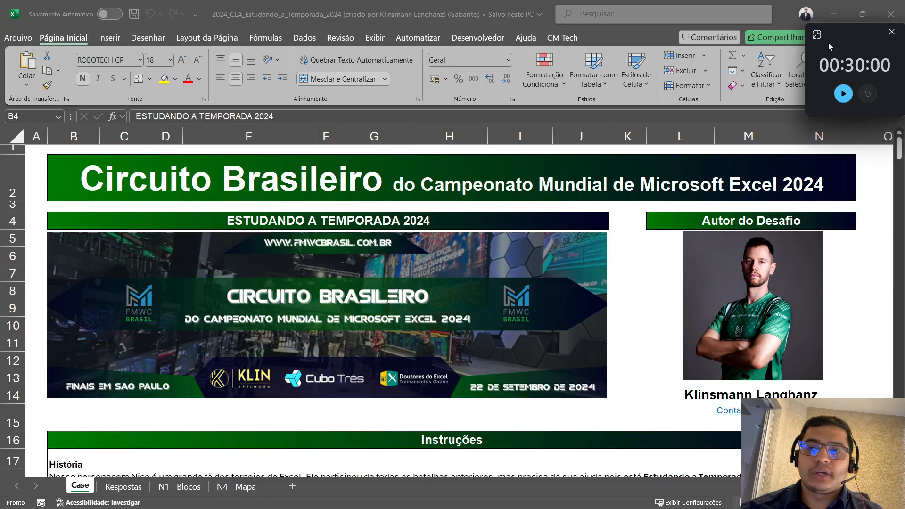
pyautogui.click(818, 34)
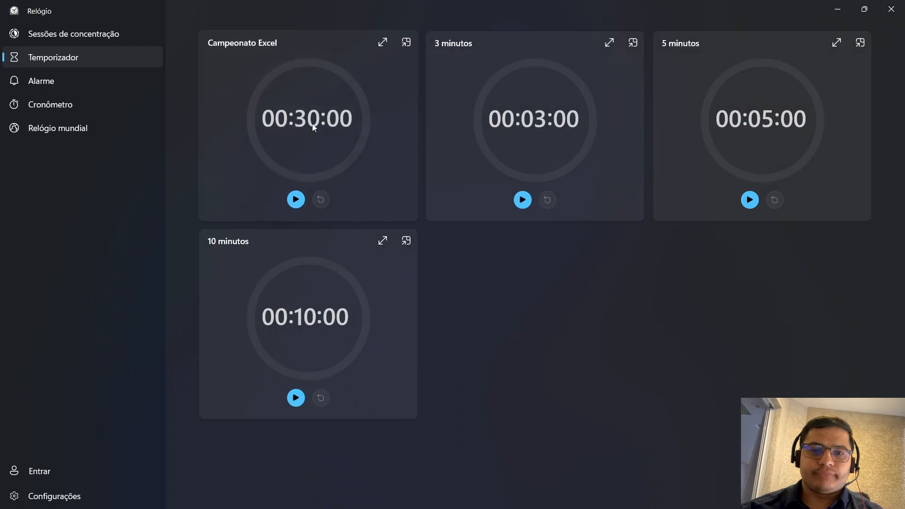
pyautogui.click(312, 124)
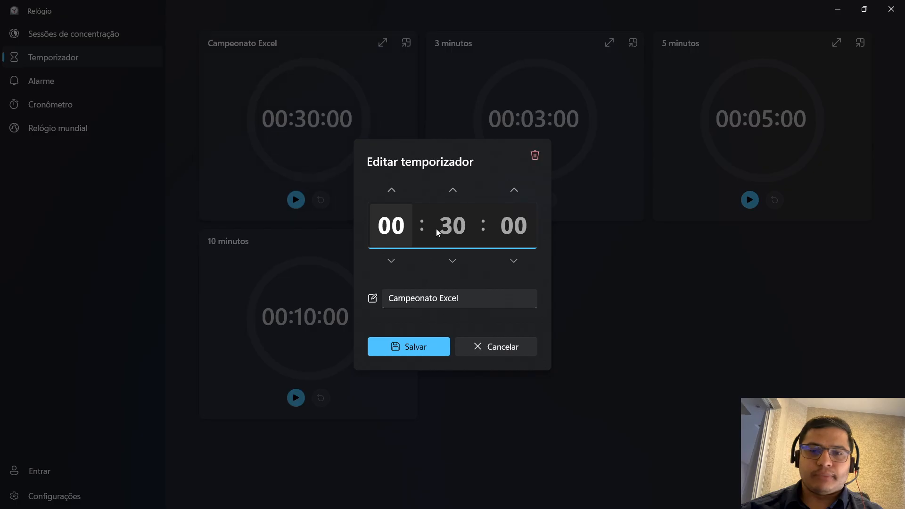
pyautogui.click(458, 191)
pyautogui.click(459, 191)
pyautogui.click(459, 191)
pyautogui.click(459, 191)
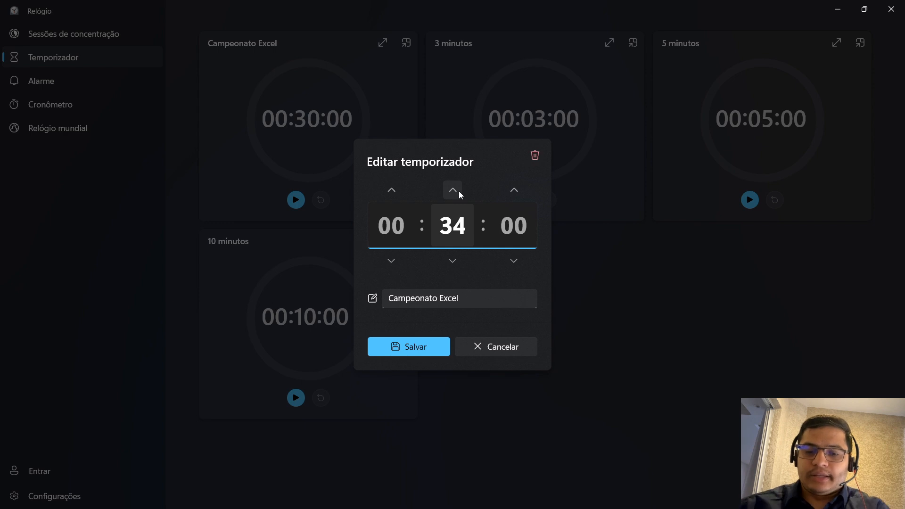
pyautogui.write('00')
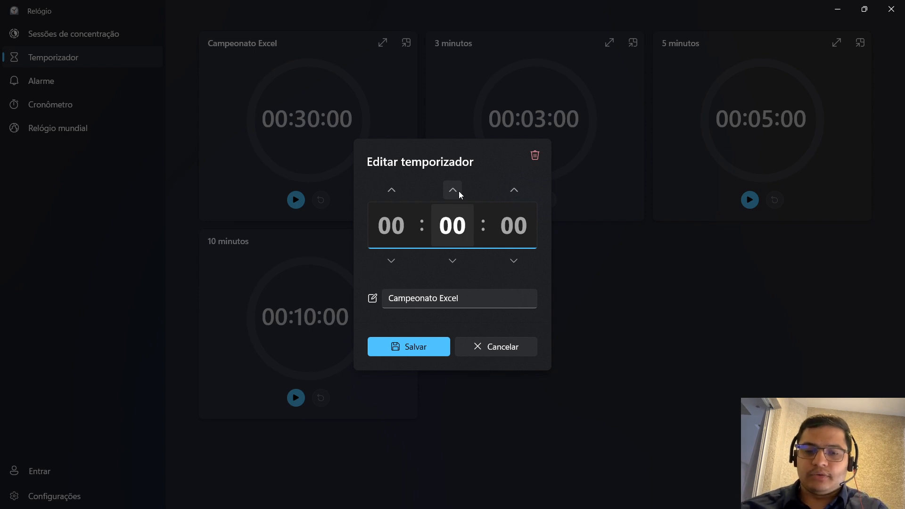
pyautogui.click(391, 227)
pyautogui.write('1')
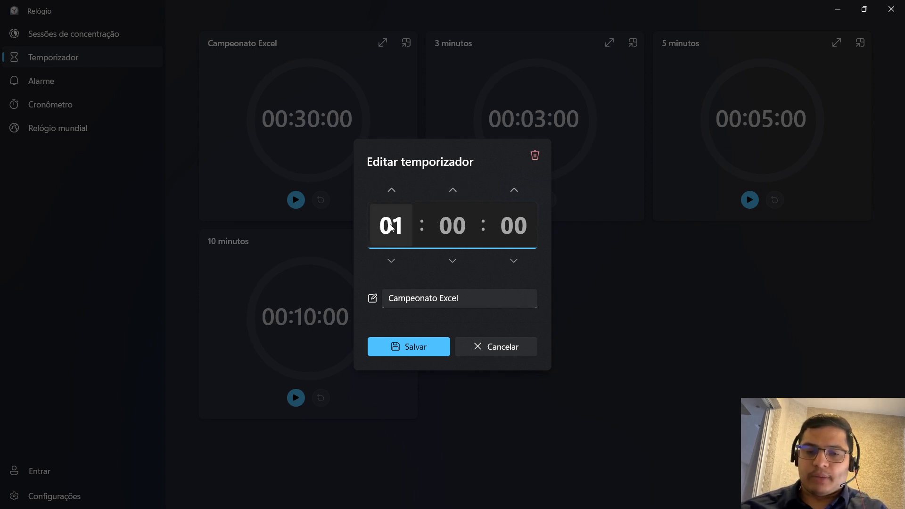
pyautogui.click(431, 353)
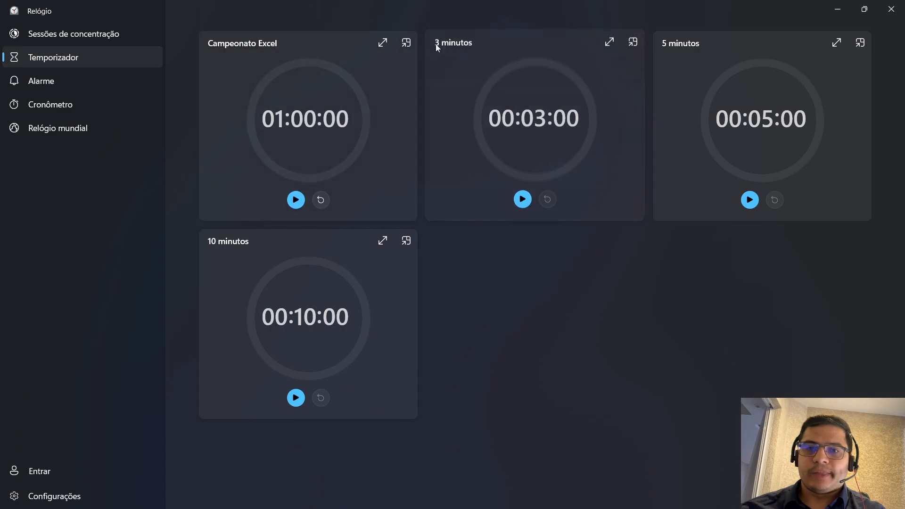
# Keep the Campeonato Excel timer floating over the workbook's upper corner and start its countdown
pyautogui.click(405, 42)
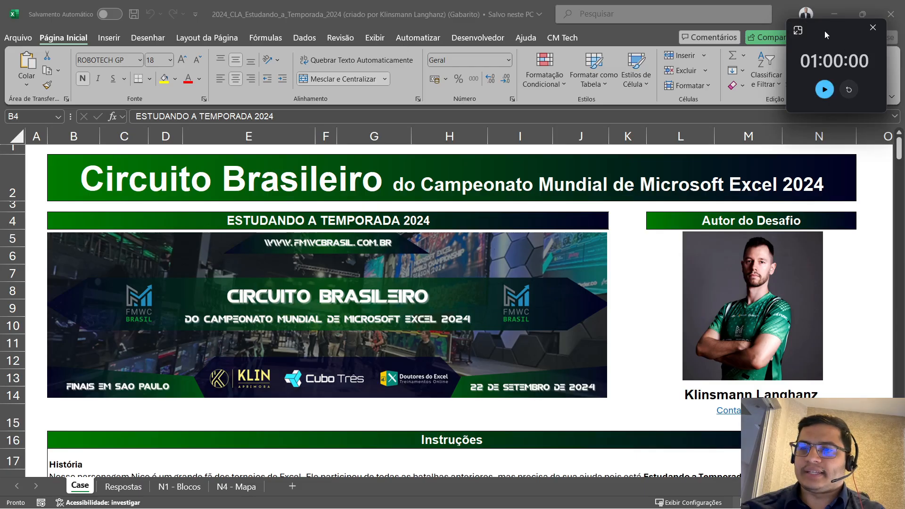
pyautogui.moveTo(825, 31); pyautogui.dragTo(841, 37)
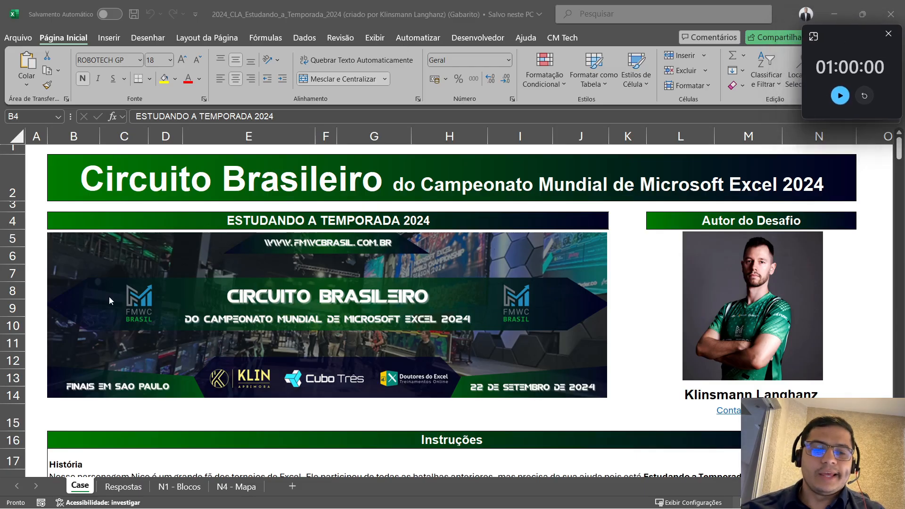
pyautogui.click(47, 292)
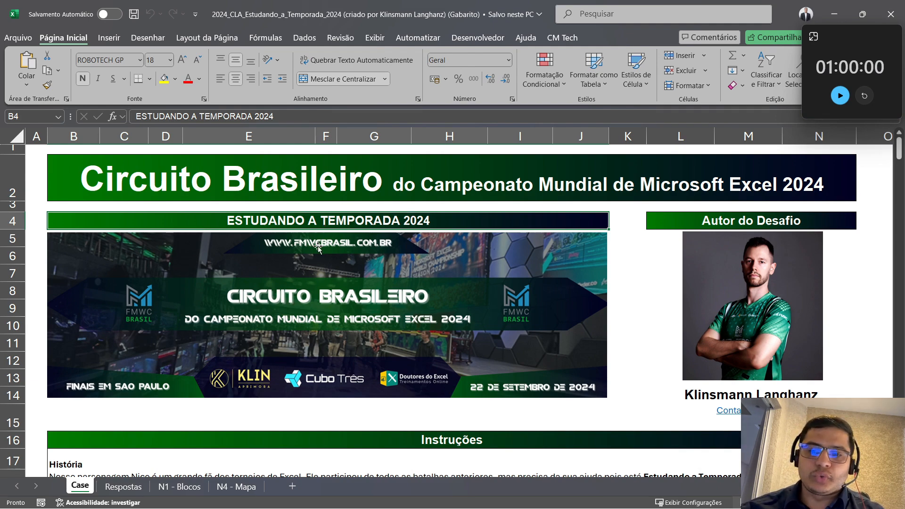
pyautogui.scroll(-3, 318, 245)
pyautogui.scroll(3, 319, 245)
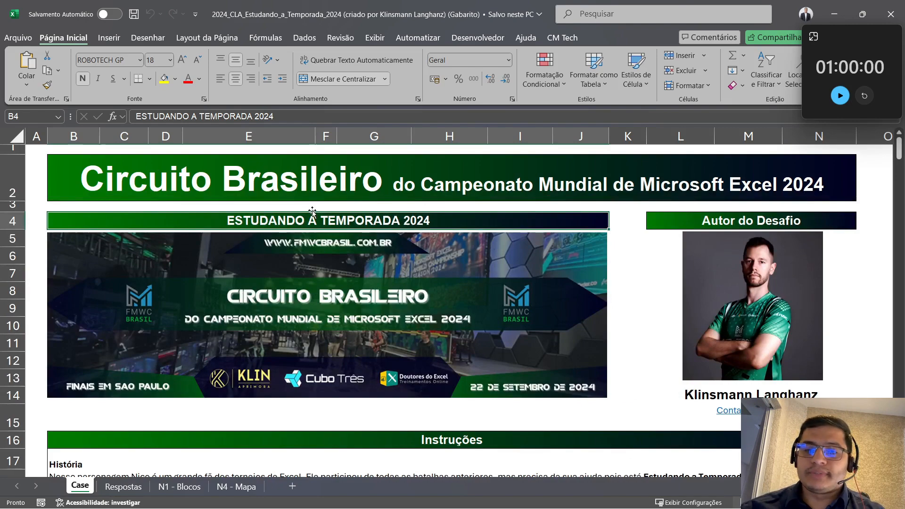
pyautogui.click(846, 100)
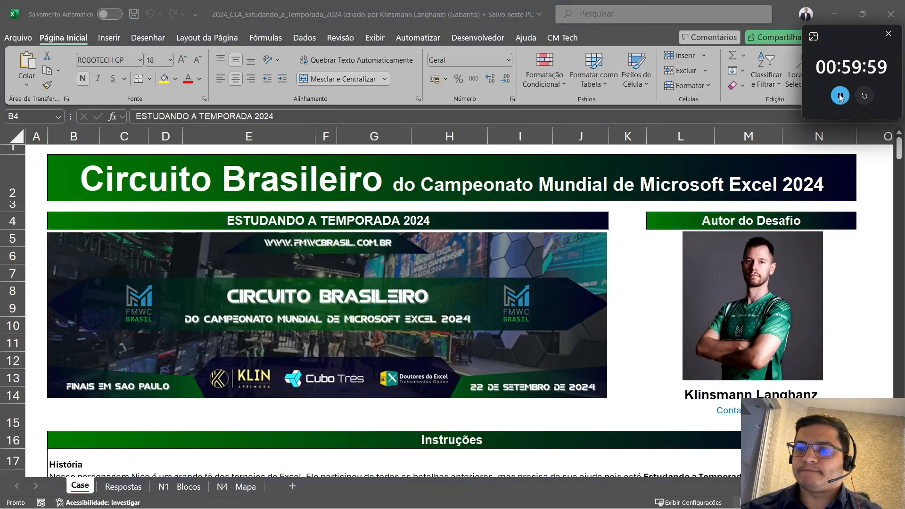
# Read the case instructions, the bonus questions and the Nível 1 rules on the Case sheet
pyautogui.scroll(-4, 152, 318)
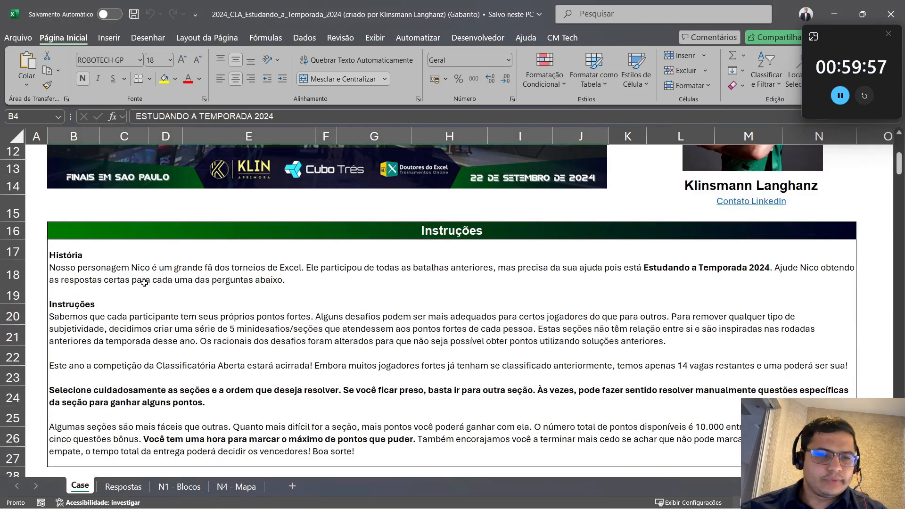
pyautogui.scroll(-1, 144, 283)
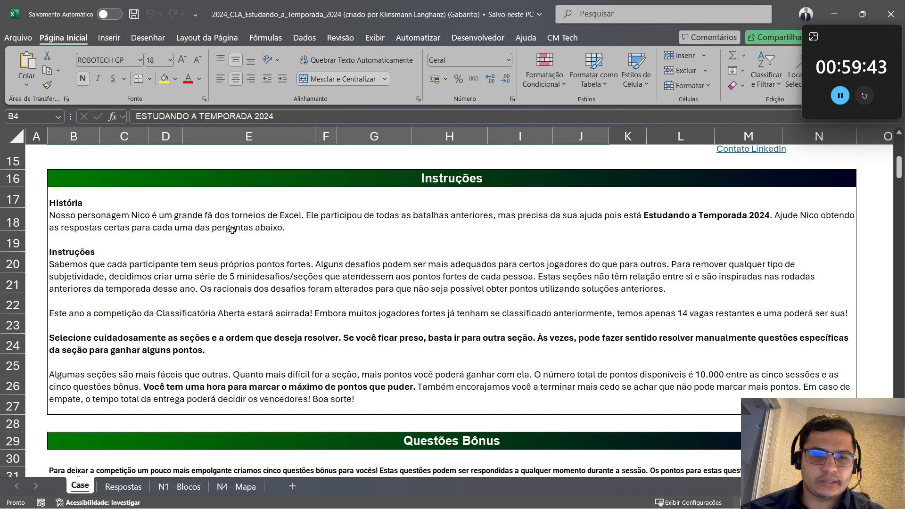
pyautogui.click(82, 274)
pyautogui.scroll(-1, 99, 248)
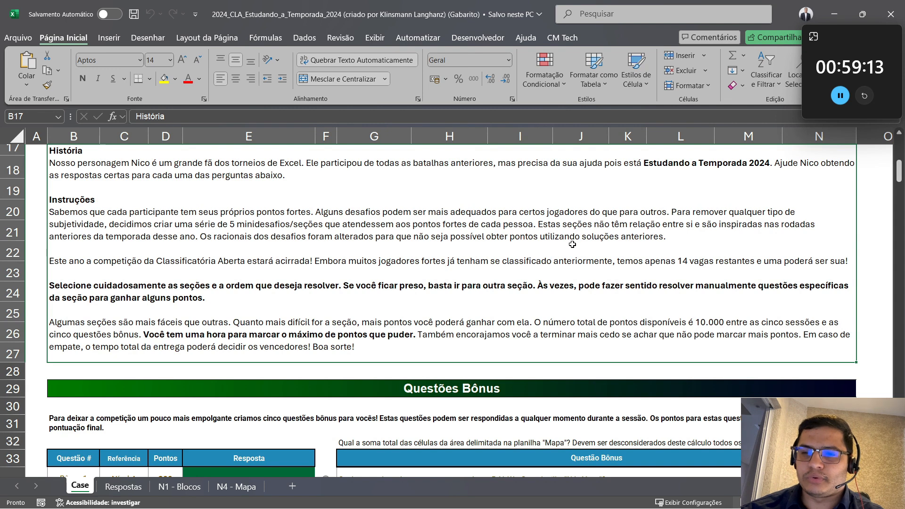
pyautogui.scroll(-1, 642, 237)
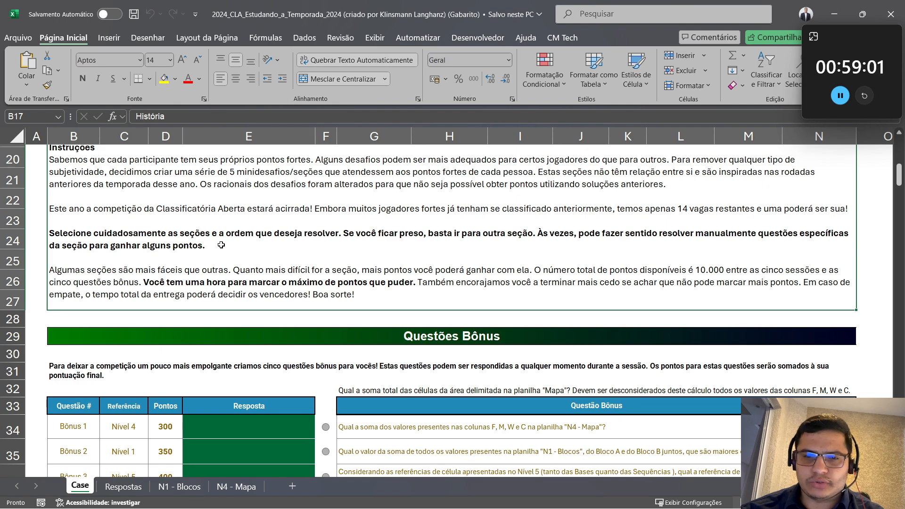
pyautogui.scroll(-1, 235, 234)
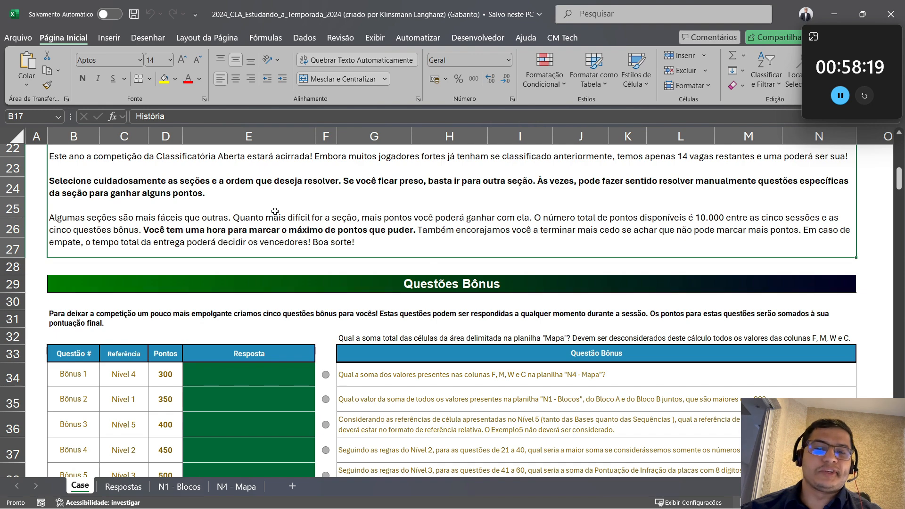
pyautogui.scroll(-2, 278, 210)
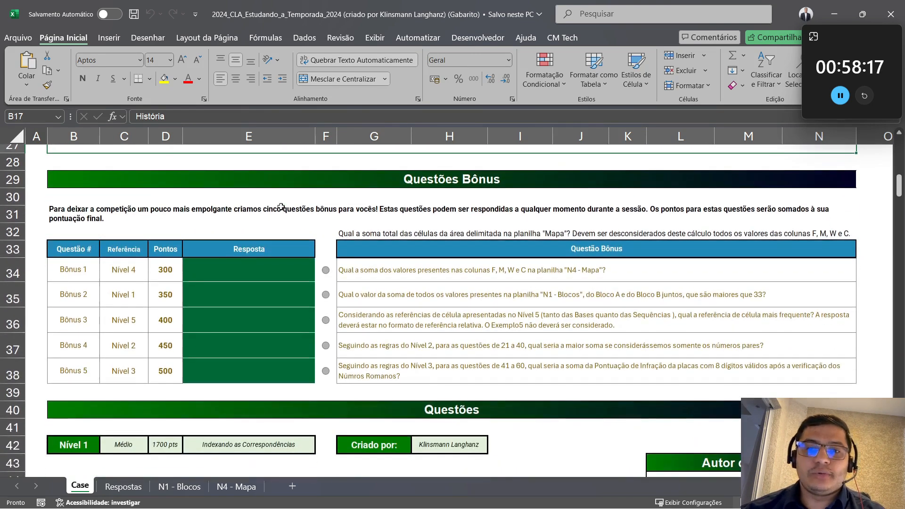
pyautogui.click(244, 263)
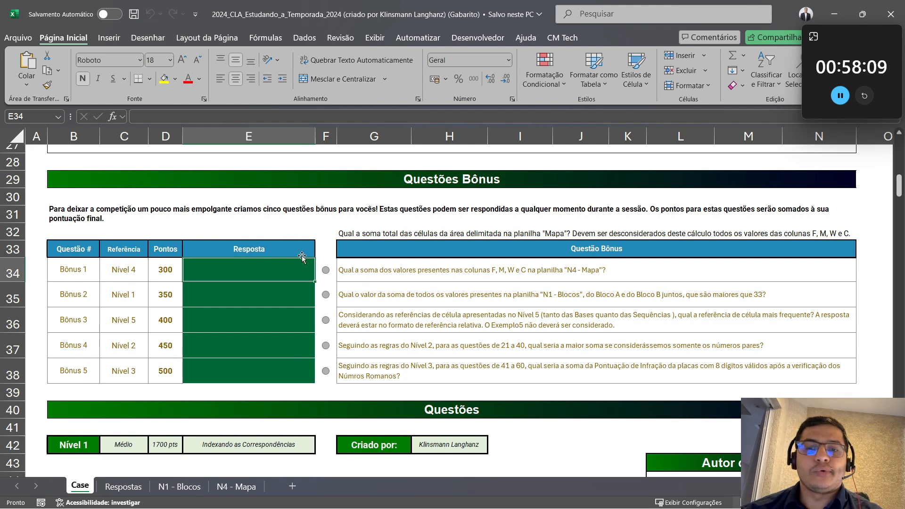
pyautogui.scroll(-3, 299, 225)
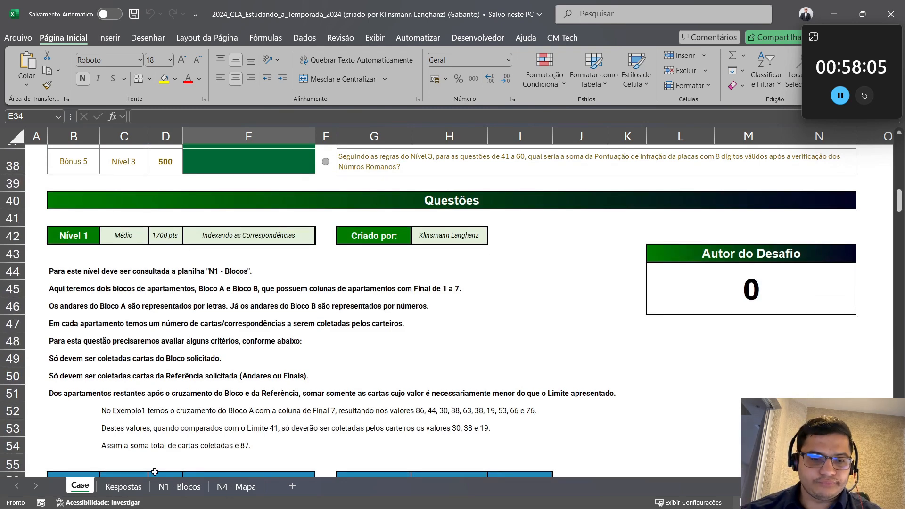
# Duplicate the Case sheet after N4 - Mapa and rename the copy Exemplo1
pyautogui.moveTo(83, 491); pyautogui.dragTo(274, 487)
pyautogui.doubleClick(284, 486)
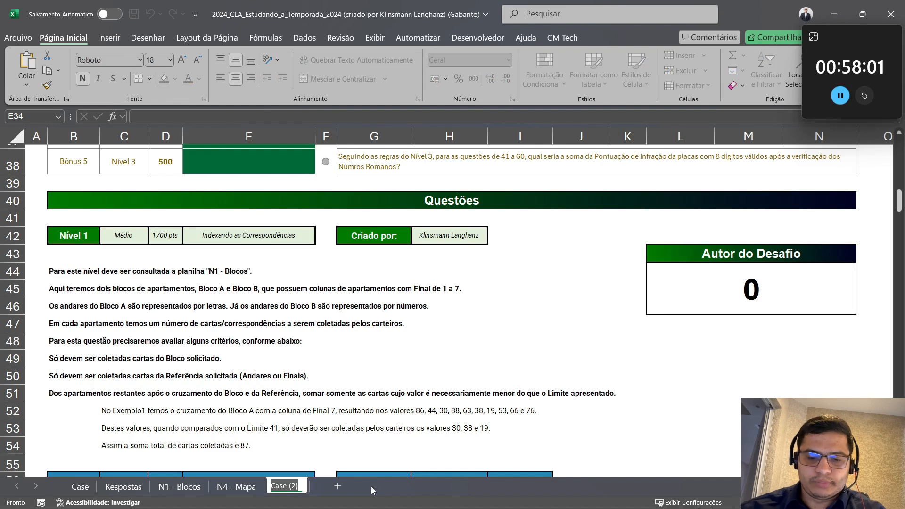
pyautogui.write('E')
pyautogui.press('Return')
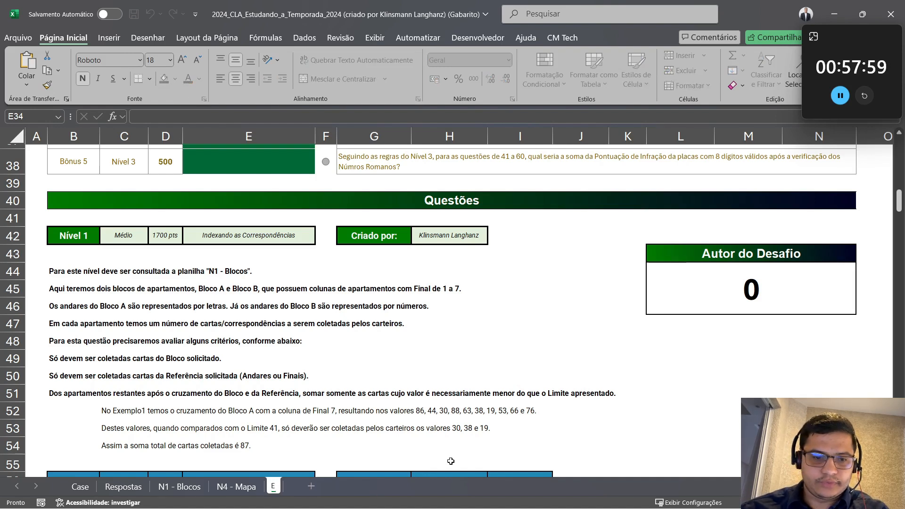
pyautogui.write('xempli')
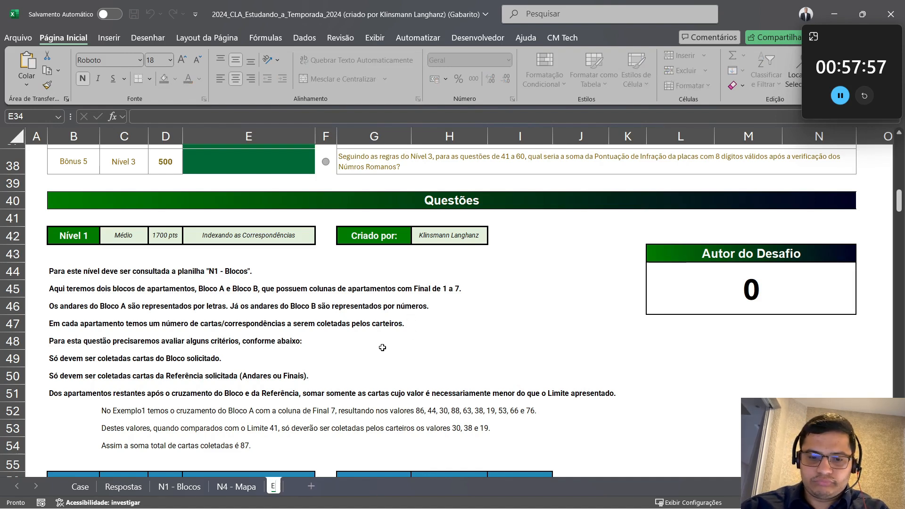
pyautogui.write('o1')
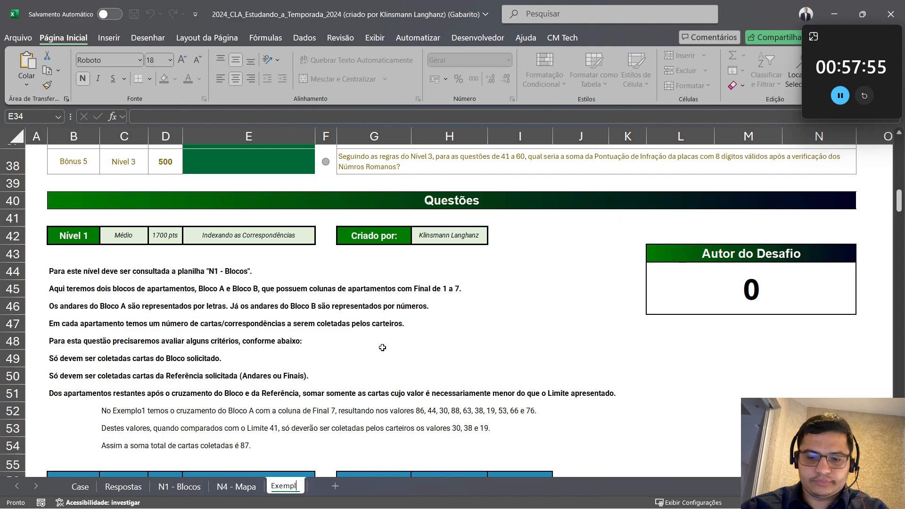
pyautogui.press('Return')
# Delete rows 1 to 55 above the Nível 1 question table on the Exemplo1 sheet
pyautogui.scroll(6, 254, 311)
pyautogui.hotkey('ctrl', 'Home')
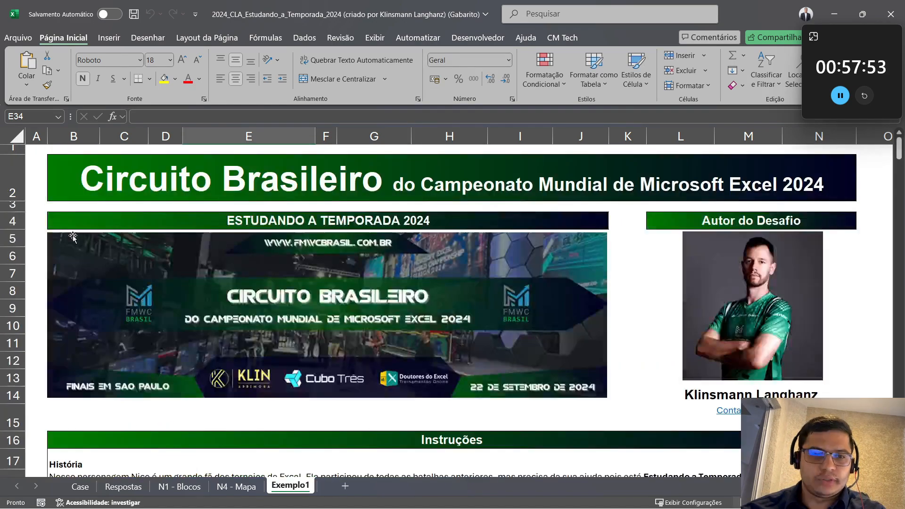
pyautogui.scroll(-5, 11, 205)
pyautogui.scroll(-12, 10, 205)
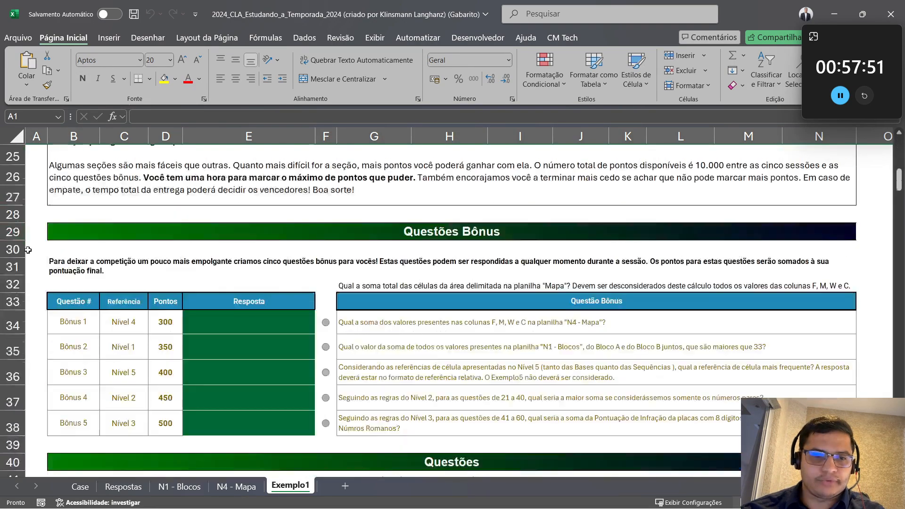
pyautogui.keyDown('shift'); pyautogui.click(11, 202); pyautogui.keyUp('shift')
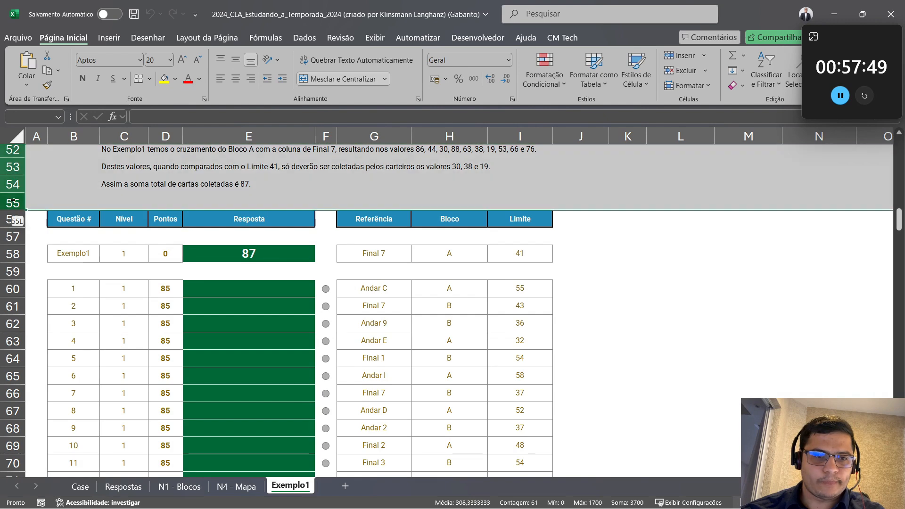
pyautogui.scroll(17, 200, 263)
# Delete all floating pictures on the Exemplo1 sheet, including the banner and the author's photo
pyautogui.click(201, 262)
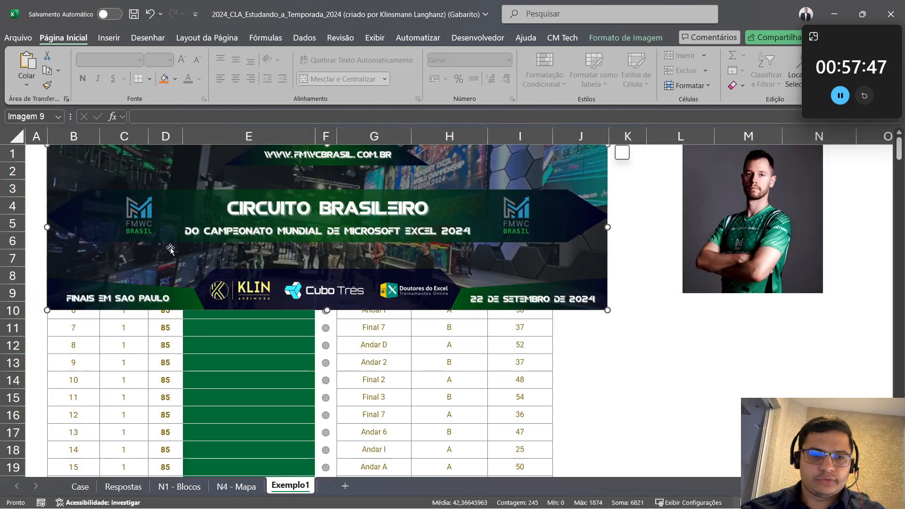
pyautogui.hotkey('ctrl', 'a')
pyautogui.press('Delete')
# Delete every row from row 25 down to the end of the Exemplo1 sheet, below question 20
pyautogui.scroll(-5, 149, 243)
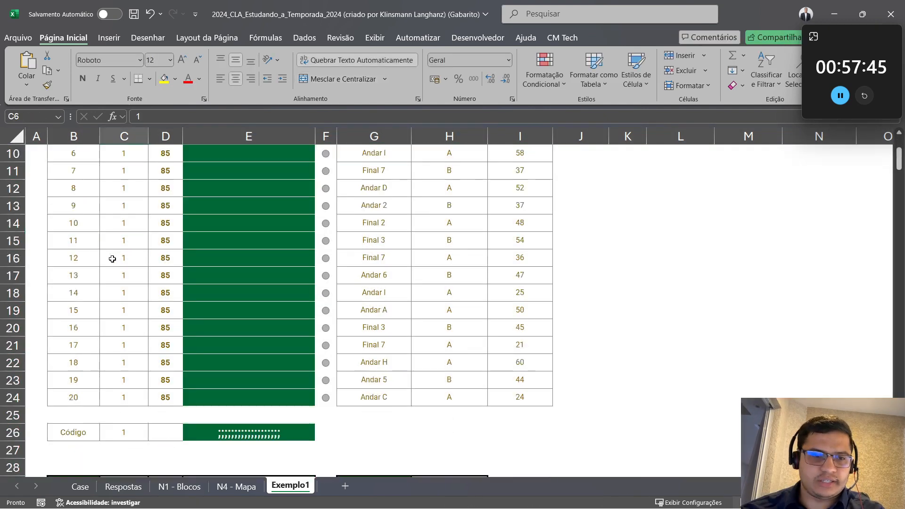
pyautogui.click(8, 310)
pyautogui.hotkey('ctrl', 'shift', 'Down')
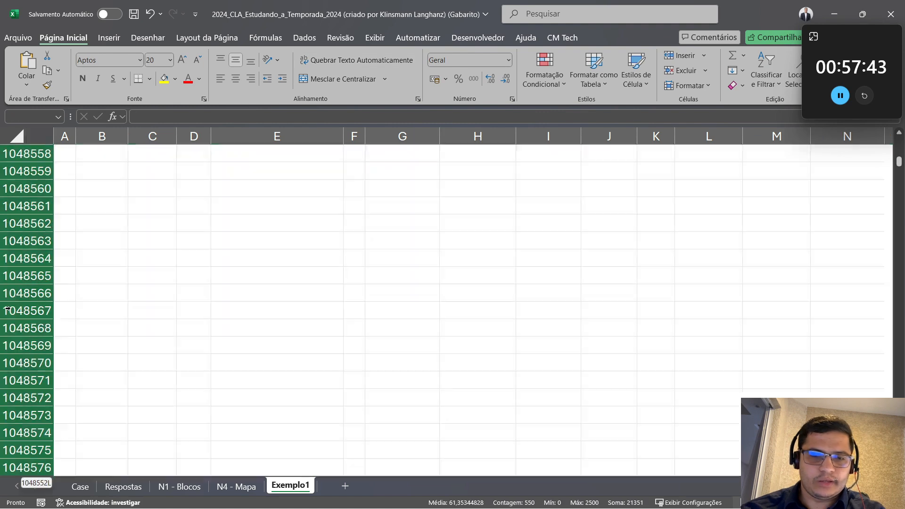
pyautogui.hotkey('ctrl', '-')
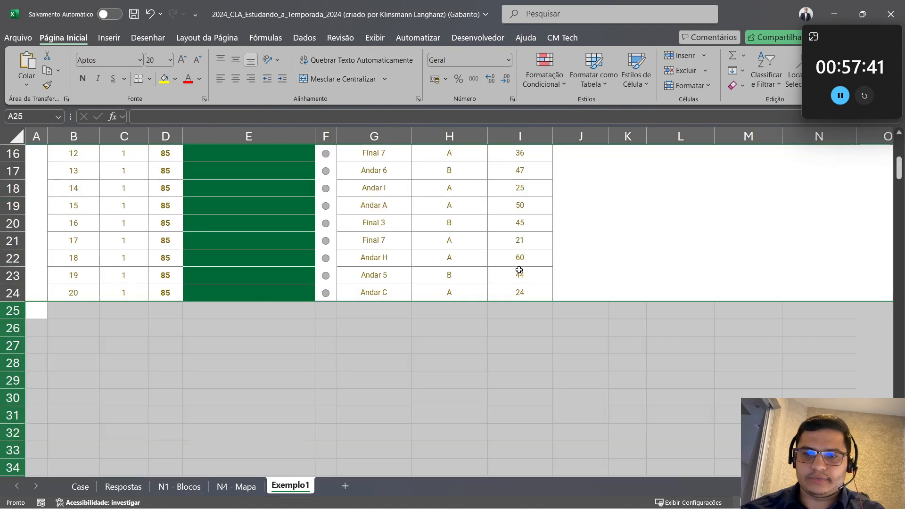
# Delete every column from J to the end of the Exemplo1 sheet, beyond the Limite column
pyautogui.click(556, 257)
pyautogui.hotkey('ctrl', 'space')
pyautogui.hotkey('ctrl', 'shift', 'Right')
pyautogui.hotkey('ctrl', '-')
pyautogui.hotkey('ctrl', 'Up')
pyautogui.hotkey('ctrl', 'Left')
pyautogui.hotkey('ctrl', 'Left')
pyautogui.hotkey('ctrl', 'Left')
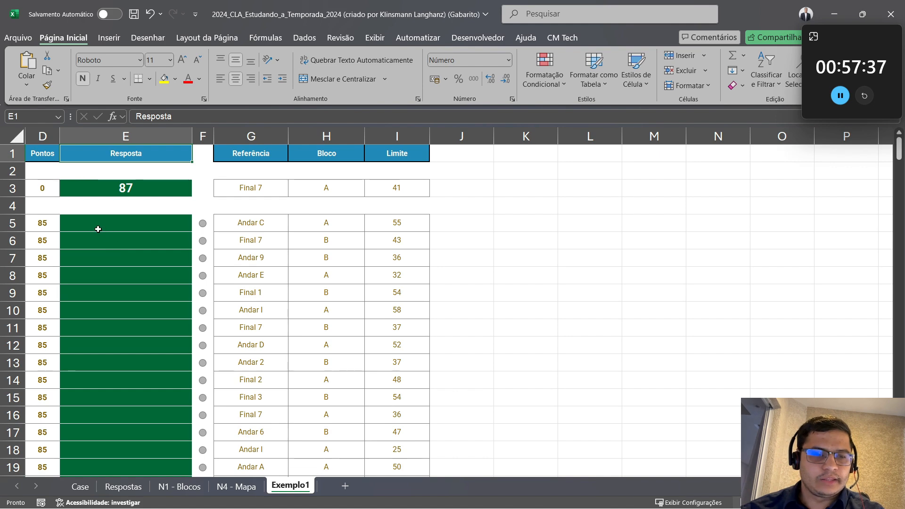
# Clear the contents and formatting of the Referência, Bloco and Limite range G4:I24 by pasting blank cell J4 over it
pyautogui.click(254, 225)
pyautogui.hotkey('ctrl', 'shift', 'Right')
pyautogui.hotkey('ctrl', 'shift', 'Down')
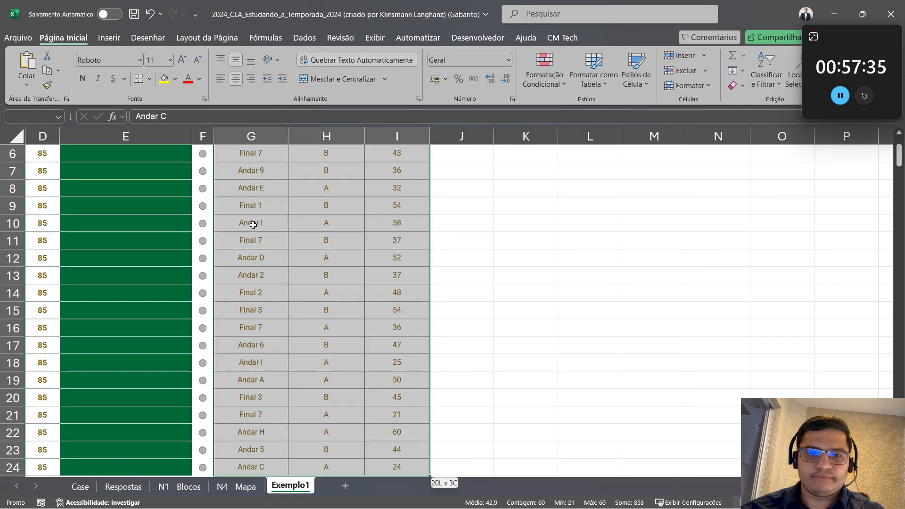
pyautogui.press('Up')
pyautogui.press('Right')
pyautogui.press('Right')
pyautogui.press('Right')
pyautogui.hotkey('ctrl', 'c')
pyautogui.press('Left')
pyautogui.press('Left')
pyautogui.press('Left')
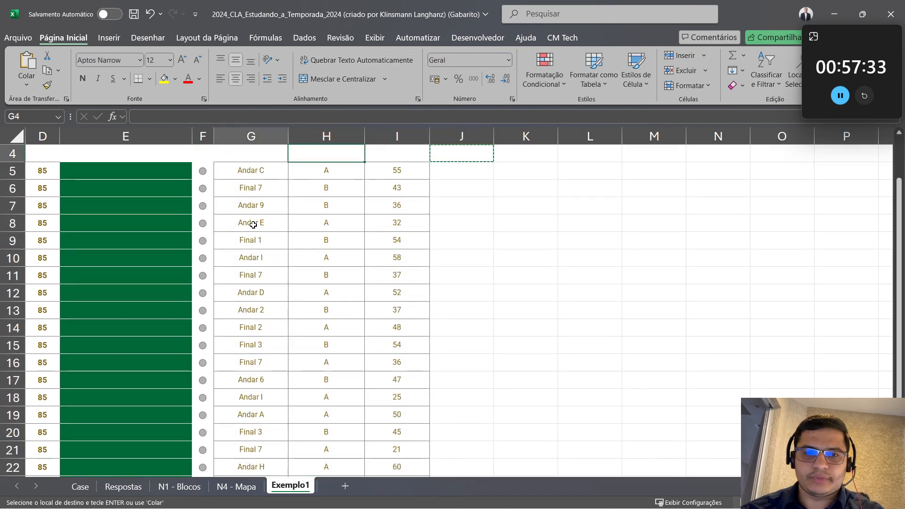
pyautogui.hotkey('ctrl', 'shift', 'Down')
pyautogui.hotkey('ctrl', 'shift', 'Down')
pyautogui.hotkey('shift', 'Right')
pyautogui.hotkey('shift', 'Right')
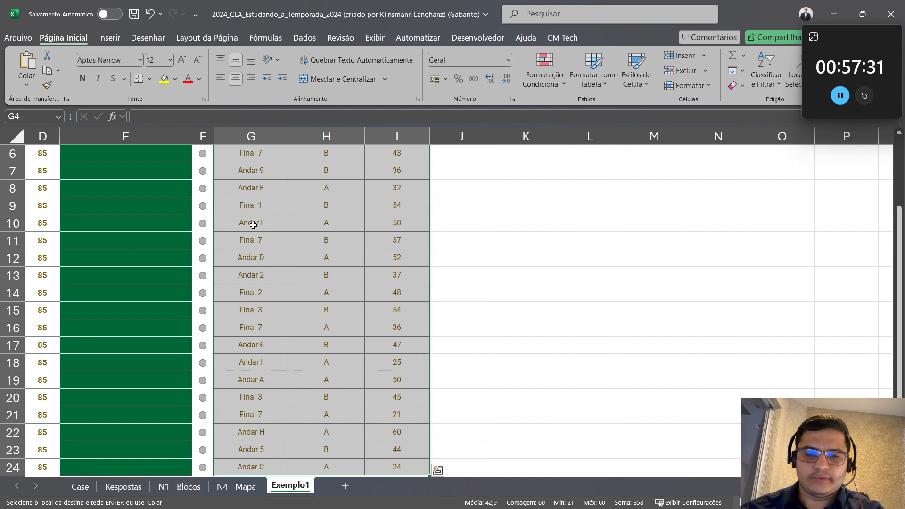
# Insert two blank rows at row 4, between the Exemplo1 row and question 1
pyautogui.scroll(2, 253, 225)
pyautogui.click(42, 206)
pyautogui.click(12, 206)
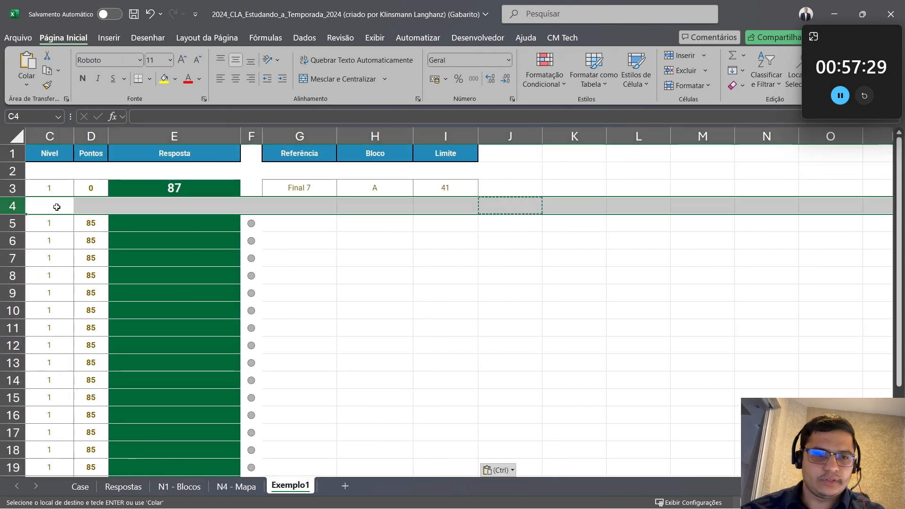
pyautogui.press('Escape')
pyautogui.hotkey('ctrl', '+')
pyautogui.hotkey('ctrl', '+')
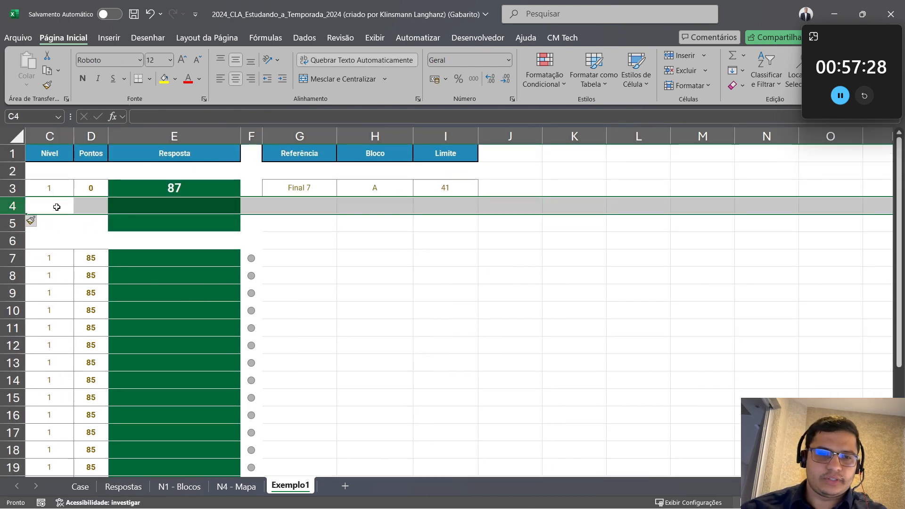
# Remove the fill from rows 4 and 5 by pasting blank cell G4 over range A4:F5
pyautogui.click(203, 228)
pyautogui.press('Up')
pyautogui.press('Right')
pyautogui.press('Right')
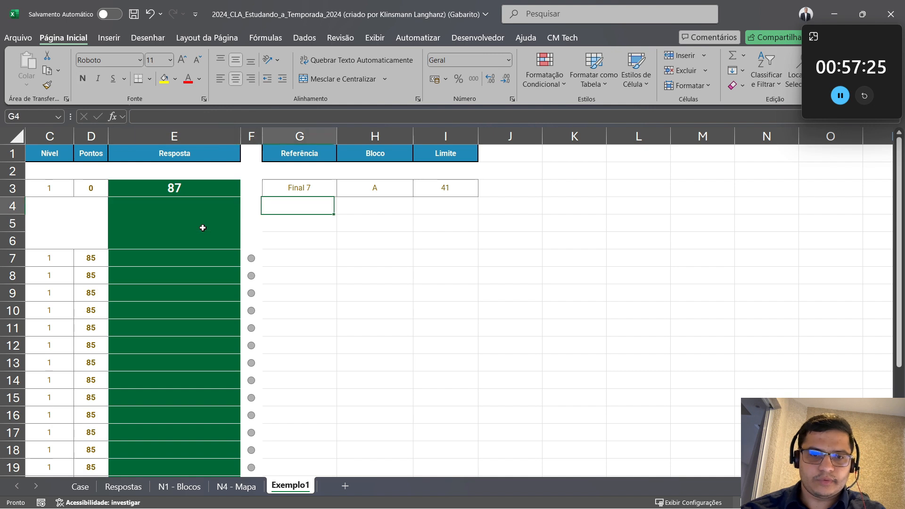
pyautogui.hotkey('ctrl', 'c')
pyautogui.press('Left')
pyautogui.hotkey('shift', 'Down')
pyautogui.hotkey('shift', 'Down')
pyautogui.hotkey('ctrl', 'shift', 'Left')
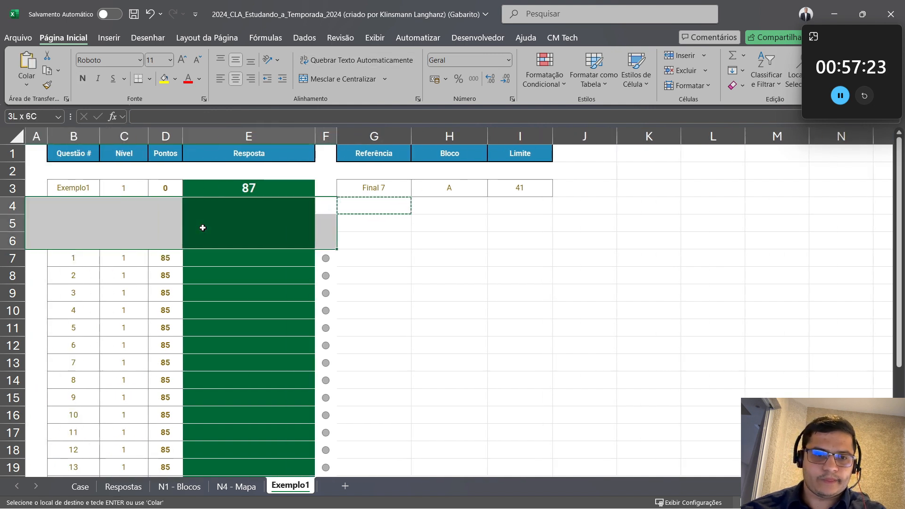
pyautogui.hotkey('shift', 'Up')
pyautogui.hotkey('ctrl', 'v')
pyautogui.press('Left')
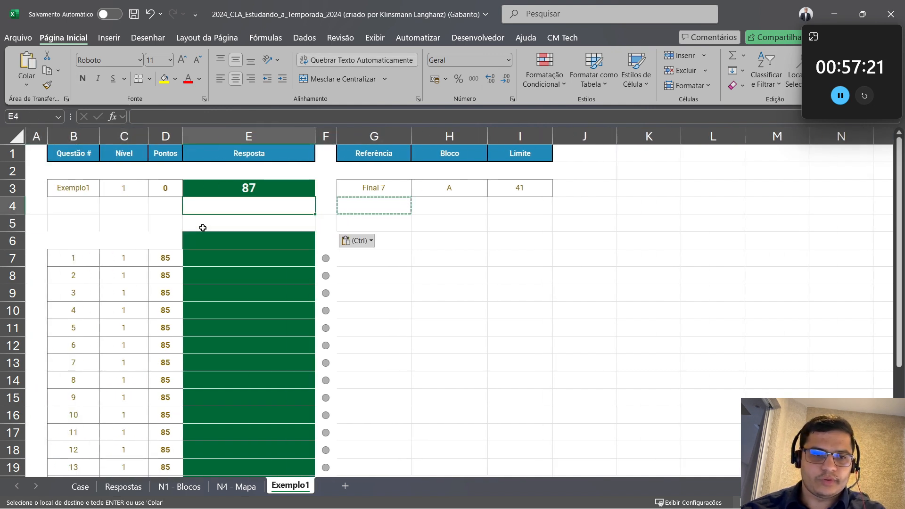
# Paste blank cell D5 over A6:D6 to match the formatting above question 1
pyautogui.press('Down')
pyautogui.press('Left')
pyautogui.hotkey('ctrl', 'c')
pyautogui.press('Down')
pyautogui.hotkey('ctrl', 'shift', 'Left')
pyautogui.hotkey('ctrl', 'v')
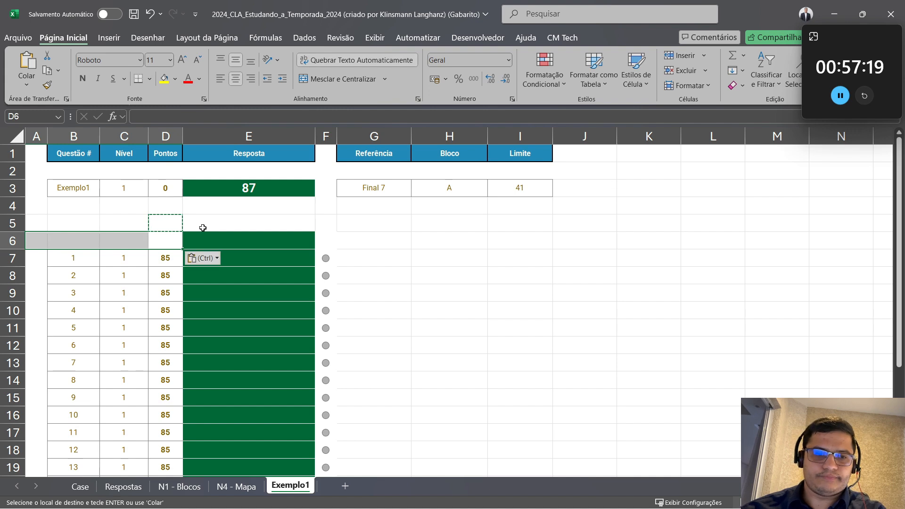
# Copy blank cell A6 down the rest of column A
pyautogui.press('Left')
pyautogui.hotkey('ctrl', 'Left')
pyautogui.hotkey('ctrl', 'c')
pyautogui.hotkey('ctrl', 'shift', 'Down')
pyautogui.hotkey('ctrl', 'v')
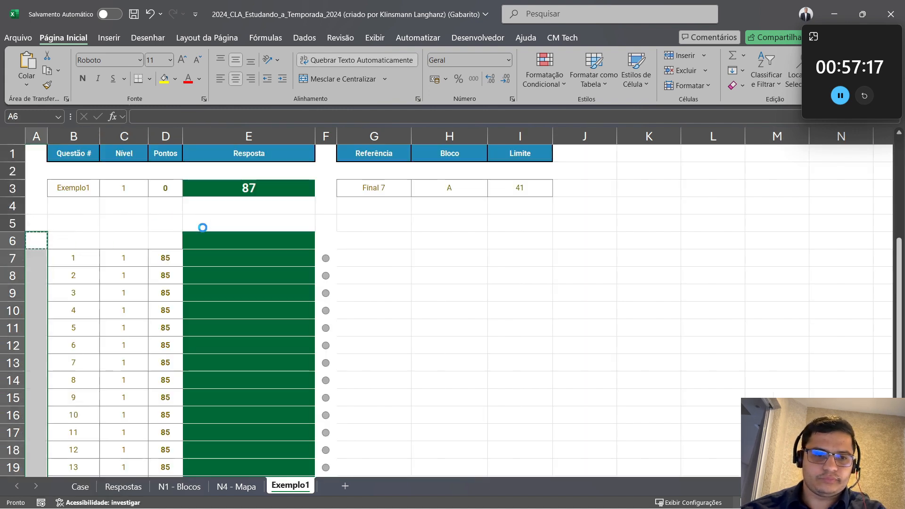
# Delete the Nível and Pontos columns from the Exemplo1 sheet
pyautogui.hotkey('ctrl', 'Home')
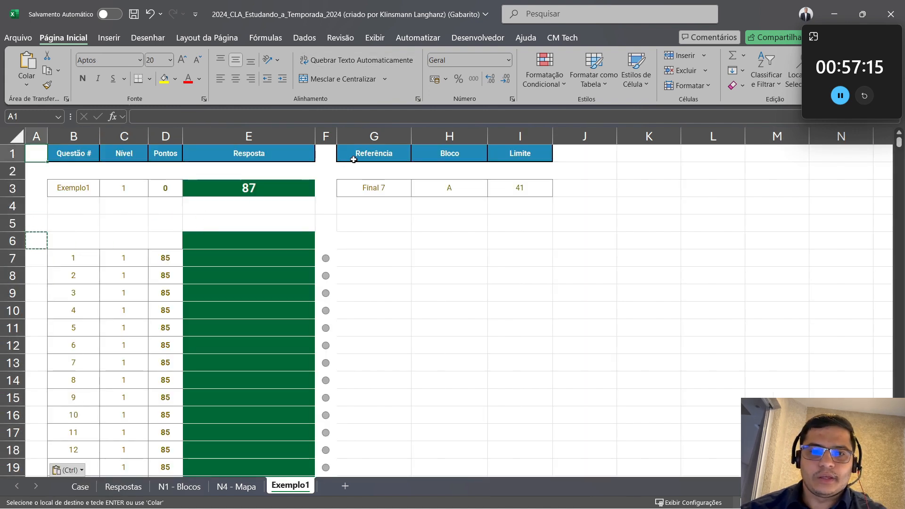
pyautogui.moveTo(170, 136); pyautogui.dragTo(125, 136)
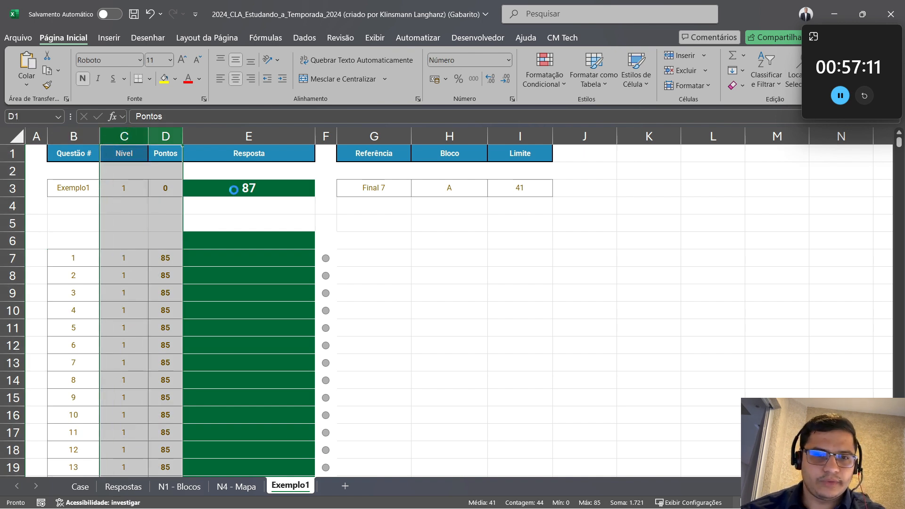
pyautogui.hotkey('ctrl', '-')
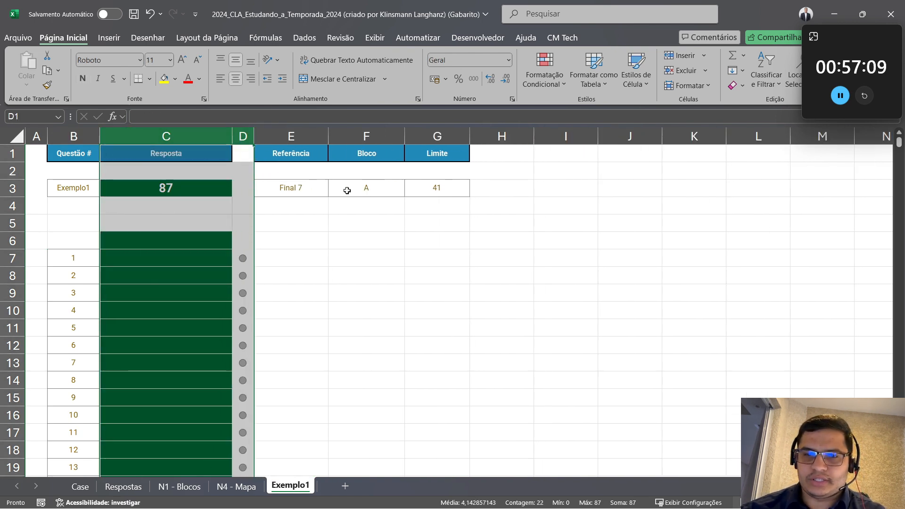
# Start a PROCX formula in C3 that looks up B3 in column B of the Case sheet
pyautogui.click(143, 184)
pyautogui.write('=pr')
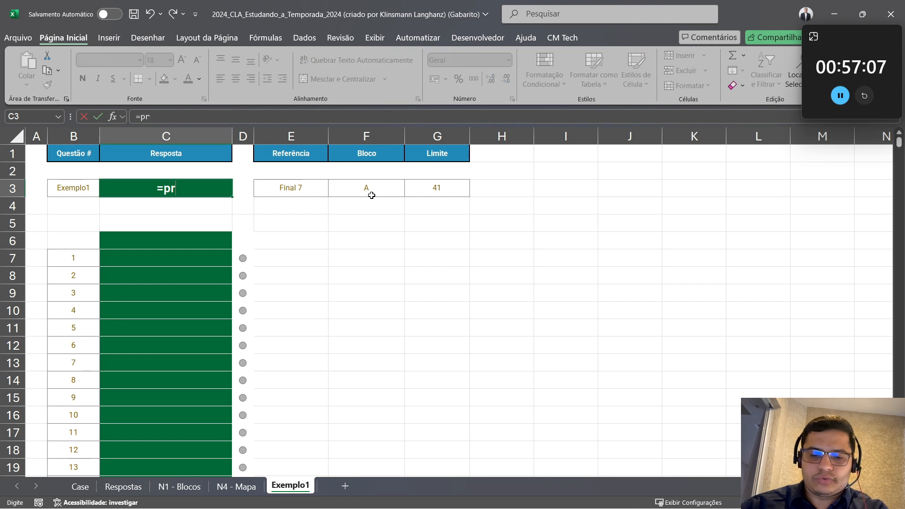
pyautogui.write('ocx(')
pyautogui.click(86, 189)
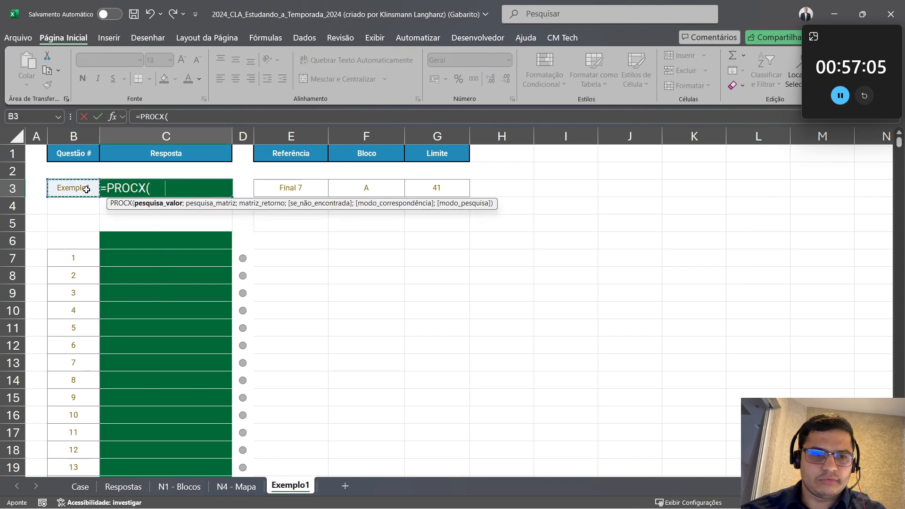
pyautogui.write(';')
pyautogui.click(80, 486)
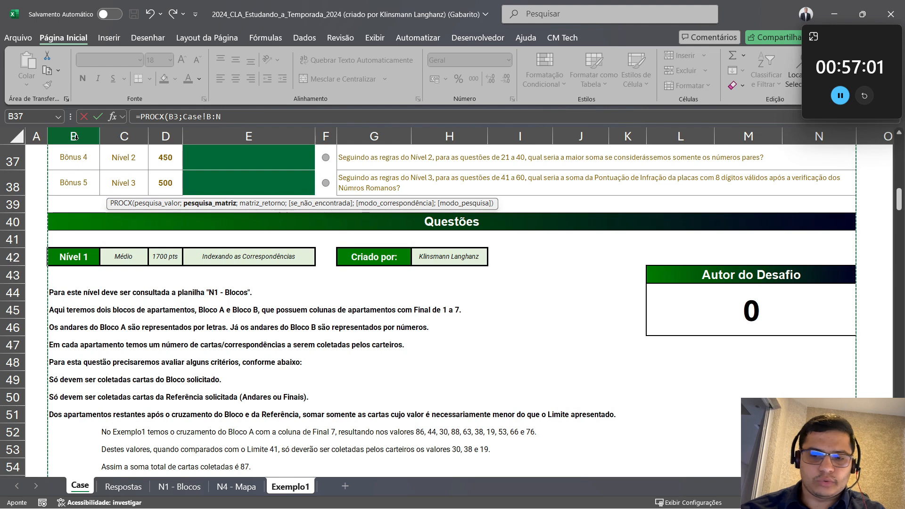
pyautogui.press('BackSpace')
pyautogui.write('b;')
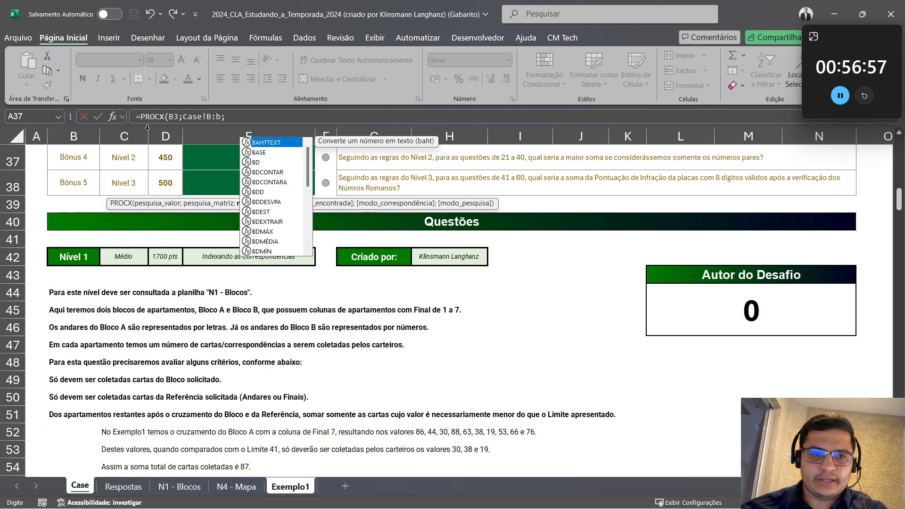
# Complete C3 as =PROCX($B$3;Case!$B:$B;Case!E:E), returning column E and locking the lookup value and lookup column
pyautogui.click(126, 133)
pyautogui.click(294, 119)
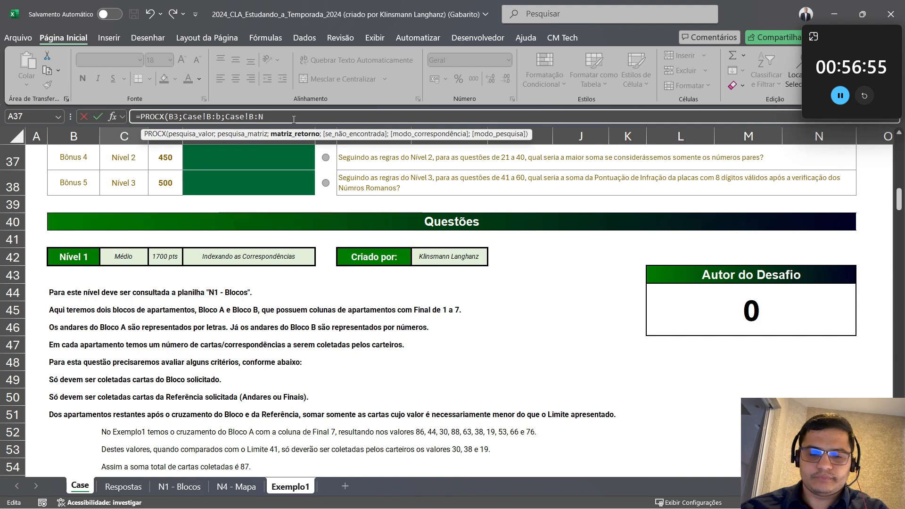
pyautogui.press('BackSpace')
pyautogui.write('e')
pyautogui.click(252, 117)
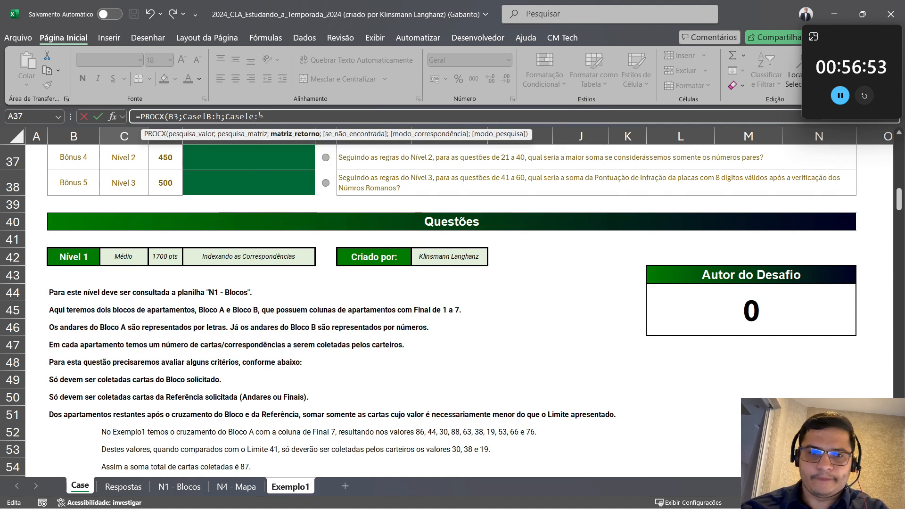
pyautogui.click(223, 116)
pyautogui.press('F4')
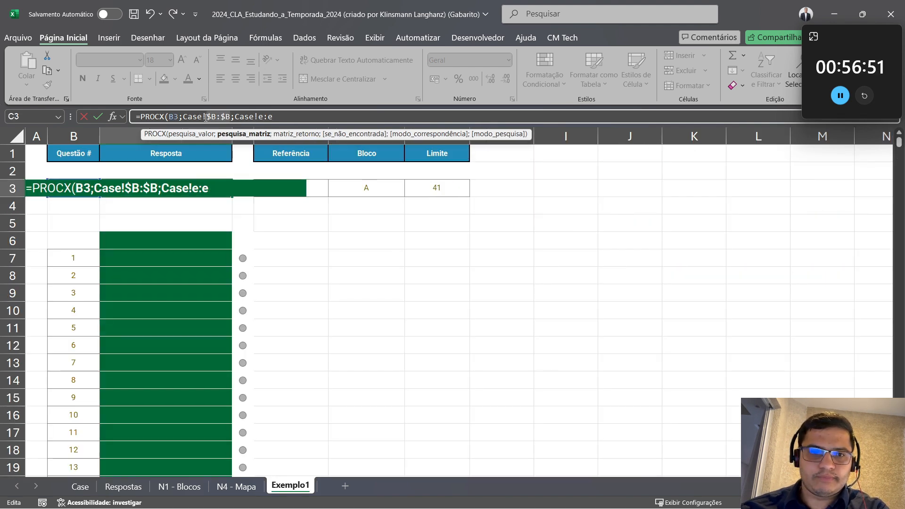
pyautogui.click(179, 116)
pyautogui.press('F4')
pyautogui.press('Return')
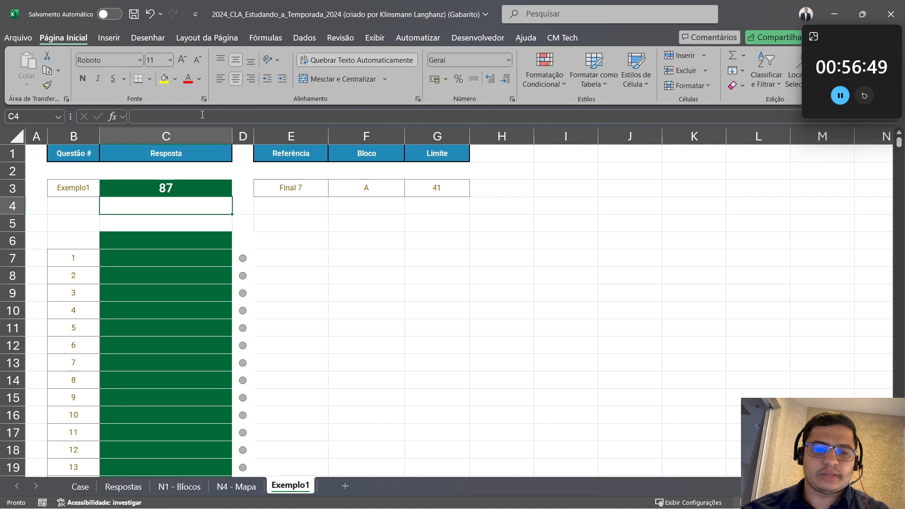
# Paste only the PROCX formula from C3 into the Referência cell E3, keeping that cell's own formatting
pyautogui.click(195, 185)
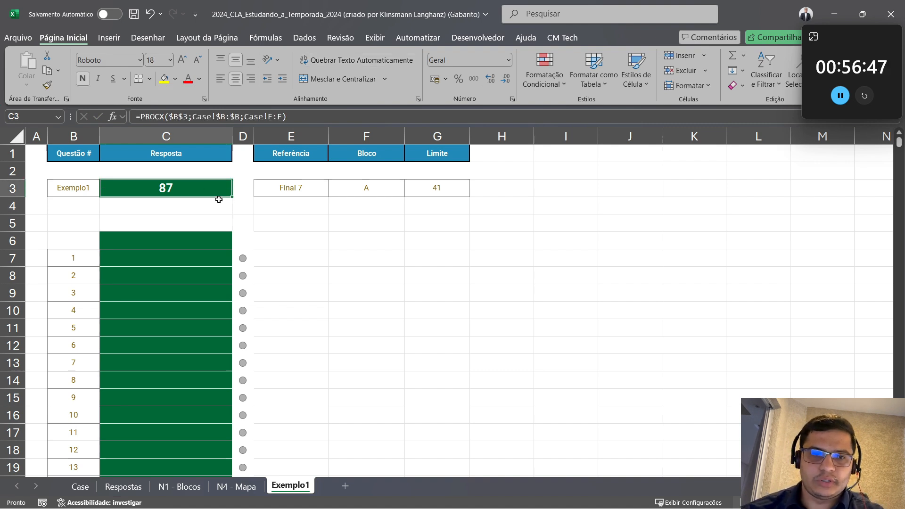
pyautogui.hotkey('ctrl', 'c')
pyautogui.click(319, 191)
pyautogui.hotkey('ctrl', 'v')
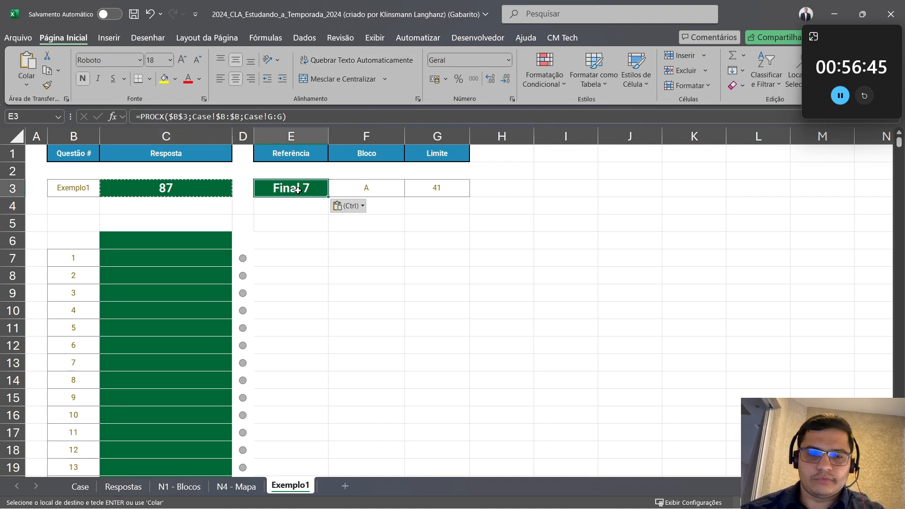
pyautogui.hotkey('ctrl', 'z')
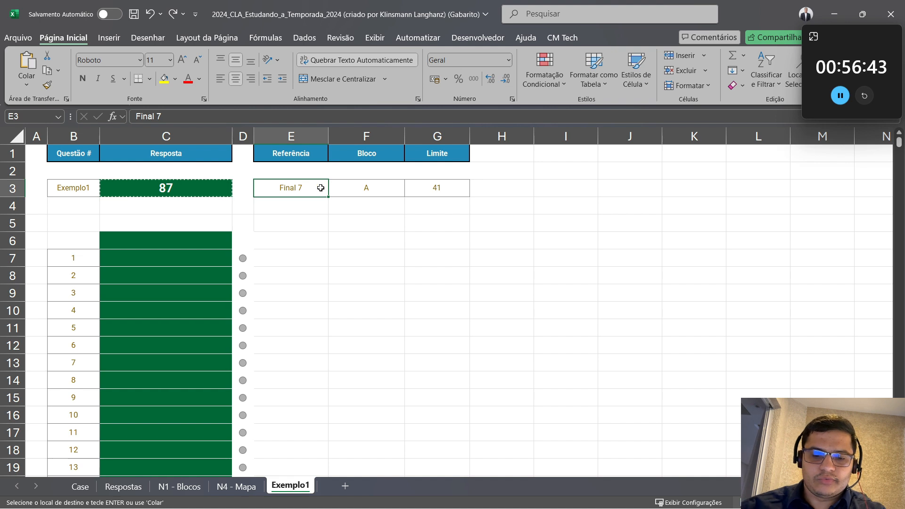
pyautogui.hotkey('ctrl', 'alt', 'v')
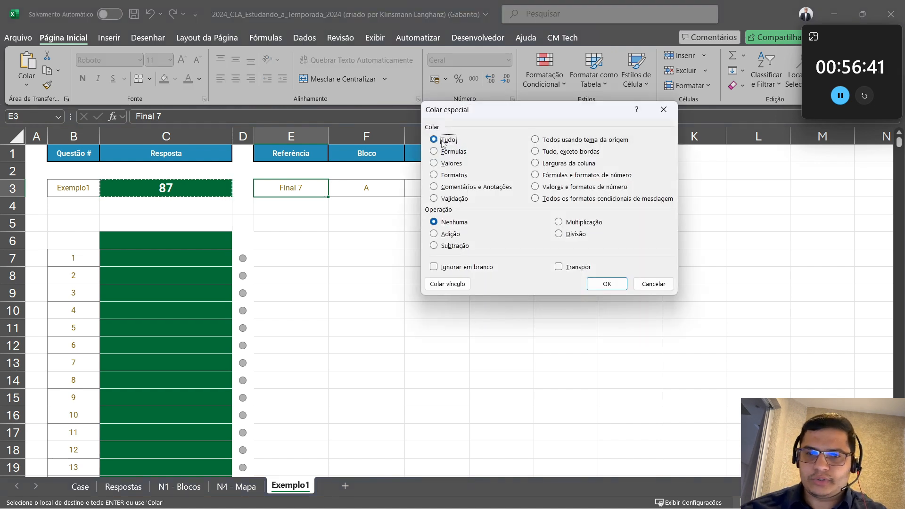
pyautogui.click(450, 151)
pyautogui.click(625, 285)
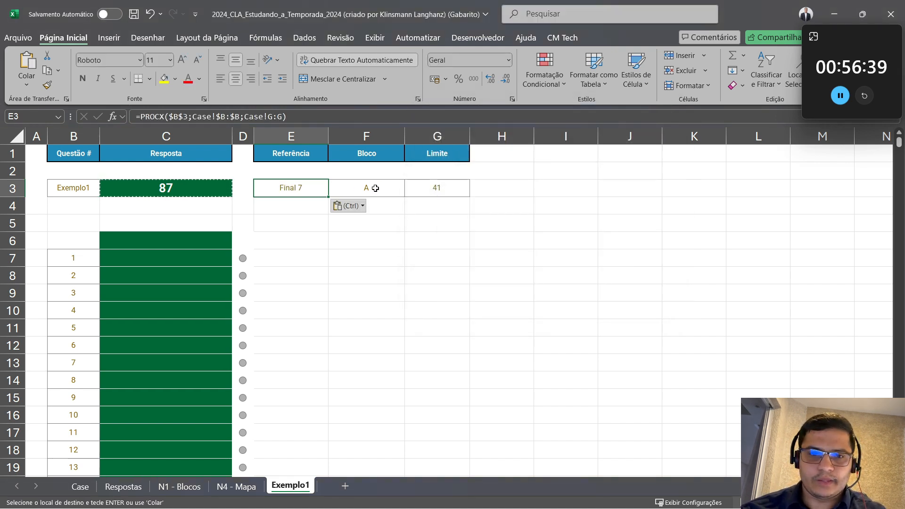
# Clear the Bloco and Limite cells F3:G3 and copy the PROCX formula from E3 into both
pyautogui.moveTo(368, 187); pyautogui.dragTo(441, 188)
pyautogui.press('Delete')
pyautogui.press('Left')
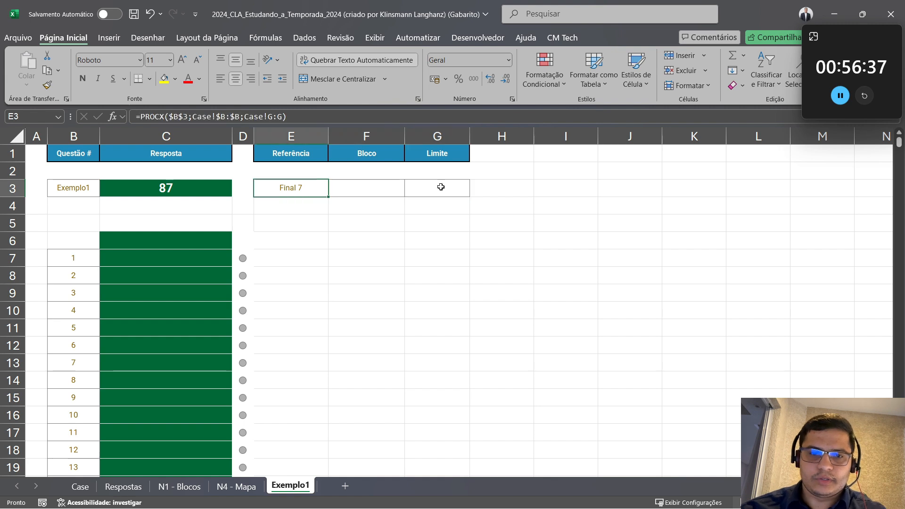
pyautogui.hotkey('ctrl', 'c')
pyautogui.press('Right')
pyautogui.hotkey('ctrl', 'v')
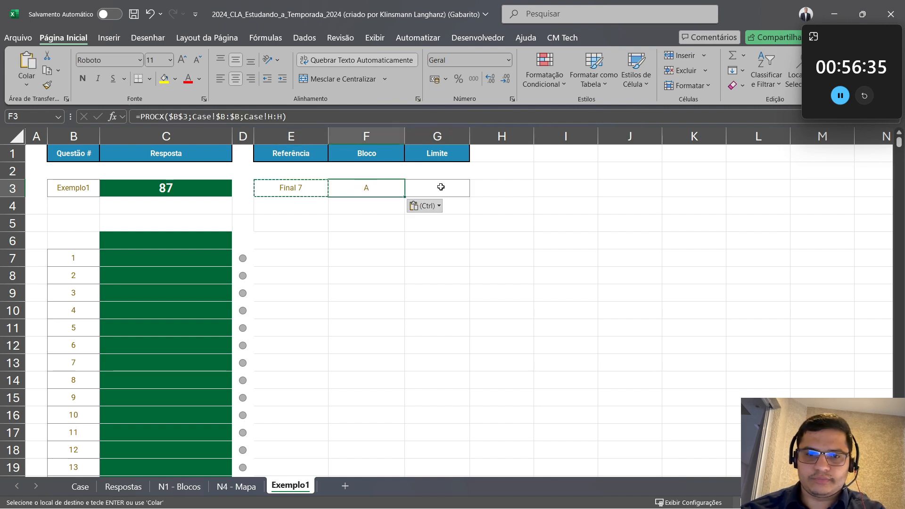
pyautogui.press('Right')
pyautogui.hotkey('ctrl', 'v')
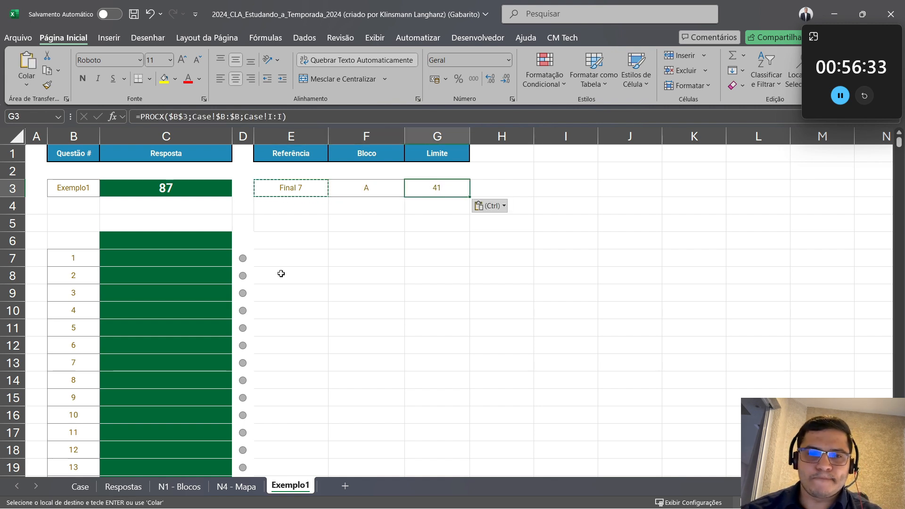
pyautogui.click(321, 236)
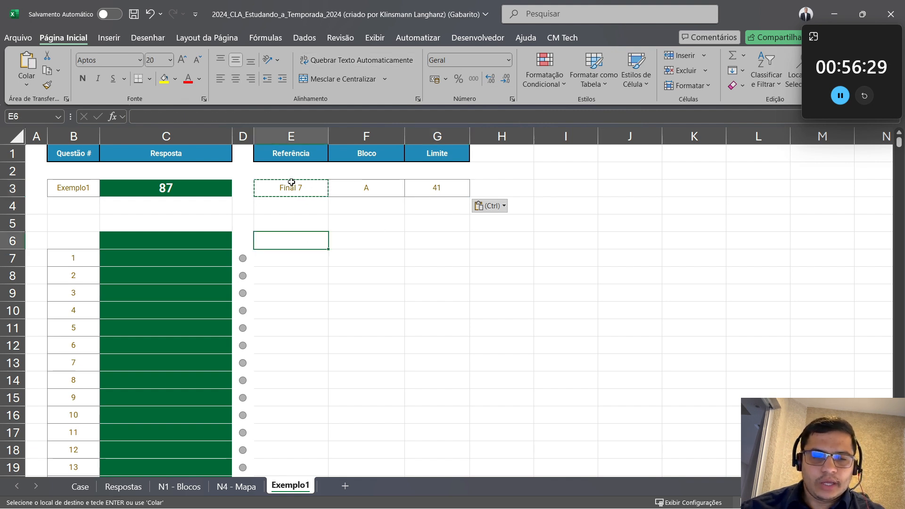
pyautogui.scroll(-4, 178, 394)
pyautogui.scroll(4, 174, 378)
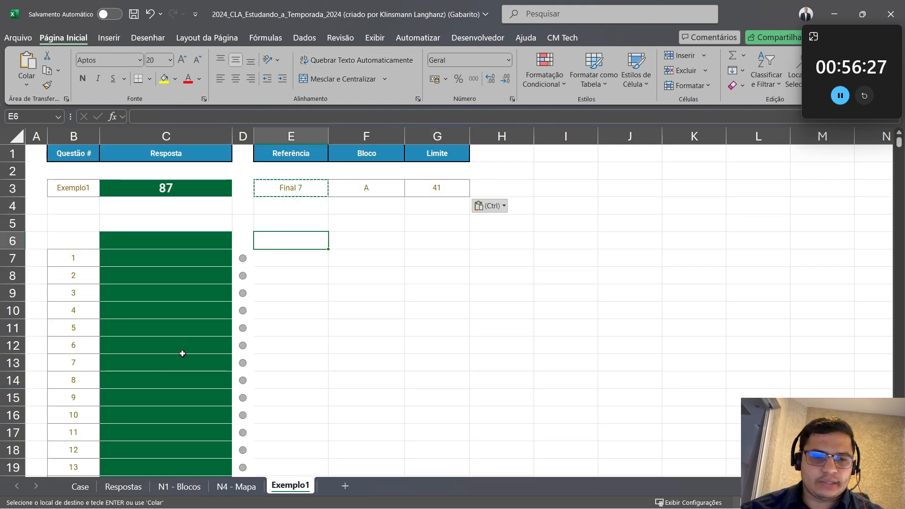
# Create a data table over B6:C26 with B3 as the column input cell
pyautogui.click(89, 241)
pyautogui.scroll(-5, 155, 396)
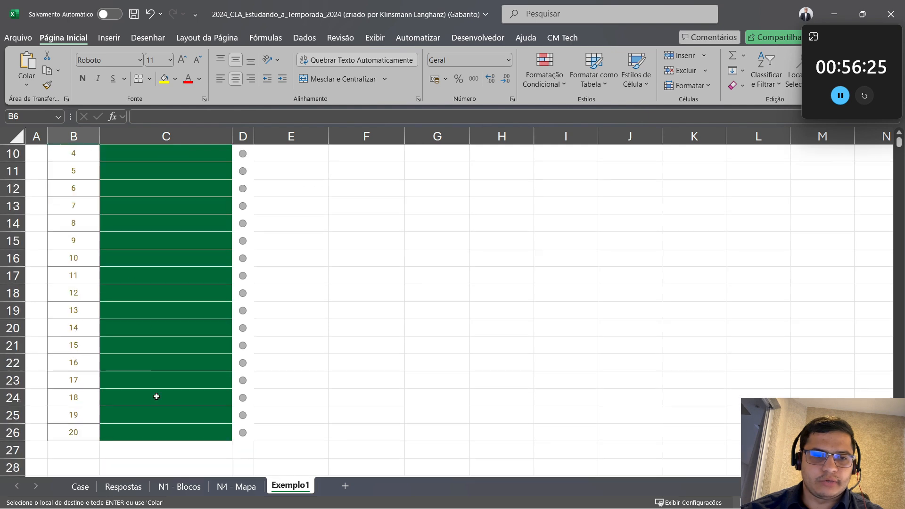
pyautogui.keyDown('shift'); pyautogui.click(168, 331); pyautogui.keyUp('shift')
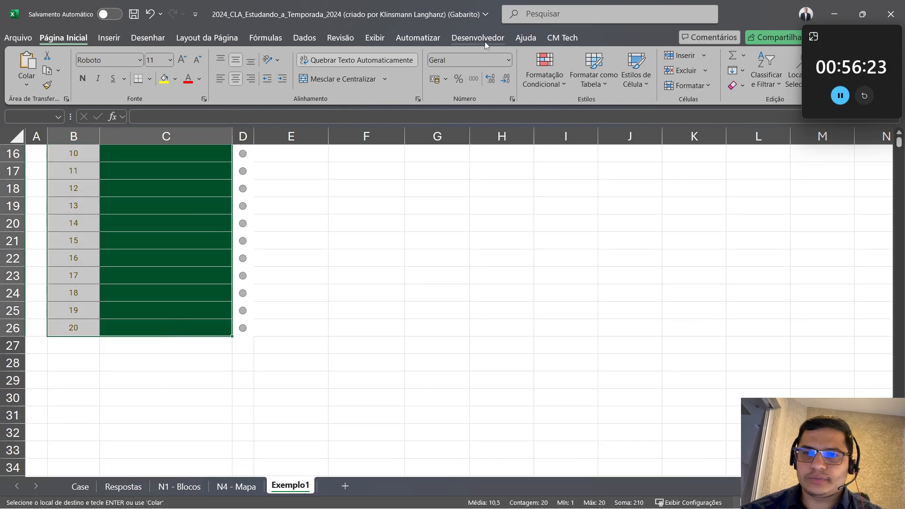
pyautogui.click(340, 38)
pyautogui.click(305, 38)
pyautogui.click(712, 76)
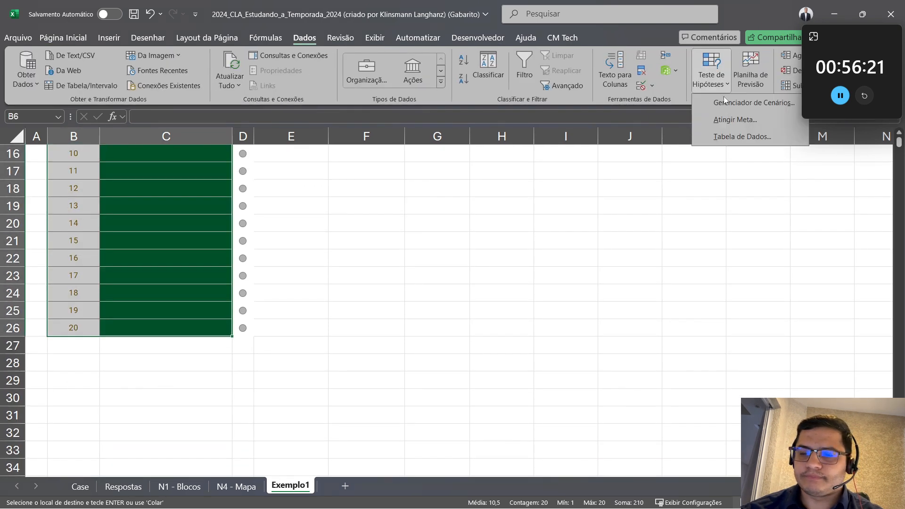
pyautogui.click(731, 137)
pyautogui.click(559, 183)
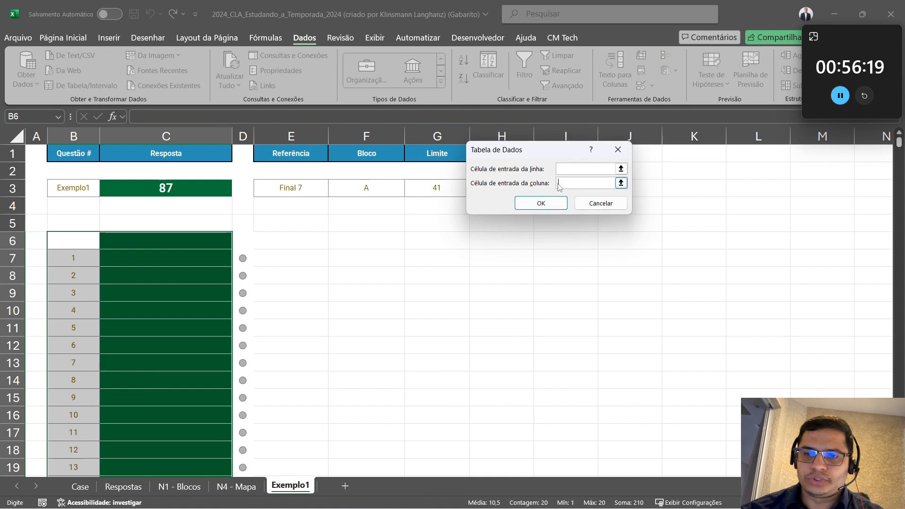
pyautogui.click(75, 187)
pyautogui.click(541, 203)
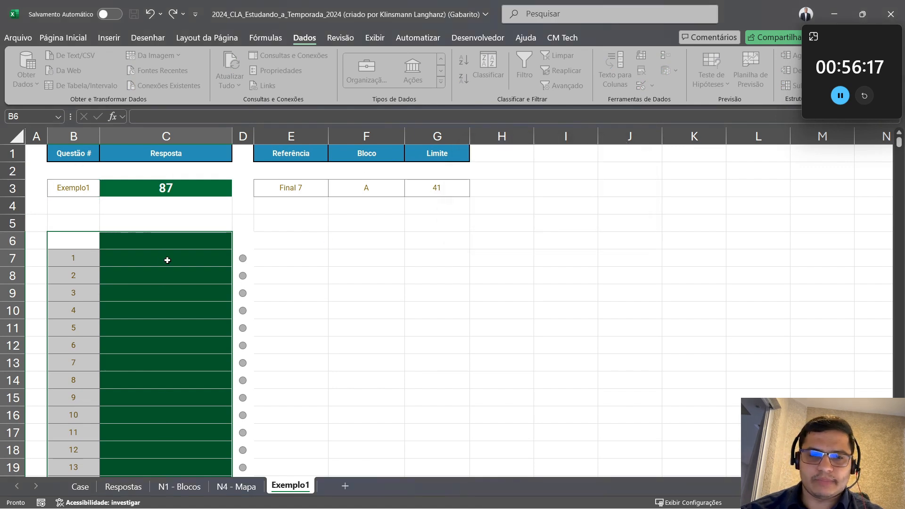
pyautogui.click(152, 242)
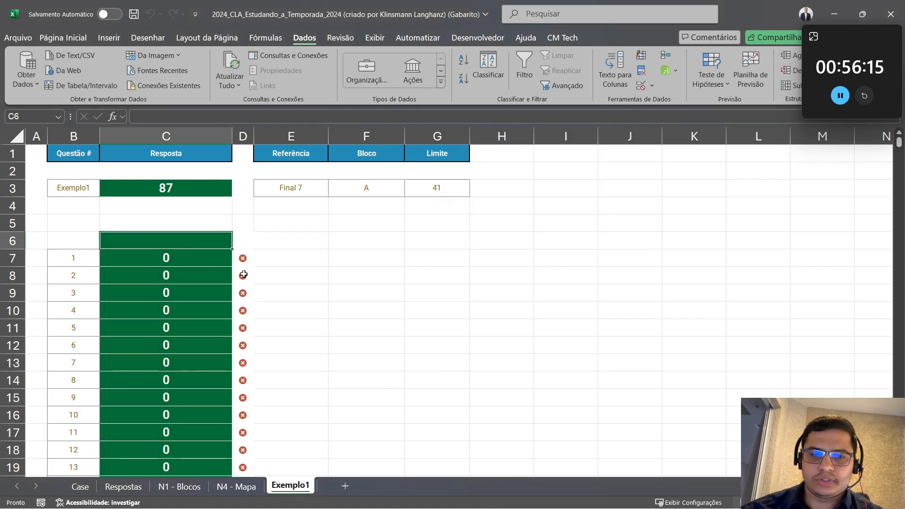
# Clear the answer-check formulas from all of column D
pyautogui.click(242, 259)
pyautogui.hotkey('ctrl', 'space')
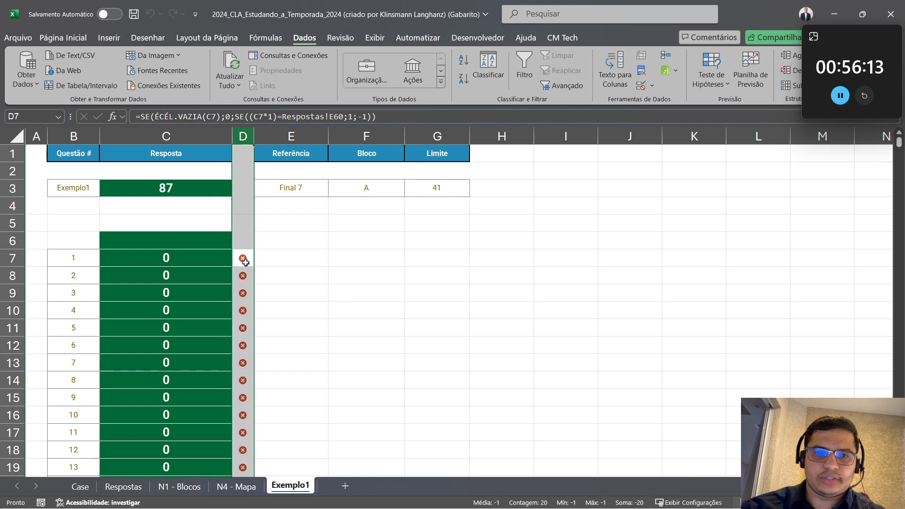
pyautogui.press('Delete')
pyautogui.click(278, 253)
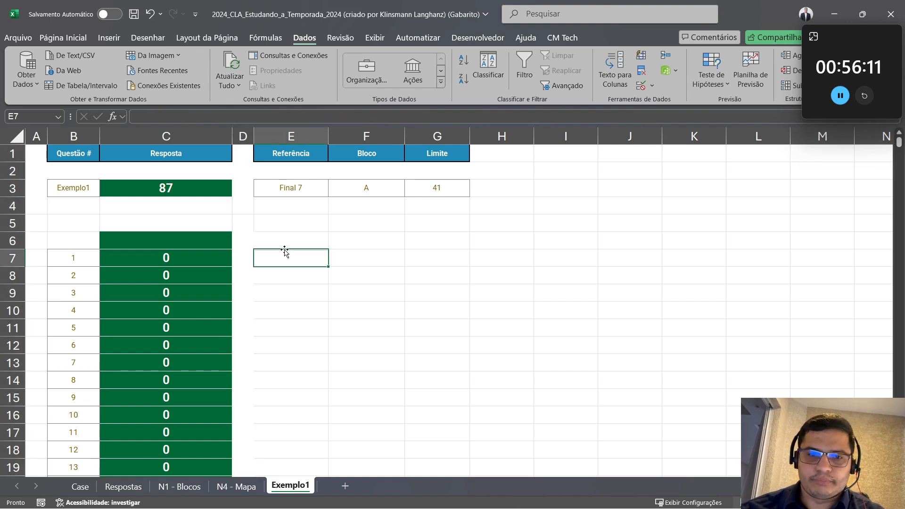
pyautogui.click(312, 241)
# Review the Nível 1 collection criteria on the Case sheet and the apartment blocks on N1 - Blocos
pyautogui.click(81, 487)
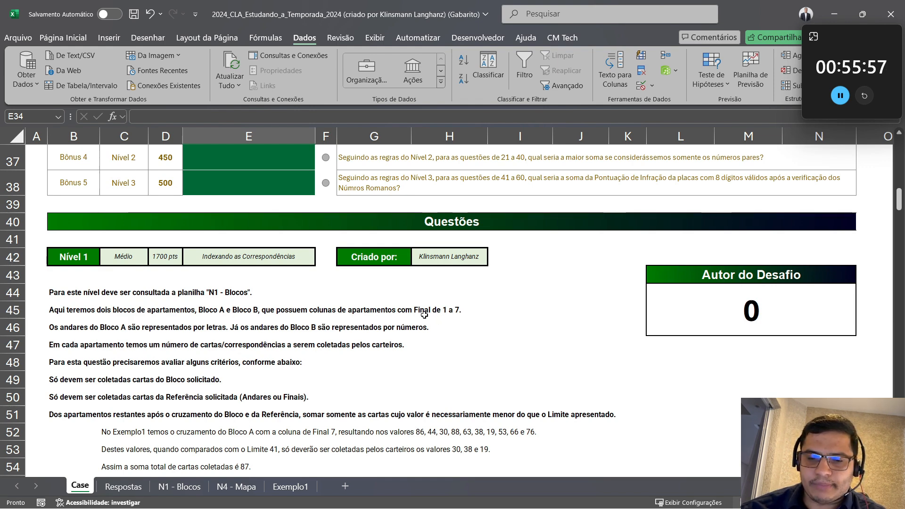
pyautogui.click(184, 485)
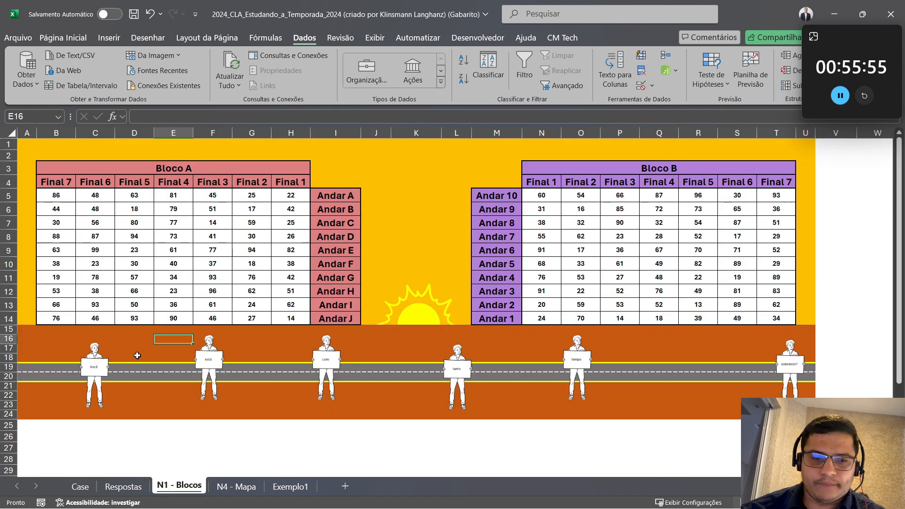
pyautogui.click(80, 487)
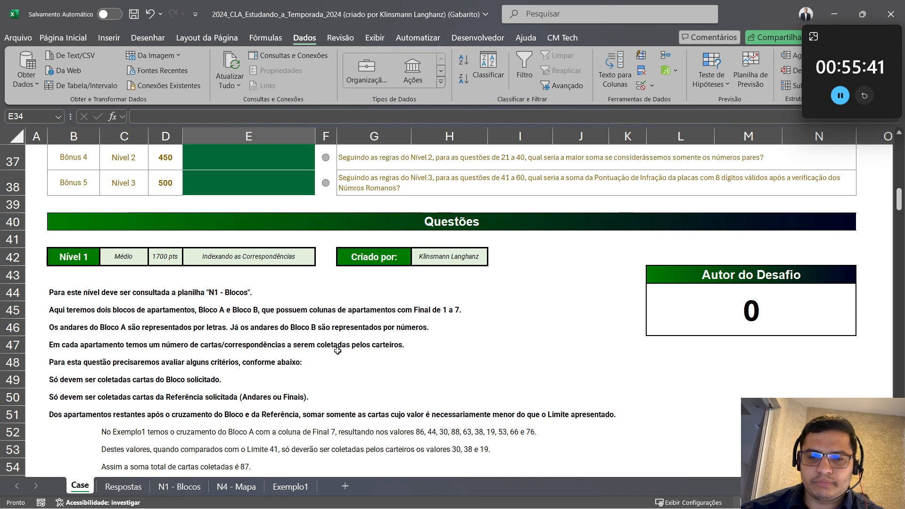
pyautogui.scroll(-2, 338, 351)
pyautogui.click(63, 259)
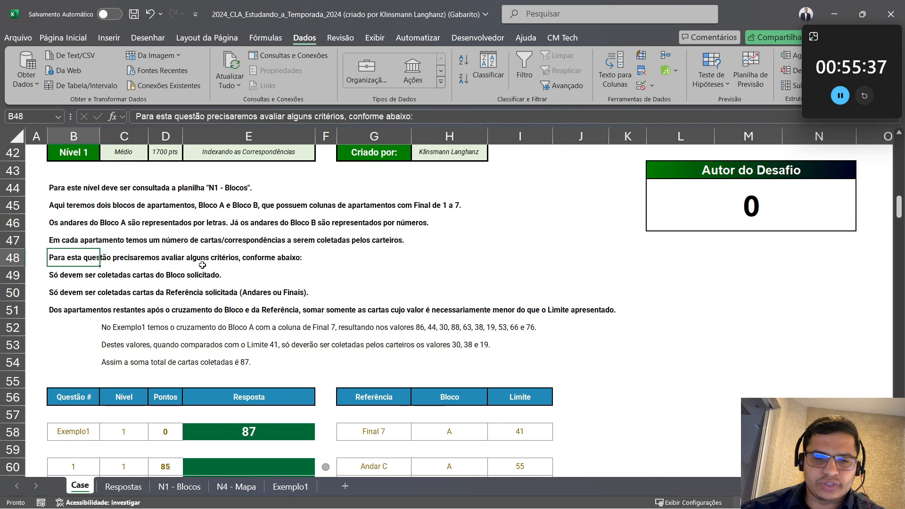
pyautogui.click(87, 280)
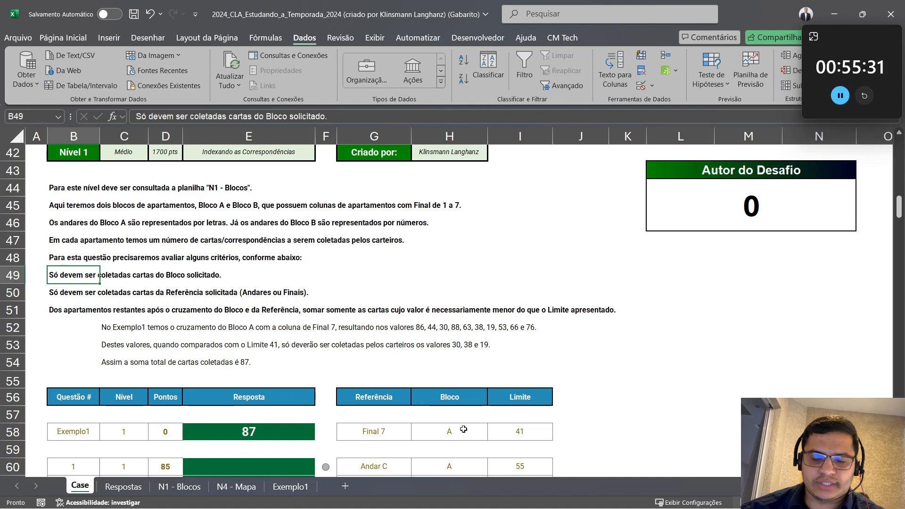
pyautogui.click(91, 298)
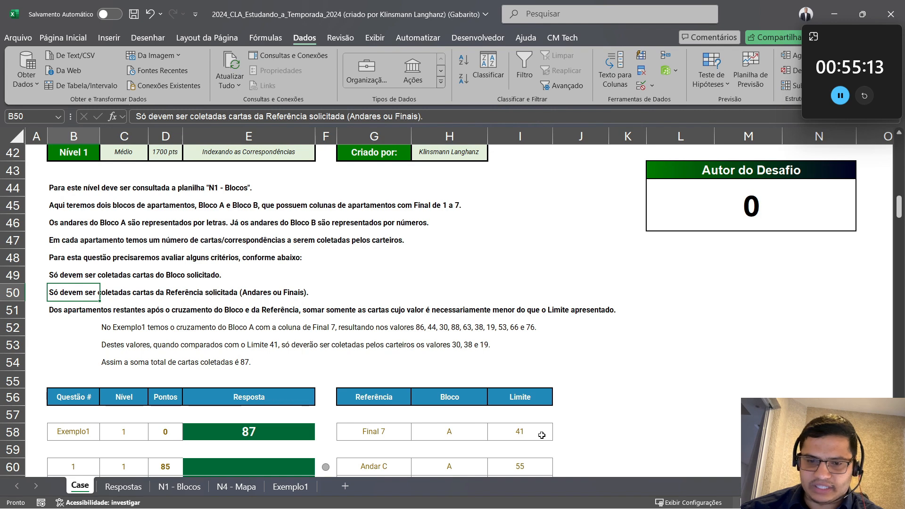
# Start a REPT formula in Exemplo1 cell E6 using the Bloco A headers 'N1 - Blocos'!B4:H4 joined with "-" as its text
pyautogui.click(309, 486)
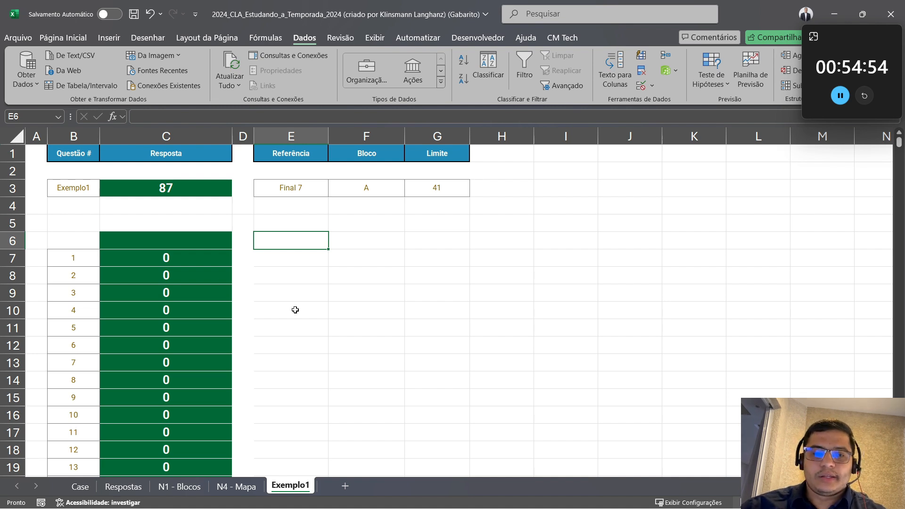
pyautogui.write('=')
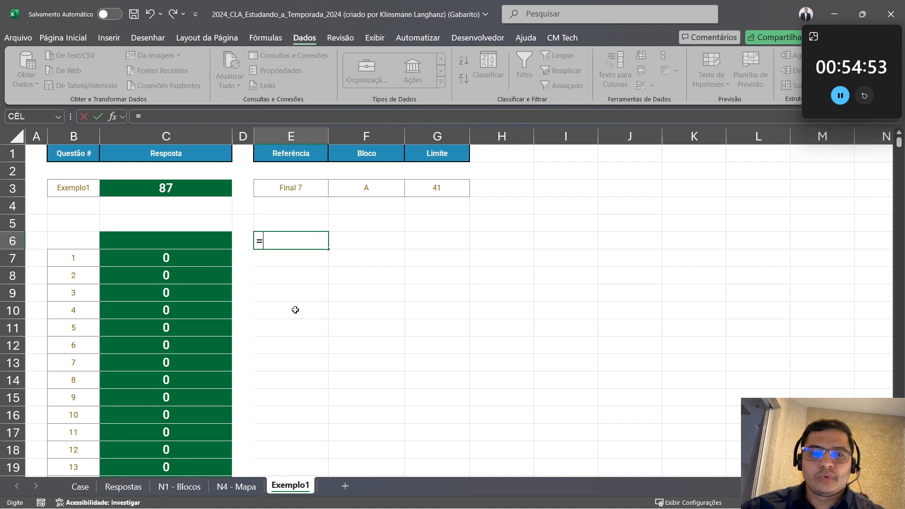
pyautogui.write('rep')
pyautogui.press('Tab')
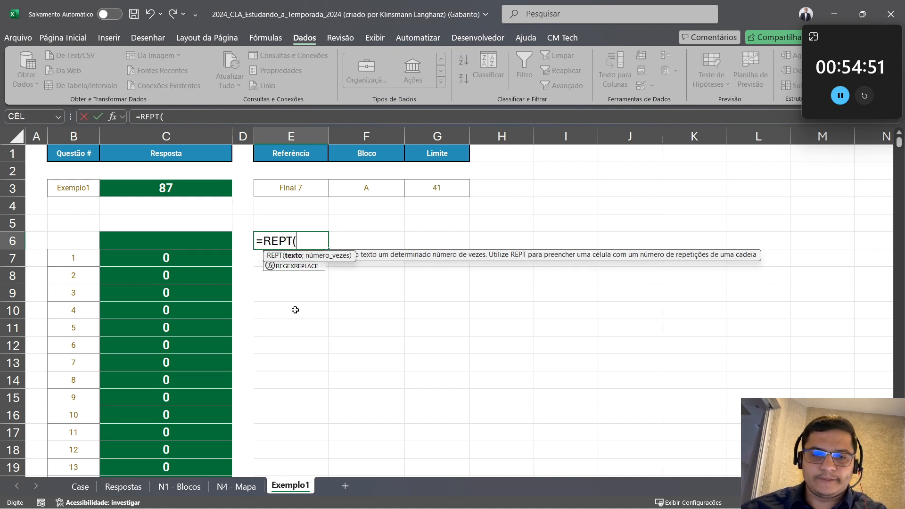
pyautogui.click(188, 487)
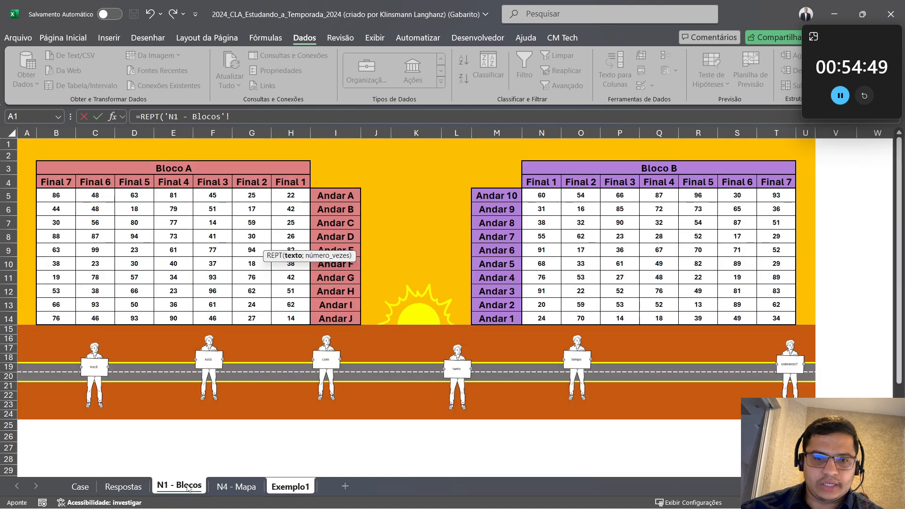
pyautogui.moveTo(56, 182); pyautogui.dragTo(278, 182)
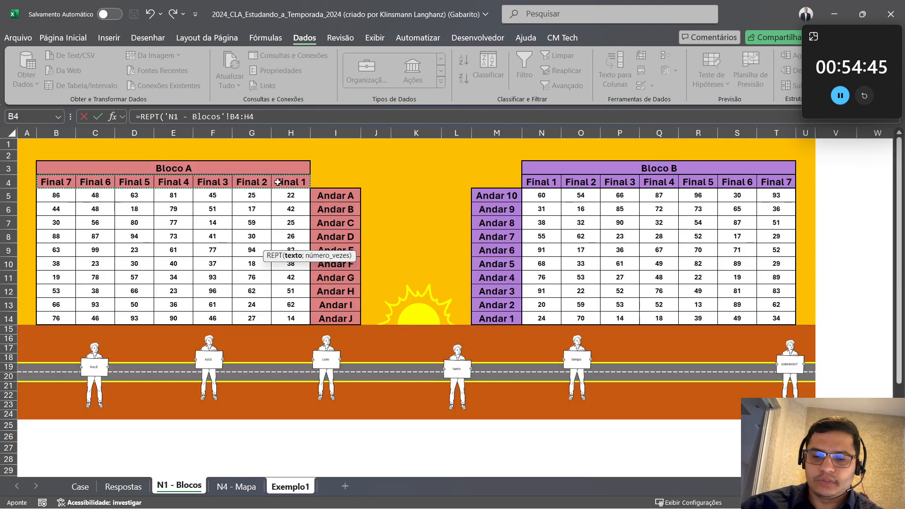
pyautogui.write('&')
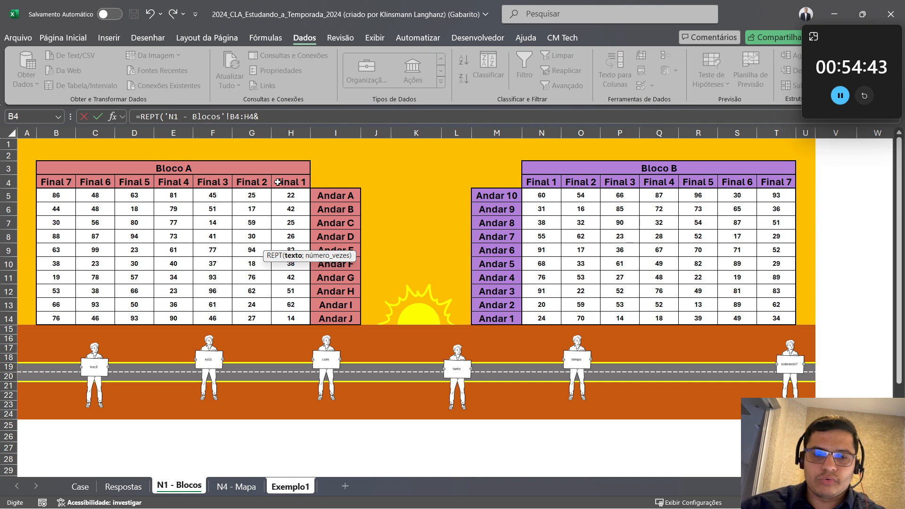
pyautogui.write('"-"')
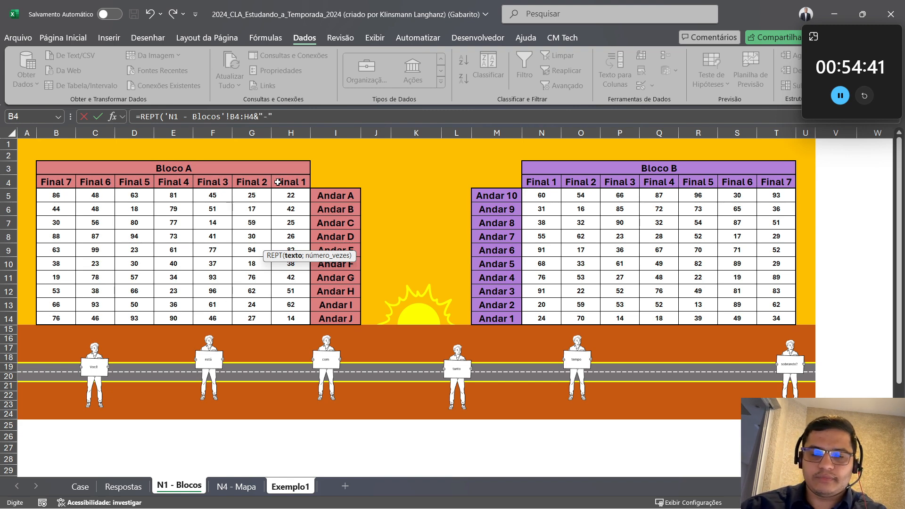
# Complete the REPT formula in E6 with 10 repetitions
pyautogui.write(')')
pyautogui.press('BackSpace')
pyautogui.write(';')
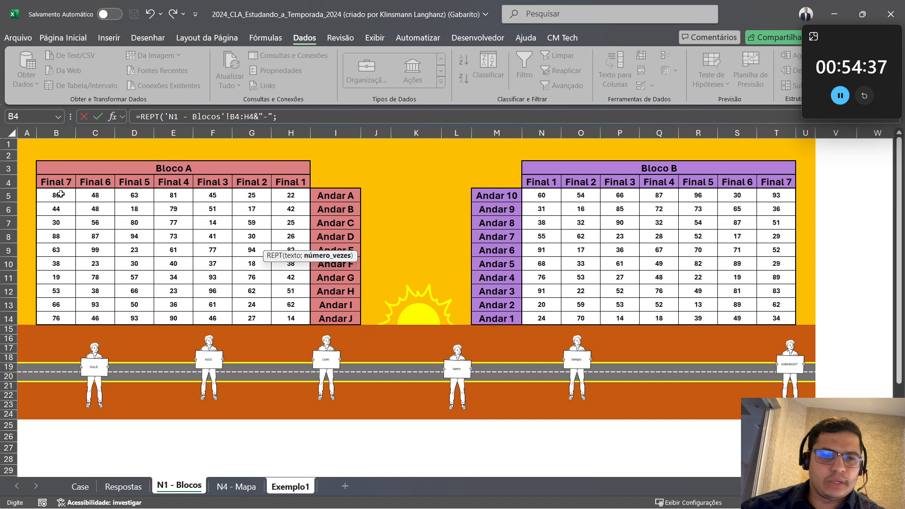
pyautogui.click(315, 116)
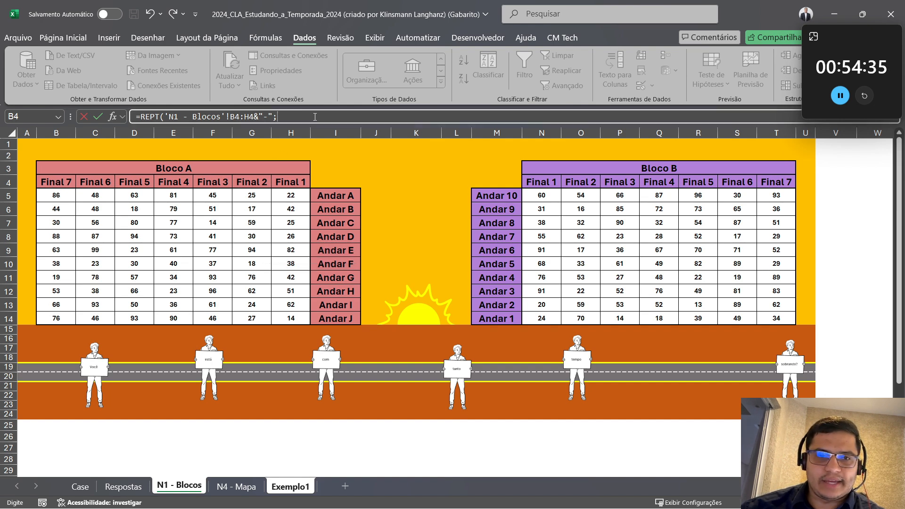
pyautogui.write(')')
pyautogui.press('Return')
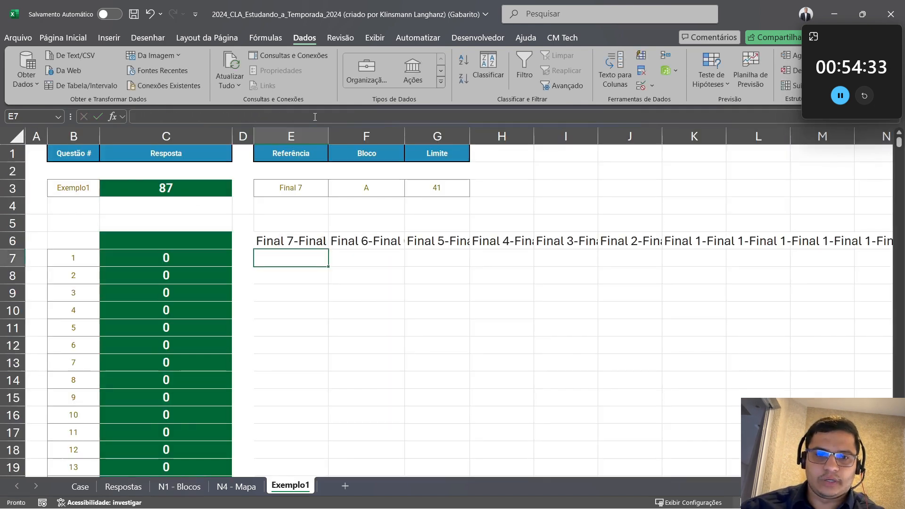
# Wrap the REPT formula in E6 in CONCAT to join the repeated headers into one text
pyautogui.click(142, 117)
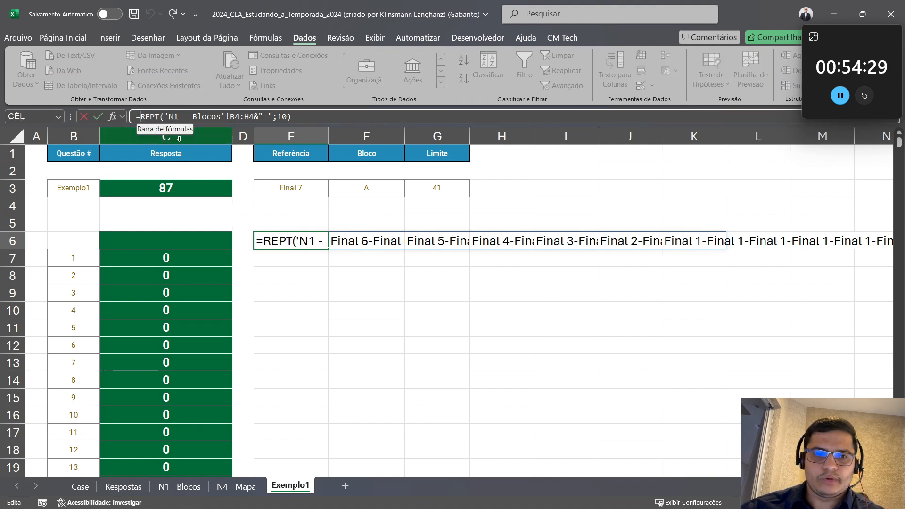
pyautogui.write('con')
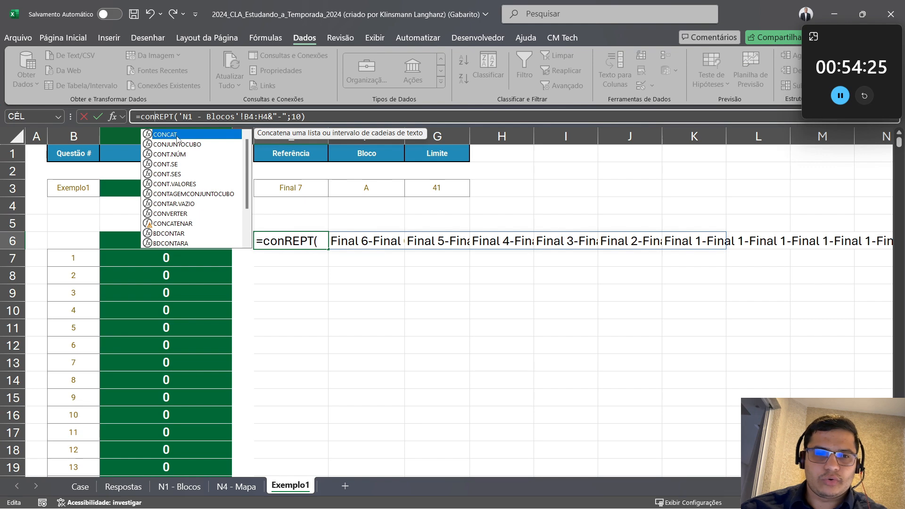
pyautogui.doubleClick(177, 137)
pyautogui.click(345, 113)
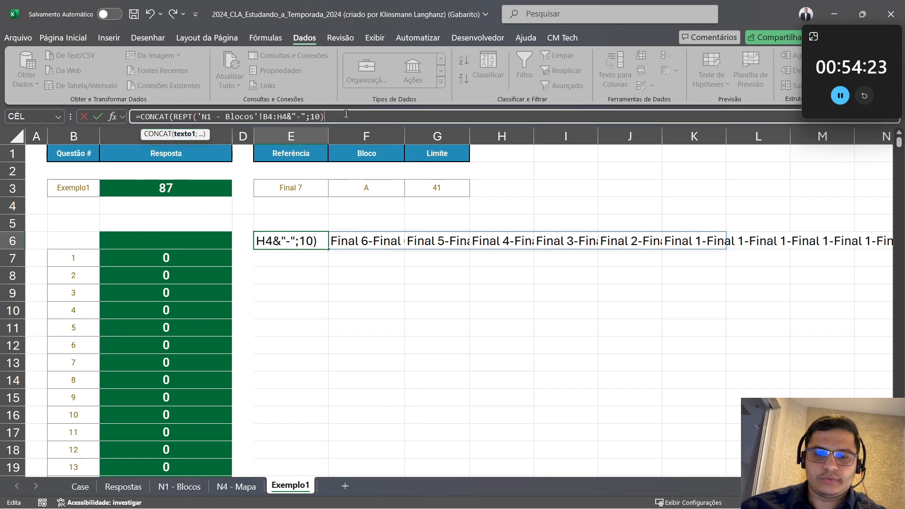
# Wrap the CONCAT formula in E6 in DIVIDIRTEXTO, leaving the column delimiter empty and using "-" as the row delimiter
pyautogui.click(144, 115)
pyautogui.write('divi')
pyautogui.press('Tab')
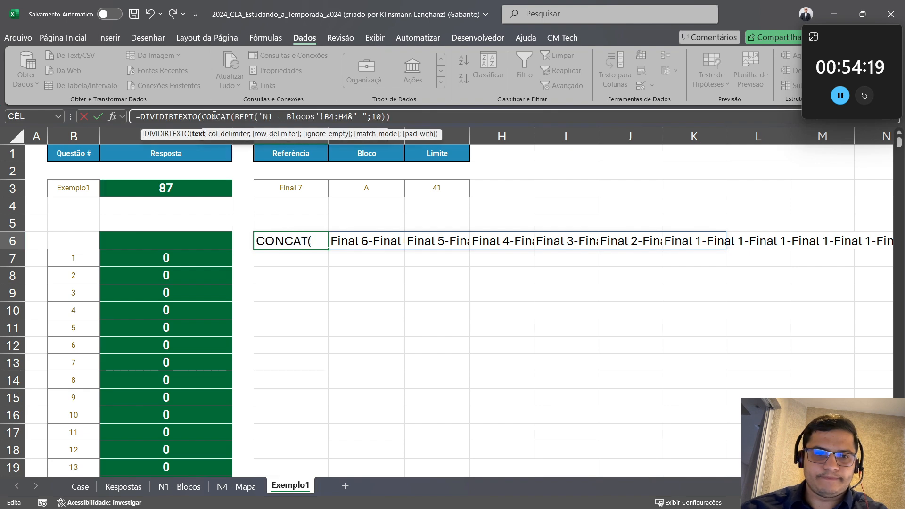
pyautogui.click(407, 115)
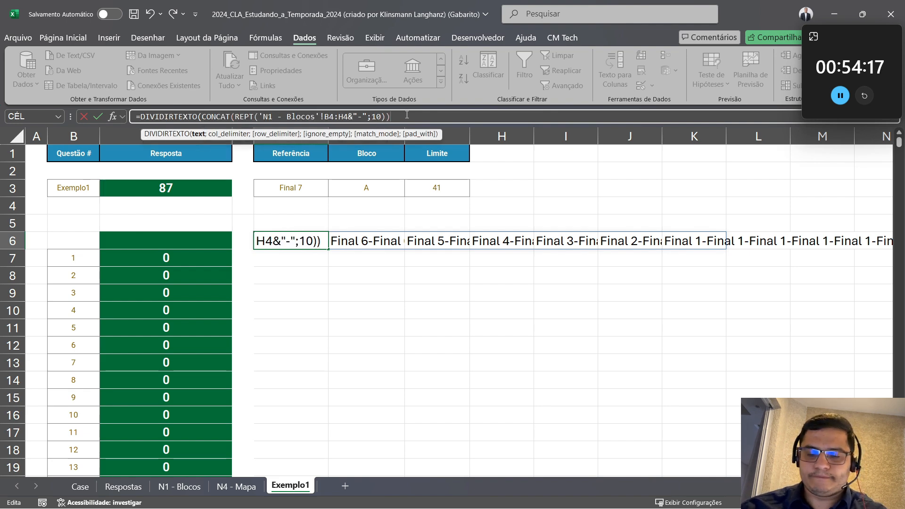
pyautogui.write(';')
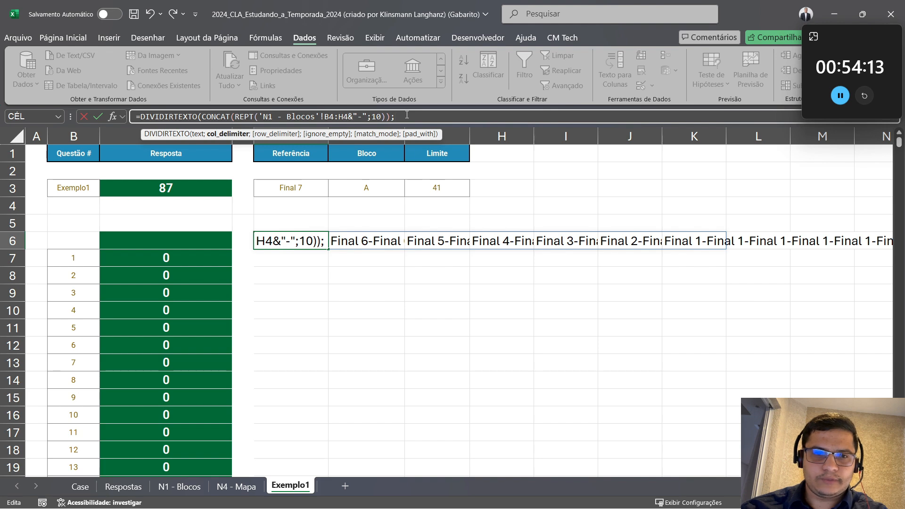
pyautogui.write(';"')
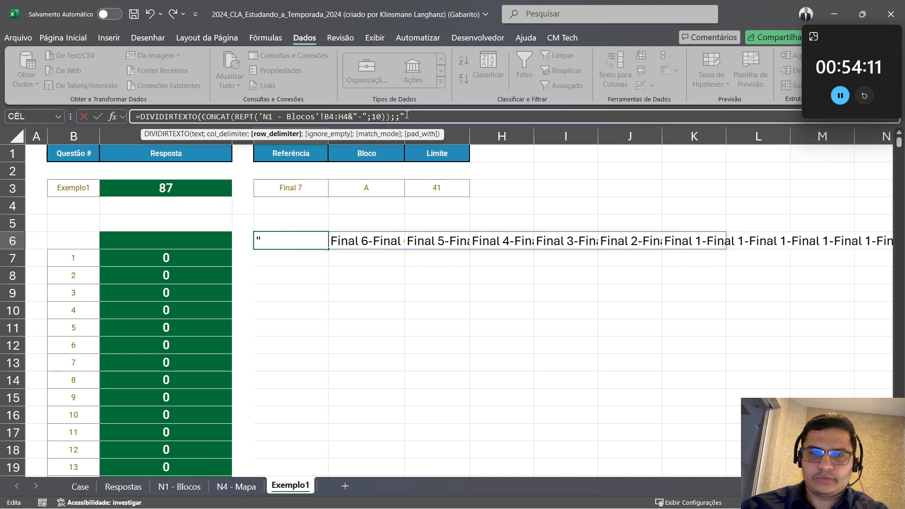
pyautogui.write('_"_')
pyautogui.press('BackSpace')
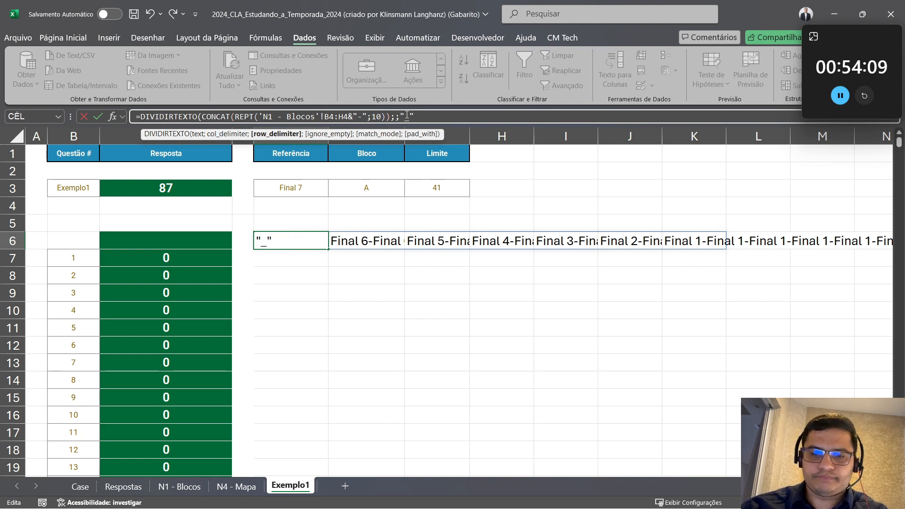
pyautogui.write('")')
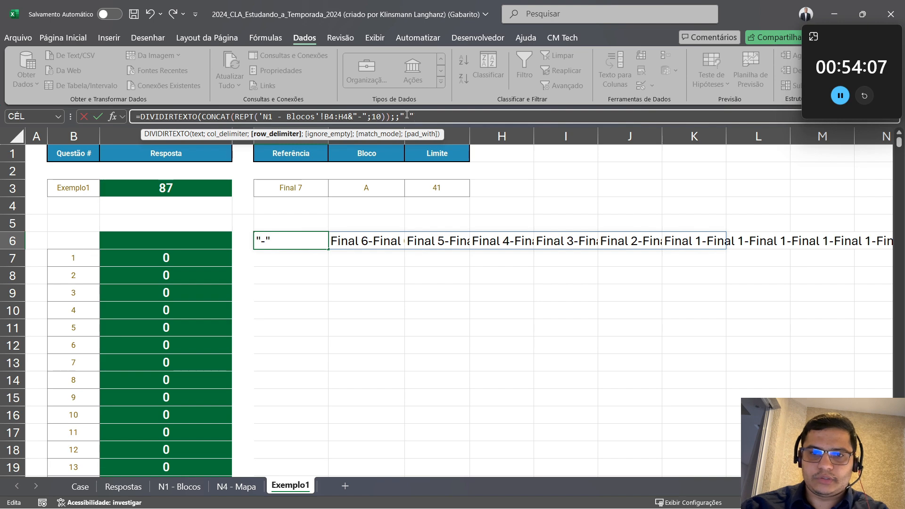
pyautogui.press('Return')
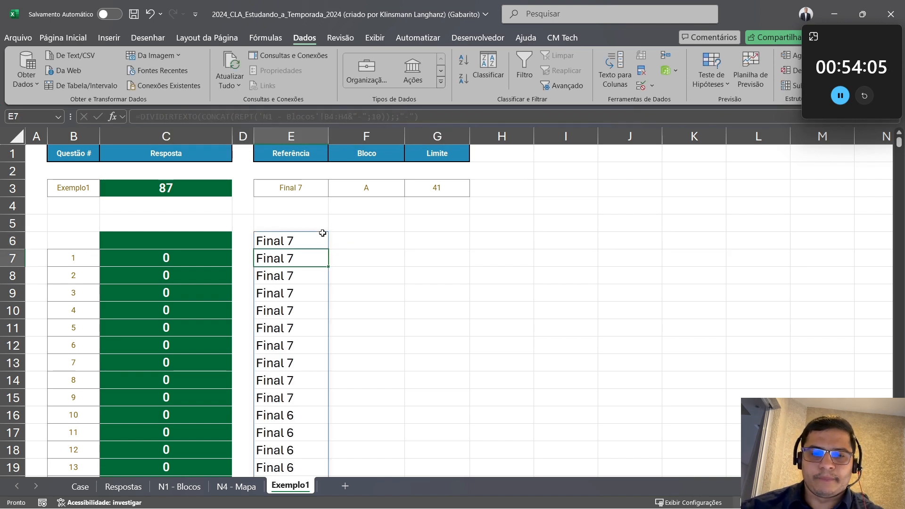
pyautogui.scroll(-12, 306, 366)
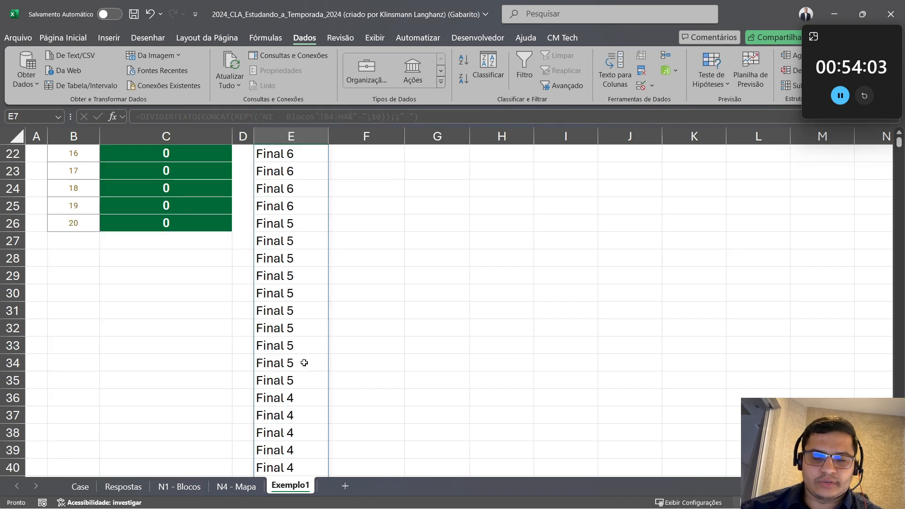
pyautogui.scroll(14, 302, 364)
pyautogui.scroll(4, 301, 364)
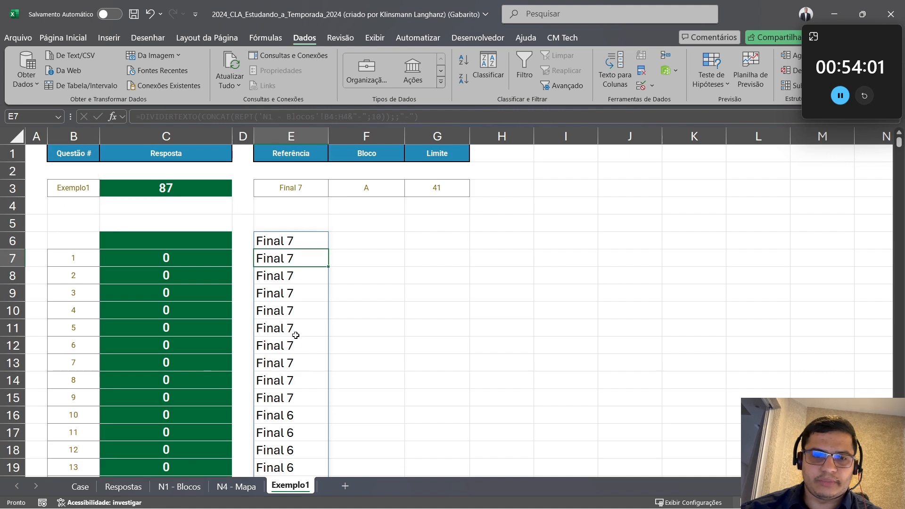
pyautogui.click(287, 242)
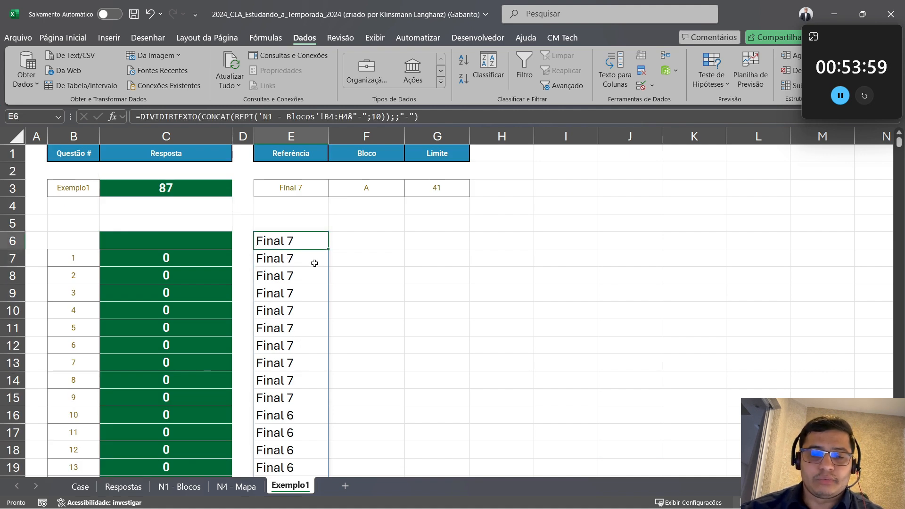
pyautogui.click(427, 118)
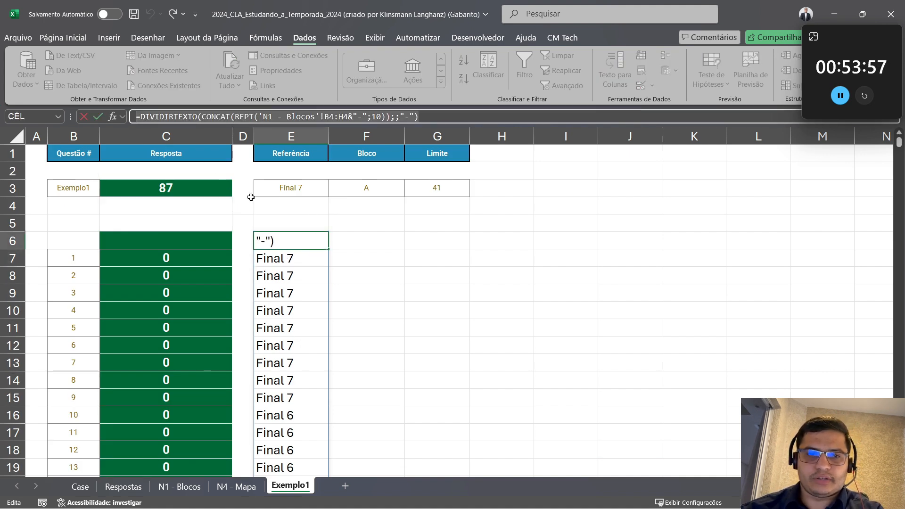
pyautogui.press('Escape')
pyautogui.click(354, 241)
pyautogui.write('=')
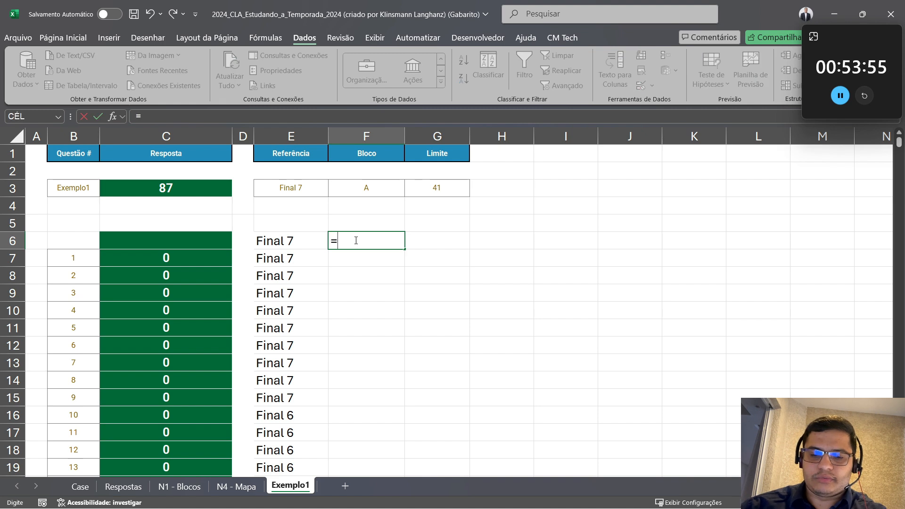
pyautogui.write('re')
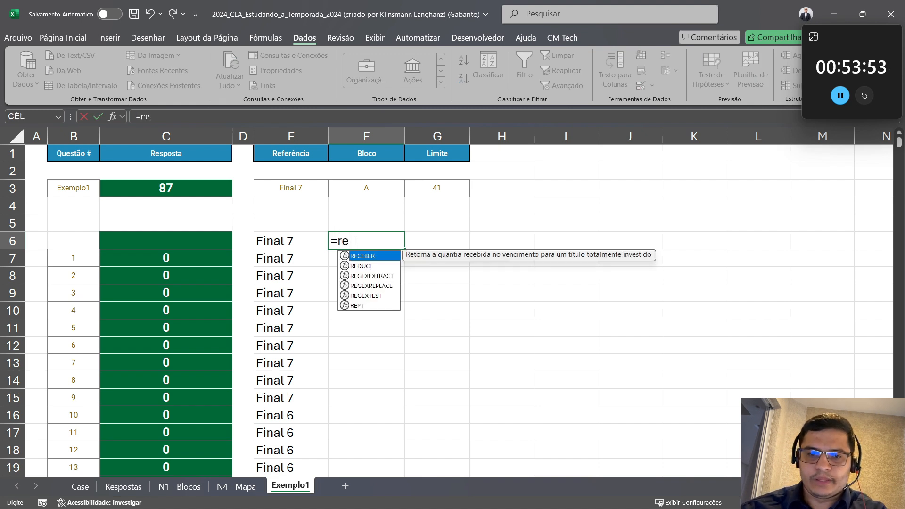
pyautogui.press('Down')
pyautogui.press('Down')
pyautogui.press('Down')
pyautogui.press('Down')
pyautogui.press('Down')
pyautogui.press('Tab')
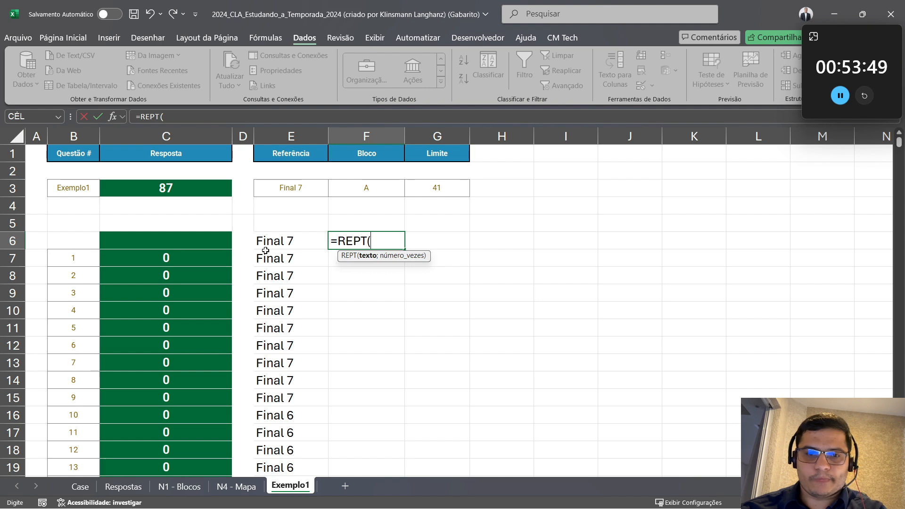
pyautogui.press('Escape')
# Enter a PARACOL formula in F6 that stacks the Bloco A values 'N1 - Blocos'!B5:H14 into one column
pyautogui.write('=para')
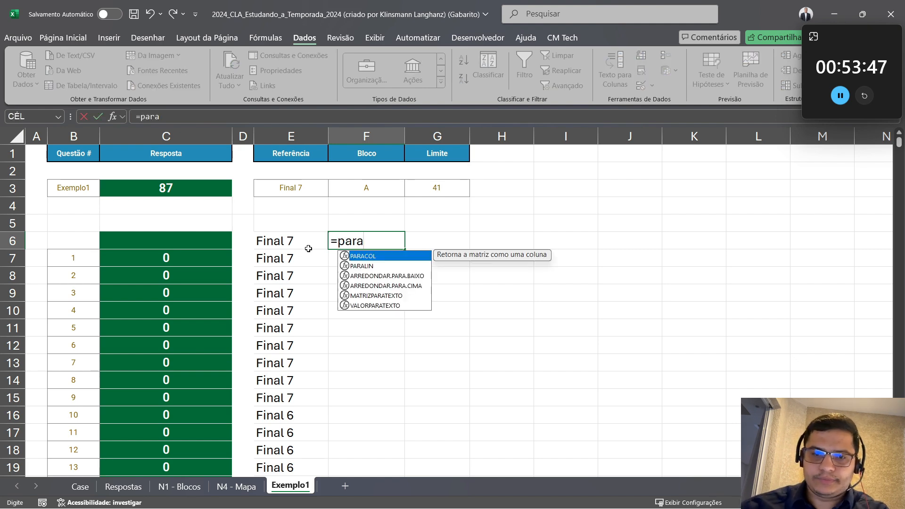
pyautogui.press('Tab')
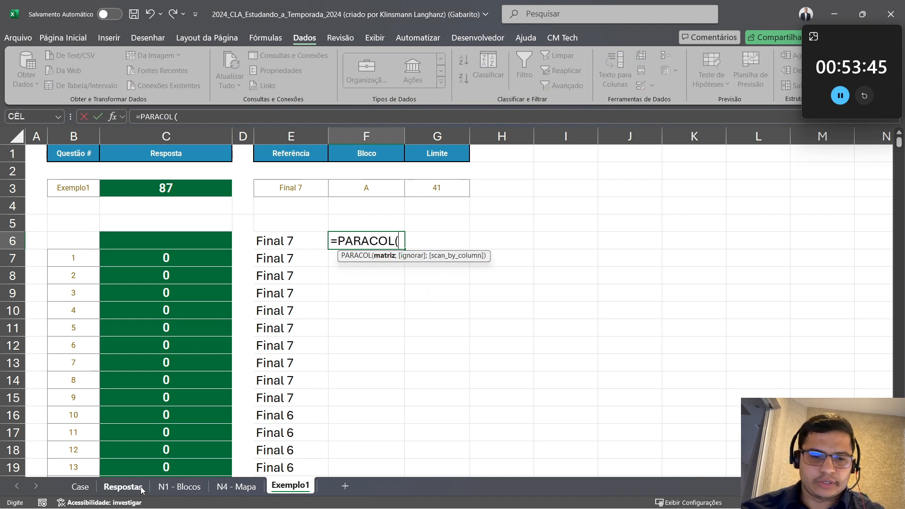
pyautogui.click(179, 487)
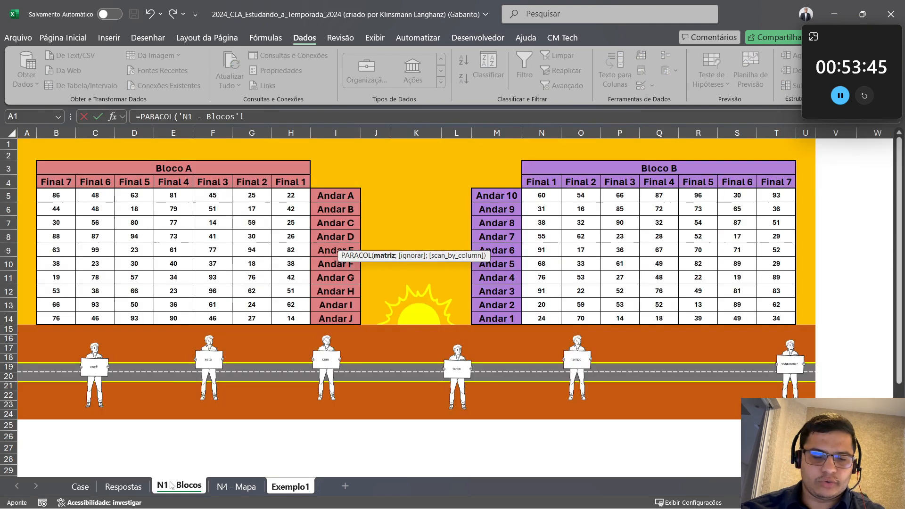
pyautogui.keyDown('shift'); pyautogui.click(296, 318); pyautogui.keyUp('shift')
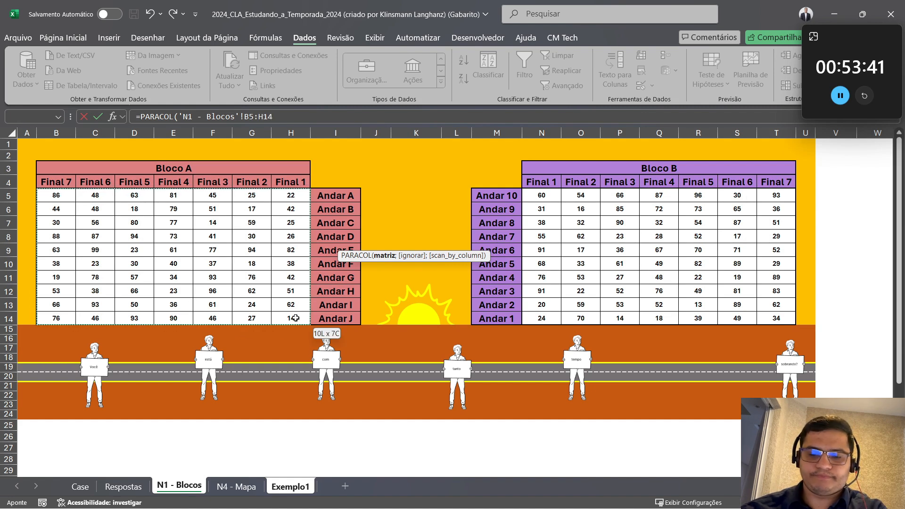
pyautogui.press('Return')
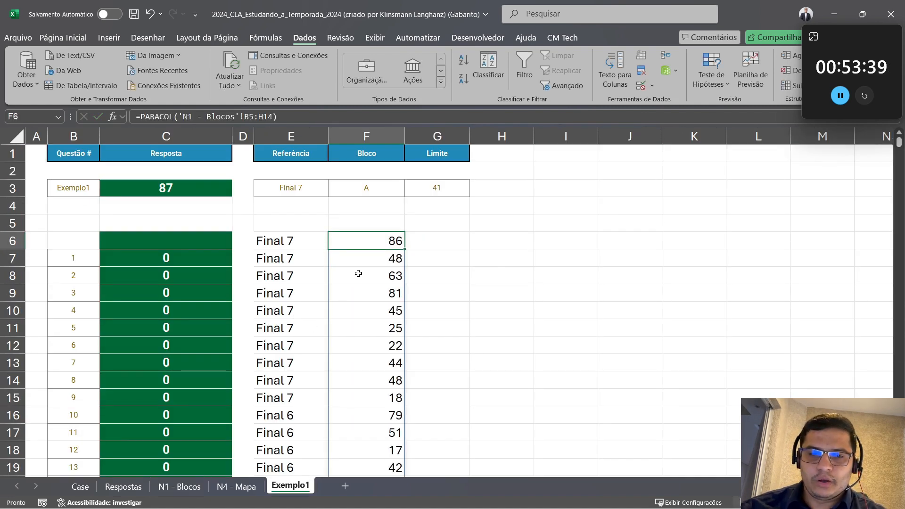
# Make the PARACOL formula in F6 scan Bloco A by column, leaving the ignore argument empty and setting scan_by_column to VERDADEIRO
pyautogui.click(396, 275)
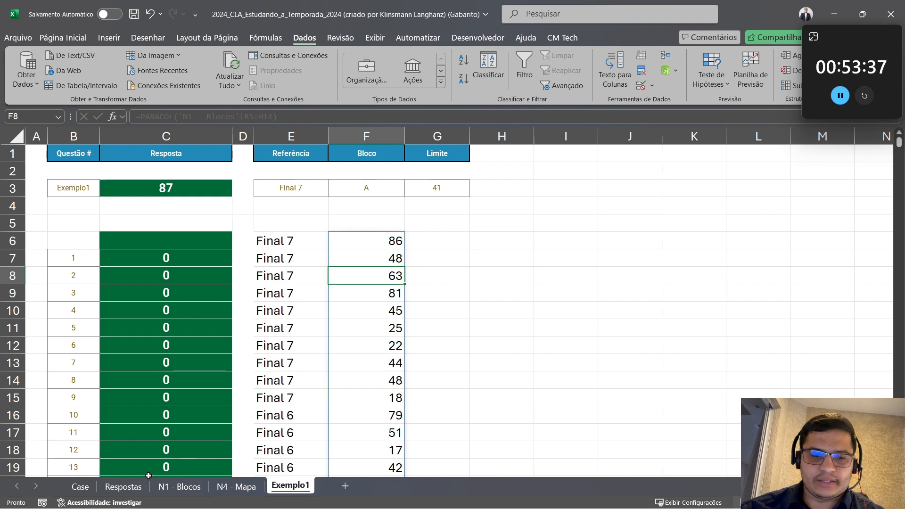
pyautogui.click(180, 487)
pyautogui.click(60, 196)
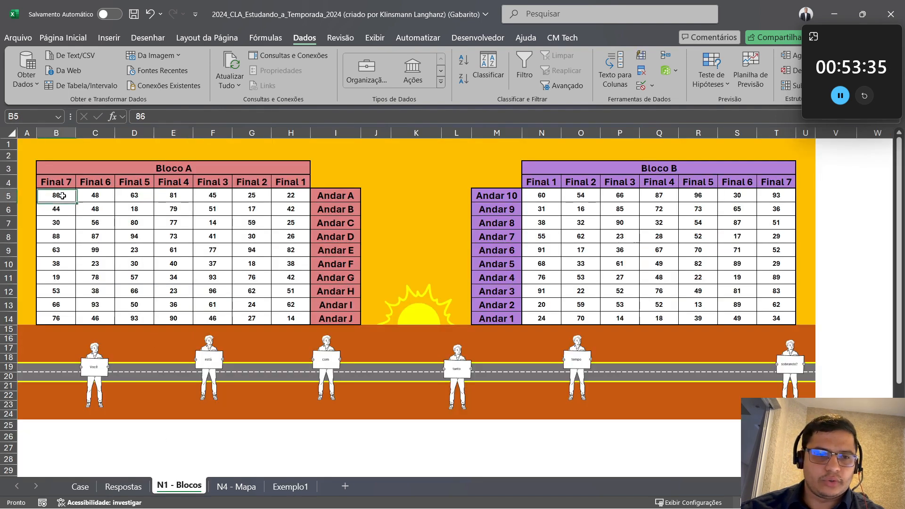
pyautogui.click(95, 194)
pyautogui.click(133, 193)
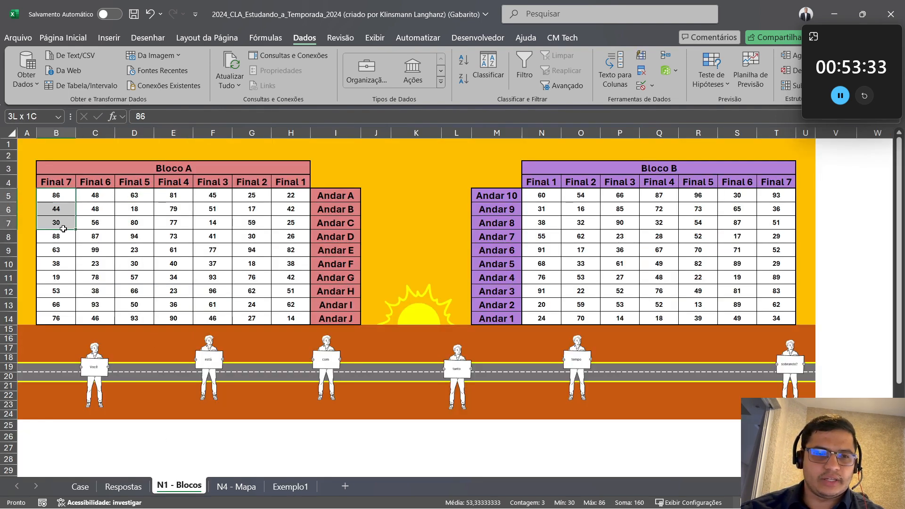
pyautogui.click(291, 487)
pyautogui.click(395, 242)
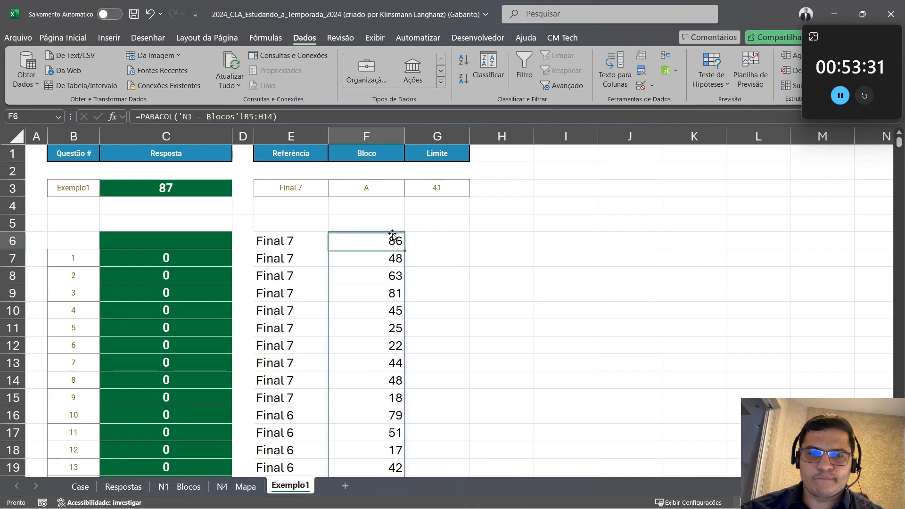
pyautogui.click(276, 116)
pyautogui.write(';')
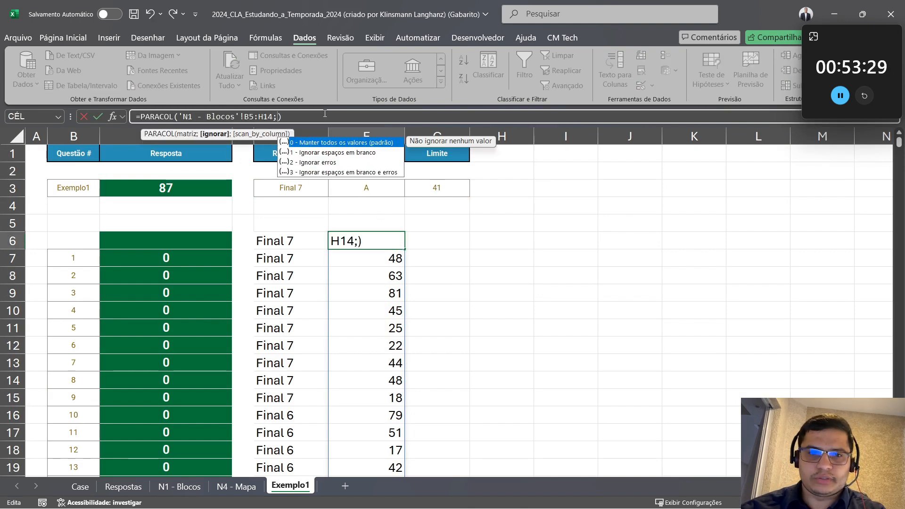
pyautogui.write(';')
pyautogui.press('Down')
pyautogui.press('Tab')
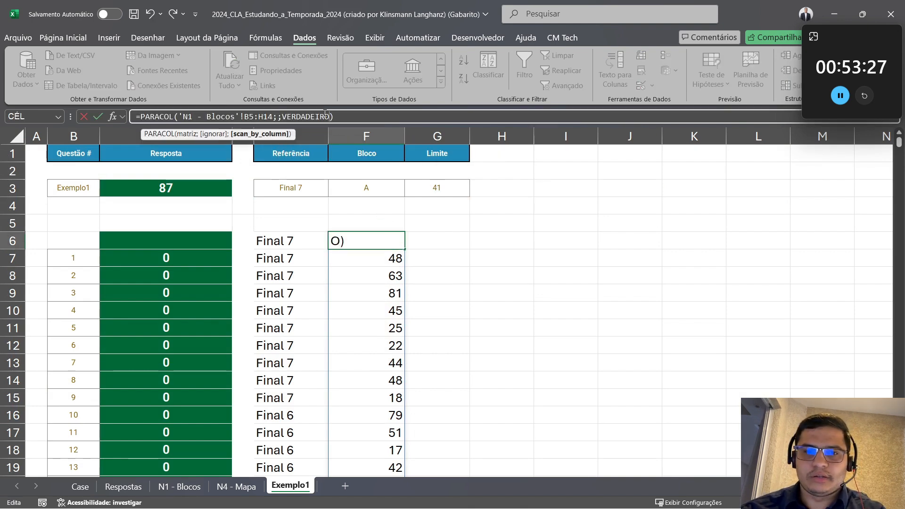
pyautogui.press('Return')
# Check the stacked values in column F against Bloco A on N1 - Blocos and compare where columns E and F end
pyautogui.press('Up')
pyautogui.hotkey('shift', 'Down')
pyautogui.hotkey('shift', 'Down')
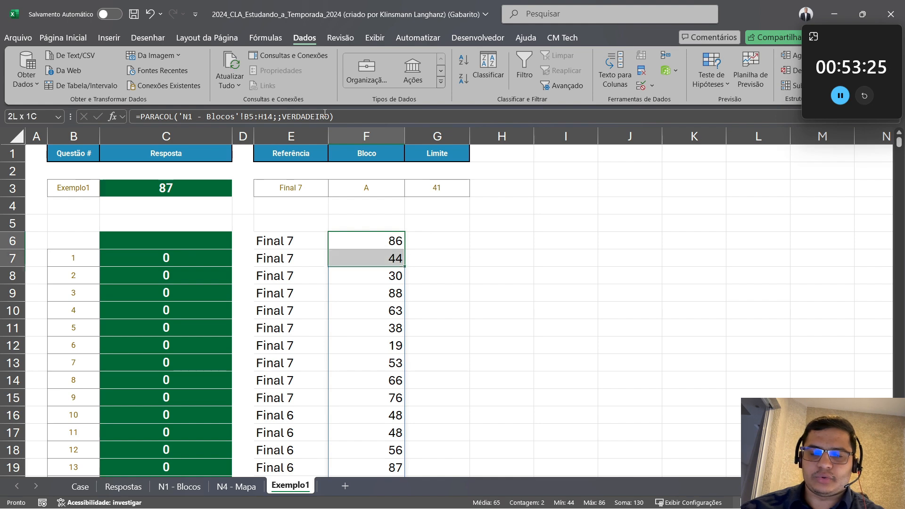
pyautogui.click(178, 488)
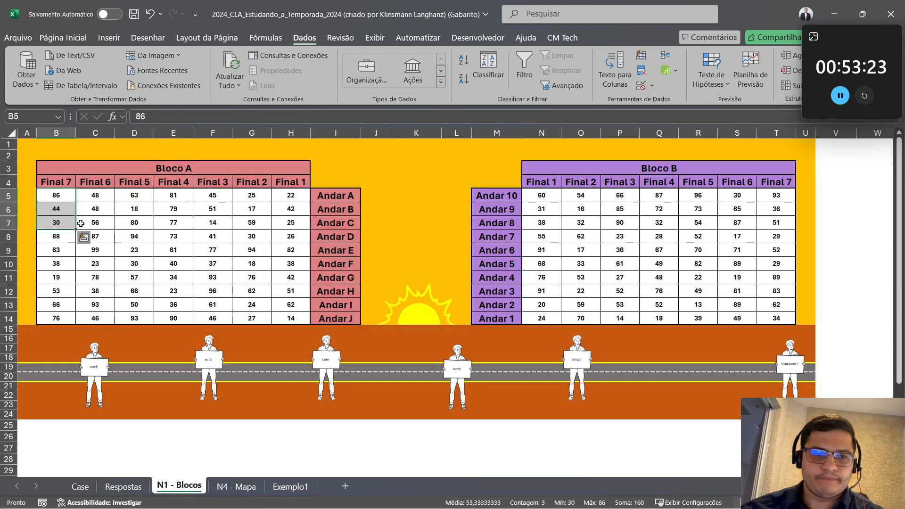
pyautogui.click(290, 485)
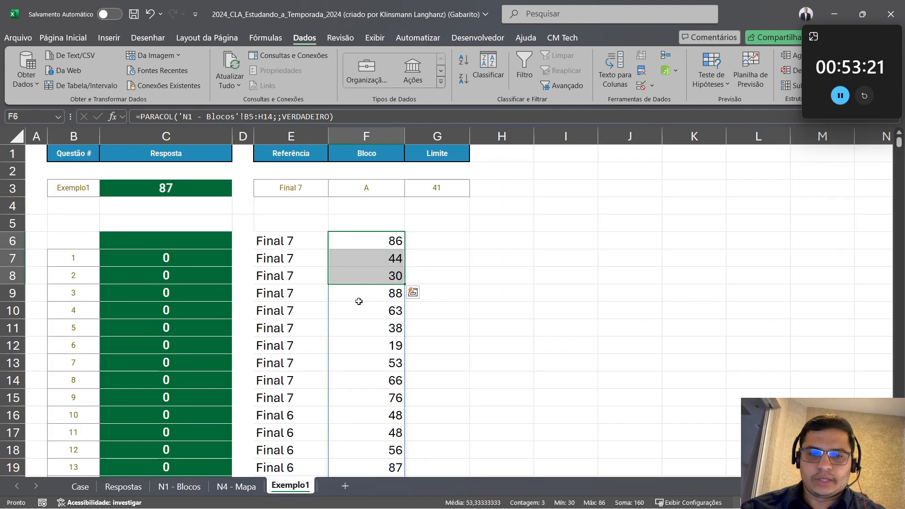
pyautogui.hotkey('ctrl', 'Down')
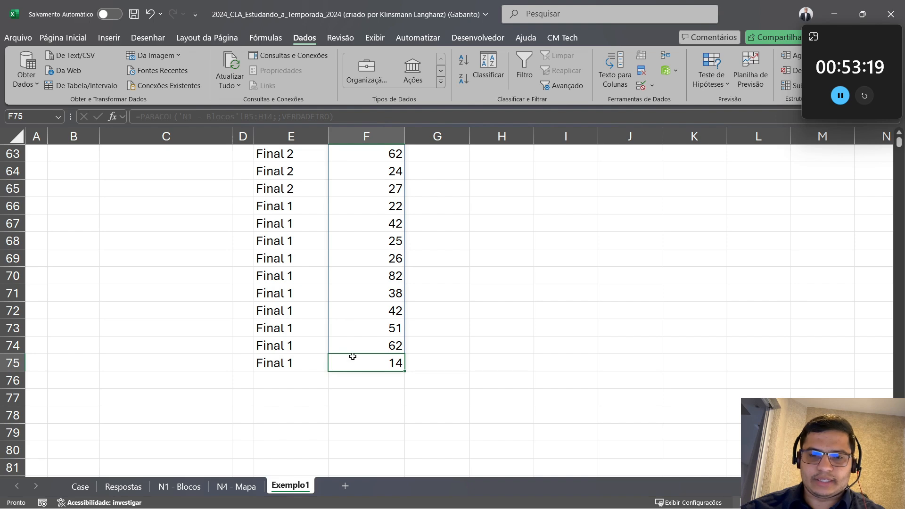
pyautogui.click(308, 363)
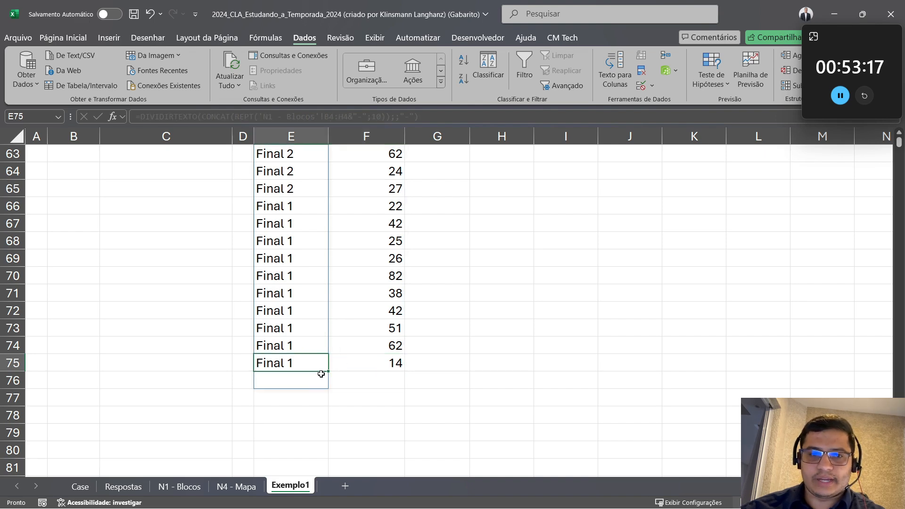
pyautogui.hotkey('ctrl', 'Up')
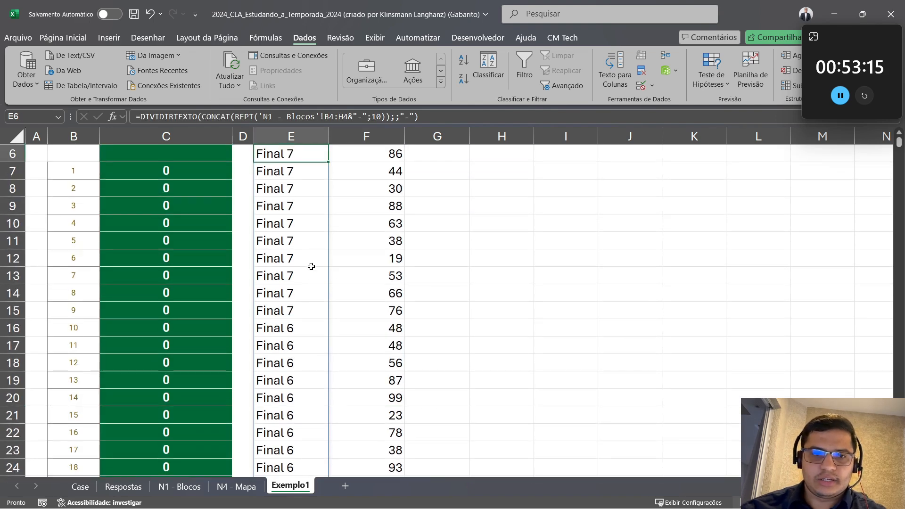
pyautogui.click(140, 116)
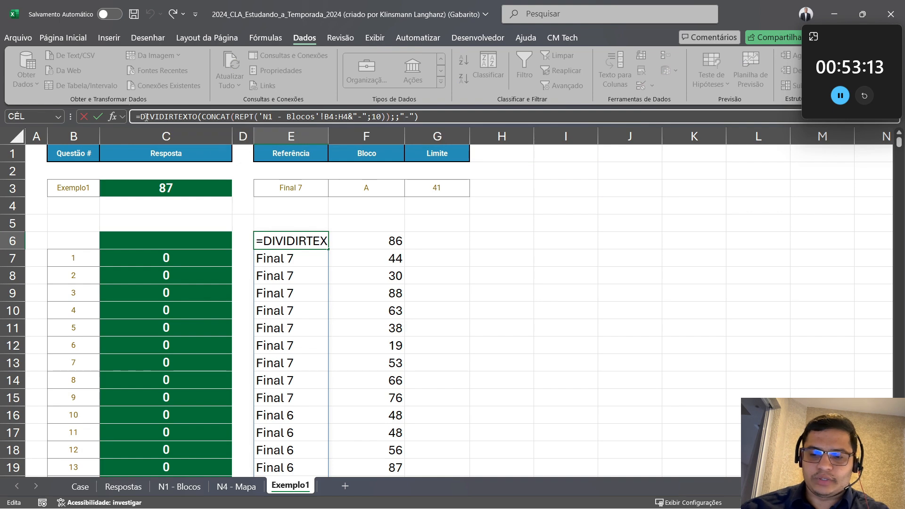
pyautogui.write('para')
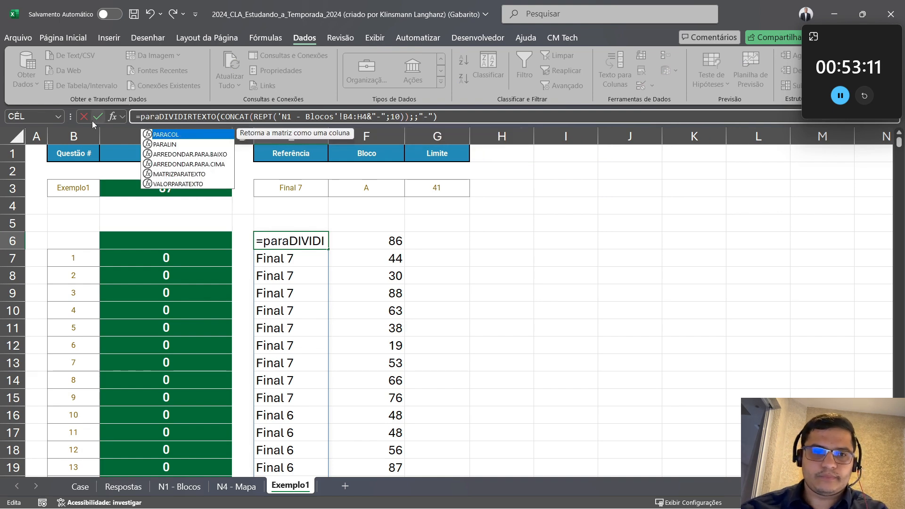
pyautogui.press('Escape')
pyautogui.press('Escape')
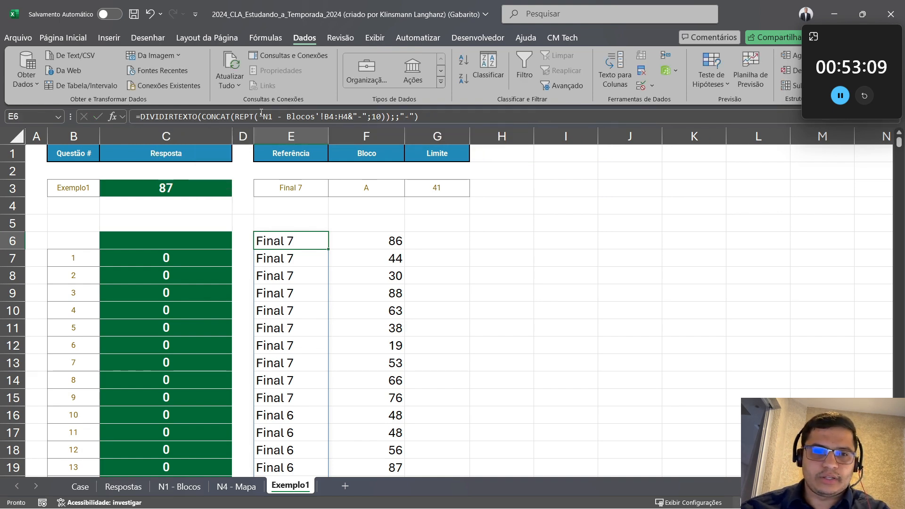
# Set the ignore_empty argument of the DIVIDIRTEXTO formula in E6 to VERDADEIRO and check the end of the list
pyautogui.click(407, 118)
pyautogui.write(';')
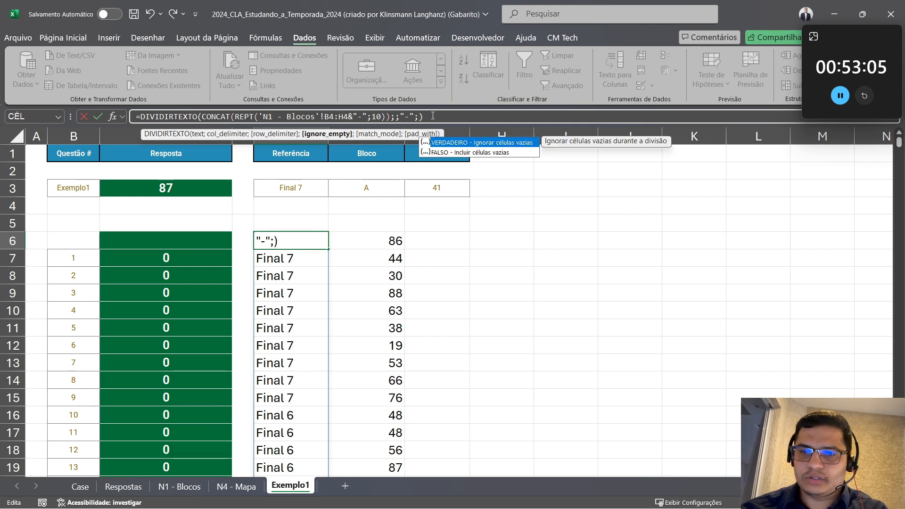
pyautogui.press('Tab')
pyautogui.press('Return')
pyautogui.hotkey('ctrl', 'Down')
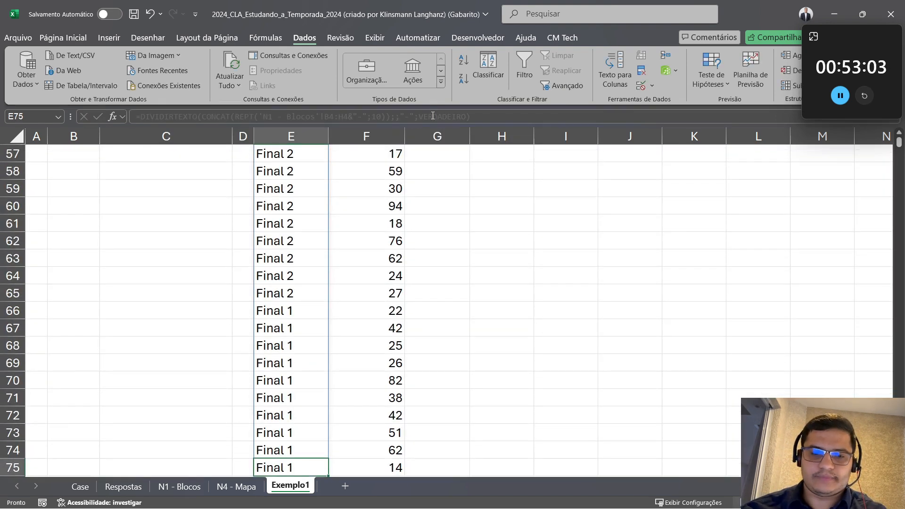
pyautogui.hotkey('ctrl', 'Up')
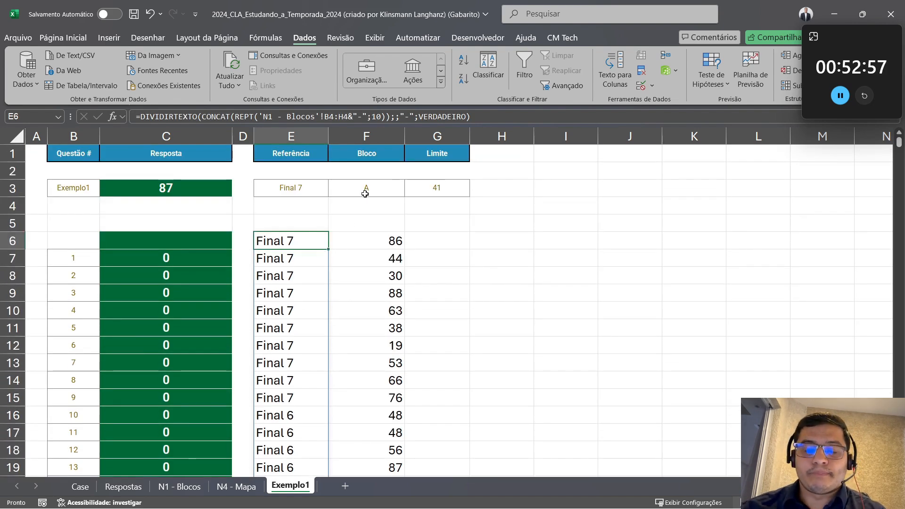
# Wrap the E6 formula in EMPILHARV, adding a copy of the whole DIVIDIRTEXTO expression as the second array
pyautogui.click(142, 116)
pyautogui.click(483, 116)
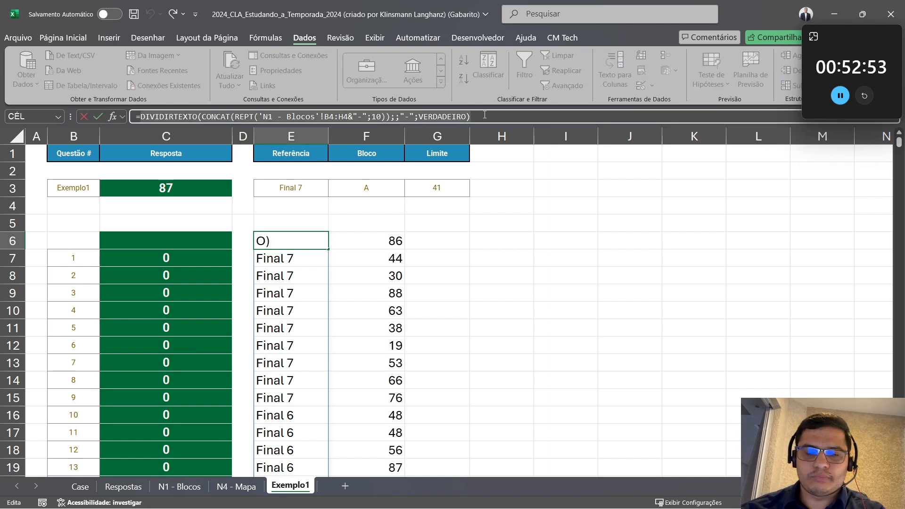
pyautogui.click(141, 116)
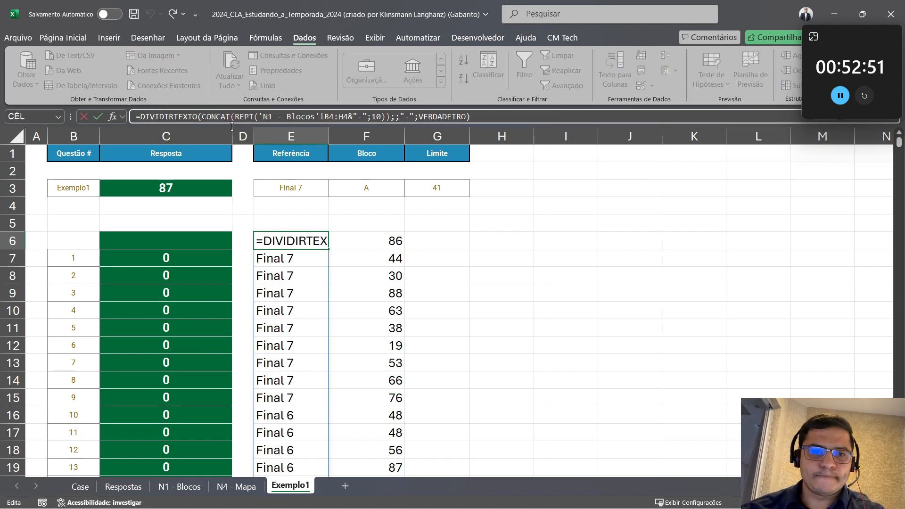
pyautogui.write('emp')
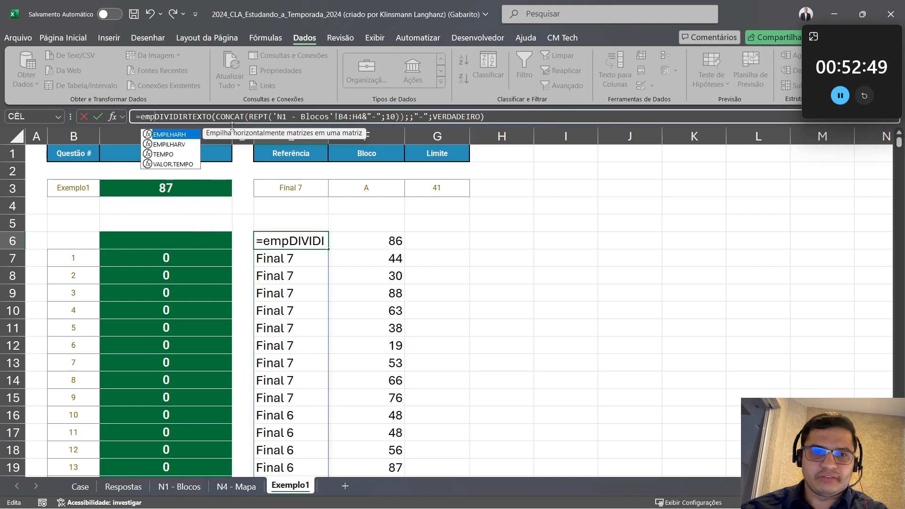
pyautogui.press('Down')
pyautogui.press('Tab')
pyautogui.click(551, 120)
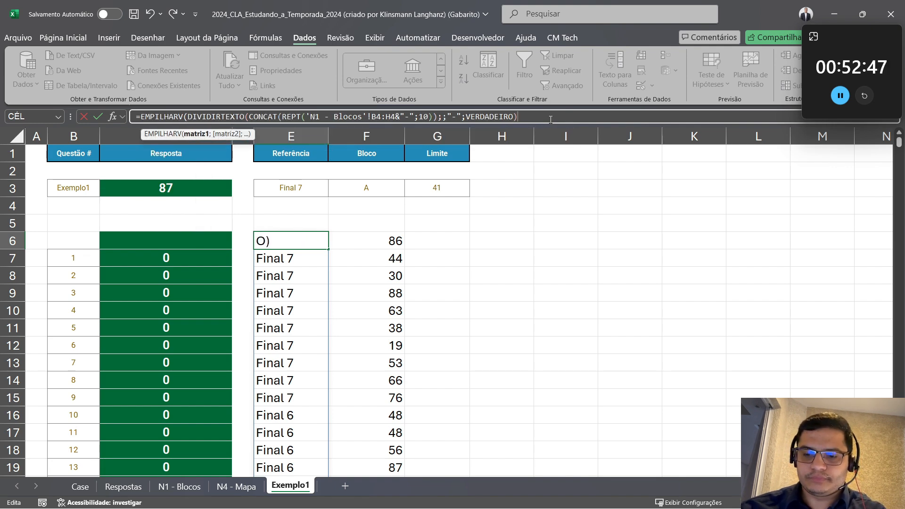
pyautogui.write(';')
pyautogui.write('DIVIDIRTEXTO(CONCAT(REPT(\'N1 - Blocos\'!B4:H4&"-";10));;"-";VERDADEIRO)')
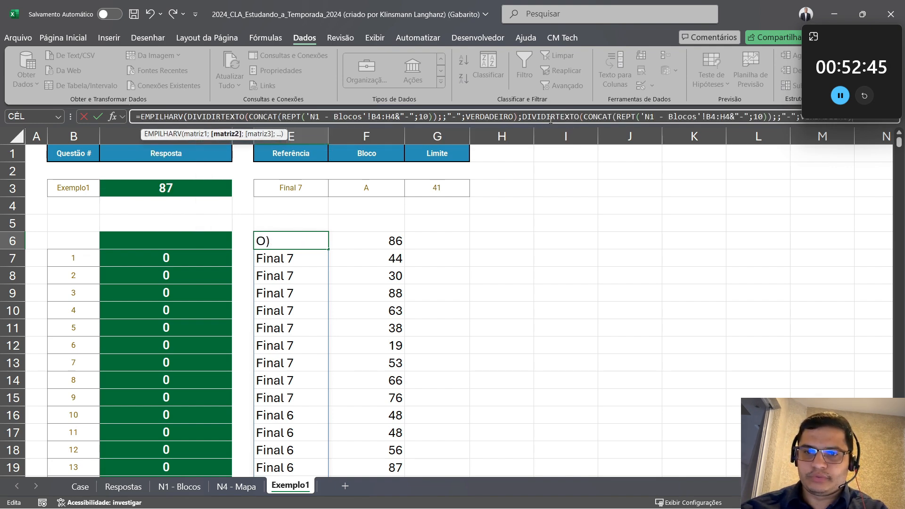
pyautogui.write(')')
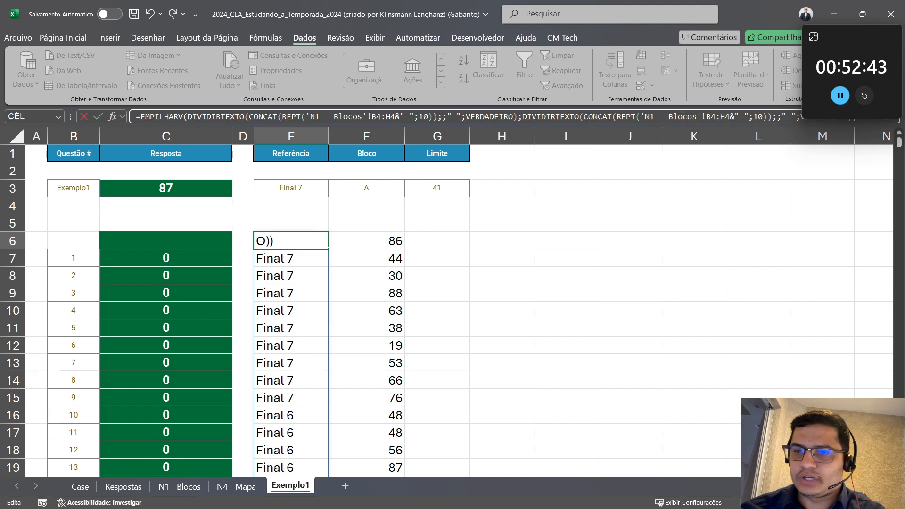
# In the E6 formula, point the second REPT at 'N1 - Blocos'!I5:I14 and set its repeat count to 7
pyautogui.click(640, 116)
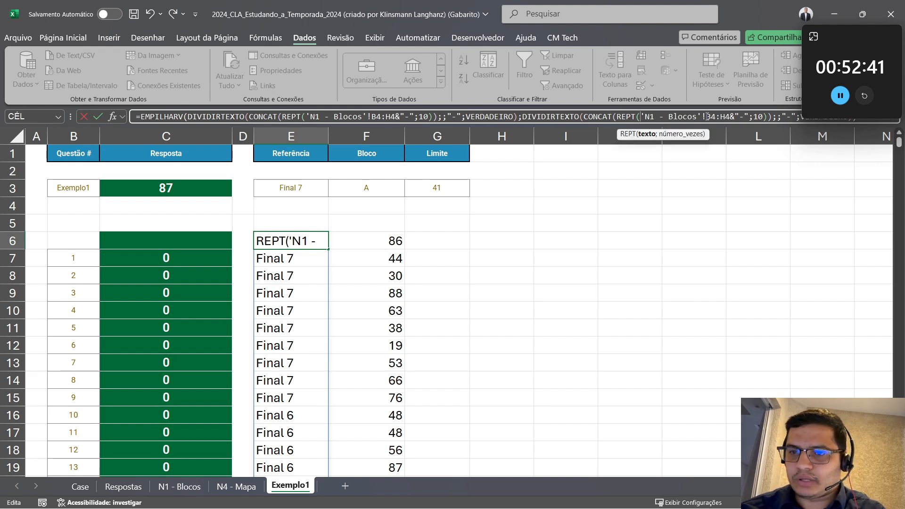
pyautogui.keyDown('shift'); pyautogui.click(732, 113); pyautogui.keyUp('shift')
pyautogui.press('BackSpace')
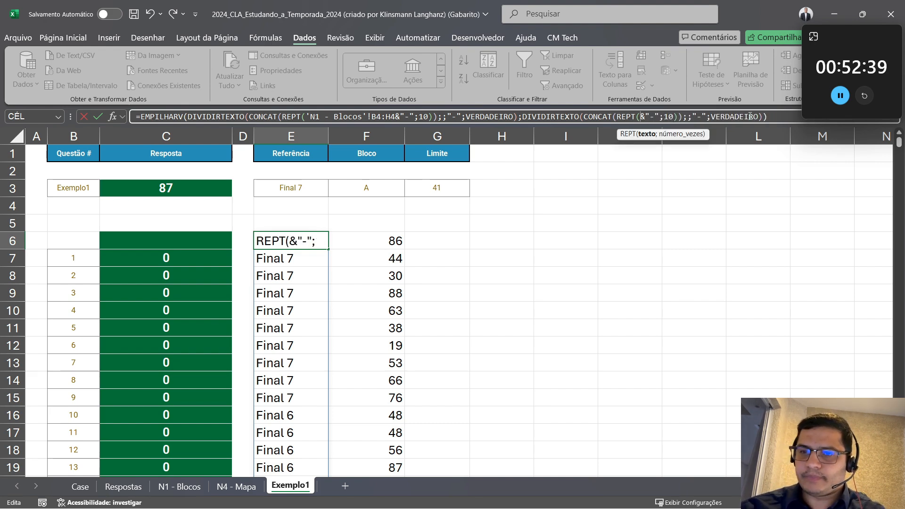
pyautogui.click(165, 488)
pyautogui.moveTo(323, 203); pyautogui.dragTo(351, 321)
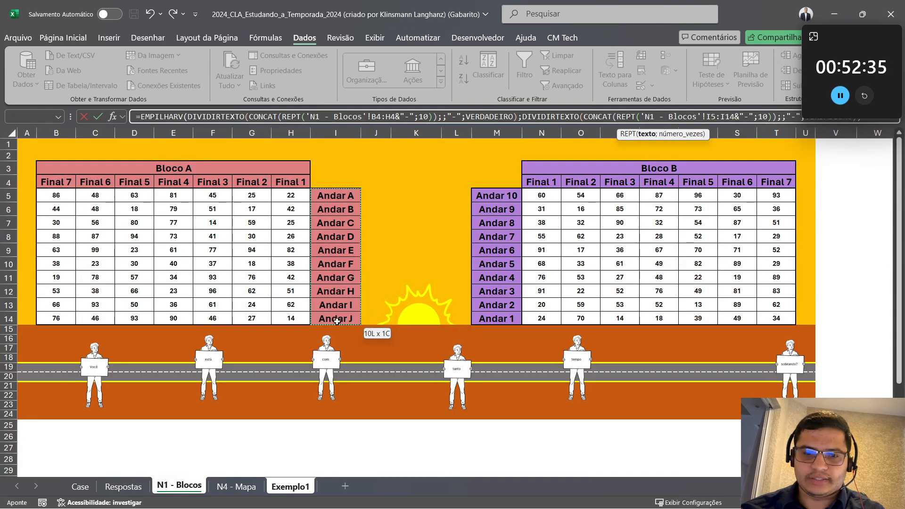
pyautogui.click(761, 117)
pyautogui.write('7')
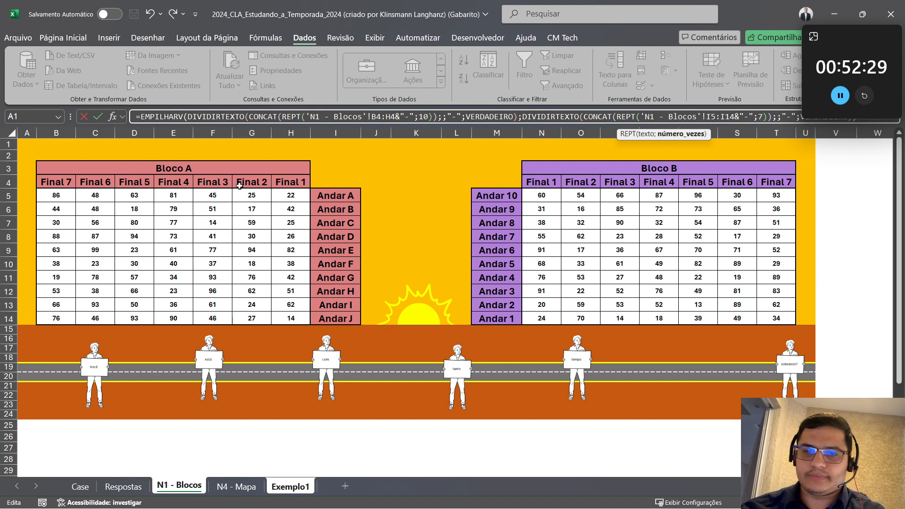
pyautogui.press('Return')
# Check where the floor references begin and end in column E compared with the values in column F
pyautogui.scroll(-20, 298, 270)
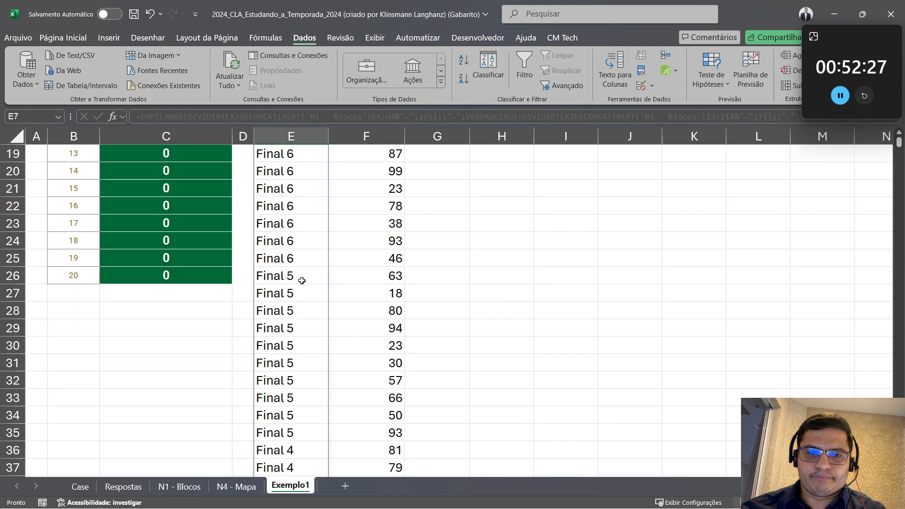
pyautogui.scroll(6, 291, 294)
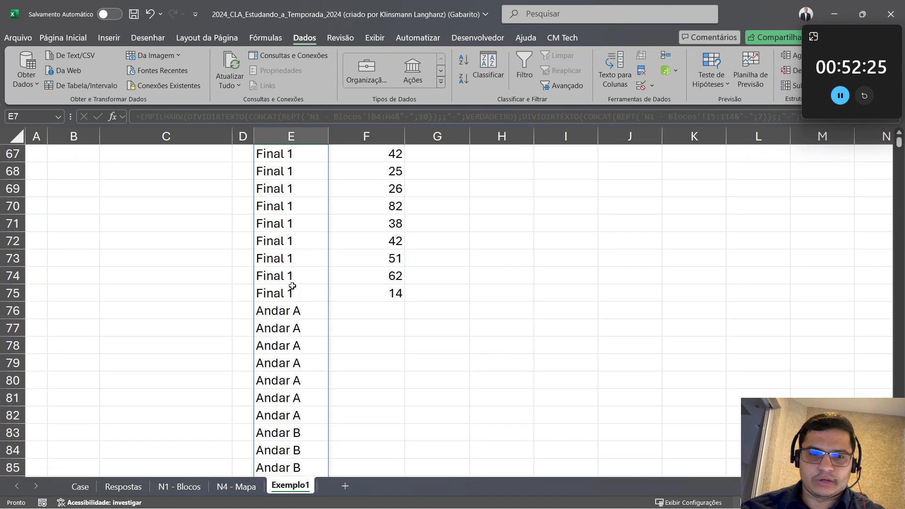
pyautogui.click(303, 289)
pyautogui.click(325, 309)
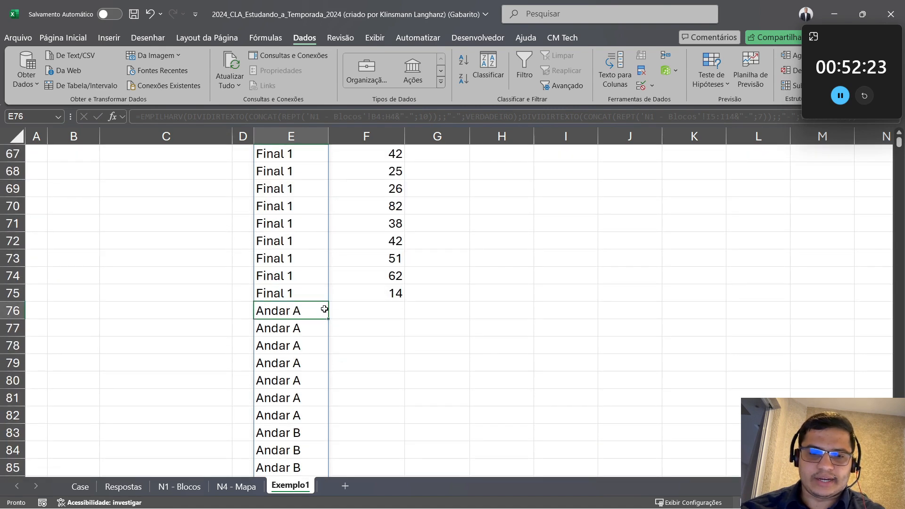
pyautogui.hotkey('ctrl', 'Down')
pyautogui.scroll(-2, 339, 283)
pyautogui.scroll(14, 352, 263)
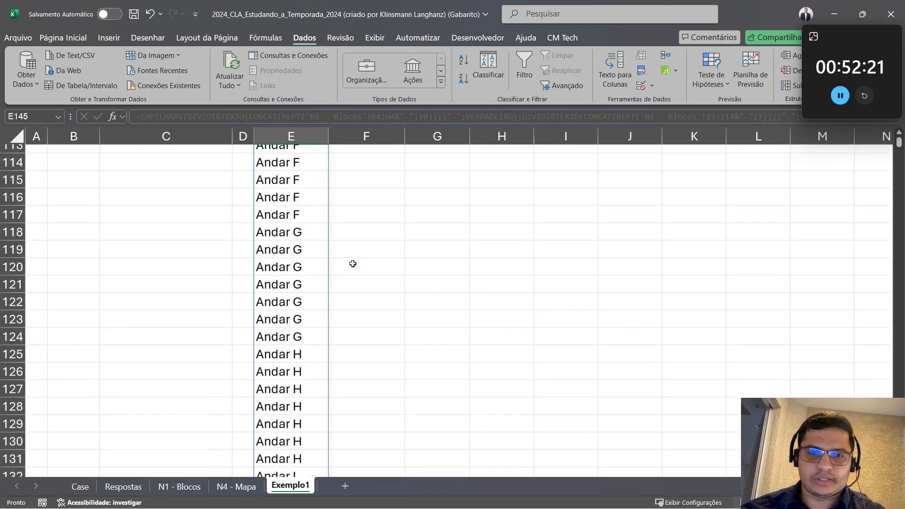
pyautogui.click(362, 177)
pyautogui.hotkey('ctrl', 'Up')
pyautogui.hotkey('ctrl', 'Up')
pyautogui.hotkey('ctrl', 'Up')
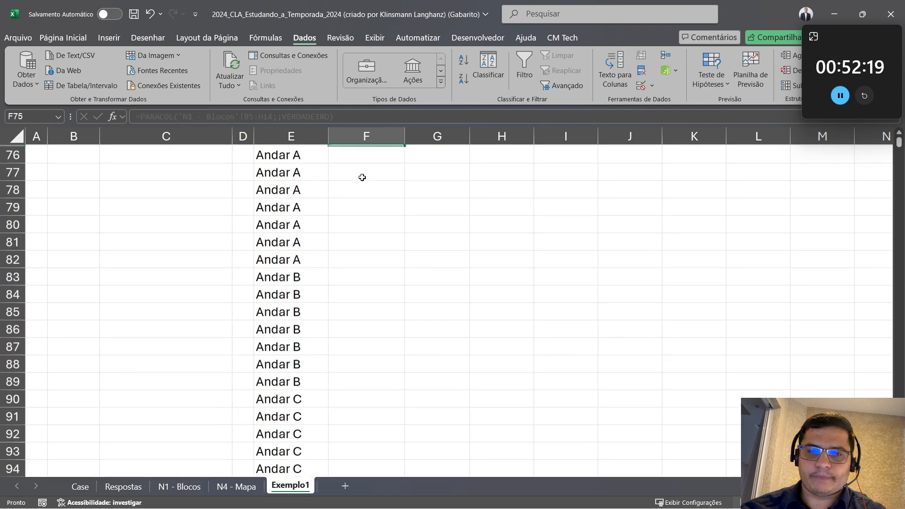
# Wrap the F6 formula in EMPILHARV, adding a copy of the whole PARACOL expression as the second array
pyautogui.click(362, 210)
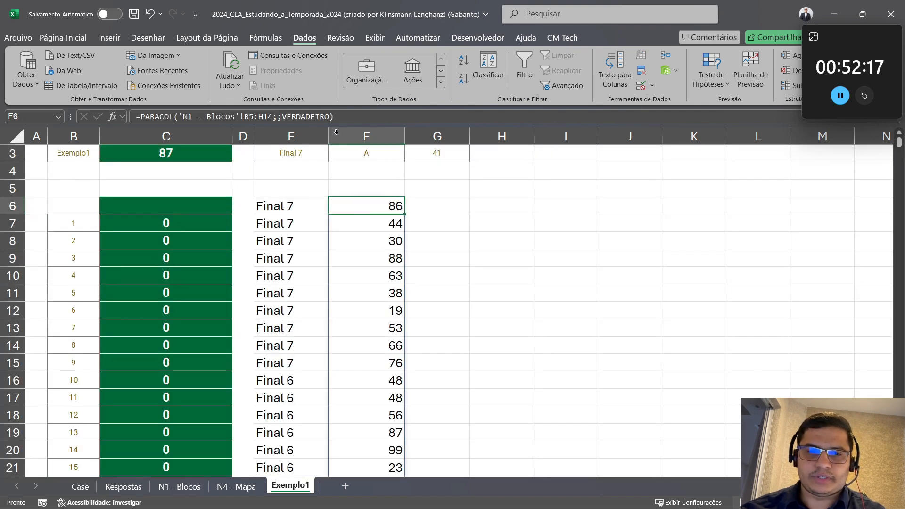
pyautogui.click(182, 121)
pyautogui.moveTo(138, 118); pyautogui.dragTo(164, 132)
pyautogui.hotkey('ctrl', 'c')
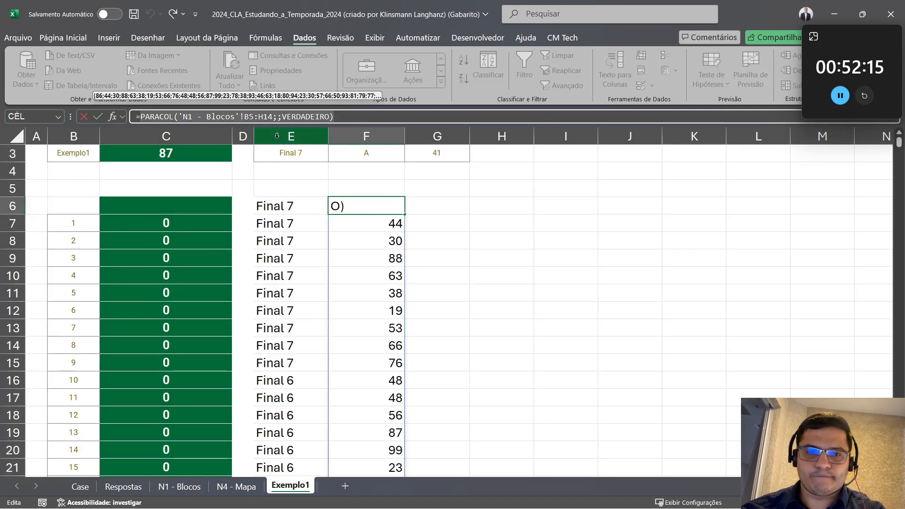
pyautogui.click(144, 120)
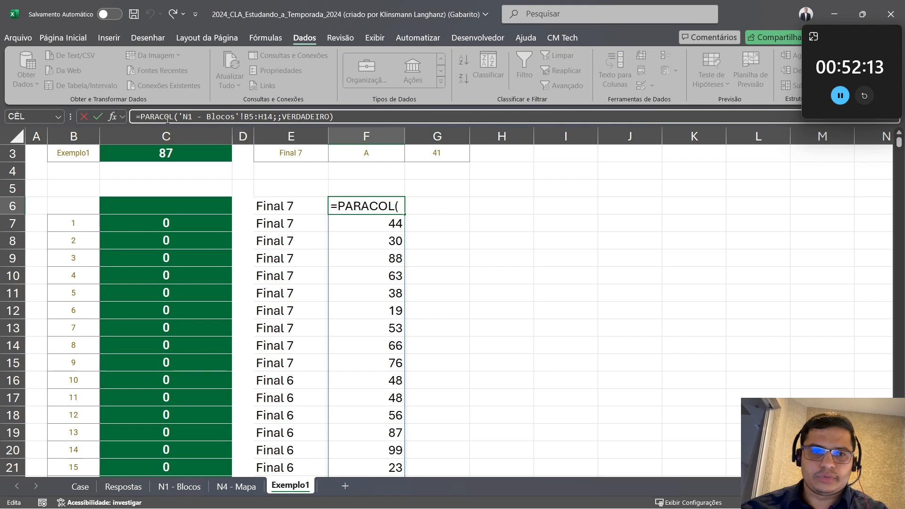
pyautogui.write('emp')
pyautogui.press('Down')
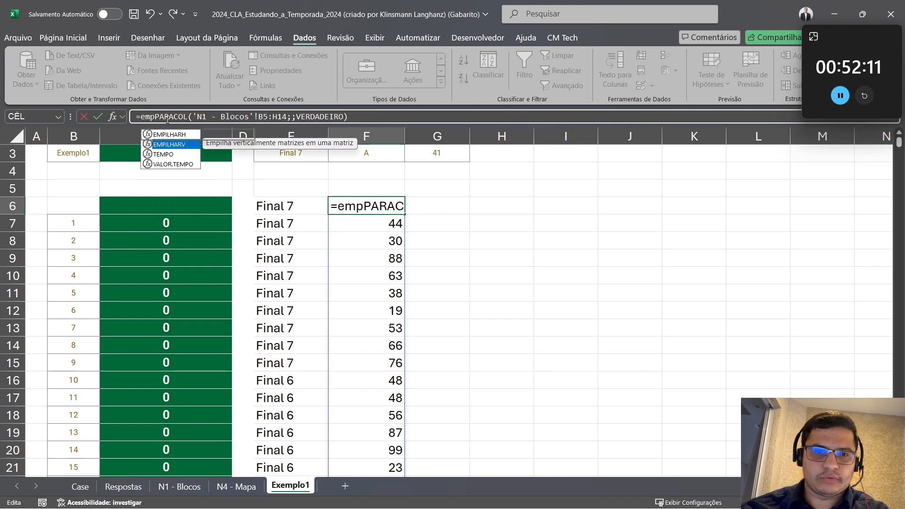
pyautogui.press('Tab')
pyautogui.click(393, 117)
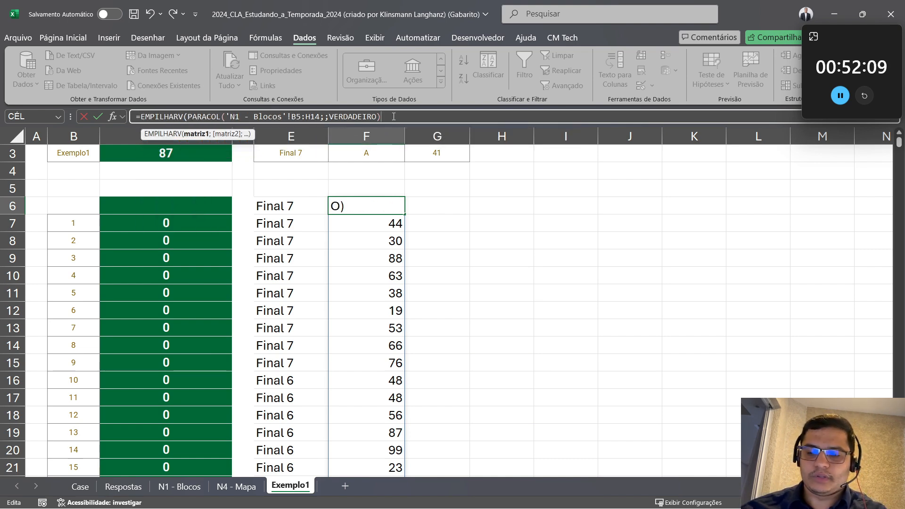
pyautogui.write(';')
pyautogui.hotkey('ctrl', 'v')
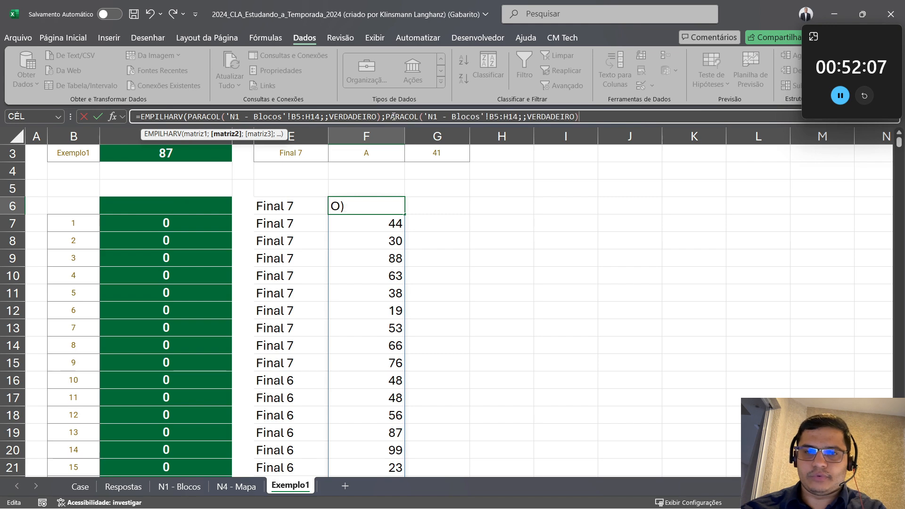
pyautogui.write(')')
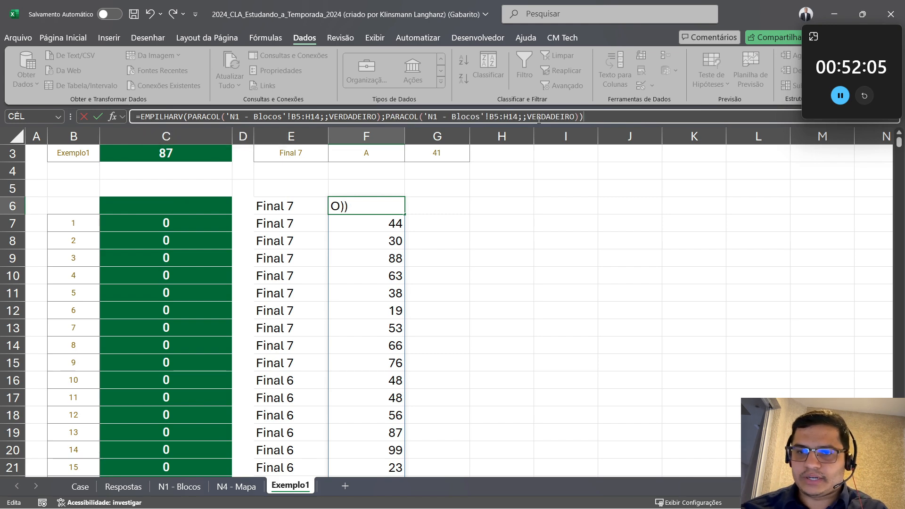
# Remove the ignore and scan_by_column arguments from the second PARACOL in F6 so it scans B5:H14 by row
pyautogui.doubleClick(539, 116)
pyautogui.press('BackSpace')
pyautogui.press('BackSpace')
pyautogui.press('BackSpace')
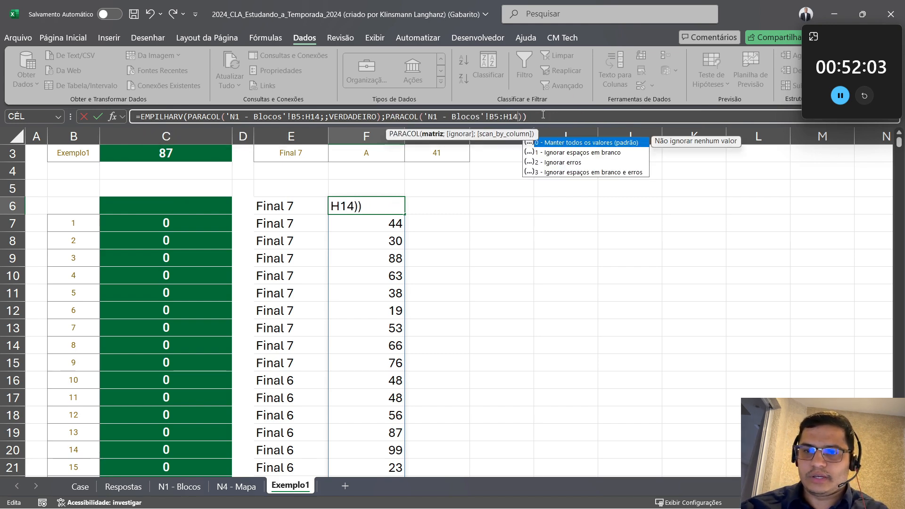
pyautogui.press('Return')
# Compare the values stacked beside Andar A in column F with the first floor row of Bloco A on N1 - Blocos
pyautogui.scroll(-20, 388, 291)
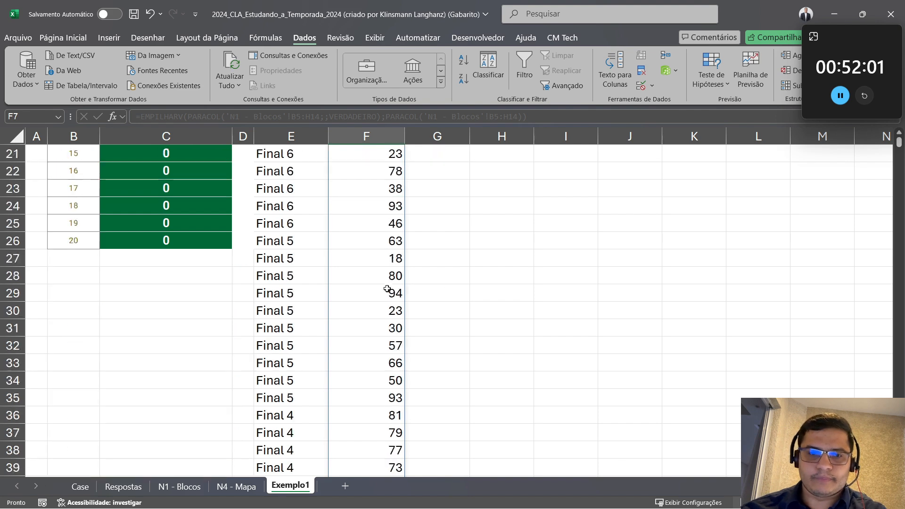
pyautogui.moveTo(368, 326); pyautogui.dragTo(402, 360)
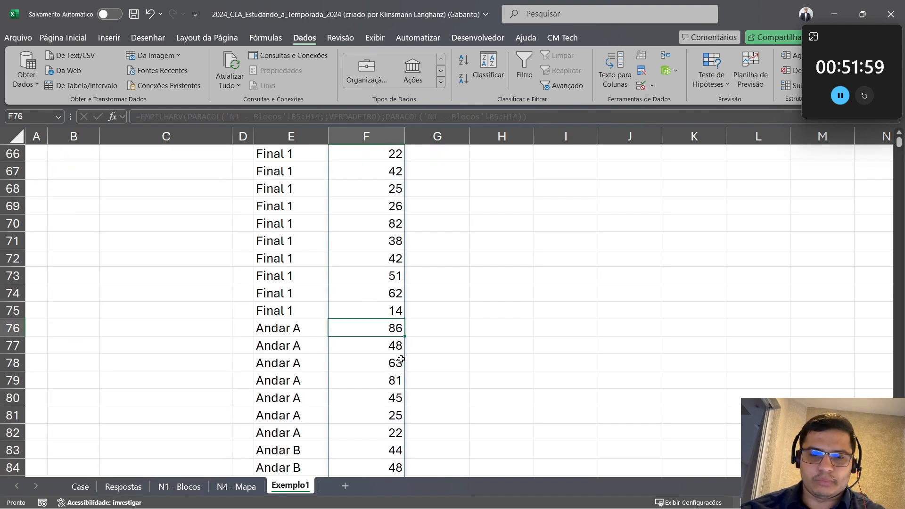
pyautogui.click(79, 487)
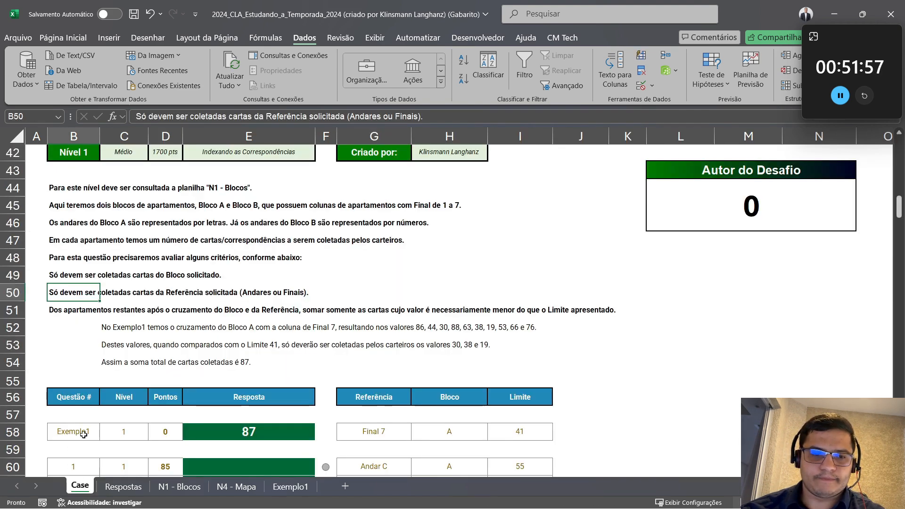
pyautogui.click(123, 487)
pyautogui.scroll(5, 94, 240)
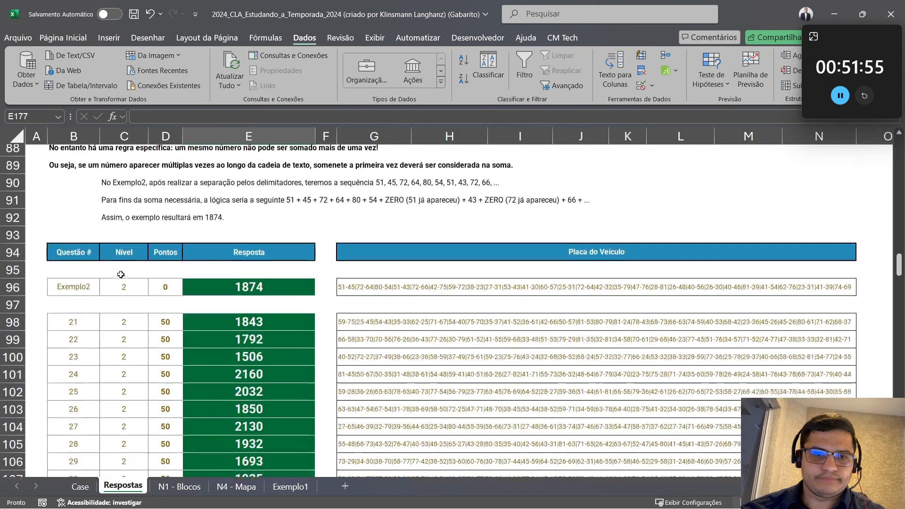
pyautogui.click(179, 487)
pyautogui.click(61, 195)
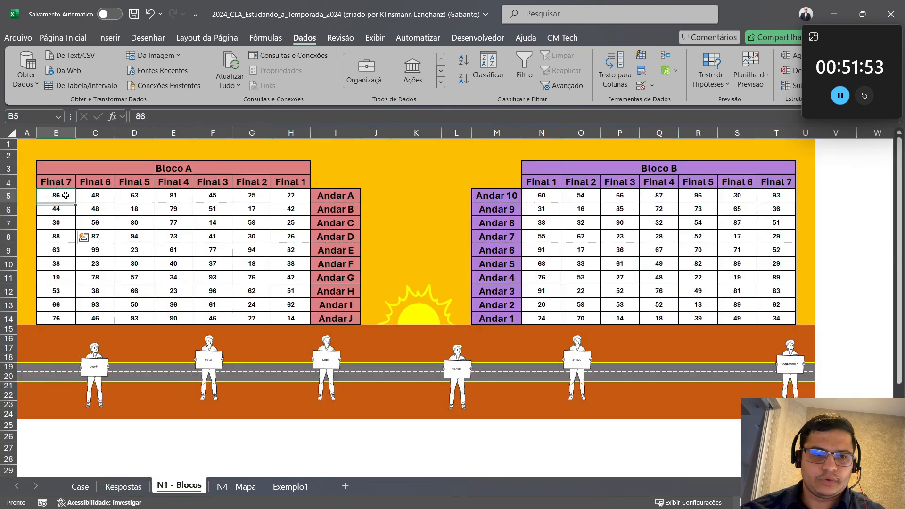
pyautogui.click(95, 195)
pyautogui.click(135, 197)
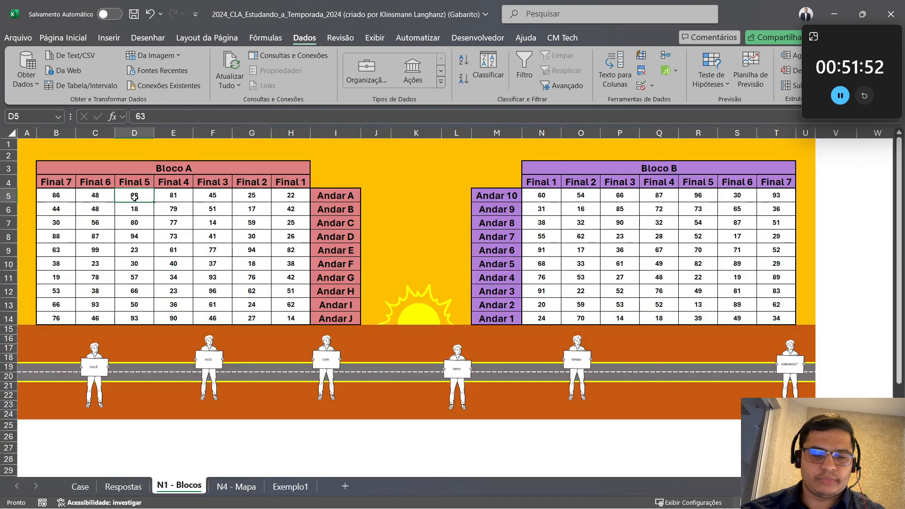
pyautogui.click(290, 487)
pyautogui.hotkey('ctrl', 'Up')
pyautogui.hotkey('ctrl', 'Up')
pyautogui.hotkey('ctrl', 'Up')
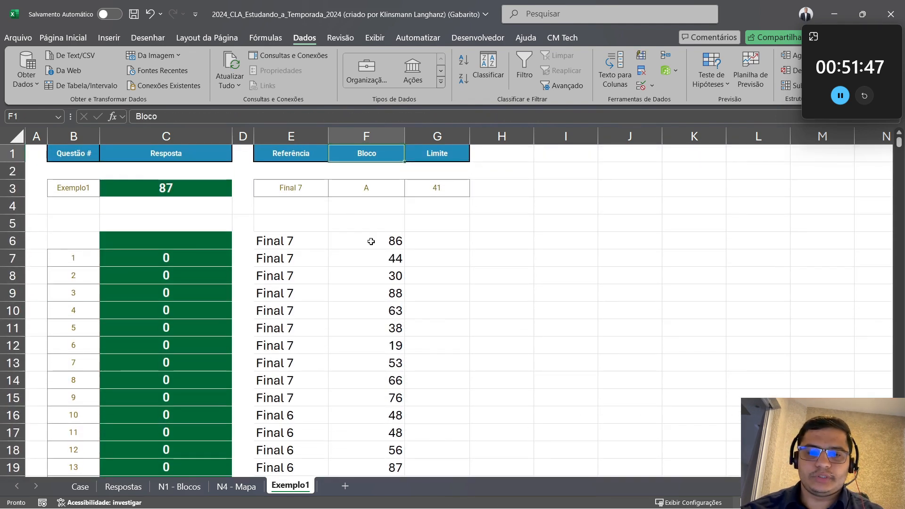
# Move the floating timer clear of the E6 formula and expand the formula bar
pyautogui.click(293, 235)
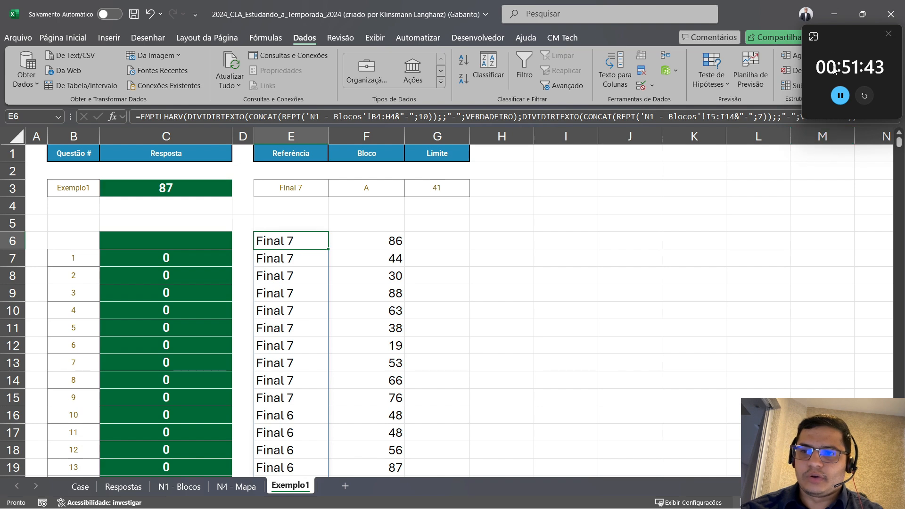
pyautogui.moveTo(836, 39); pyautogui.dragTo(841, 19)
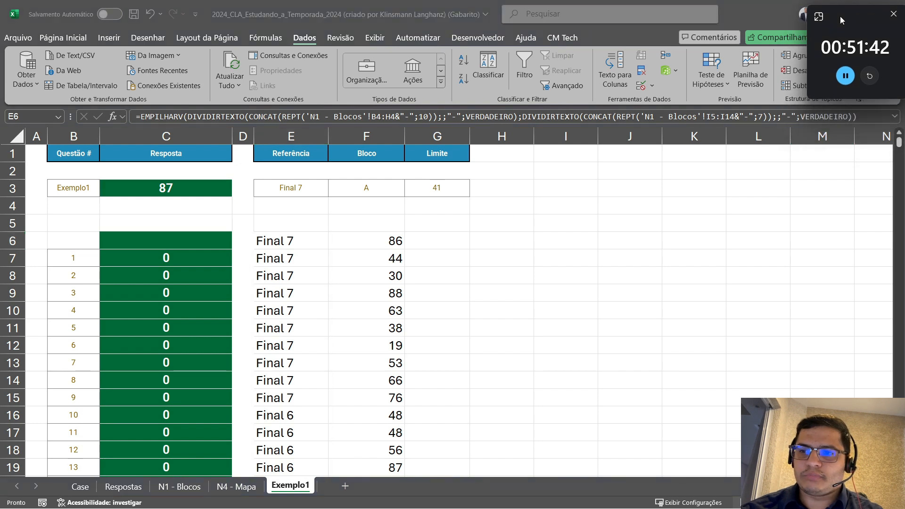
pyautogui.click(894, 116)
# Copy the complete EMPILHARV formula text from E6 into H6 with its references unchanged
pyautogui.click(830, 134)
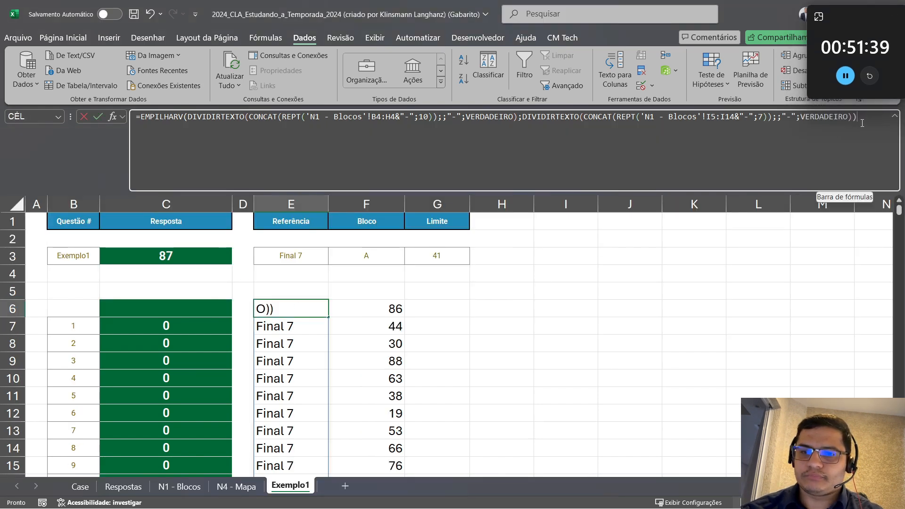
pyautogui.press('Escape')
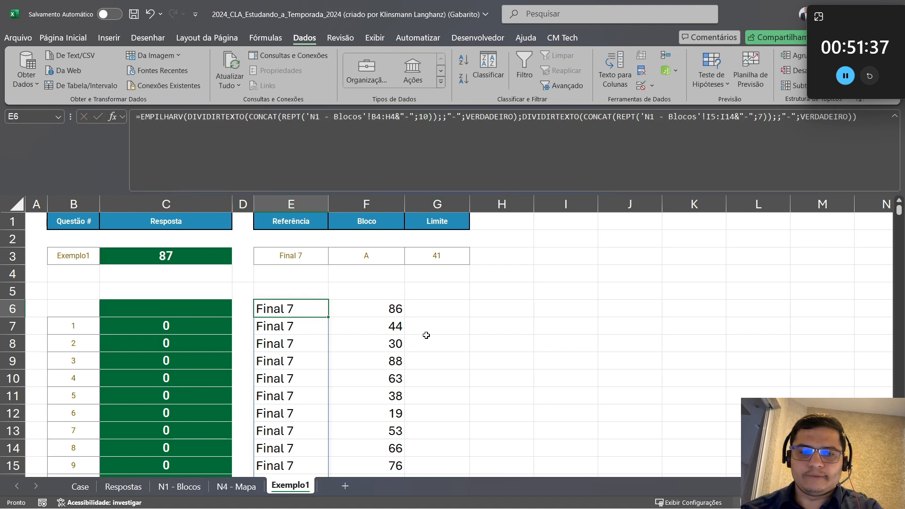
pyautogui.click(435, 322)
pyautogui.click(472, 309)
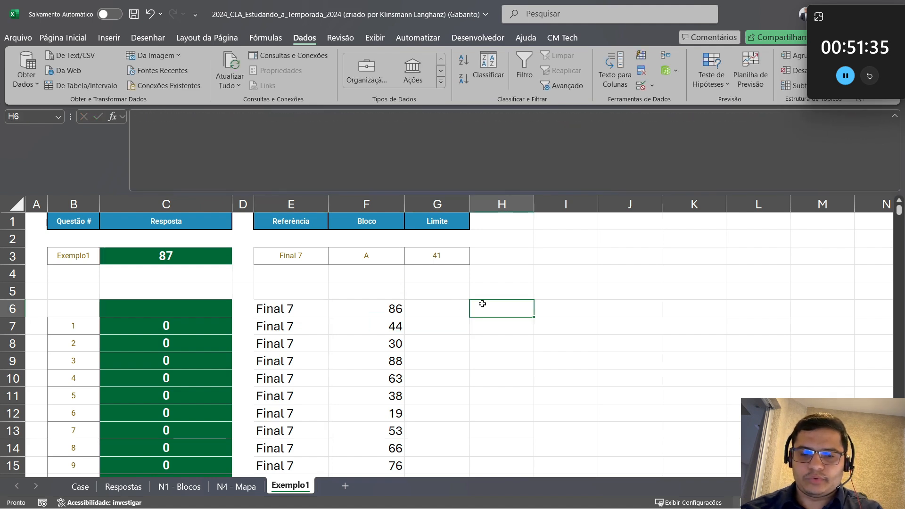
pyautogui.write('=EMPILHARV(DIVIDIRTEXTO(CONCAT(REPT(\'N1 - Blocos\'!B4:H4&"-";10));;"-";VERDADEIRO);DIVIDIRTEXTO(CONCAT(REPT(\'N1 - Blocos\'!I5:I14&"-";7));;"-";VERDADEIRO))')
pyautogui.press('Return')
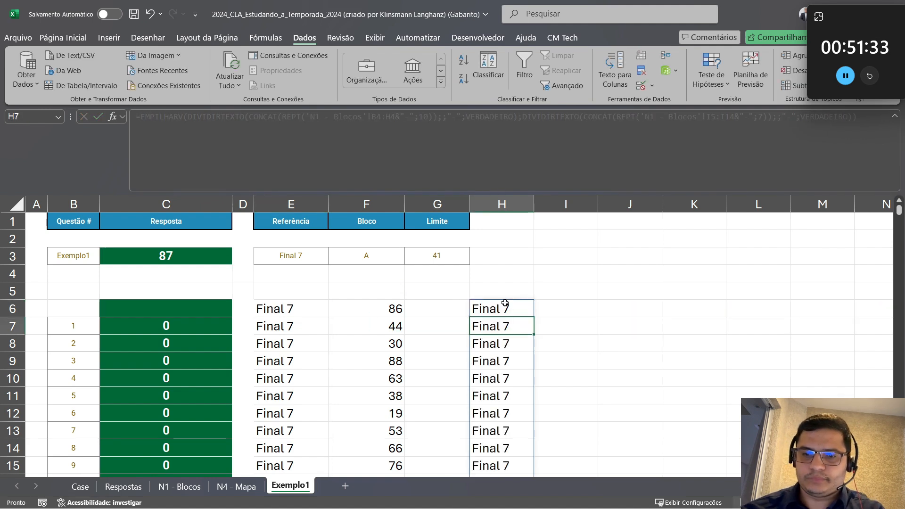
# Replace the first REPT range in the H6 formula with the Bloco B headers 'N1 - Blocos'!N4:T4
pyautogui.click(474, 307)
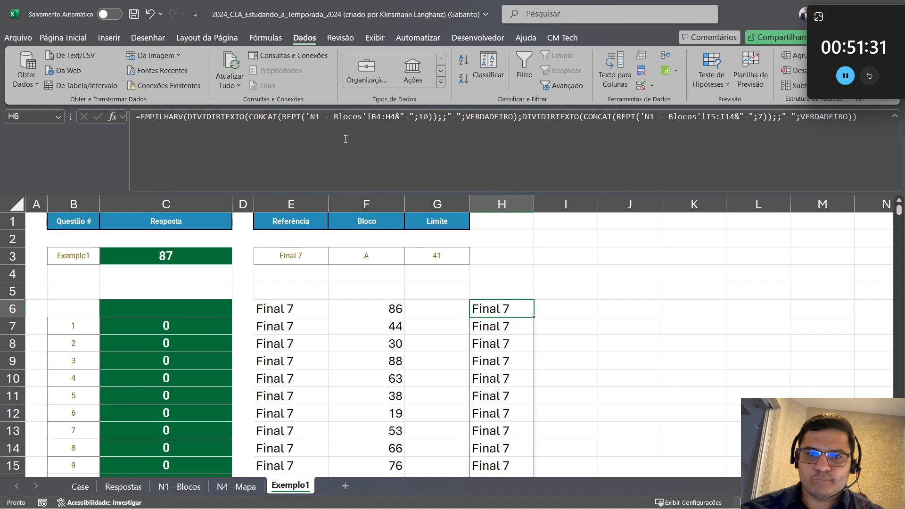
pyautogui.click(396, 116)
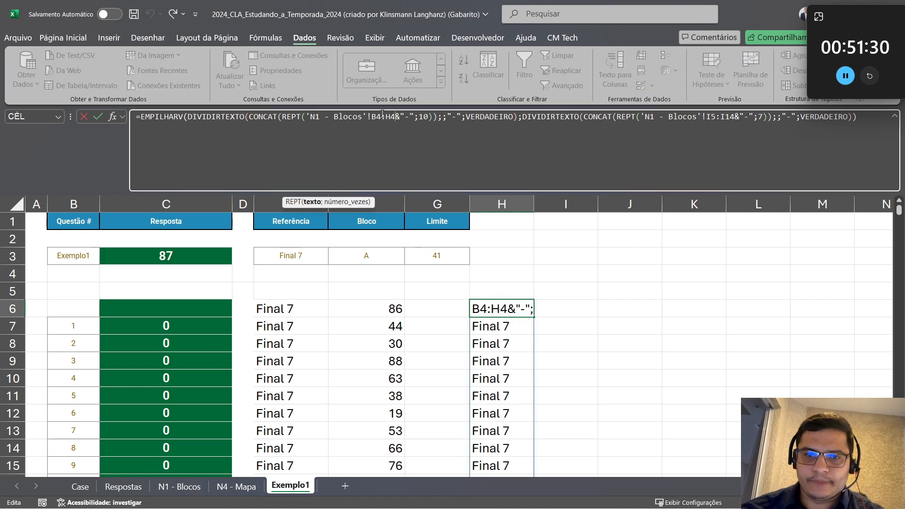
pyautogui.keyDown('shift'); pyautogui.click(308, 115); pyautogui.keyUp('shift')
pyautogui.press('BackSpace')
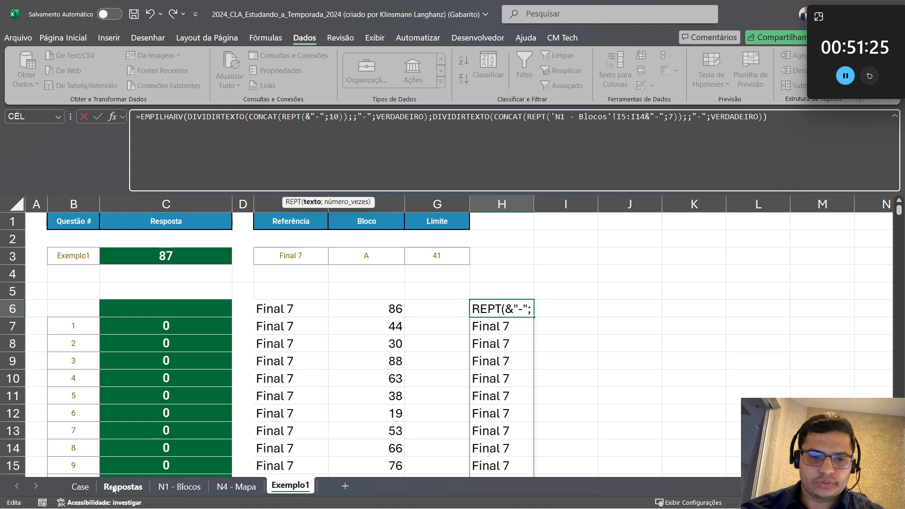
pyautogui.click(190, 491)
pyautogui.moveTo(543, 249); pyautogui.dragTo(769, 246)
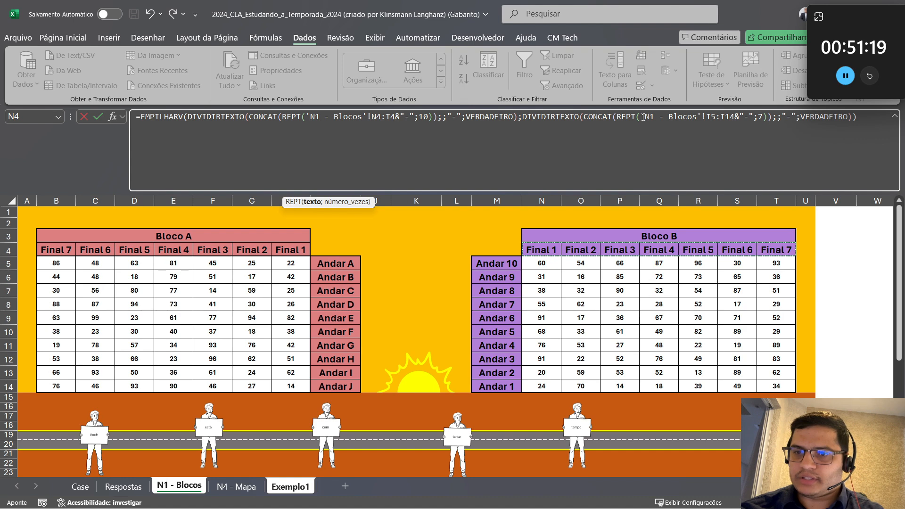
# Replace the second REPT range in the H6 formula with the Bloco B floor labels 'N1 - Blocos'!M5:M14
pyautogui.click(726, 120)
pyautogui.moveTo(737, 116); pyautogui.dragTo(746, 117)
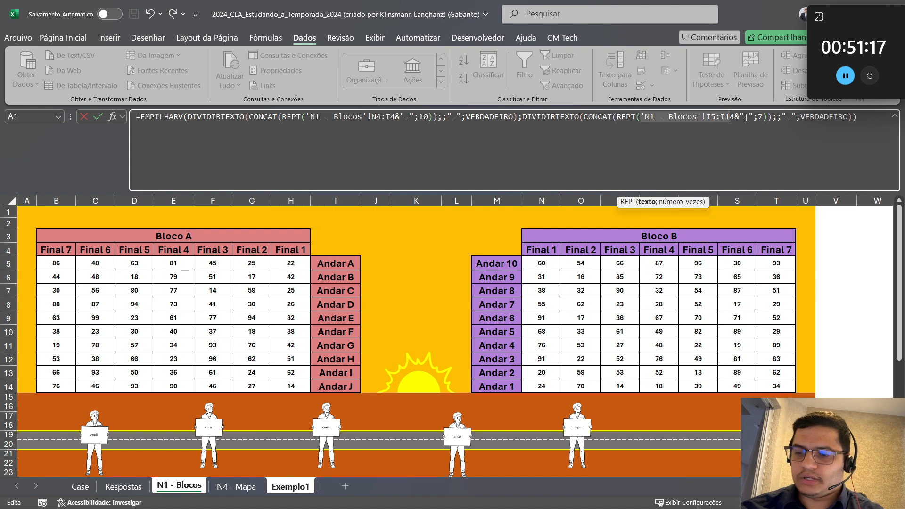
pyautogui.press('BackSpace')
pyautogui.moveTo(503, 264); pyautogui.dragTo(518, 383)
pyautogui.press('Return')
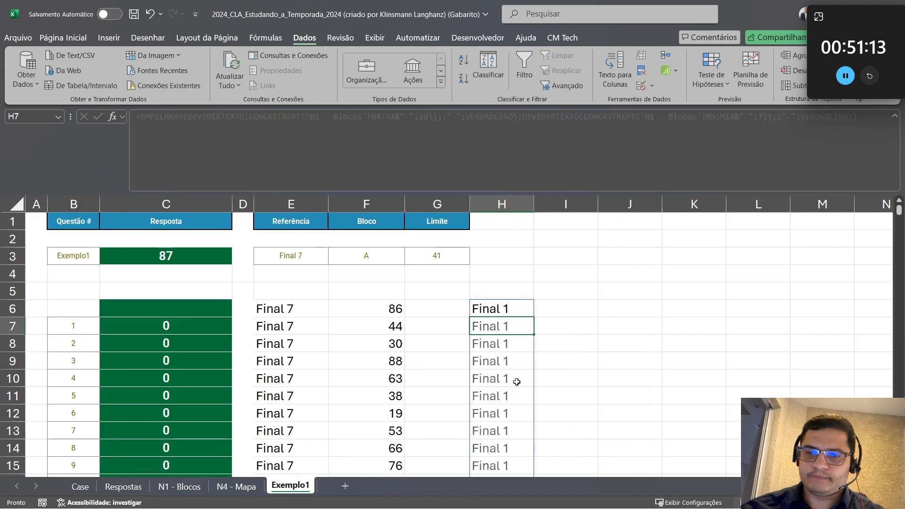
pyautogui.press('Up')
# Copy the complete EMPILHARV formula text from F6 into I6 with its references unchanged
pyautogui.click(551, 303)
pyautogui.click(383, 306)
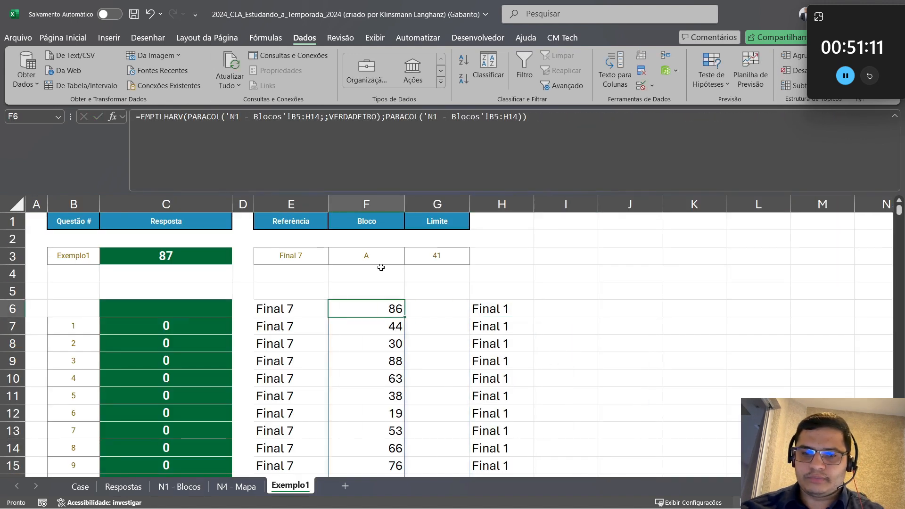
pyautogui.moveTo(564, 116); pyautogui.dragTo(1, 119)
pyautogui.hotkey('ctrl', 'c')
pyautogui.press('Escape')
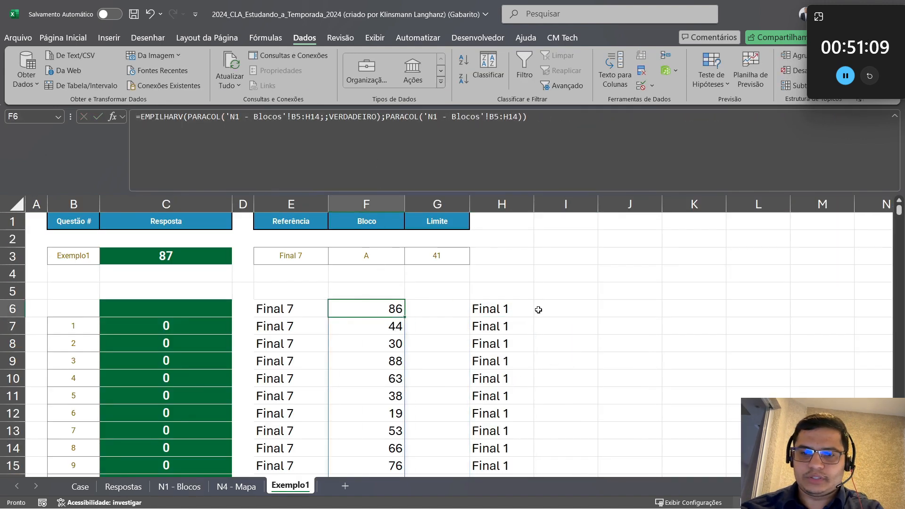
pyautogui.click(566, 309)
pyautogui.hotkey('ctrl', 'v')
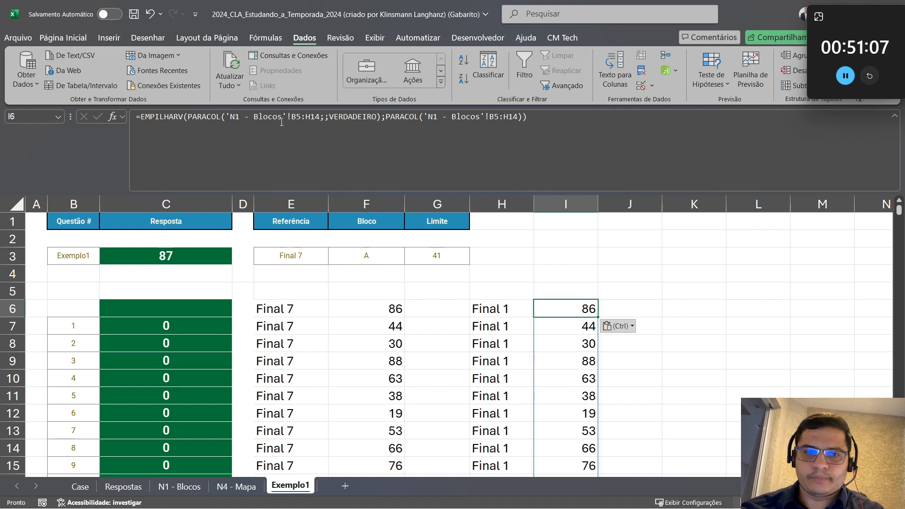
# Replace the first PARACOL range in the I6 formula with the Bloco B values 'N1 - Blocos'!N5:T14
pyautogui.click(260, 116)
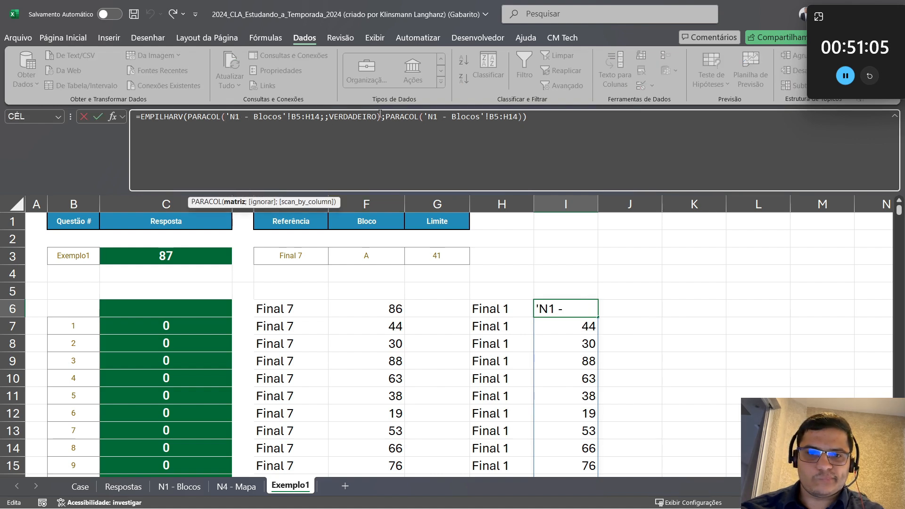
pyautogui.moveTo(321, 117); pyautogui.dragTo(225, 117)
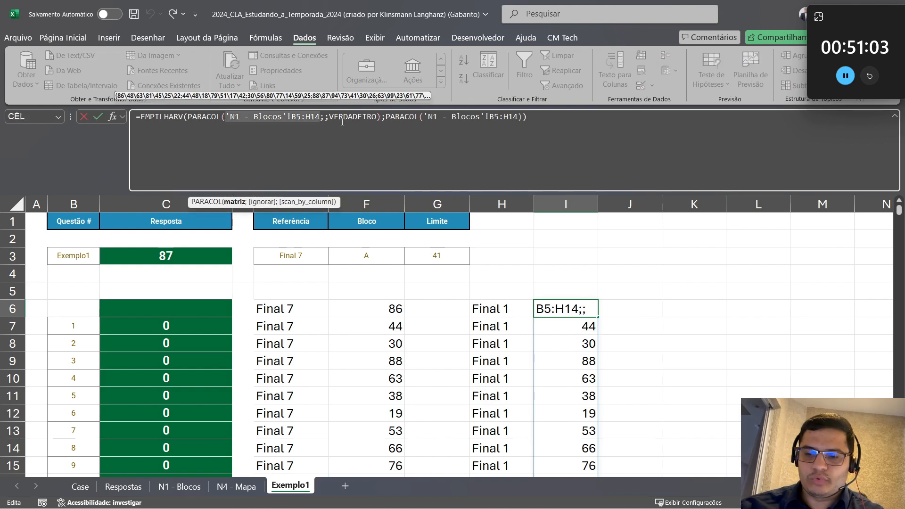
pyautogui.press('BackSpace')
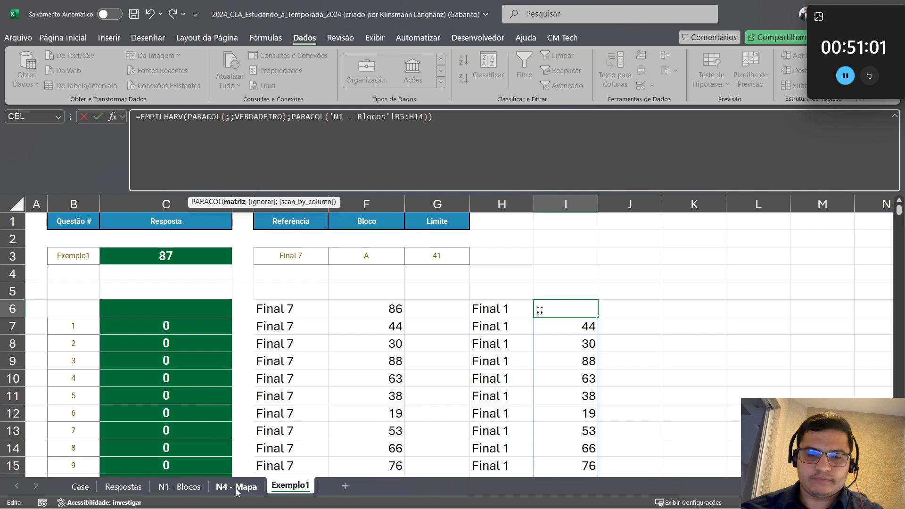
pyautogui.click(198, 488)
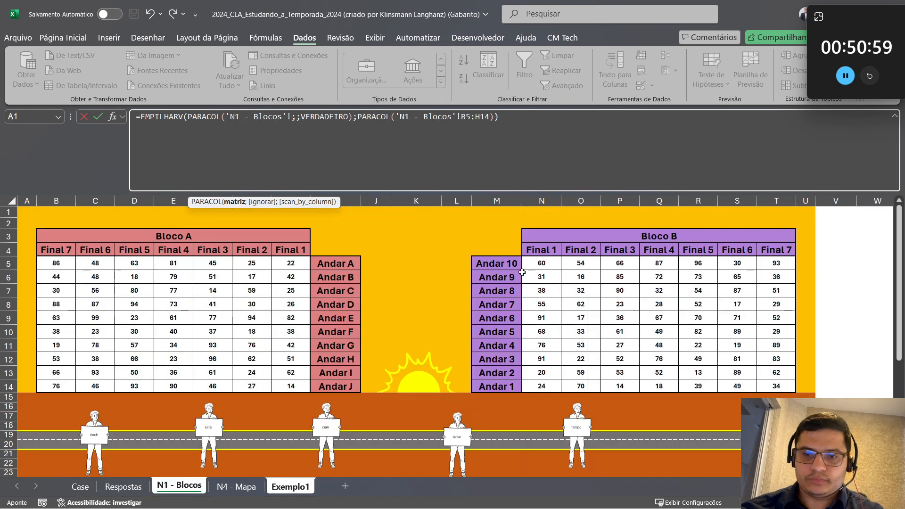
pyautogui.moveTo(541, 263); pyautogui.dragTo(777, 386)
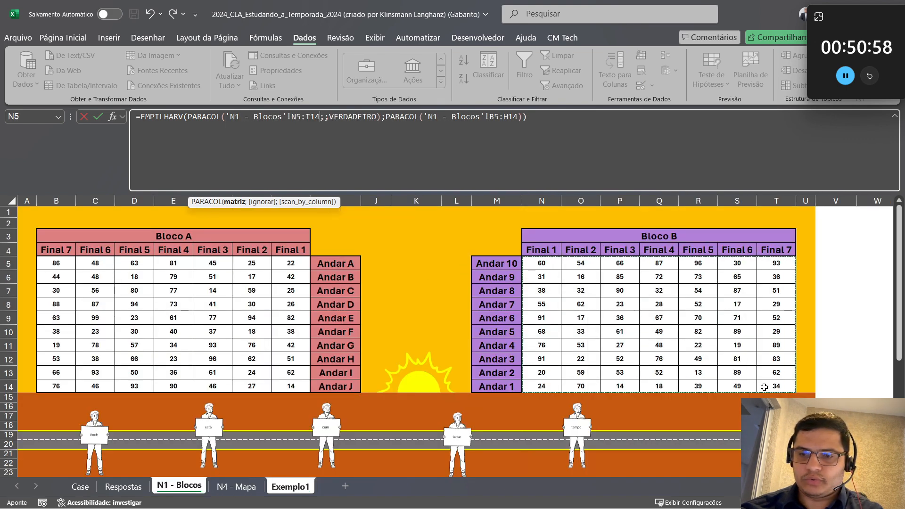
# Point the second PARACOL in the I6 formula at 'N1 - Blocos'!N5:T14 as well and commit the formula
pyautogui.click(423, 116)
pyautogui.moveTo(424, 116); pyautogui.dragTo(519, 117)
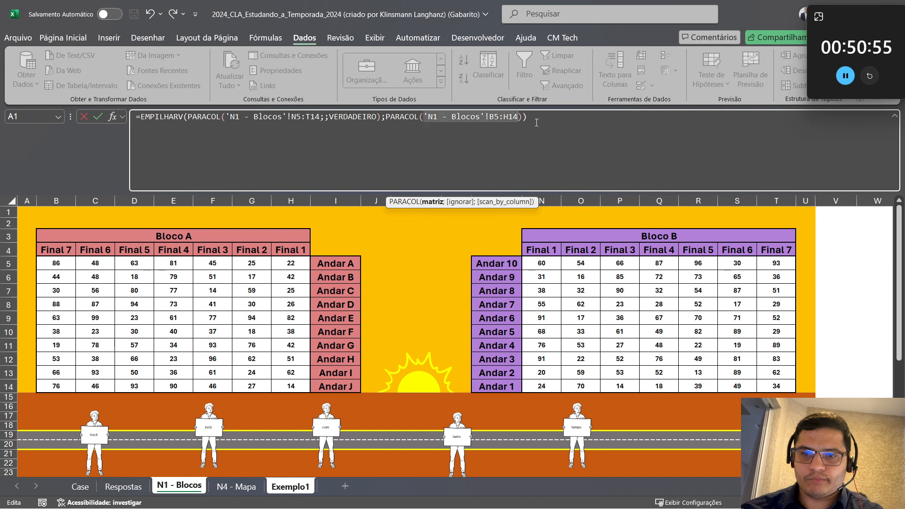
pyautogui.press('BackSpace')
pyautogui.moveTo(542, 268); pyautogui.dragTo(769, 382)
pyautogui.press('Return')
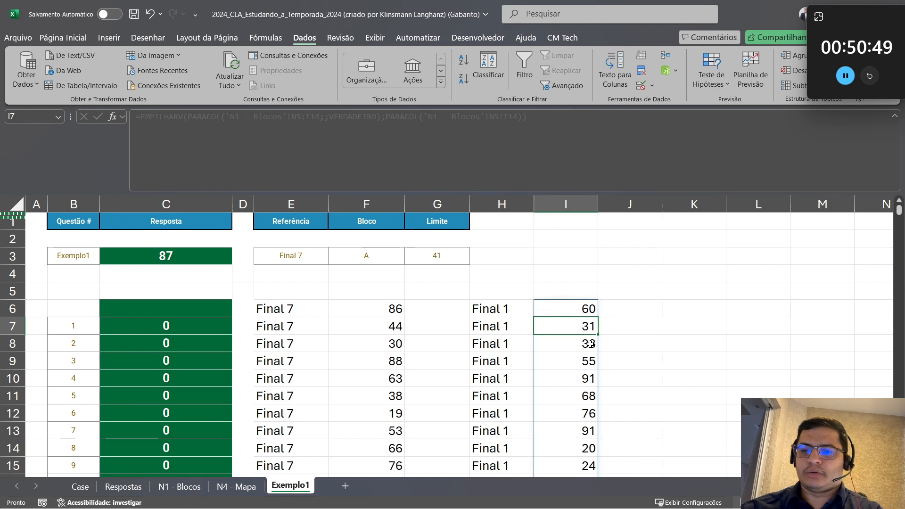
# Check the first values down the Final 1 column and across the Andar 10 row of Bloco B on N1 - Blocos
pyautogui.click(179, 486)
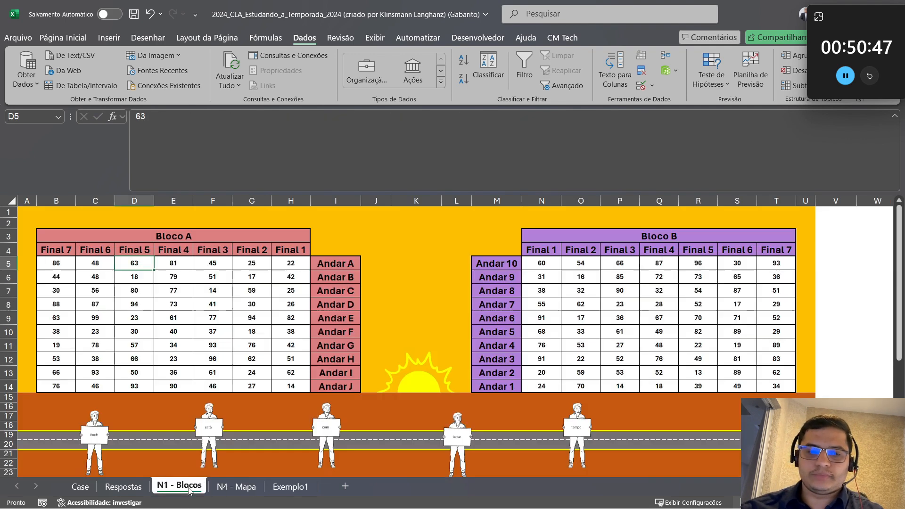
pyautogui.click(538, 268)
pyautogui.click(541, 278)
pyautogui.click(542, 287)
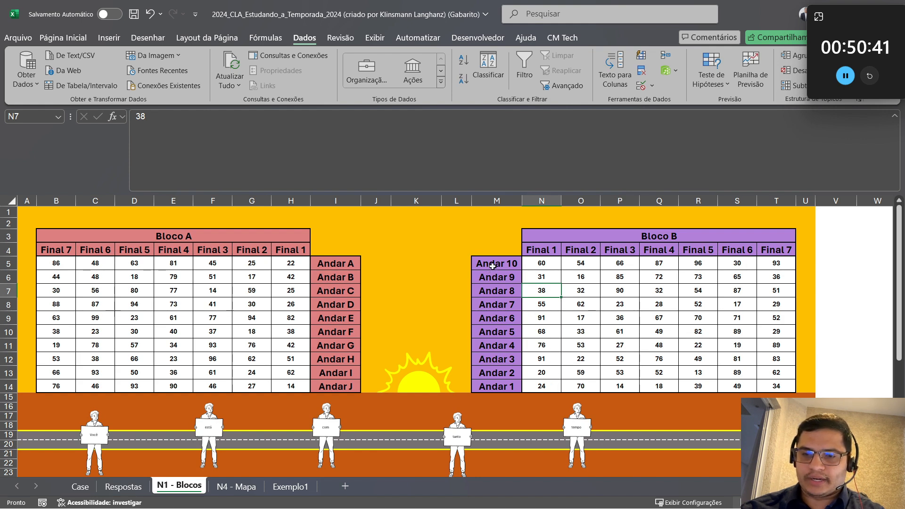
pyautogui.click(542, 264)
pyautogui.click(586, 263)
pyautogui.click(632, 266)
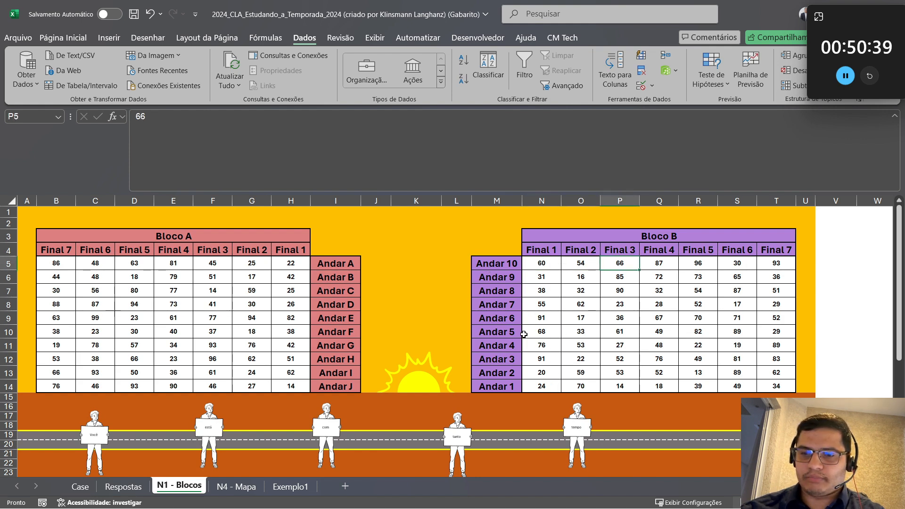
# Review the stacked Bloco B references and values in columns H and I on Exemplo1, especially beside Andar 10
pyautogui.click(290, 487)
pyautogui.scroll(-20, 467, 344)
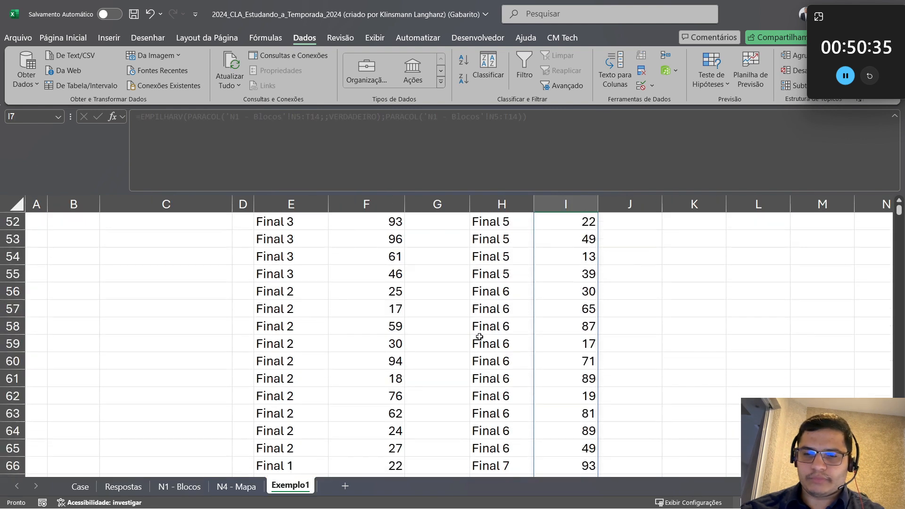
pyautogui.scroll(-3, 481, 333)
pyautogui.click(586, 272)
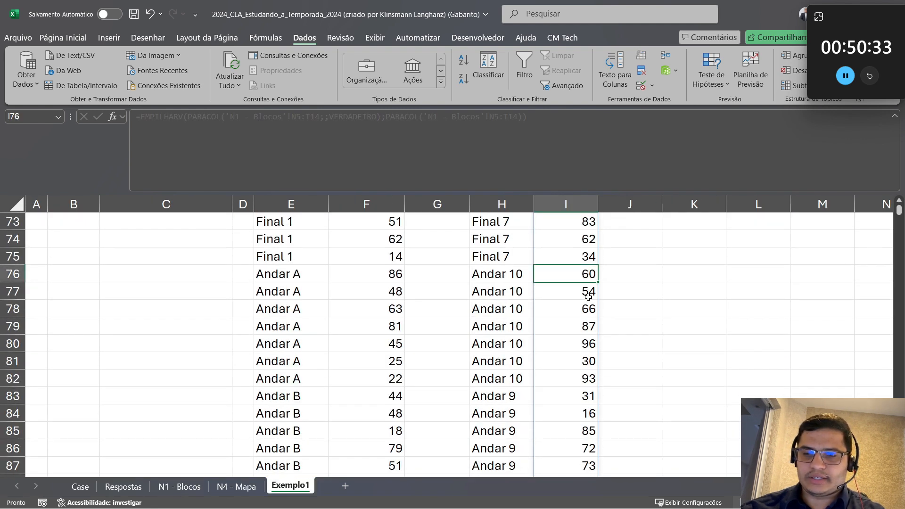
pyautogui.click(589, 292)
pyautogui.click(584, 310)
pyautogui.scroll(6, 484, 330)
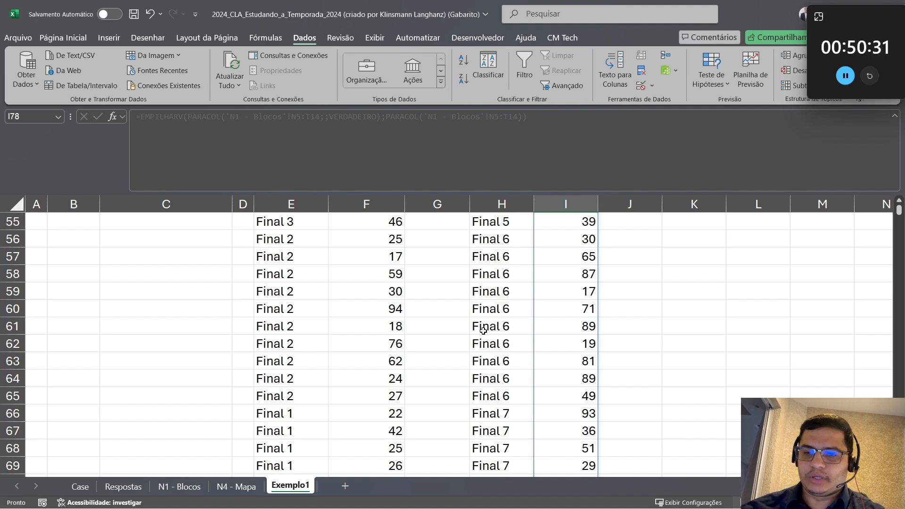
pyautogui.hotkey('ctrl', 'Down')
pyautogui.press('Left')
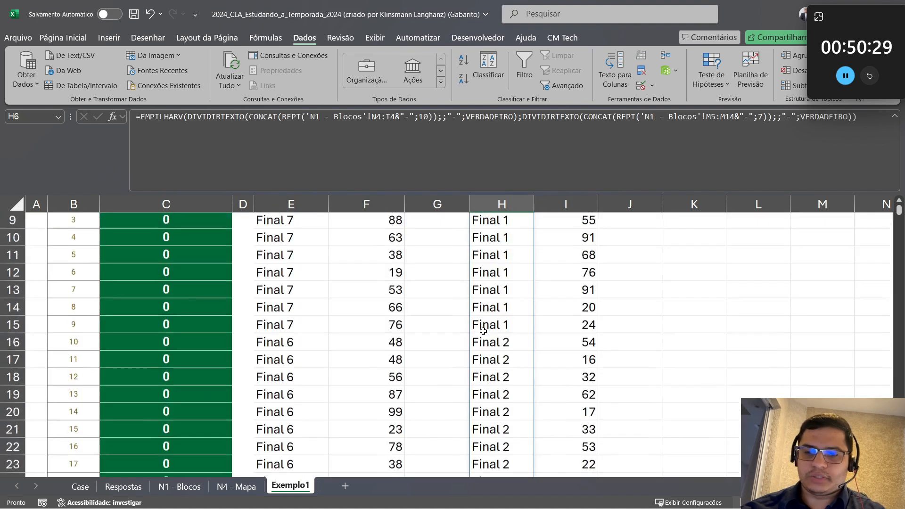
pyautogui.scroll(3, 484, 331)
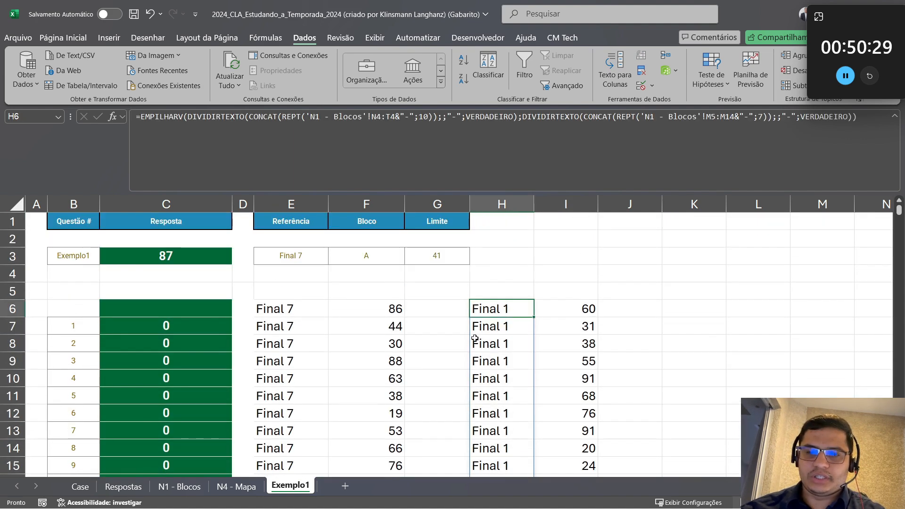
# Enter =F6#<G3 in G6 to test every stacked Bloco A value against the limit
pyautogui.click(187, 305)
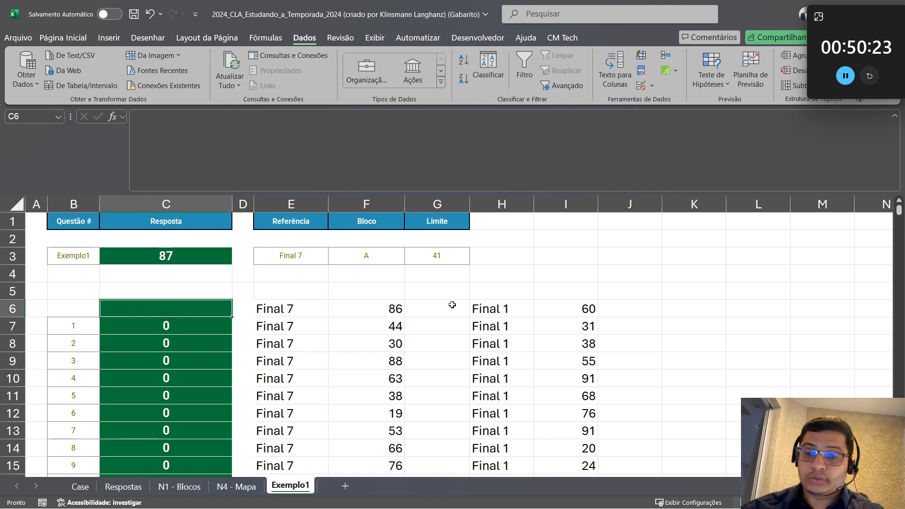
pyautogui.click(433, 313)
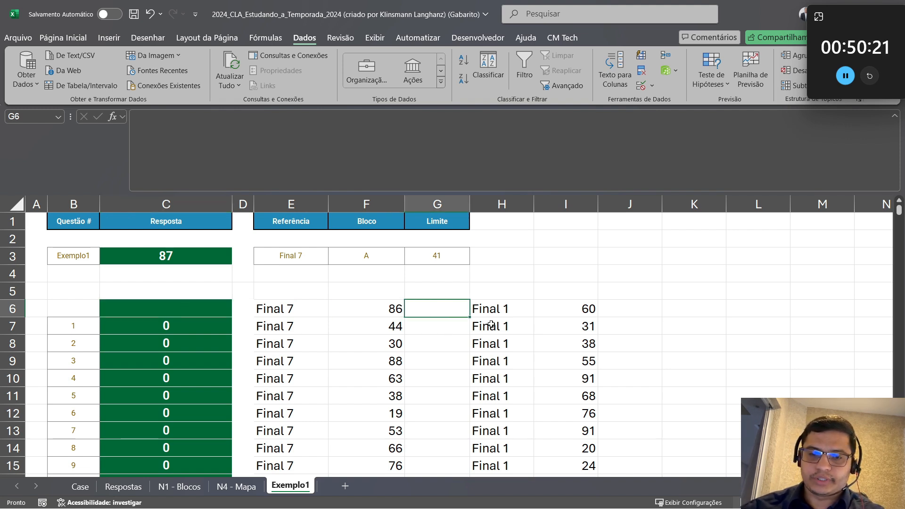
pyautogui.write('=')
pyautogui.press('Left')
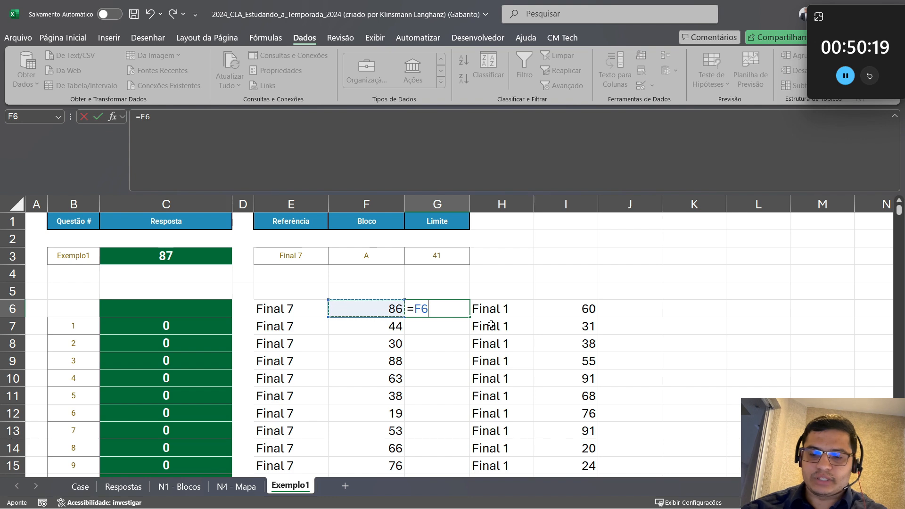
pyautogui.hotkey('ctrl', 'shift', 'Down')
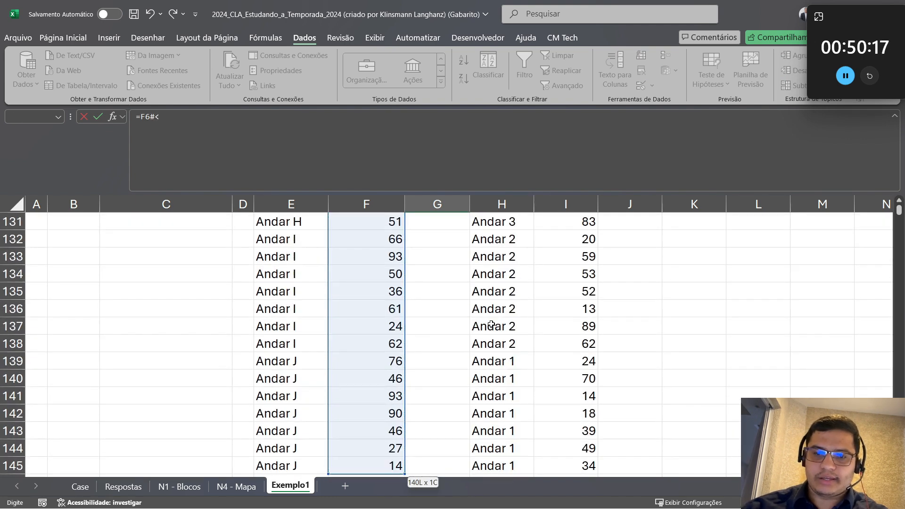
pyautogui.write('<')
pyautogui.scroll(20, 433, 297)
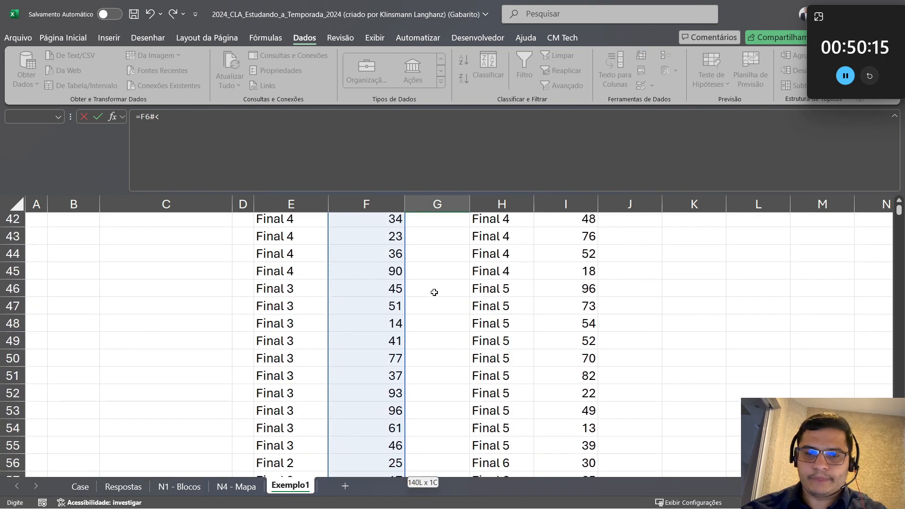
pyautogui.scroll(1, 433, 296)
pyautogui.click(438, 255)
pyautogui.press('Return')
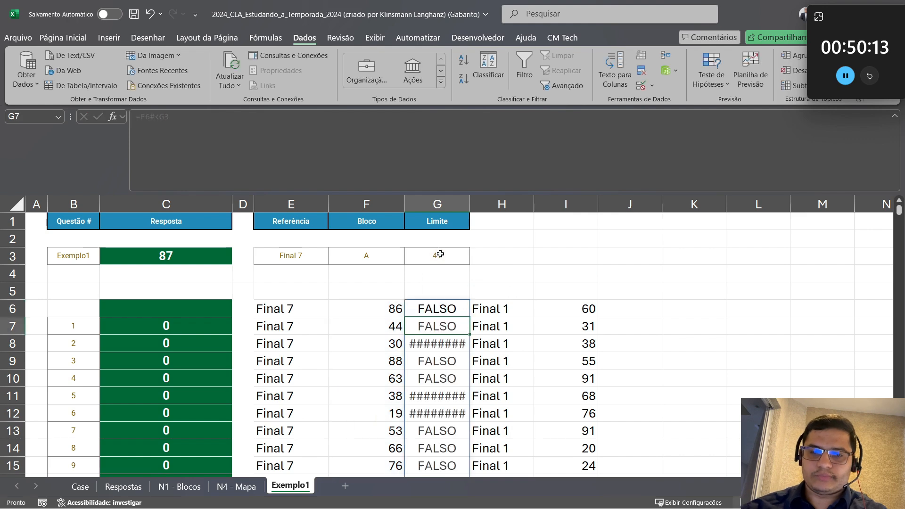
# Copy the limit test from G6 into J6, beside the stacked Bloco B values
pyautogui.press('Up')
pyautogui.hotkey('ctrl', 'c')
pyautogui.press('Right')
pyautogui.press('Right')
pyautogui.press('Right')
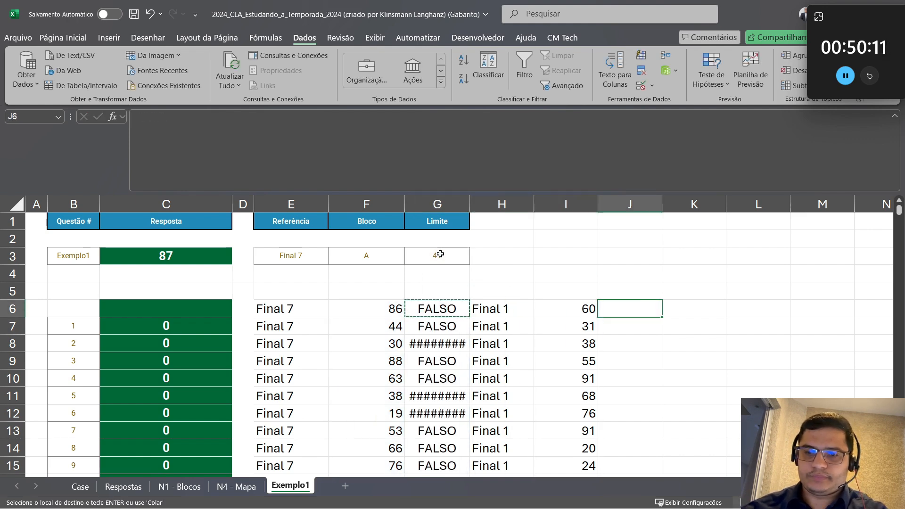
pyautogui.hotkey('ctrl', 'v')
# Repoint the limit reference in J6 so it reads =I6#<G3, and fit columns G and J to their contents
pyautogui.scroll(-2, 453, 292)
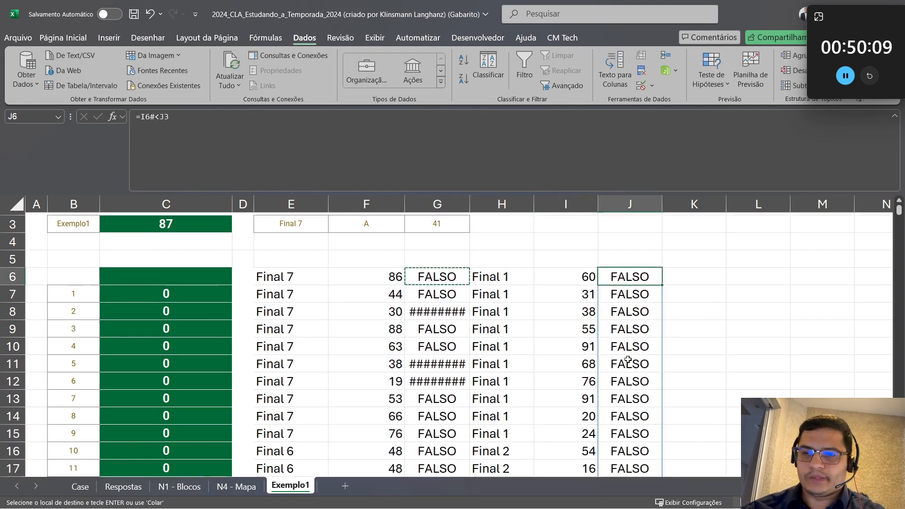
pyautogui.scroll(2, 461, 321)
pyautogui.doubleClick(613, 308)
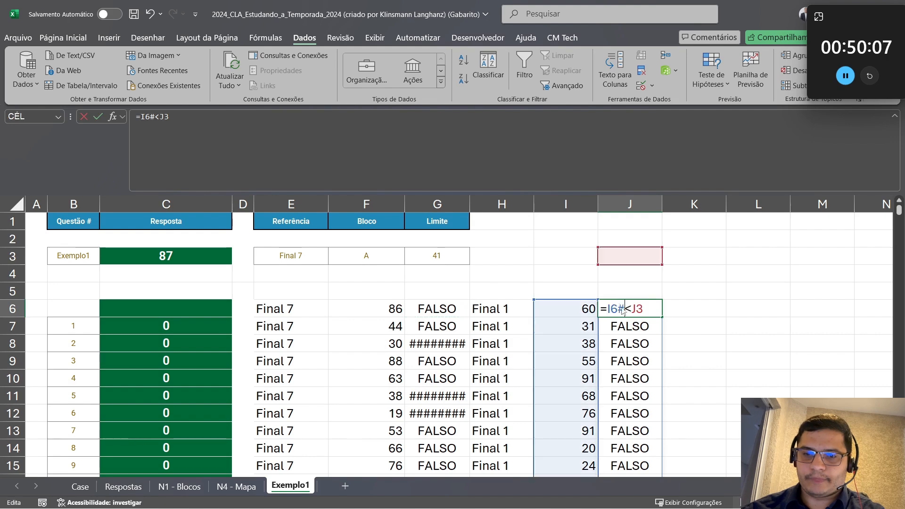
pyautogui.moveTo(589, 268); pyautogui.dragTo(396, 267)
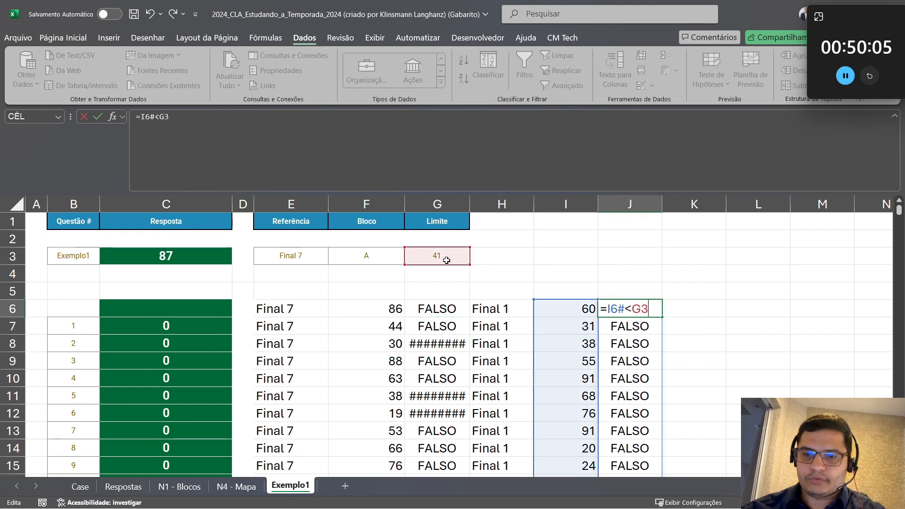
pyautogui.press('Return')
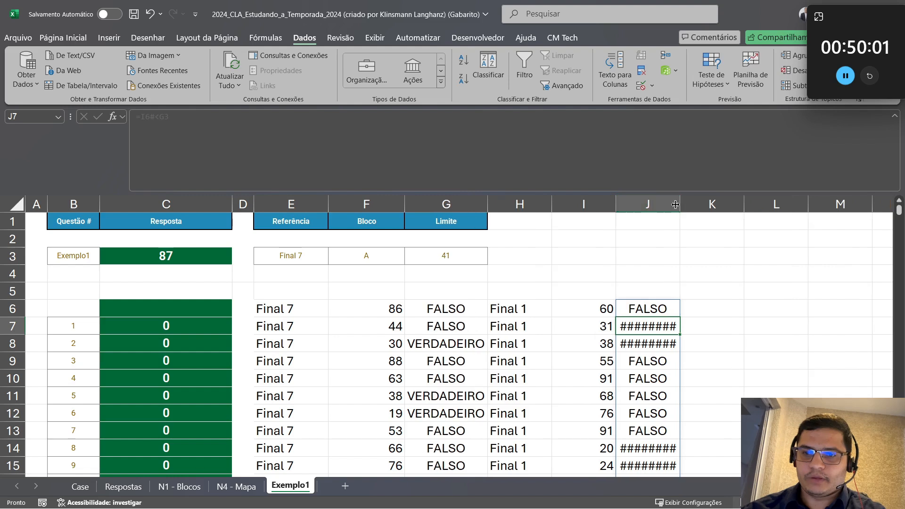
pyautogui.doubleClick(681, 205)
# Begin the answer formula in C6 with an SE test of whether F3 equals "A"
pyautogui.click(158, 311)
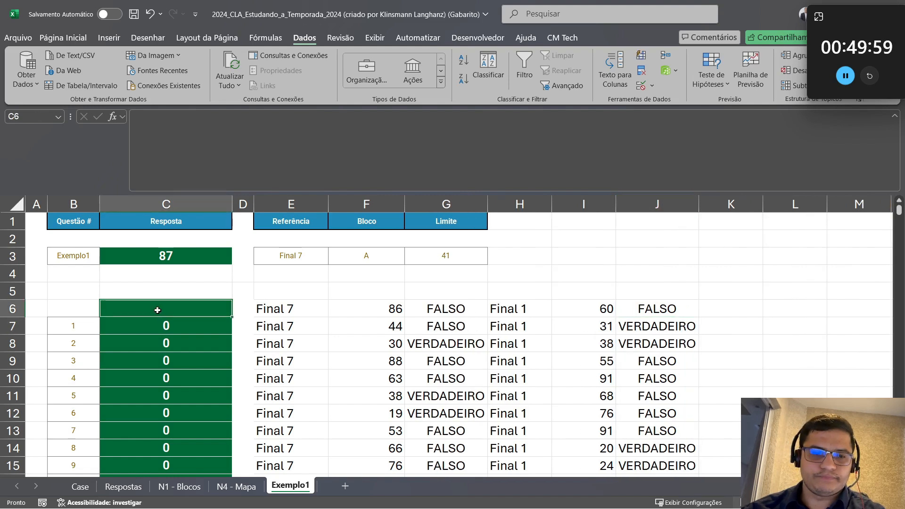
pyautogui.write('=se')
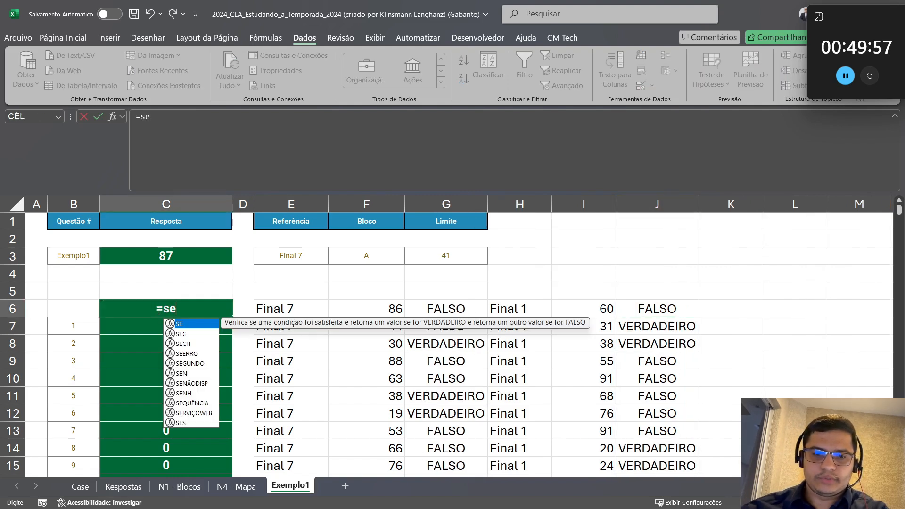
pyautogui.press('Tab')
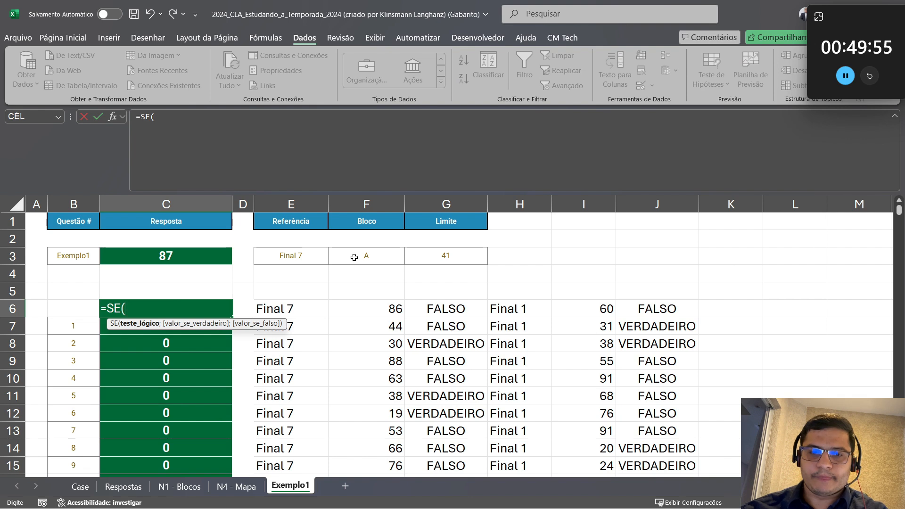
pyautogui.click(354, 258)
pyautogui.write('="')
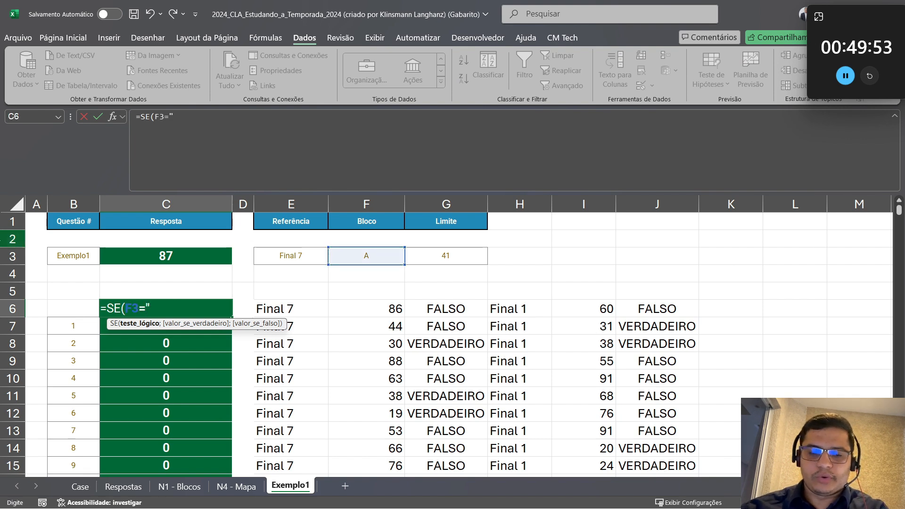
pyautogui.write('A')
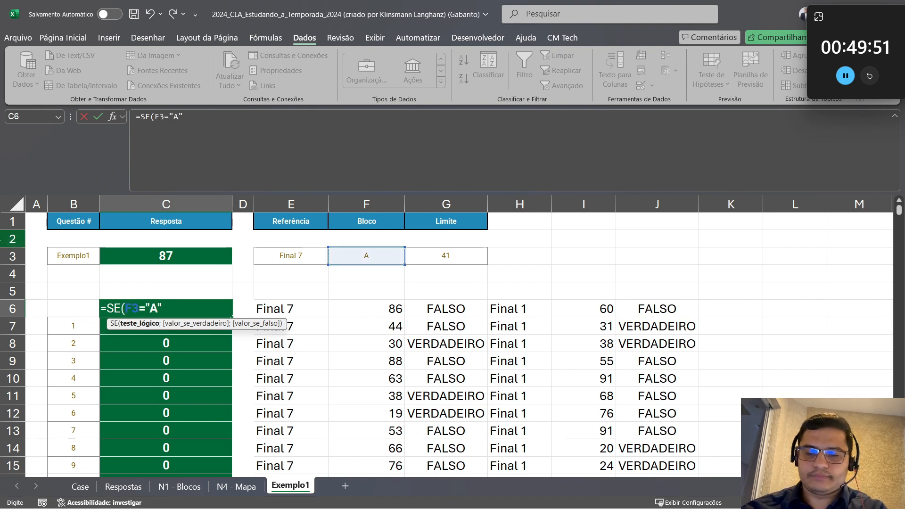
pyautogui.write('";')
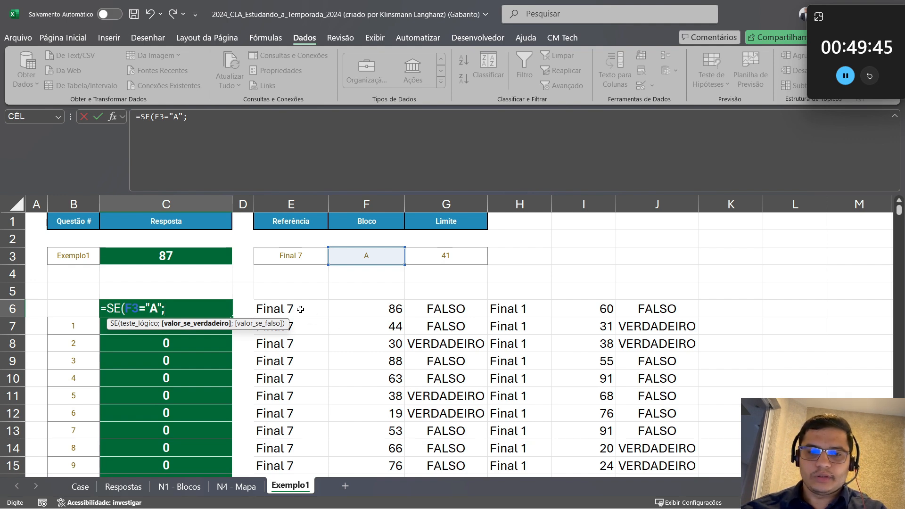
# Add a SOMASES as the true result, summing F6# where G6# is VERDADEIRO
pyautogui.write('somases(')
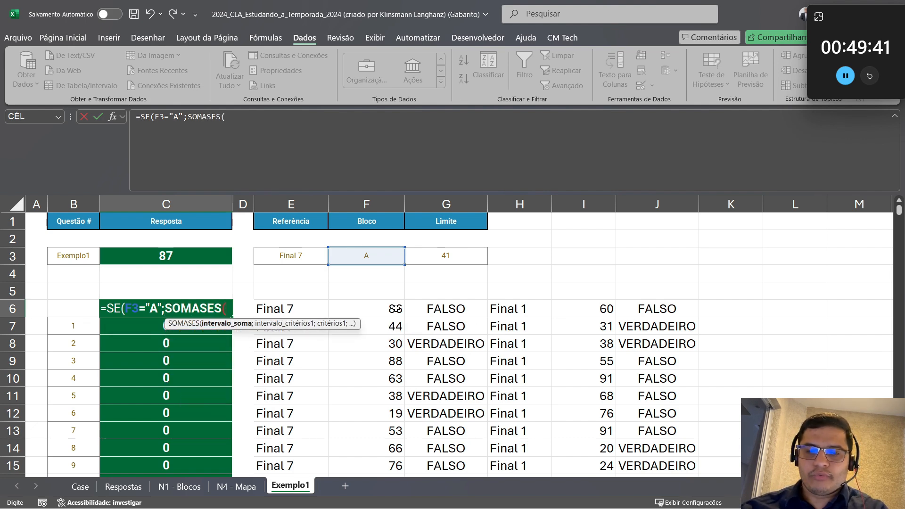
pyautogui.click(395, 308)
pyautogui.hotkey('ctrl', 'shift', 'Down')
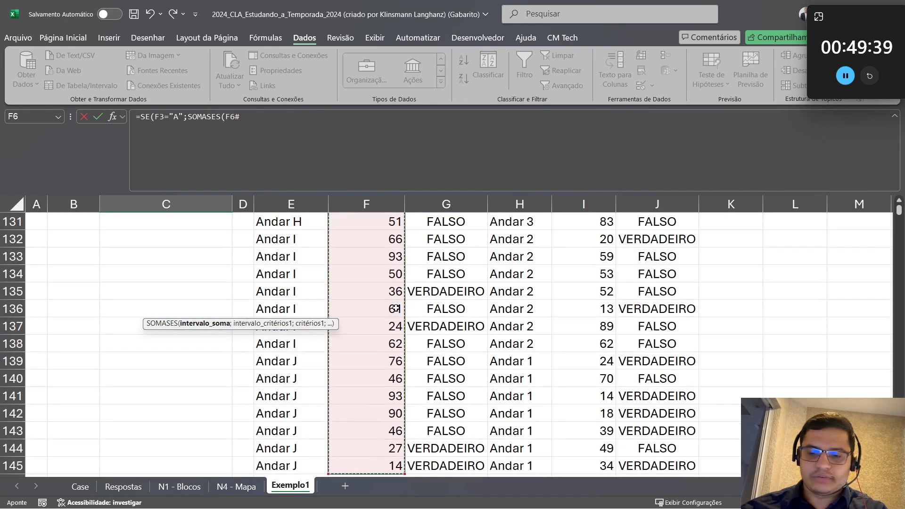
pyautogui.write(';')
pyautogui.click(437, 269)
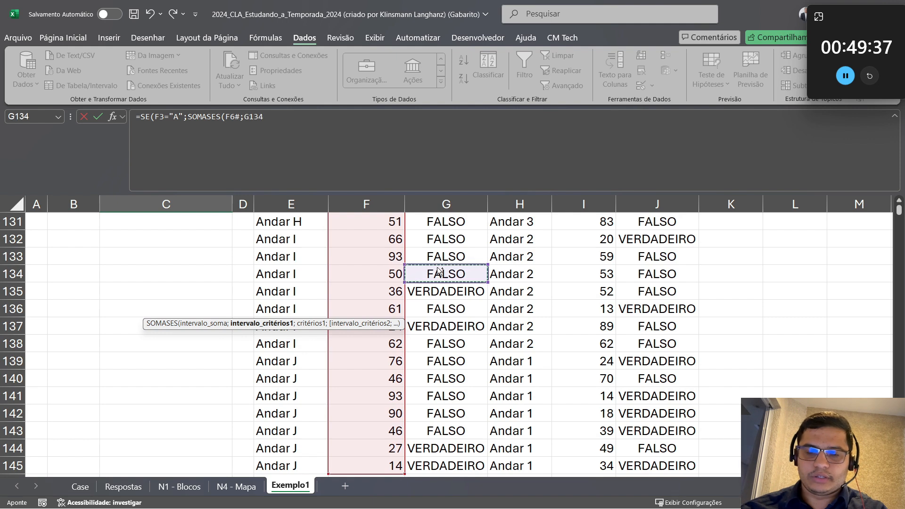
pyautogui.hotkey('ctrl', 'Up')
pyautogui.hotkey('ctrl', 'shift', 'Down')
pyautogui.write(';')
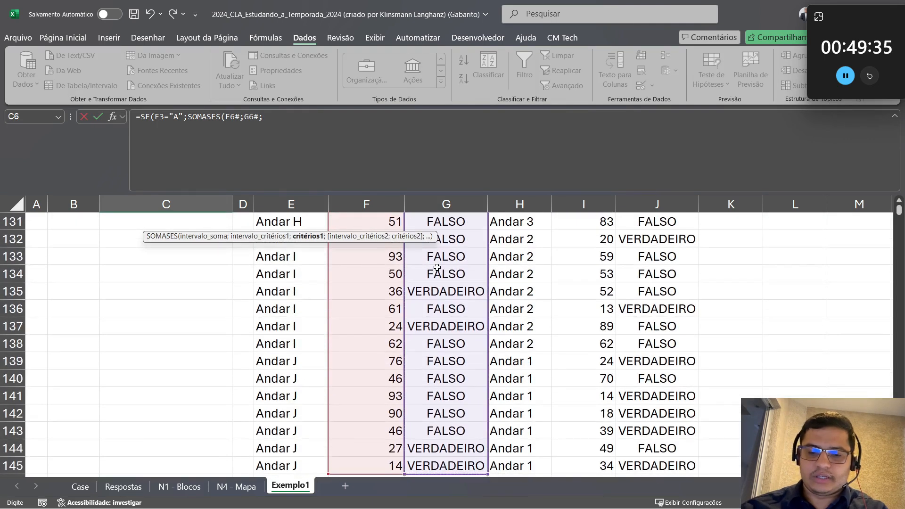
pyautogui.write('verd')
pyautogui.press('Tab')
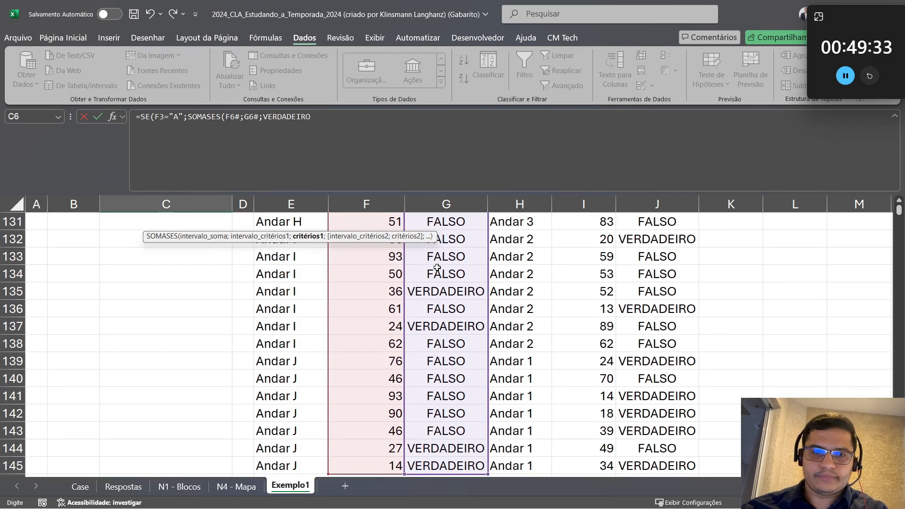
# Add a second SOMASES criterion matching the references in E6# to E3, and close the function
pyautogui.write(';')
pyautogui.click(302, 283)
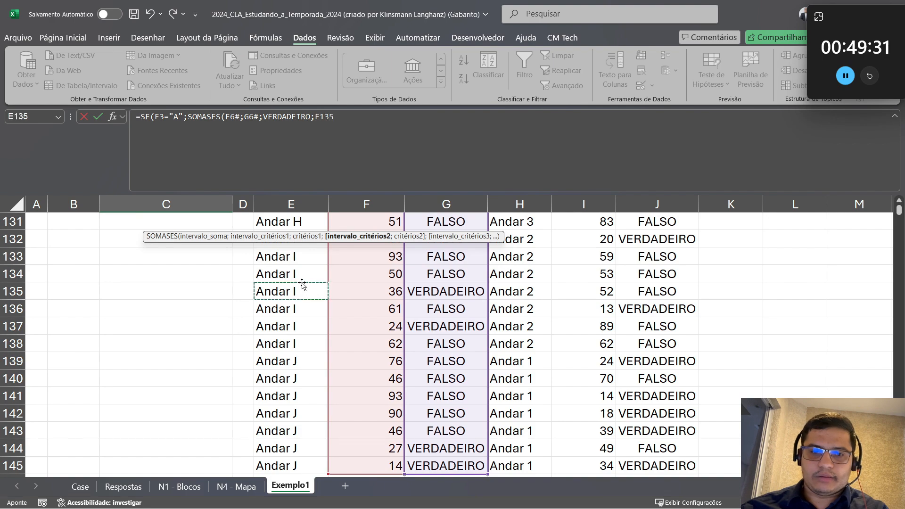
pyautogui.hotkey('ctrl', 'Up')
pyautogui.write('#;C')
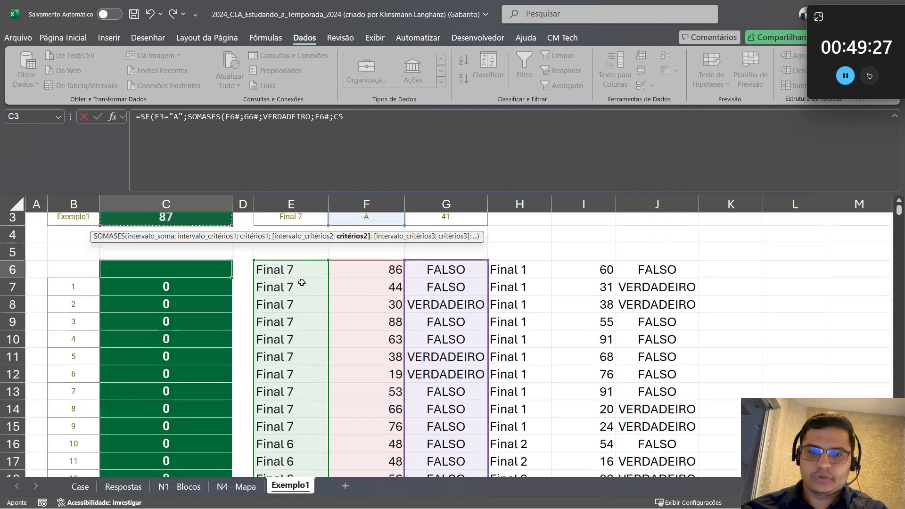
pyautogui.scroll(2, 301, 282)
pyautogui.click(309, 255)
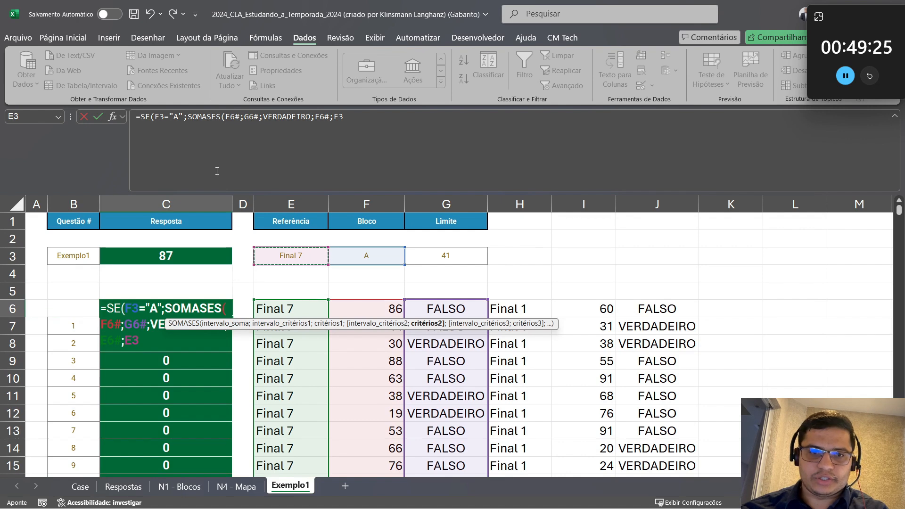
pyautogui.write(')')
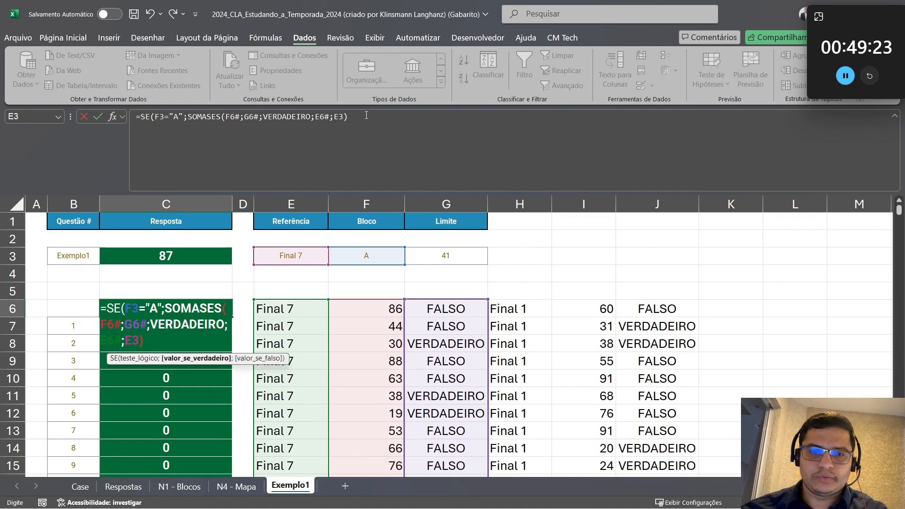
# Duplicate the whole SOMASES expression as the false result of the SE formula
pyautogui.moveTo(367, 115); pyautogui.dragTo(199, 115)
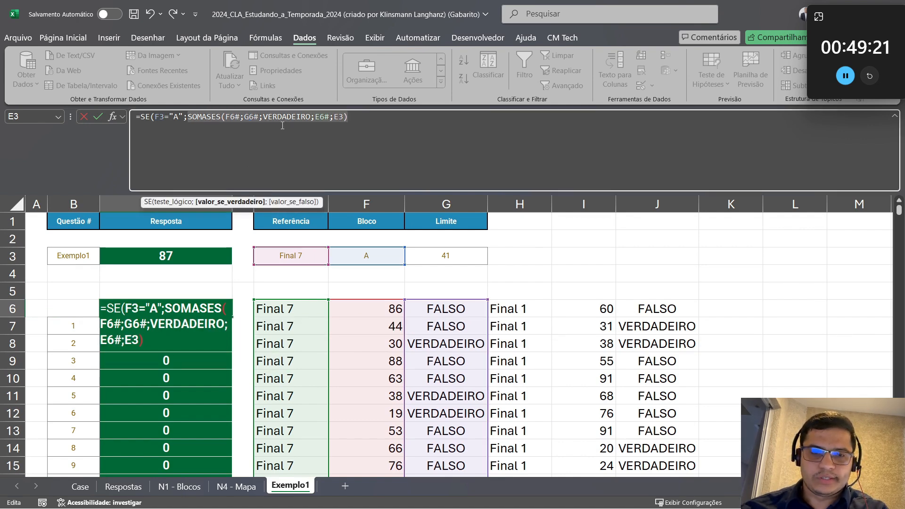
pyautogui.click(370, 122)
pyautogui.write(';')
pyautogui.hotkey('ctrl', 'v')
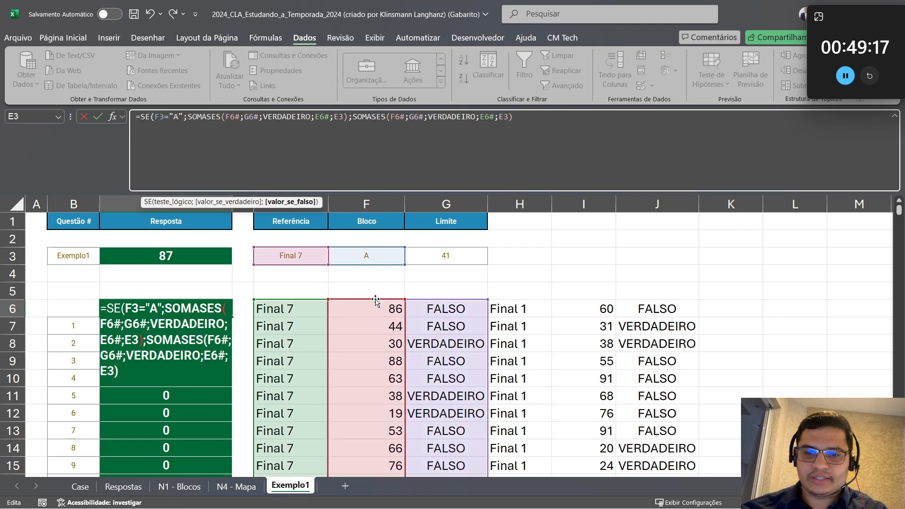
# Repoint the second SOMASES to the Bloco B data, with I6# as sum range and J6# as first criteria range
pyautogui.click(397, 116)
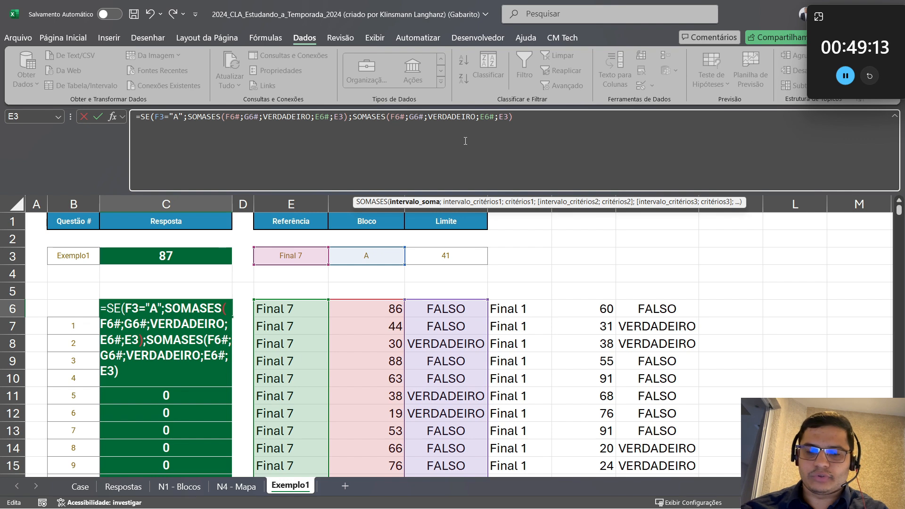
pyautogui.write('I')
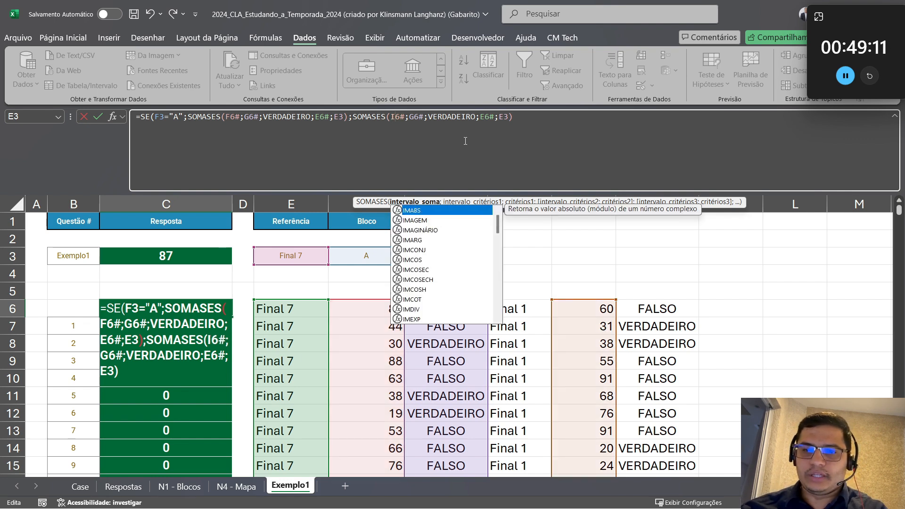
pyautogui.click(413, 116)
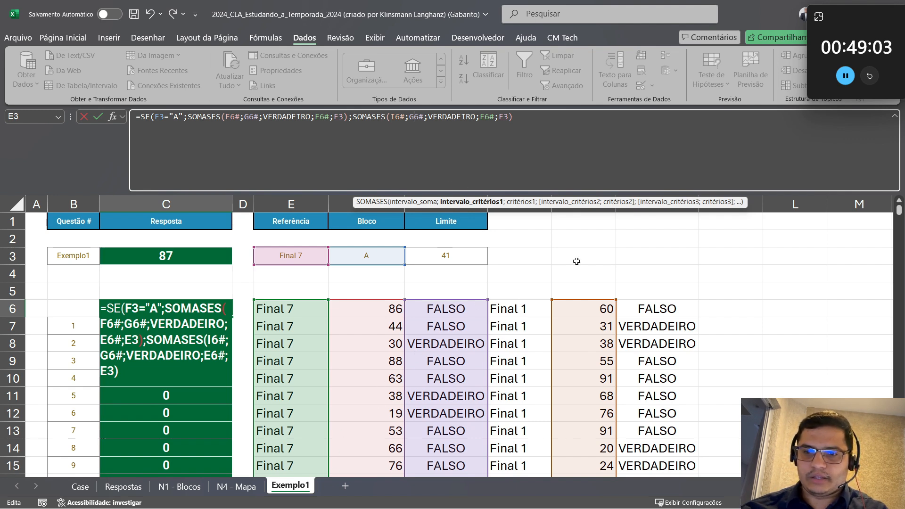
pyautogui.moveTo(677, 206); pyautogui.dragTo(676, 173)
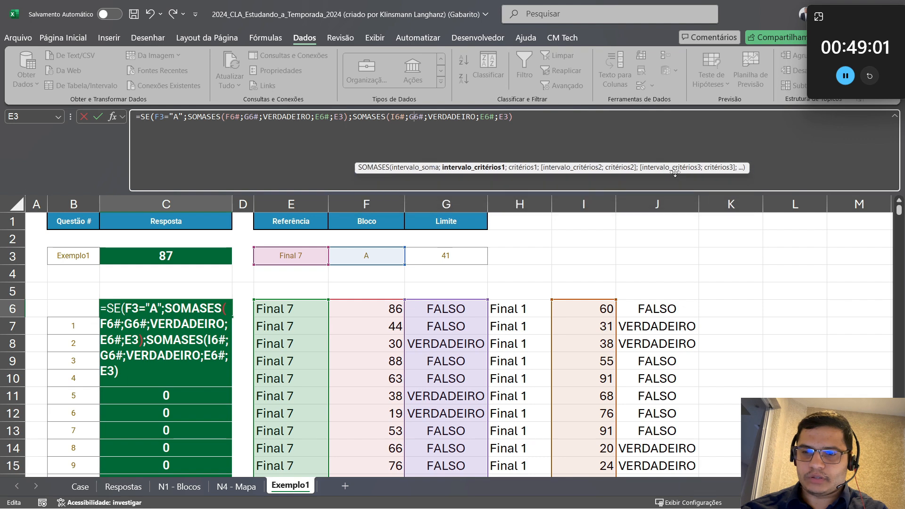
pyautogui.press('BackSpace')
pyautogui.write('J')
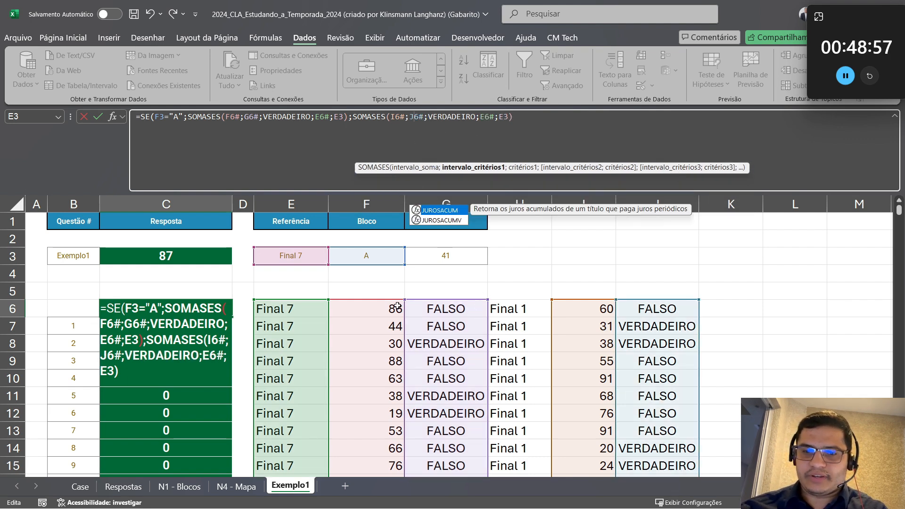
# Change the second SOMASES's reference range to H6#, then close and enter the SE formula in C6
pyautogui.click(485, 116)
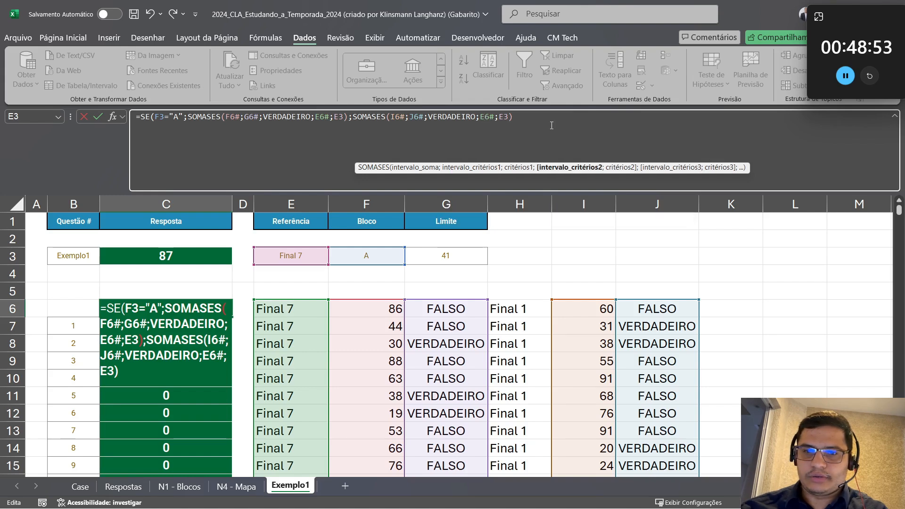
pyautogui.press('BackSpace')
pyautogui.write('H')
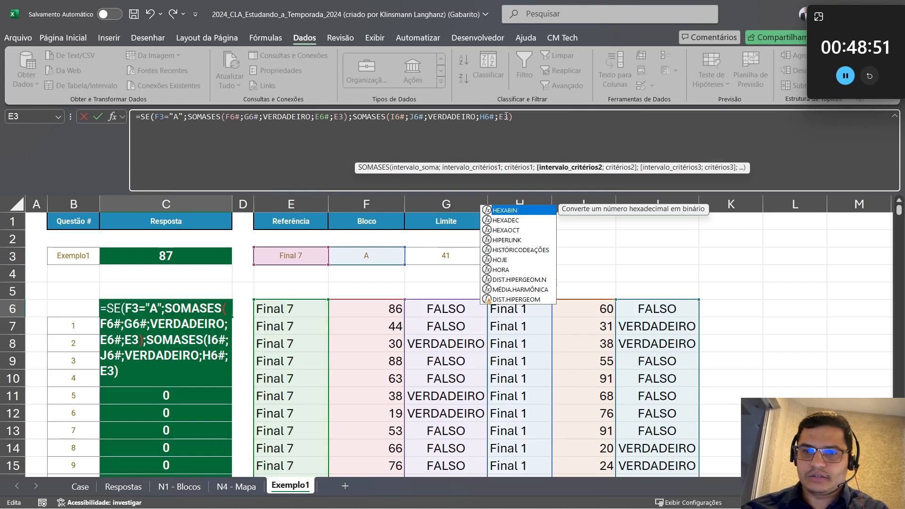
pyautogui.press('End')
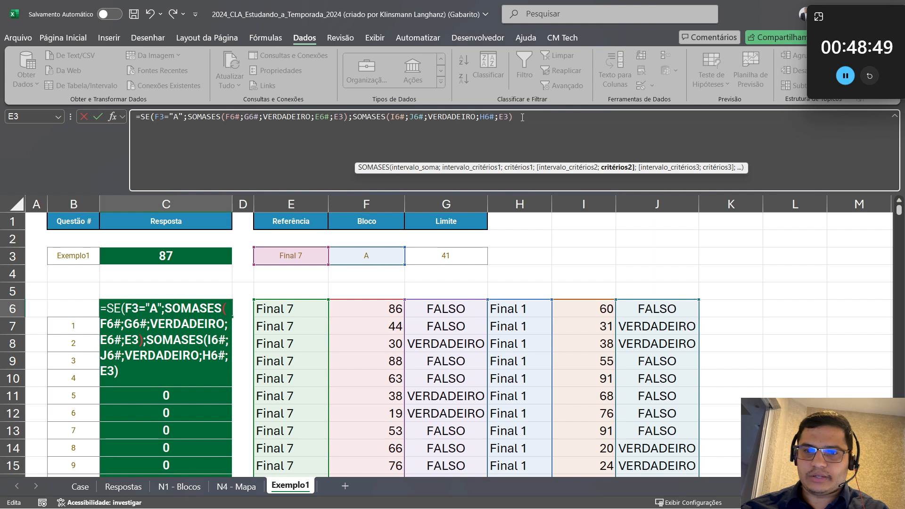
pyautogui.write(')')
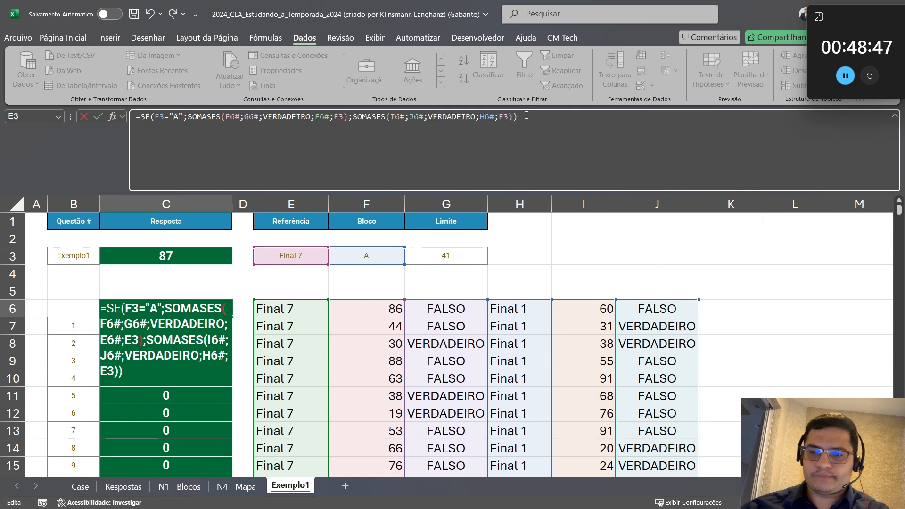
pyautogui.press('Return')
pyautogui.press('Down')
pyautogui.press('Up')
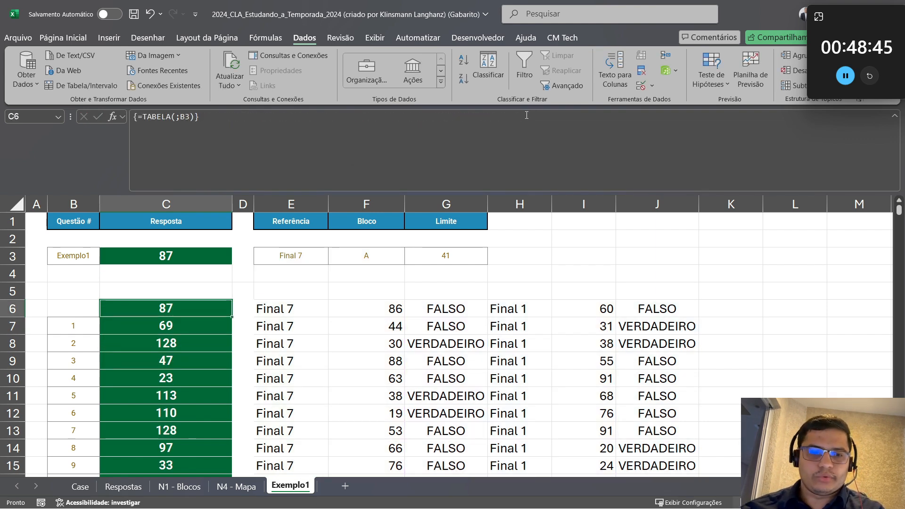
# Copy the 20 answers from C7:C26 into the Nível 1 Resposta cells on the Case sheet, starting at E60
pyautogui.press('Down')
pyautogui.hotkey('ctrl', 'shift', 'Down')
pyautogui.hotkey('ctrl', 'c')
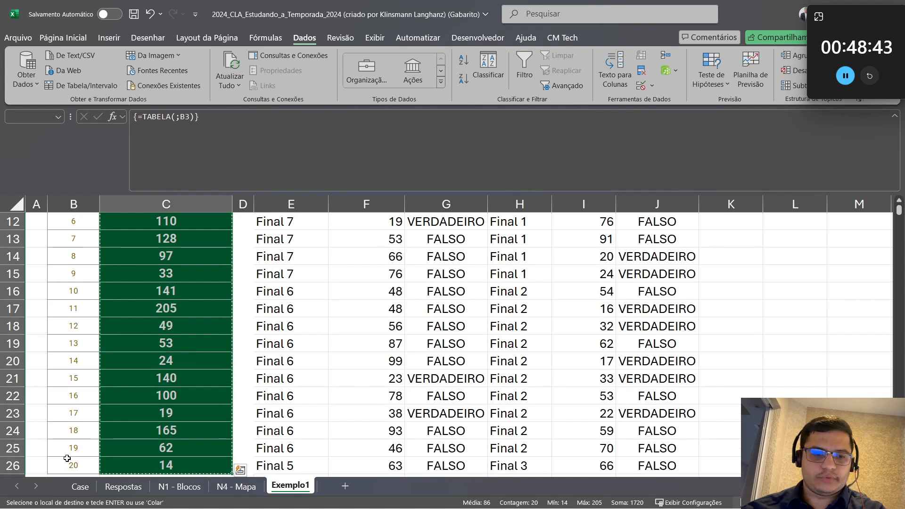
pyautogui.click(80, 486)
pyautogui.scroll(-3, 246, 370)
pyautogui.click(246, 370)
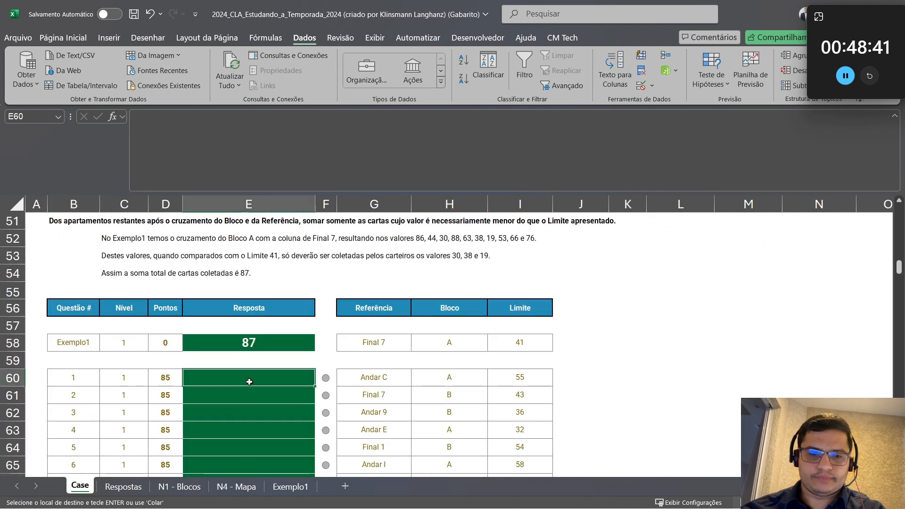
pyautogui.hotkey('ctrl', 'v')
pyautogui.scroll(-4, 251, 374)
pyautogui.scroll(-1, 252, 374)
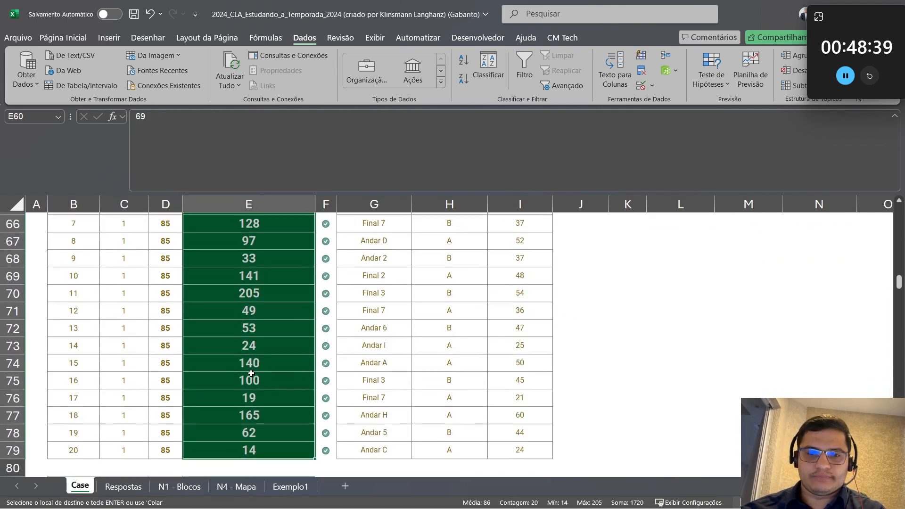
# Collapse the formula bar and read the Nível 2 instructions and Exemplo2 on the Case sheet
pyautogui.click(895, 115)
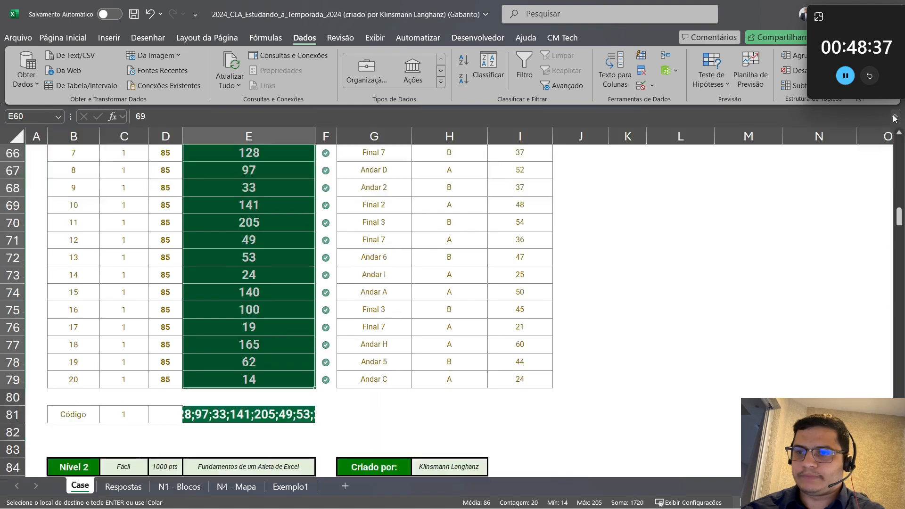
pyautogui.scroll(2, 632, 204)
pyautogui.scroll(-6, 588, 329)
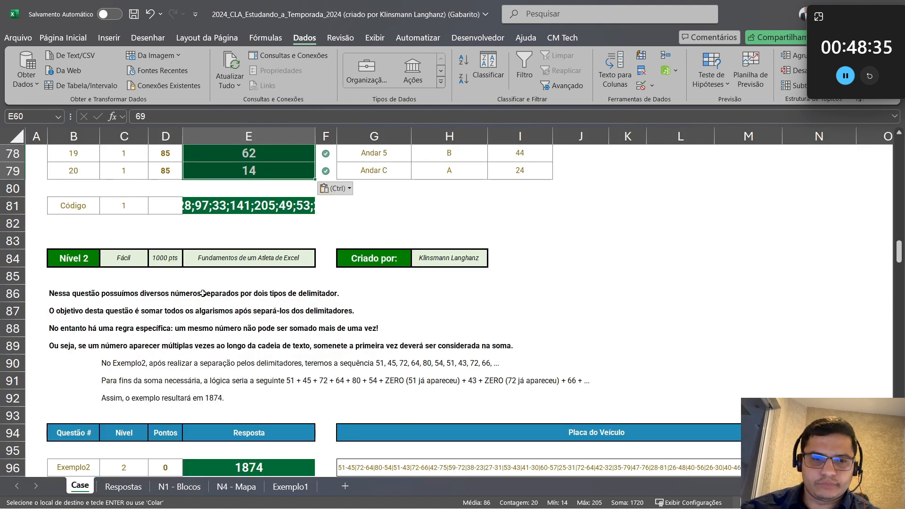
# Duplicate the Exemplo1 sheet and rename the copy as Exemplo2
pyautogui.click(306, 485)
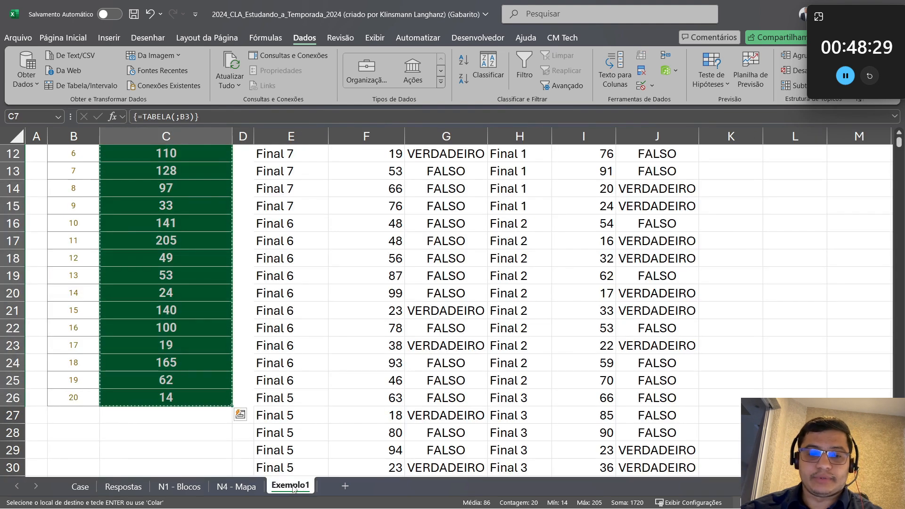
pyautogui.click(344, 485)
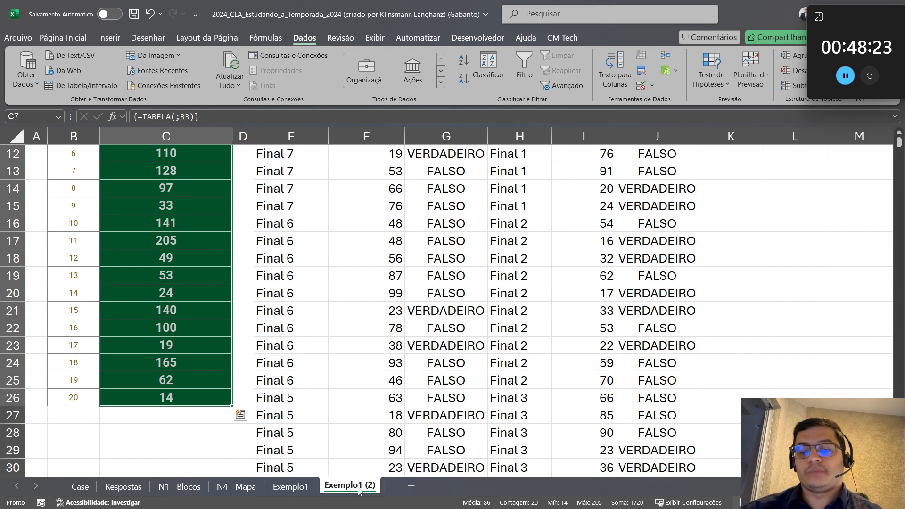
pyautogui.doubleClick(359, 487)
pyautogui.press('End')
pyautogui.press('BackSpace')
pyautogui.press('BackSpace')
pyautogui.press('BackSpace')
pyautogui.press('BackSpace')
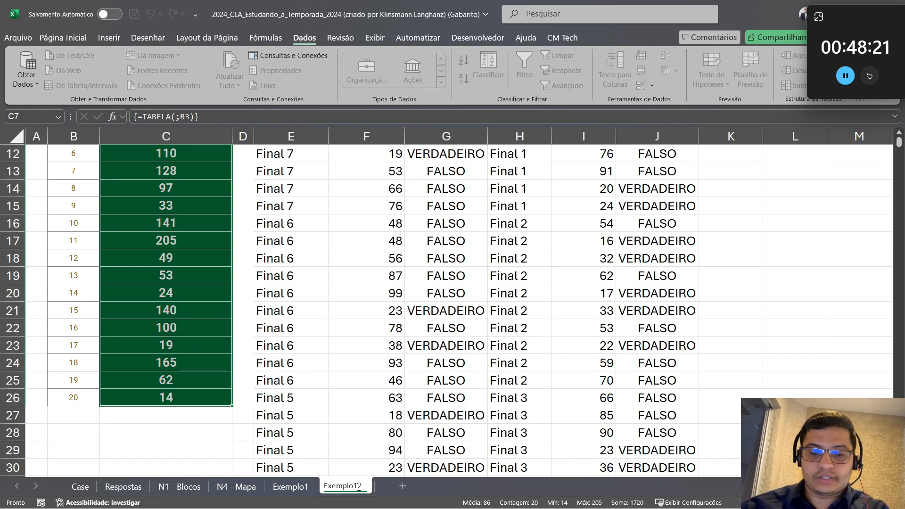
pyautogui.press('BackSpace')
pyautogui.write('2')
pyautogui.press('Return')
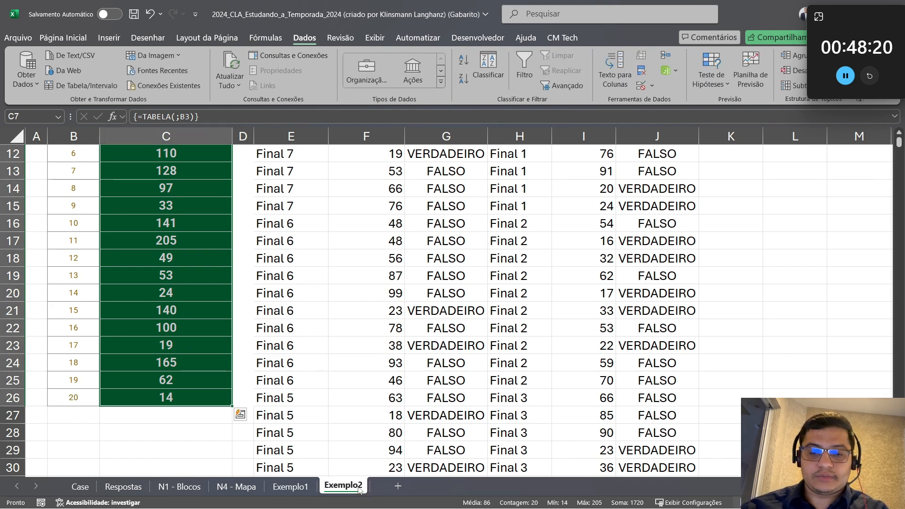
# Renumber the question list in column B, entering 21 in B7 and filling =B7+1 from B8 down to the list's end
pyautogui.click(79, 271)
pyautogui.hotkey('ctrl', 'Up')
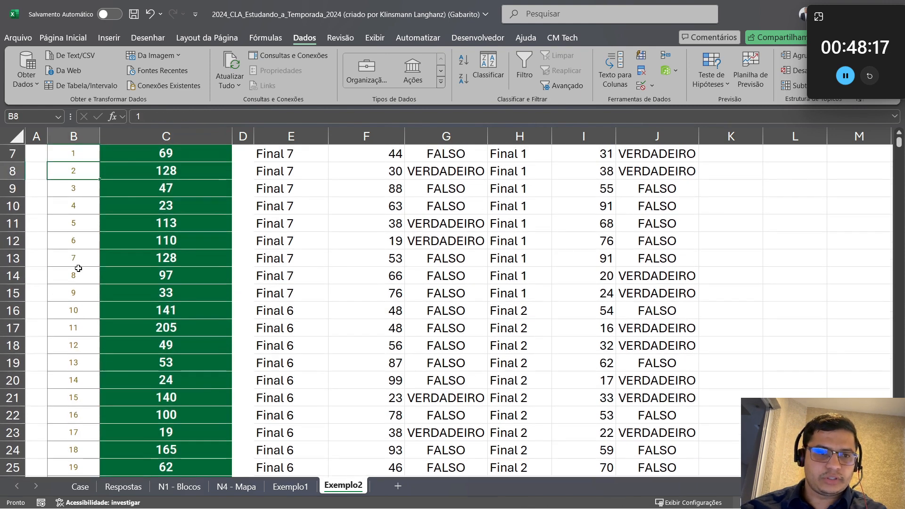
pyautogui.press('Down')
pyautogui.write('21')
pyautogui.press('Return')
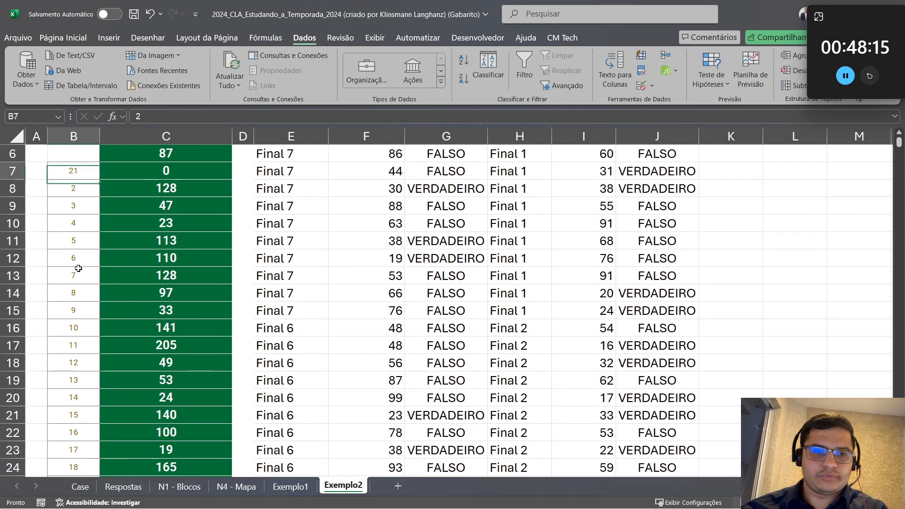
pyautogui.write('=')
pyautogui.press('Up')
pyautogui.write('+')
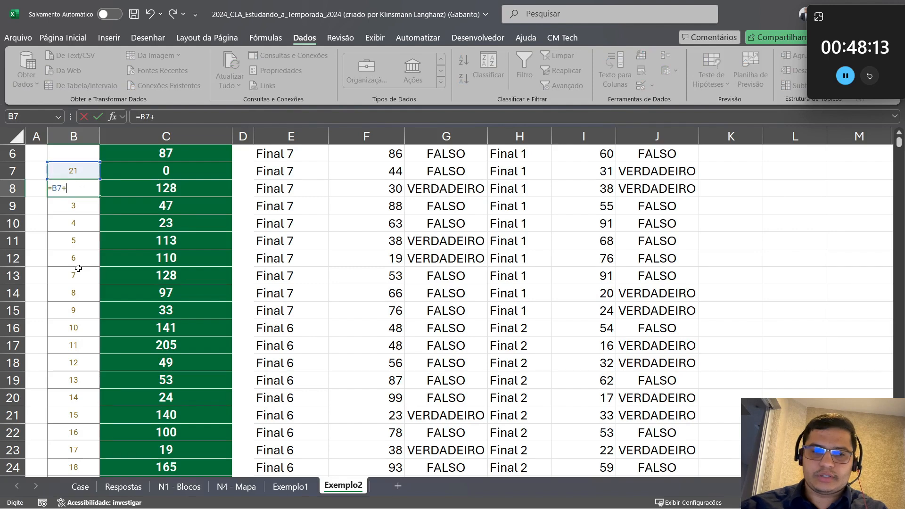
pyautogui.write('1')
pyautogui.press('Return')
pyautogui.press('Up')
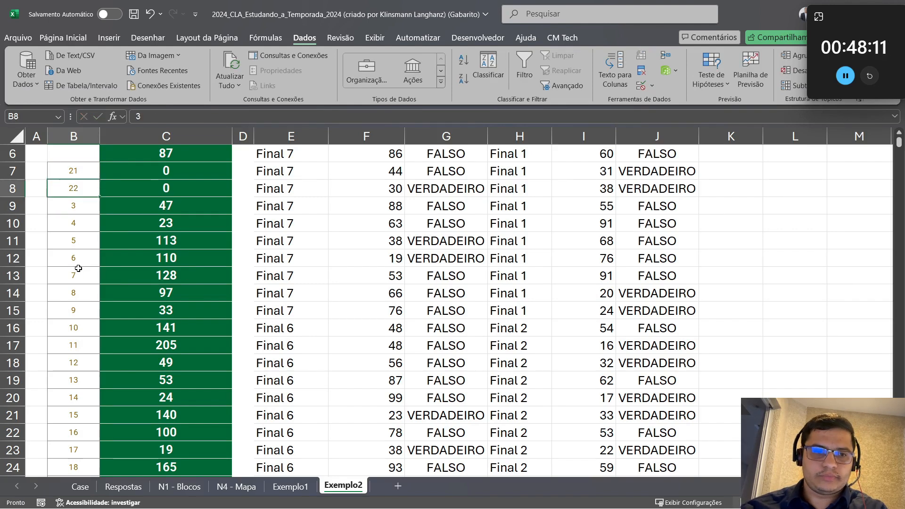
pyautogui.hotkey('ctrl', 'shift', 'Down')
pyautogui.hotkey('ctrl', 'd')
# Change the example name in B3 to Exemplo2
pyautogui.scroll(3, 130, 260)
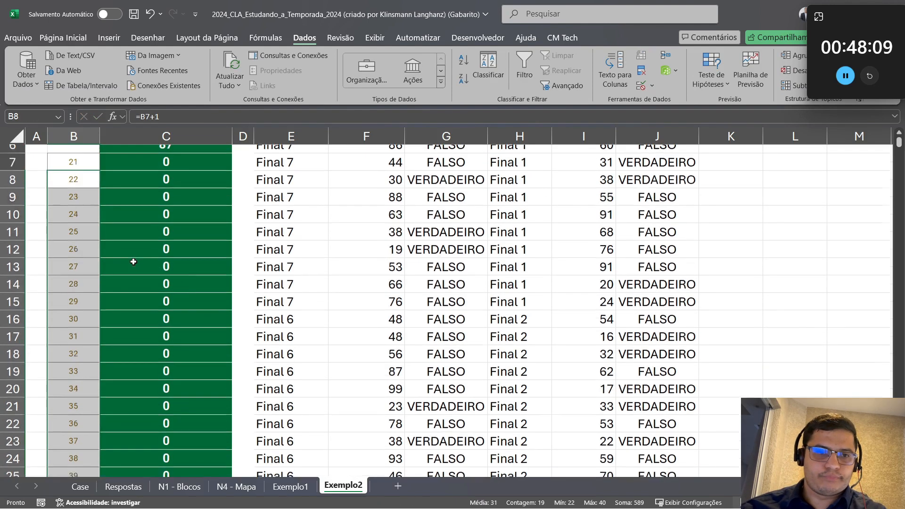
pyautogui.doubleClick(94, 190)
pyautogui.press('BackSpace')
pyautogui.write('2')
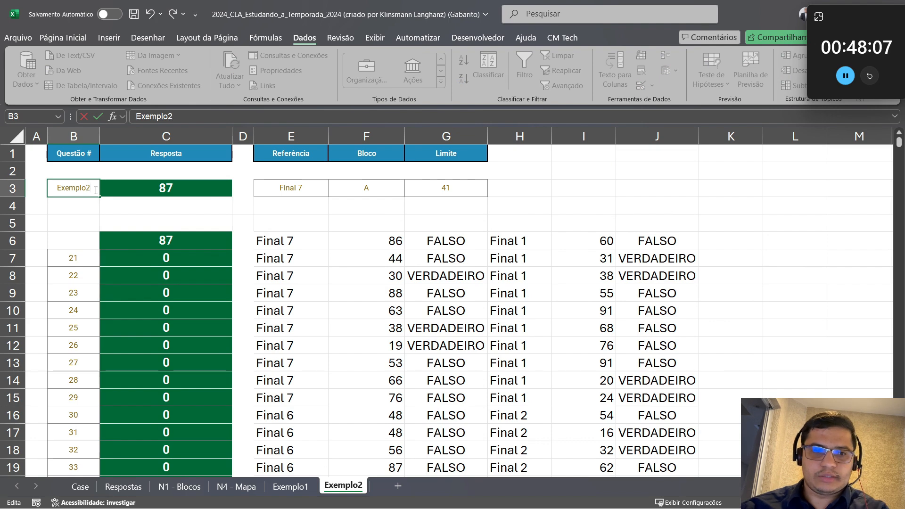
pyautogui.press('Return')
# Clear the old Nível 1 formula in C6 and the helper data block from E6 through column J
pyautogui.press('Right')
pyautogui.press('Up')
pyautogui.press('Down')
pyautogui.press('Down')
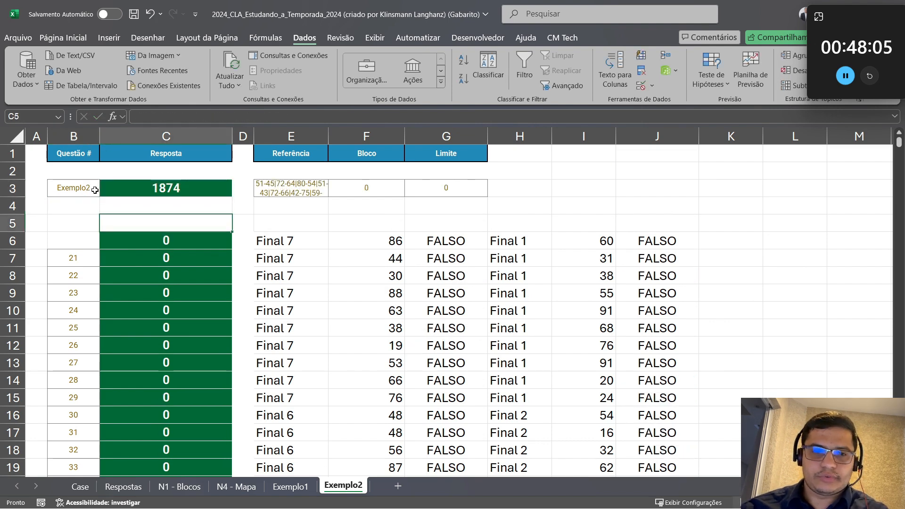
pyautogui.press('Down')
pyautogui.press('Delete')
pyautogui.press('Right')
pyautogui.press('Right')
pyautogui.hotkey('ctrl', 'shift', 'Right')
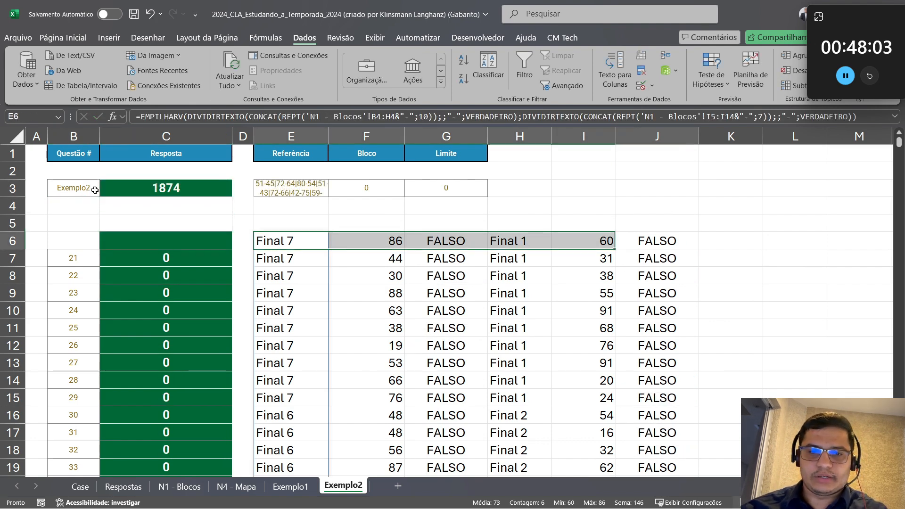
pyautogui.hotkey('ctrl', 'shift', 'Down')
pyautogui.hotkey('ctrl', 'BackSpace')
pyautogui.press('Delete')
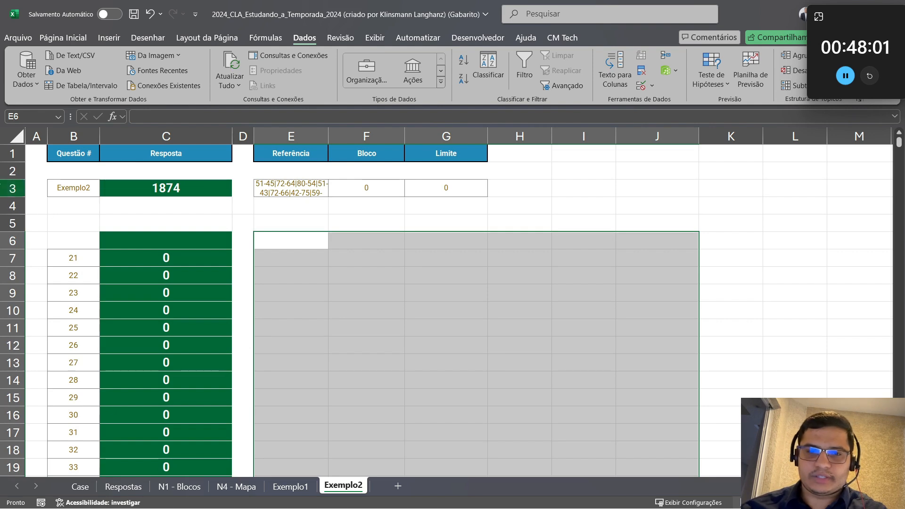
# Delete the unused Bloco and Limite lookups in F3:G3
pyautogui.click(396, 188)
pyautogui.keyDown('shift'); pyautogui.click(466, 189); pyautogui.keyUp('shift')
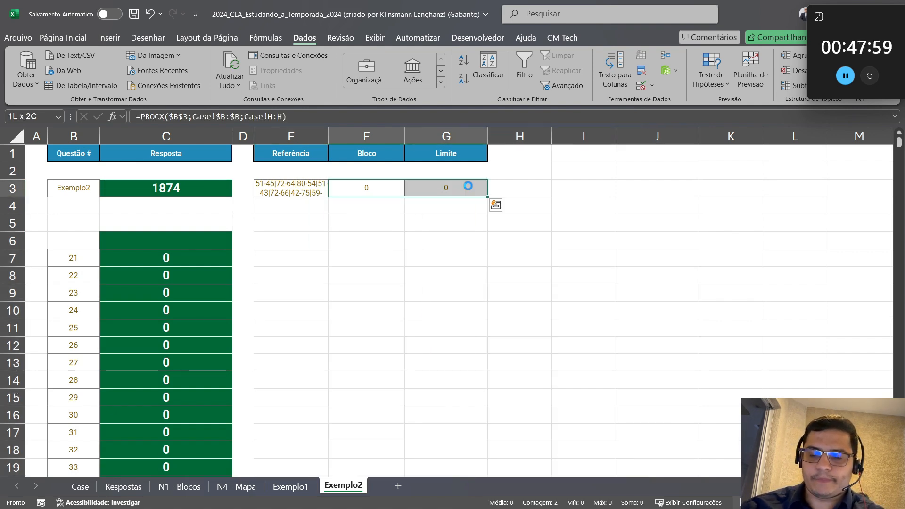
pyautogui.press('Delete')
# Turn off text wrapping for the reference string in E3 and left-align it
pyautogui.click(312, 208)
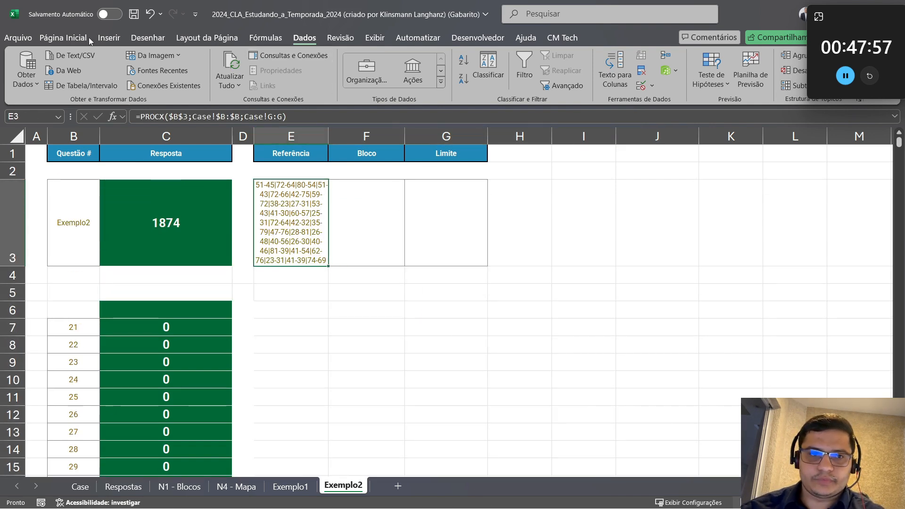
pyautogui.click(63, 38)
pyautogui.click(357, 60)
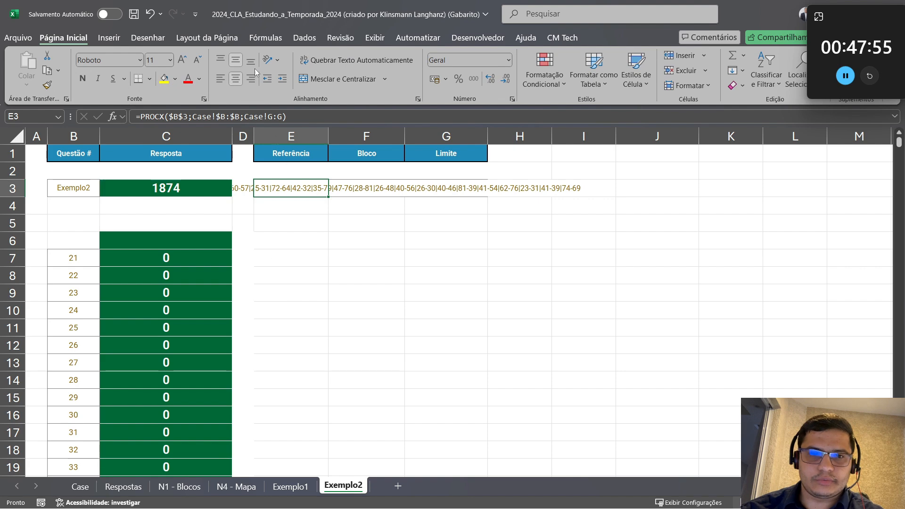
pyautogui.click(221, 79)
# Recheck the Nível 2 rules on the Case sheet and start a DIVIDIRTEXTO formula in Exemplo2's E6 with E3 as the text
pyautogui.click(80, 487)
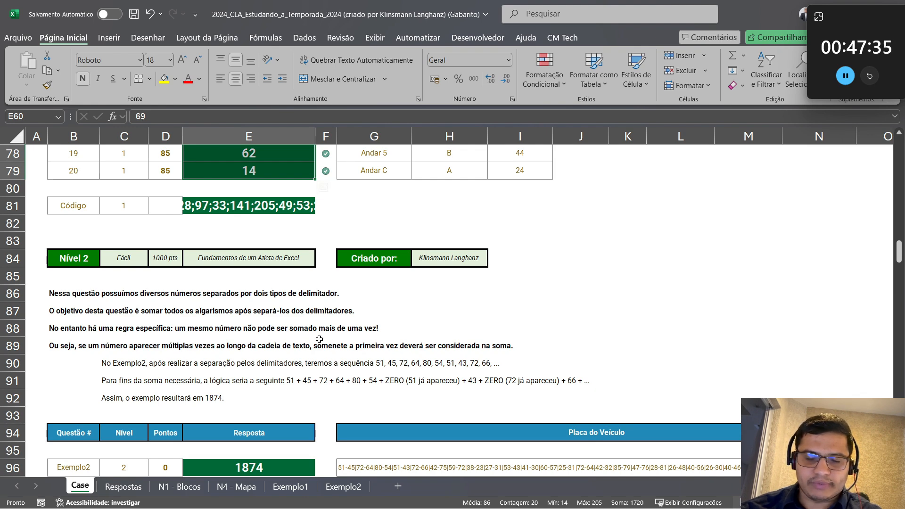
pyautogui.scroll(-1, 74, 352)
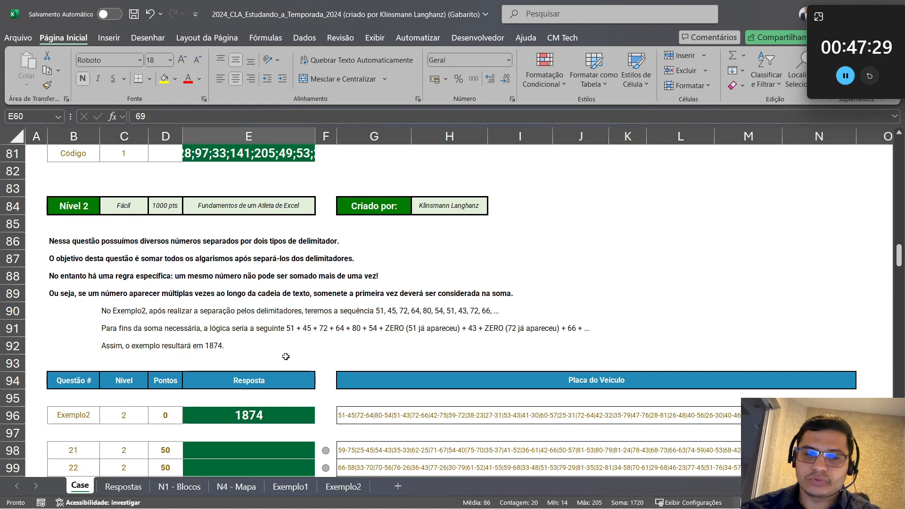
pyautogui.click(343, 487)
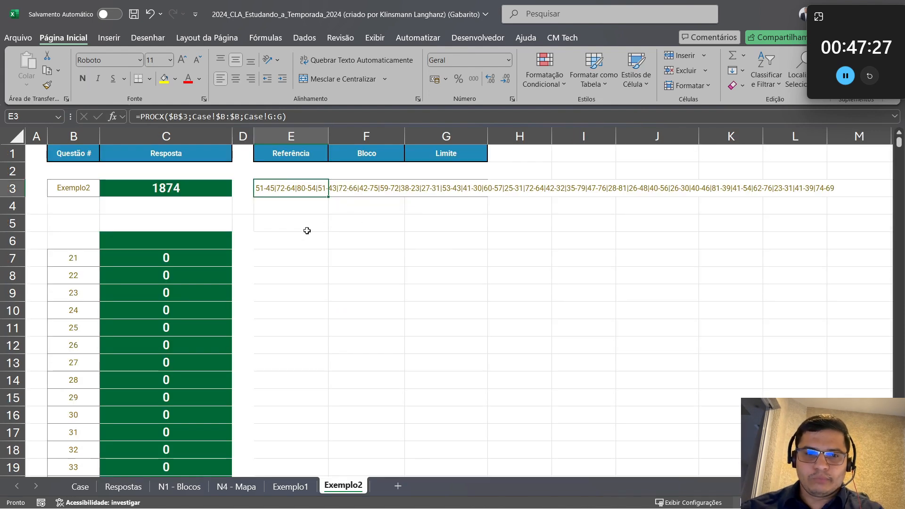
pyautogui.click(318, 242)
pyautogui.click(344, 241)
pyautogui.click(313, 243)
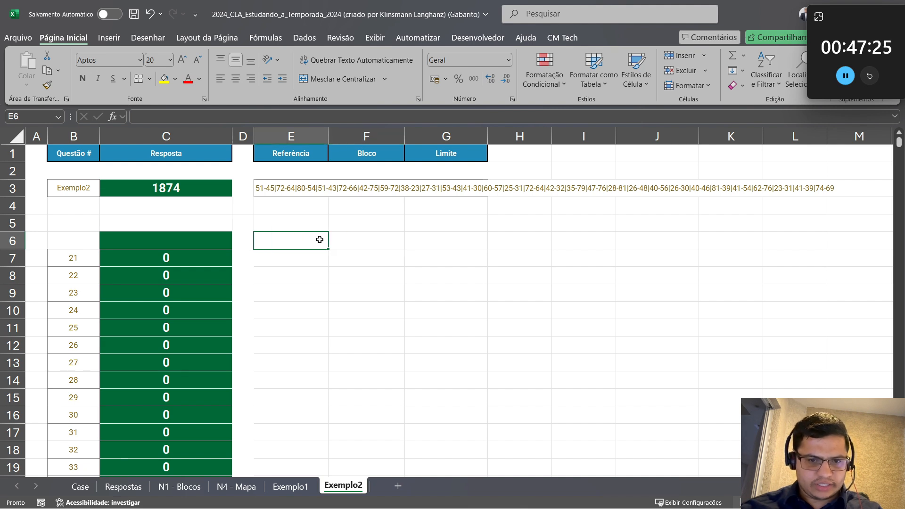
pyautogui.write('=DI')
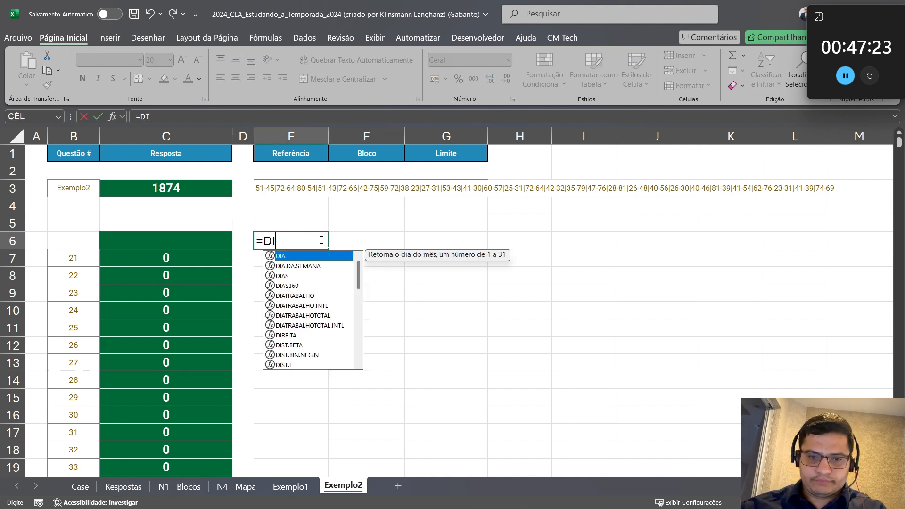
pyautogui.write('V')
pyautogui.doubleClick(300, 258)
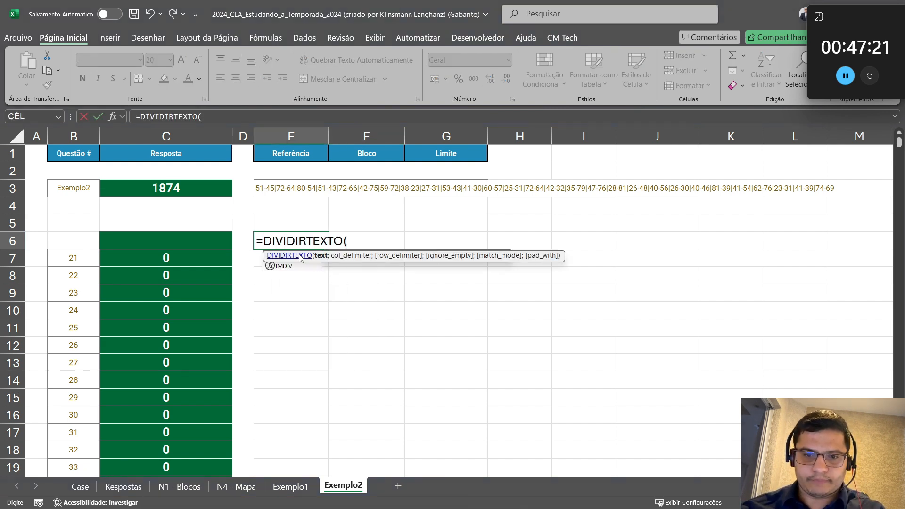
pyautogui.click(294, 188)
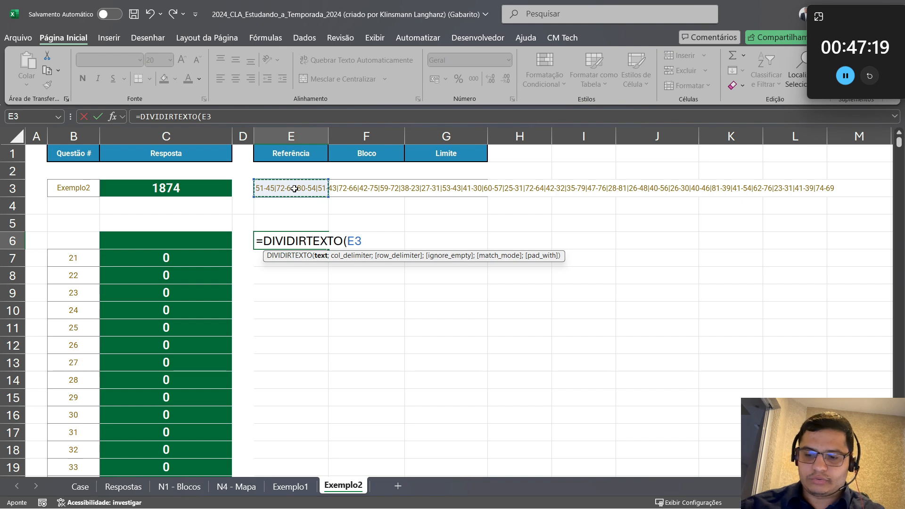
# Complete the DIVIDIRTEXTO formula with an empty column delimiter and {"-";"|"} as row delimiters, then enter it
pyautogui.write(';;')
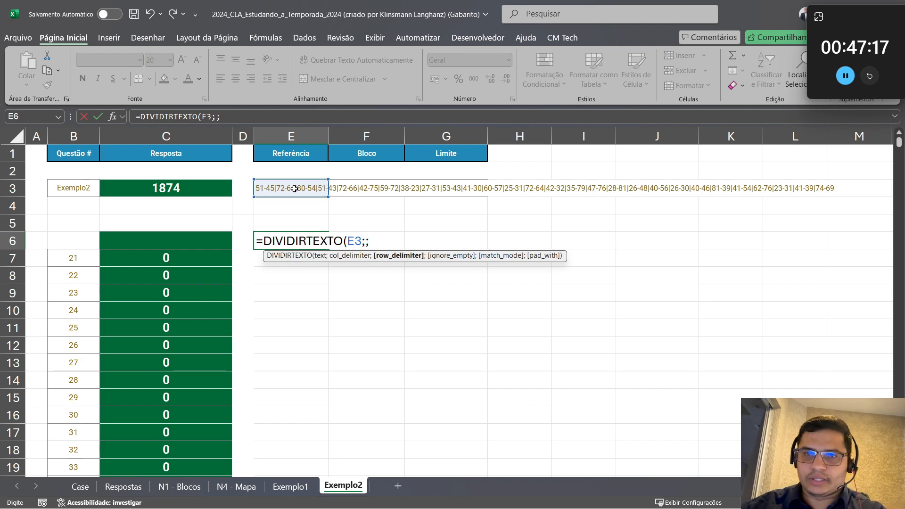
pyautogui.write('{"')
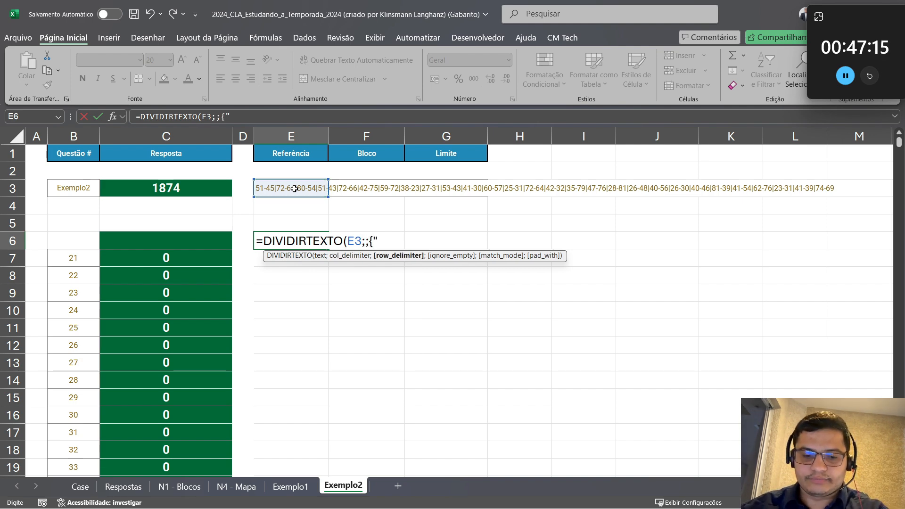
pyautogui.write('-')
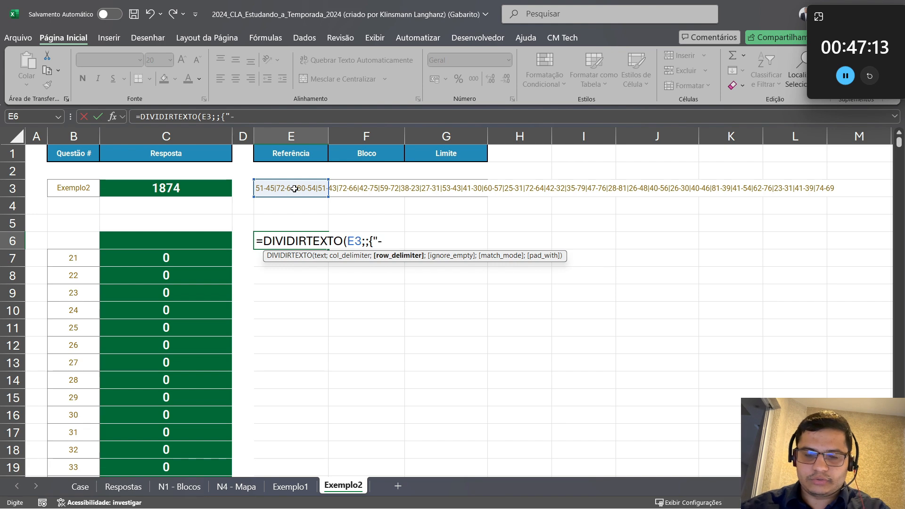
pyautogui.write('";')
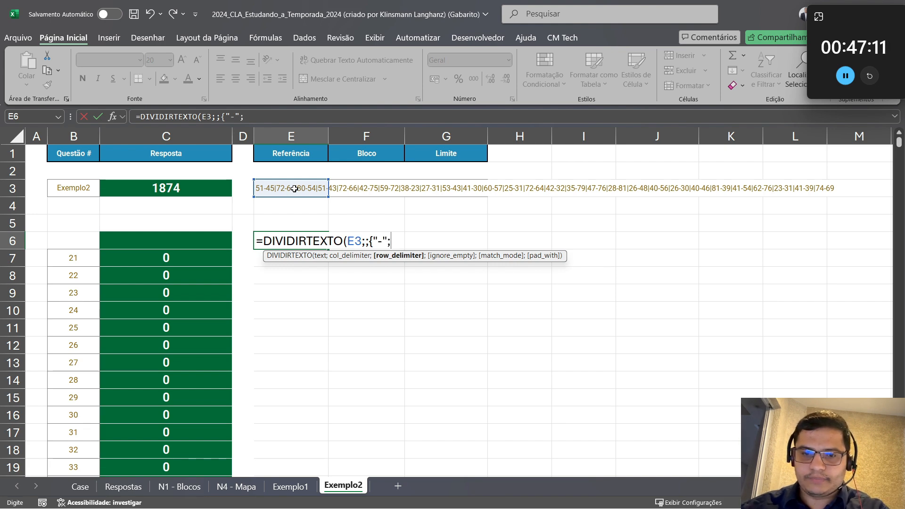
pyautogui.write('"|')
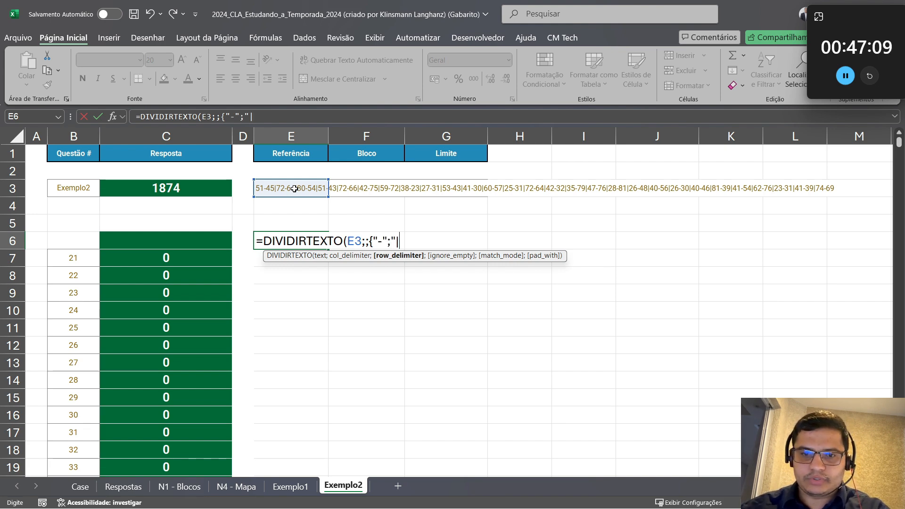
pyautogui.write('"}')
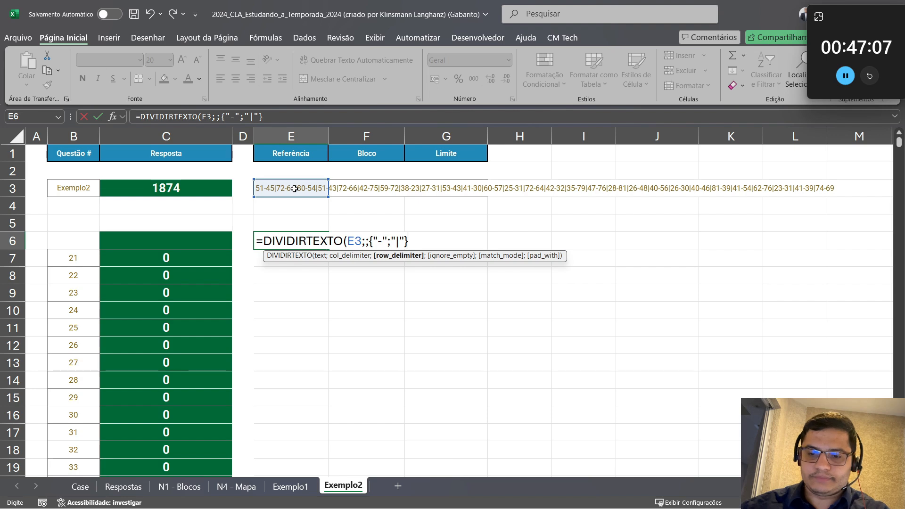
pyautogui.write(')')
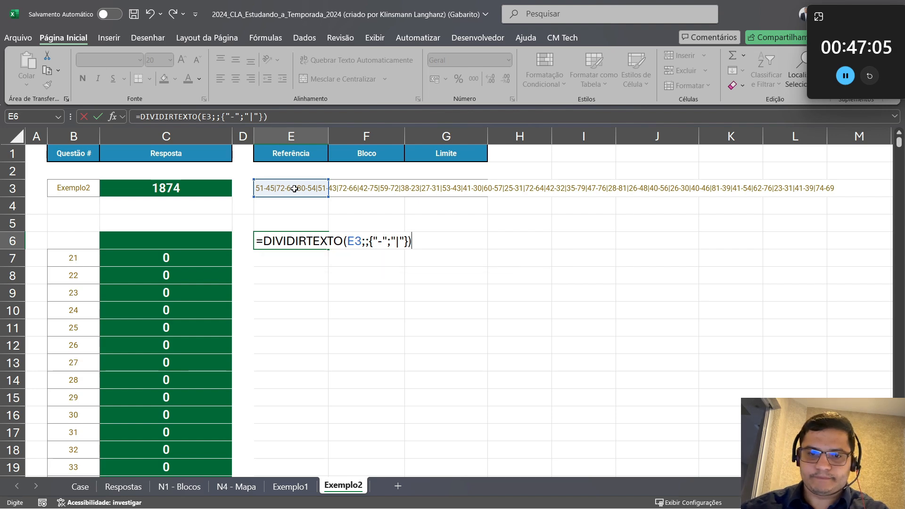
pyautogui.press('Return')
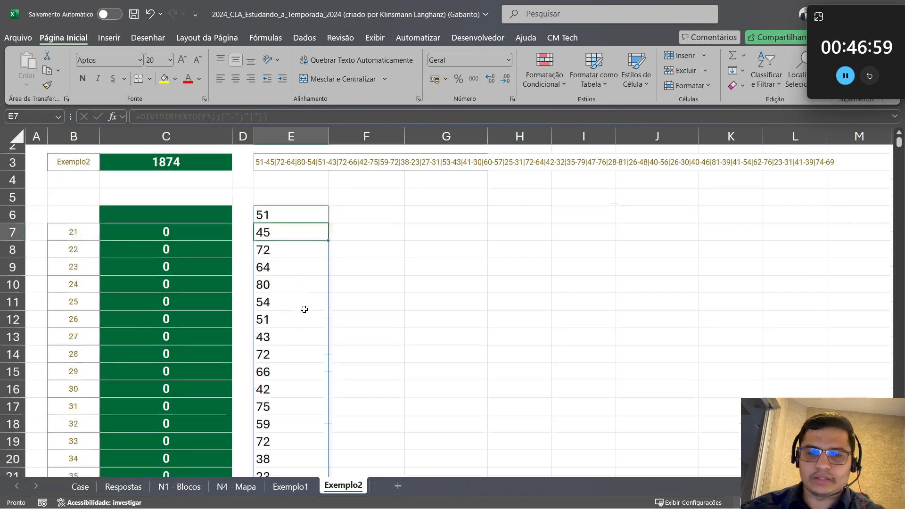
# Wrap the E6 formula in ÚNICO to keep only distinct numbers: =ÚNICO(DIVIDIRTEXTO(E3;;{"-";"|"}))
pyautogui.click(304, 241)
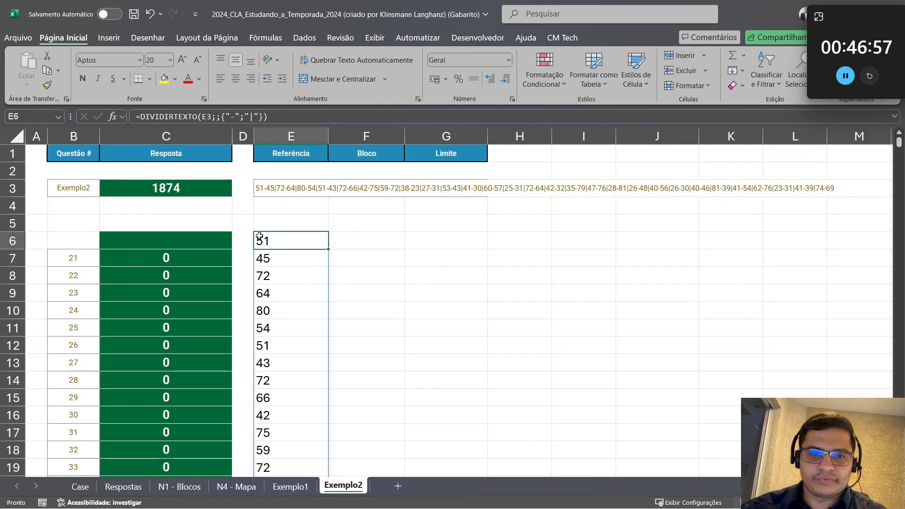
pyautogui.click(138, 123)
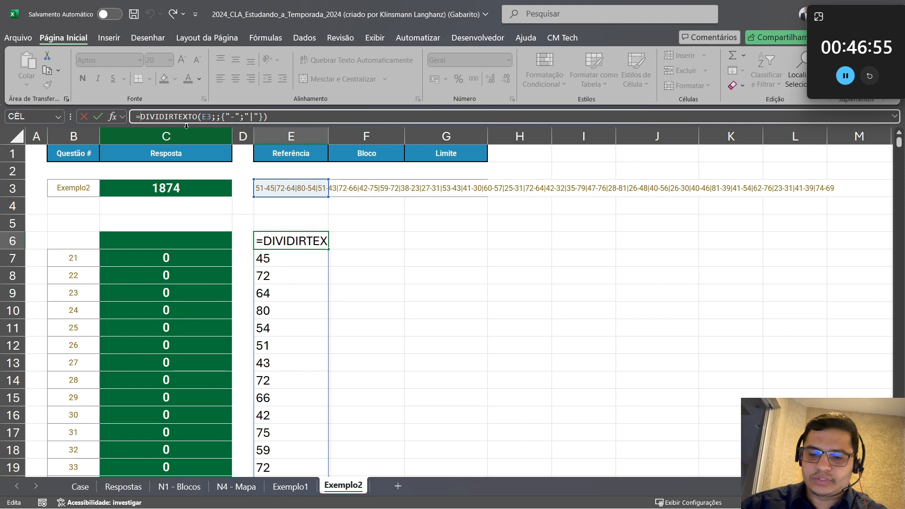
pyautogui.write('ÚNI')
pyautogui.press('Tab')
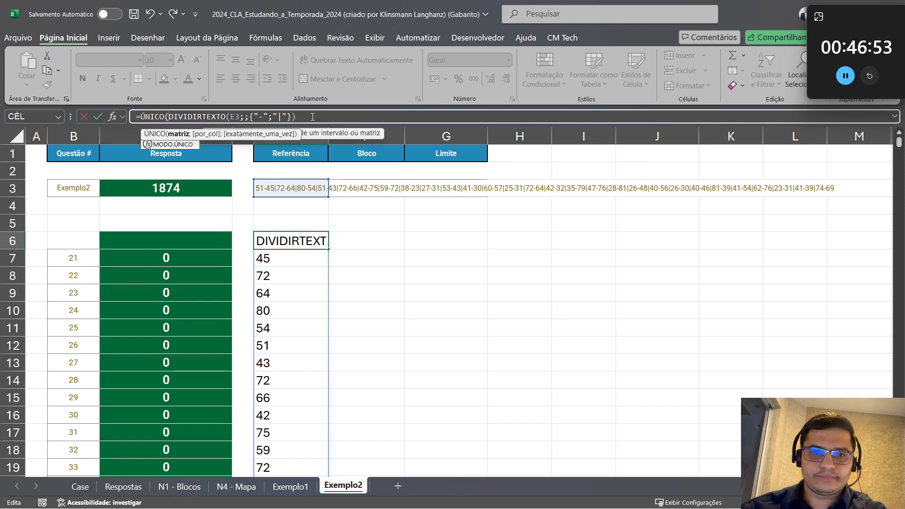
pyautogui.click(313, 116)
pyautogui.write(')')
pyautogui.press('Return')
pyautogui.hotkey('ctrl', 'Up')
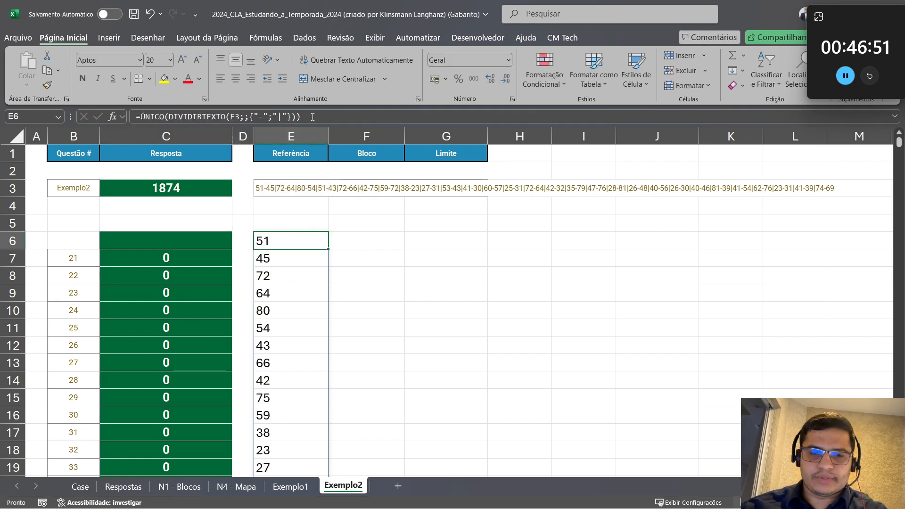
# Check the extent of the number list spilled from E6, then sum it in C6 with =SOMA(E6#)
pyautogui.hotkey('ctrl', 'Down')
pyautogui.hotkey('ctrl', 'Up')
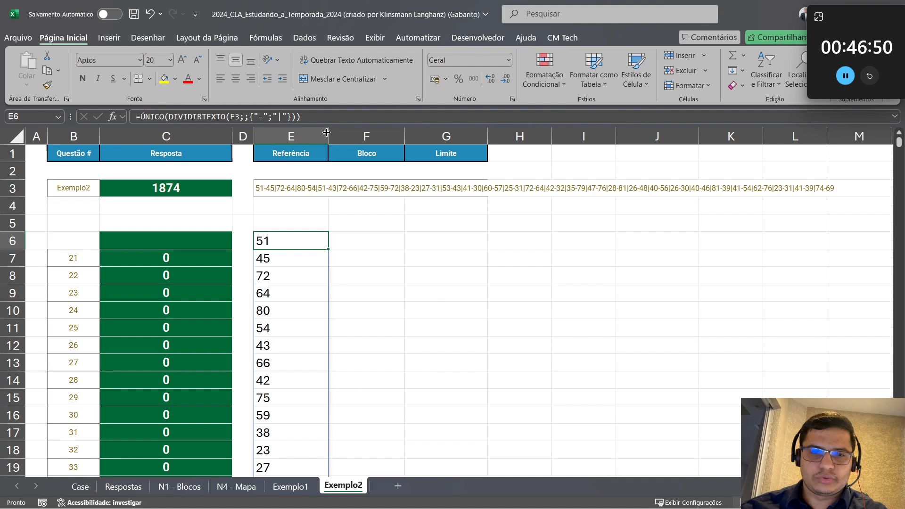
pyautogui.click(203, 242)
pyautogui.write('=SOMA(')
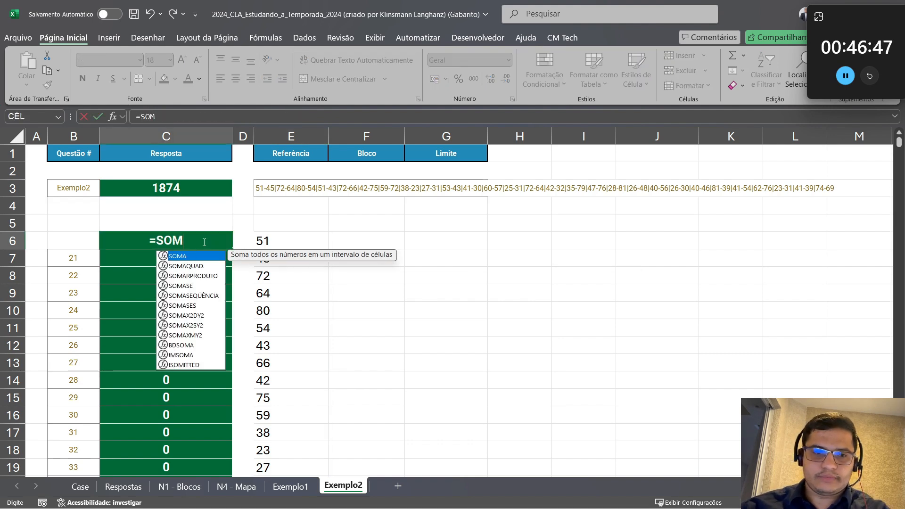
pyautogui.click(253, 241)
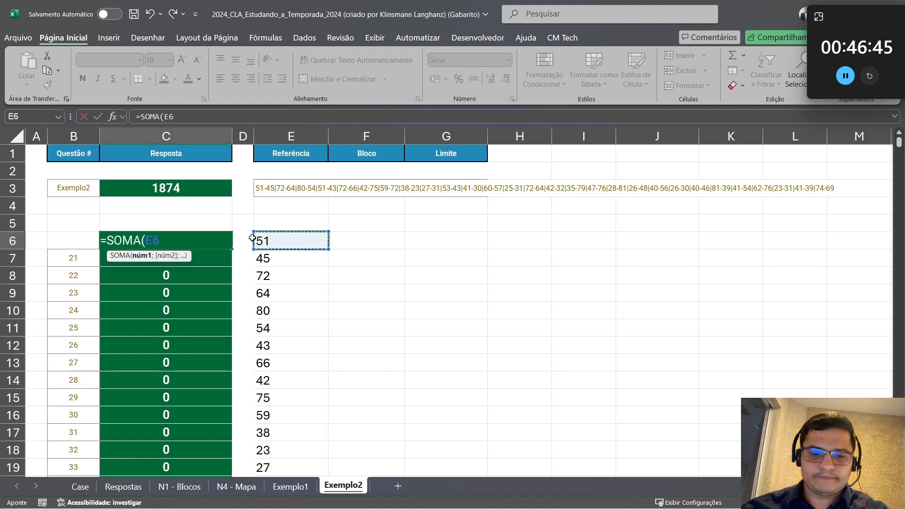
pyautogui.write('#')
pyautogui.press('Return')
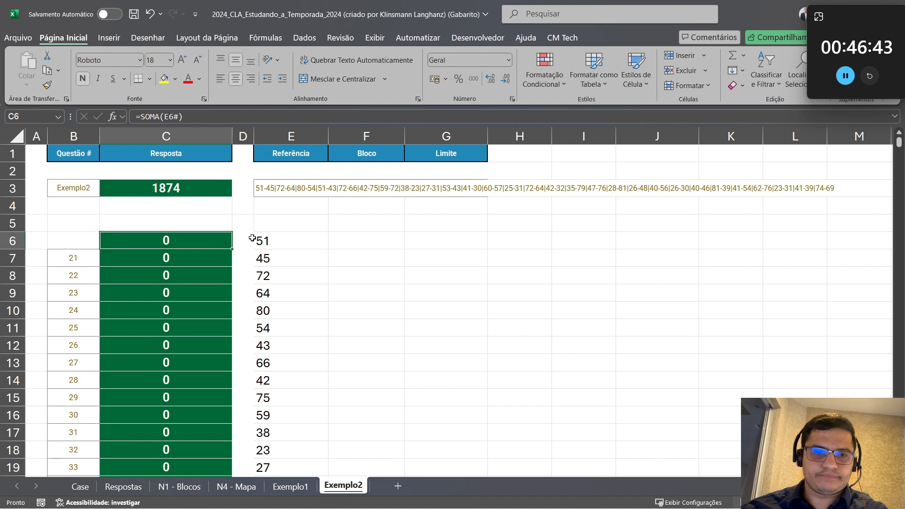
# Convert the split text in E6 to numbers by adding -- before DIVIDIRTEXTO inside the ÚNICO formula
pyautogui.click(281, 244)
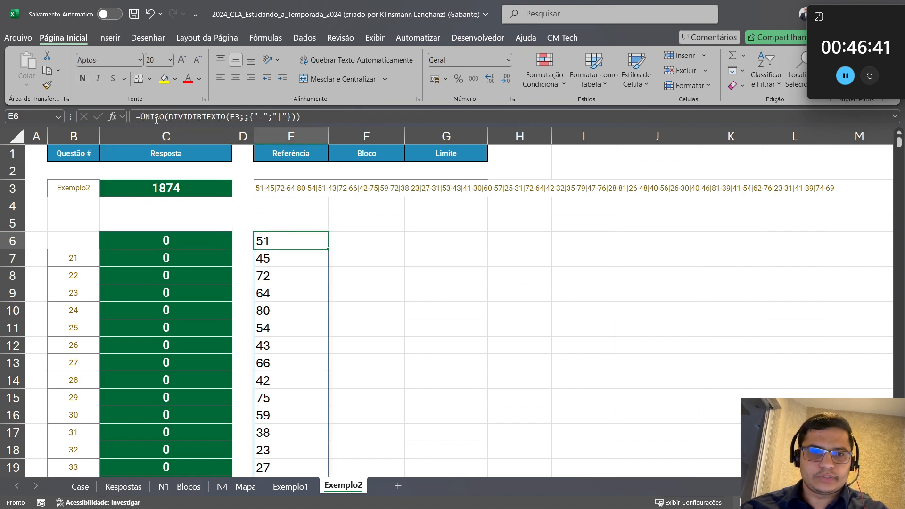
pyautogui.click(179, 117)
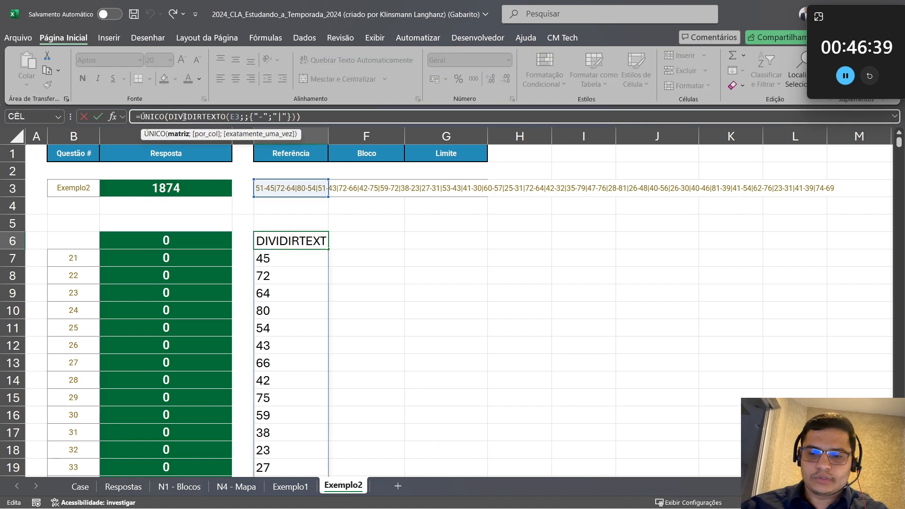
pyautogui.write('--')
pyautogui.press('Return')
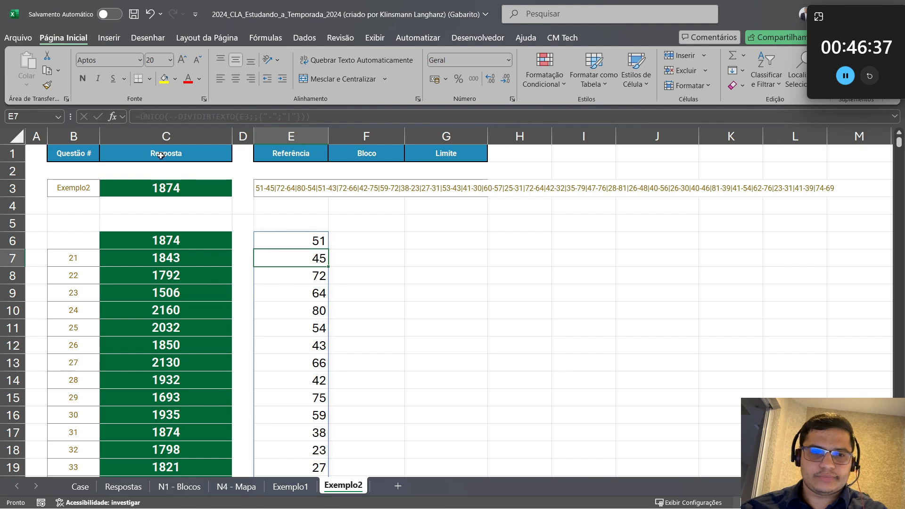
# Copy the answers for questions 21 to 40 from Exemplo2 and paste them as values from E98 down on the Case sheet
pyautogui.click(181, 257)
pyautogui.hotkey('ctrl', 'shift', 'Down')
pyautogui.hotkey('ctrl', 'c')
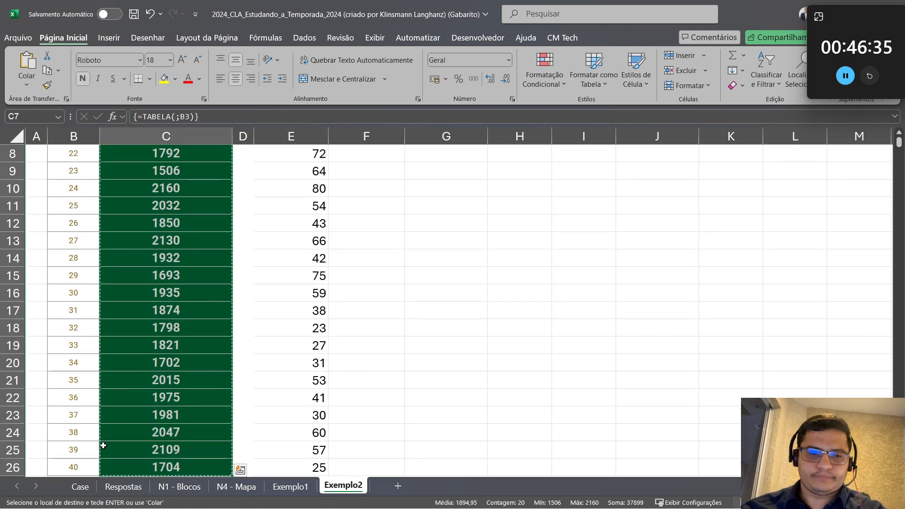
pyautogui.click(80, 487)
pyautogui.hotkey('ctrl', 'v')
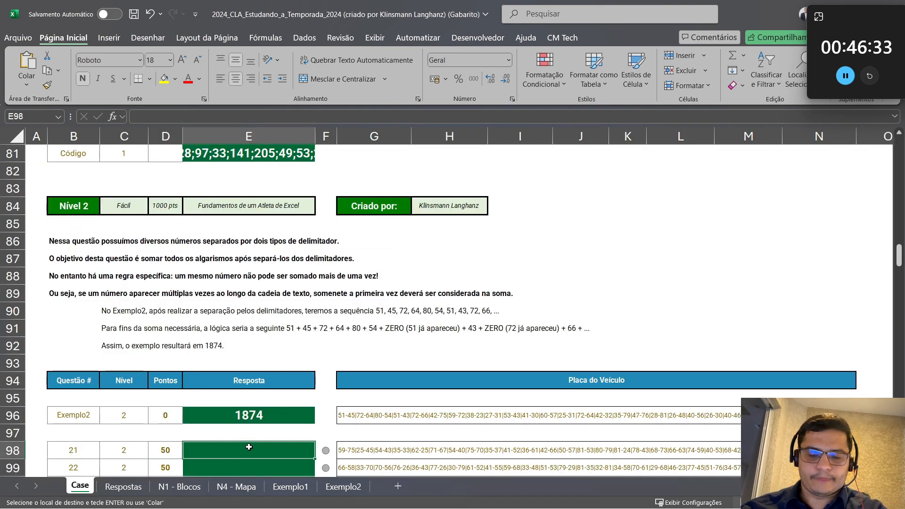
pyautogui.scroll(-12, 261, 381)
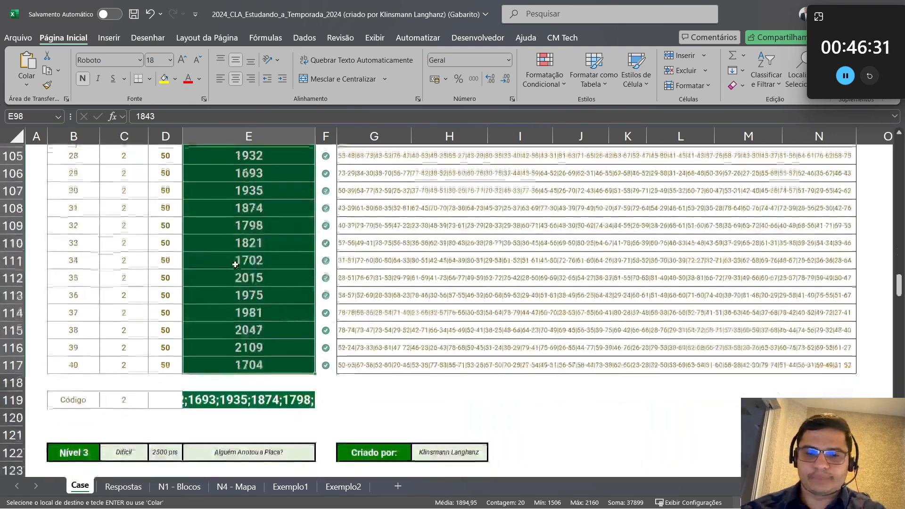
pyautogui.scroll(-1, 231, 263)
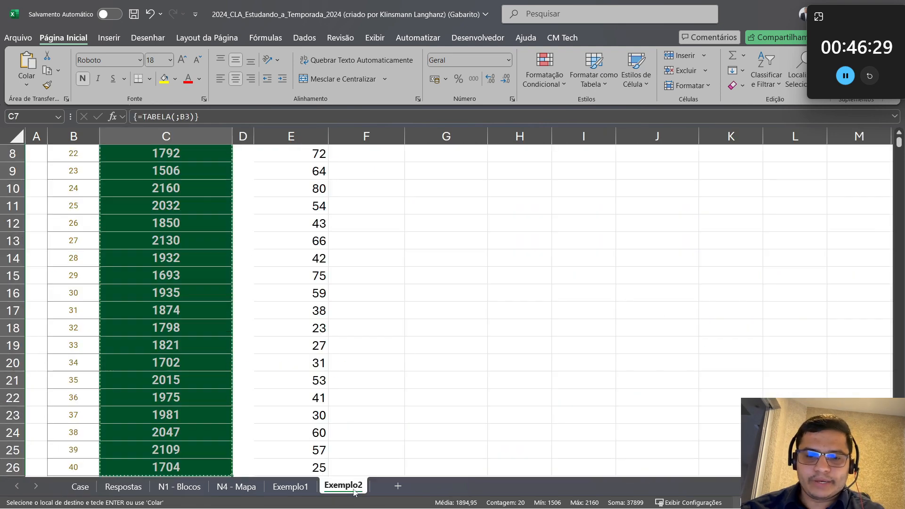
# Duplicate the Exemplo2 sheet and rename the copy Exemplo3
pyautogui.click(347, 489)
pyautogui.click(398, 486)
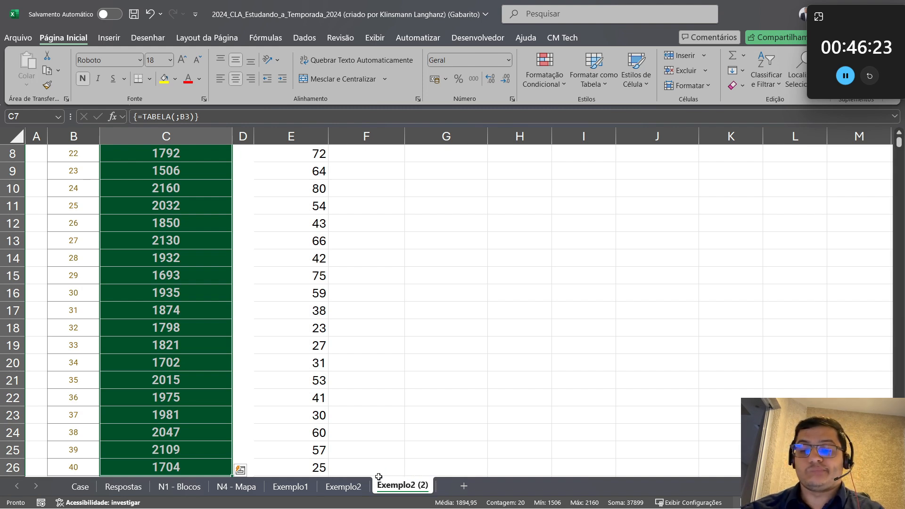
pyautogui.doubleClick(414, 487)
pyautogui.press('Right')
pyautogui.press('BackSpace')
pyautogui.press('BackSpace')
pyautogui.press('BackSpace')
pyautogui.press('BackSpace')
pyautogui.press('BackSpace')
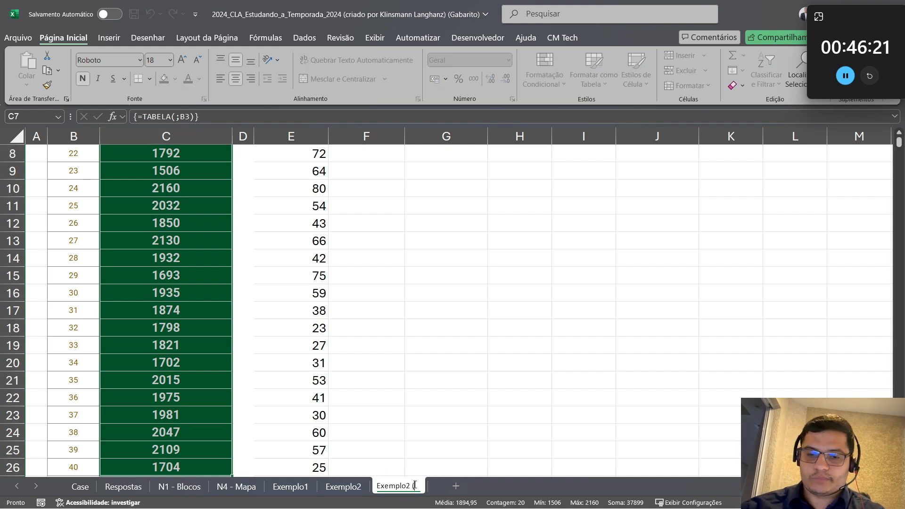
pyautogui.write('3')
pyautogui.press('Return')
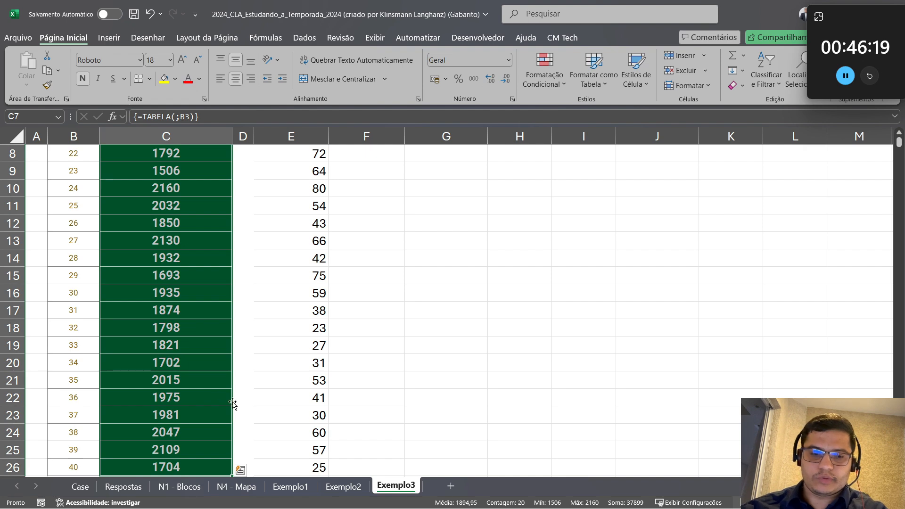
# Set the first question number in Exemplo3's B7 to 41
pyautogui.scroll(-1, 71, 424)
pyautogui.scroll(4, 71, 292)
pyautogui.click(81, 260)
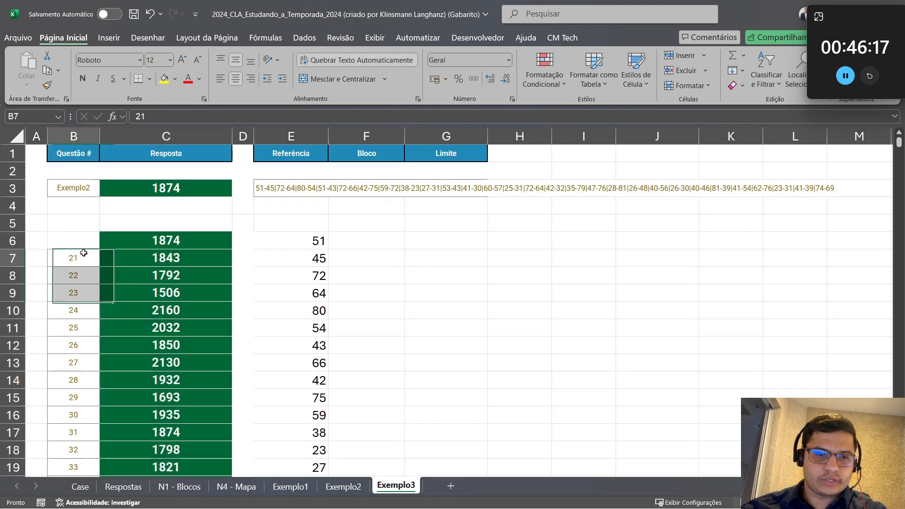
pyautogui.press('BackSpace')
pyautogui.press('BackSpace')
pyautogui.write('41')
pyautogui.press('Return')
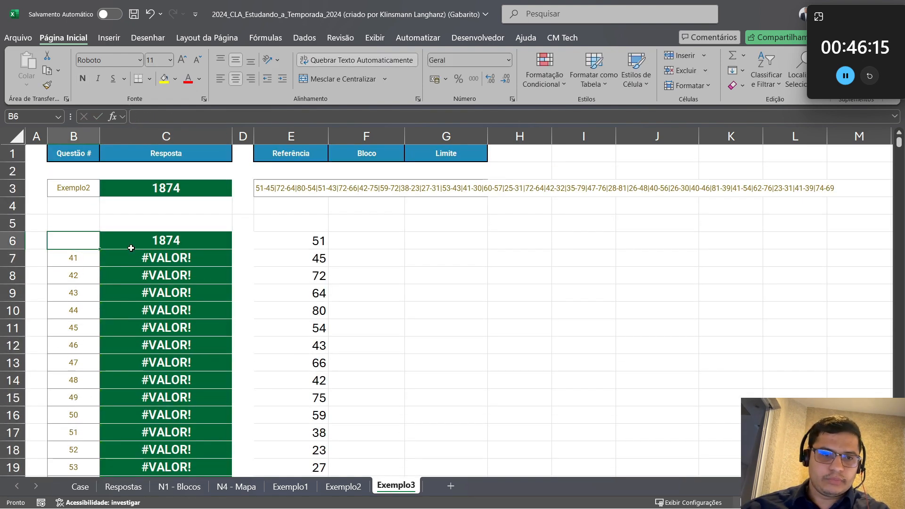
# Change the example reference in B3 to Exemplo3
pyautogui.click(96, 187)
pyautogui.doubleClick(95, 187)
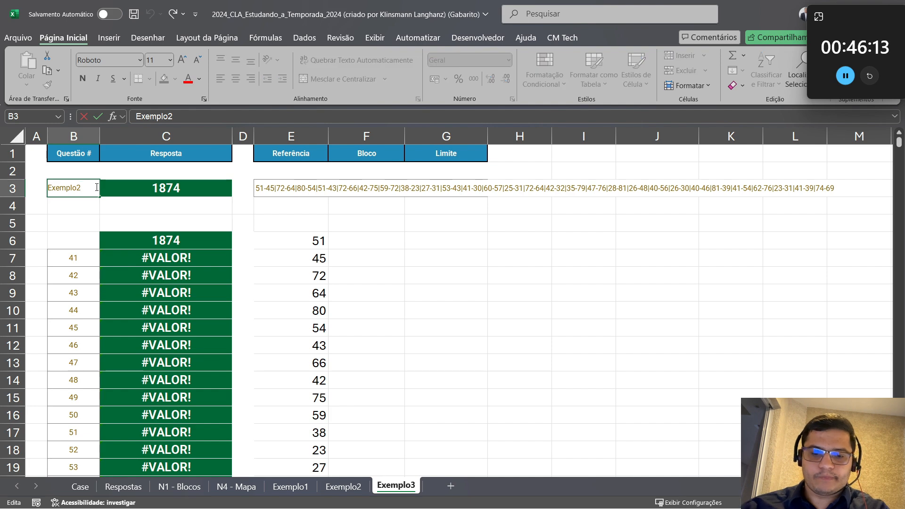
pyautogui.press('BackSpace')
pyautogui.write('3')
pyautogui.press('Return')
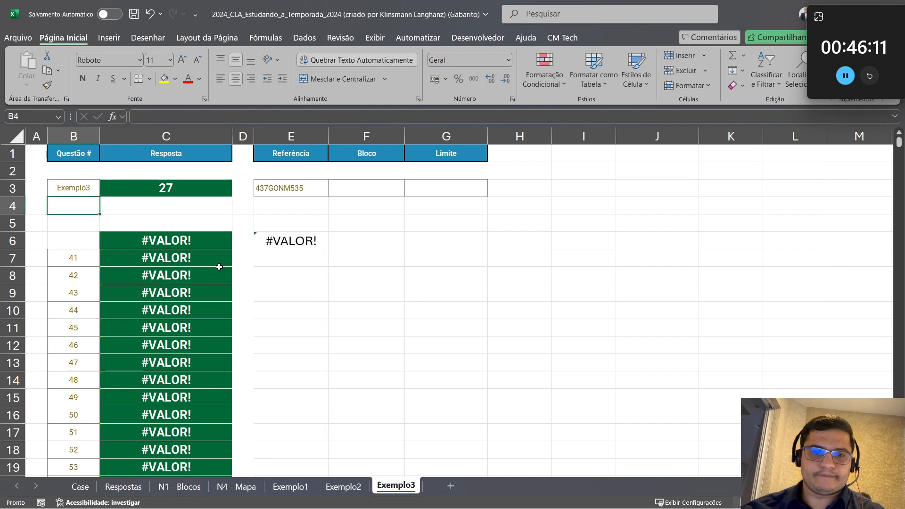
# Delete the leftover Nível 2 formulas from C6 and E6 on the Exemplo3 sheet
pyautogui.click(277, 247)
pyautogui.click(197, 241)
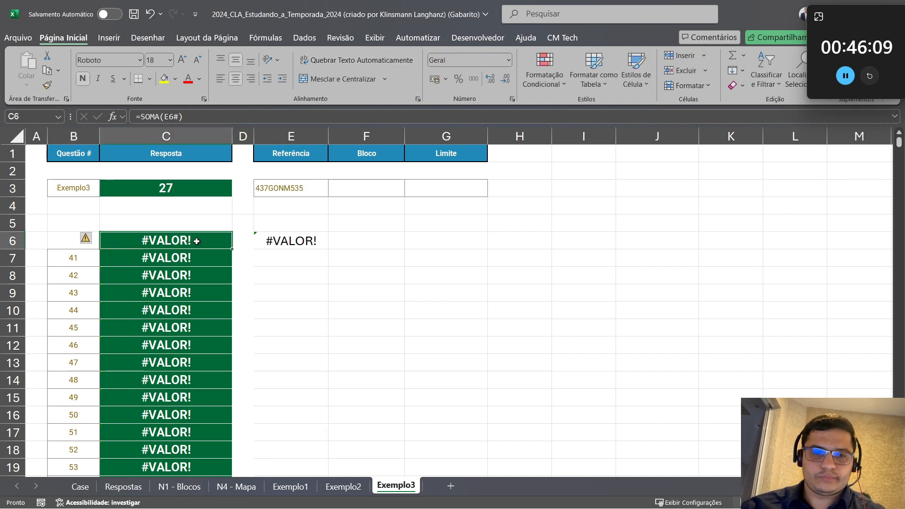
pyautogui.press('Delete')
pyautogui.doubleClick(267, 243)
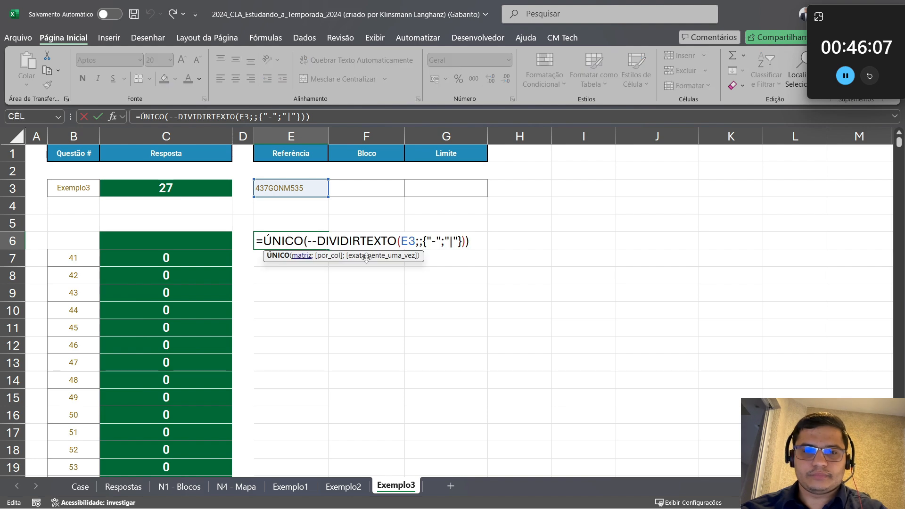
pyautogui.press('Escape')
pyautogui.press('Delete')
# Read the Nível 3 plate rules on the Case sheet and start an EXT.TEXTO formula in Exemplo3's E6 with E3 as the text
pyautogui.click(80, 486)
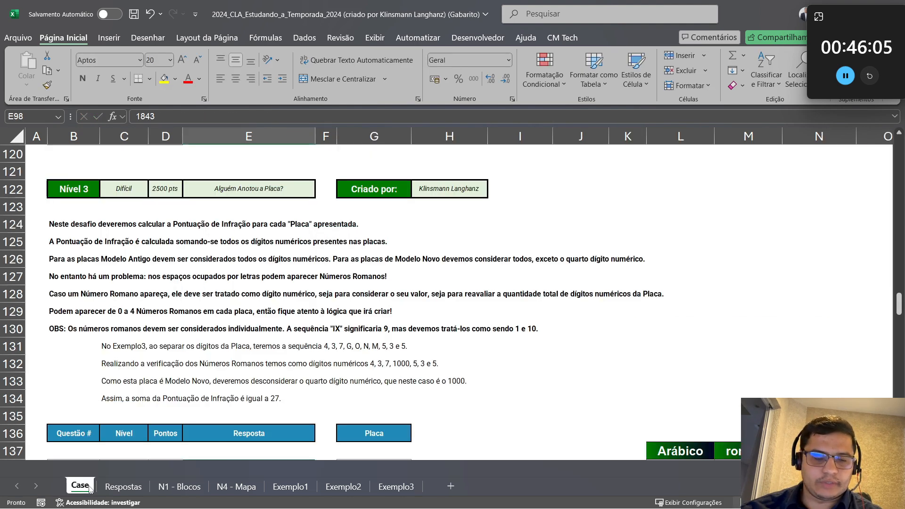
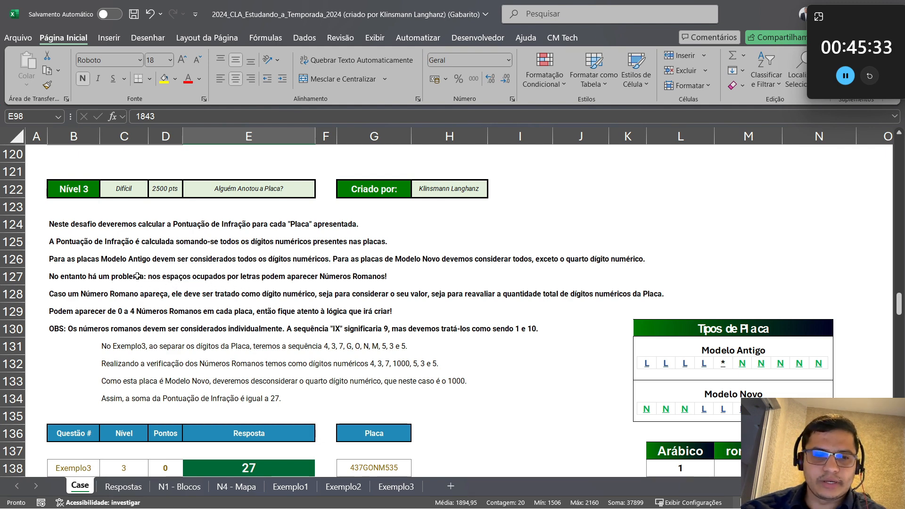
pyautogui.scroll(-1, 151, 283)
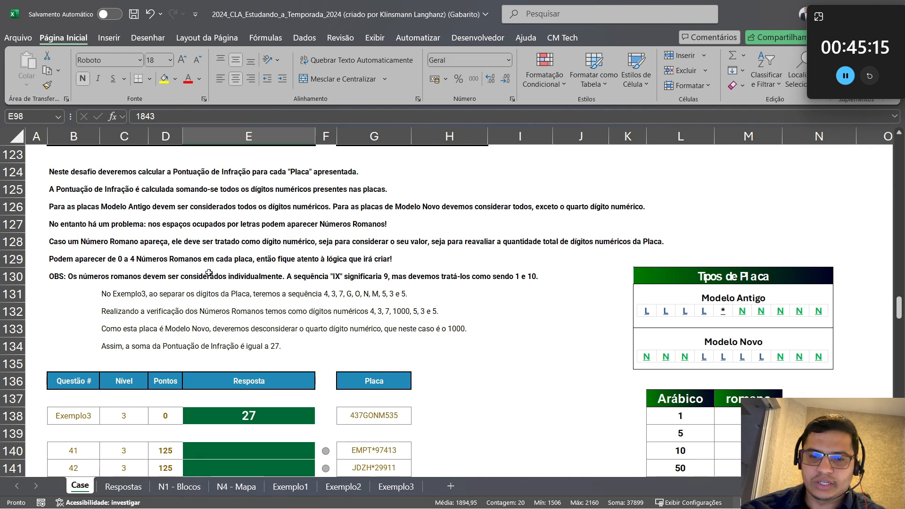
pyautogui.scroll(-1, 170, 261)
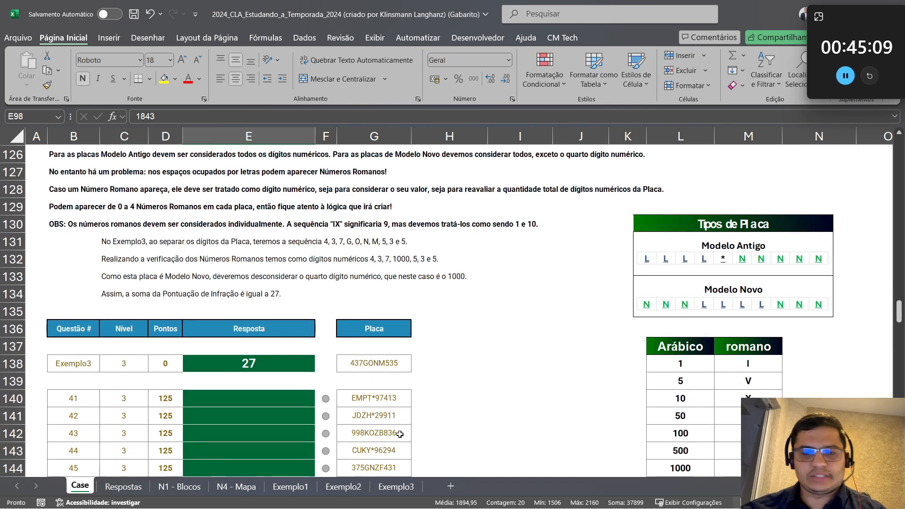
pyautogui.click(396, 486)
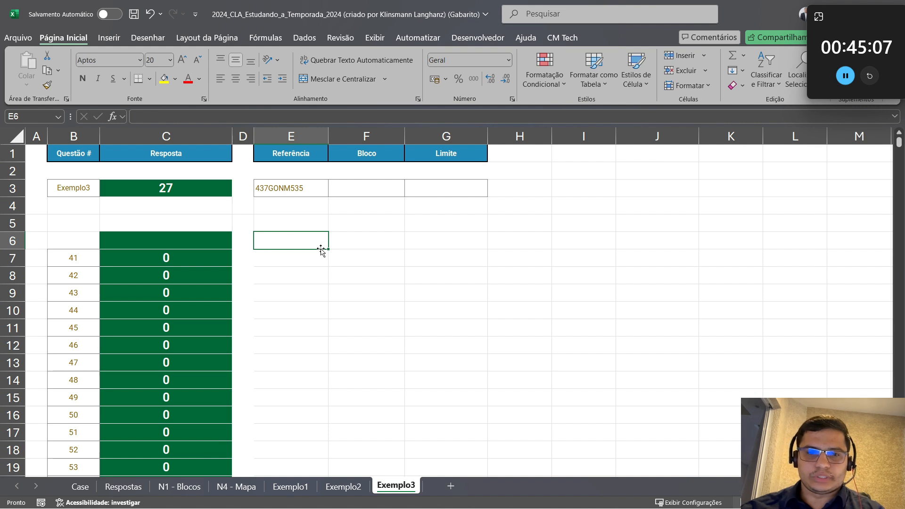
pyautogui.write('=EXT.TEXTO(')
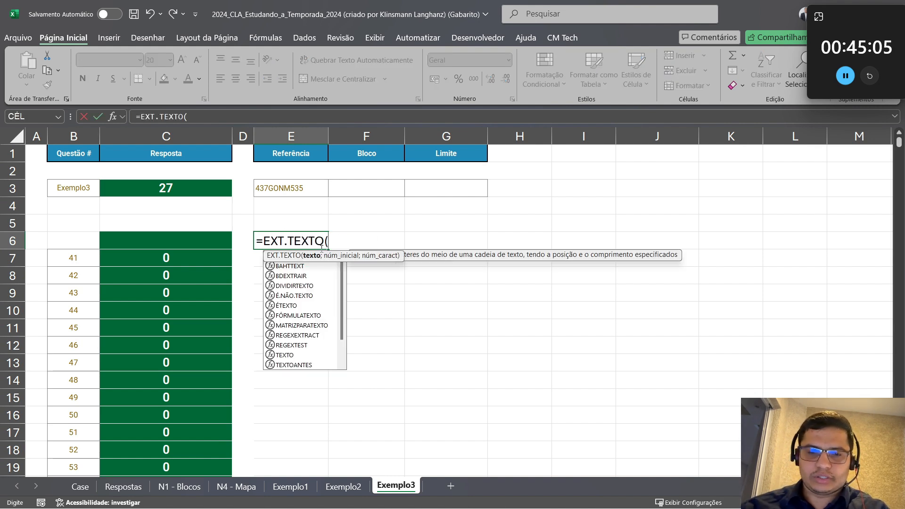
pyautogui.click(314, 187)
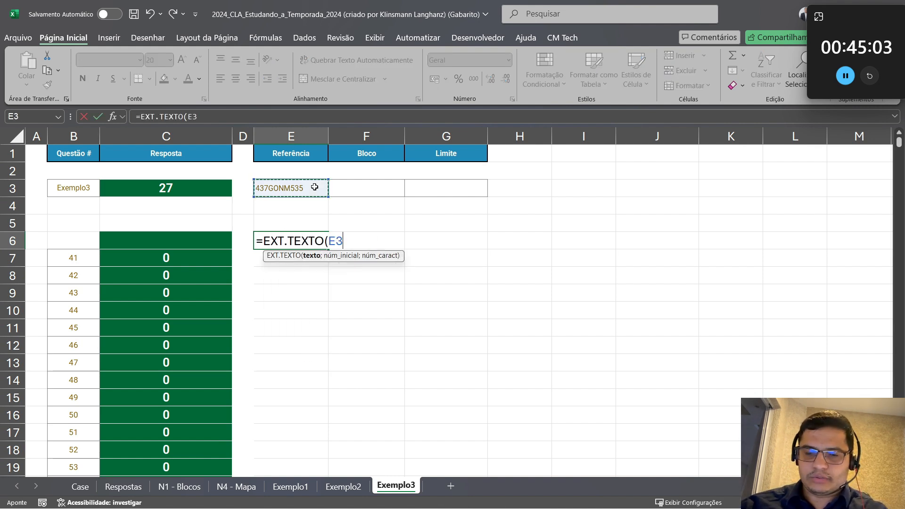
pyautogui.write(';')
pyautogui.click(314, 187)
pyautogui.write('EQ')
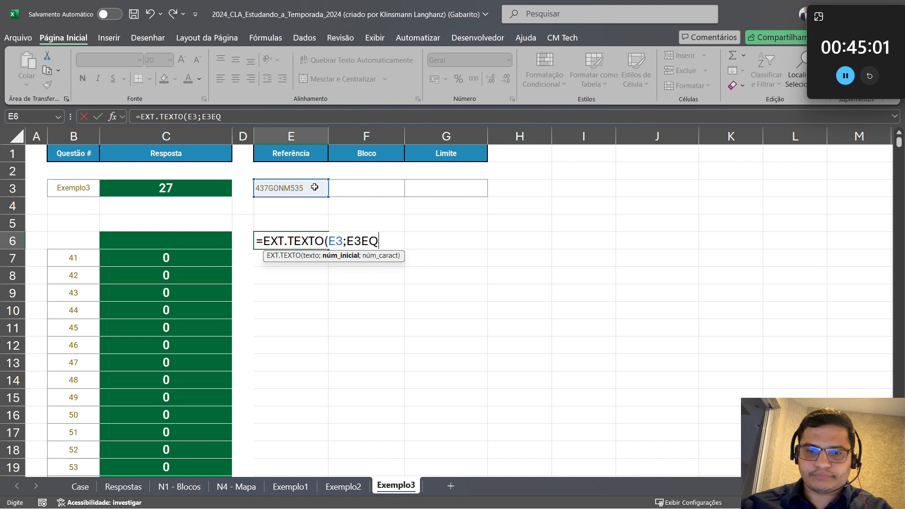
pyautogui.press('BackSpace')
pyautogui.press('BackSpace')
pyautogui.press('BackSpace')
pyautogui.press('BackSpace')
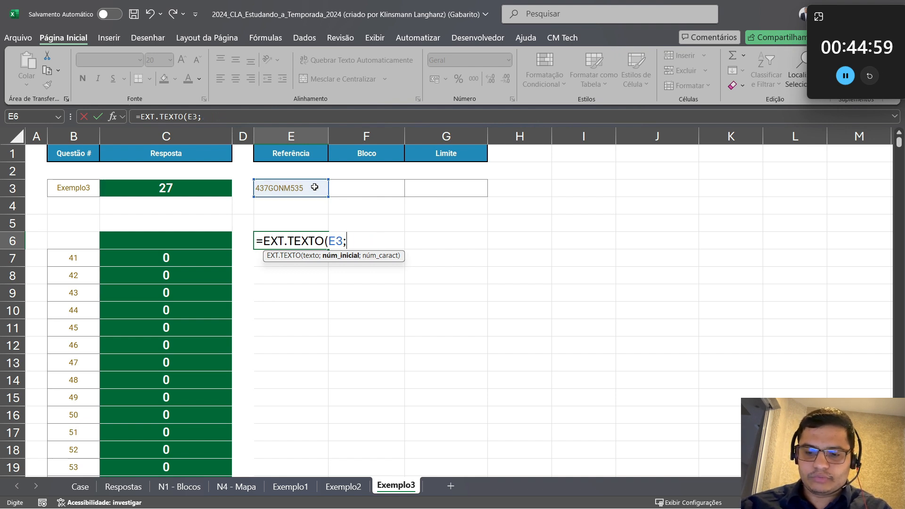
# Complete the E6 formula to split the plate into single characters: =EXT.TEXTO(E3;SEQUÊNCIA(NÚM.CARACT(E3));1)
pyautogui.write('SEQ')
pyautogui.press('Tab')
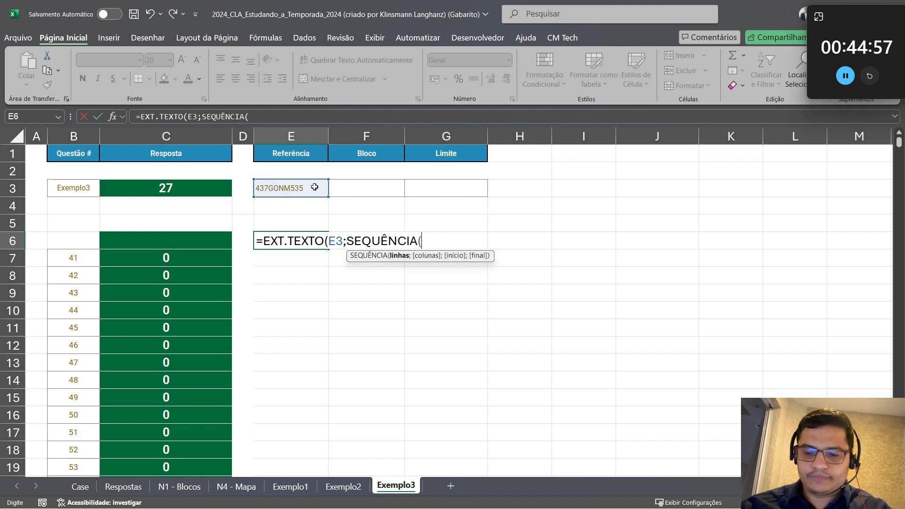
pyautogui.write('NÚM')
pyautogui.press('Tab')
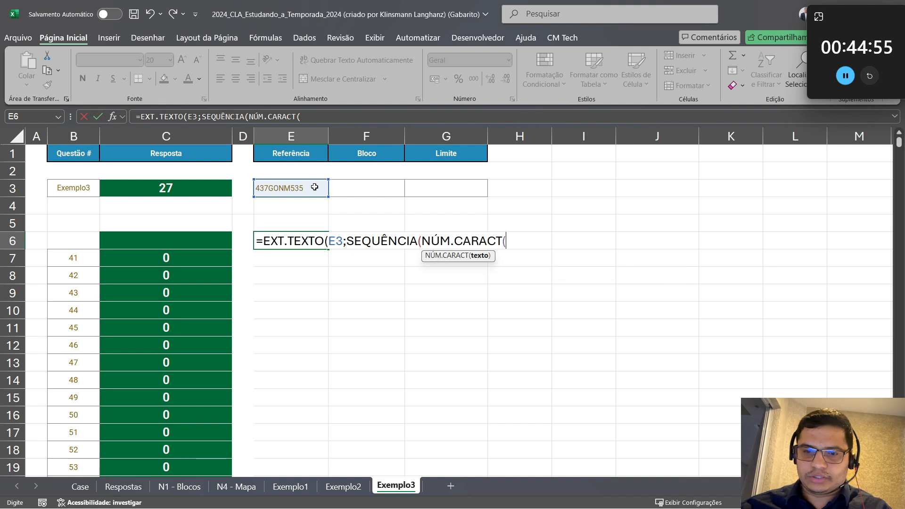
pyautogui.click(307, 184)
pyautogui.write('));1')
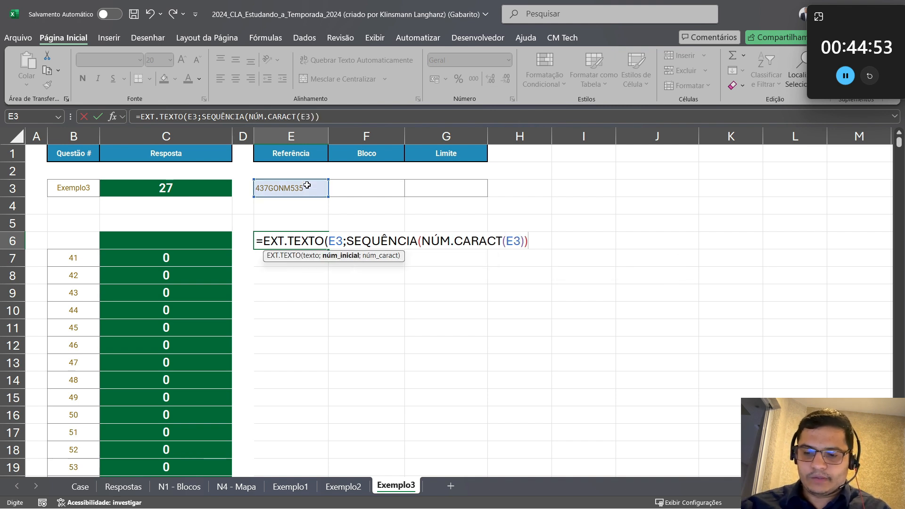
pyautogui.write(')')
pyautogui.press('Return')
pyautogui.press('Up')
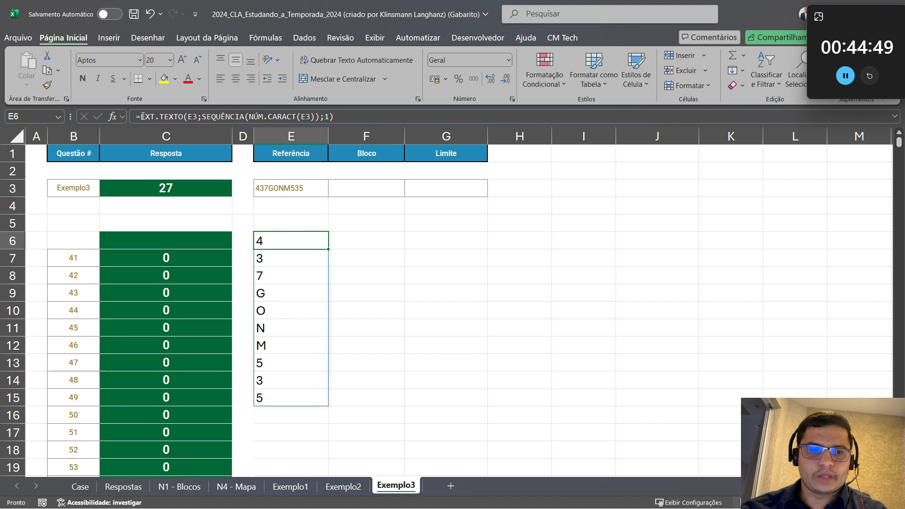
# Wrap the E6 character-split formula in a LET function that stores the split as X
pyautogui.click(206, 119)
pyautogui.write('LEXT')
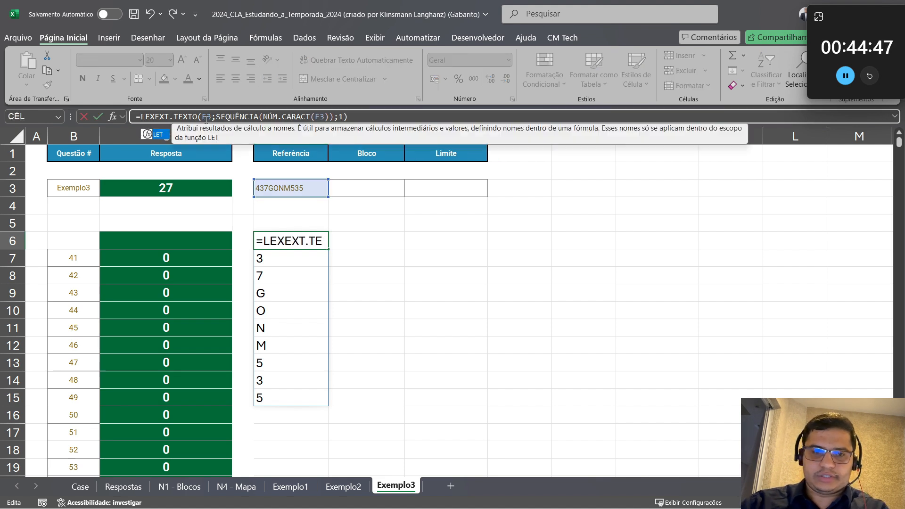
pyautogui.press('BackSpace')
pyautogui.press('BackSpace')
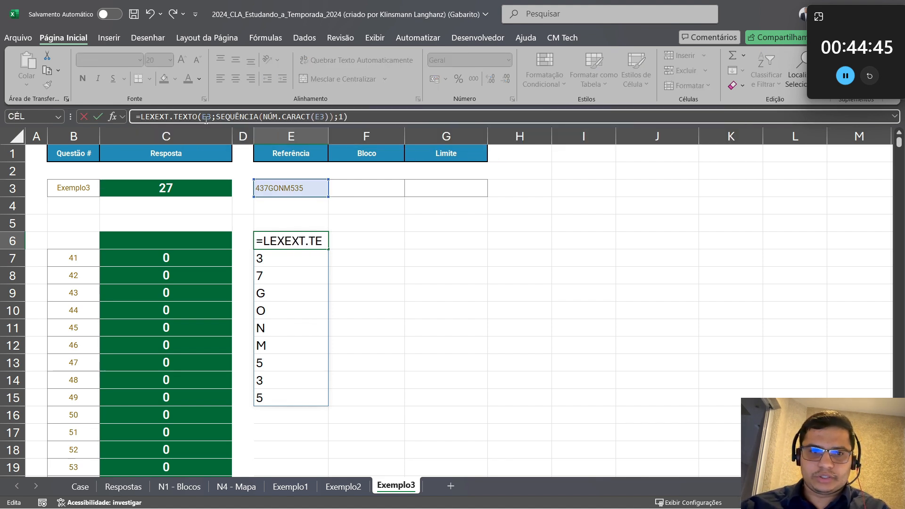
pyautogui.write('T')
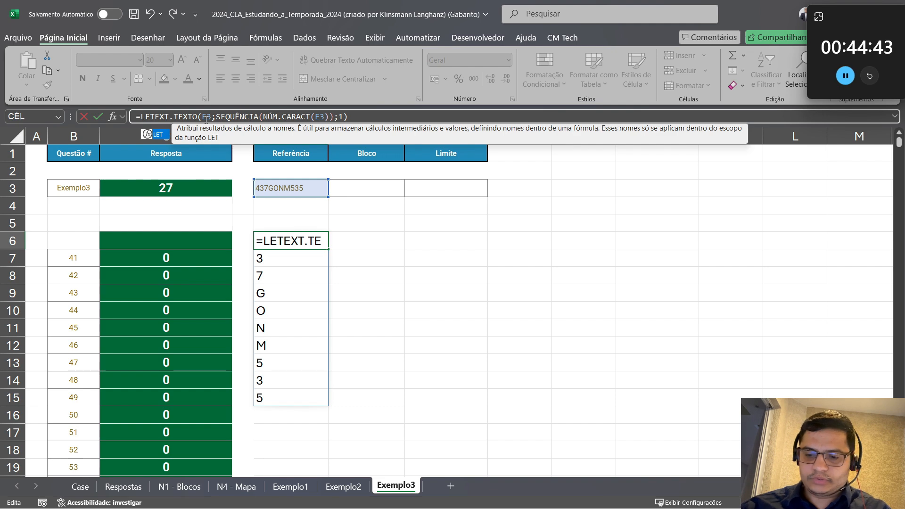
pyautogui.write('(X;')
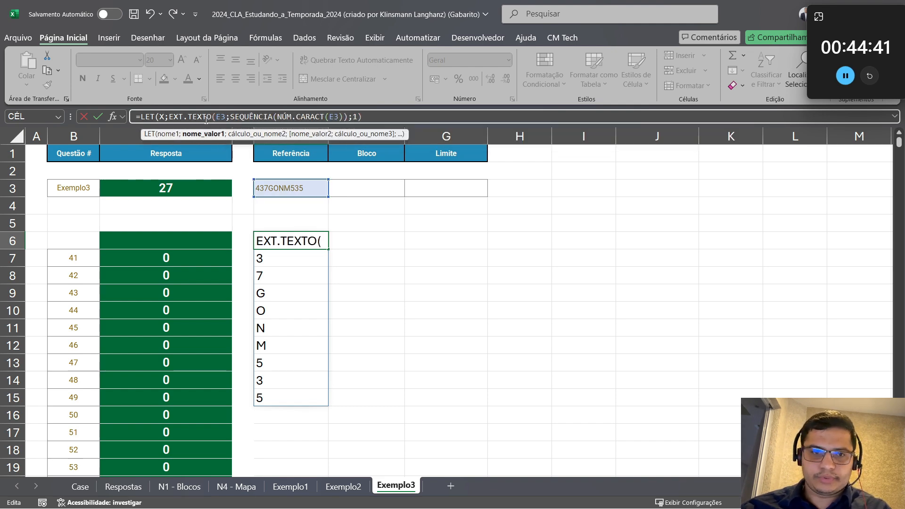
pyautogui.click(380, 120)
pyautogui.write(';')
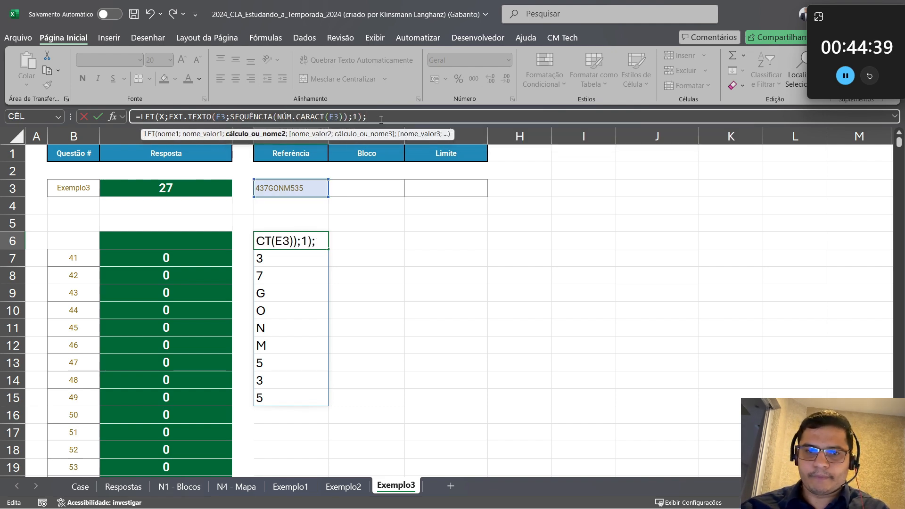
# Add a PROCX to the LET that looks up X in Case!$M$138:$M$144 and returns Case!$L$138:$L$144
pyautogui.write('PROCX(')
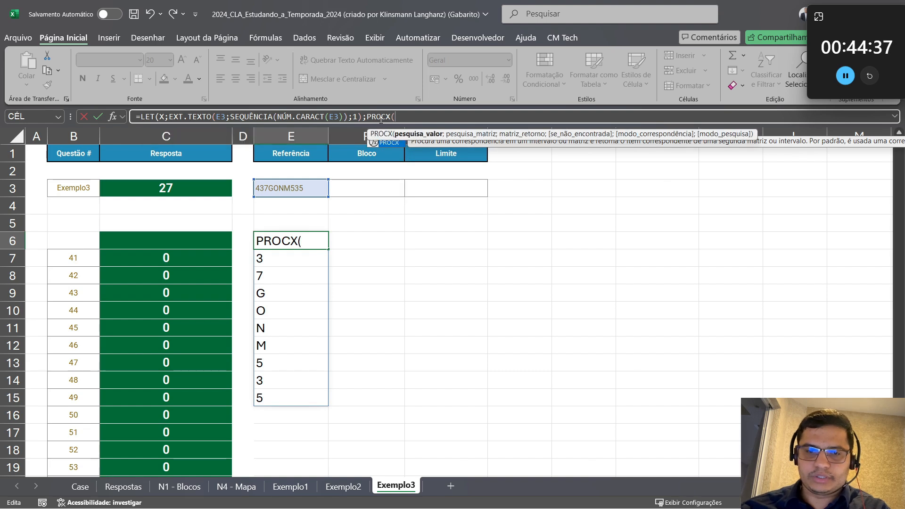
pyautogui.write('X;')
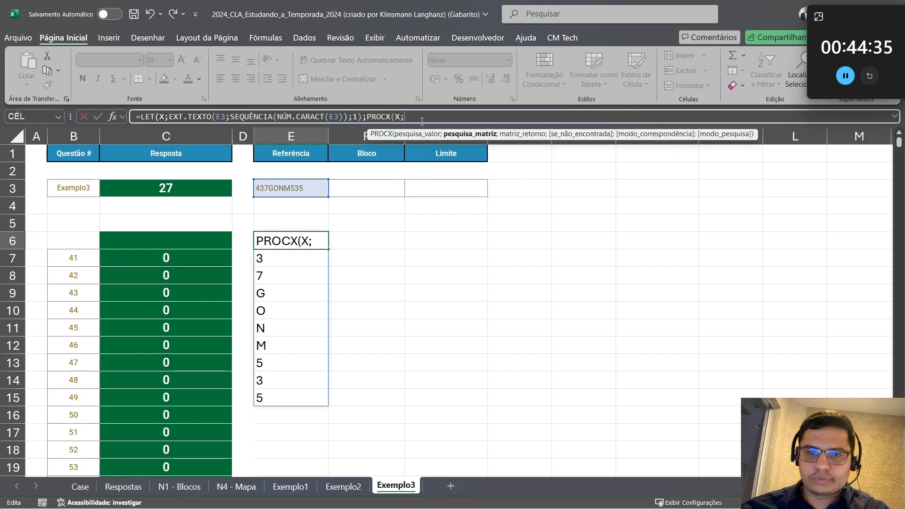
pyautogui.click(80, 486)
pyautogui.scroll(-2, 738, 293)
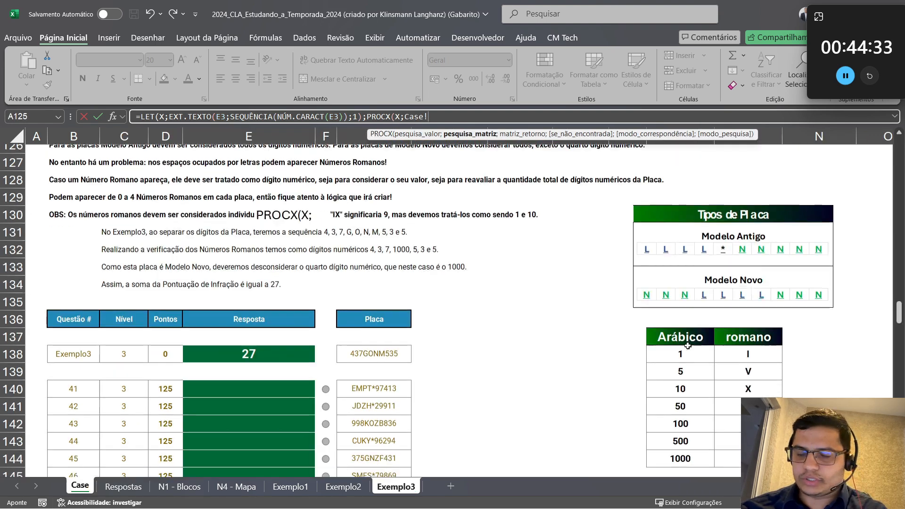
pyautogui.moveTo(740, 276); pyautogui.dragTo(758, 376)
pyautogui.press('F4')
pyautogui.write(';')
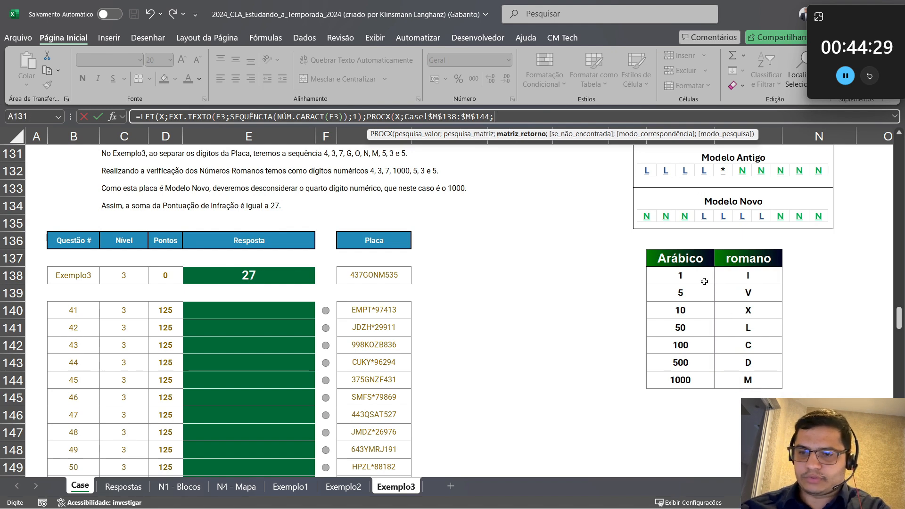
pyautogui.moveTo(704, 281); pyautogui.dragTo(700, 377)
pyautogui.press('F4')
pyautogui.write(')')
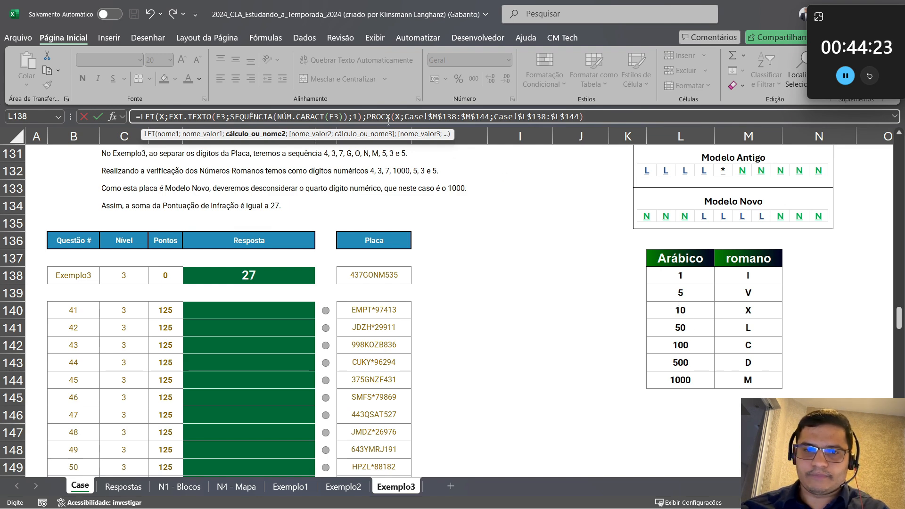
# Wrap the PROCX in SEERRO with X as the fallback value and commit the completed E6 formula
pyautogui.click(368, 116)
pyautogui.write('SEERRO(')
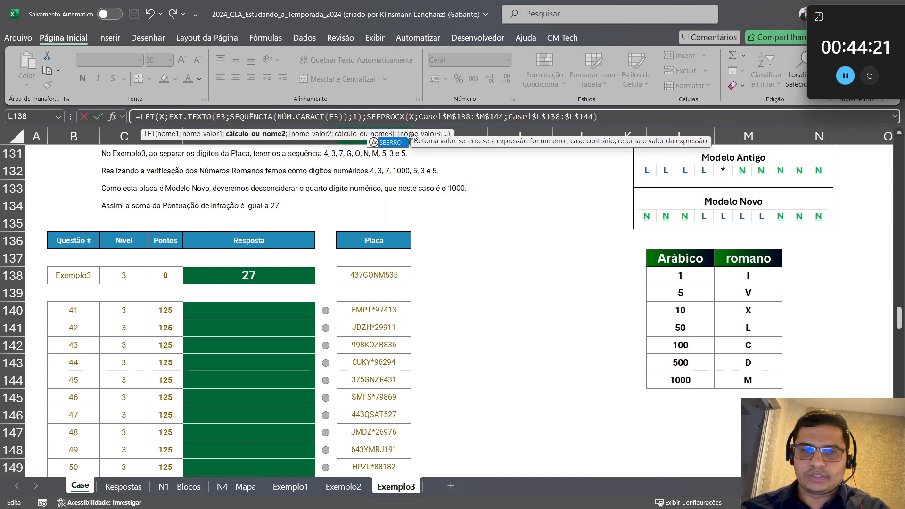
pyautogui.click(631, 116)
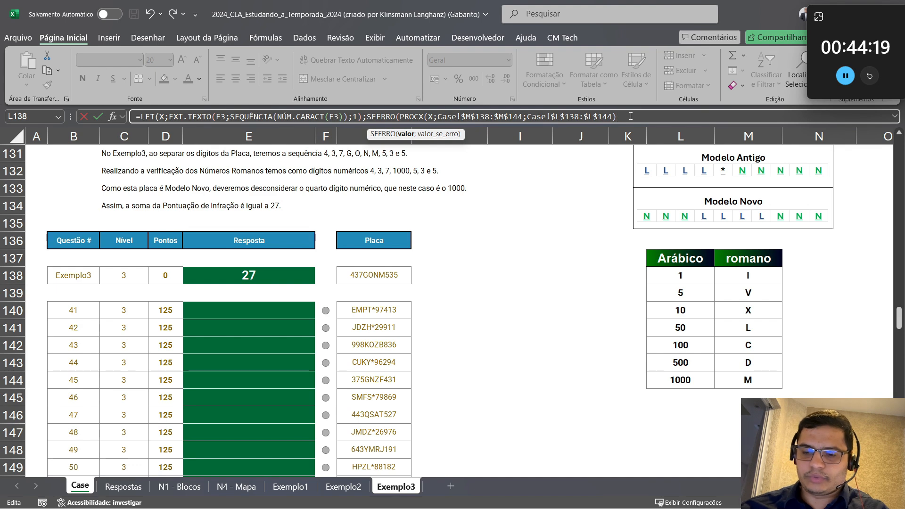
pyautogui.write(';X)')
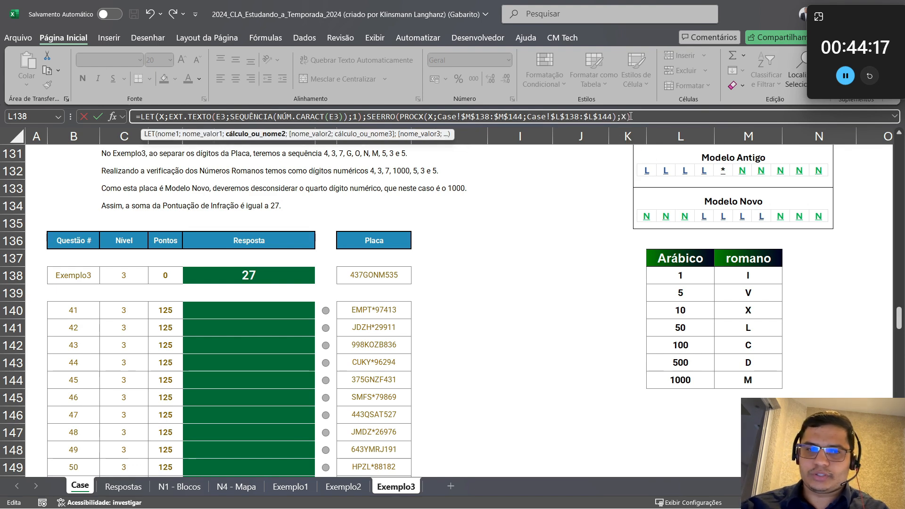
pyautogui.press('Return')
pyautogui.press('Return')
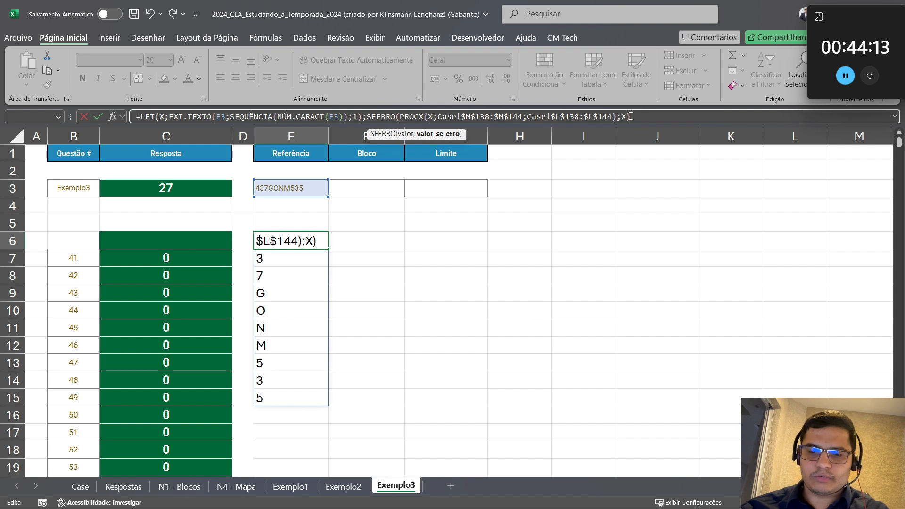
pyautogui.write(')')
pyautogui.press('Return')
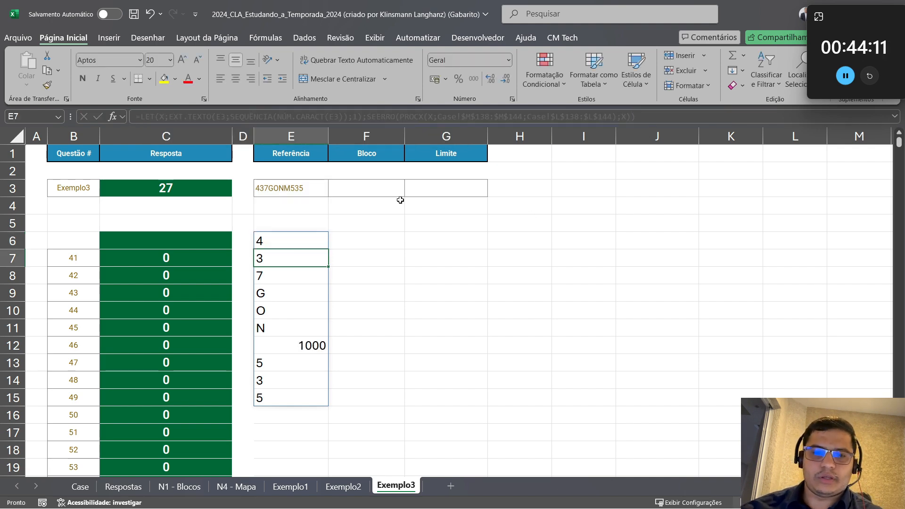
# Put a double minus (--) before SEERRO in the E6 formula to convert the characters to numbers
pyautogui.click(285, 237)
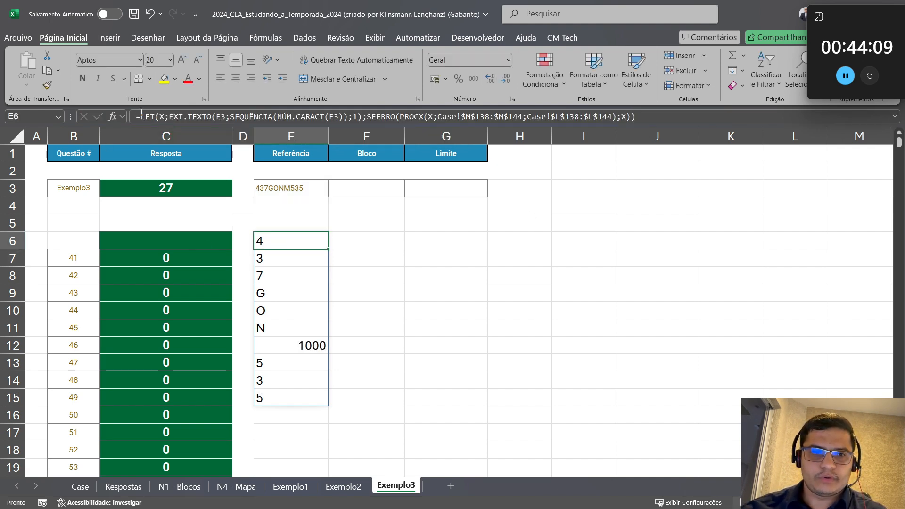
pyautogui.click(191, 119)
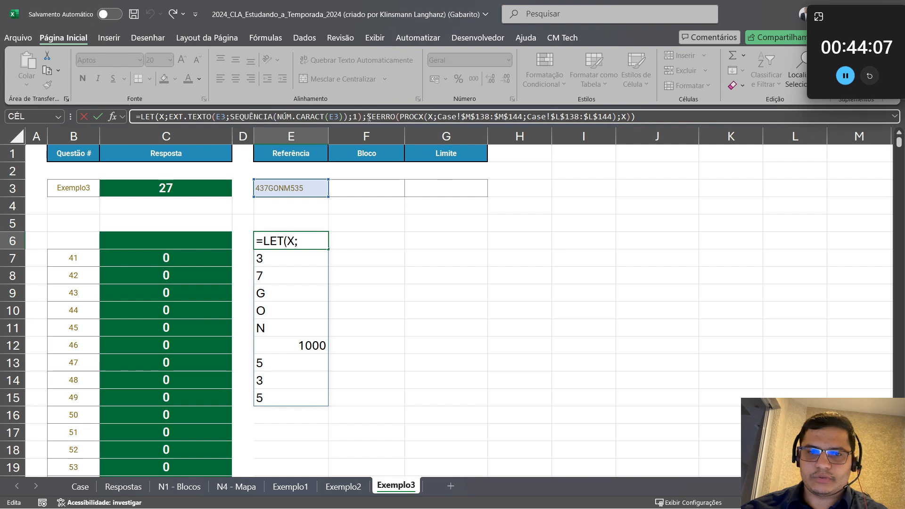
pyautogui.write('-')
pyautogui.write('-')
pyautogui.hotkey('ctrl', 'Return')
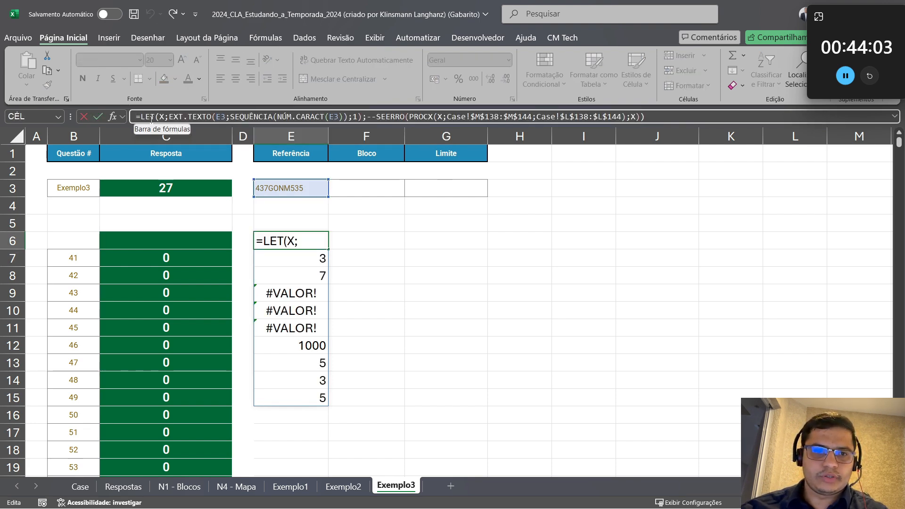
# Wrap the whole E6 formula in PARACOL with the ignore argument set to 3
pyautogui.write('PARA')
pyautogui.doubleClick(184, 135)
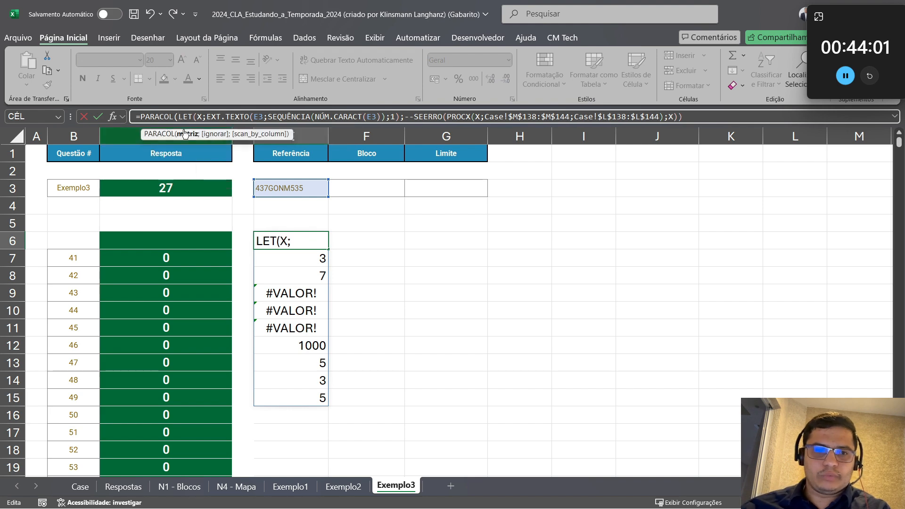
pyautogui.click(706, 117)
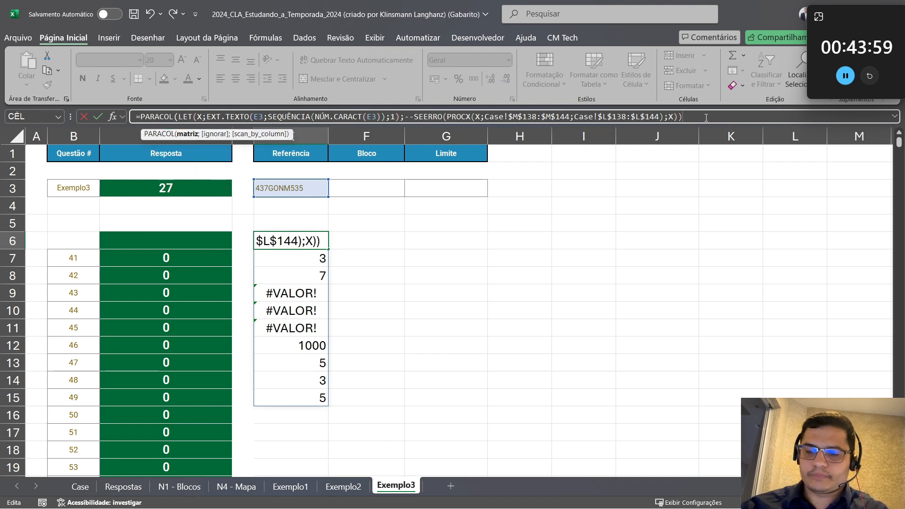
pyautogui.write(';3)')
pyautogui.press('Return')
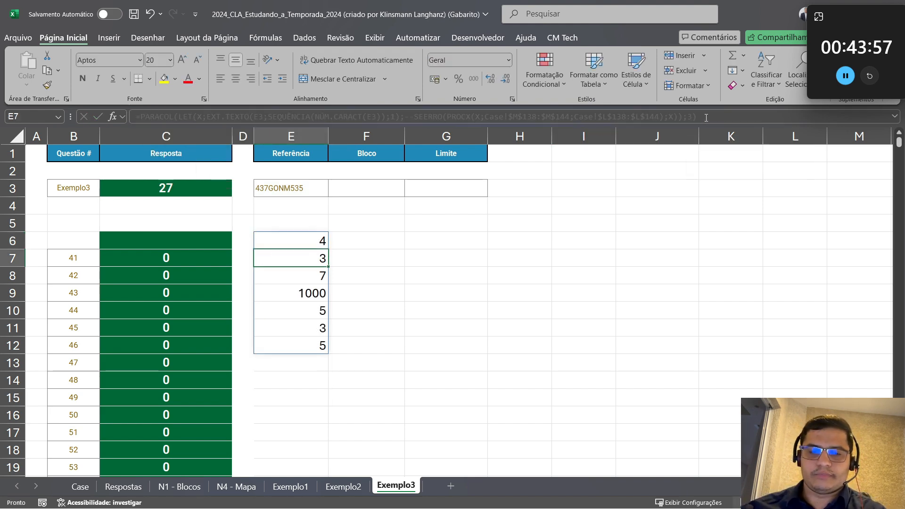
# Enter =SEQUÊNCIA(CONT.NÚM(E6#)) in F6 to number the extracted digits
pyautogui.click(341, 240)
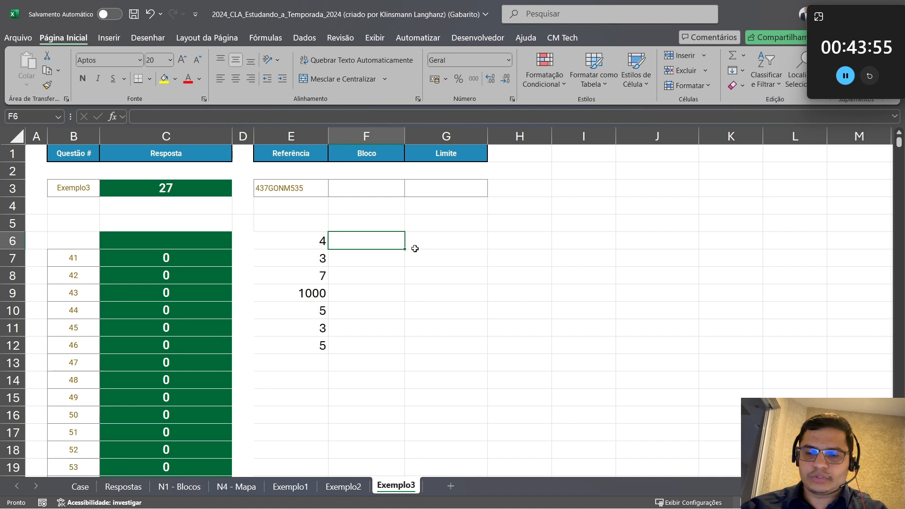
pyautogui.write('=SEQ')
pyautogui.press('Tab')
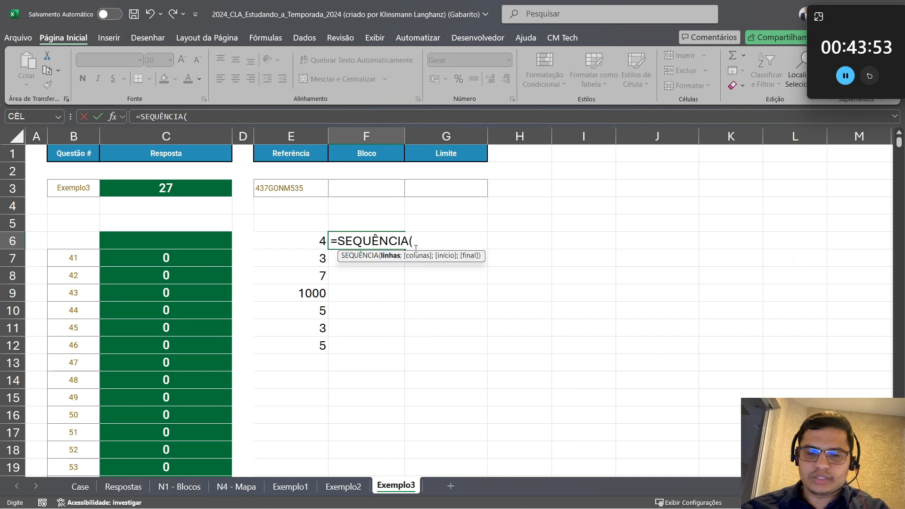
pyautogui.write('ÚM')
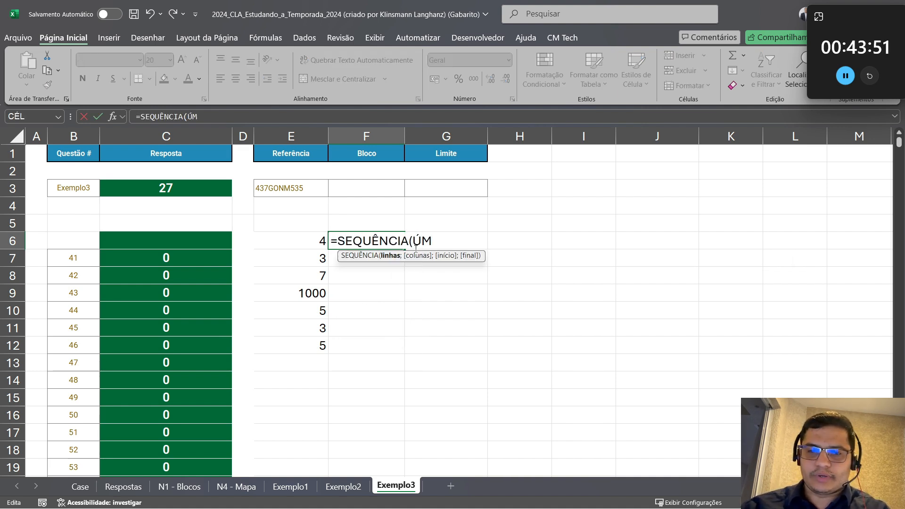
pyautogui.press('BackSpace')
pyautogui.press('BackSpace')
pyautogui.write('NÚM')
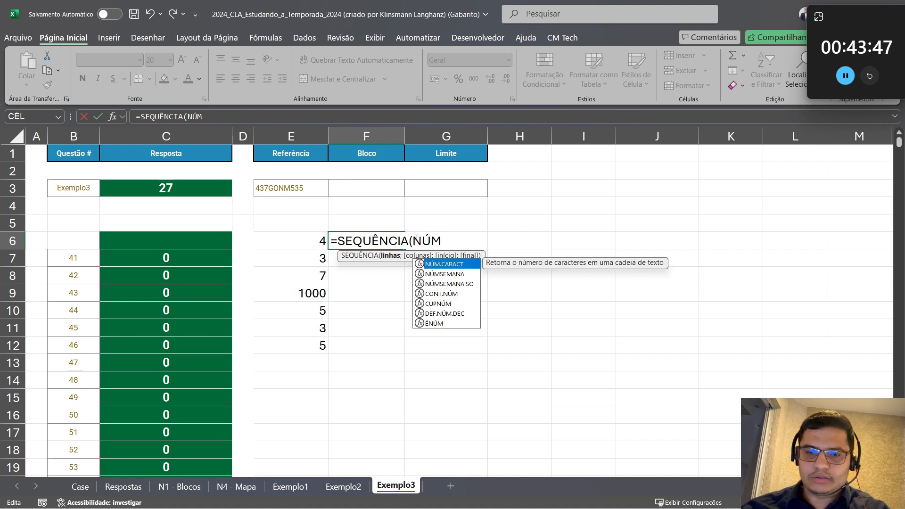
pyautogui.doubleClick(417, 241)
pyautogui.write('CON')
pyautogui.press('Down')
pyautogui.press('Down')
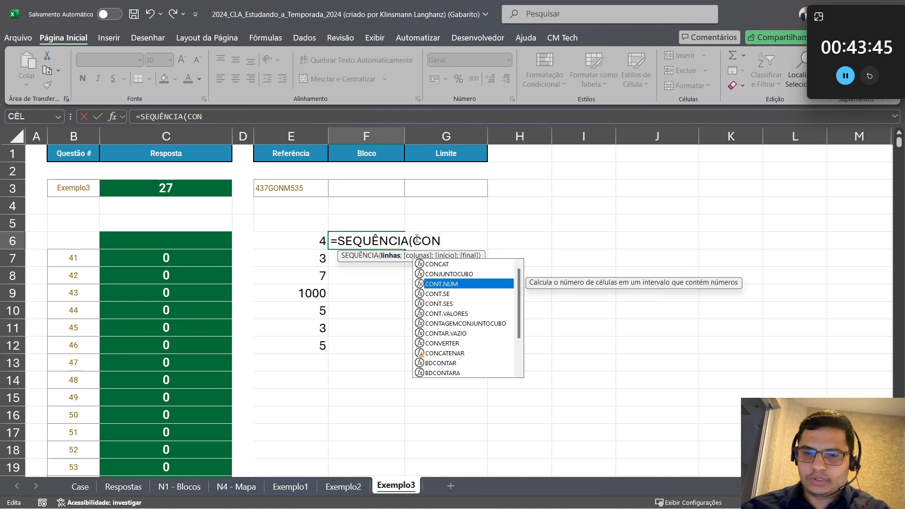
pyautogui.press('Tab')
pyautogui.click(298, 241)
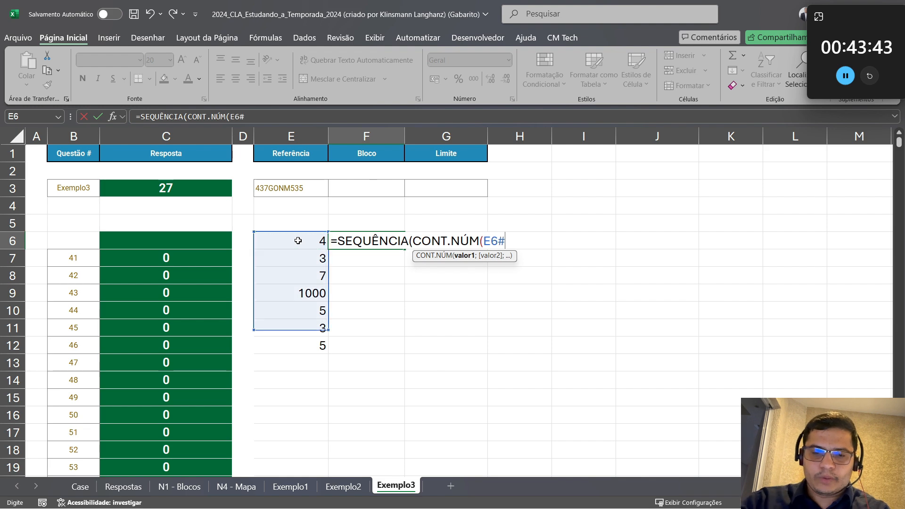
pyautogui.press('Return')
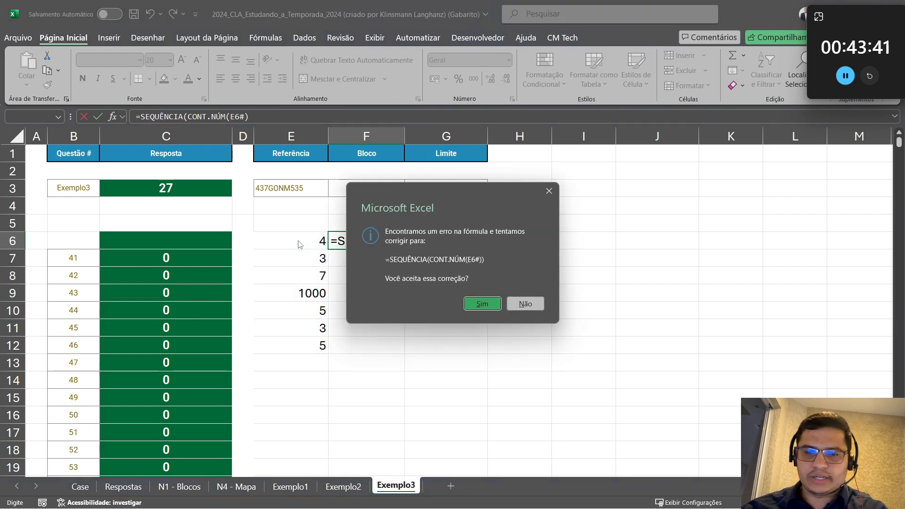
pyautogui.press('Return')
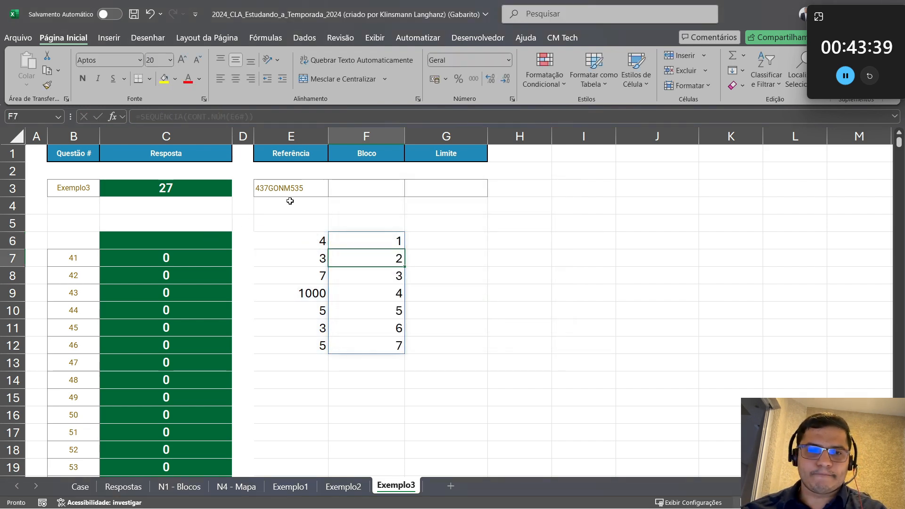
# Enter =SUBSTITUIR(E3;"*";"") in F3 to strip the asterisk from the plate
pyautogui.click(344, 190)
pyautogui.click(310, 189)
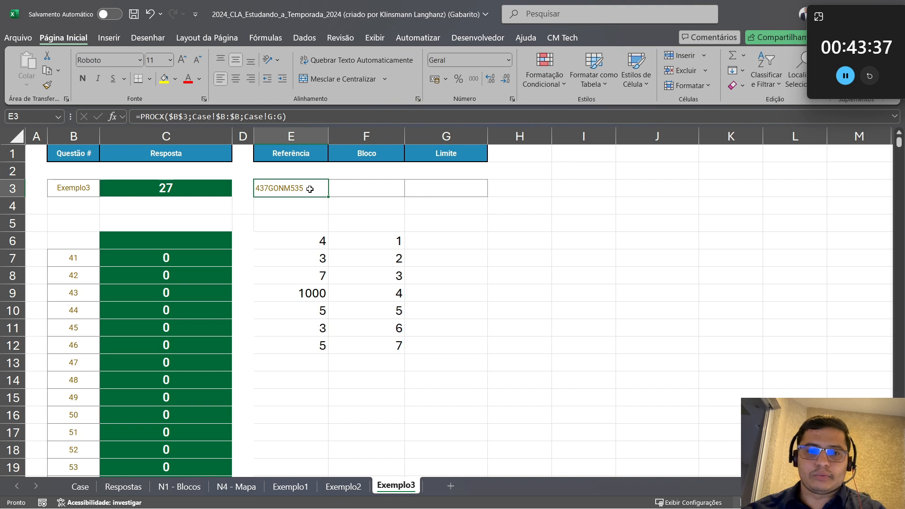
pyautogui.click(361, 196)
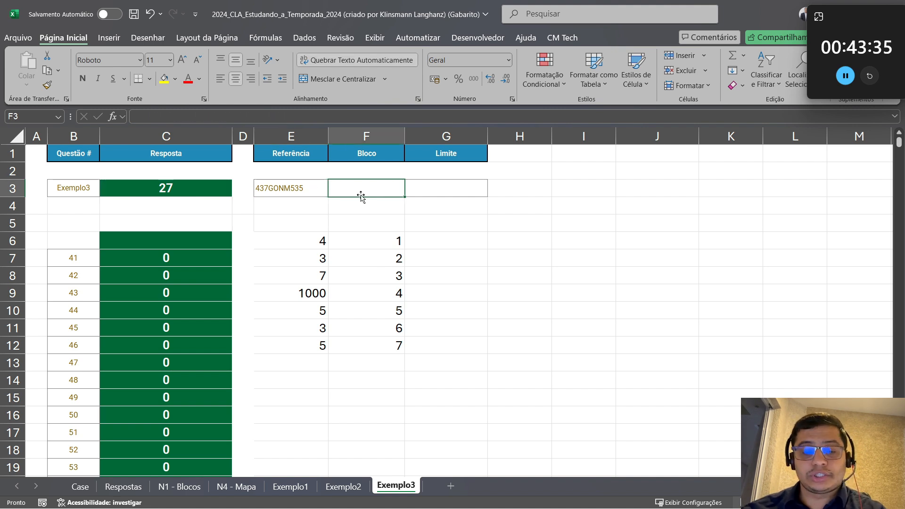
pyautogui.write('=')
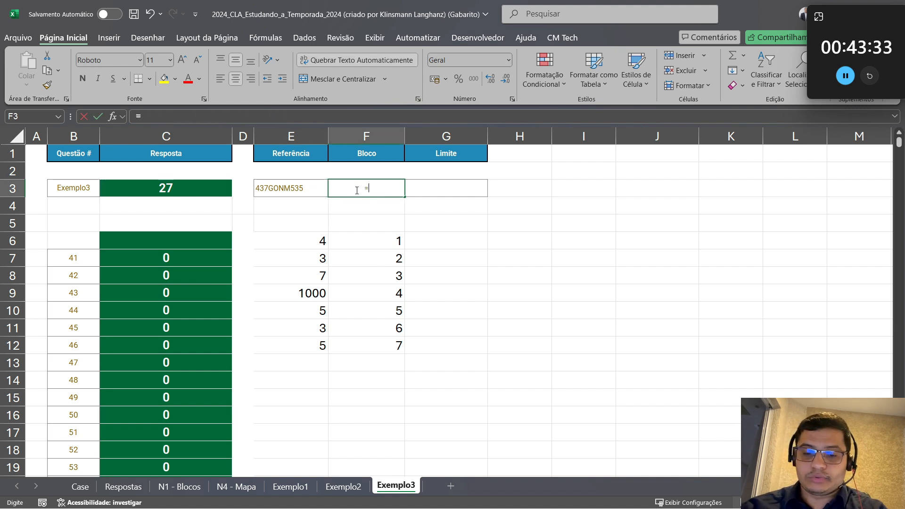
pyautogui.write('SUBSTITUIR(')
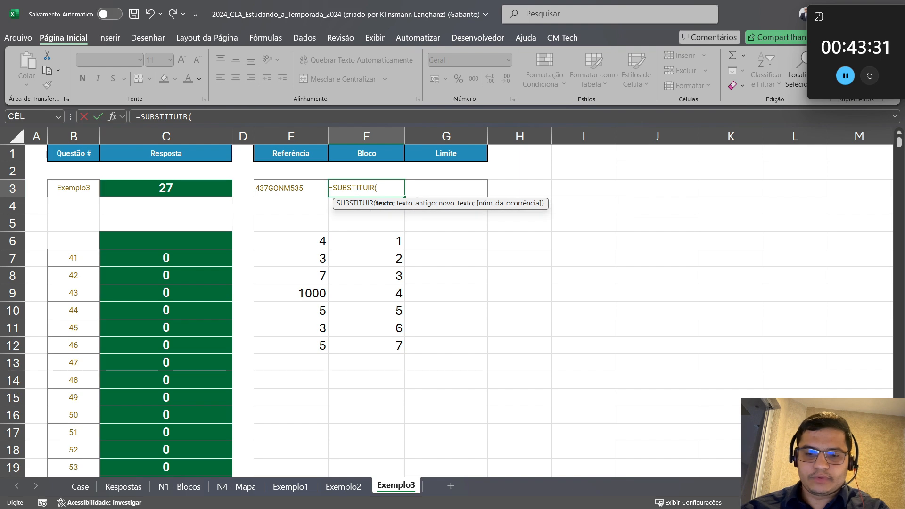
pyautogui.write('"*";"')
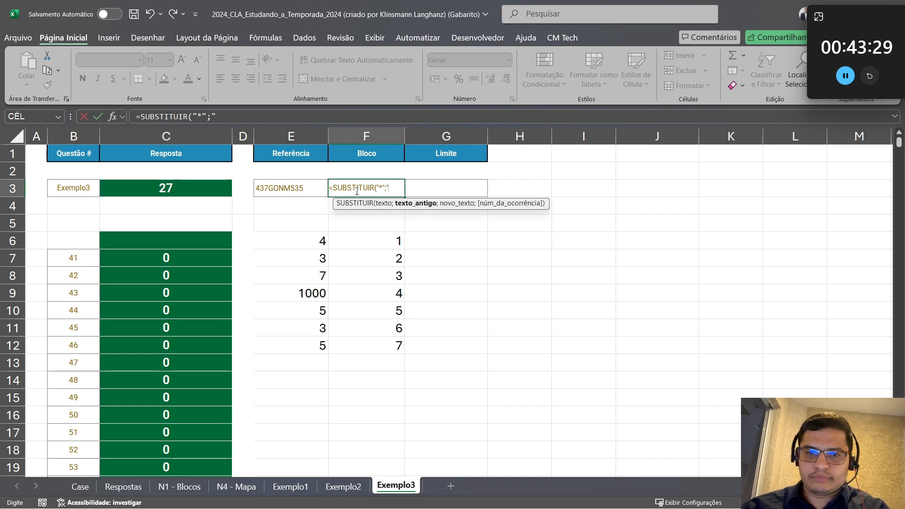
pyautogui.press('BackSpace')
pyautogui.write(';""')
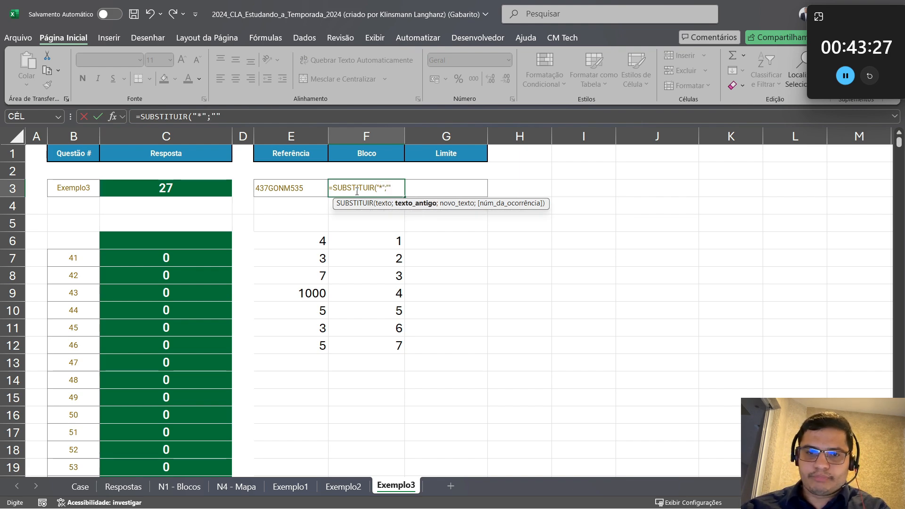
pyautogui.click(378, 186)
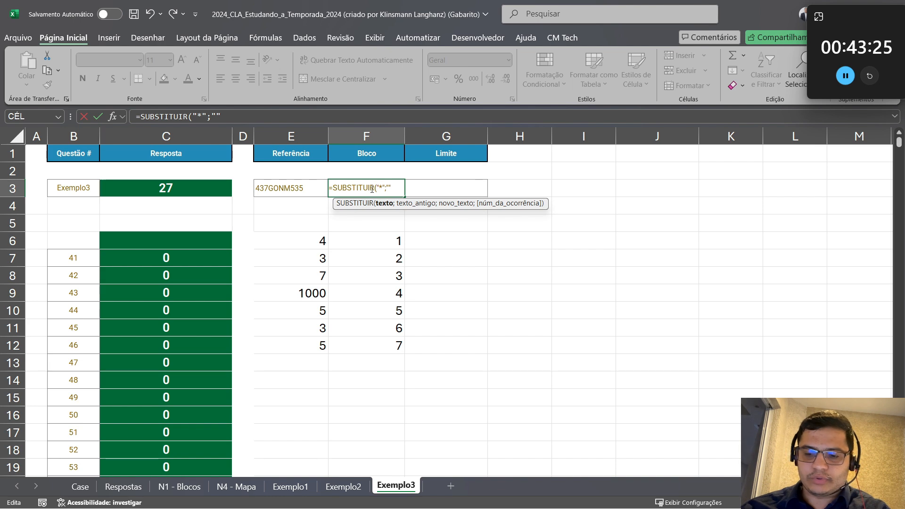
pyautogui.write(';')
pyautogui.press('Left')
pyautogui.click(309, 188)
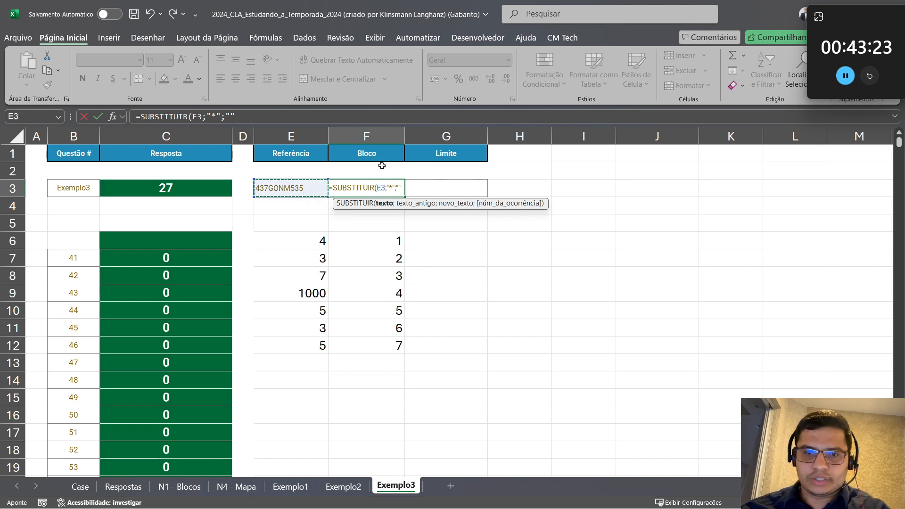
pyautogui.press('Return')
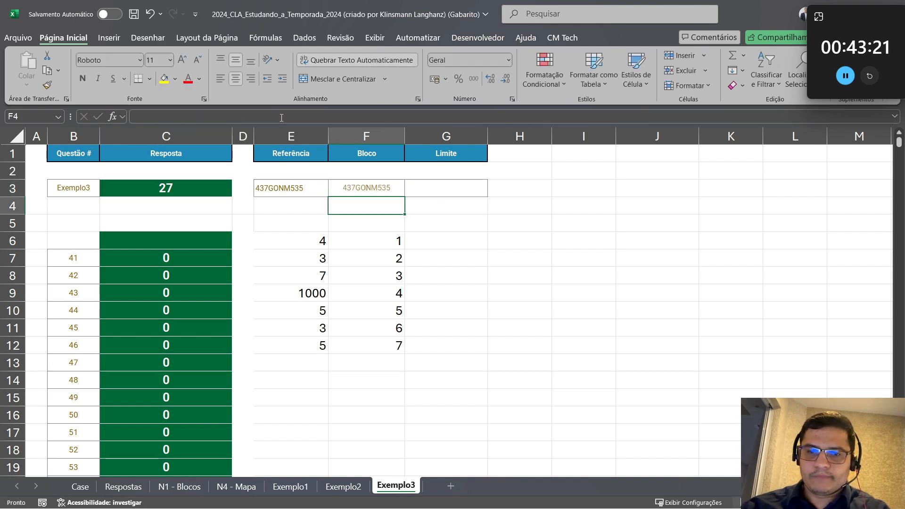
# Extend the F3 formula with =E3 so it tests whether the plate contains no asterisk
pyautogui.press('Up')
pyautogui.click(269, 118)
pyautogui.write('=SUBSTITUIR(E3;"*";"")=')
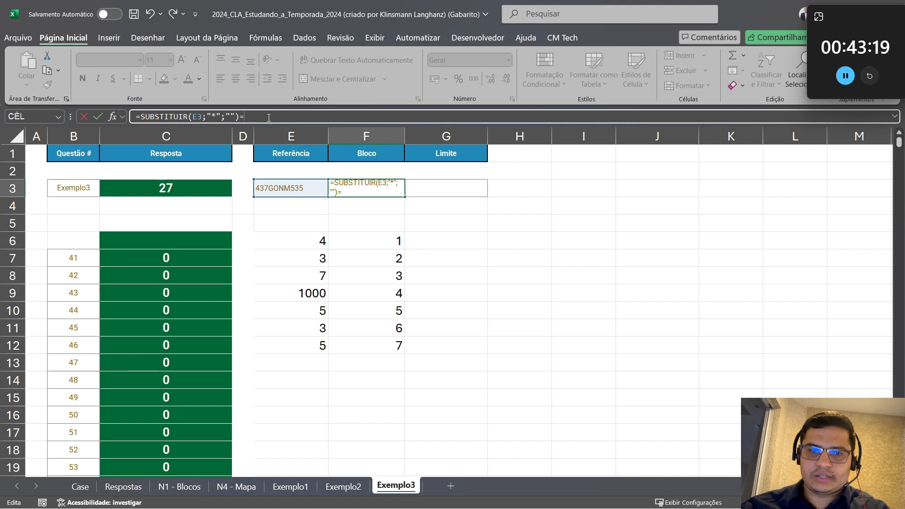
pyautogui.click(285, 188)
pyautogui.press('Return')
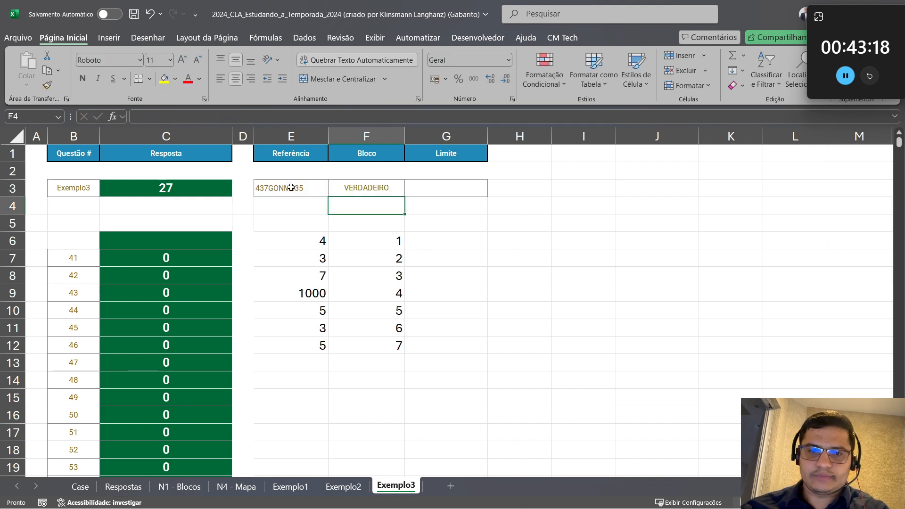
# Rename the F1 header from Bloco as Novo
pyautogui.click(380, 157)
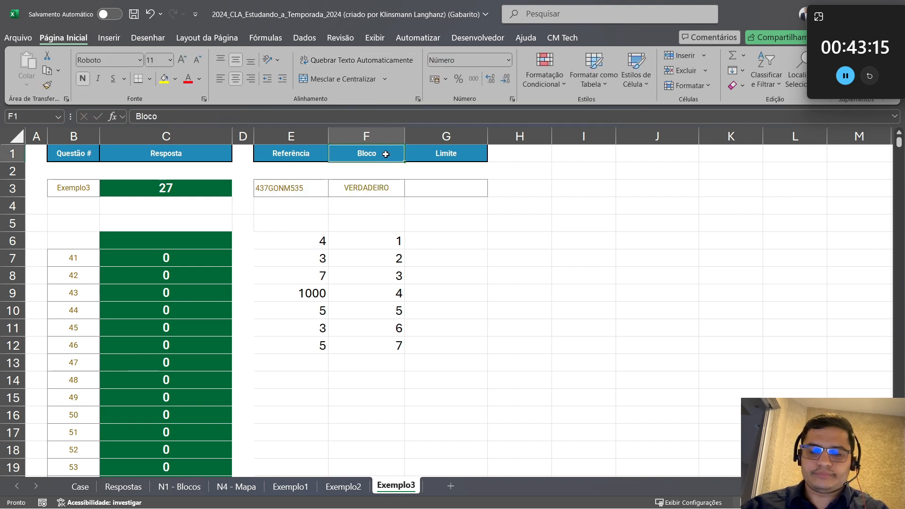
pyautogui.write('Novo')
pyautogui.press('Return')
pyautogui.click(387, 158)
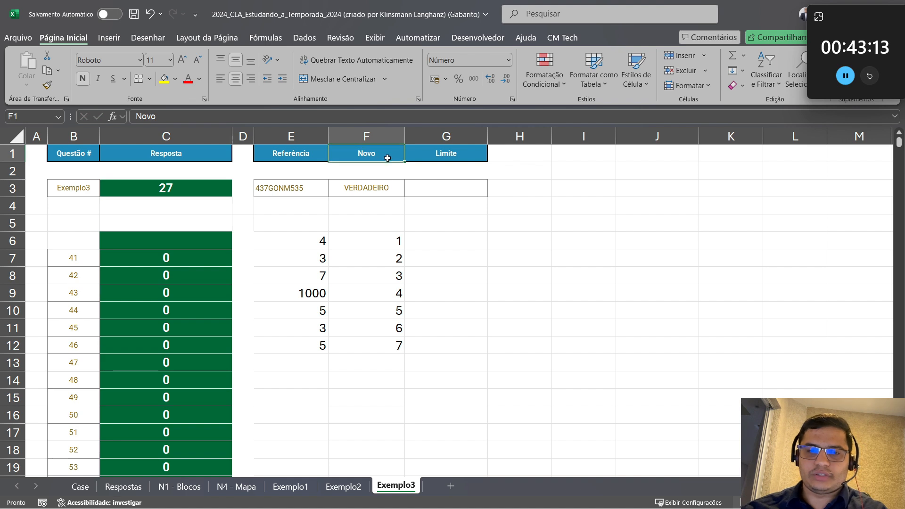
# Clear the Limite column's contents and formatting in G1:G3 by copying a blank cell over them
pyautogui.click(533, 151)
pyautogui.hotkey('ctrl', 'c')
pyautogui.press('Left')
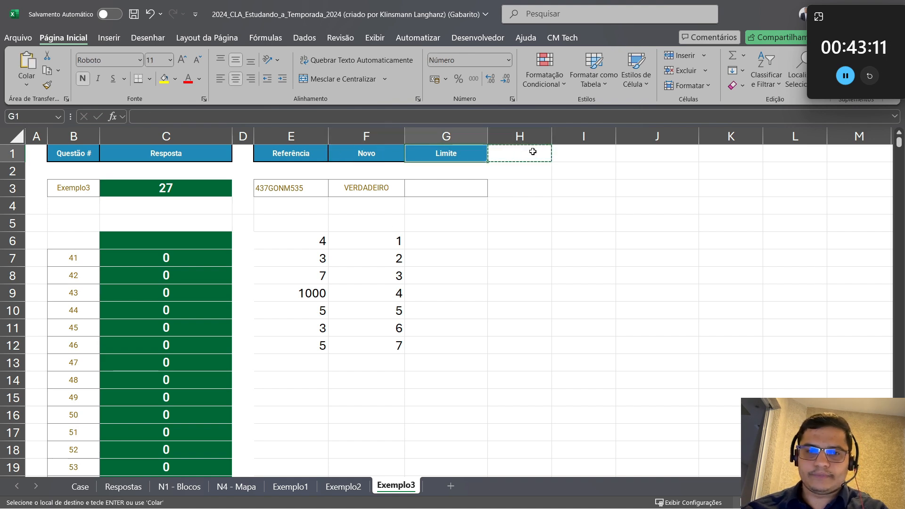
pyautogui.hotkey('shift', 'Down')
pyautogui.hotkey('shift', 'Down')
pyautogui.press('Return')
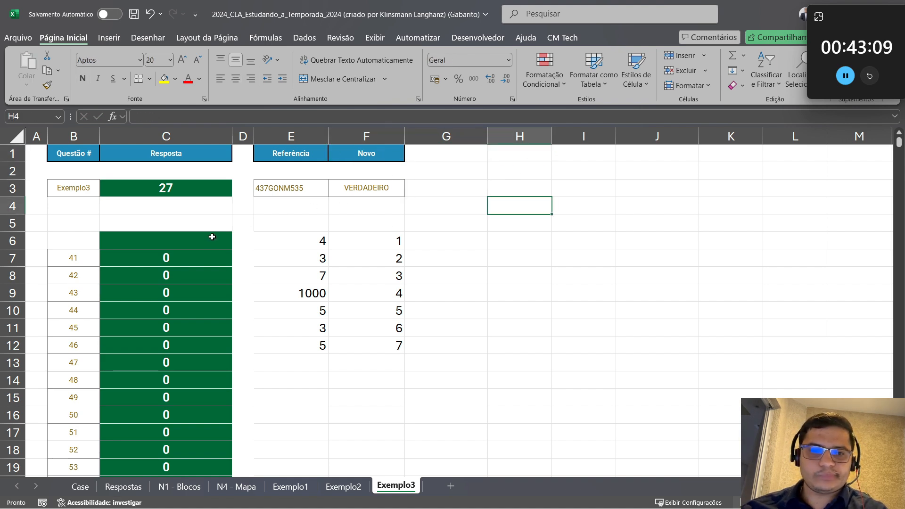
# Start an SE formula in C6 with F3 as its logical test
pyautogui.click(211, 239)
pyautogui.write('=SE(')
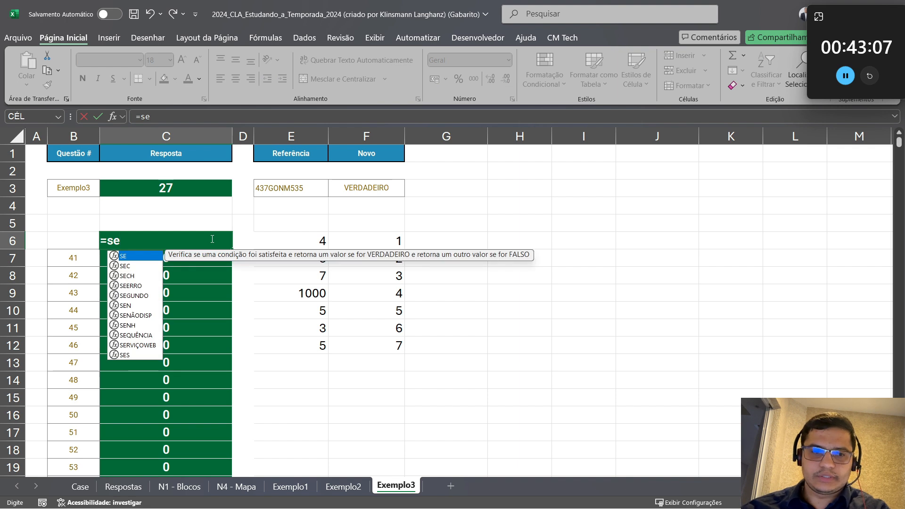
pyautogui.click(349, 189)
pyautogui.write(';')
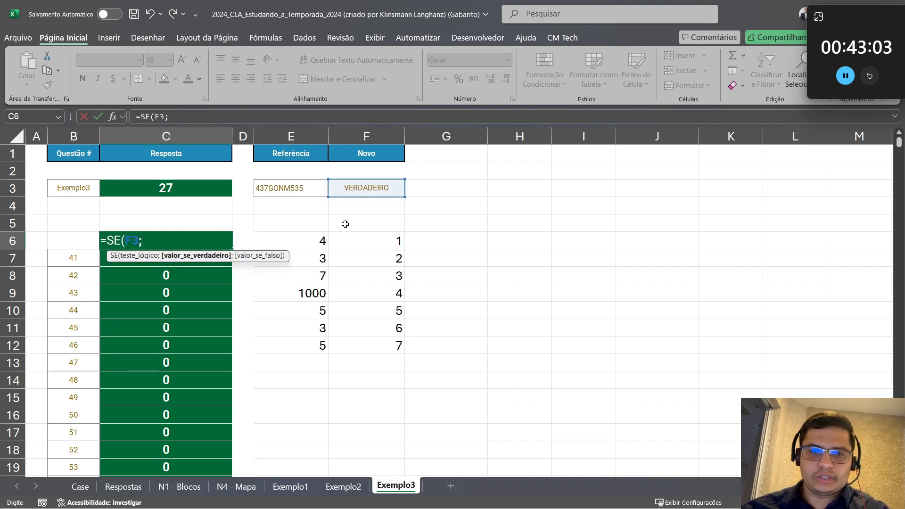
# Add SOMASES(E6#;F6#;"<>4") as the true value of the SE formula in C6
pyautogui.write('soma')
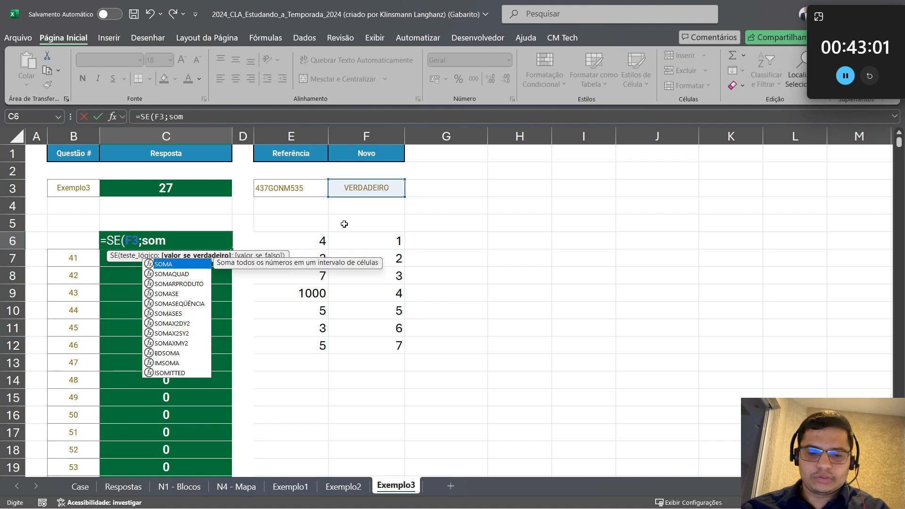
pyautogui.press('Down')
pyautogui.press('Down')
pyautogui.press('Down')
pyautogui.press('Down')
pyautogui.press('Down')
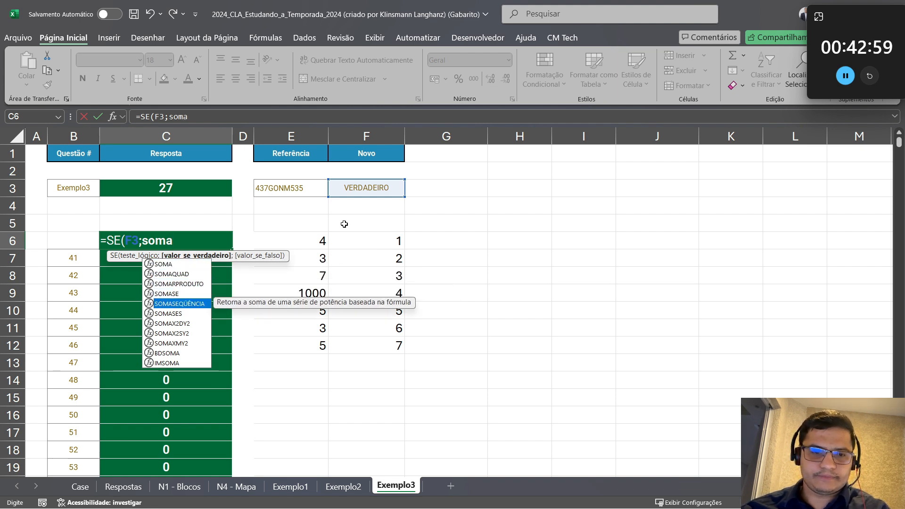
pyautogui.press('Tab')
pyautogui.click(375, 241)
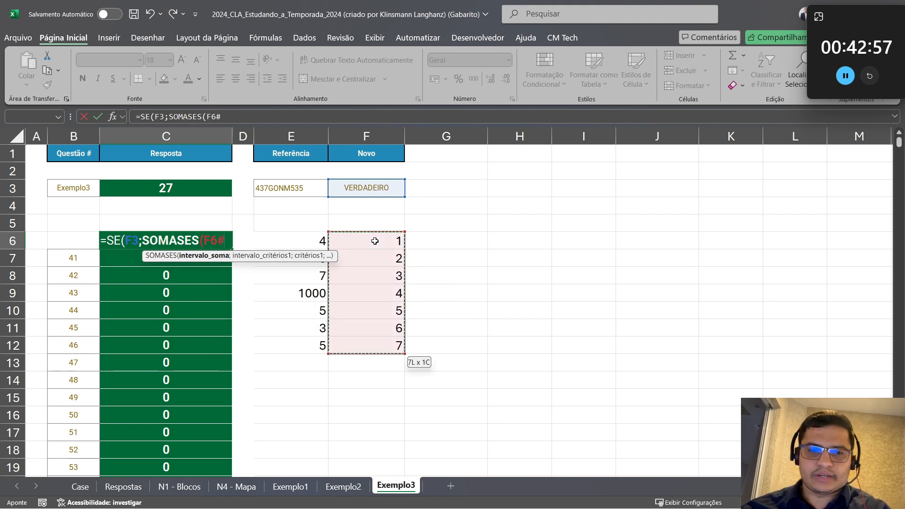
pyautogui.write(';')
pyautogui.click(375, 241)
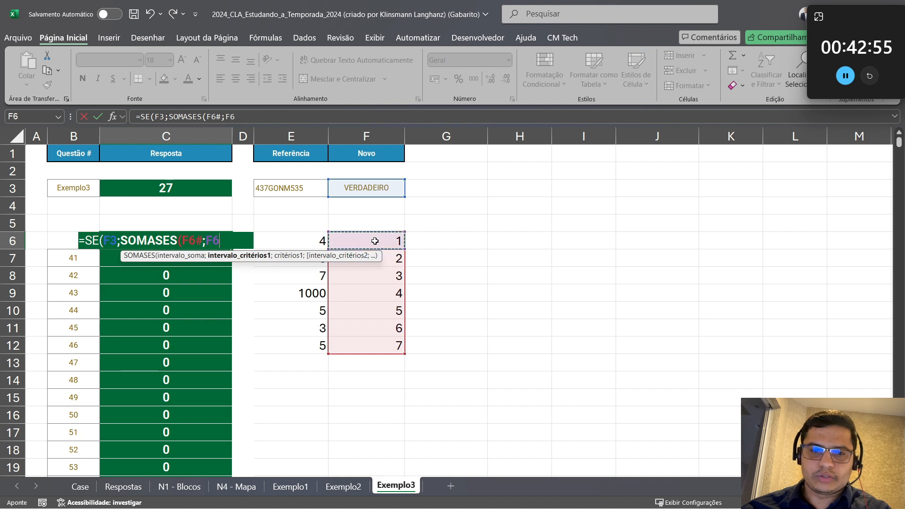
pyautogui.write(';"')
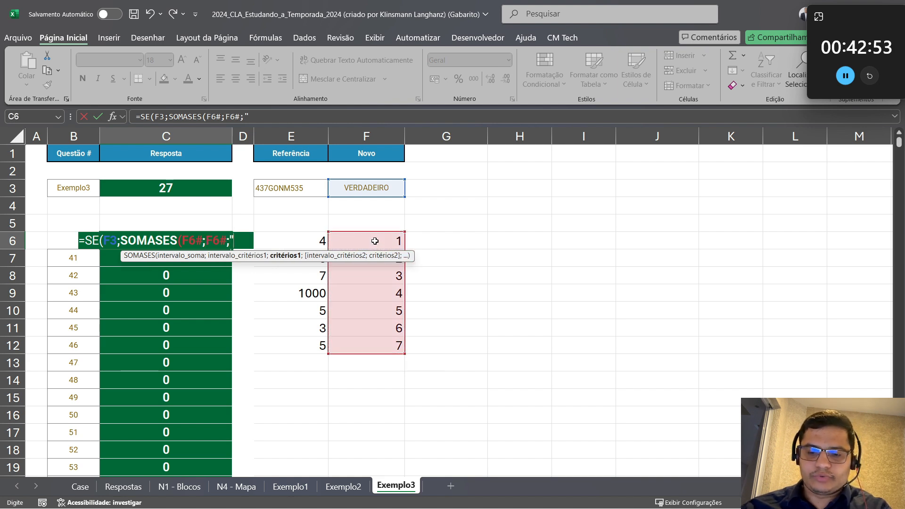
pyautogui.write('<>4"')
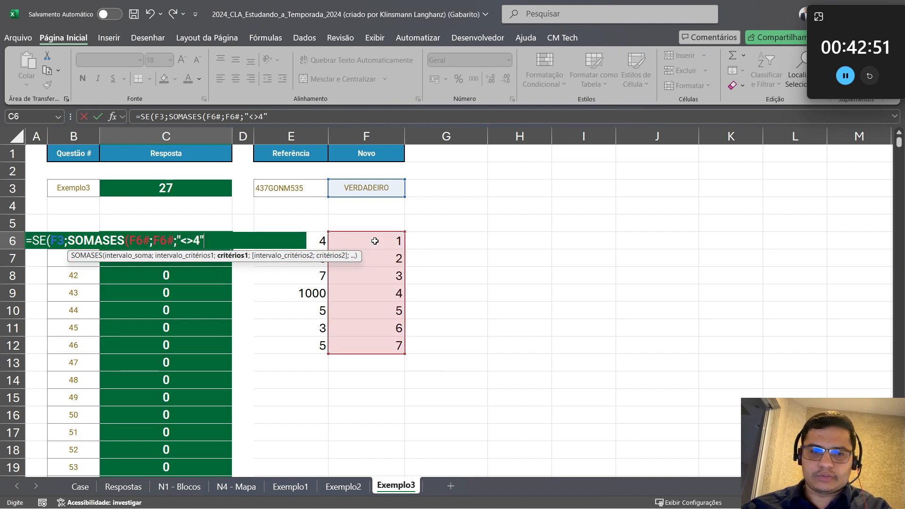
pyautogui.write(')')
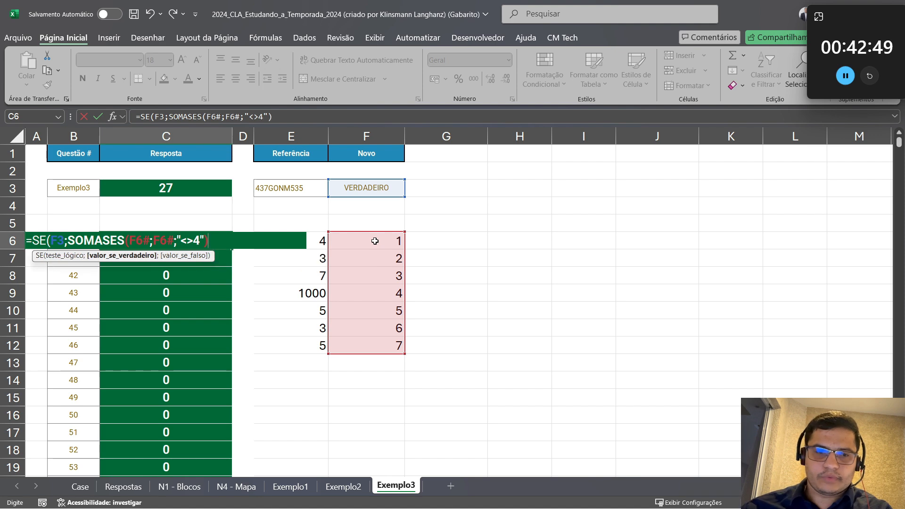
pyautogui.moveTo(392, 241); pyautogui.dragTo(313, 246)
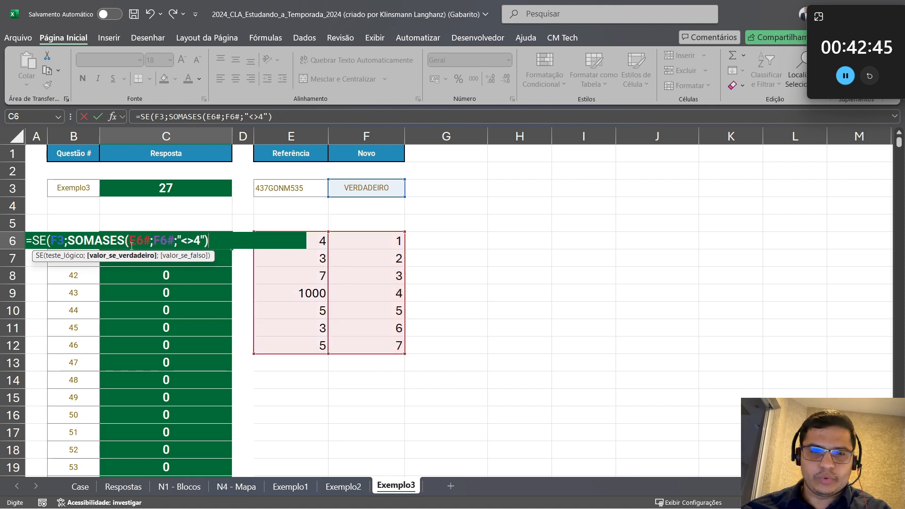
# Add SOMA(E6#) as the false value of the SE formula and commit C6
pyautogui.click(215, 241)
pyautogui.write(';')
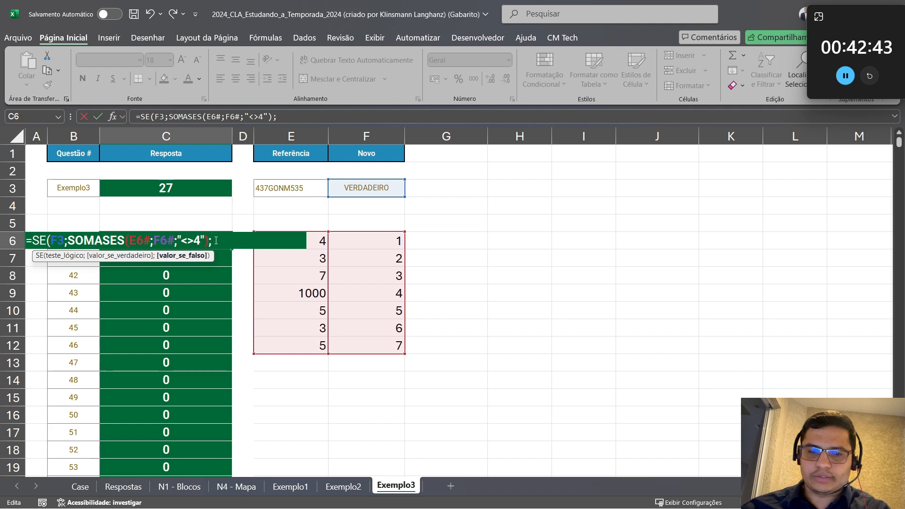
pyautogui.write('som')
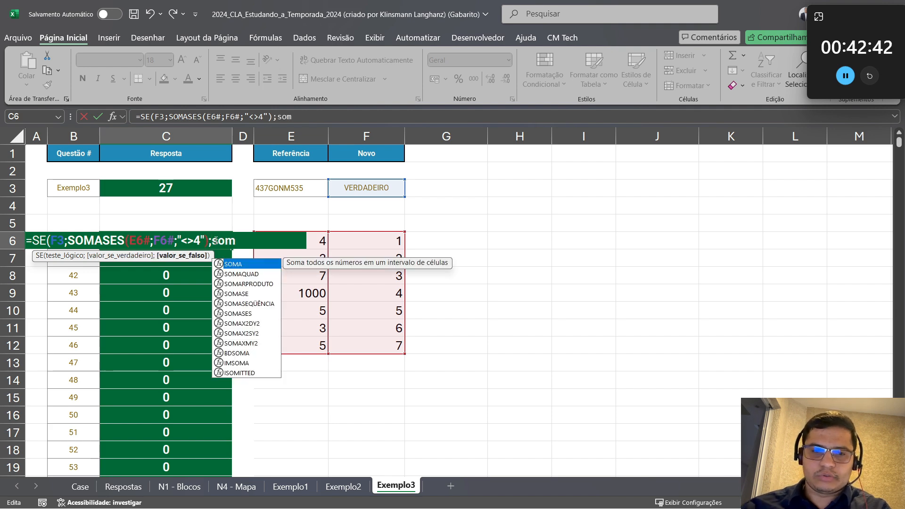
pyautogui.doubleClick(243, 267)
pyautogui.click(356, 239)
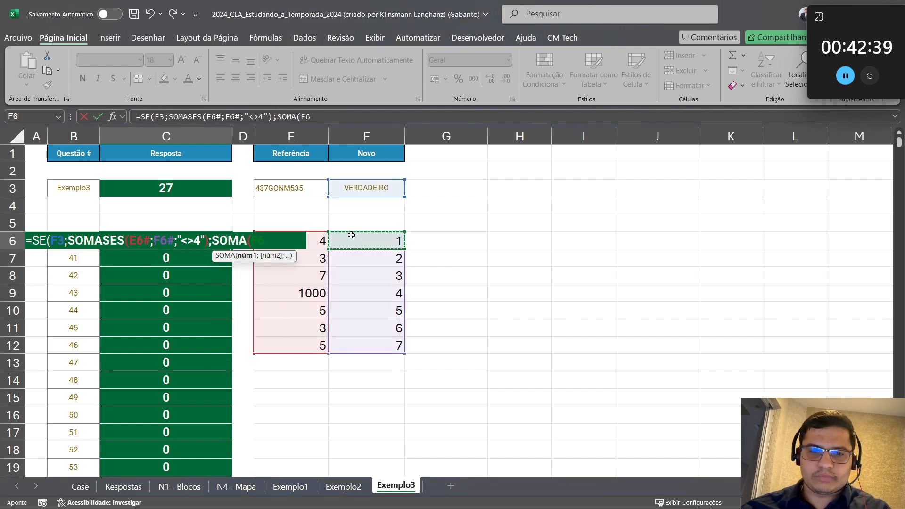
pyautogui.press('Left')
pyautogui.write('#)')
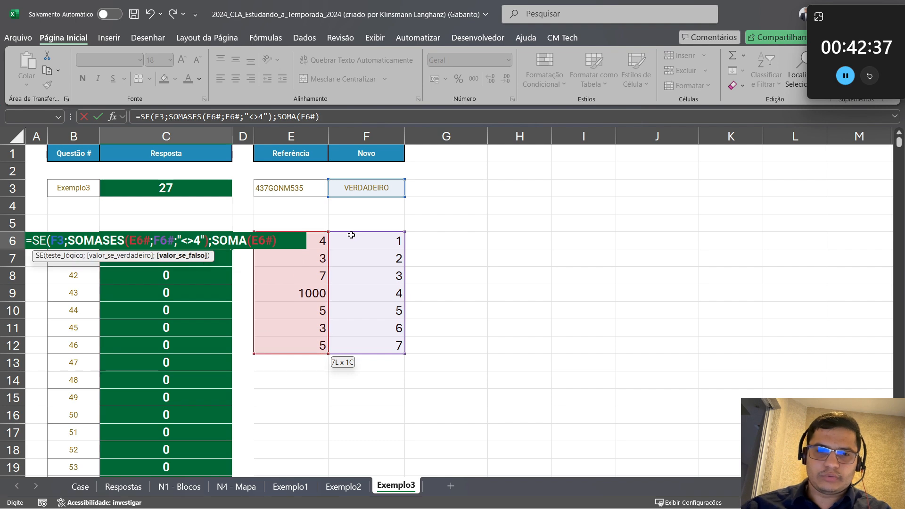
pyautogui.press('Return')
pyautogui.press('Return')
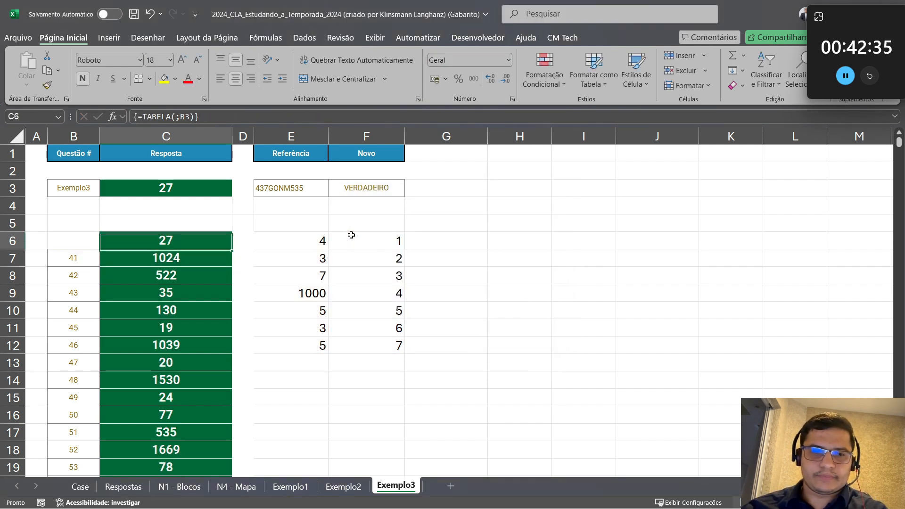
# Copy the Exemplo3 results for questions 41 to 60 into the Nível 3 answer cells on the Case sheet, starting at E140
pyautogui.press('Down')
pyautogui.hotkey('ctrl', 'shift', 'Down')
pyautogui.hotkey('ctrl', 'c')
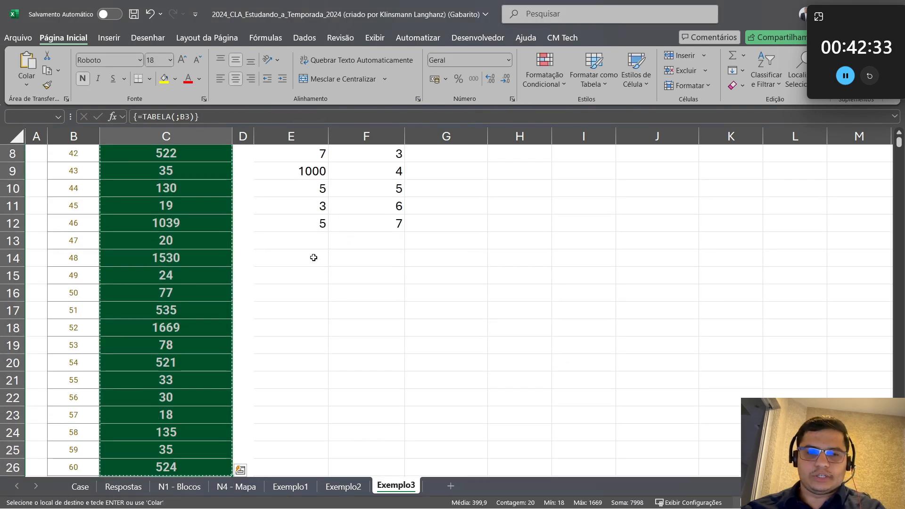
pyautogui.click(81, 487)
pyautogui.click(297, 317)
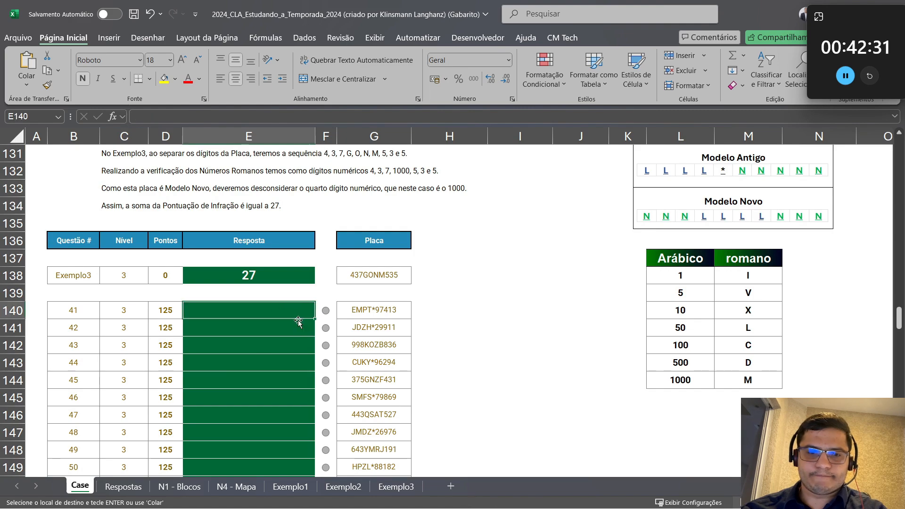
pyautogui.hotkey('ctrl', 'shift', 'Down')
pyautogui.hotkey('ctrl', 'v')
pyautogui.scroll(-3, 299, 320)
pyautogui.scroll(3, 300, 320)
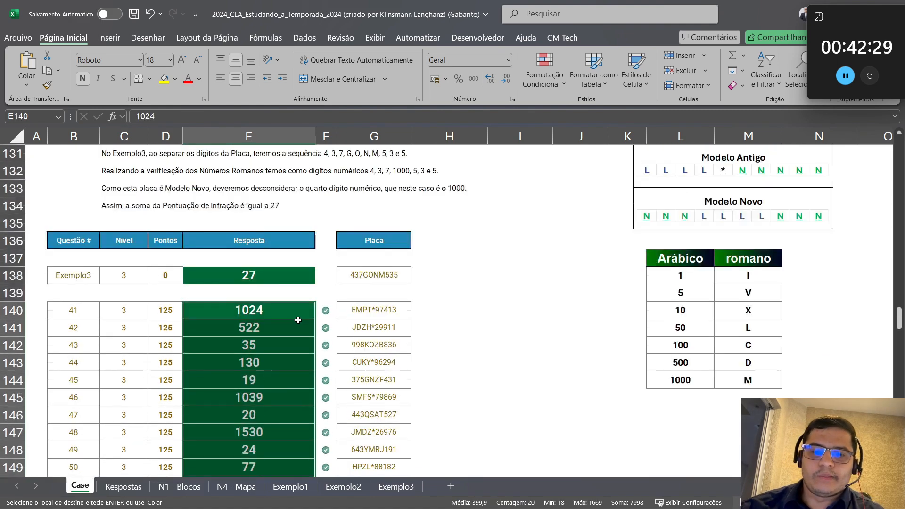
# Check the Nível 4 section of the Case sheet and duplicate the Exemplo3 sheet
pyautogui.scroll(-5, 297, 311)
pyautogui.scroll(-5, 297, 311)
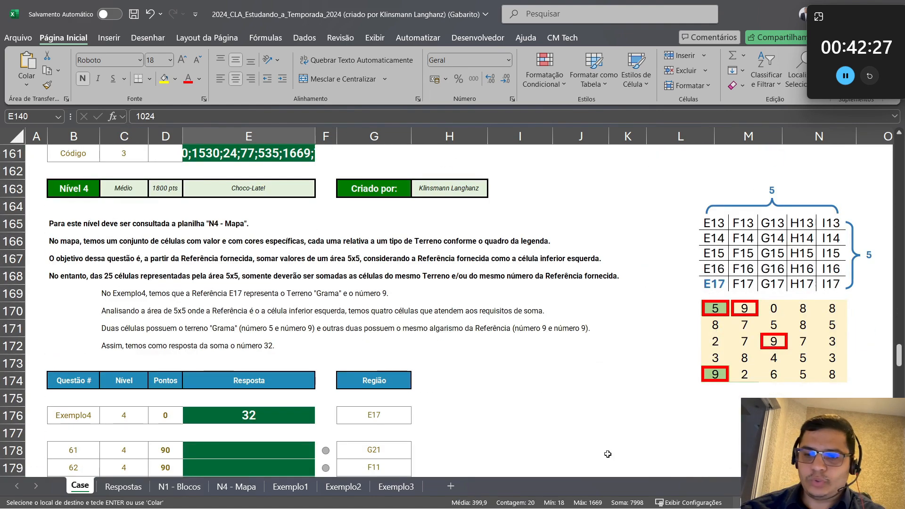
pyautogui.click(392, 487)
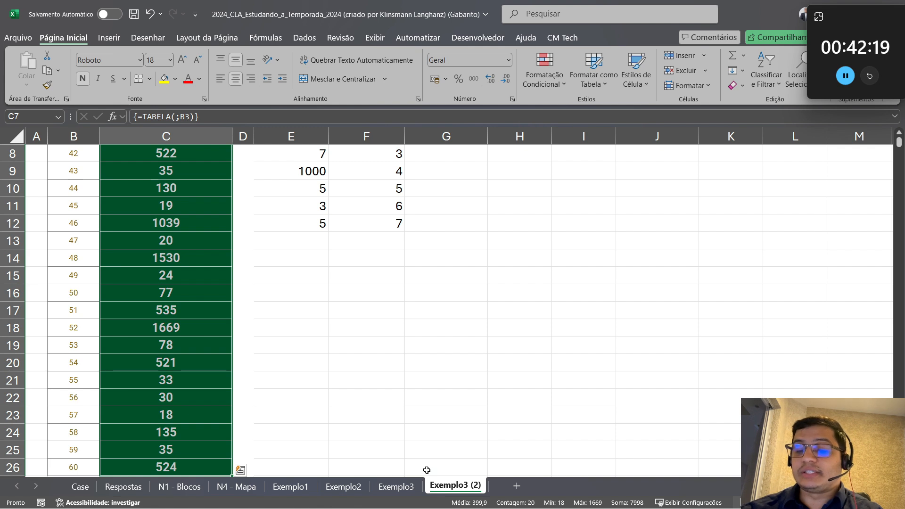
# Rename the duplicated Exemplo3 (2) sheet as Exemplo4
pyautogui.doubleClick(462, 489)
pyautogui.press('Right')
pyautogui.press('BackSpace')
pyautogui.press('BackSpace')
pyautogui.press('BackSpace')
pyautogui.press('BackSpace')
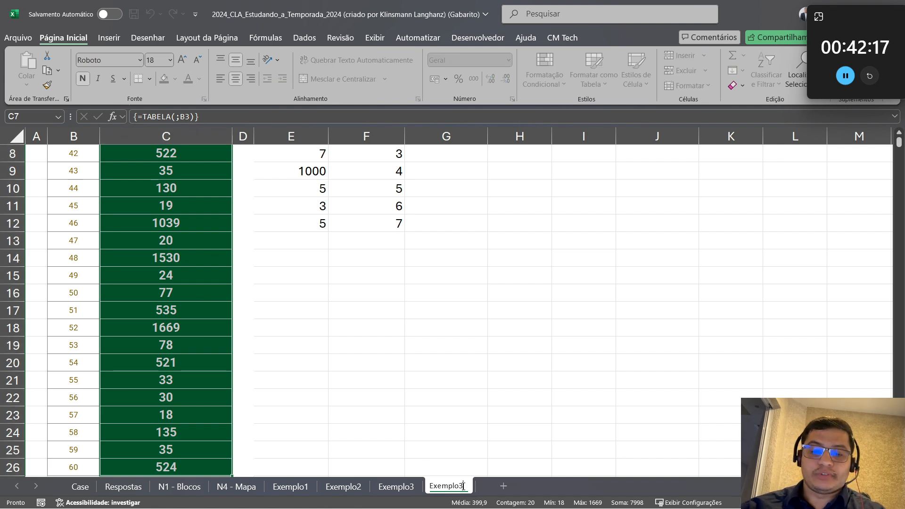
pyautogui.press('BackSpace')
pyautogui.write('4')
pyautogui.press('Return')
# Change the example label in B3 of the new sheet to Exemplo4
pyautogui.scroll(3, 311, 295)
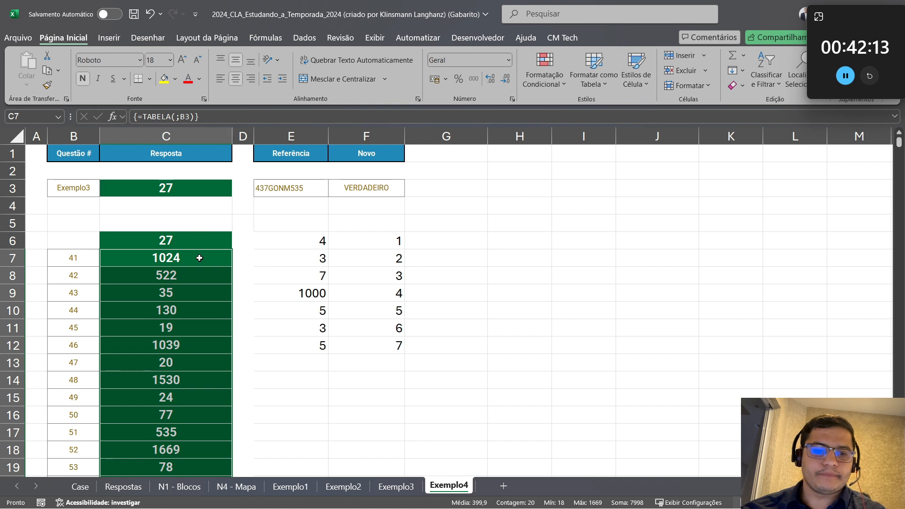
pyautogui.click(83, 188)
pyautogui.press('F2')
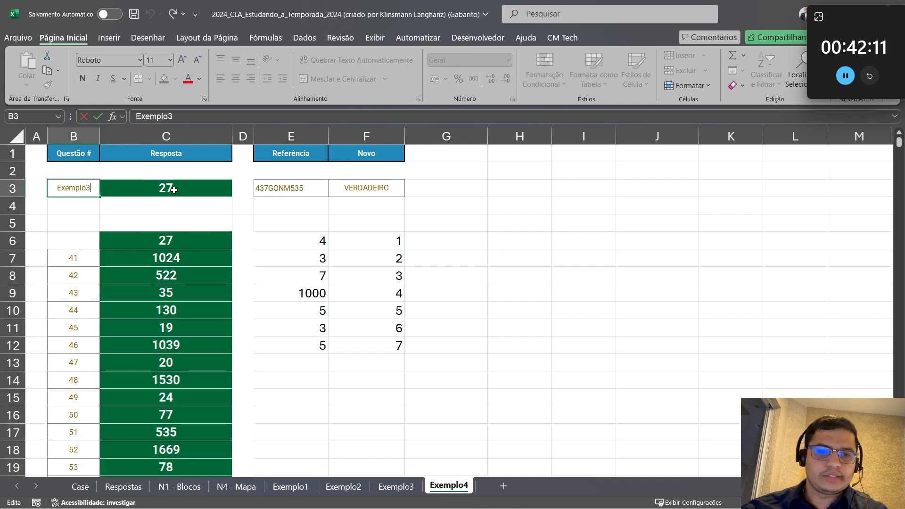
pyautogui.press('BackSpace')
pyautogui.write('4')
pyautogui.press('Return')
# Set the first question number in B7 to 61
pyautogui.click(84, 260)
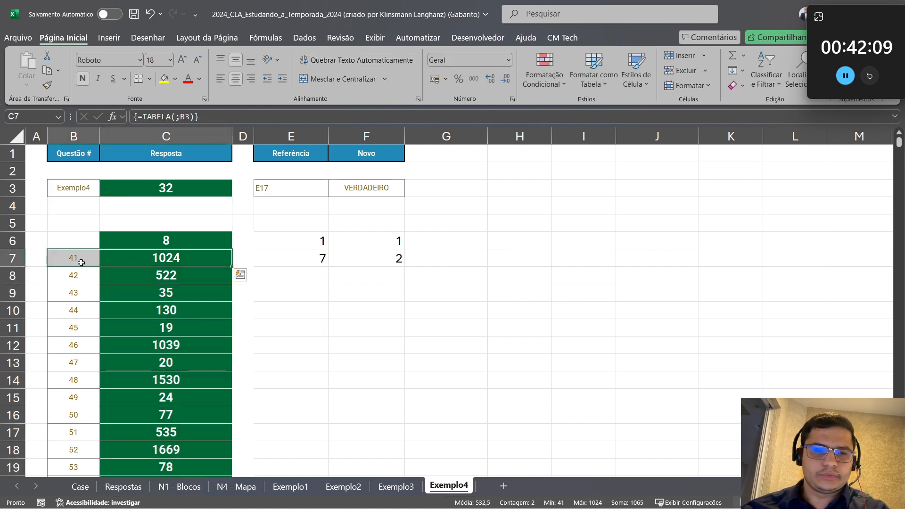
pyautogui.scroll(-2, 89, 267)
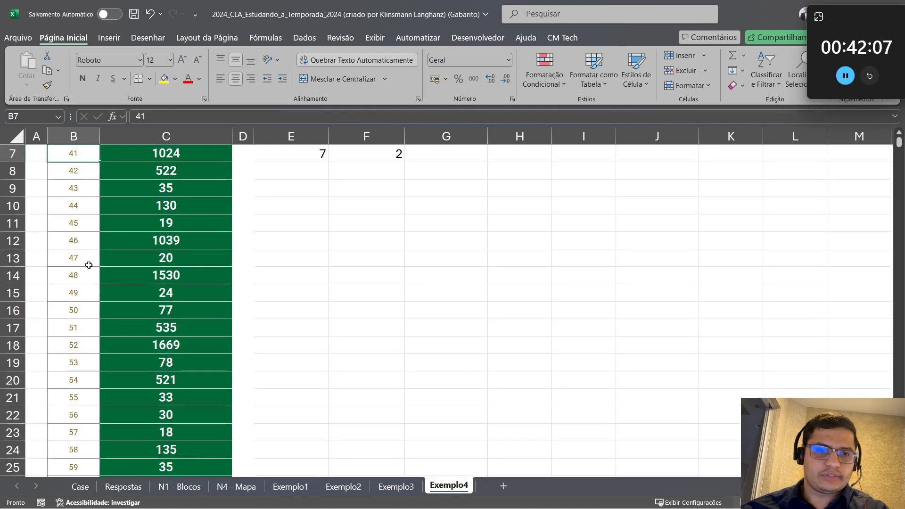
pyautogui.write('61')
pyautogui.press('Return')
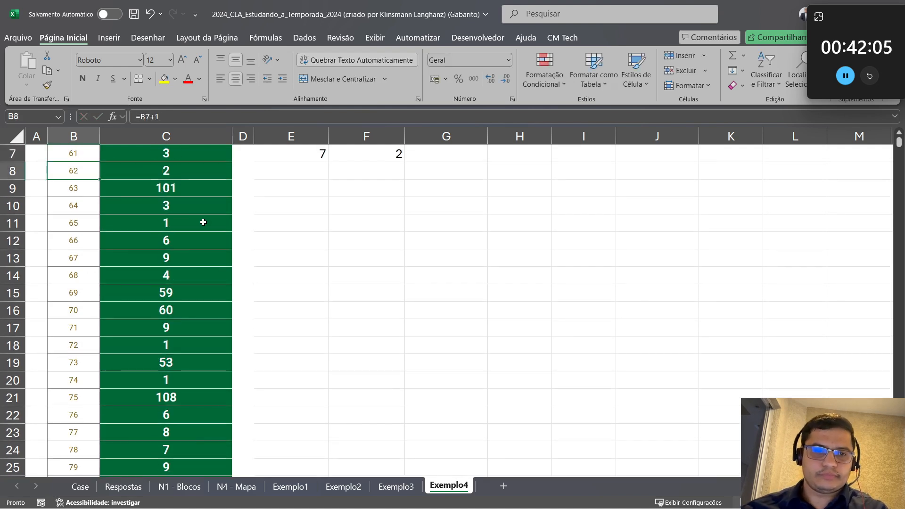
# Clear the old Nível 3 formulas from C6, the range E5:F7 and cell F3
pyautogui.scroll(2, 167, 223)
pyautogui.click(165, 242)
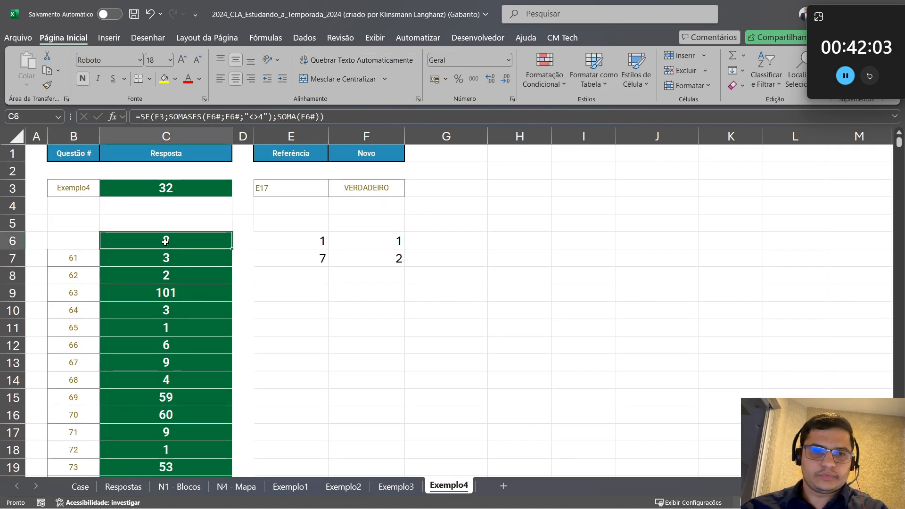
pyautogui.press('Delete')
pyautogui.moveTo(267, 221); pyautogui.dragTo(376, 266)
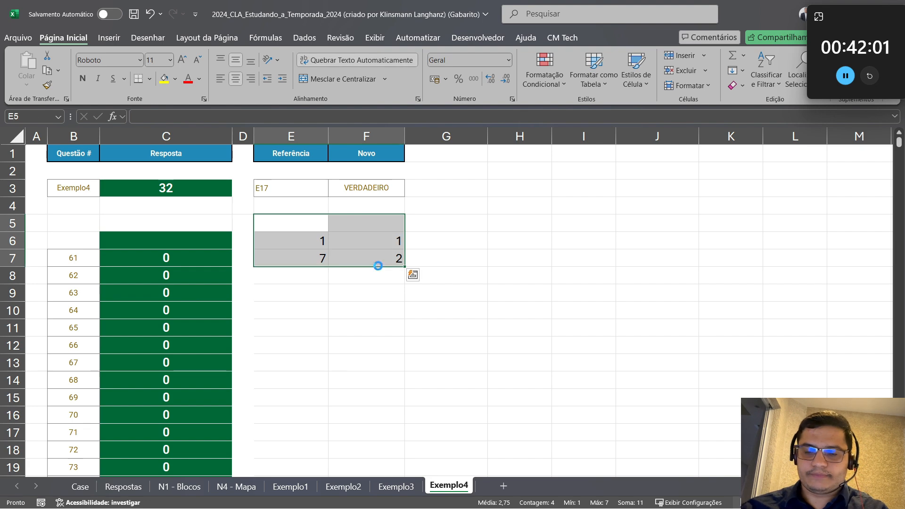
pyautogui.press('Delete')
pyautogui.click(376, 188)
pyautogui.press('Delete')
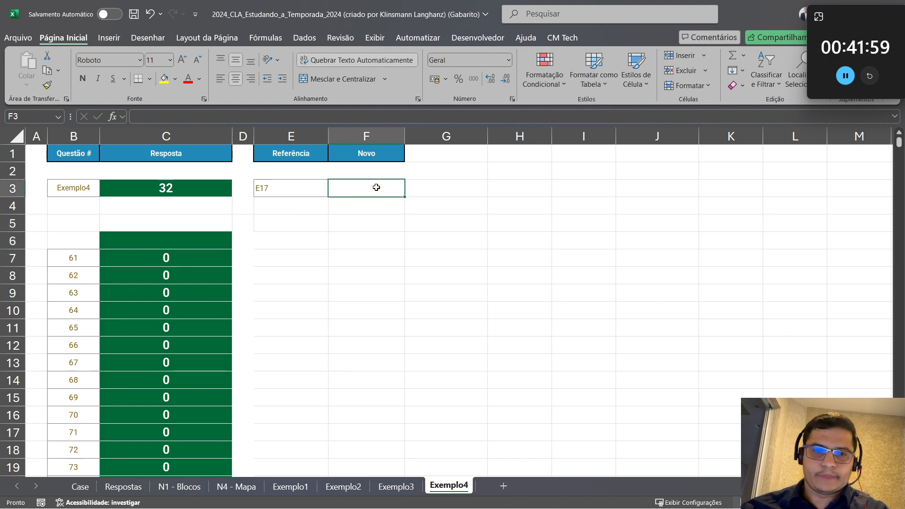
# Read the Nível 4 instructions on the Case sheet and examine the map and terrain legend on N4 - Mapa
pyautogui.click(80, 487)
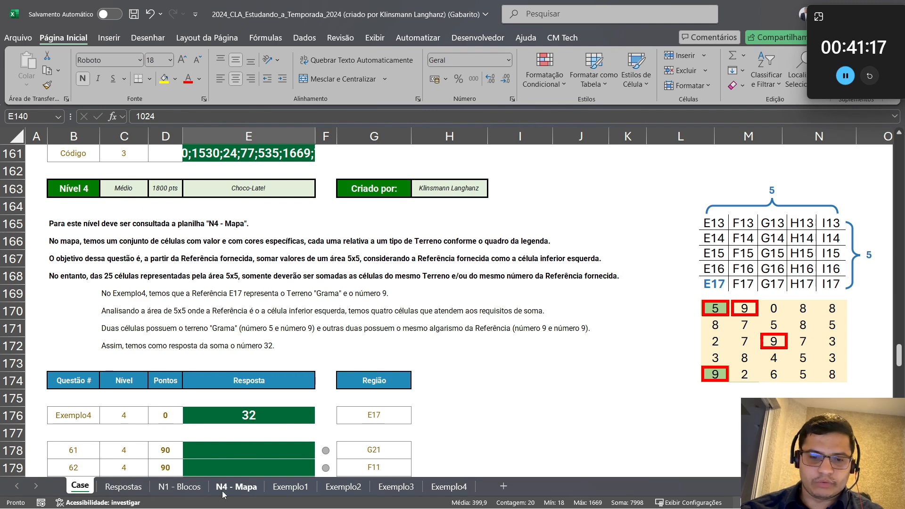
pyautogui.click(256, 489)
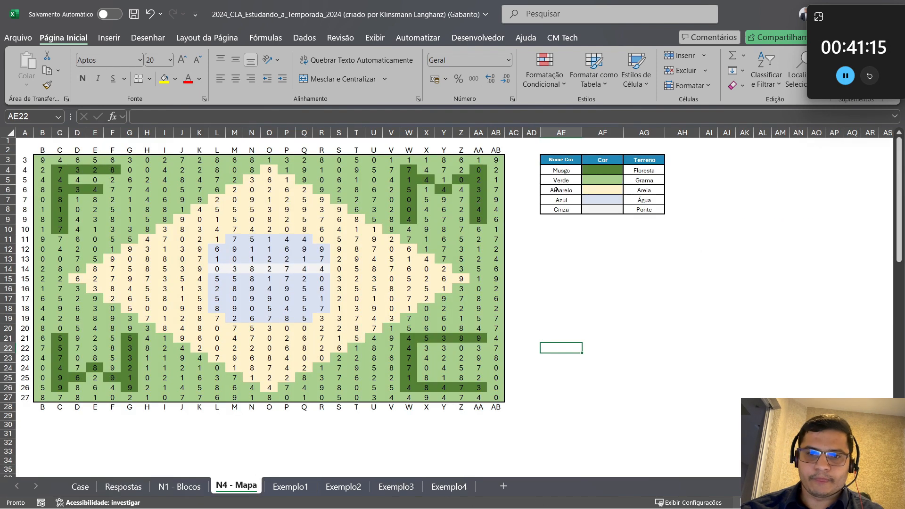
pyautogui.moveTo(649, 169); pyautogui.dragTo(649, 209)
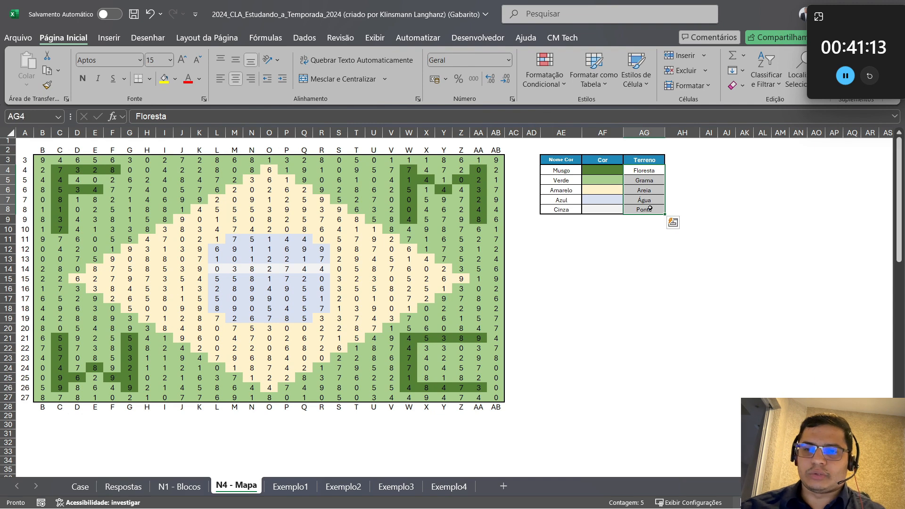
pyautogui.click(46, 161)
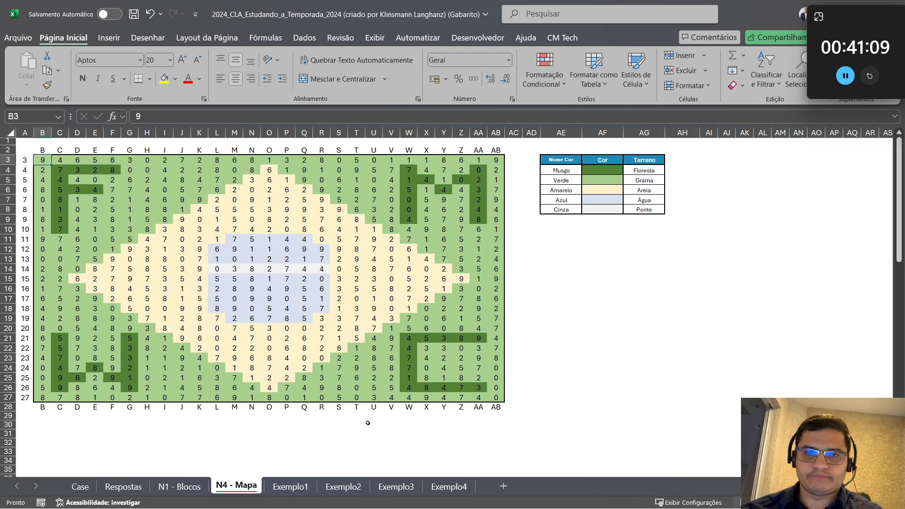
pyautogui.click(452, 487)
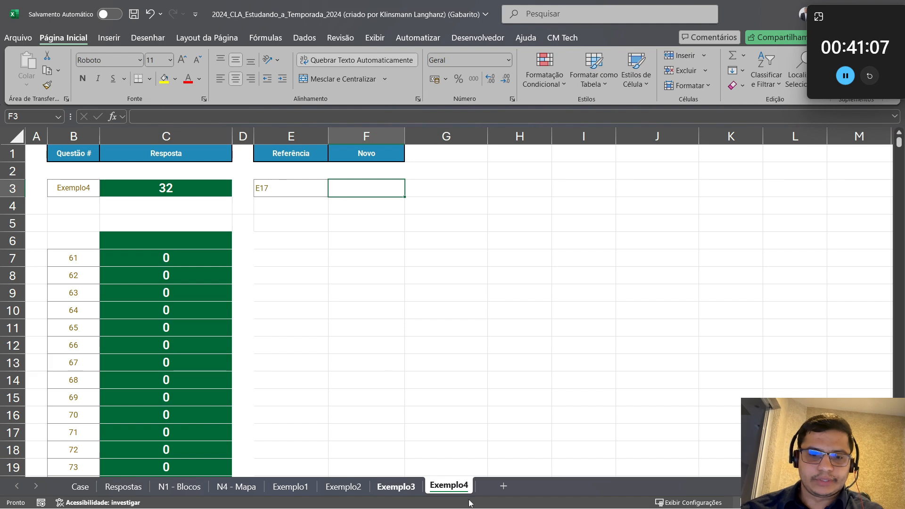
# Duplicate the N4 - Mapa sheet and open the copy's name for editing
pyautogui.click(240, 488)
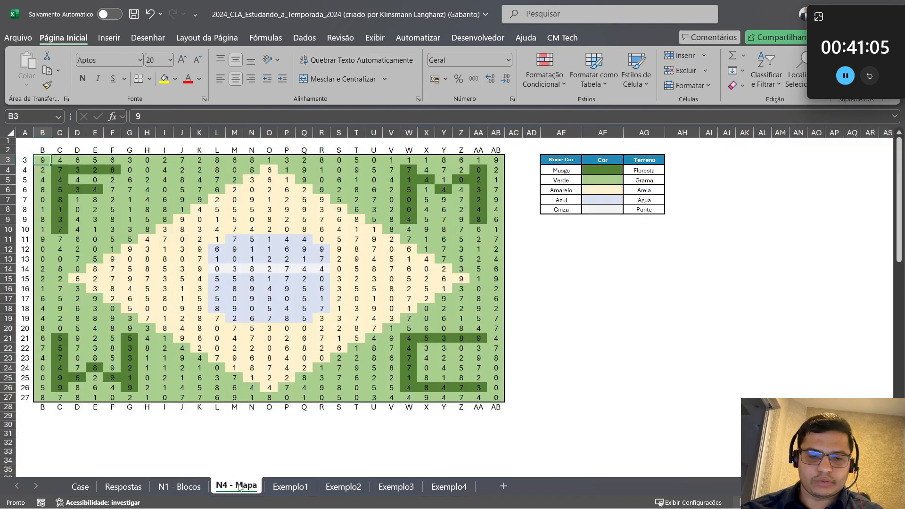
pyautogui.moveTo(284, 487); pyautogui.dragTo(278, 486)
pyautogui.doubleClick(272, 486)
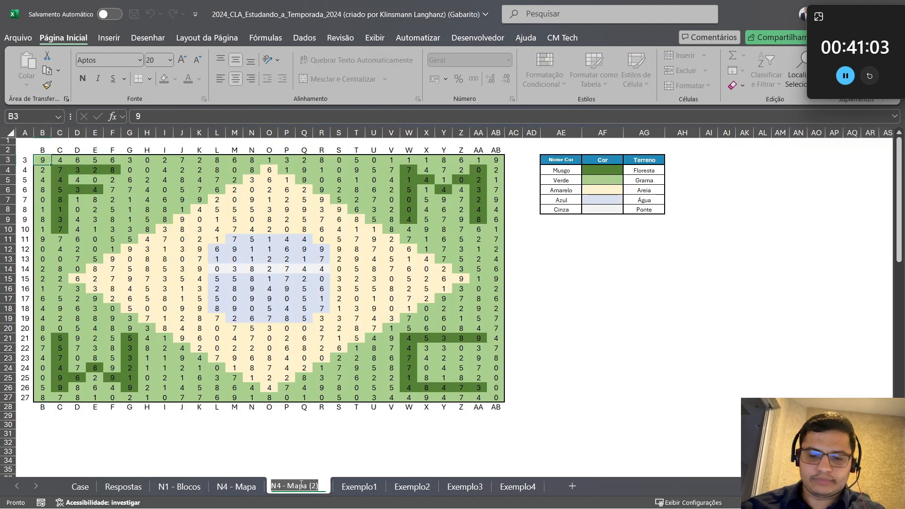
# Rename the copied map sheet as N4
pyautogui.write('N4')
pyautogui.press('Return')
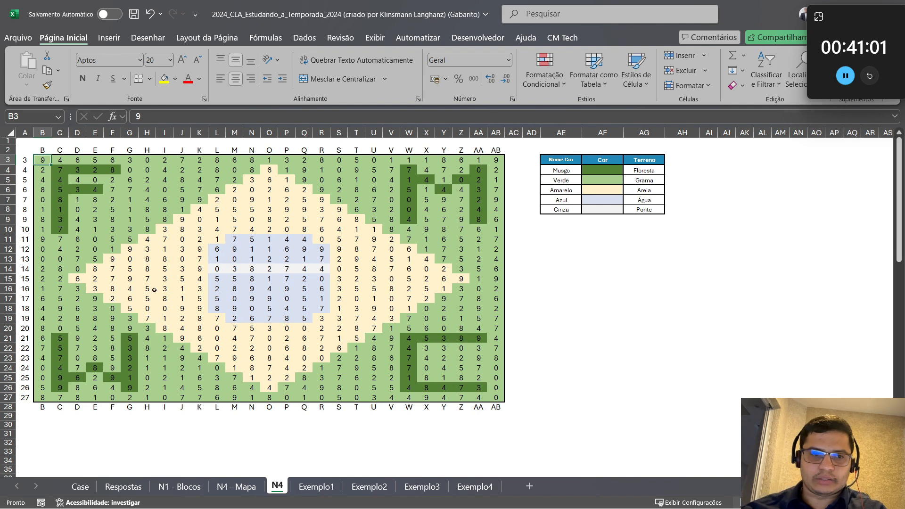
pyautogui.keyDown('shift'); pyautogui.click(496, 398); pyautogui.keyUp('shift')
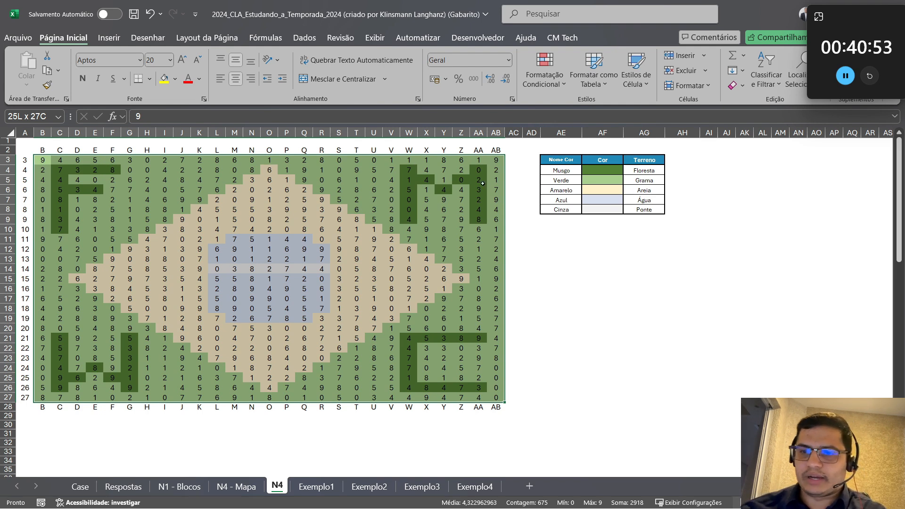
pyautogui.moveTo(622, 170); pyautogui.dragTo(646, 209)
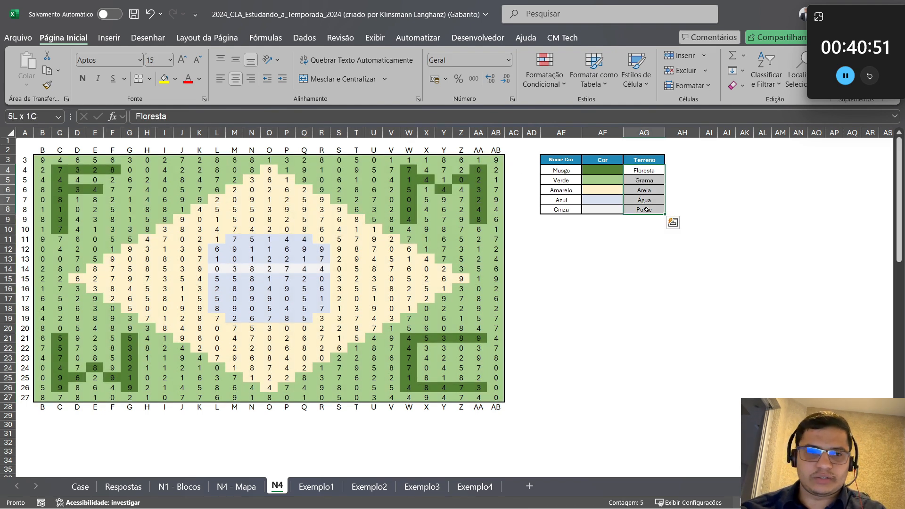
pyautogui.moveTo(600, 172); pyautogui.dragTo(621, 209)
pyautogui.click(193, 212)
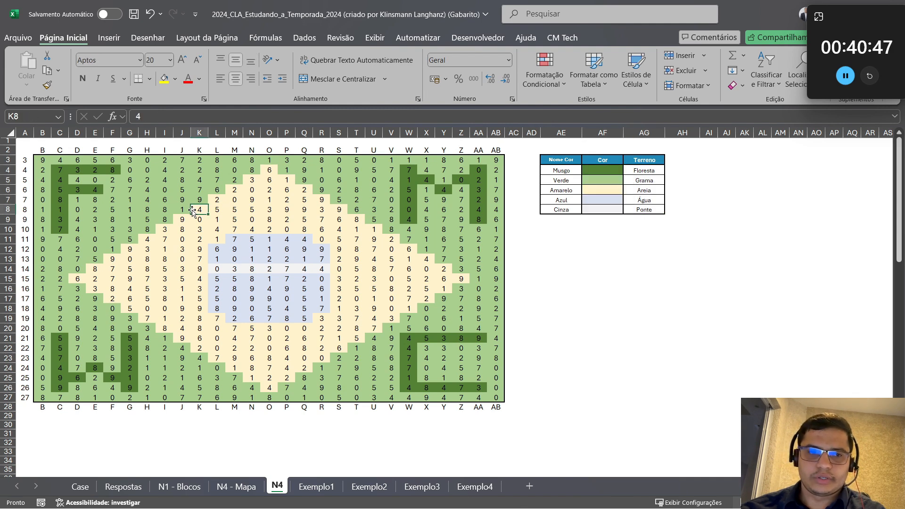
# Open the workbook's VBA editor and insert a new code module
pyautogui.hotkey('alt', 'F11')
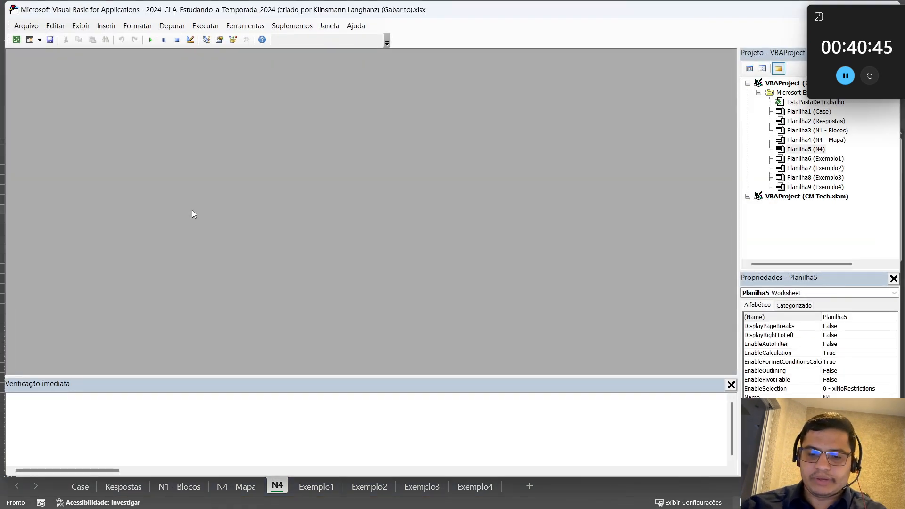
pyautogui.hotkey('alt', 'i')
pyautogui.press('m')
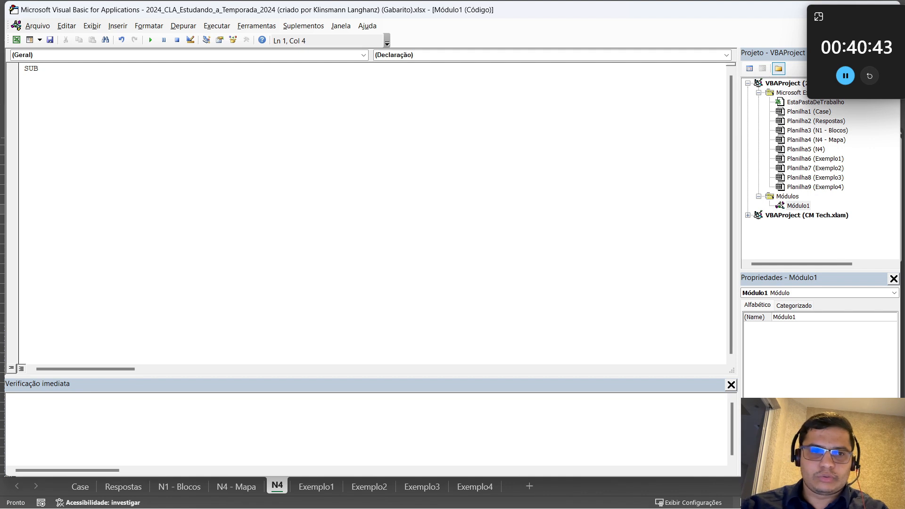
# Create a procedure named CORES in the new module with blank lines in its body
pyautogui.write('VORES')
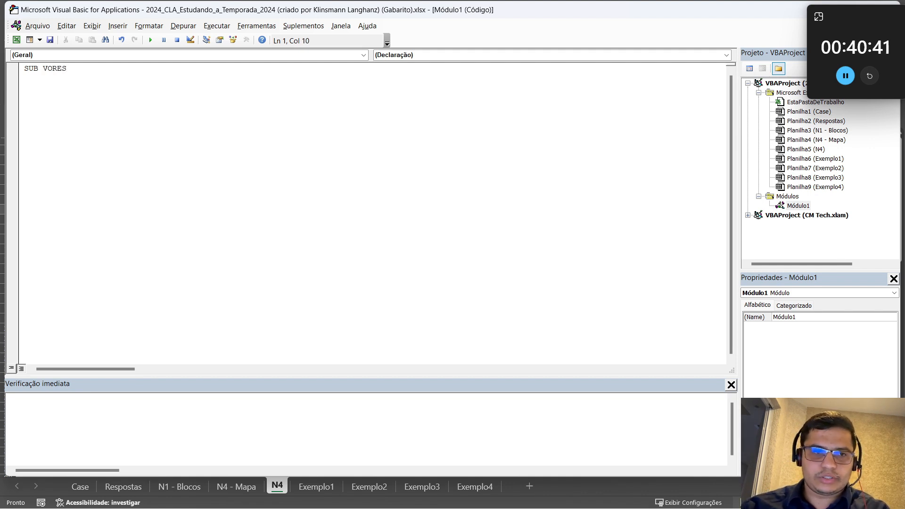
pyautogui.press('BackSpace')
pyautogui.press('BackSpace')
pyautogui.press('BackSpace')
pyautogui.press('BackSpace')
pyautogui.press('BackSpace')
pyautogui.write('CORES')
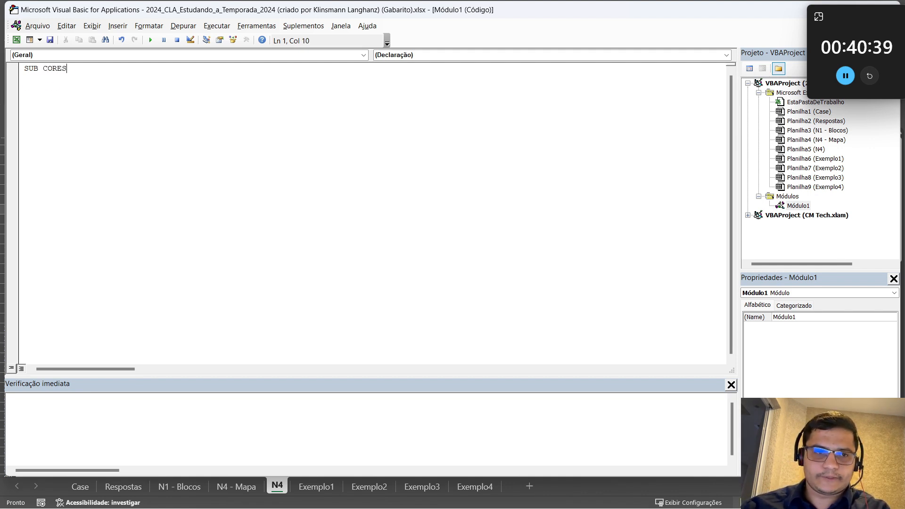
pyautogui.press('Return')
pyautogui.press('Return')
pyautogui.press('Return')
pyautogui.press('Return')
pyautogui.press('Return')
pyautogui.press('Up')
pyautogui.press('Up')
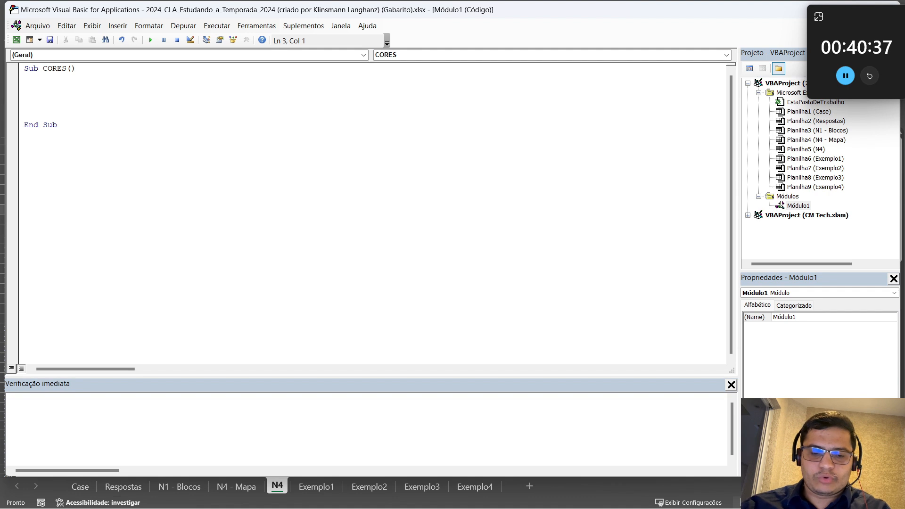
# Declare the variable vCell As Range inside the CORES procedure
pyautogui.write('Dim vCell as range')
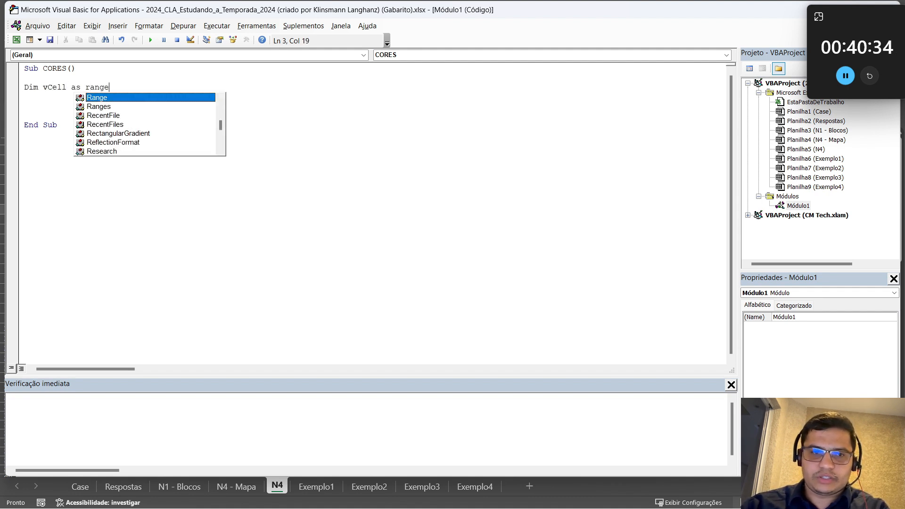
pyautogui.press('Return')
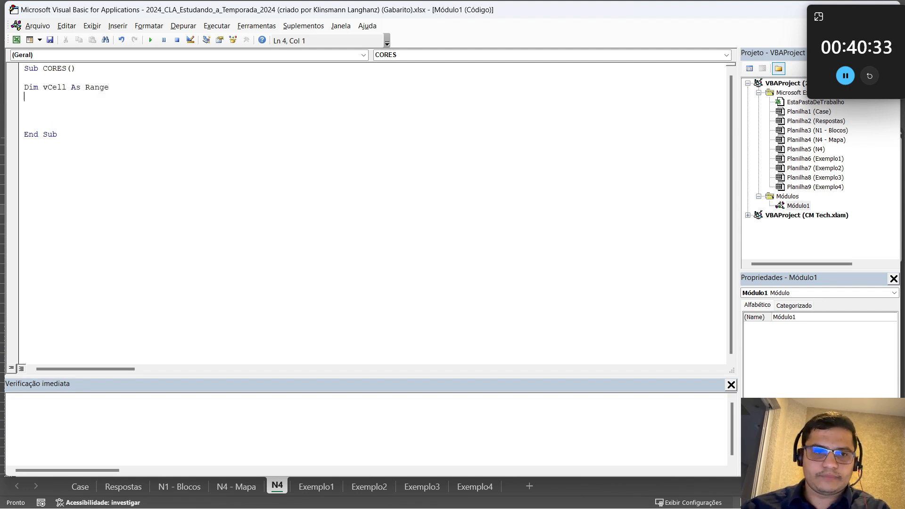
pyautogui.press('Return')
# Write a For Each loop running vCell through Selection, closed with Next and leaving blank lines for its body
pyautogui.write('for ')
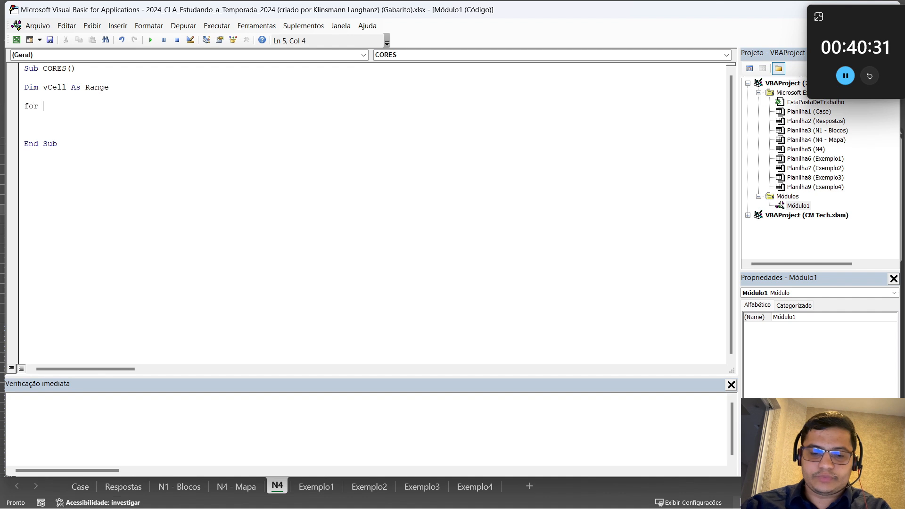
pyautogui.write('each vCell ')
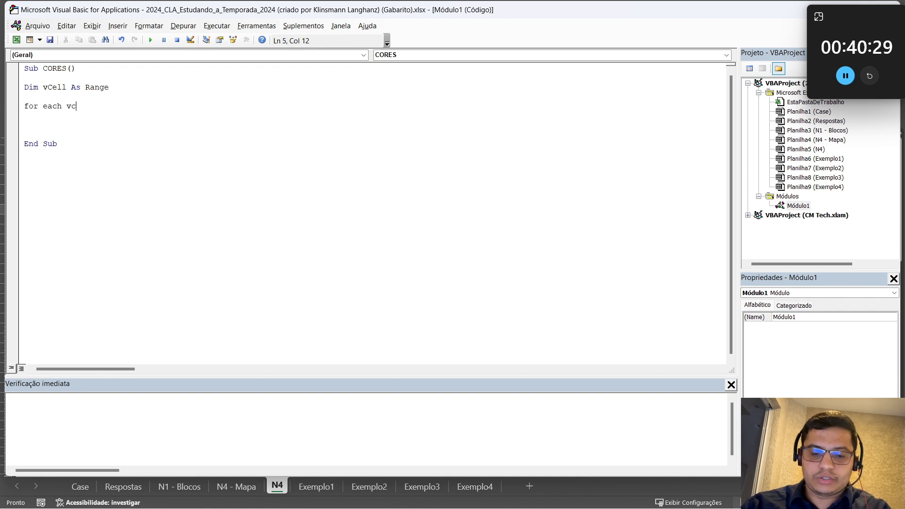
pyautogui.write('in sel')
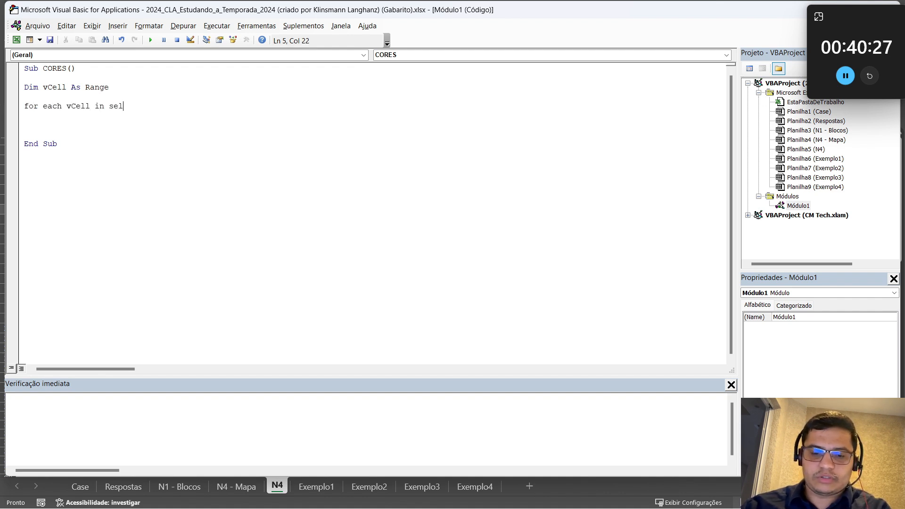
pyautogui.write('ection')
pyautogui.press('Return')
pyautogui.press('Return')
pyautogui.press('Return')
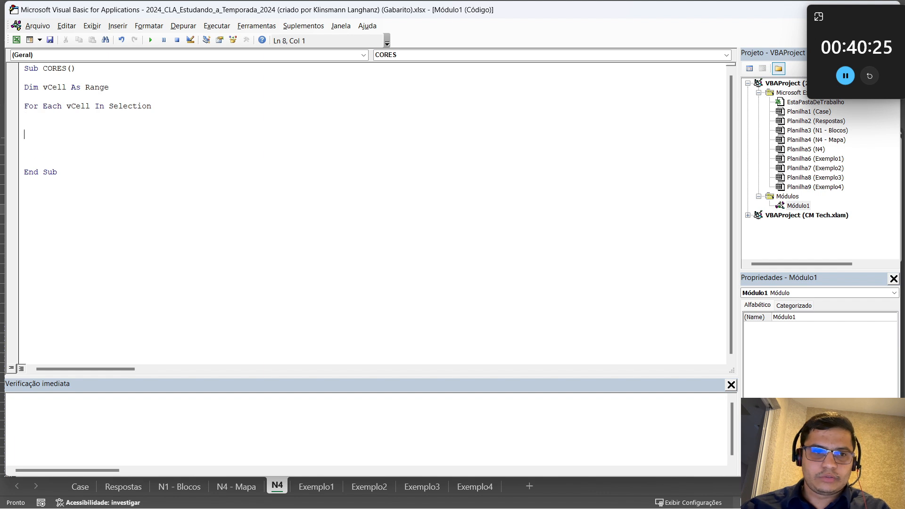
pyautogui.write('next')
pyautogui.press('Return')
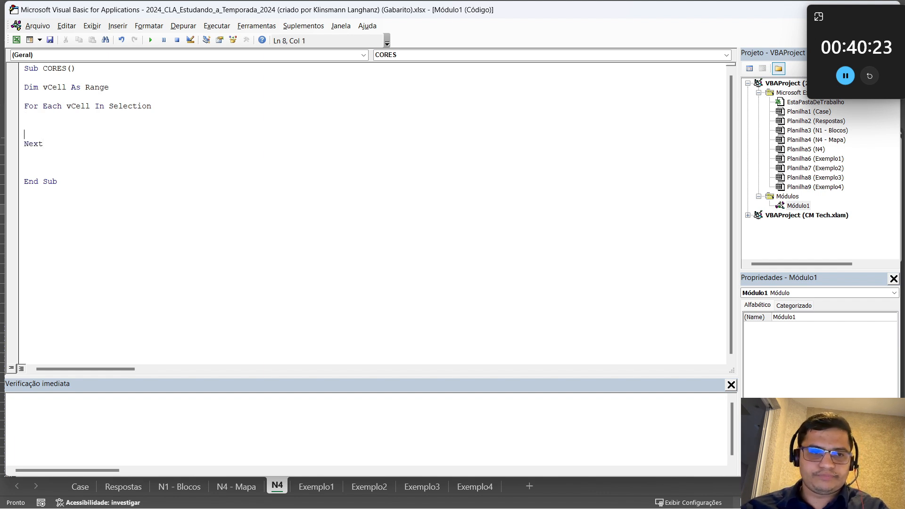
# Start an indented If condition inside the loop with [AF4].INTERIOR.COLORINDEX followed by an equals sign
pyautogui.write('if ')
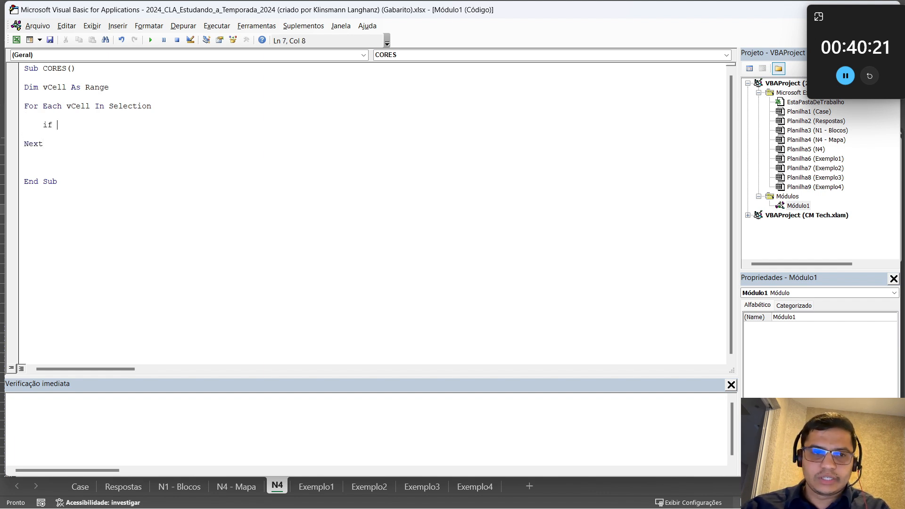
pyautogui.write('[')
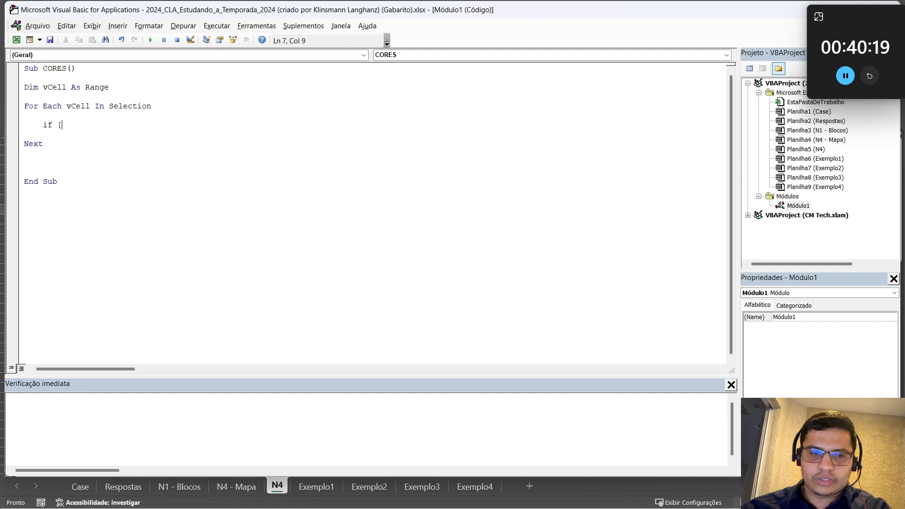
pyautogui.write('af3')
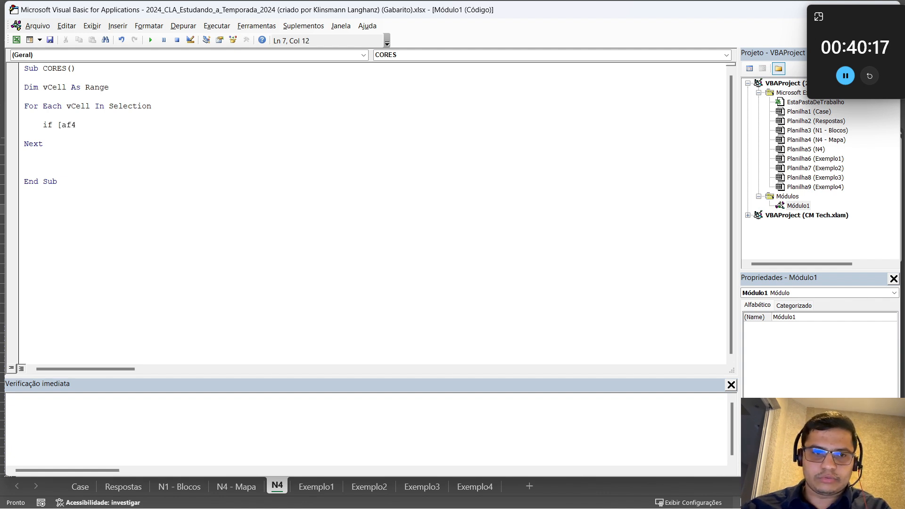
pyautogui.press('BackSpace')
pyautogui.press('BackSpace')
pyautogui.write('AF')
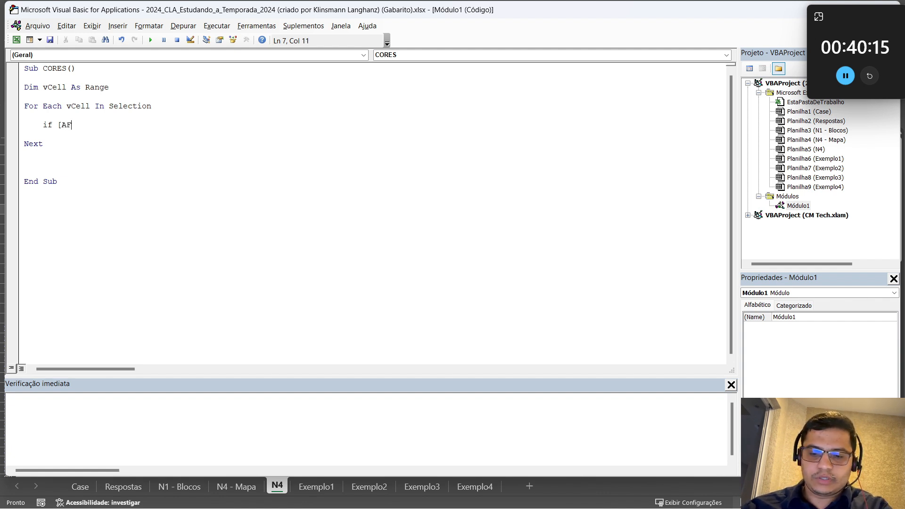
pyautogui.write('4]')
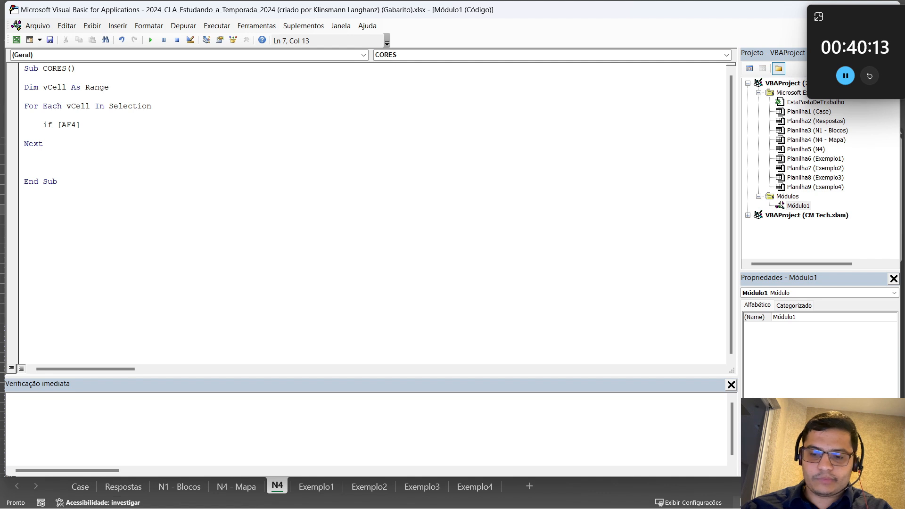
pyautogui.write('.INTERIOR')
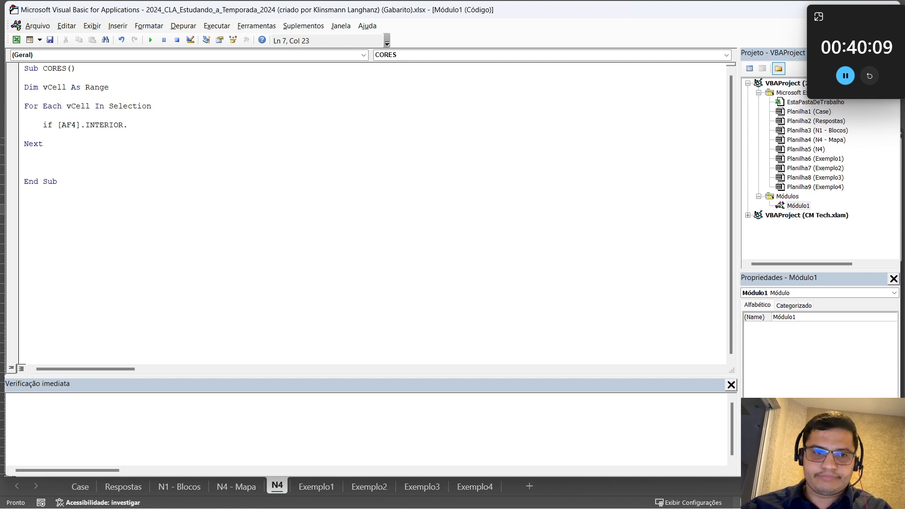
pyautogui.write('.COLOR')
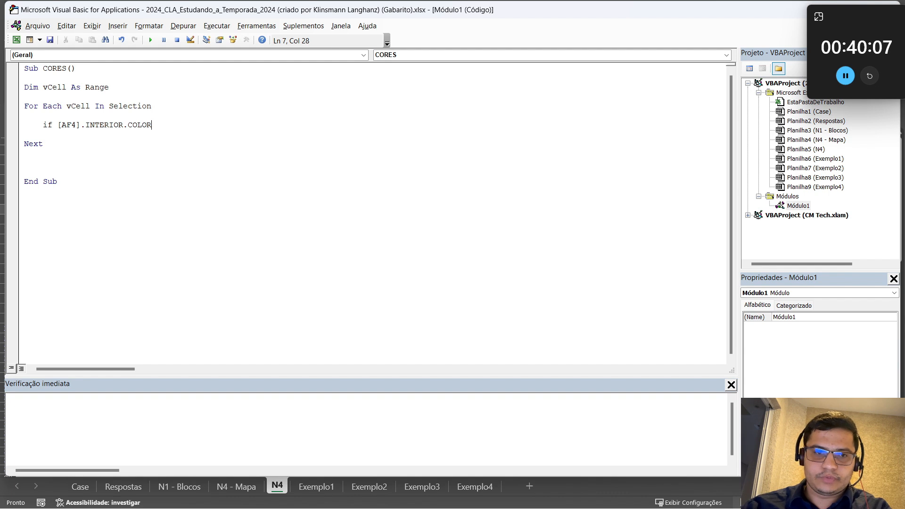
pyautogui.write('INDEX =')
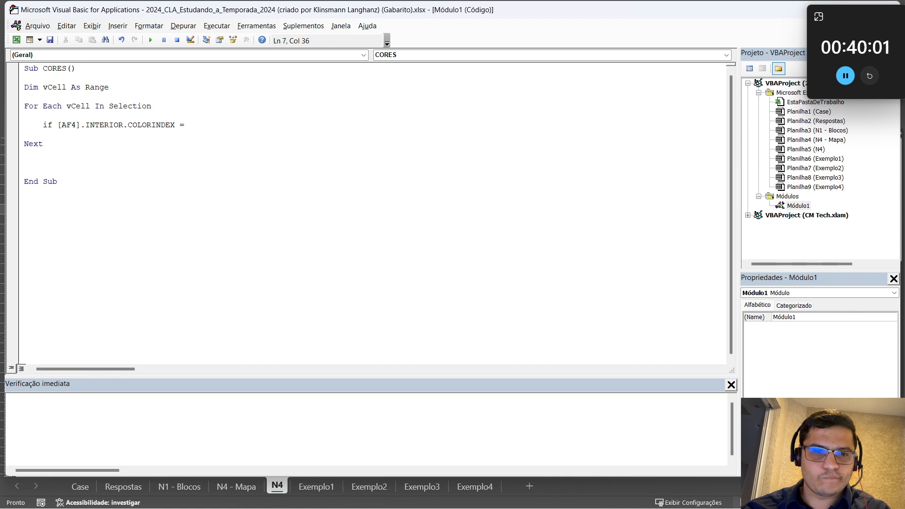
# Copy the expression [AF4].INTERIOR.COLORINDEX from the If line and return to the end of that line
pyautogui.press('Left')
pyautogui.press('Left')
pyautogui.press('Left')
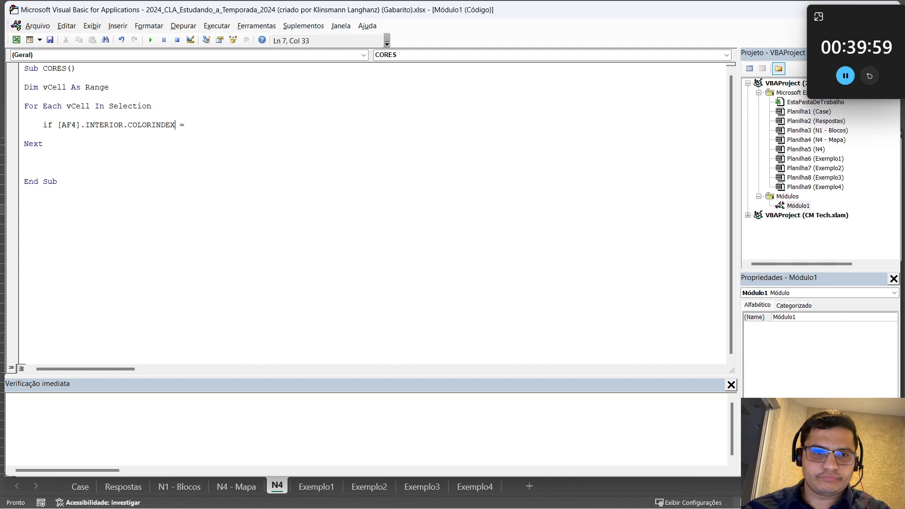
pyautogui.hotkey('ctrl', 'shift', 'Left')
pyautogui.hotkey('ctrl', 'shift', 'Left')
pyautogui.hotkey('ctrl', 'shift', 'Left')
pyautogui.hotkey('ctrl', 'shift', 'Left')
pyautogui.hotkey('ctrl', 'shift', 'Left')
pyautogui.hotkey('ctrl', 'shift', 'Left')
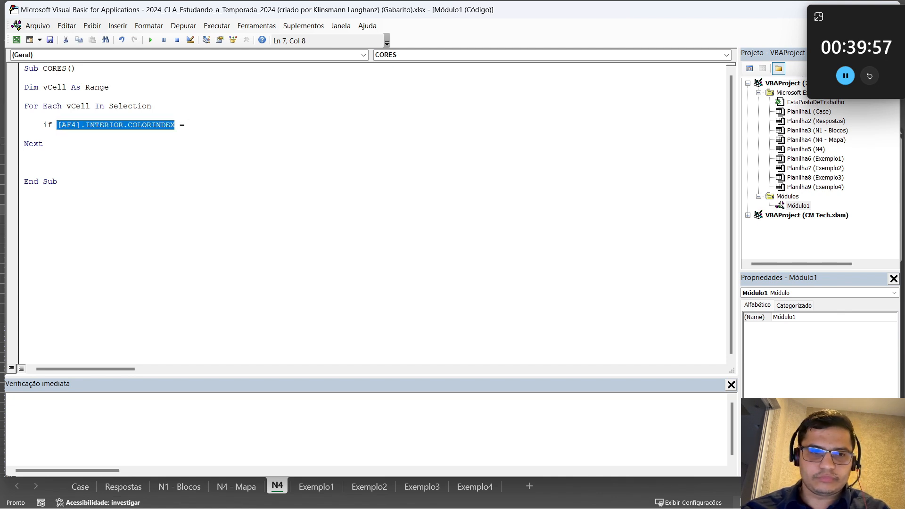
pyautogui.press('Right')
pyautogui.press('Right')
pyautogui.press('Right')
pyautogui.press('Right')
pyautogui.press('End')
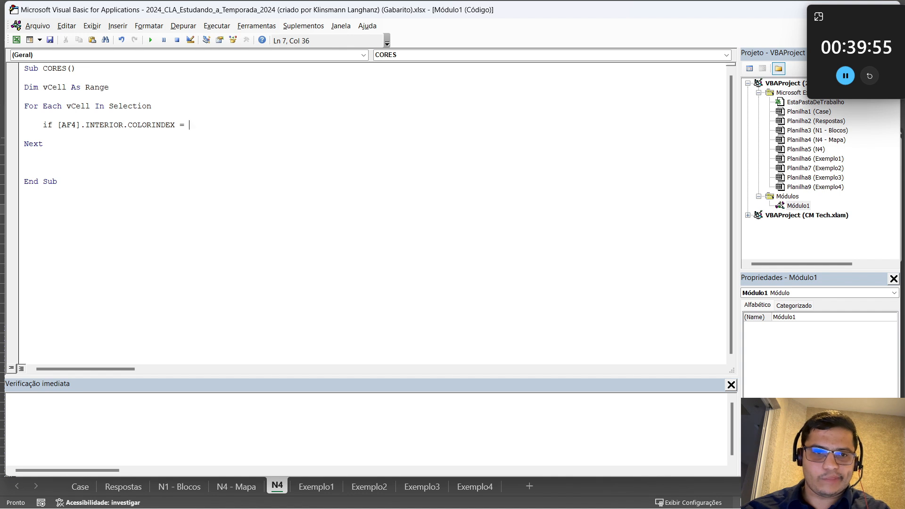
# Complete the If comparison with vCell.Interior.ColorIndex after the equals sign
pyautogui.write('vCell')
pyautogui.write('.IN')
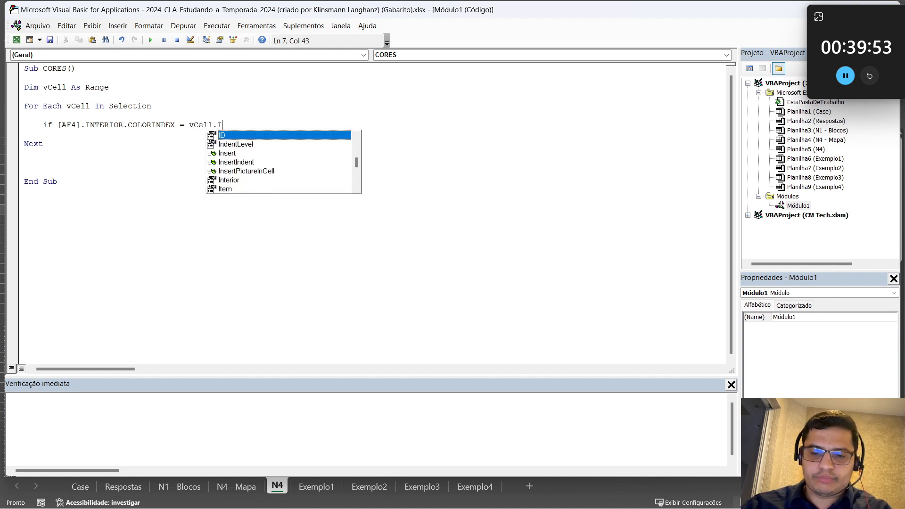
pyautogui.press('Tab')
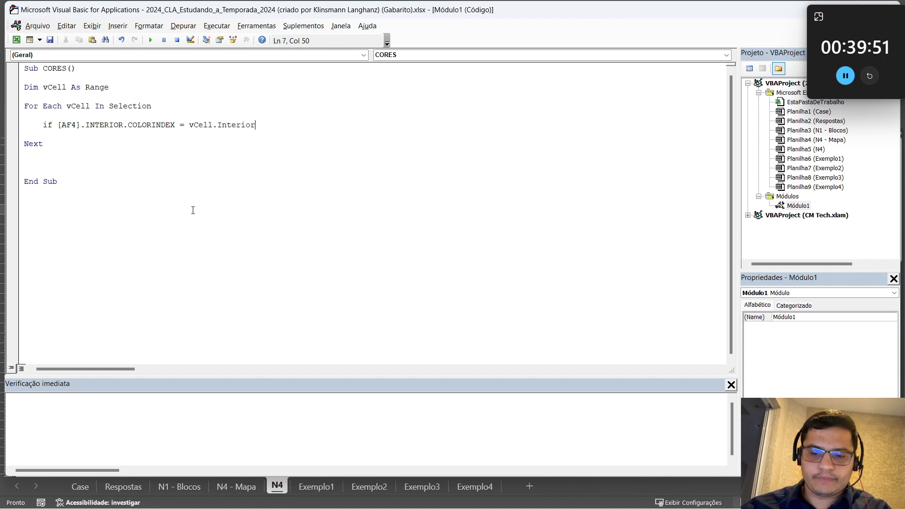
pyautogui.write('.OLO')
pyautogui.press('BackSpace')
pyautogui.press('BackSpace')
pyautogui.write('CO')
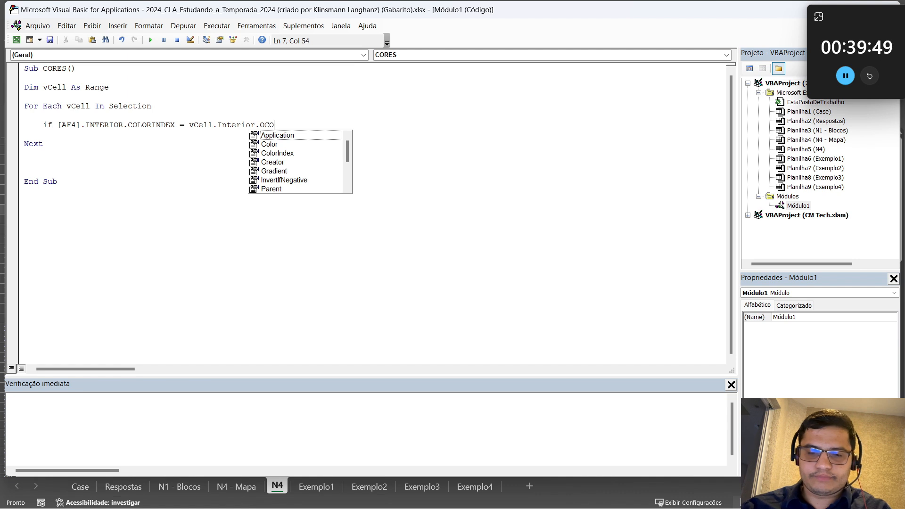
pyautogui.press('Down')
pyautogui.press('Down')
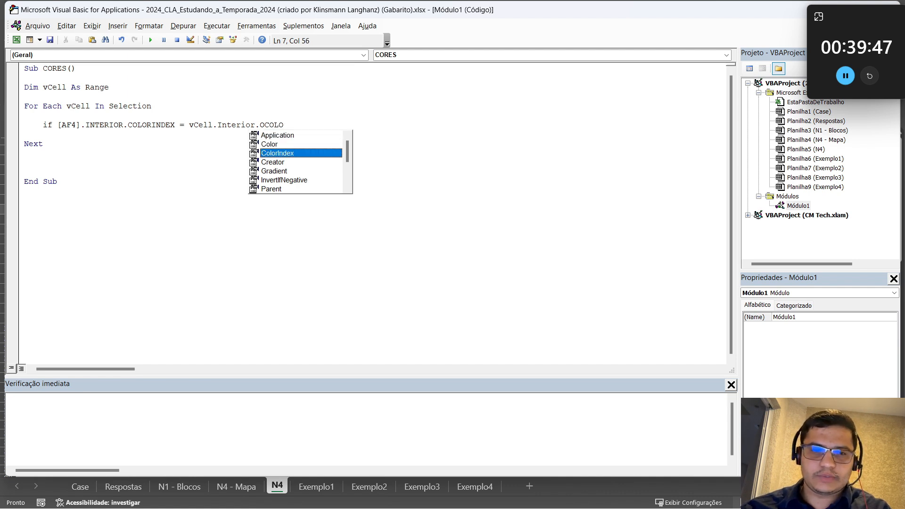
pyautogui.press('Tab')
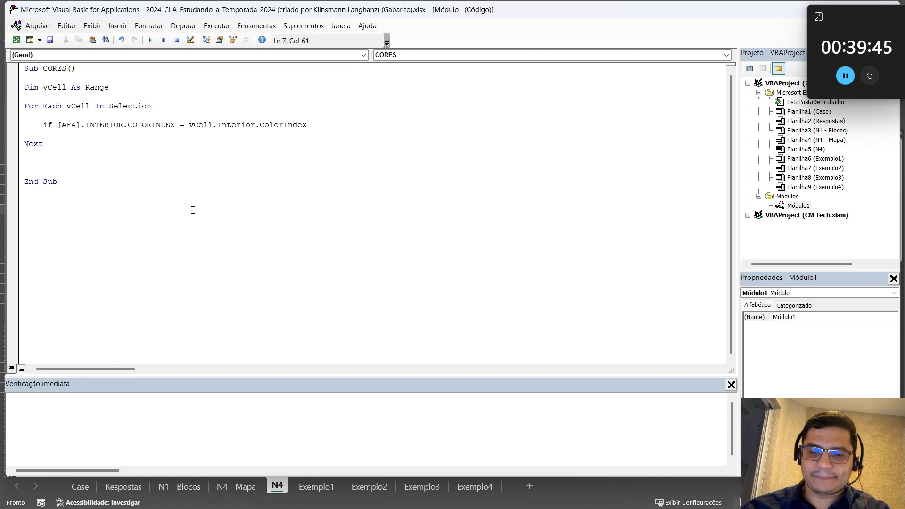
# Finish the If line with Then vCell = [AG4] so matching cells take the first terrain name
pyautogui.write('THEN [')
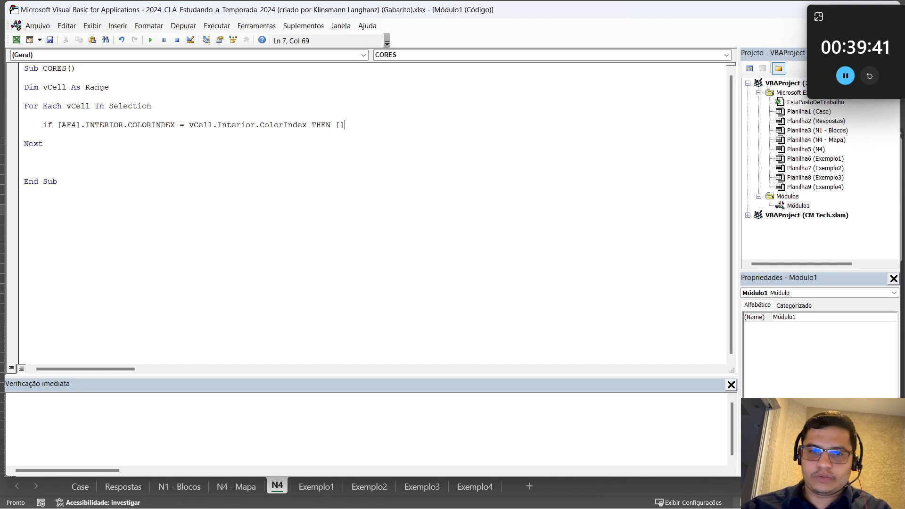
pyautogui.press('Left')
pyautogui.write('V')
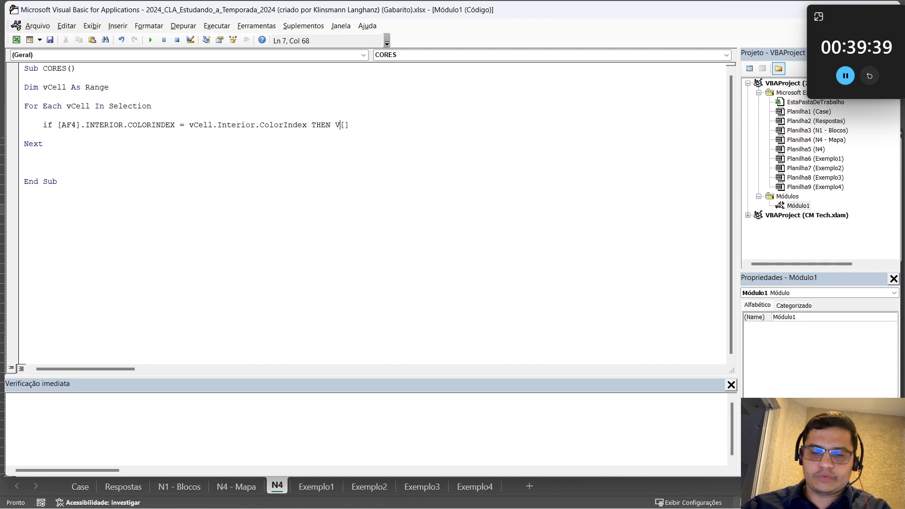
pyautogui.hotkey('ctrl', 'space')
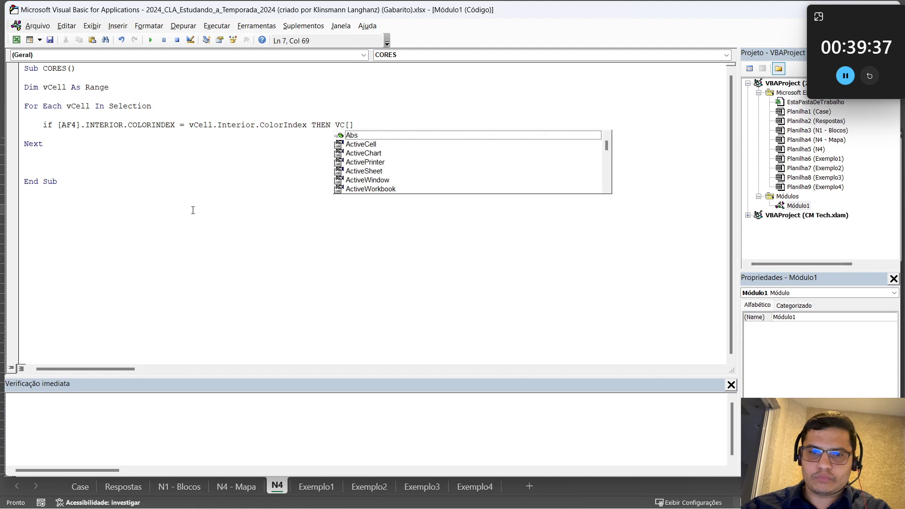
pyautogui.press('BackSpace')
pyautogui.press('BackSpace')
pyautogui.write('VC')
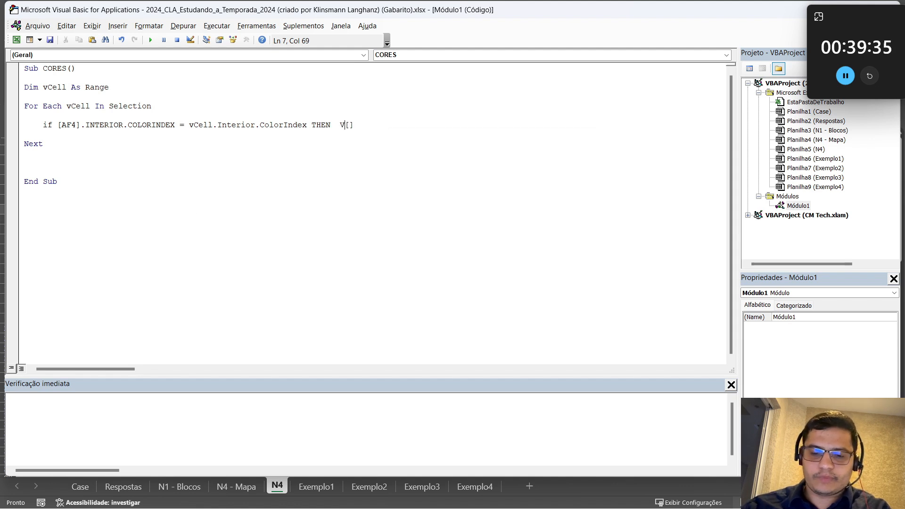
pyautogui.hotkey('ctrl', 'space')
pyautogui.press('Left')
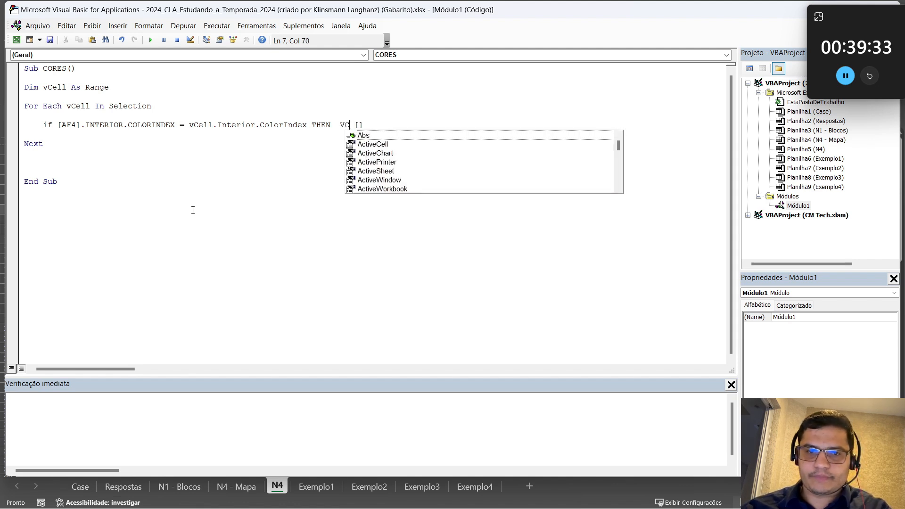
pyautogui.press('Escape')
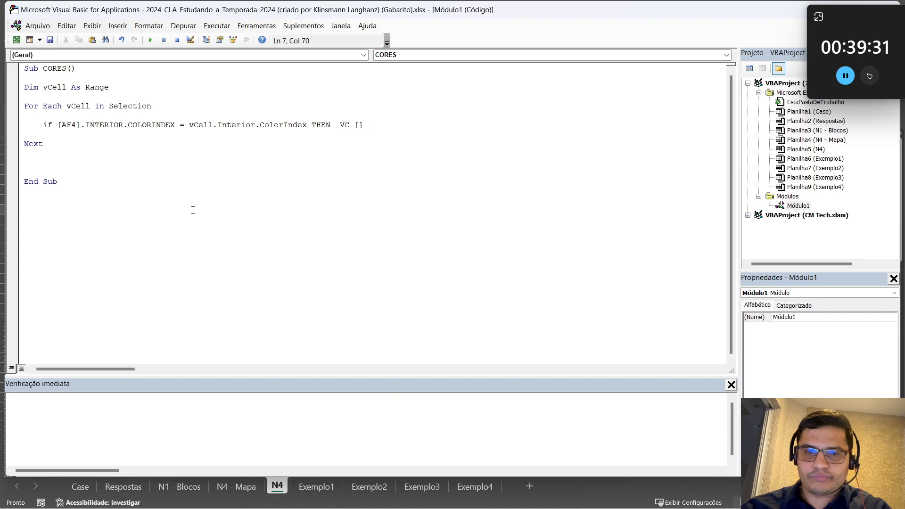
pyautogui.press('Right')
pyautogui.write('= [')
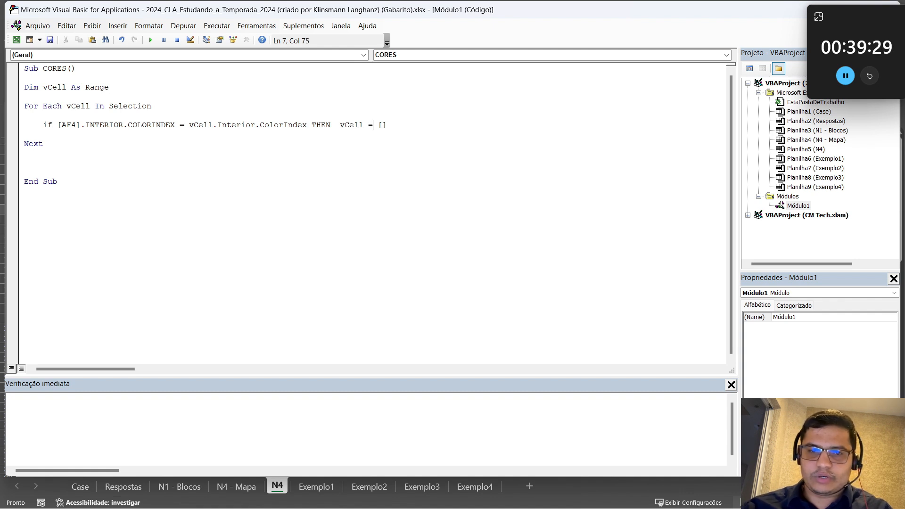
pyautogui.write('AG4')
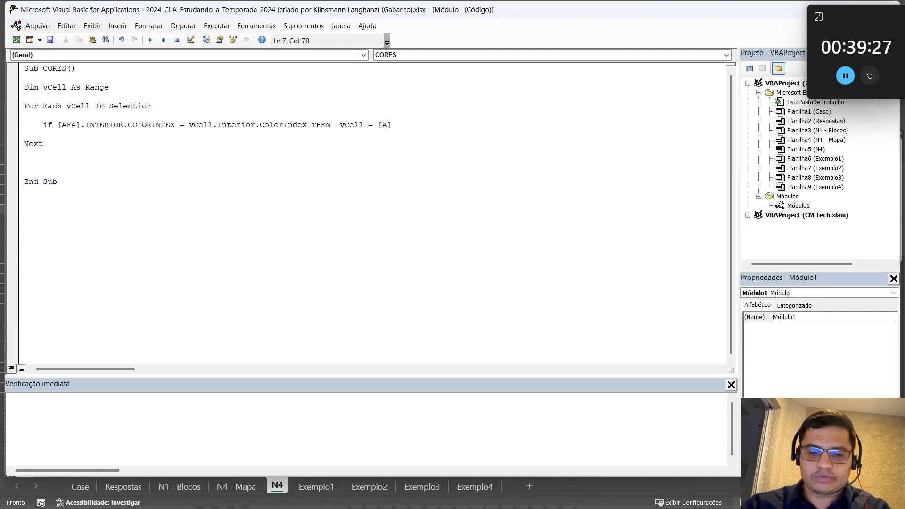
pyautogui.press('Right')
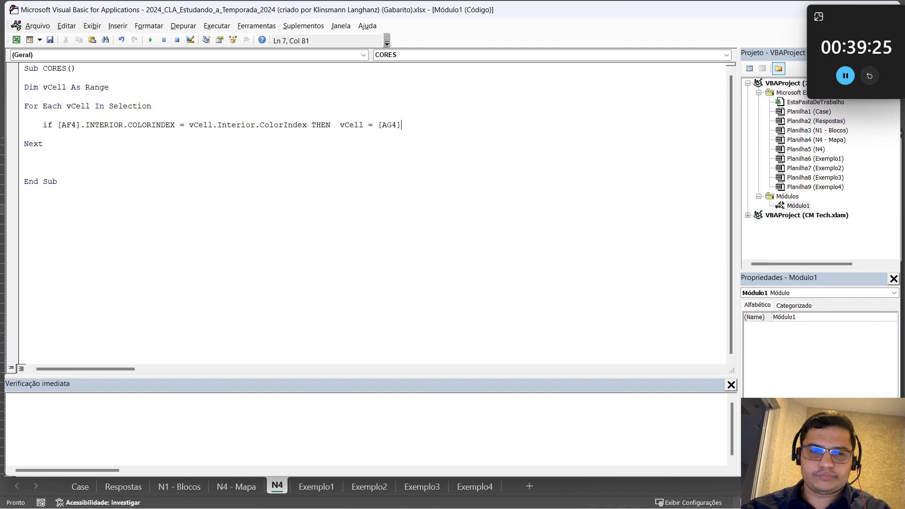
# Duplicate the If line twice directly below itself and indent the third line to match the others
pyautogui.press('Return')
pyautogui.press('Up')
pyautogui.hotkey('shift', 'End')
pyautogui.hotkey('ctrl', 'c')
pyautogui.press('Down')
pyautogui.hotkey('ctrl', 'v')
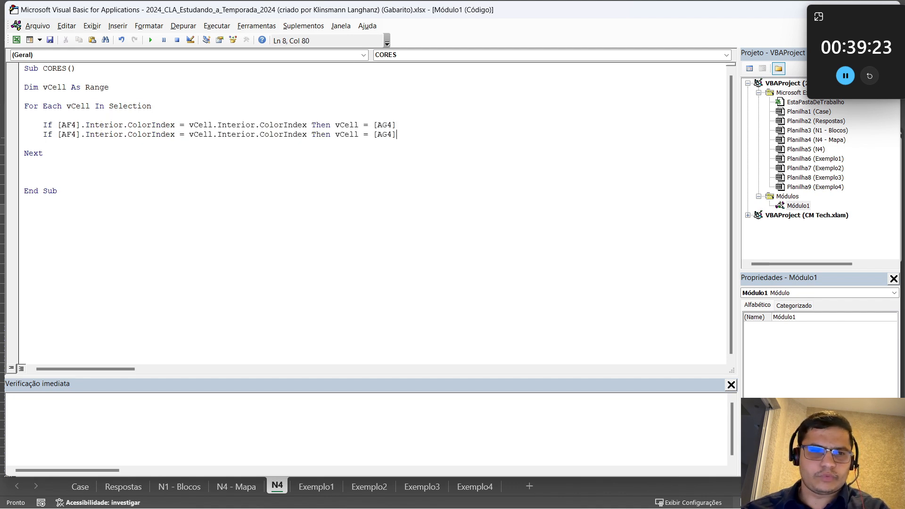
pyautogui.press('Down')
pyautogui.hotkey('ctrl', 'v')
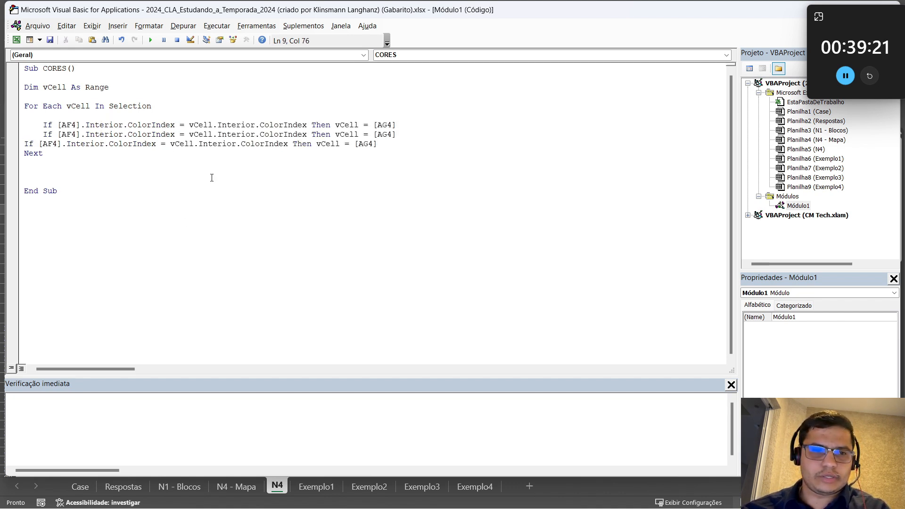
pyautogui.click(25, 144)
pyautogui.press('Tab')
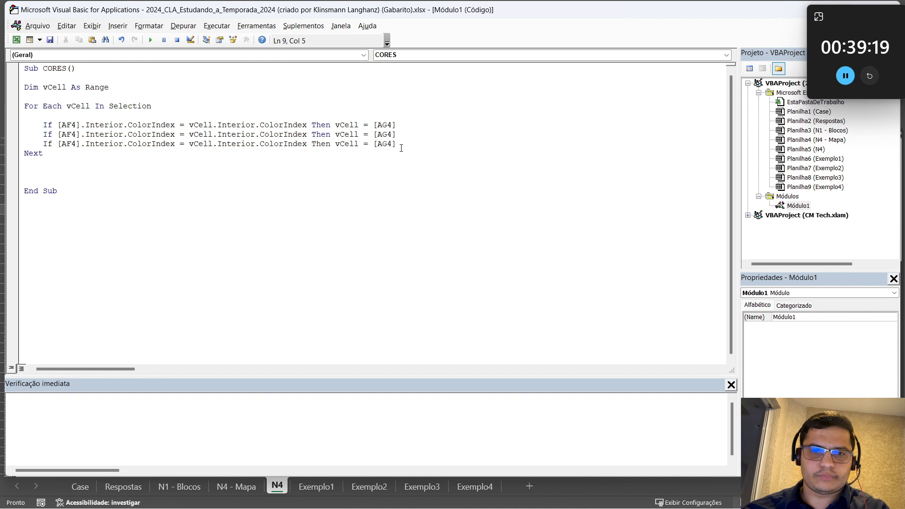
# Add three more copies of the If line below the existing three
pyautogui.press('Return')
pyautogui.hotkey('ctrl', 'v')
pyautogui.press('Return')
pyautogui.hotkey('ctrl', 'v')
pyautogui.press('Return')
pyautogui.hotkey('ctrl', 'v')
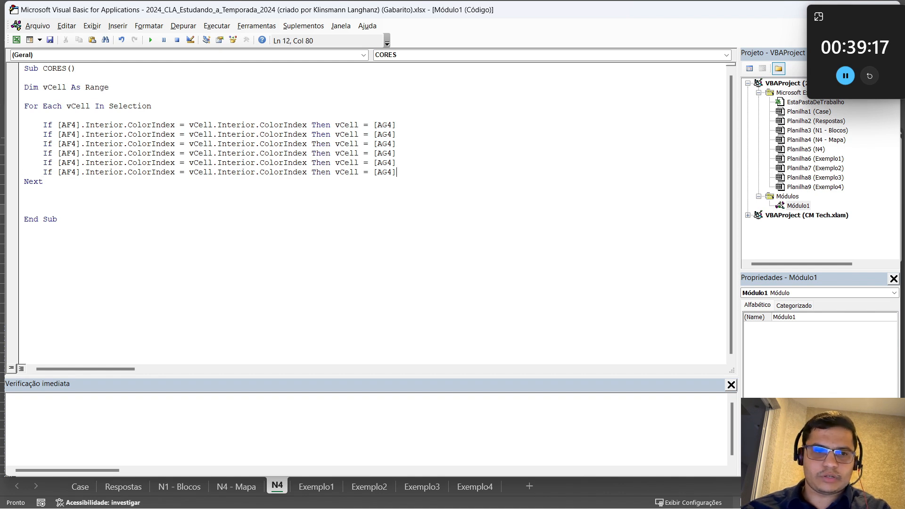
# Change the AF4 reference in the second to fifth If lines to AF5, AF6, AF7 and AF8
pyautogui.click(79, 135)
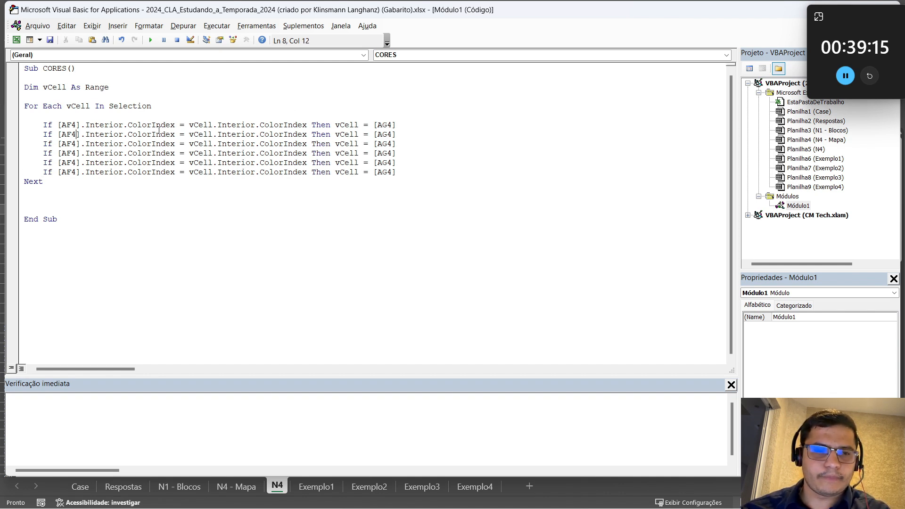
pyautogui.press('BackSpace')
pyautogui.write('5')
pyautogui.press('Down')
pyautogui.press('BackSpace')
pyautogui.write('6')
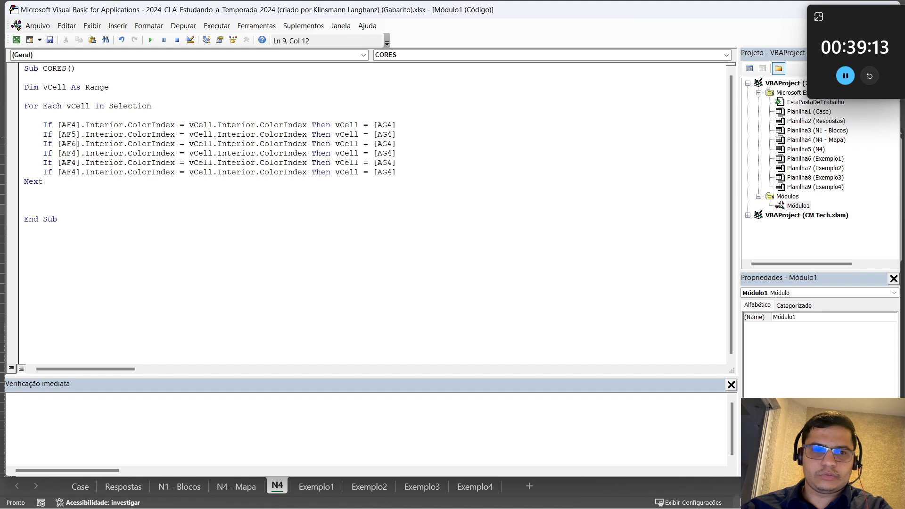
pyautogui.press('Down')
pyautogui.press('BackSpace')
pyautogui.write('7')
pyautogui.press('Down')
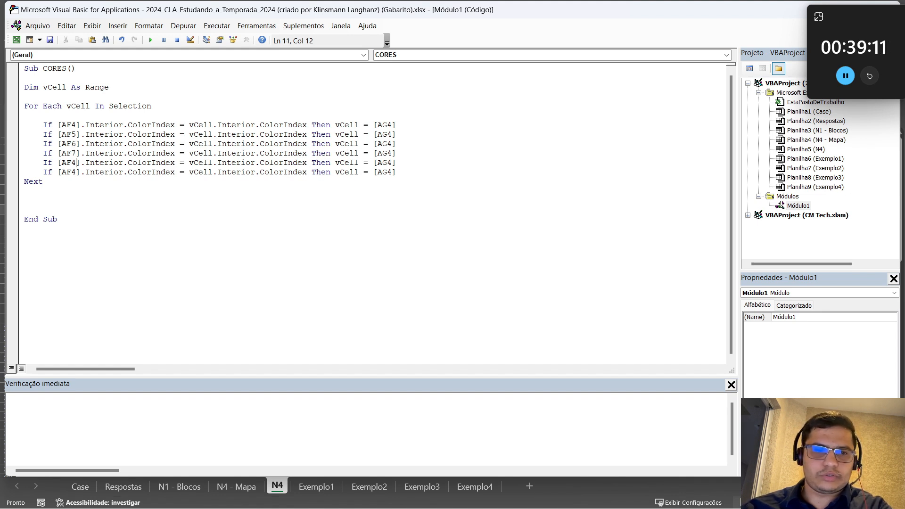
pyautogui.press('BackSpace')
pyautogui.write('8')
# Delete the surplus sixth If line above Next
pyautogui.hotkey('shift', 'End')
pyautogui.press('BackSpace')
pyautogui.press('BackSpace')
pyautogui.press('BackSpace')
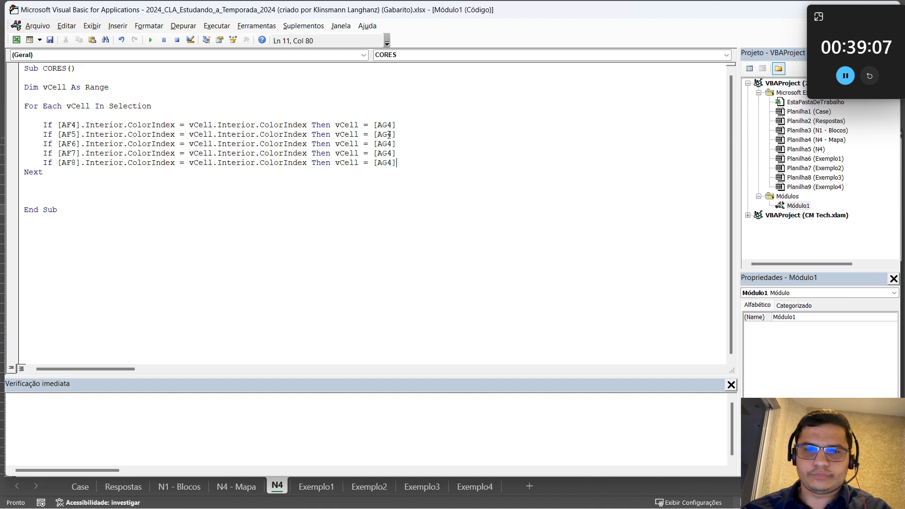
# Change the assigned cell in the second to fifth If lines to AG5, AG6, AG7 and AG8
pyautogui.press('Up')
pyautogui.press('Up')
pyautogui.press('Up')
pyautogui.press('Left')
pyautogui.press('BackSpace')
pyautogui.write('5')
pyautogui.press('Down')
pyautogui.press('BackSpace')
pyautogui.write('6')
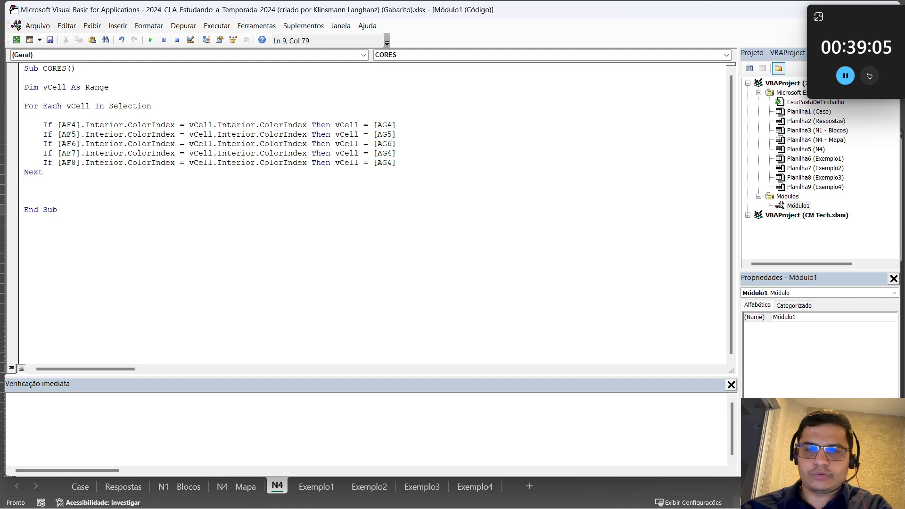
pyautogui.press('Down')
pyautogui.press('BackSpace')
pyautogui.write('7')
pyautogui.press('Down')
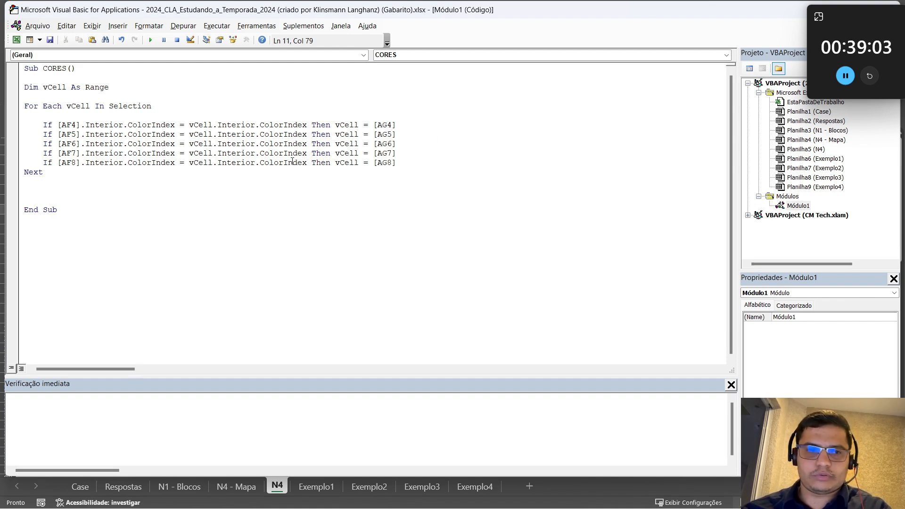
# Select the whole number map B3:AB27 on sheet N4 and run the CORES macro on it
pyautogui.hotkey('alt', 'F11')
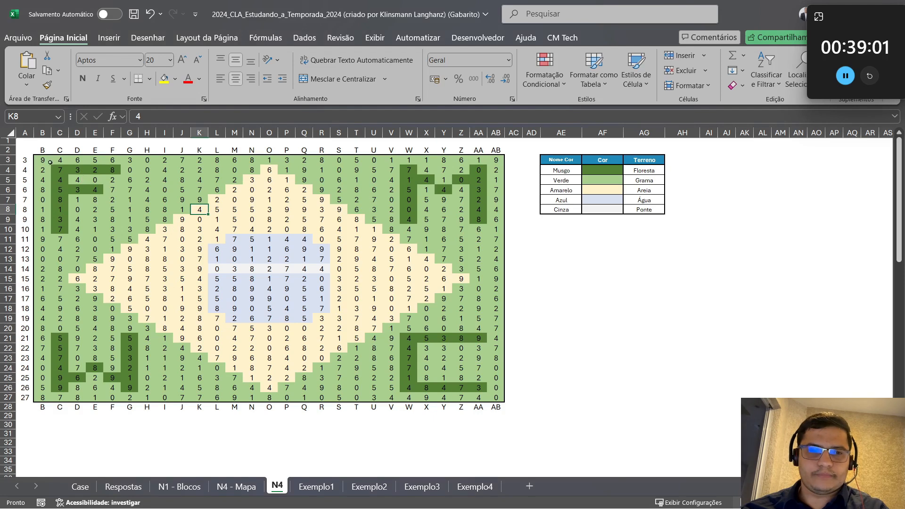
pyautogui.keyDown('shift'); pyautogui.click(495, 396); pyautogui.keyUp('shift')
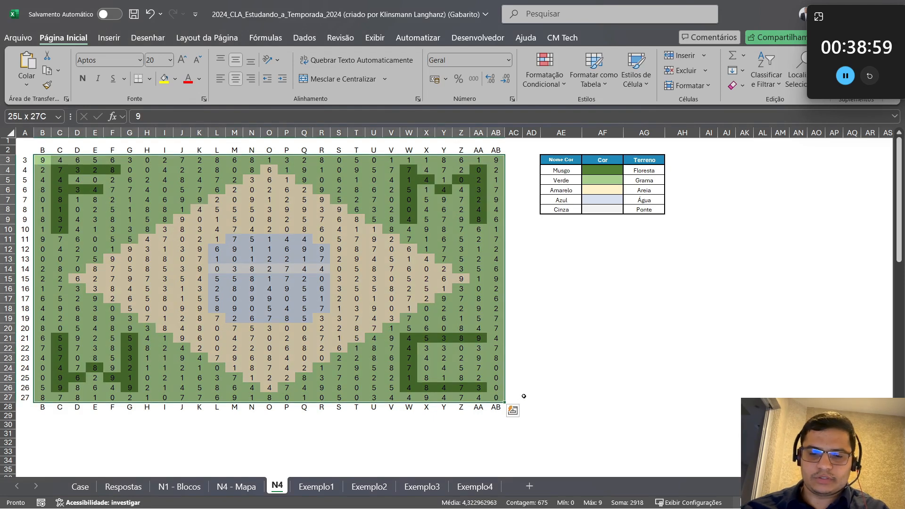
pyautogui.hotkey('alt', 'F8')
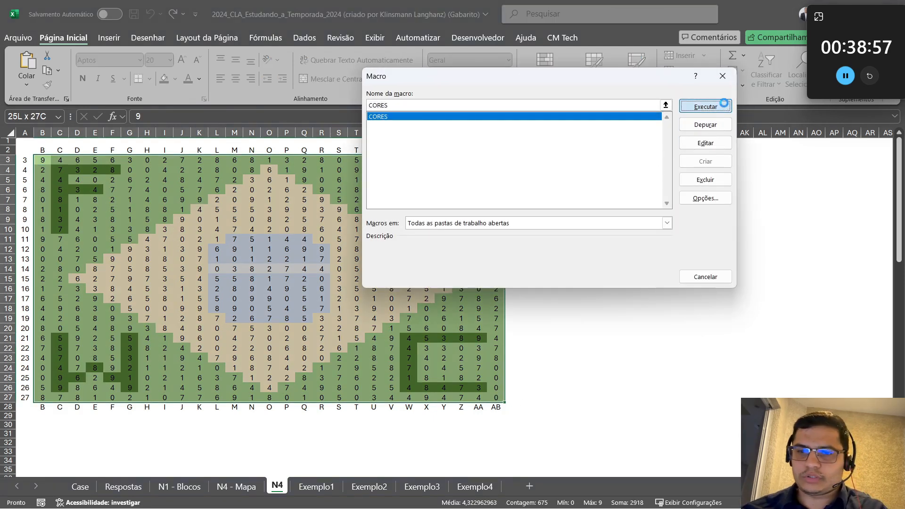
pyautogui.click(705, 105)
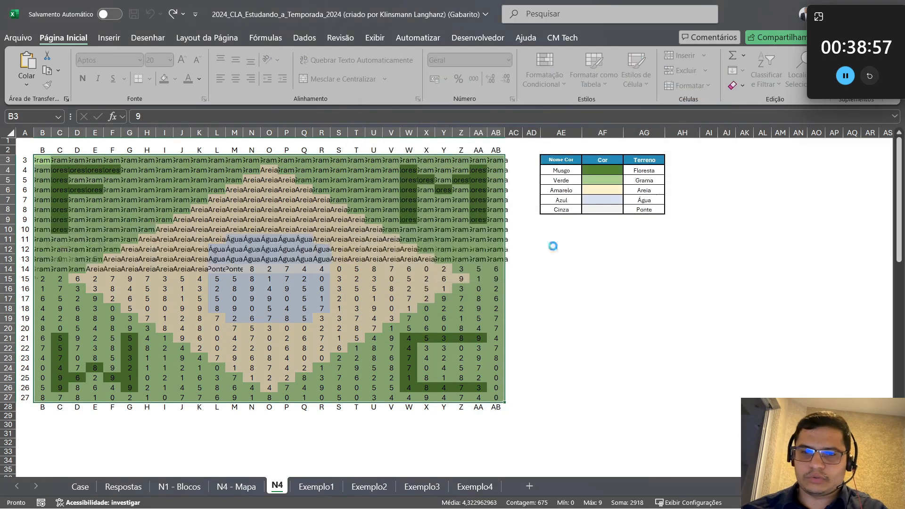
pyautogui.click(660, 268)
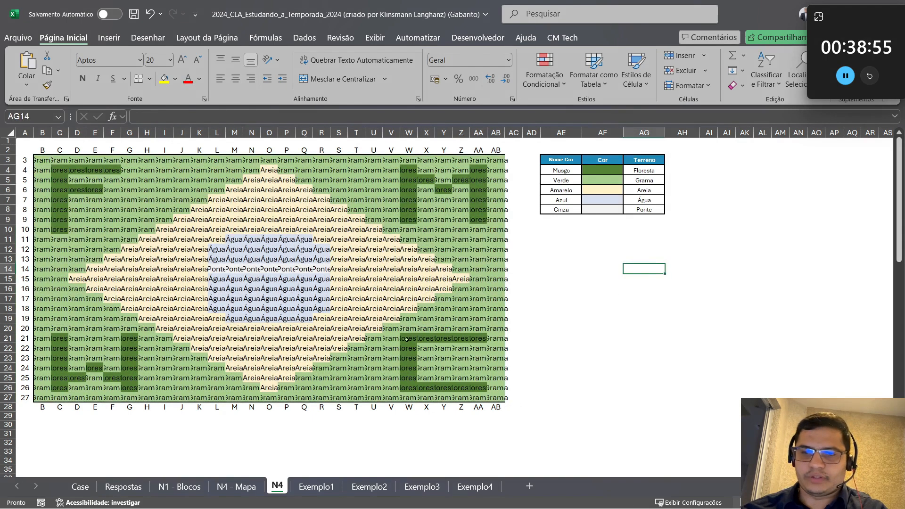
# Centre the reference in cell E3 of the Exemplo4 sheet
pyautogui.click(474, 487)
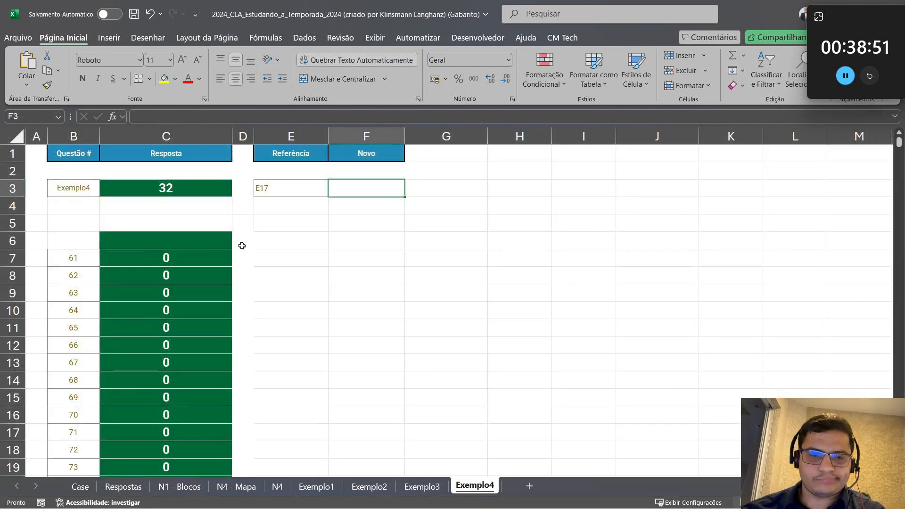
pyautogui.click(263, 187)
pyautogui.click(234, 79)
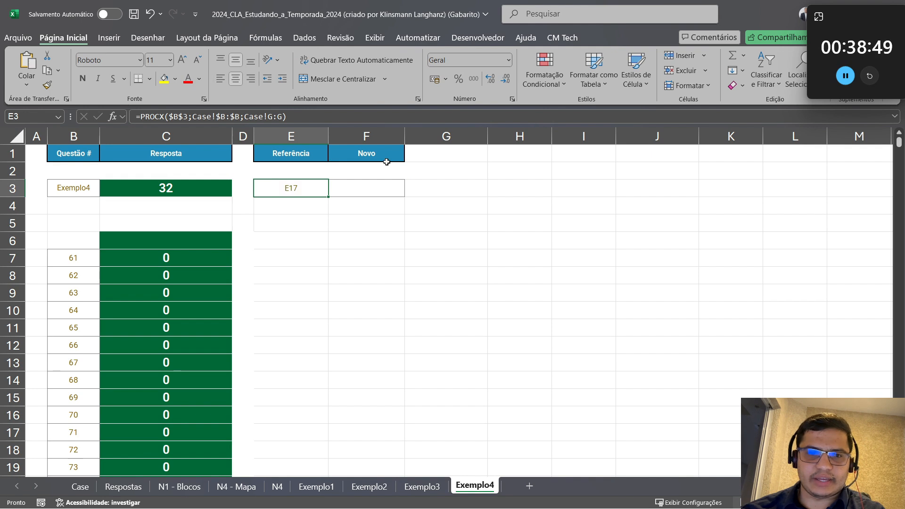
# Copy the Novo column block F1:F3 into G1:G3
pyautogui.click(389, 190)
pyautogui.hotkey('shift', 'Up')
pyautogui.hotkey('shift', 'Up')
pyautogui.hotkey('ctrl', 'c')
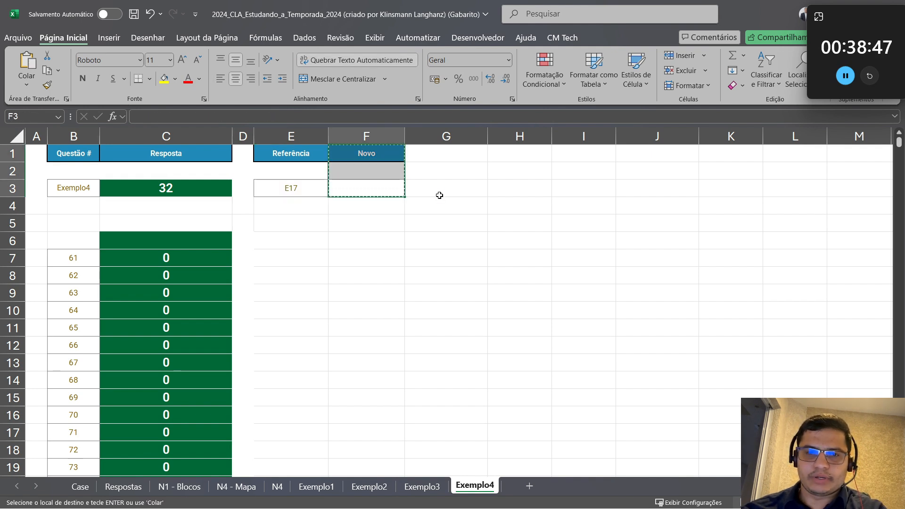
pyautogui.click(440, 197)
pyautogui.press('Up')
pyautogui.press('Up')
pyautogui.hotkey('ctrl', 'v')
# Rename the headers in F1 and G1 to Valor and Terreno
pyautogui.press('Left')
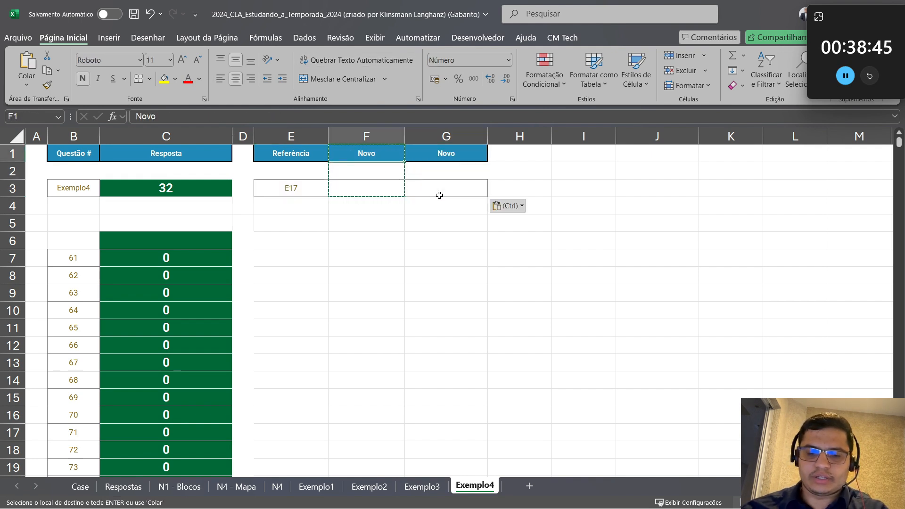
pyautogui.write('vALOR')
pyautogui.press('Tab')
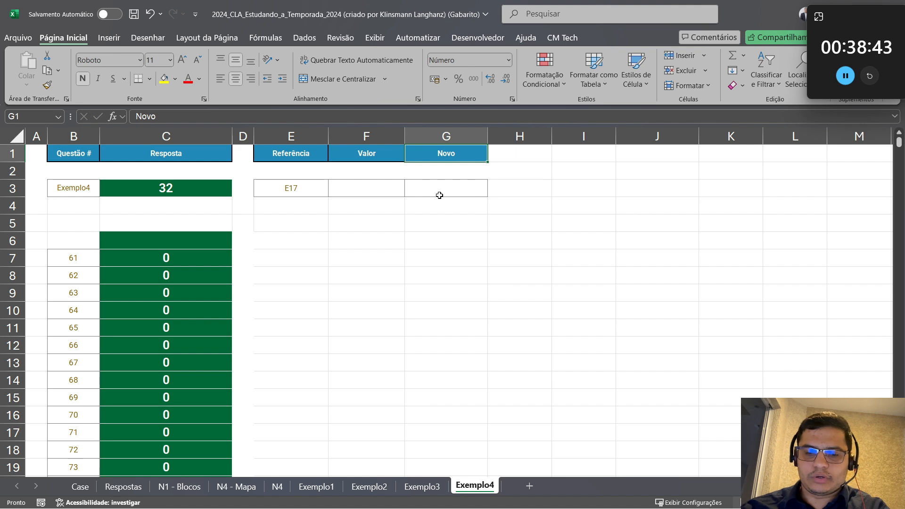
pyautogui.write('Terreno')
pyautogui.press('Return')
# Start an INDIRETO formula in the Valor cell F3 that refers to the sheet N4 - Mapa
pyautogui.press('Down')
pyautogui.press('Left')
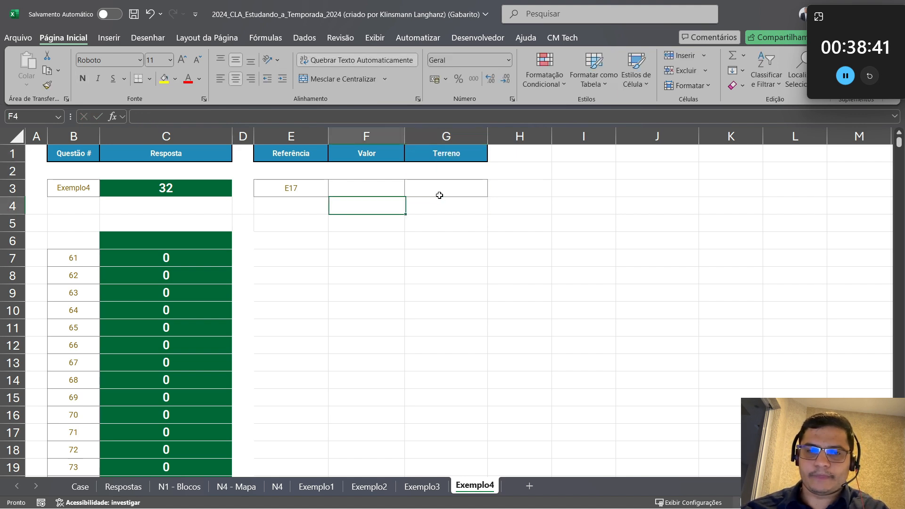
pyautogui.press('Left')
pyautogui.press('Right')
pyautogui.write('=')
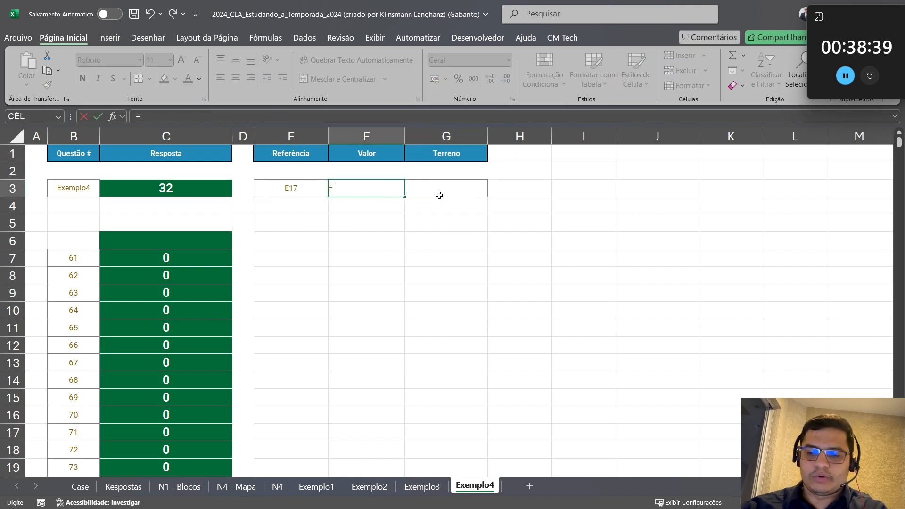
pyautogui.write('indi')
pyautogui.press('Tab')
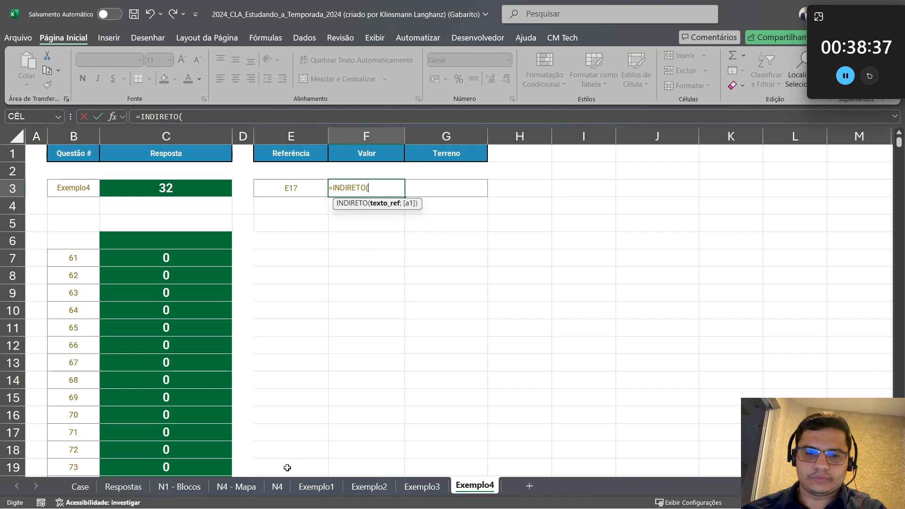
pyautogui.click(192, 485)
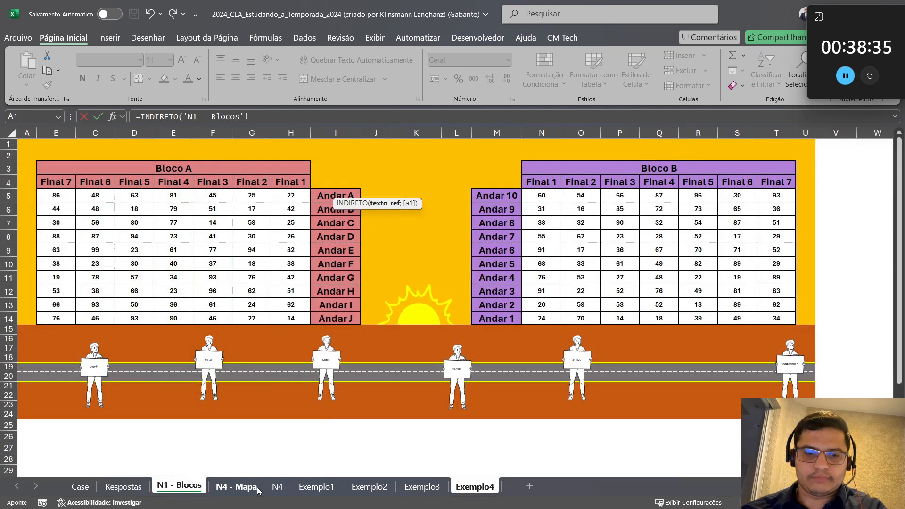
pyautogui.click(236, 487)
# Enclose the 'N4 - Mapa'! sheet reference in the INDIRETO formula in double quotes and append the & operator
pyautogui.click(281, 117)
pyautogui.write('"')
pyautogui.press('Left')
pyautogui.press('Left')
pyautogui.press('Left')
pyautogui.press('Left')
pyautogui.press('Left')
pyautogui.press('Left')
pyautogui.press('Left')
pyautogui.press('Left')
pyautogui.press('Left')
pyautogui.press('Left')
pyautogui.press('Left')
pyautogui.press('Left')
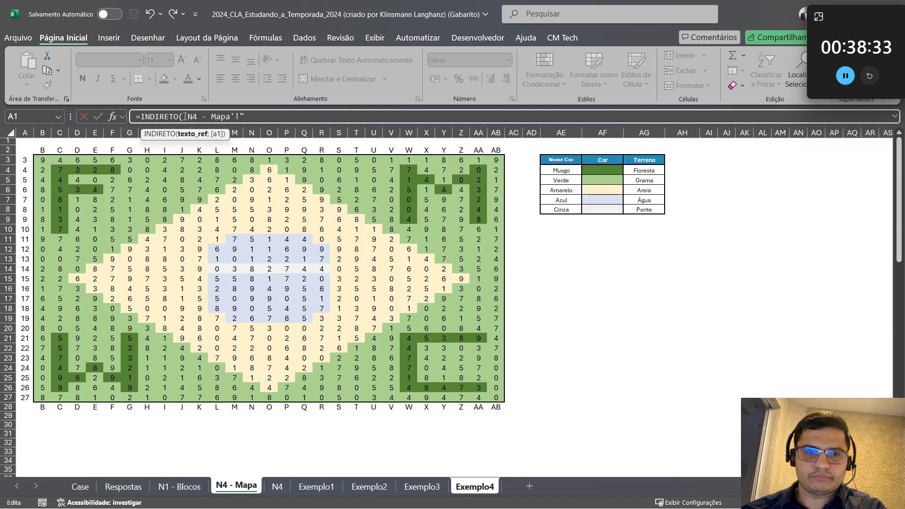
pyautogui.write('"')
pyautogui.click(266, 117)
pyautogui.write('&')
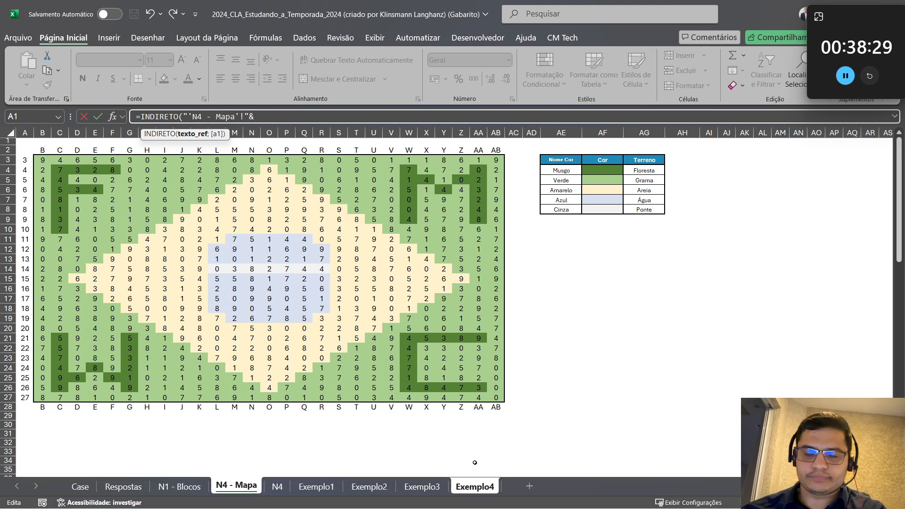
# Complete the Valor formula in F3 as =INDIRETO("'N4 - Mapa'!"&Exemplo4!E3)
pyautogui.click(476, 485)
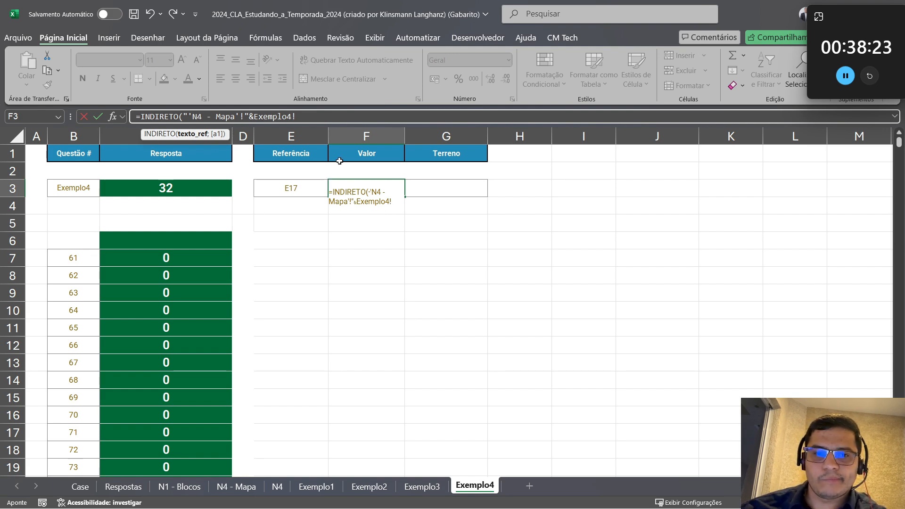
pyautogui.click(305, 183)
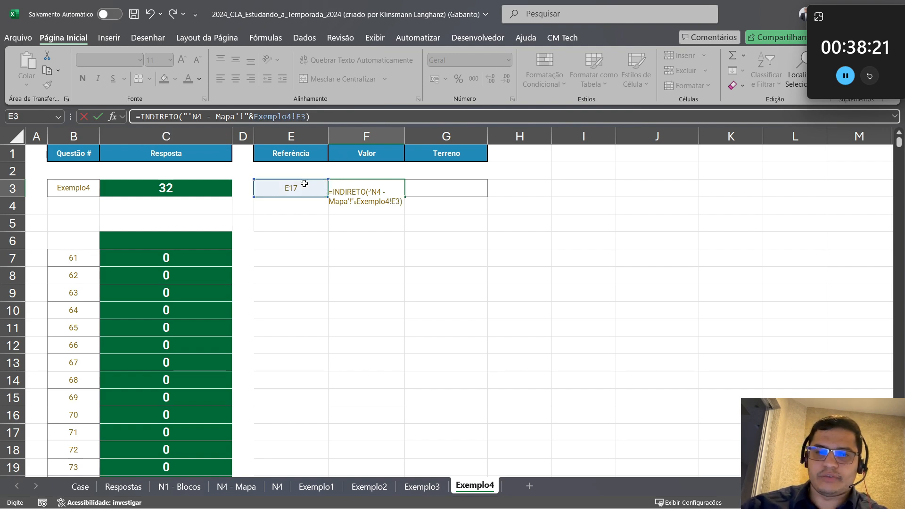
pyautogui.press('Return')
# Copy the text of the Valor formula in F3 into the Terreno cell G3
pyautogui.press('Up')
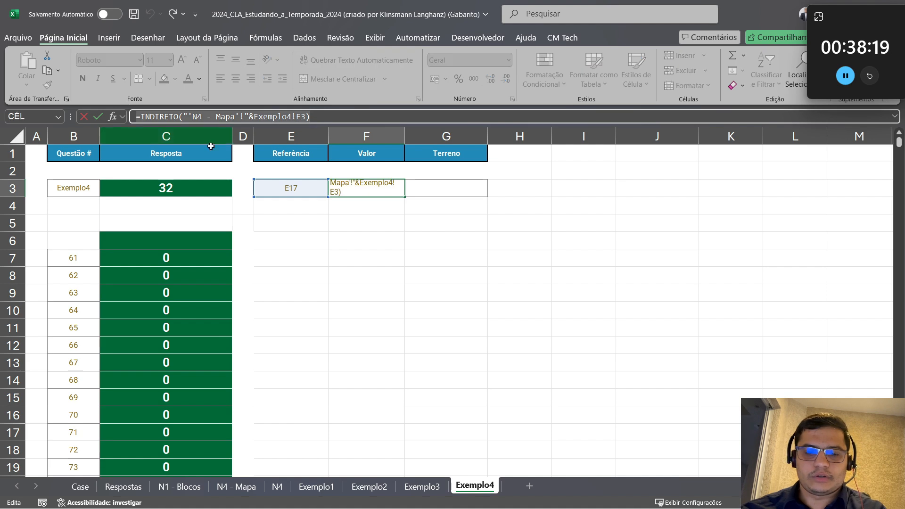
pyautogui.click(418, 197)
pyautogui.hotkey('ctrl', 'v')
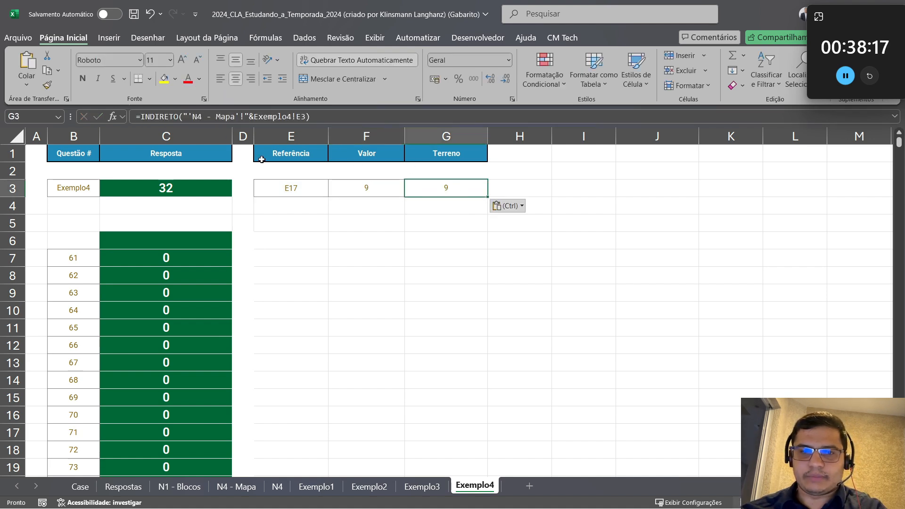
# Change the sheet name in the G3 formula to N4 without apostrophes, giving =INDIRETO("N4!"&Exemplo4!E3)
pyautogui.click(250, 116)
pyautogui.press('Left')
pyautogui.press('Left')
pyautogui.press('Left')
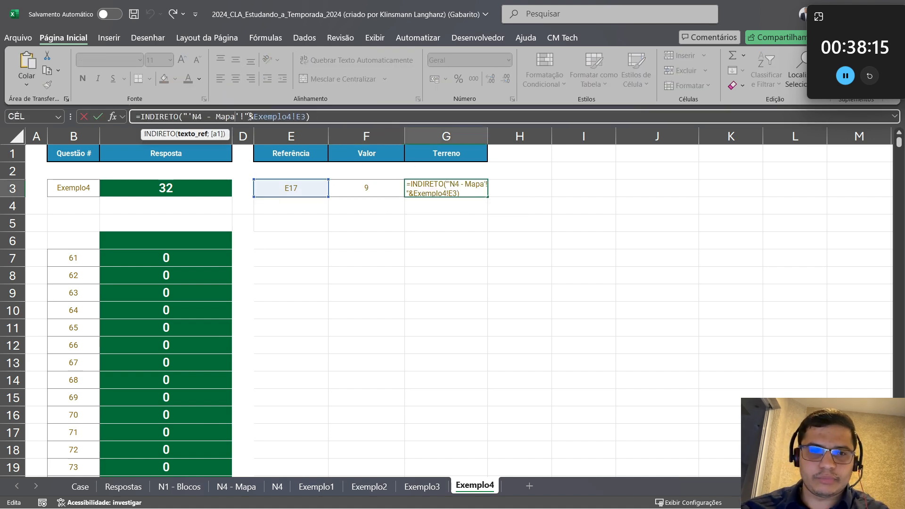
pyautogui.hotkey('ctrl', 'shift', 'Left')
pyautogui.hotkey('ctrl', 'shift', 'Left')
pyautogui.hotkey('shift', 'Left')
pyautogui.press('BackSpace')
pyautogui.press('Left')
pyautogui.press('Left')
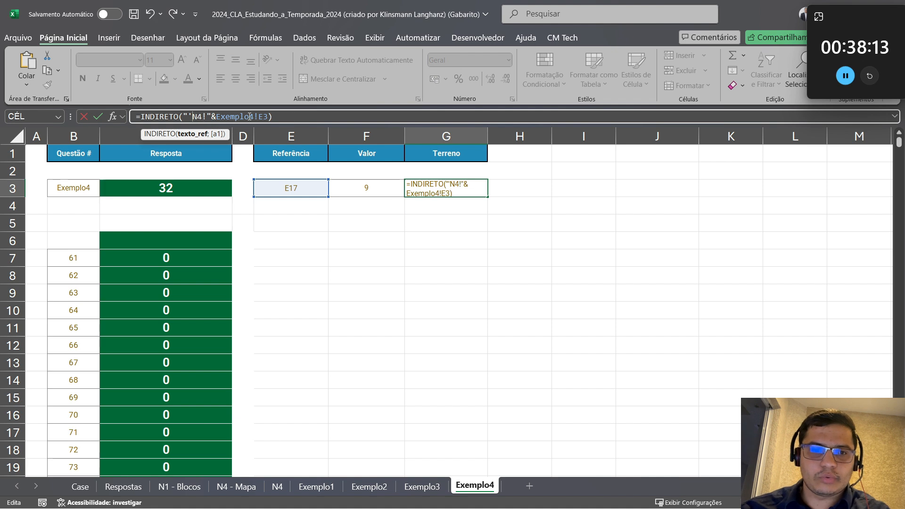
pyautogui.press('BackSpace')
pyautogui.press('Return')
# Start a DESLOC formula in E6 with the copied INDIRETO formula, minus its equals sign, as the reference argument
pyautogui.click(293, 240)
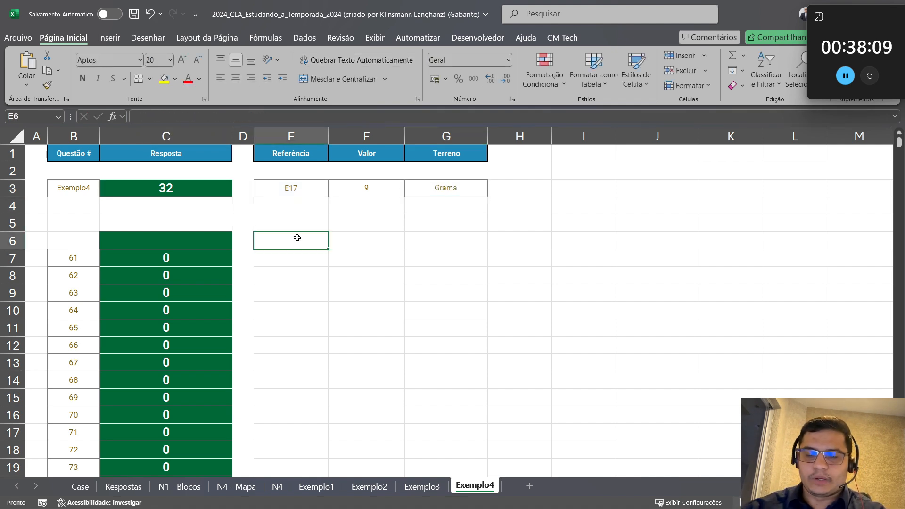
pyautogui.write('=desloc')
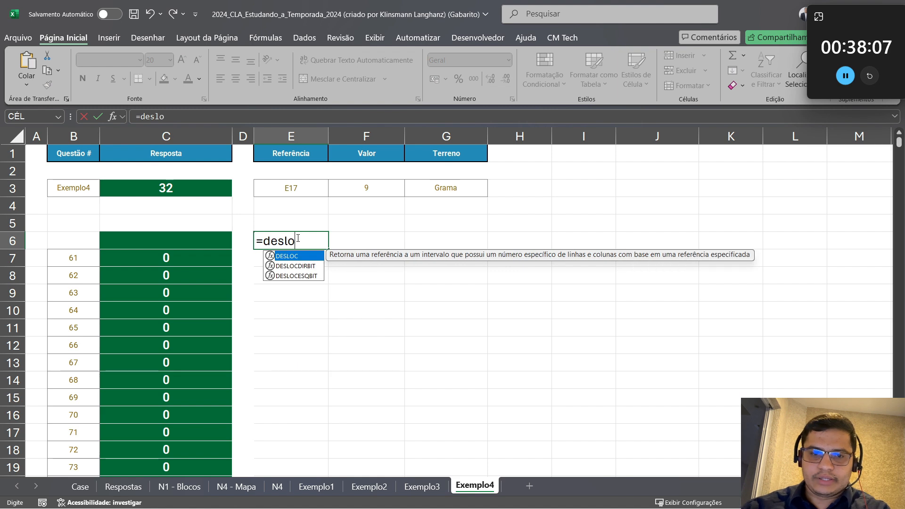
pyautogui.press('Tab')
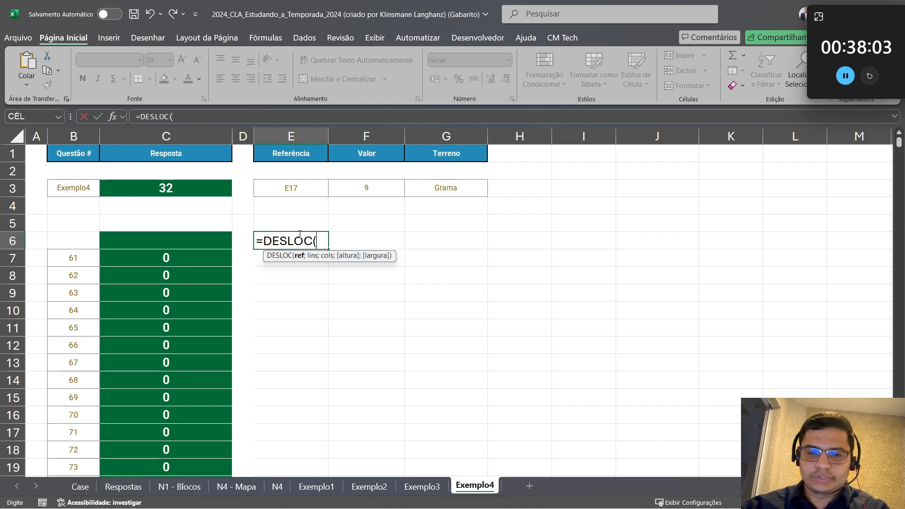
pyautogui.hotkey('ctrl', 'v')
pyautogui.click(327, 241)
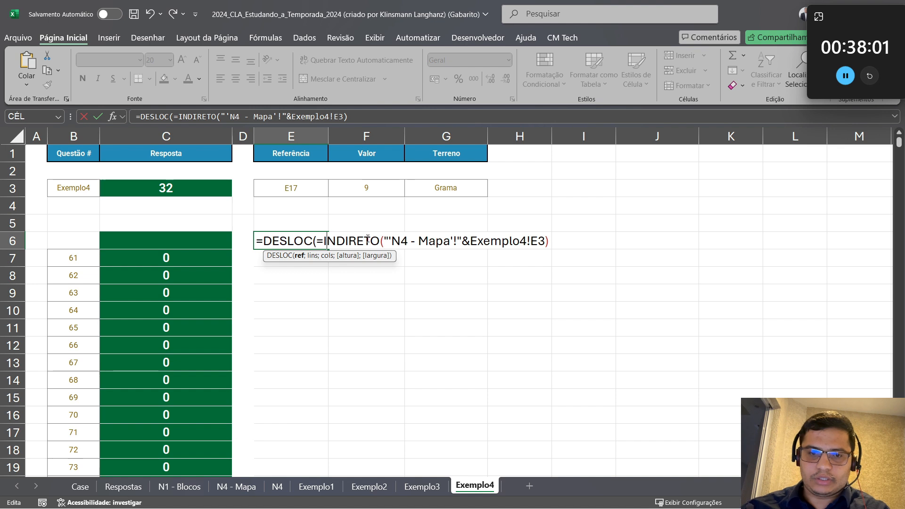
pyautogui.press('BackSpace')
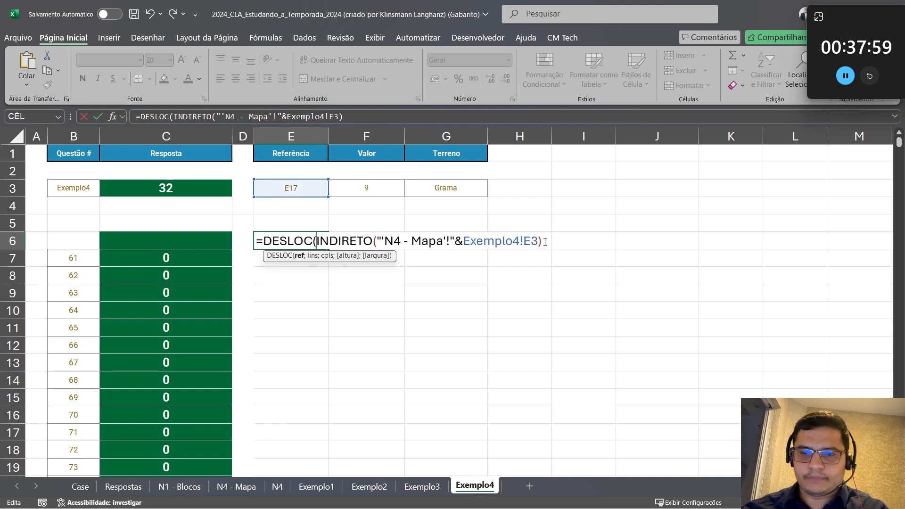
# Complete the DESLOC formula in E6 with a row offset of -4, column offset 0, height 5 and width 5
pyautogui.write(';')
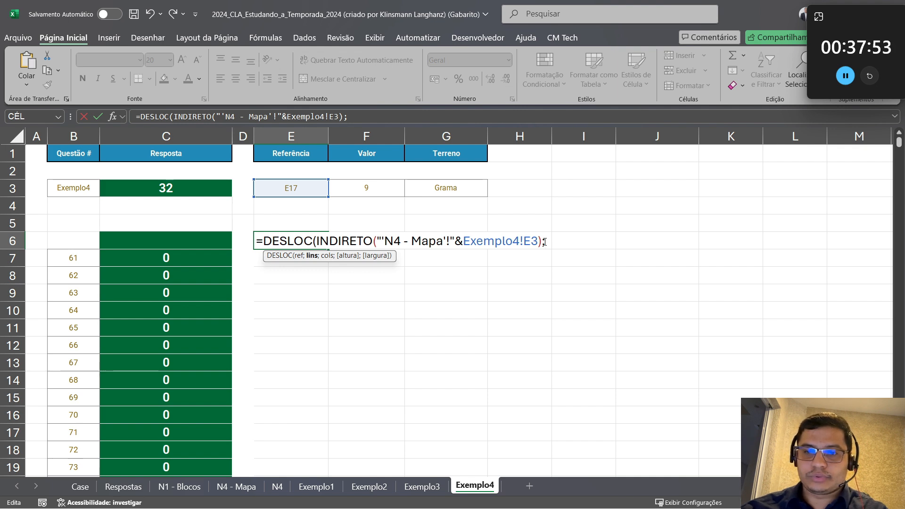
pyautogui.write('-4')
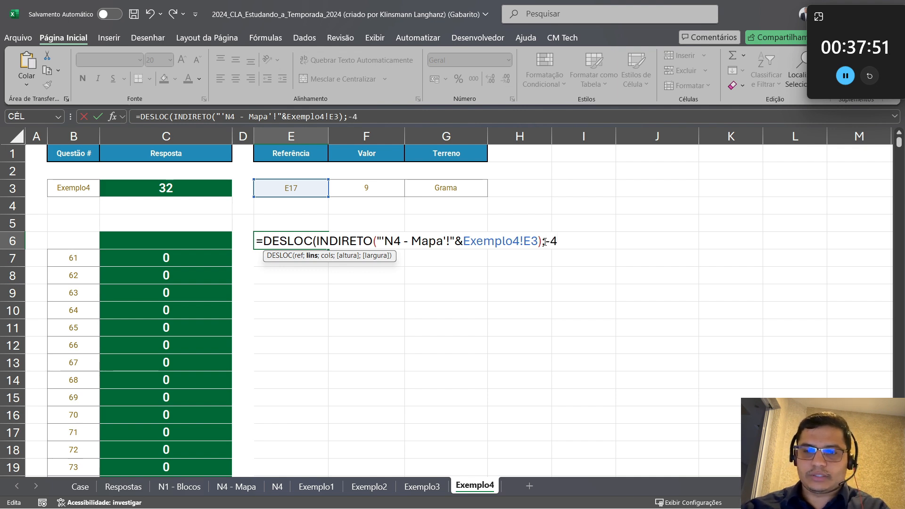
pyautogui.write(';0')
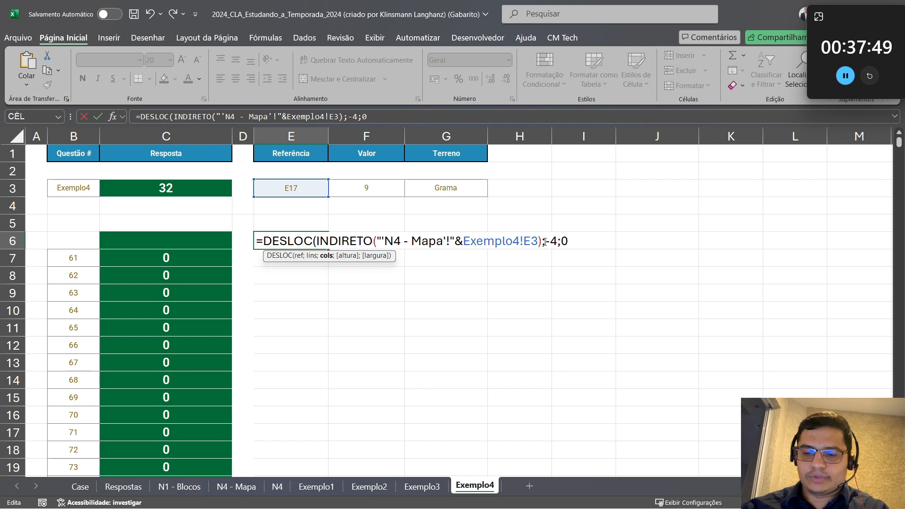
pyautogui.write(';5;5')
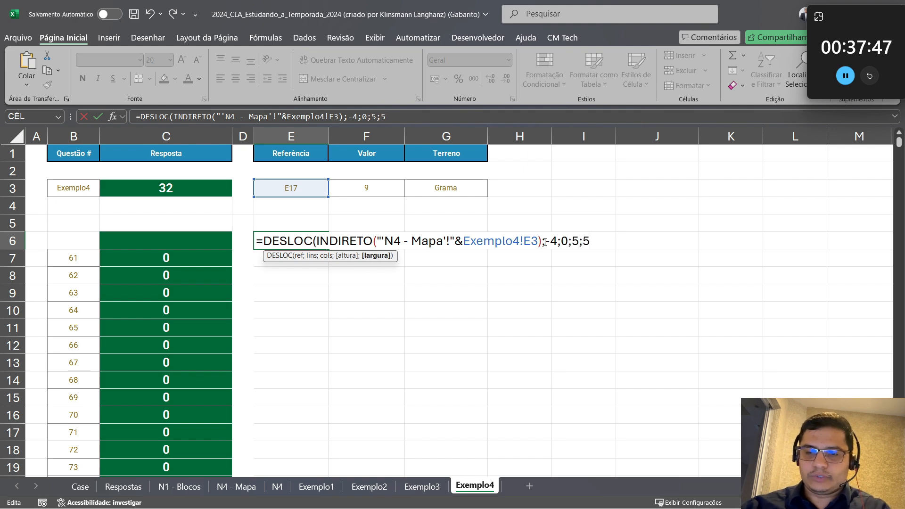
pyautogui.write(')')
pyautogui.hotkey('ctrl', 'Return')
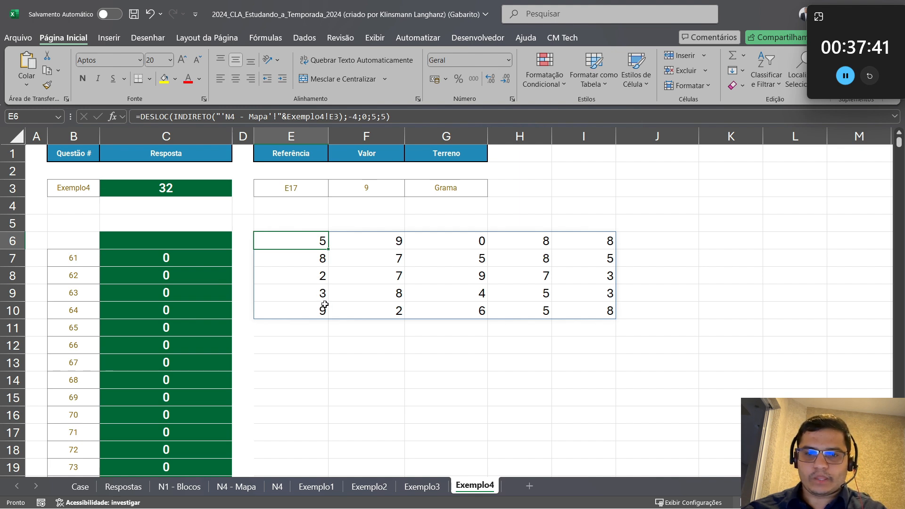
# Wrap the DESLOC formula in E6 in PARACOL to list the block as a single column
pyautogui.click(143, 116)
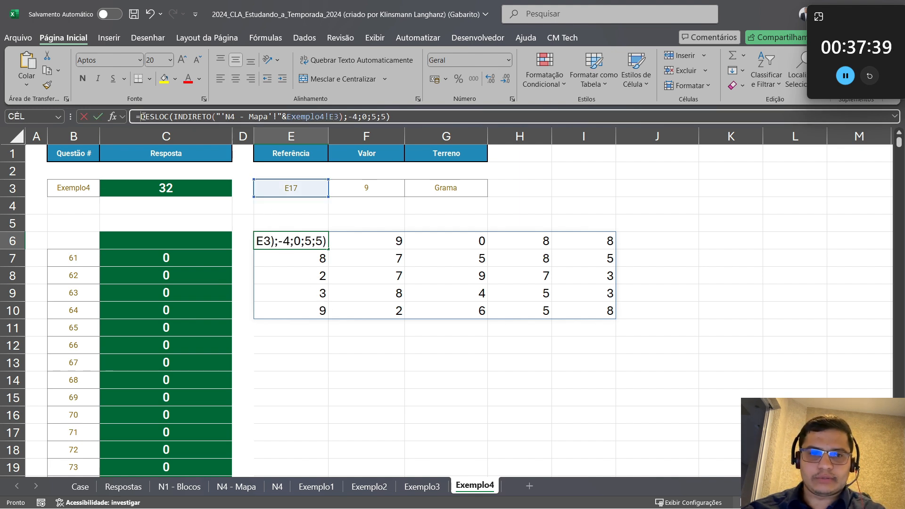
pyautogui.write('para')
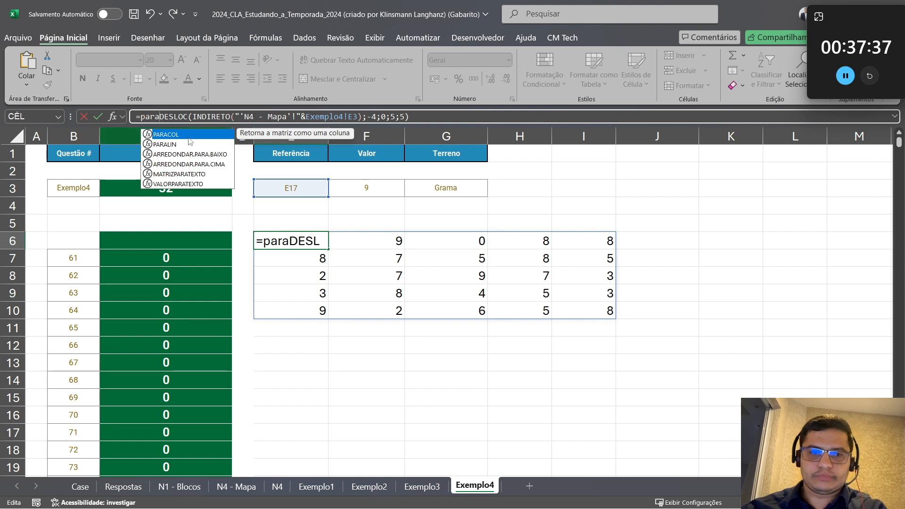
pyautogui.press('Tab')
pyautogui.click(435, 118)
pyautogui.press('Return')
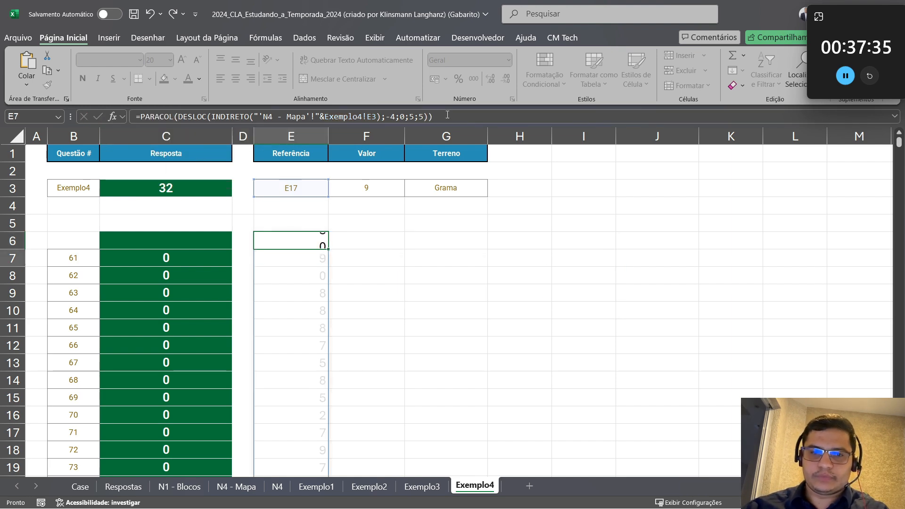
# Copy the text of the PARACOL formula from E6 into F6
pyautogui.click(374, 245)
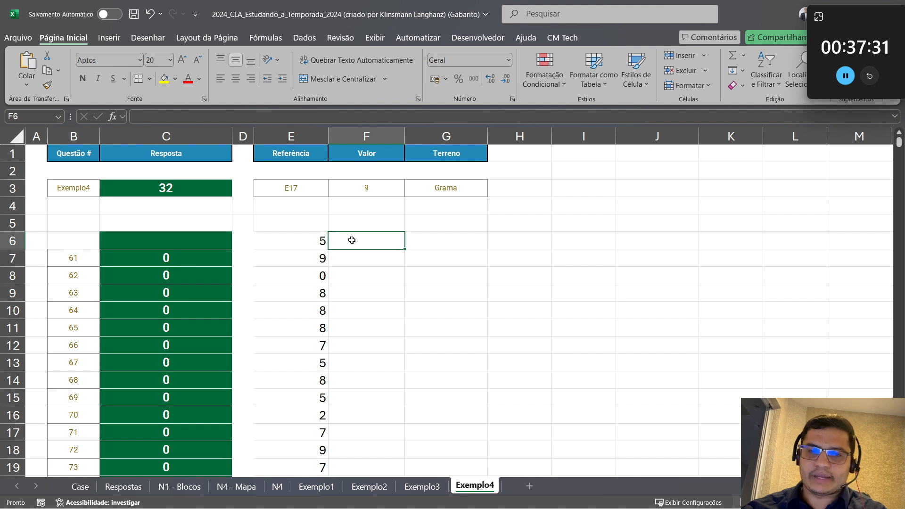
pyautogui.press('Left')
pyautogui.press('F2')
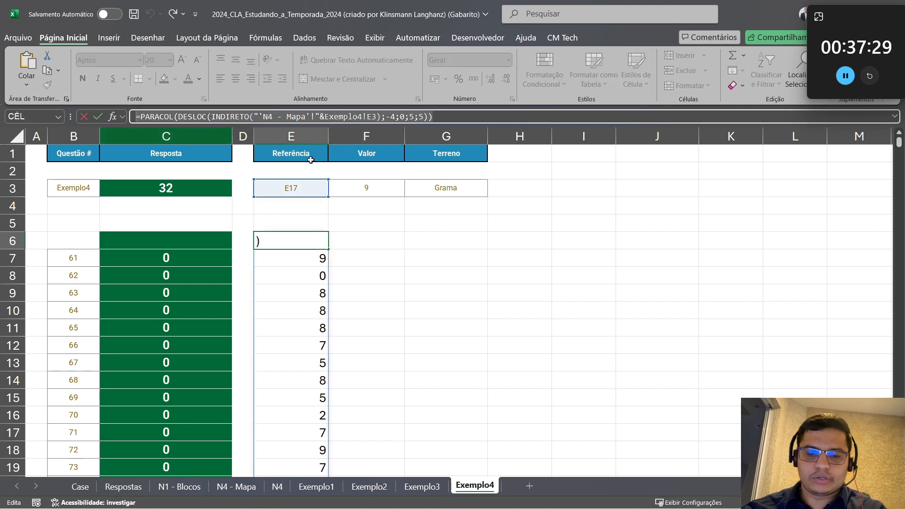
pyautogui.hotkey('ctrl', 'c')
pyautogui.click(386, 243)
pyautogui.hotkey('ctrl', 'v')
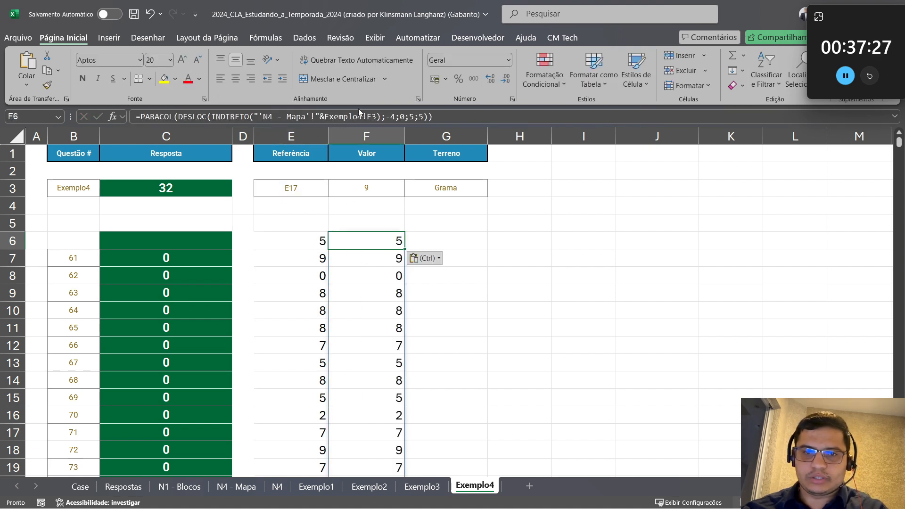
# Change the sheet name in the F6 formula to N4 without apostrophes so it lists the terrains
pyautogui.click(309, 117)
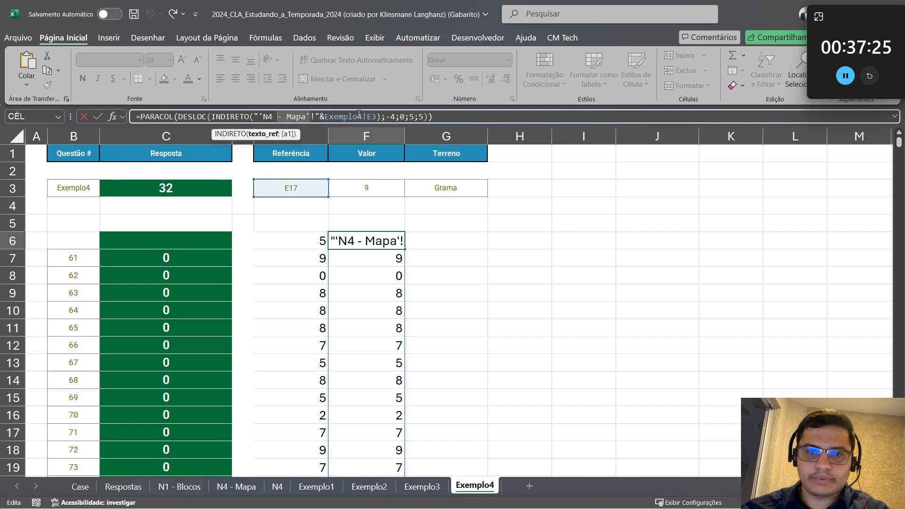
pyautogui.write('4')
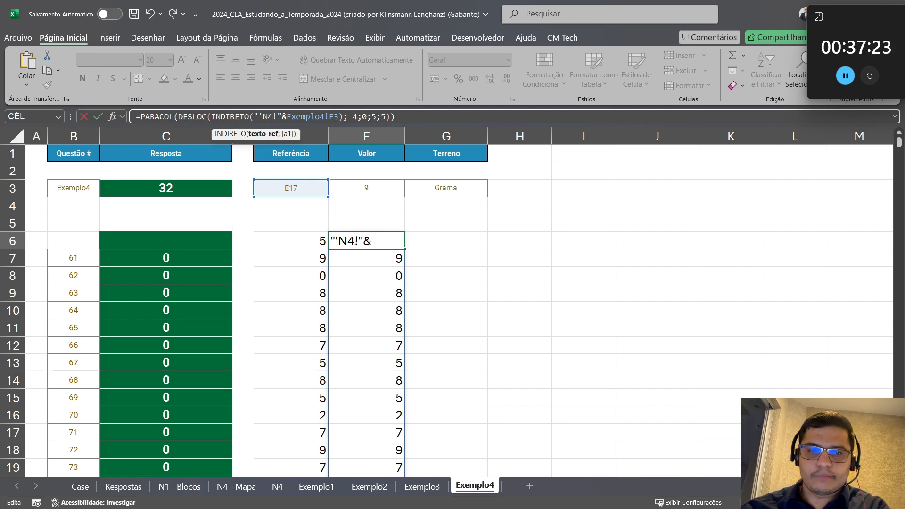
pyautogui.press('BackSpace')
pyautogui.press('Return')
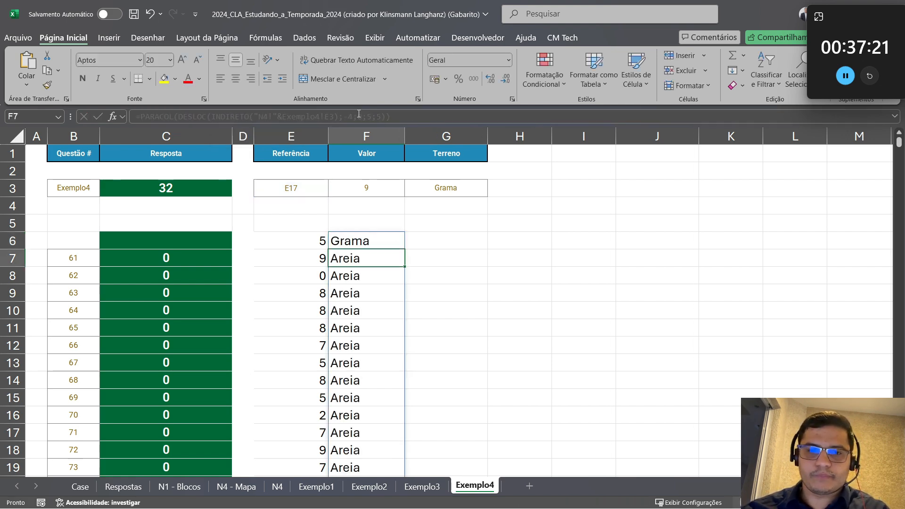
# Enter =OU(E6=F3;F6=G3) in G6 and fill it down alongside the listed values and terrains
pyautogui.press('Up')
pyautogui.press('Right')
pyautogui.write('=ou(')
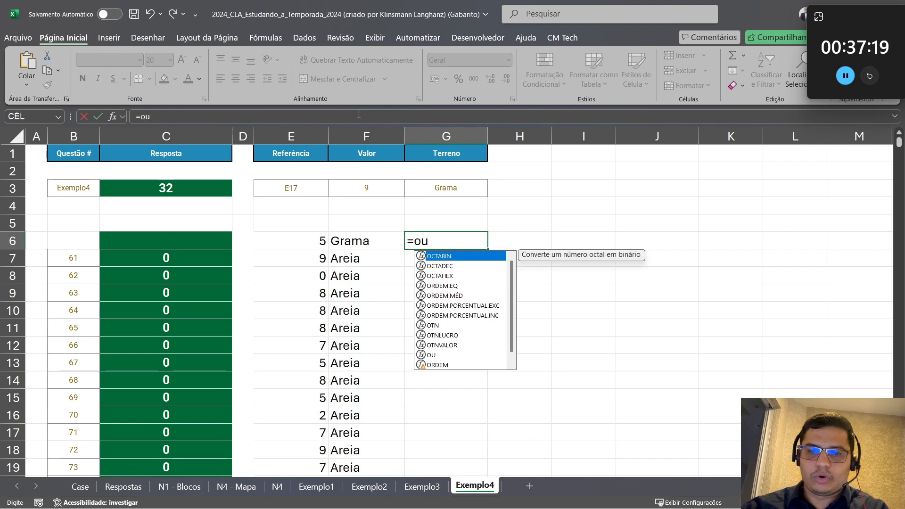
pyautogui.press('Left')
pyautogui.press('Left')
pyautogui.write('=')
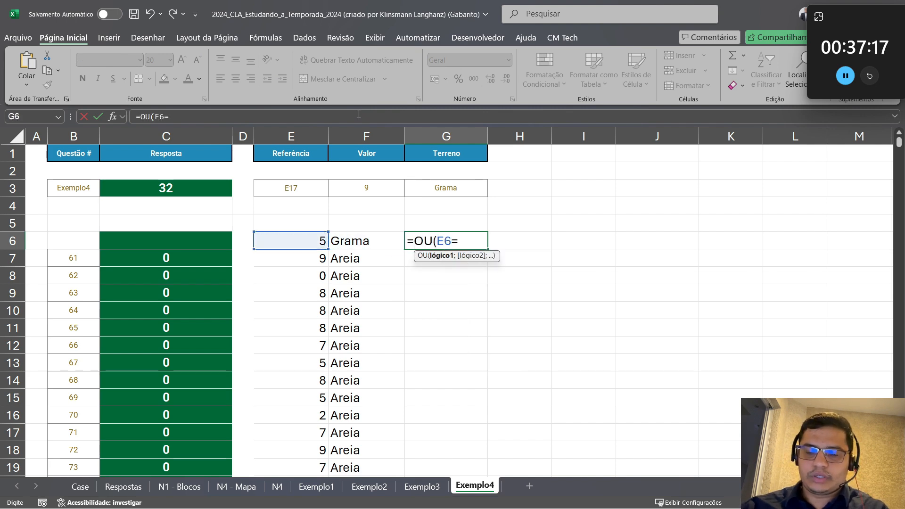
pyautogui.click(368, 189)
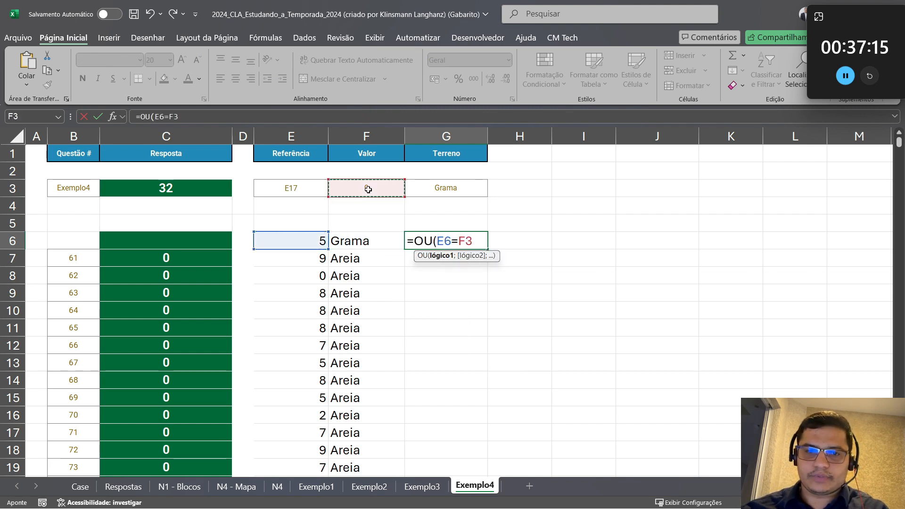
pyautogui.write(';')
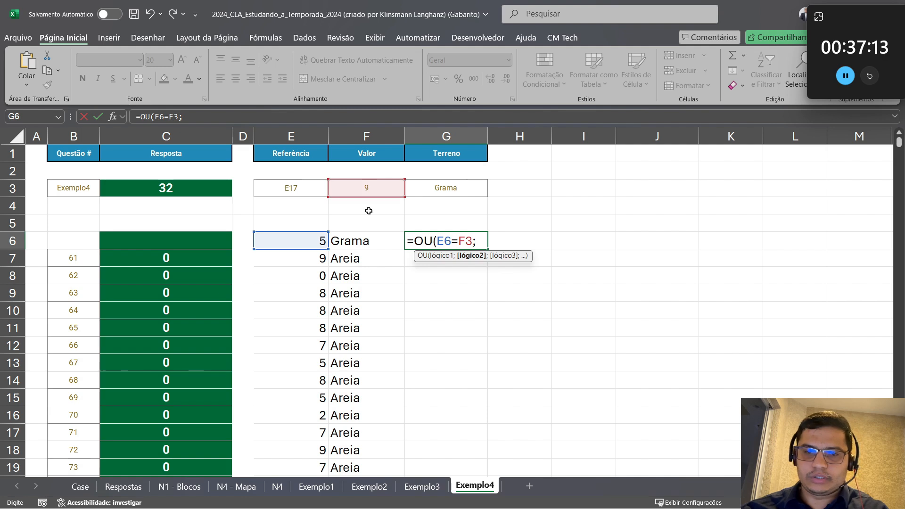
pyautogui.click(377, 242)
pyautogui.write('=')
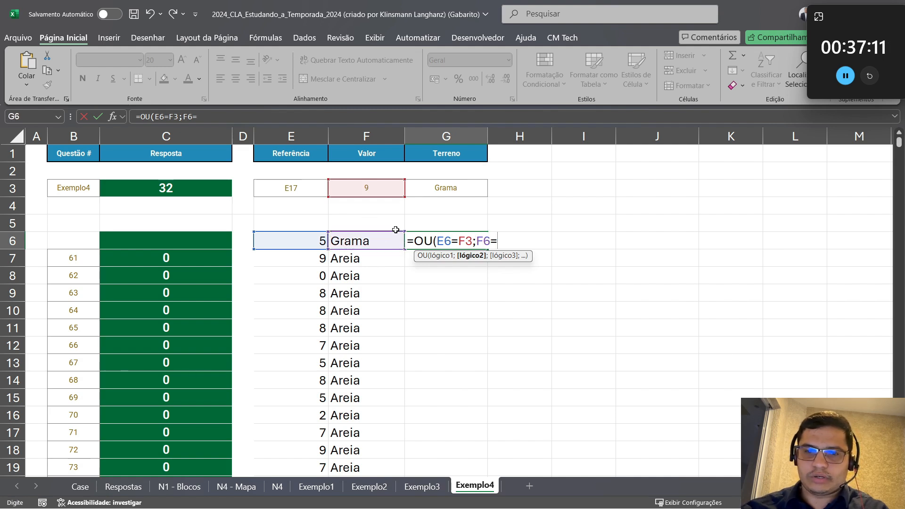
pyautogui.click(431, 192)
pyautogui.hotkey('ctrl', 'Return')
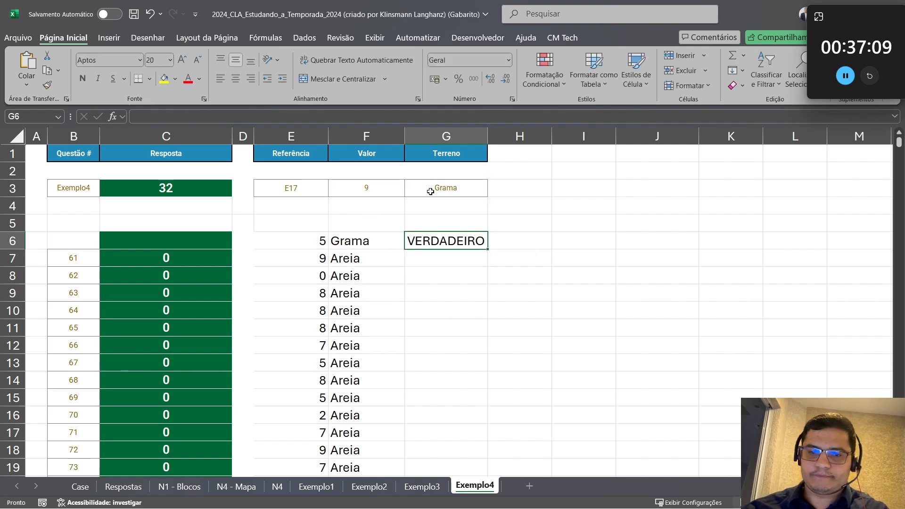
pyautogui.doubleClick(487, 249)
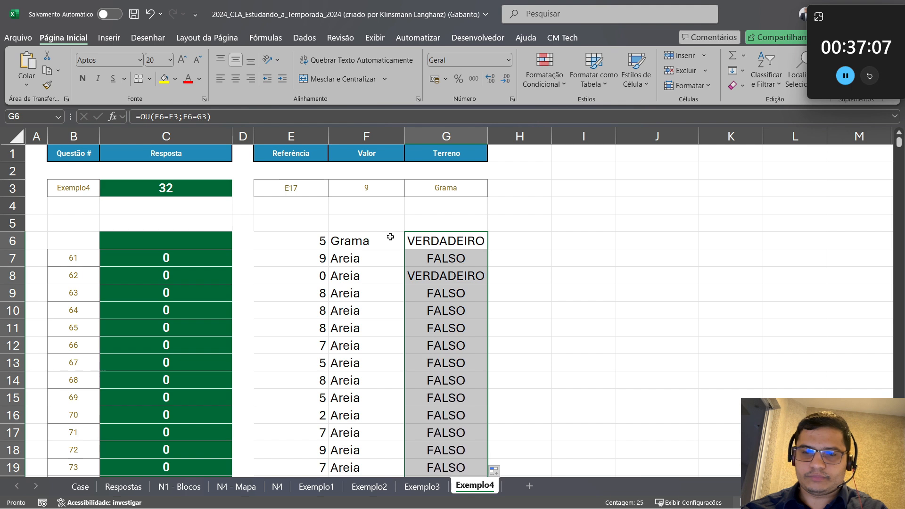
# Enter =SOMASES(E6#;G6:G30;VERDADEIRO) in C6 to sum the listed values whose test is true
pyautogui.click(220, 238)
pyautogui.write('=')
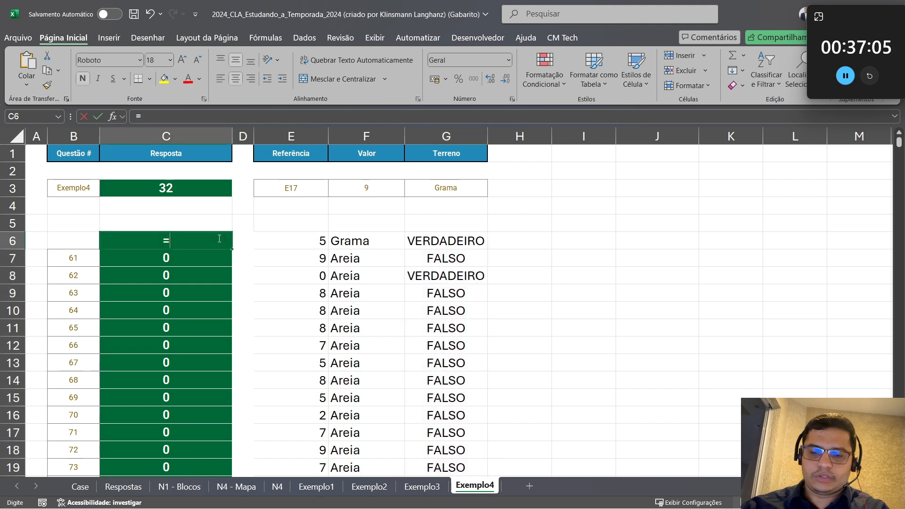
pyautogui.write('somases')
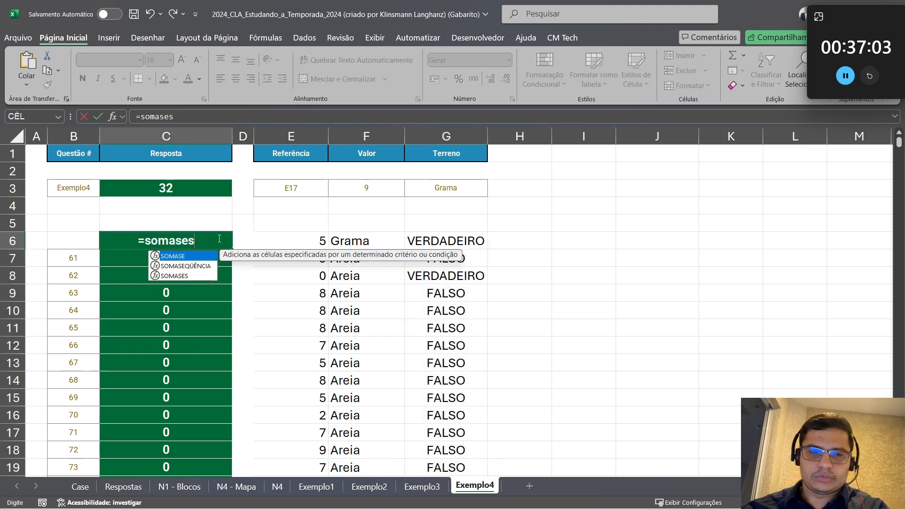
pyautogui.press('Tab')
pyautogui.click(309, 241)
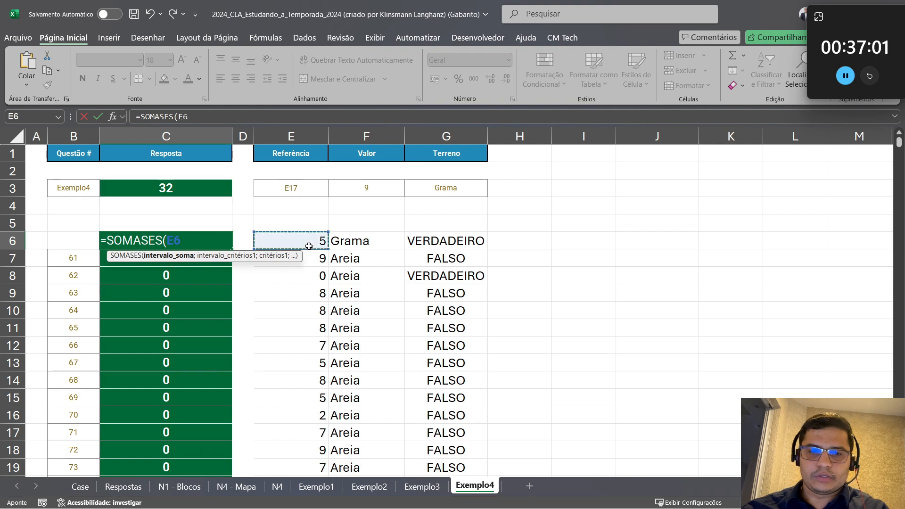
pyautogui.scroll(-3, 309, 246)
pyautogui.write(';')
pyautogui.click(354, 228)
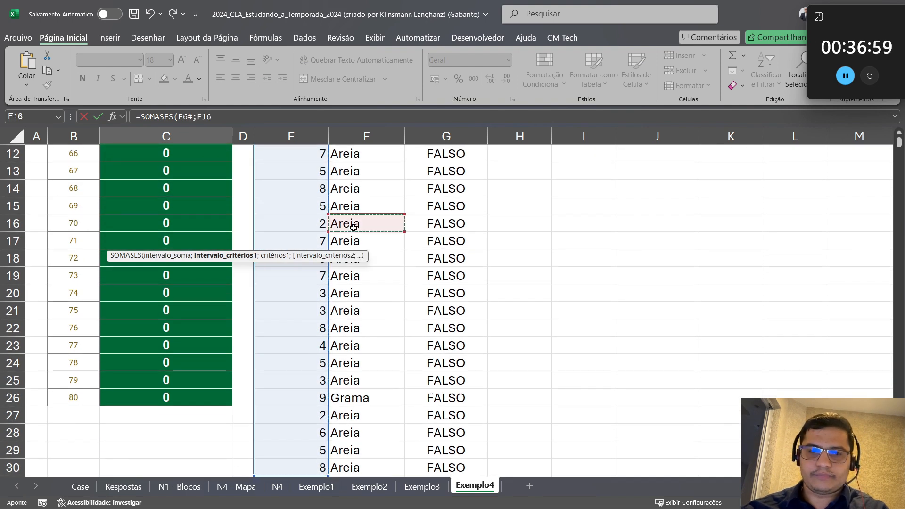
pyautogui.press('Right')
pyautogui.hotkey('ctrl', 'Up')
pyautogui.hotkey('ctrl', 'shift', 'Down')
pyautogui.write(';VERDADEIRO')
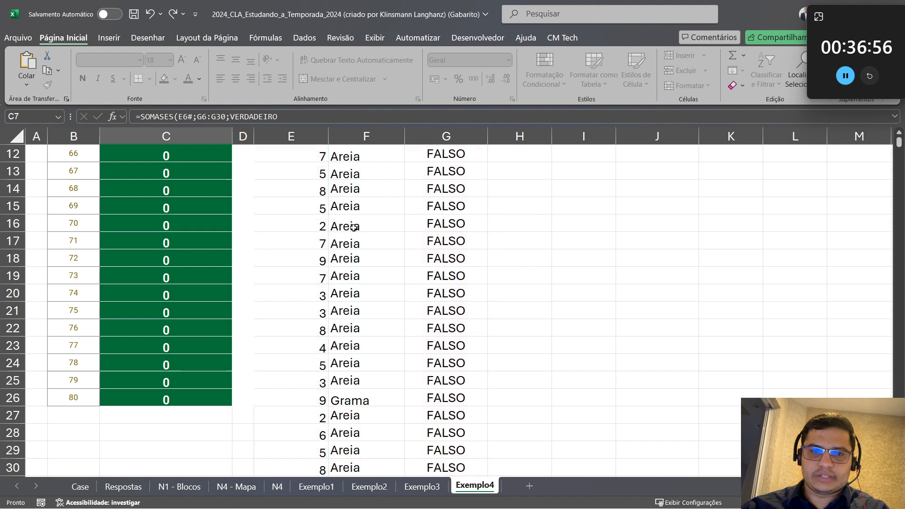
pyautogui.press('Up')
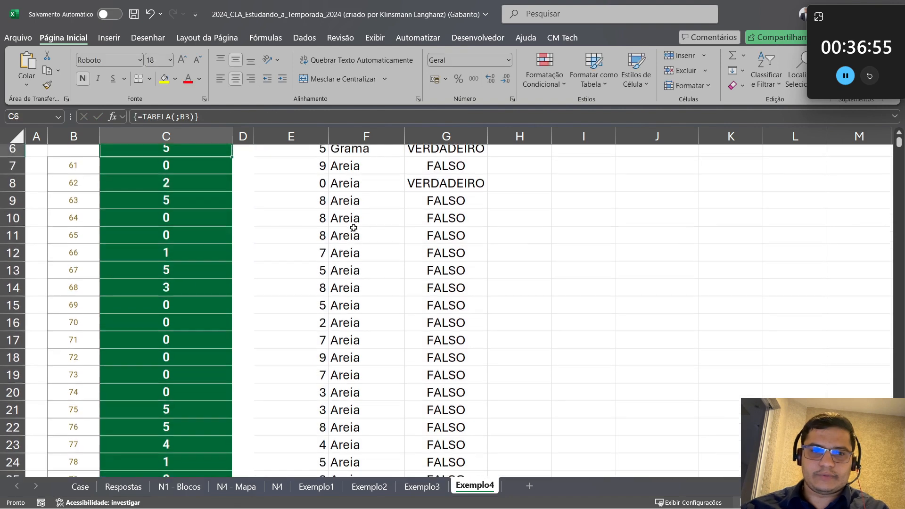
pyautogui.scroll(2, 320, 245)
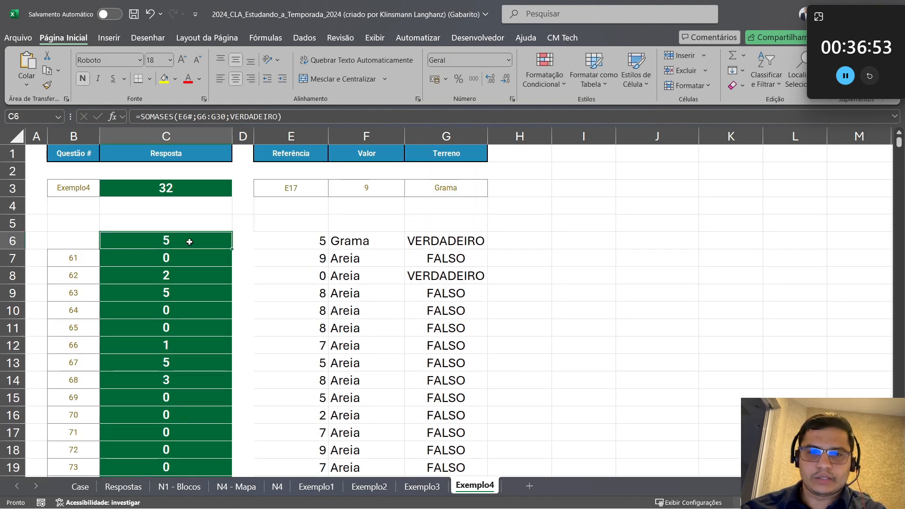
# Make the F3 and G3 references absolute in the G6 OU formula and fill it down to G30
pyautogui.doubleClick(443, 244)
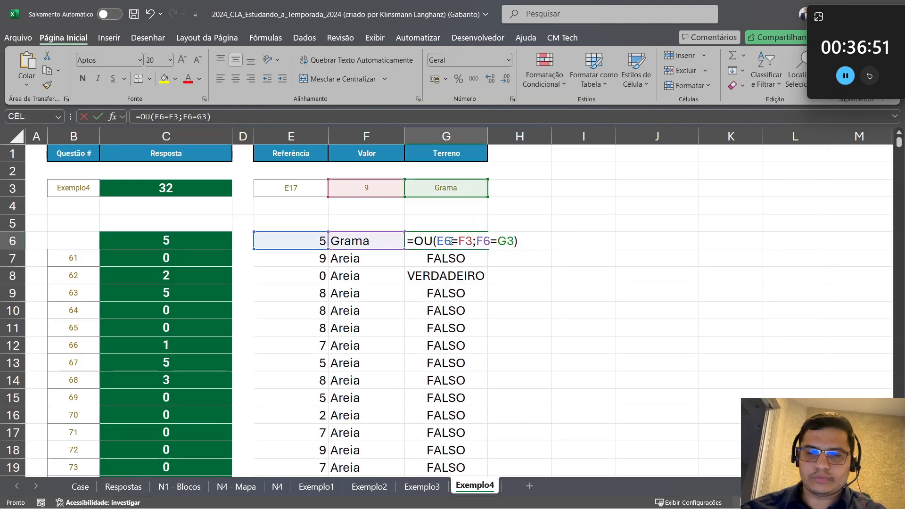
pyautogui.press('Return')
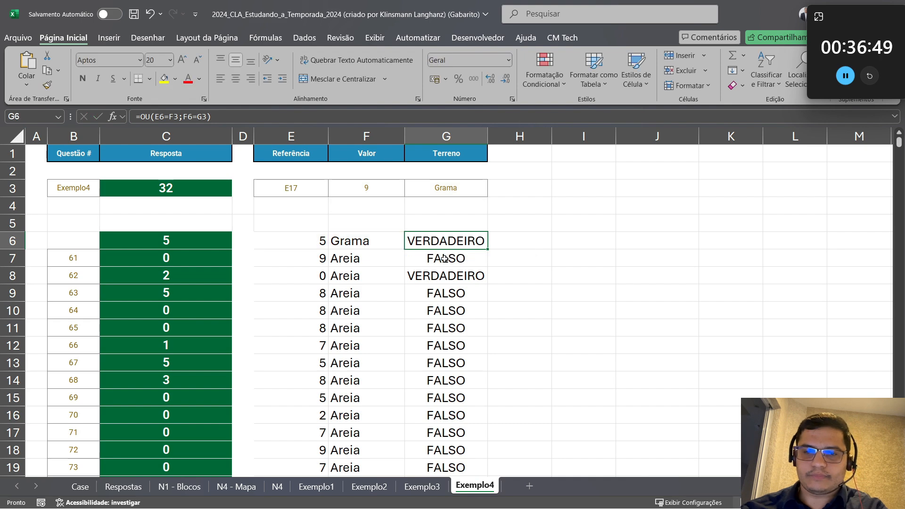
pyautogui.doubleClick(438, 260)
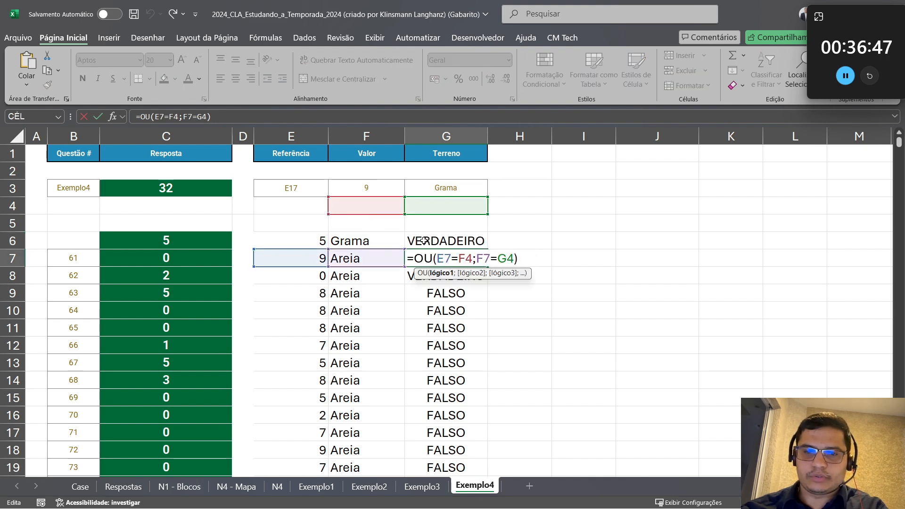
pyautogui.doubleClick(465, 241)
pyautogui.press('F4')
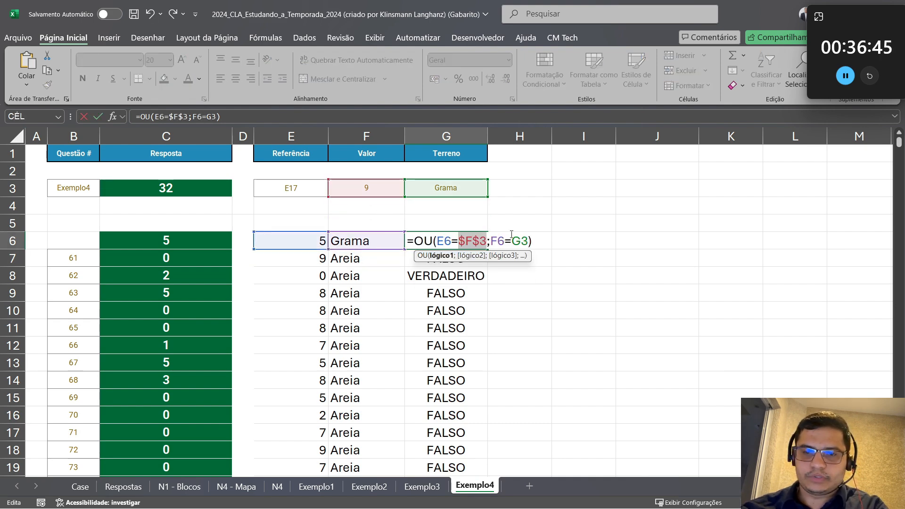
pyautogui.click(519, 241)
pyautogui.press('F4')
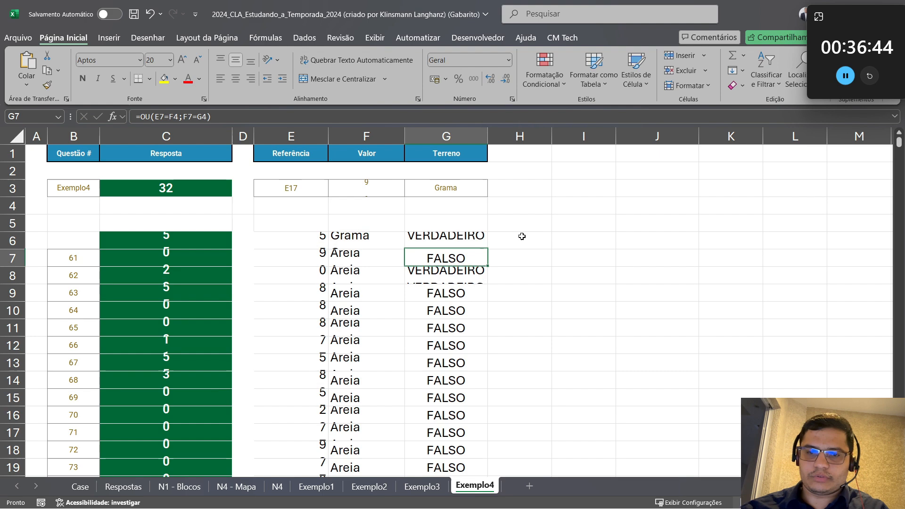
pyautogui.press('Up')
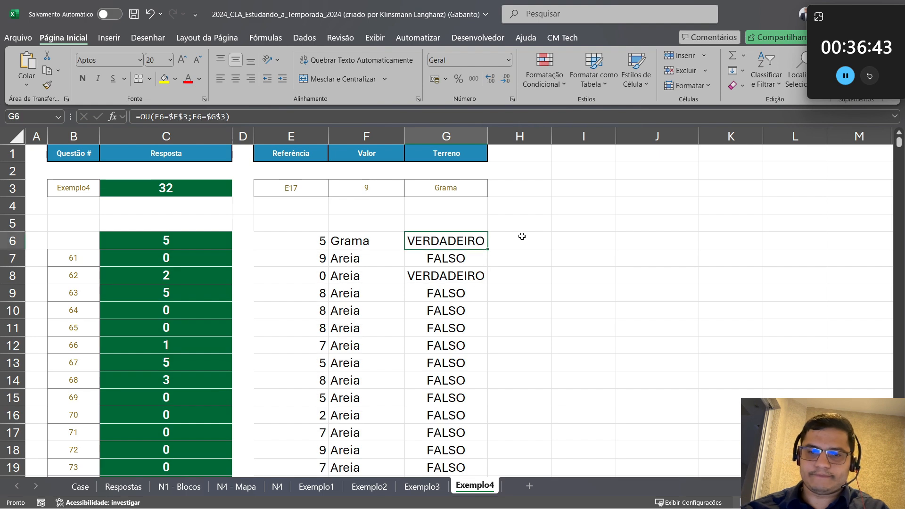
pyautogui.hotkey('ctrl', 'shift', 'Down')
pyautogui.hotkey('ctrl', 'd')
pyautogui.scroll(3, 185, 282)
pyautogui.scroll(1, 184, 281)
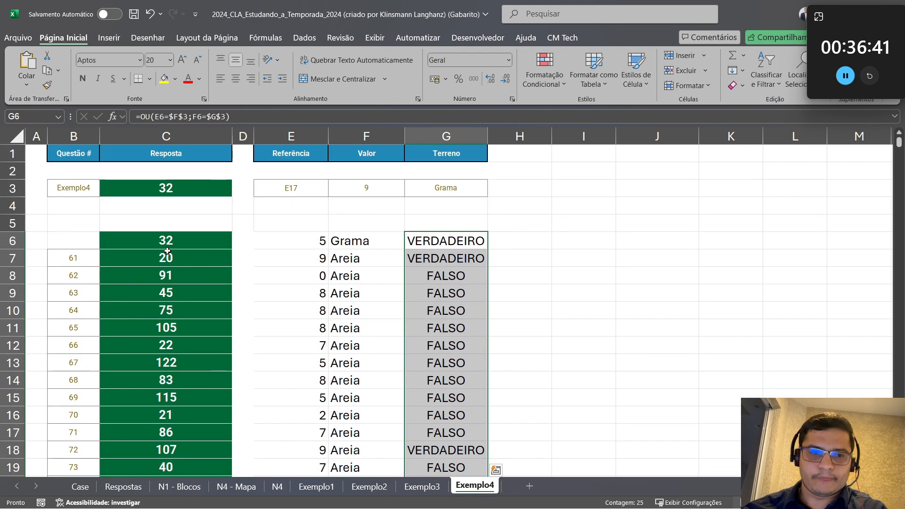
# Copy the answers in C7:C26 and paste them as values into the Nível 4 answer cells from E178 on the Case sheet
pyautogui.click(169, 255)
pyautogui.hotkey('ctrl', 'shift', 'Down')
pyautogui.hotkey('ctrl', 'c')
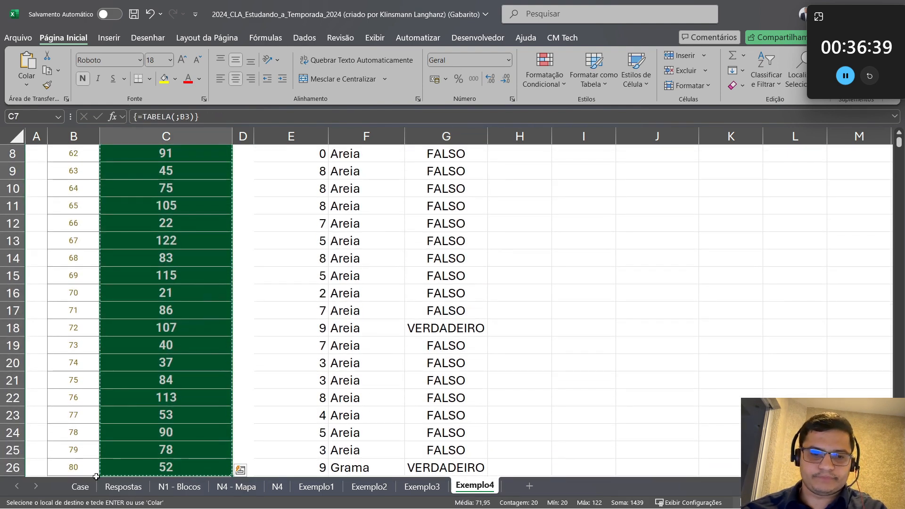
pyautogui.click(80, 487)
pyautogui.scroll(-2, 244, 343)
pyautogui.click(244, 343)
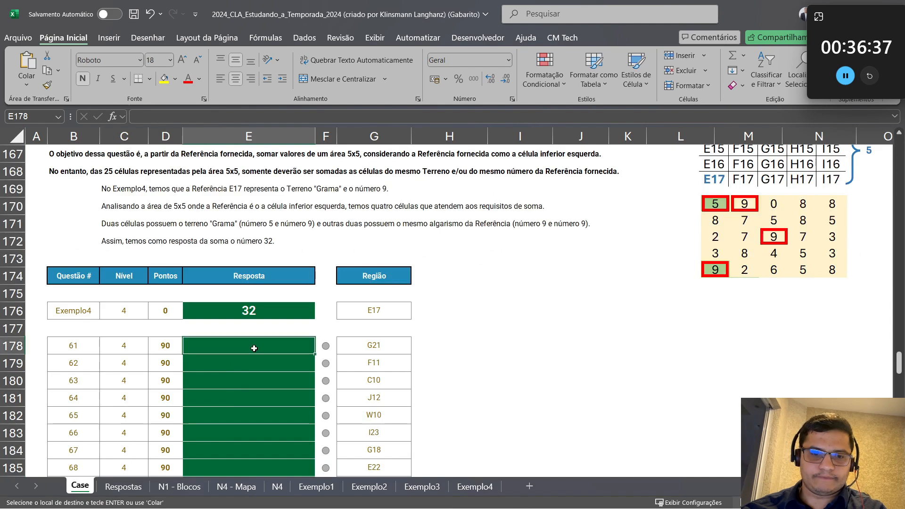
pyautogui.hotkey('ctrl', 'v')
# Read the Nível 5 "Dia de Carona" instructions on the Case sheet and examine its Base and Sequência columns
pyautogui.scroll(-4, 259, 351)
pyautogui.scroll(-15, 265, 353)
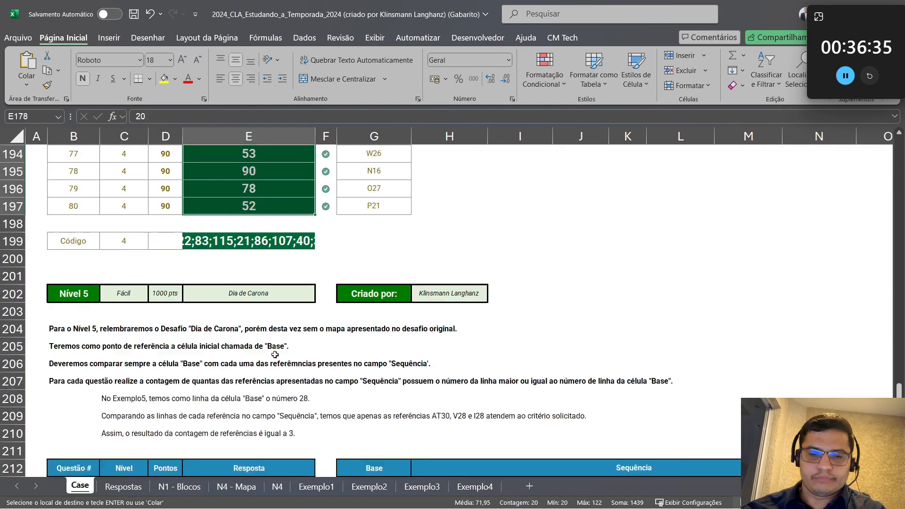
pyautogui.scroll(5, 278, 346)
pyautogui.scroll(1, 278, 346)
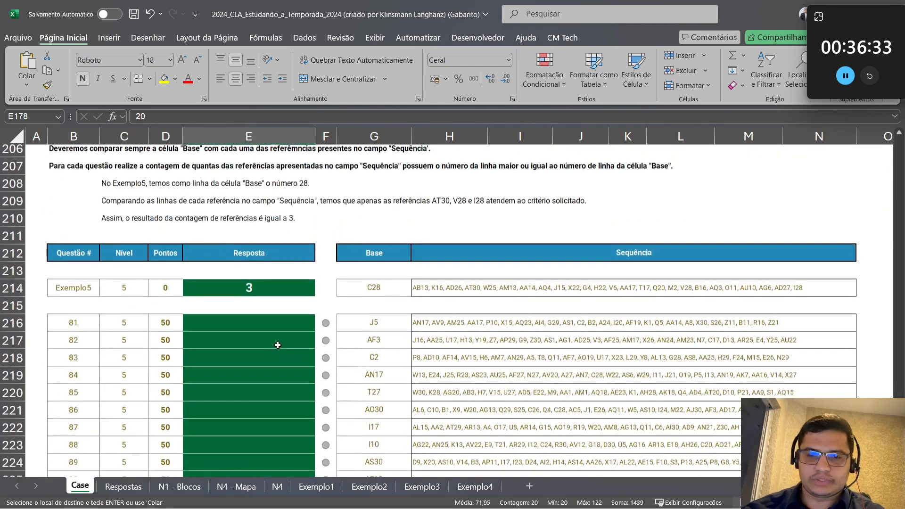
pyautogui.scroll(-1, 280, 334)
pyautogui.scroll(3, 282, 332)
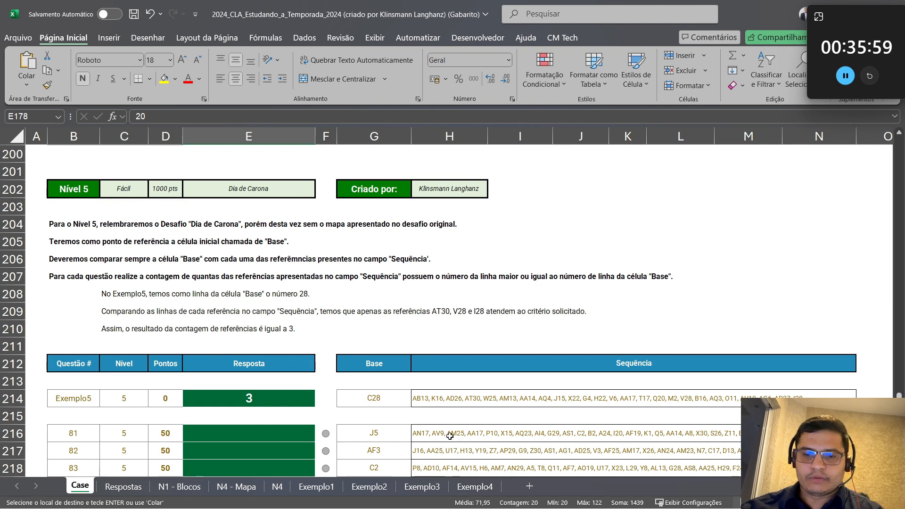
# Duplicate the Exemplo4 sheet and rename the copy Exemplo5
pyautogui.click(473, 487)
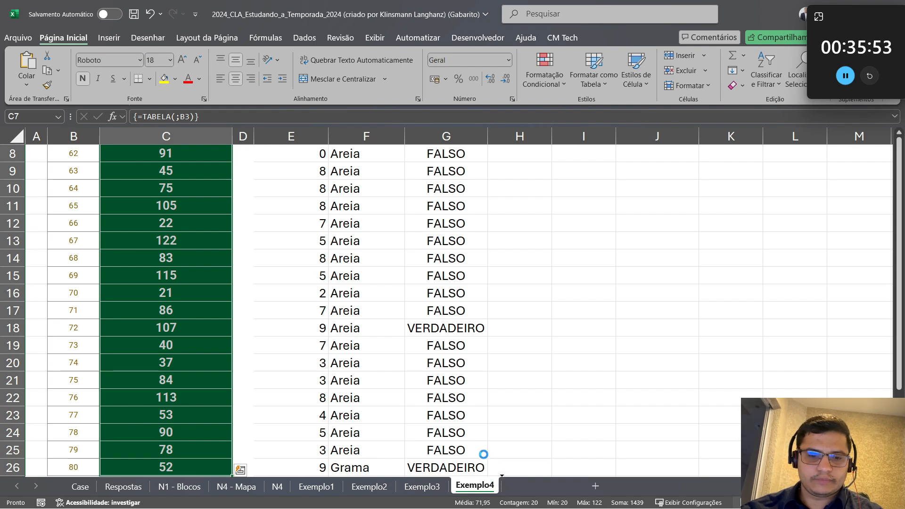
pyautogui.scroll(-1, 561, 455)
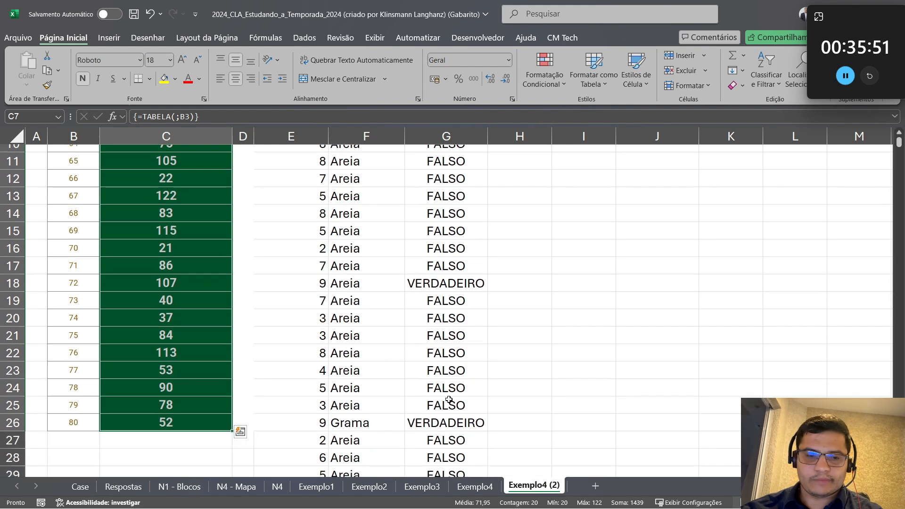
pyautogui.doubleClick(554, 485)
pyautogui.click(559, 485)
pyautogui.press('BackSpace')
pyautogui.press('BackSpace')
pyautogui.press('BackSpace')
pyautogui.press('BackSpace')
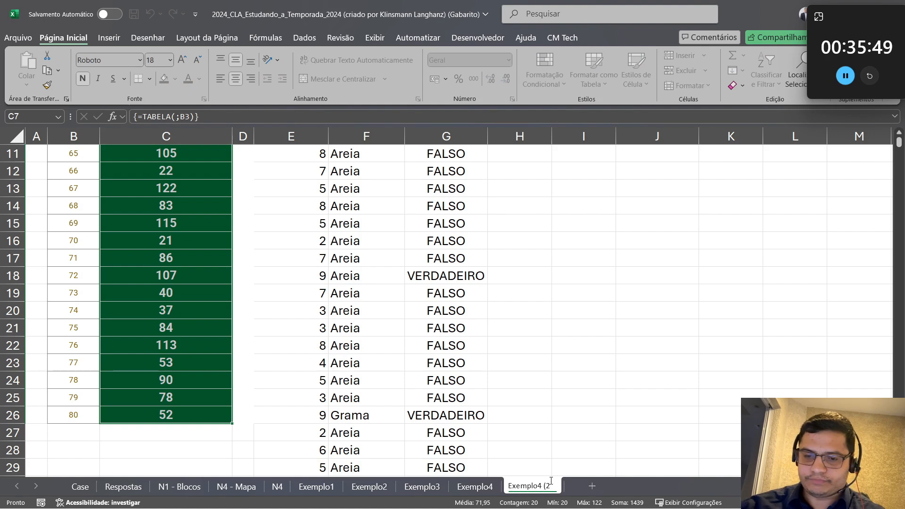
pyautogui.press('BackSpace')
pyautogui.write('5')
pyautogui.press('Return')
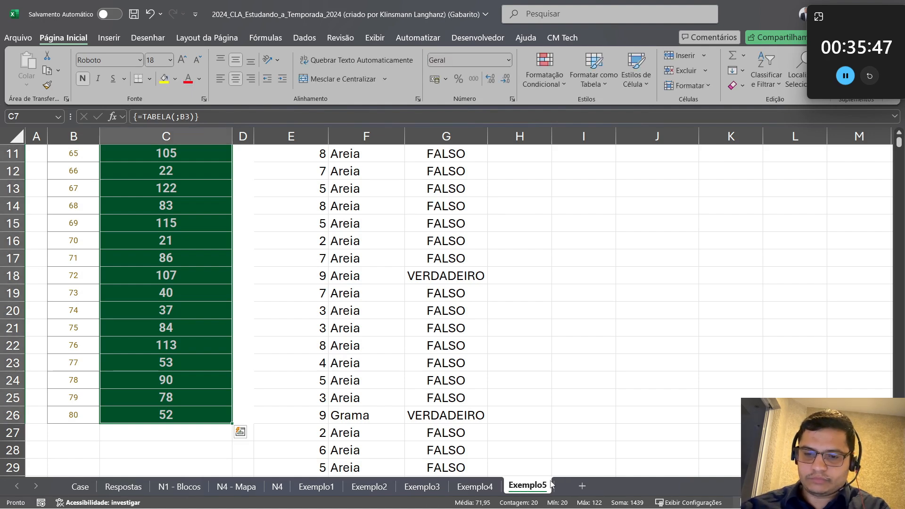
# Set the first question number in B7 to 81 and change the example label in B3 to Exemplo5
pyautogui.scroll(4, 71, 308)
pyautogui.click(77, 260)
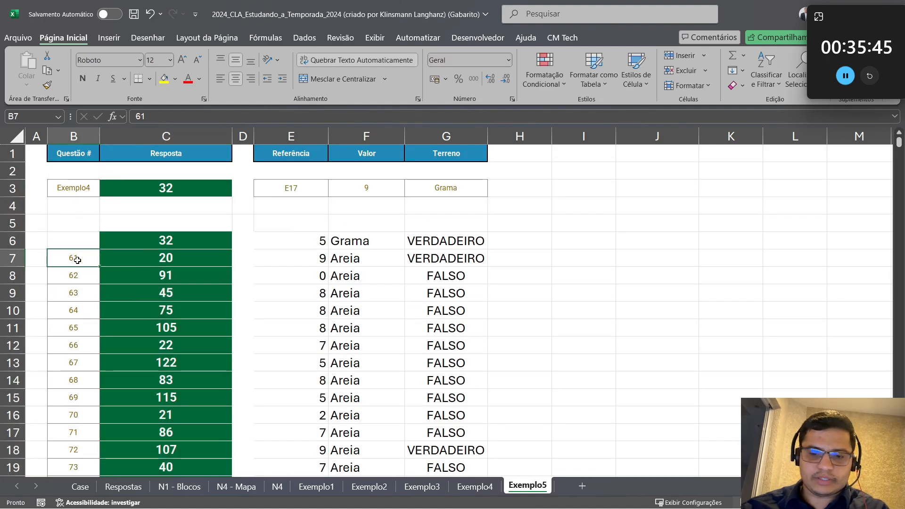
pyautogui.write('81')
pyautogui.press('Return')
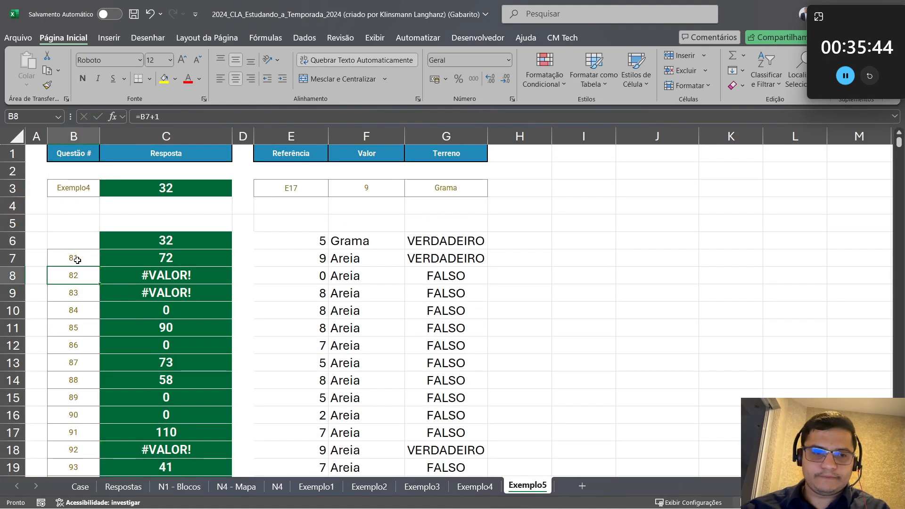
pyautogui.click(80, 186)
pyautogui.click(182, 121)
pyautogui.press('BackSpace')
pyautogui.write('5')
pyautogui.press('Return')
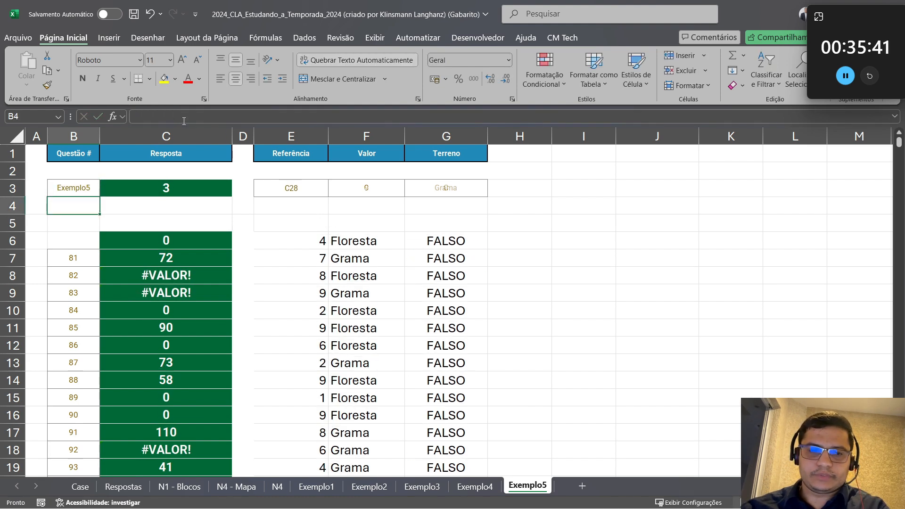
# Clear the leftover Exemplo4 formulas from C6, E6:G30 and F3:G3 on the Exemplo5 sheet
pyautogui.click(206, 240)
pyautogui.press('Delete')
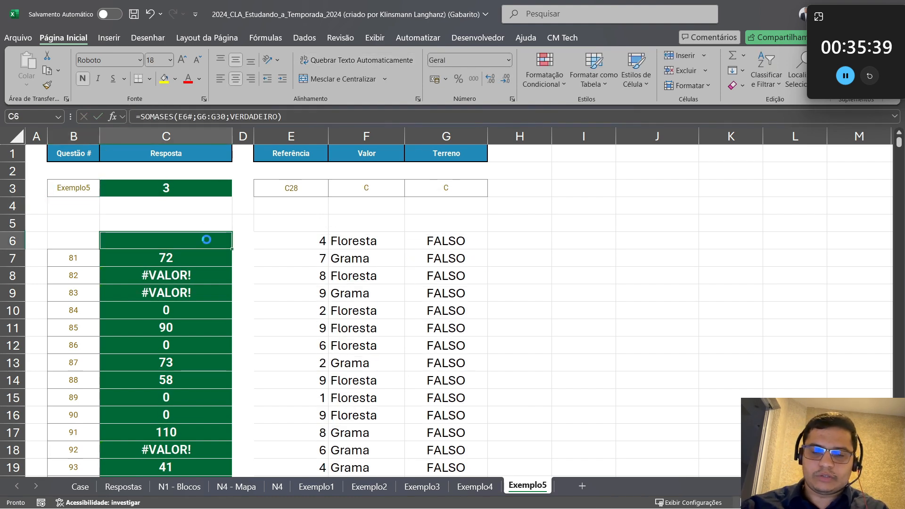
pyautogui.click(288, 235)
pyautogui.hotkey('ctrl', 'shift', 'Right')
pyautogui.hotkey('ctrl', 'shift', 'Down')
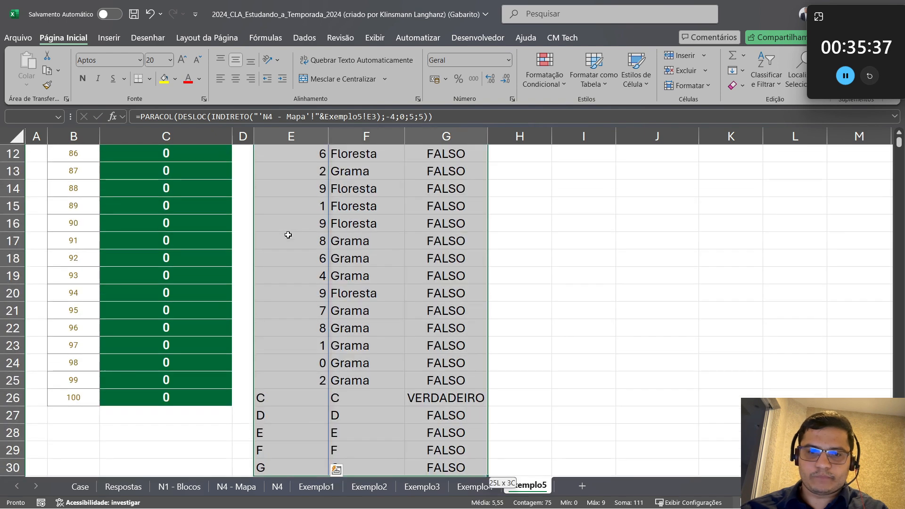
pyautogui.press('Delete')
pyautogui.scroll(4, 289, 235)
pyautogui.click(357, 194)
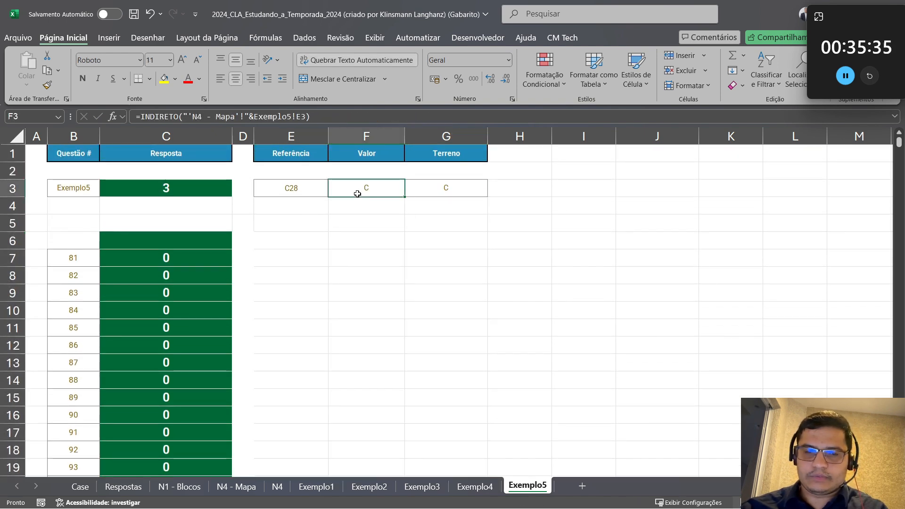
pyautogui.press('Delete')
pyautogui.press('Right')
pyautogui.press('Delete')
# Copy the PROCX formula from E3 into F3 so it looks up the sequence in Case column H
pyautogui.press('Left')
pyautogui.press('Left')
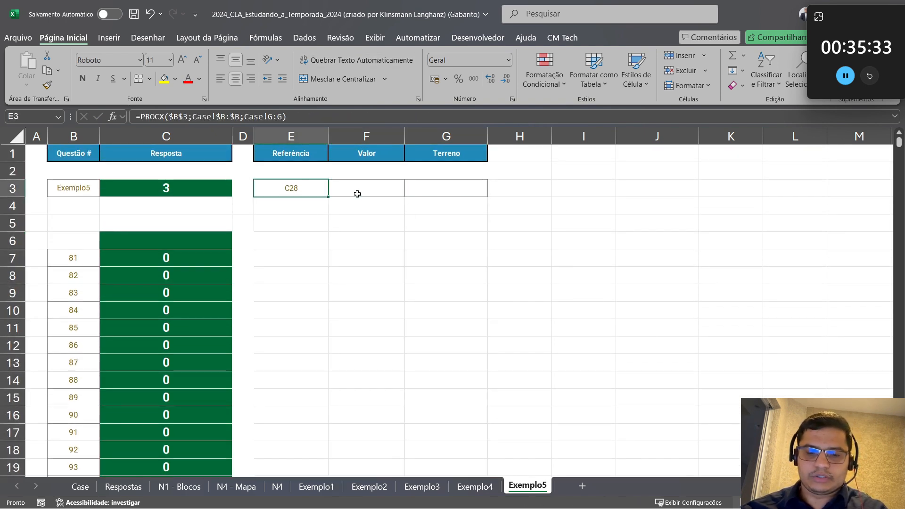
pyautogui.hotkey('ctrl', 'c')
pyautogui.press('Right')
pyautogui.hotkey('ctrl', 'v')
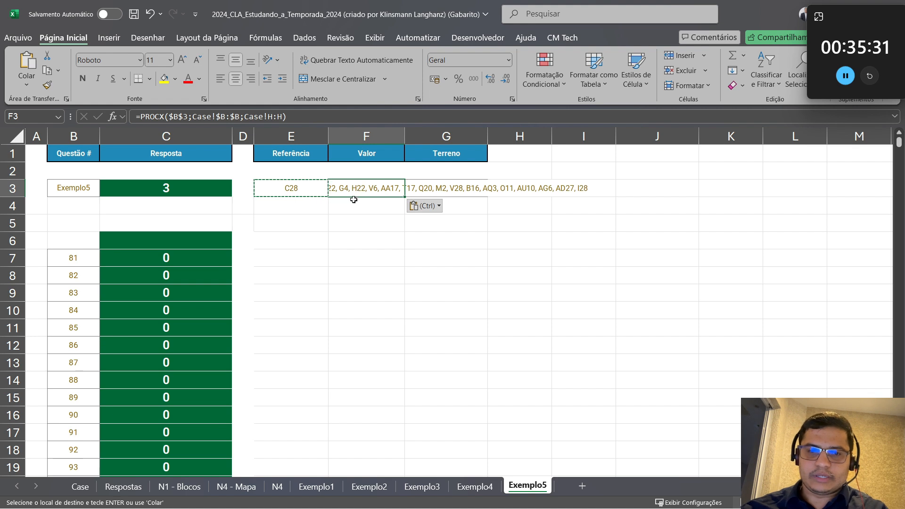
# Split the sequence in F3 into rows starting at E6 with DIVIDIRTEXTO, using ", " as the row delimiter
pyautogui.click(301, 241)
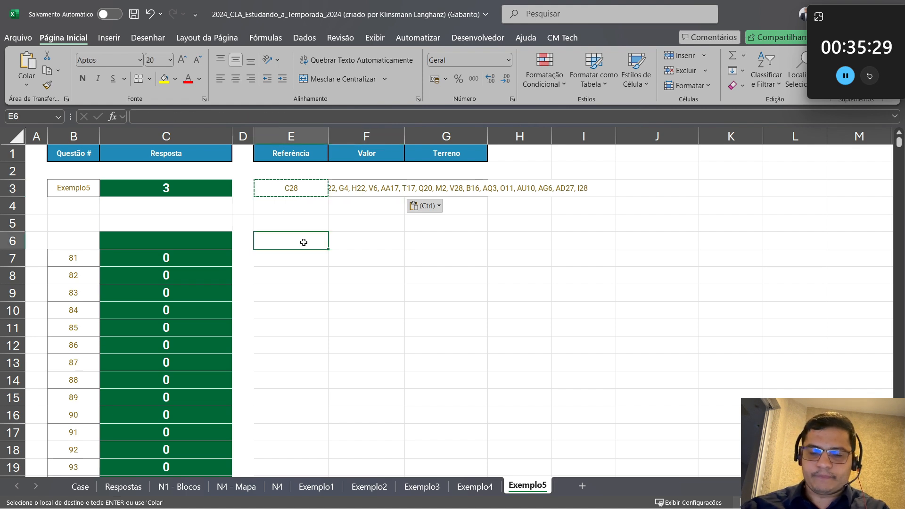
pyautogui.write('=div')
pyautogui.press('Tab')
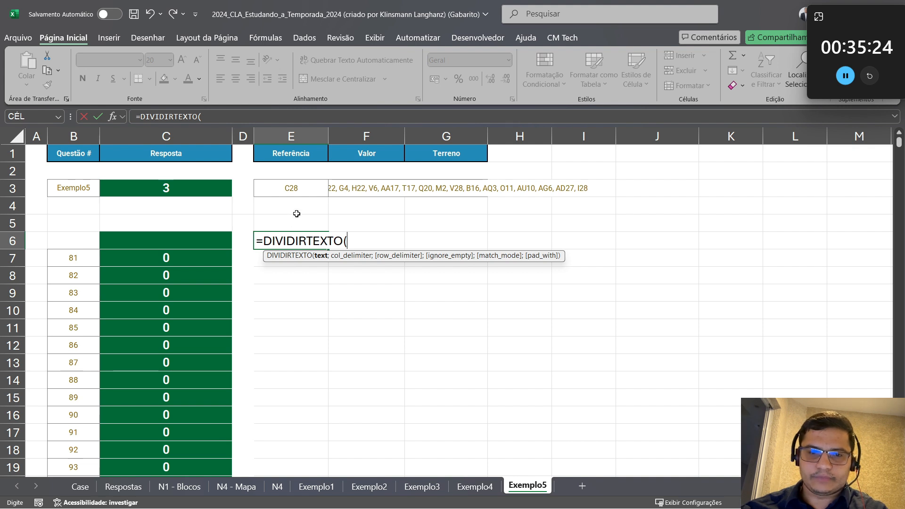
pyautogui.click(352, 191)
pyautogui.write(';;')
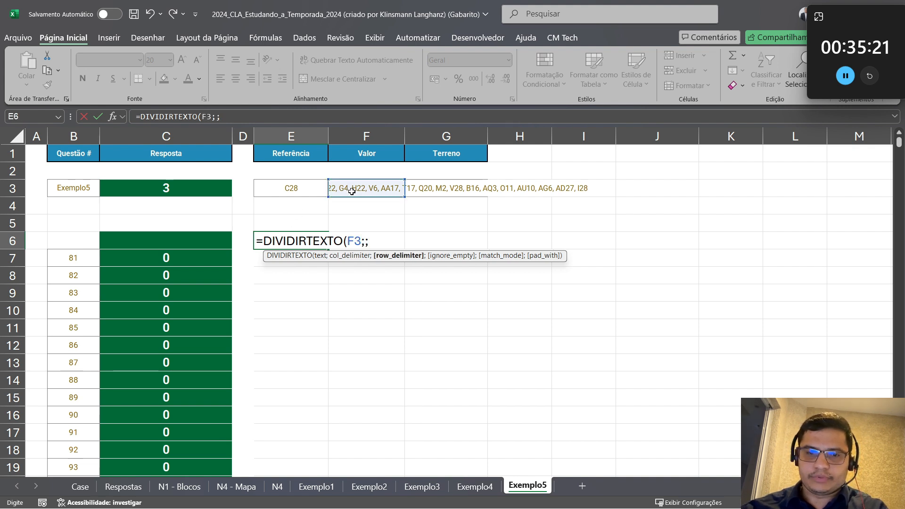
pyautogui.write('", "')
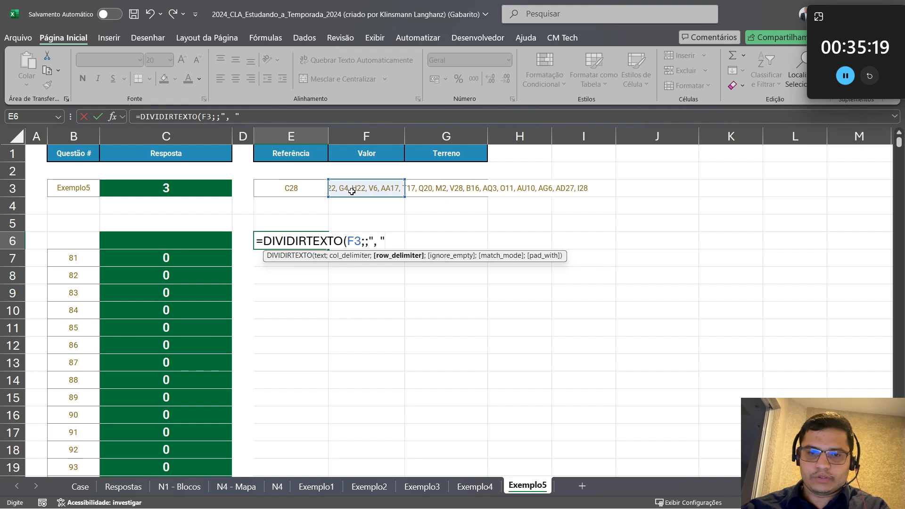
pyautogui.press('Return')
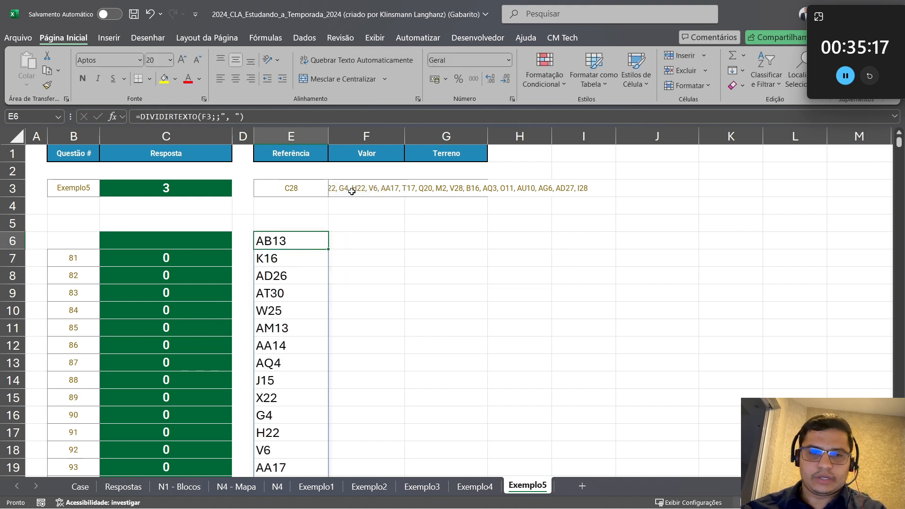
# Enter =MAP(E6#;LAMBDA(x;INDIRETO(x))) in F6 to resolve each split reference
pyautogui.click(348, 245)
pyautogui.write('=')
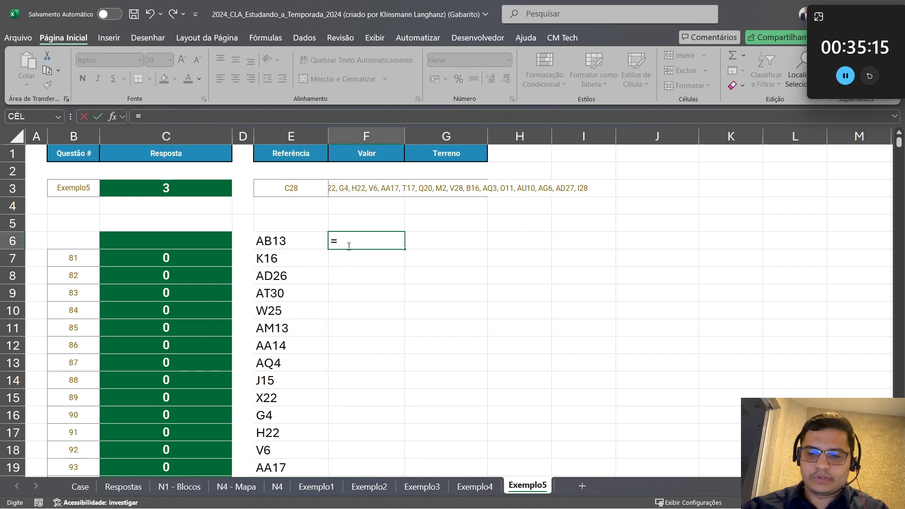
pyautogui.write('map')
pyautogui.press('Tab')
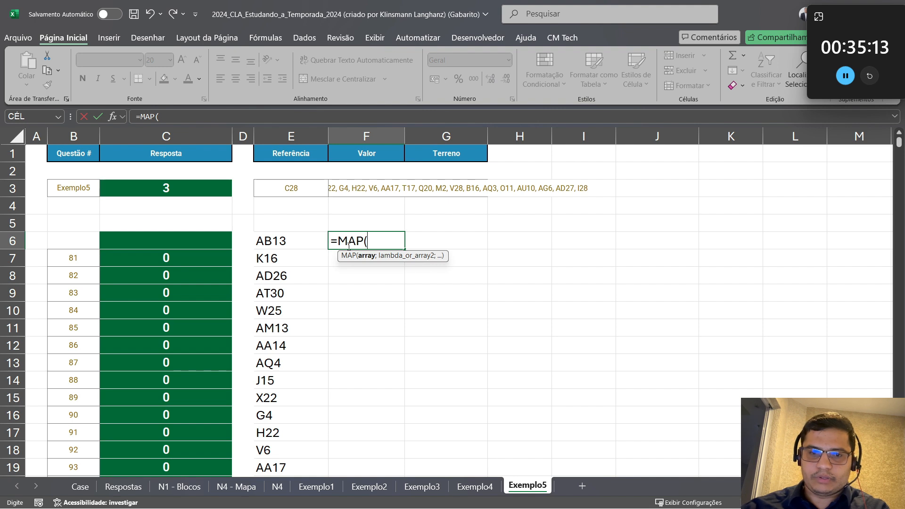
pyautogui.press('Left')
pyautogui.write('#')
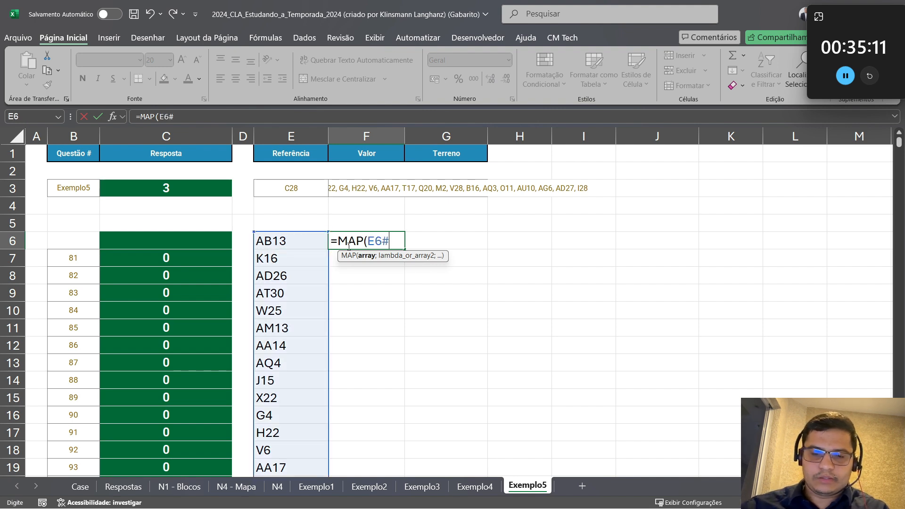
pyautogui.write(';')
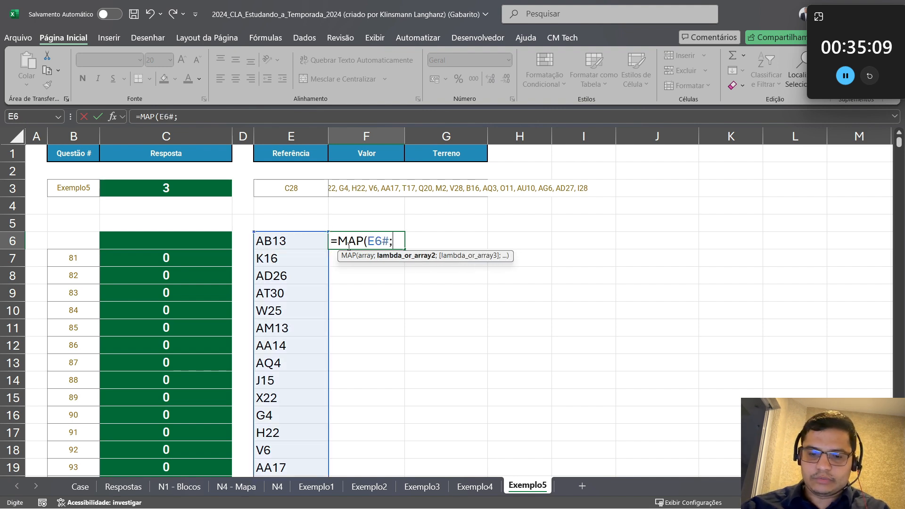
pyautogui.write('lamb')
pyautogui.press('Tab')
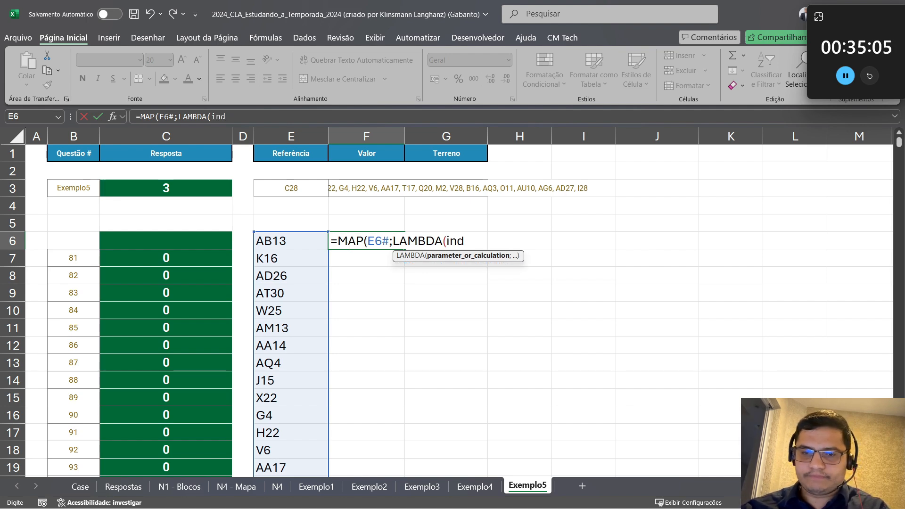
pyautogui.write('x')
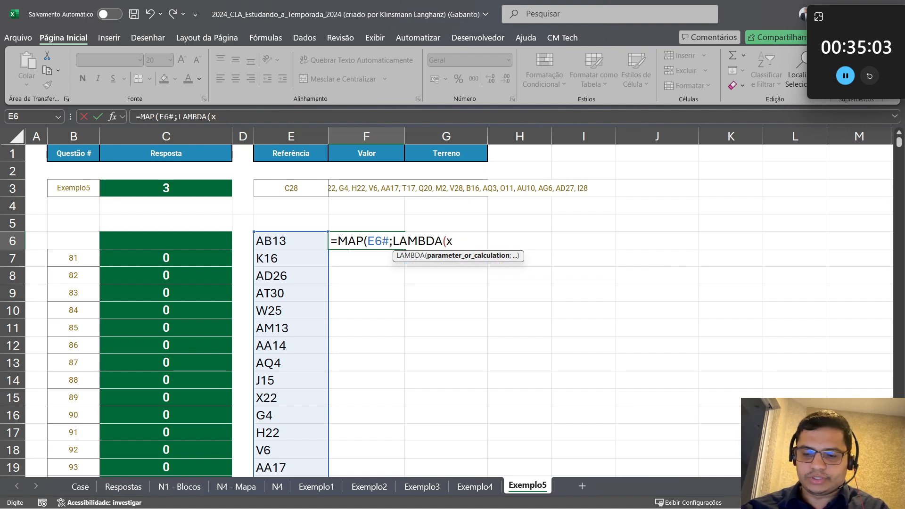
pyautogui.write(';ind')
pyautogui.press('Tab')
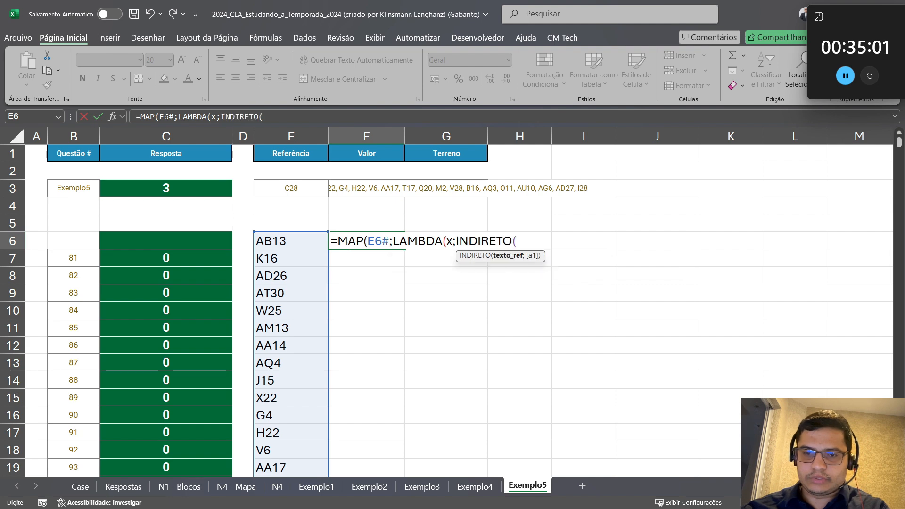
pyautogui.write('x))')
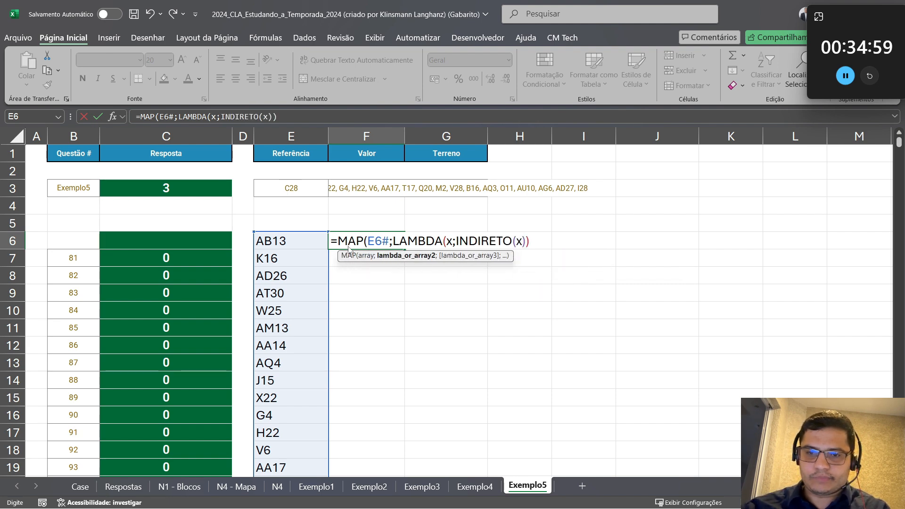
pyautogui.press('Return')
pyautogui.press('Return')
pyautogui.write(')')
pyautogui.press('Return')
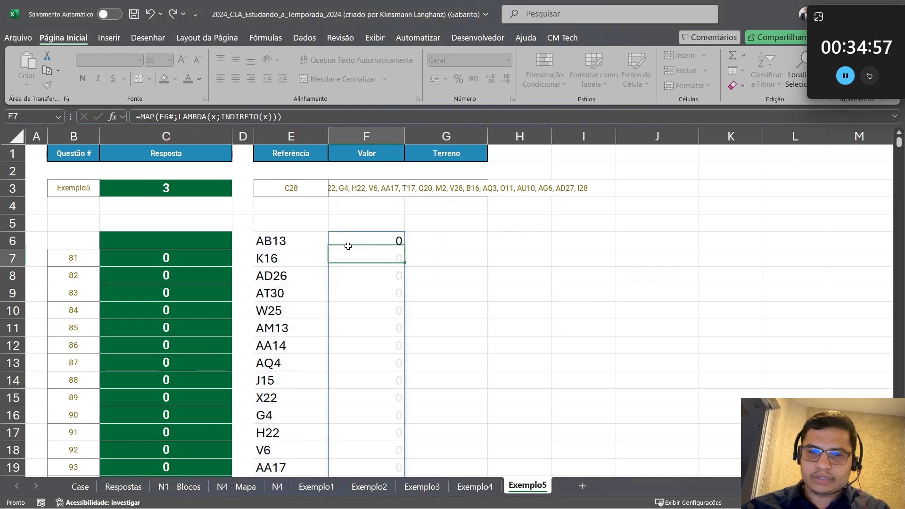
# Replace the MAP and LAMBDA part of the F6 formula with CÉL using the "lin" info type around INDIRETO
pyautogui.click(141, 117)
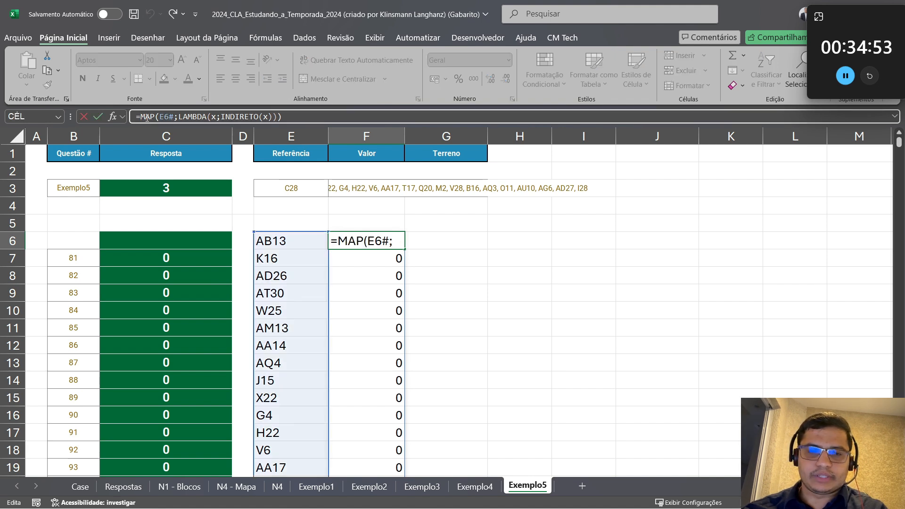
pyautogui.click(219, 116)
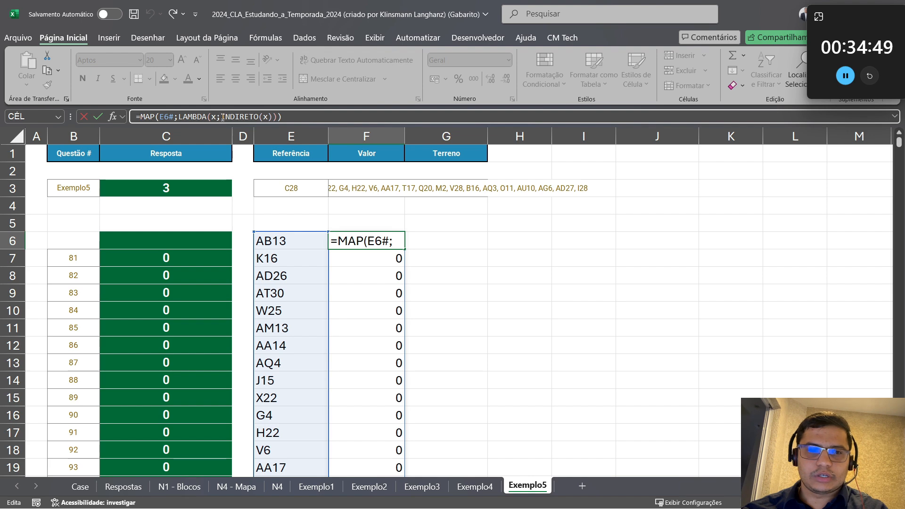
pyautogui.keyDown('shift'); pyautogui.click(143, 117); pyautogui.keyUp('shift')
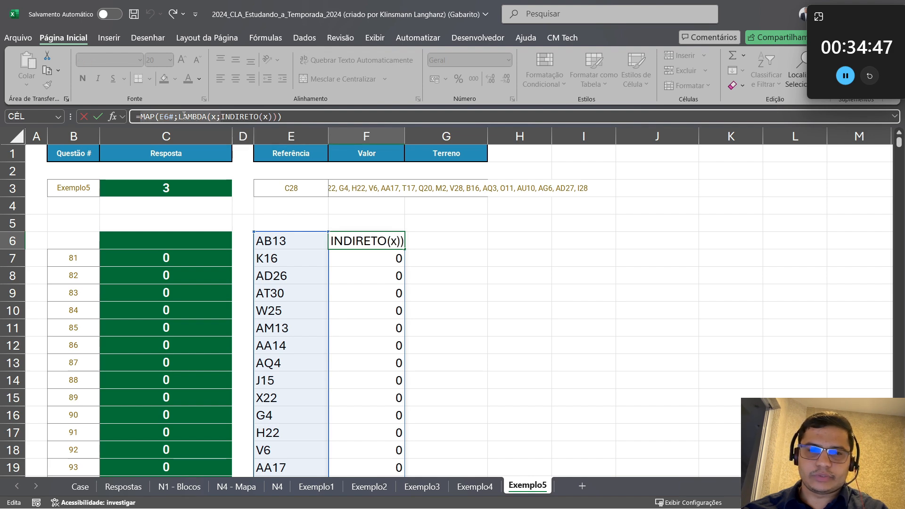
pyautogui.write('cél')
pyautogui.press('Tab')
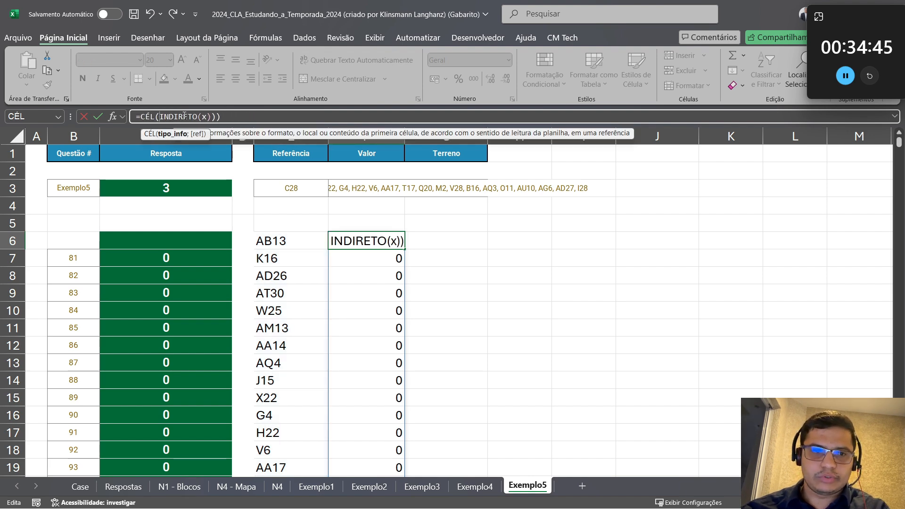
pyautogui.press('Down')
pyautogui.press('Down')
pyautogui.press('Down')
pyautogui.press('Down')
pyautogui.press('Down')
pyautogui.press('Down')
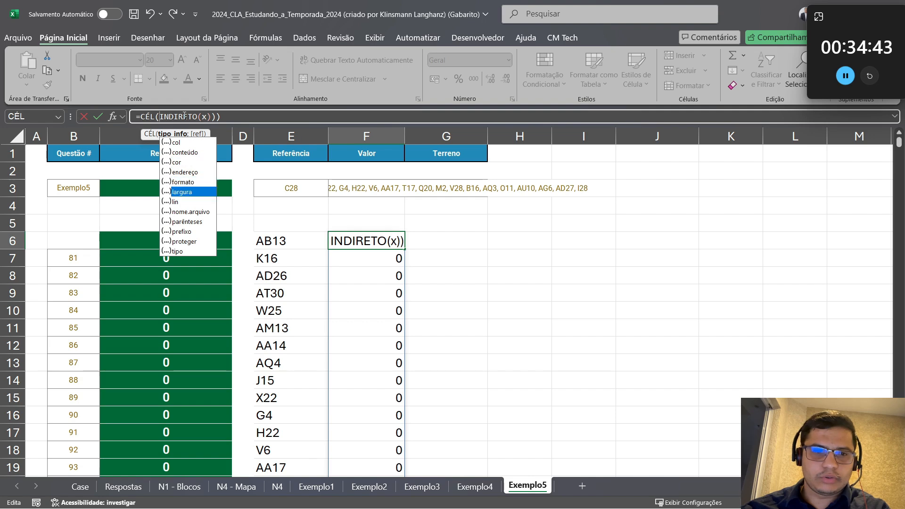
pyautogui.press('Tab')
pyautogui.write(';')
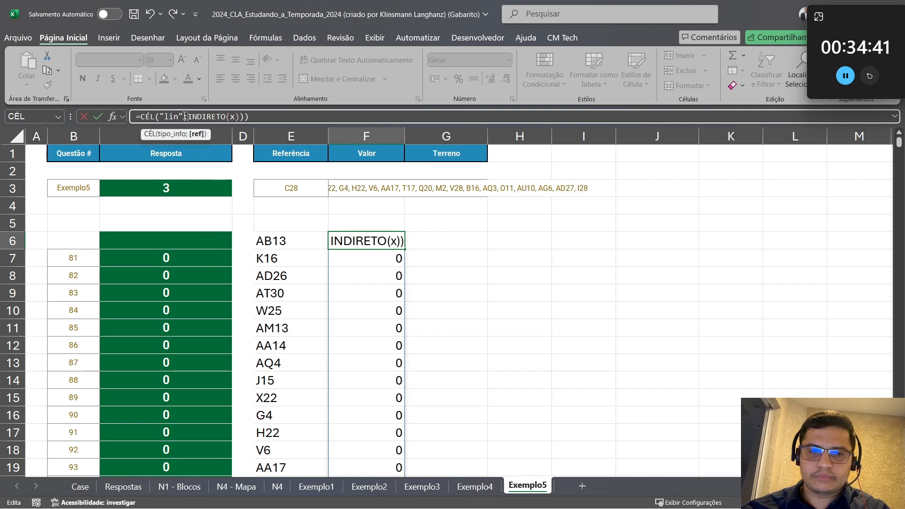
# Replace INDIRETO's x argument with E6# and commit F6 as =CÉL("lin";INDIRETO(E6#))
pyautogui.press('End')
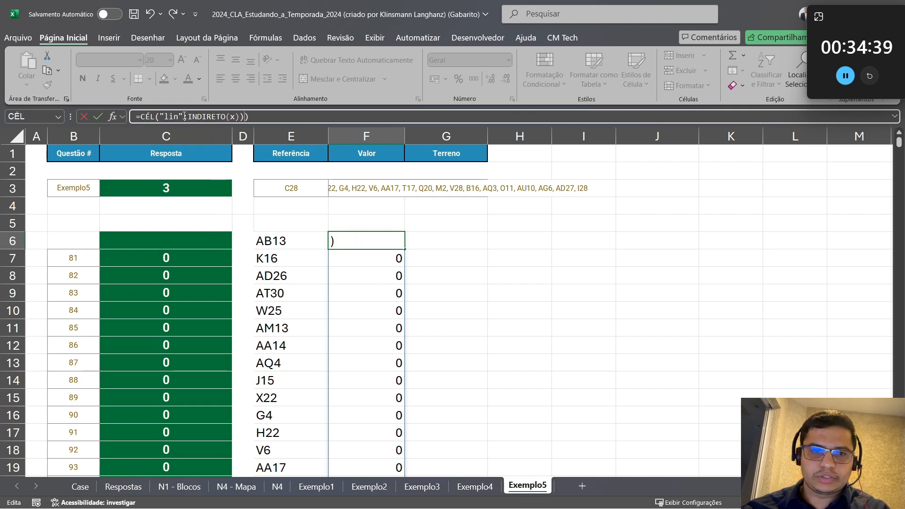
pyautogui.press('Left')
pyautogui.press('Left')
pyautogui.press('Left')
pyautogui.press('BackSpace')
pyautogui.click(270, 241)
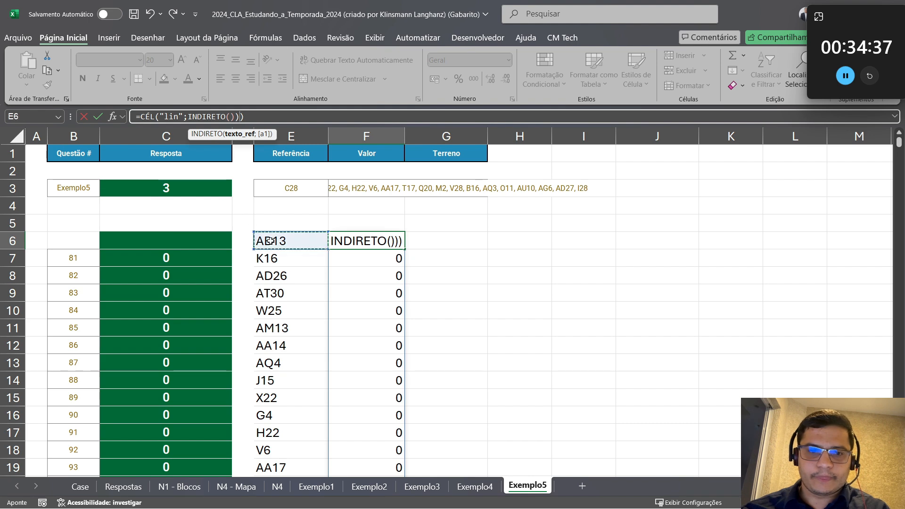
pyautogui.write('#')
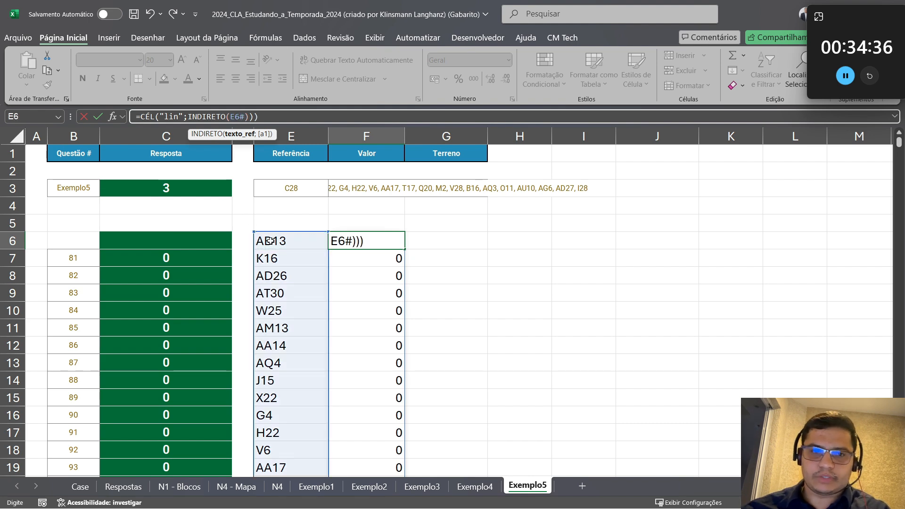
pyautogui.click(282, 118)
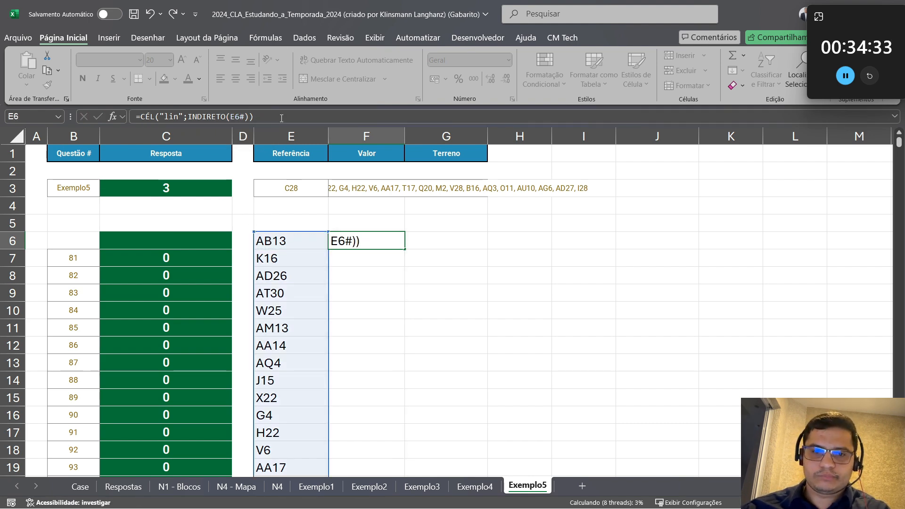
pyautogui.hotkey('ctrl', 'Return')
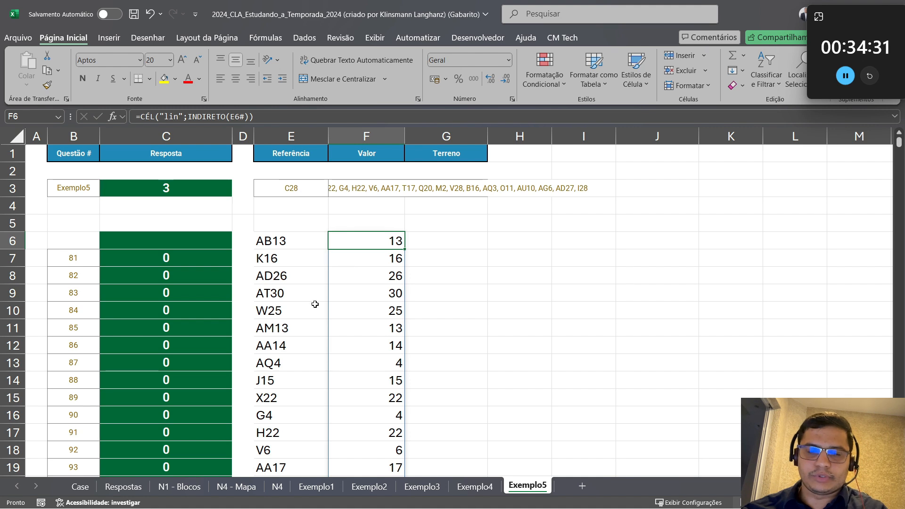
# Enter =CÉL("lin";INDIRETO(E3)) in G3 to return the row number of the Base cell
pyautogui.click(454, 243)
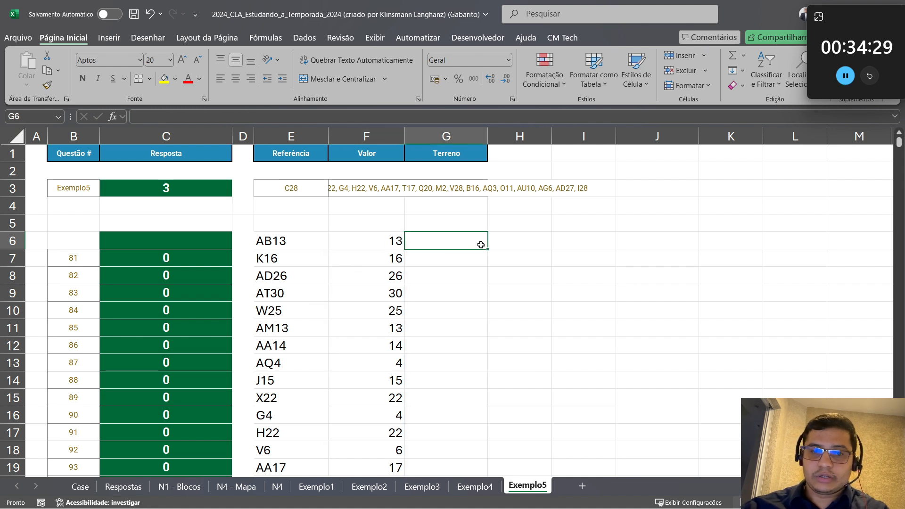
pyautogui.click(411, 187)
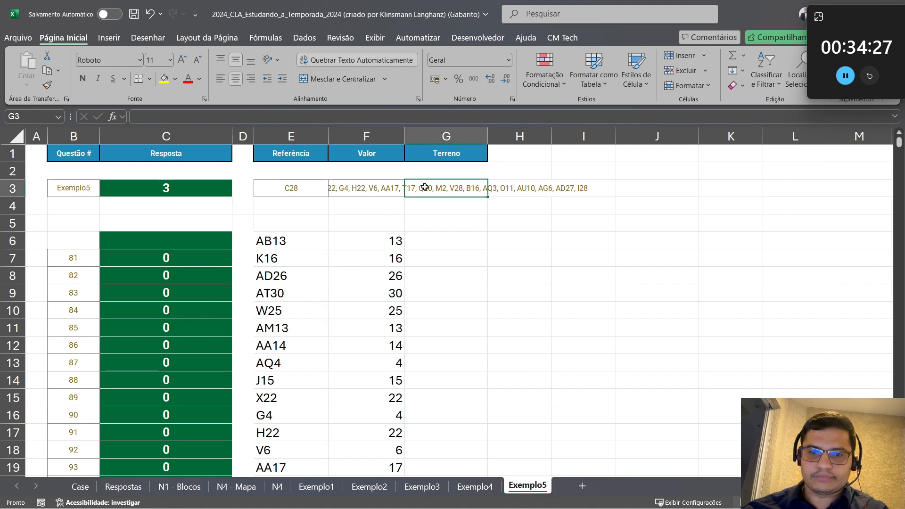
pyautogui.write('=ind')
pyautogui.press('BackSpace')
pyautogui.press('BackSpace')
pyautogui.press('BackSpace')
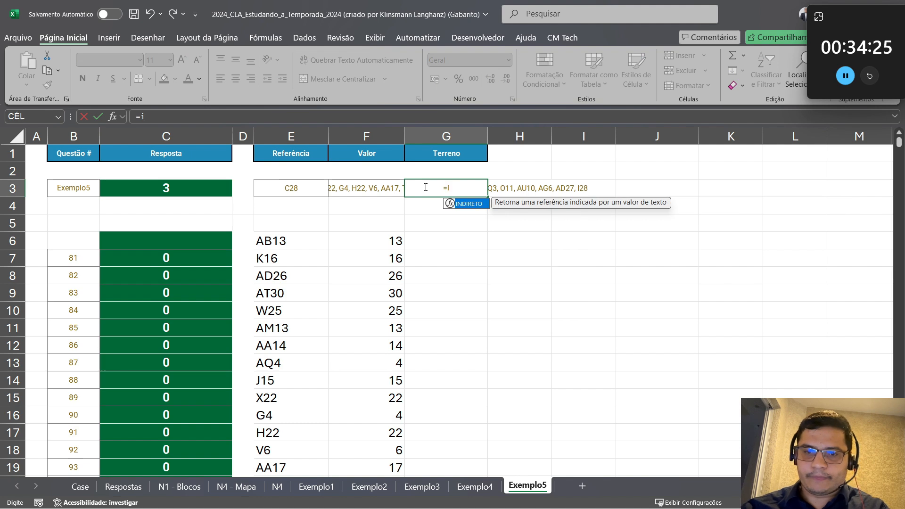
pyautogui.write('cé')
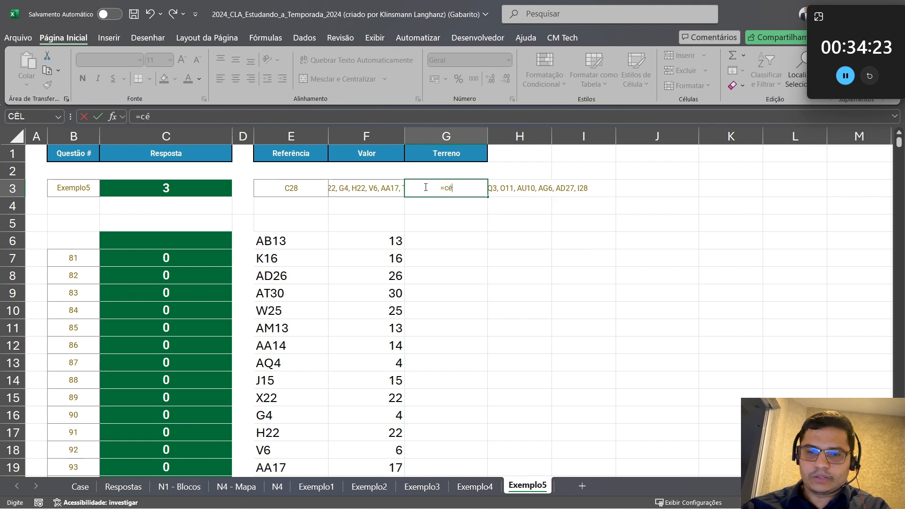
pyautogui.write('l')
pyautogui.press('Tab')
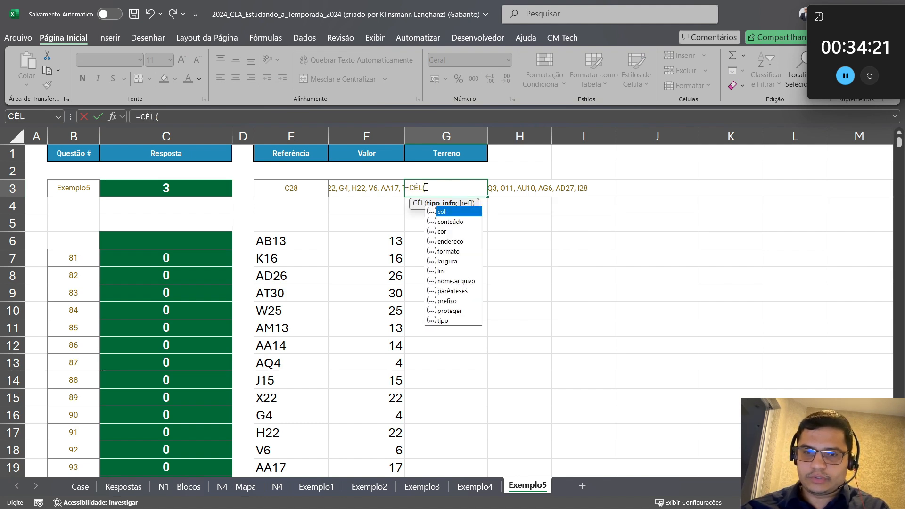
pyautogui.press('Down')
pyautogui.press('Down')
pyautogui.press('Down')
pyautogui.press('Down')
pyautogui.press('Down')
pyautogui.press('Down')
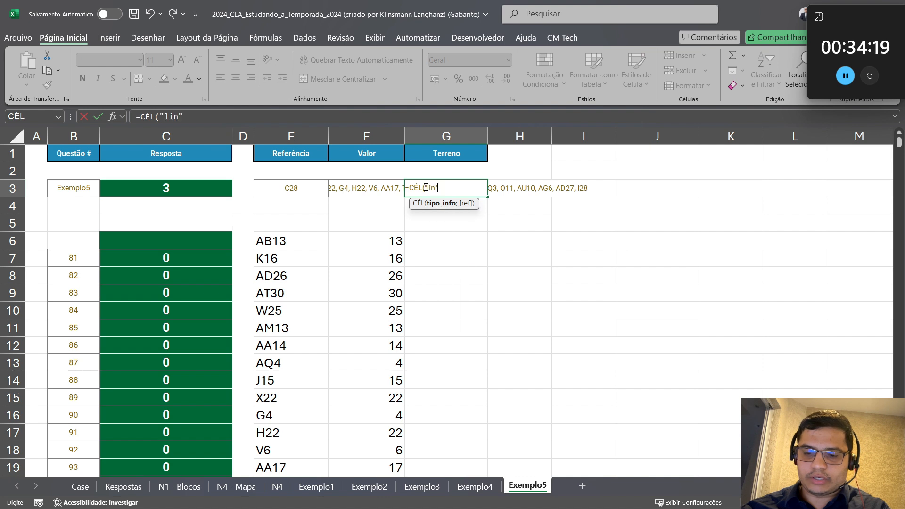
pyautogui.press('Tab')
pyautogui.write(';ÍNDI')
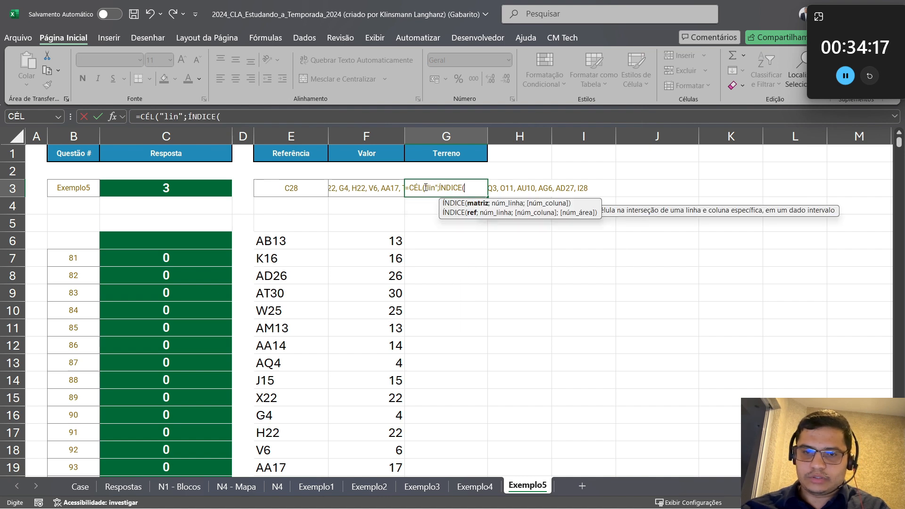
pyautogui.press('BackSpace')
pyautogui.press('BackSpace')
pyautogui.press('BackSpace')
pyautogui.press('BackSpace')
pyautogui.write('indi')
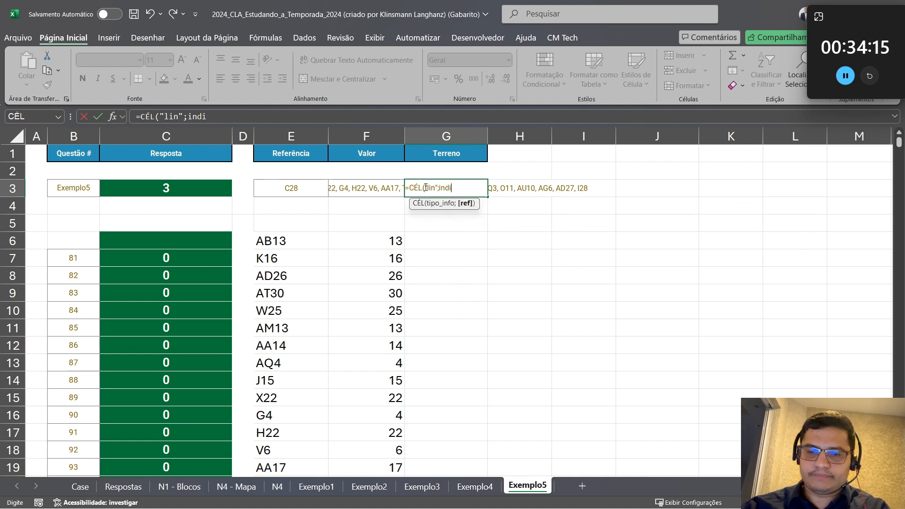
pyautogui.press('Tab')
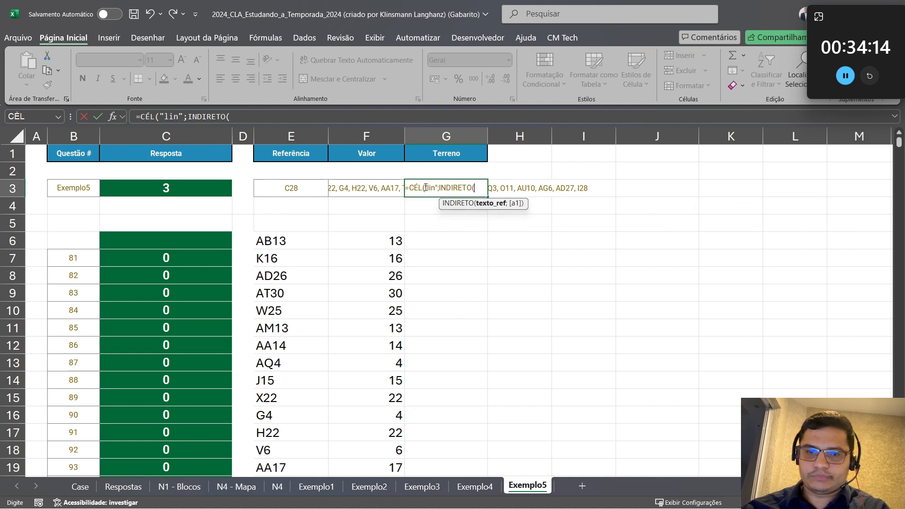
pyautogui.click(292, 187)
pyautogui.hotkey('ctrl', 'Return')
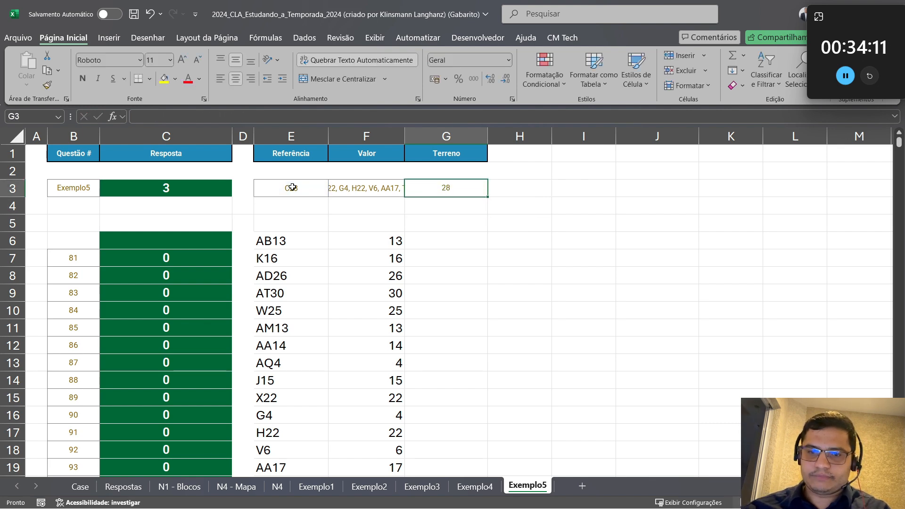
# Enter =F6#>=$G$3 in G6 to compare each sequence reference's row number with the Base row
pyautogui.click(446, 242)
pyautogui.write('=')
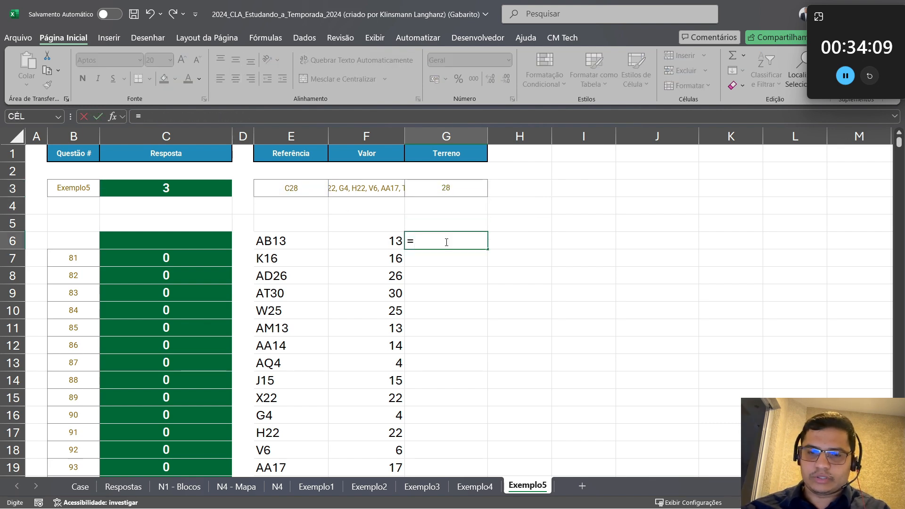
pyautogui.press('Left')
pyautogui.hotkey('ctrl', 'shift', 'Down')
pyautogui.write('>')
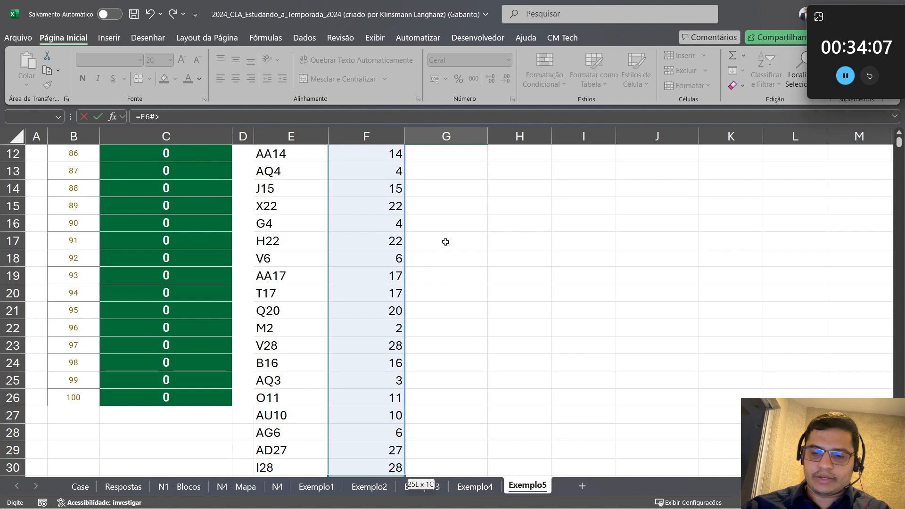
pyautogui.write('=')
pyautogui.click(471, 191)
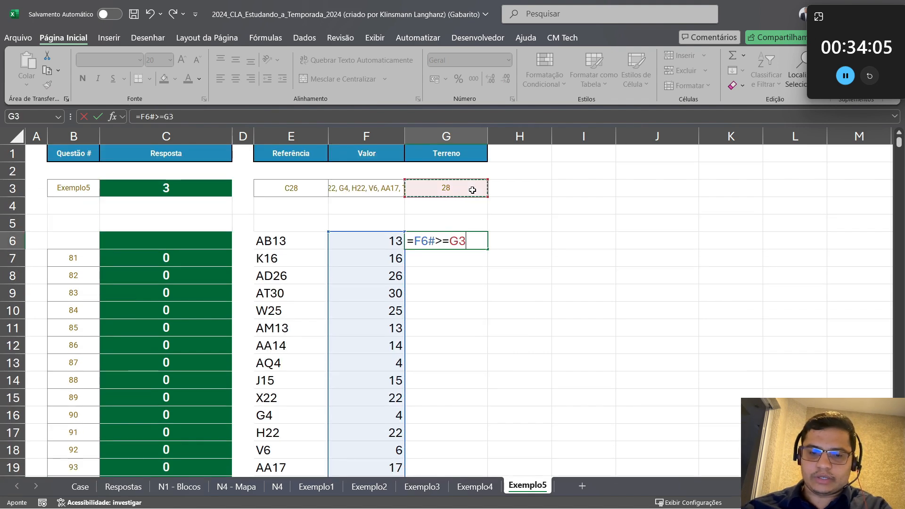
pyautogui.press('F4')
pyautogui.press('Return')
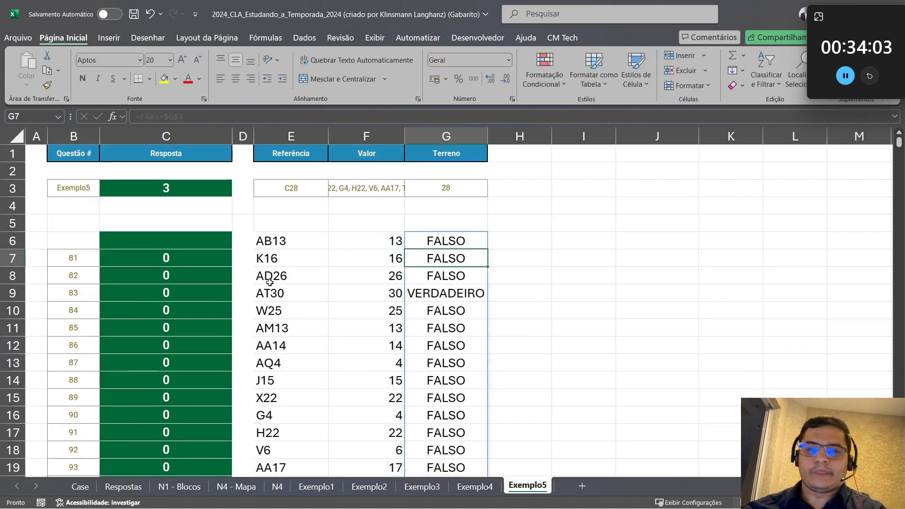
# Enter =CONT.SES(G6#;VERDADEIRO) in C6 to count the references that meet the criterion and feed the data table
pyautogui.click(203, 244)
pyautogui.write('=cont')
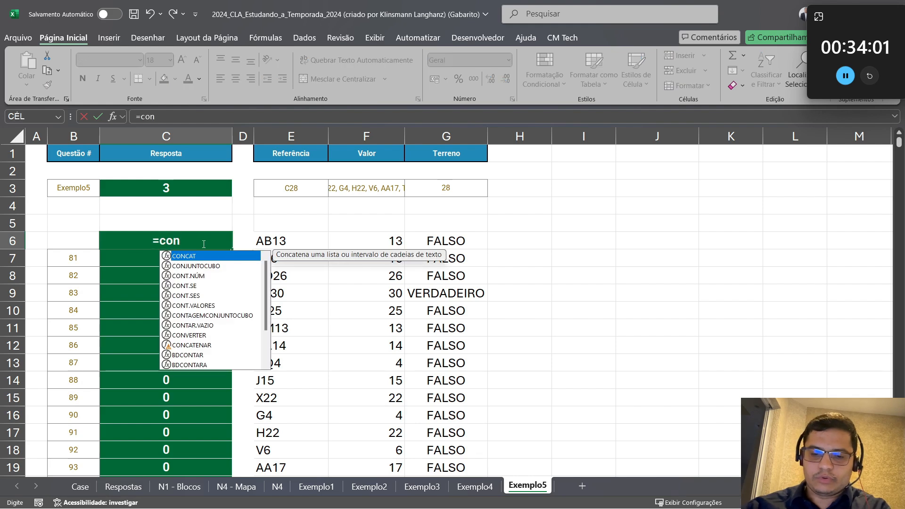
pyautogui.press('Down')
pyautogui.press('Down')
pyautogui.press('Tab')
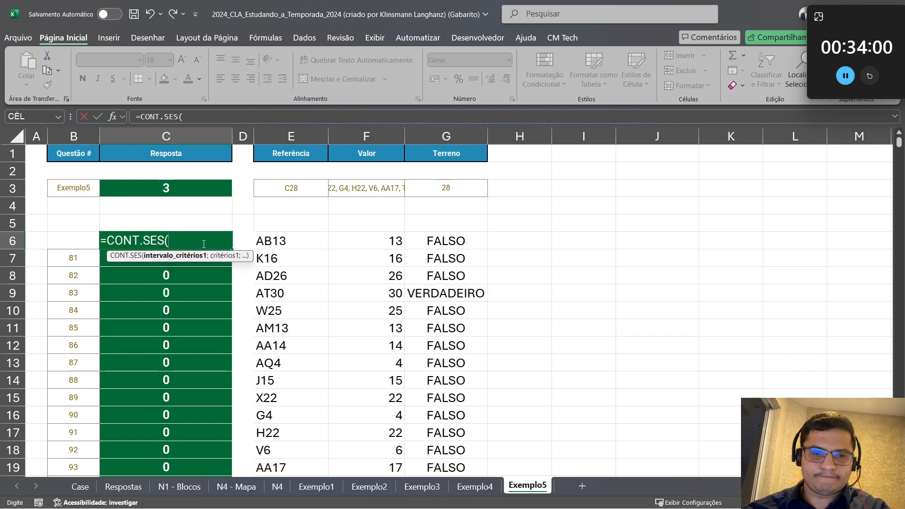
pyautogui.click(409, 240)
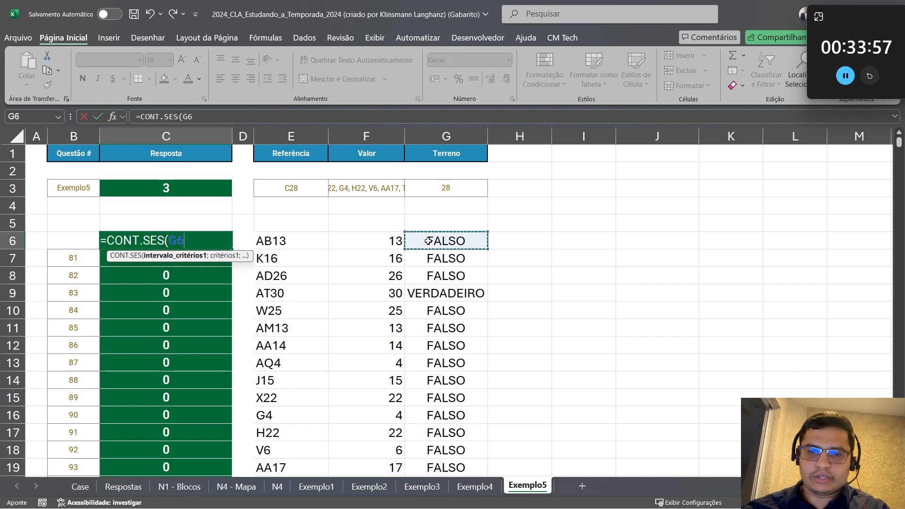
pyautogui.scroll(-4, 424, 240)
pyautogui.write(';ver')
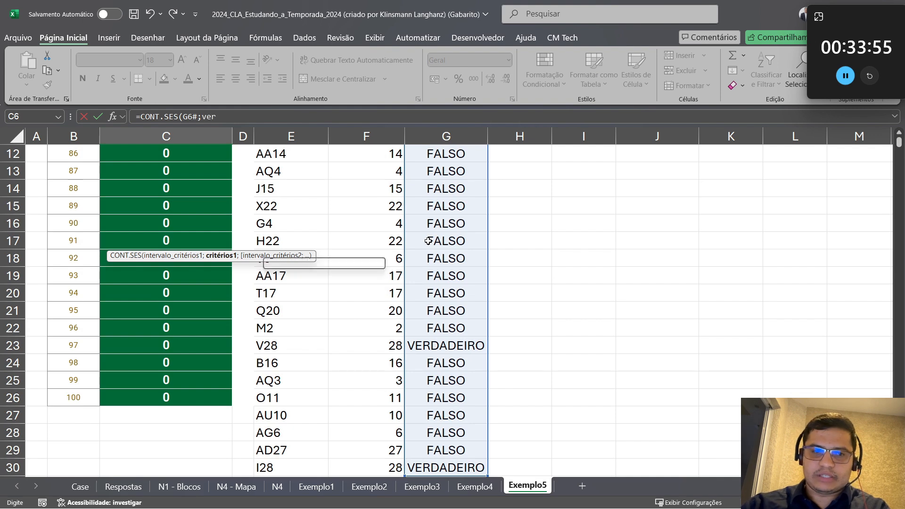
pyautogui.press('Tab')
pyautogui.press('Return')
pyautogui.press('Up')
pyautogui.press('Up')
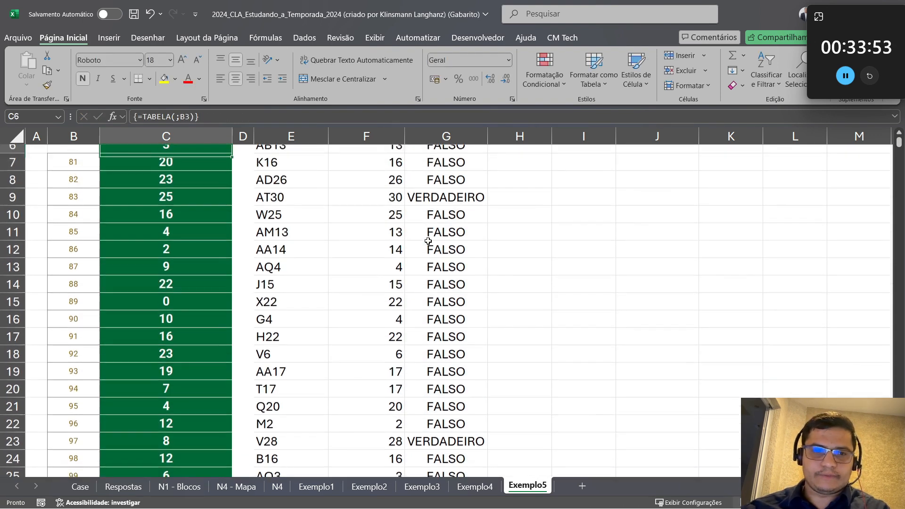
pyautogui.scroll(2, 428, 240)
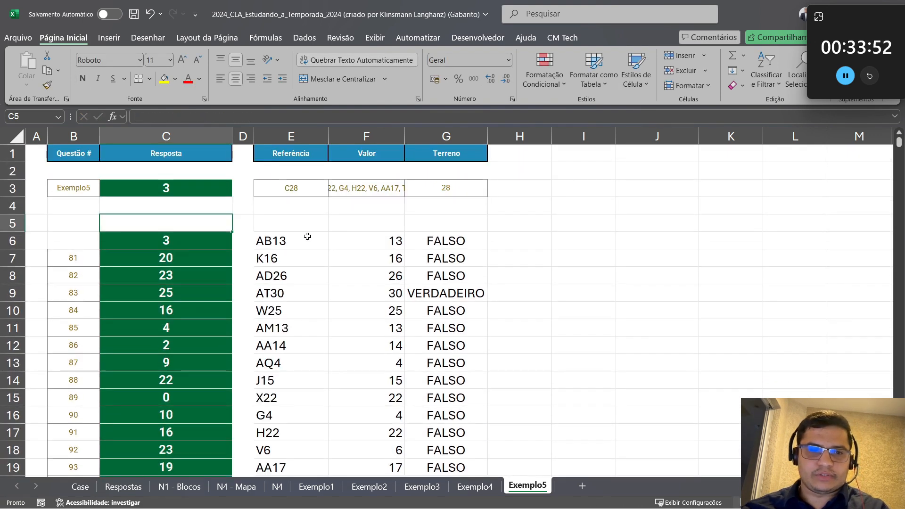
# Copy the Exemplo5 answers for questions 81 to 100 and paste them as values on the Case sheet starting at E216
pyautogui.click(216, 254)
pyautogui.hotkey('ctrl', 'shift', 'Down')
pyautogui.hotkey('ctrl', 'c')
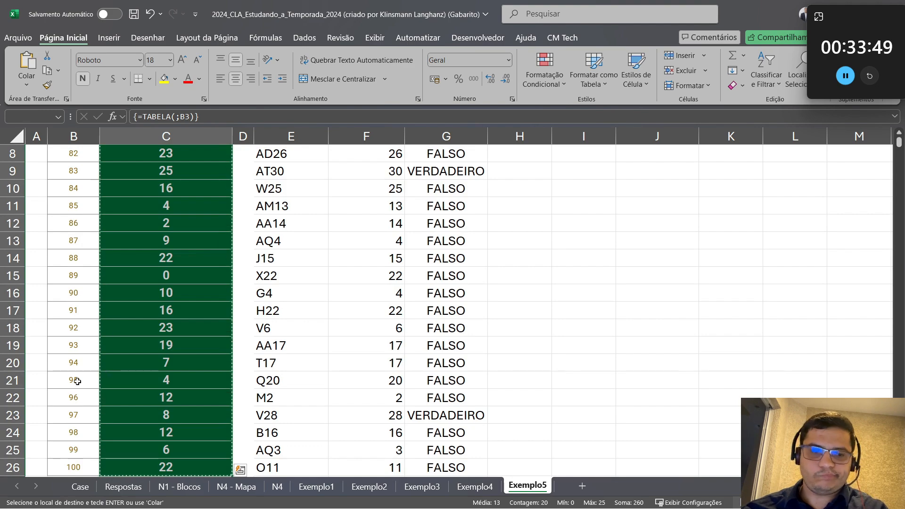
pyautogui.click(81, 487)
pyautogui.click(242, 437)
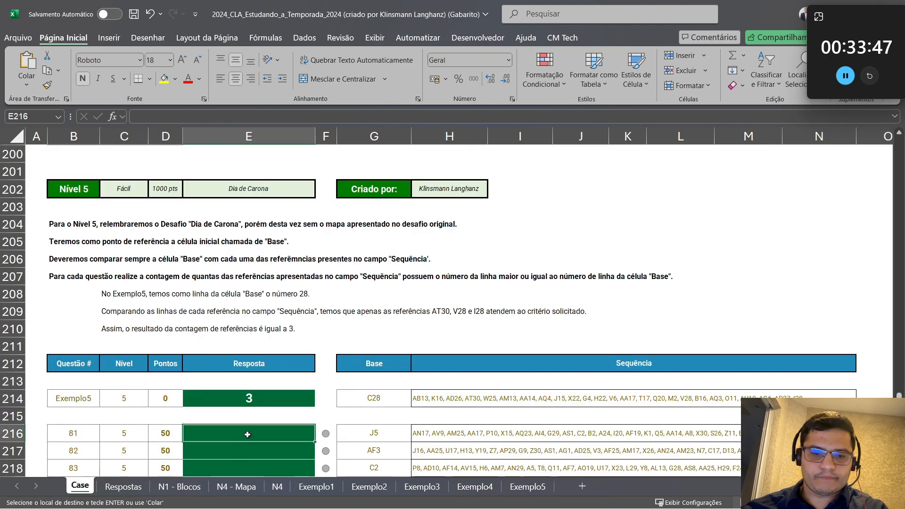
pyautogui.hotkey('ctrl', 'v')
pyautogui.scroll(-7, 265, 379)
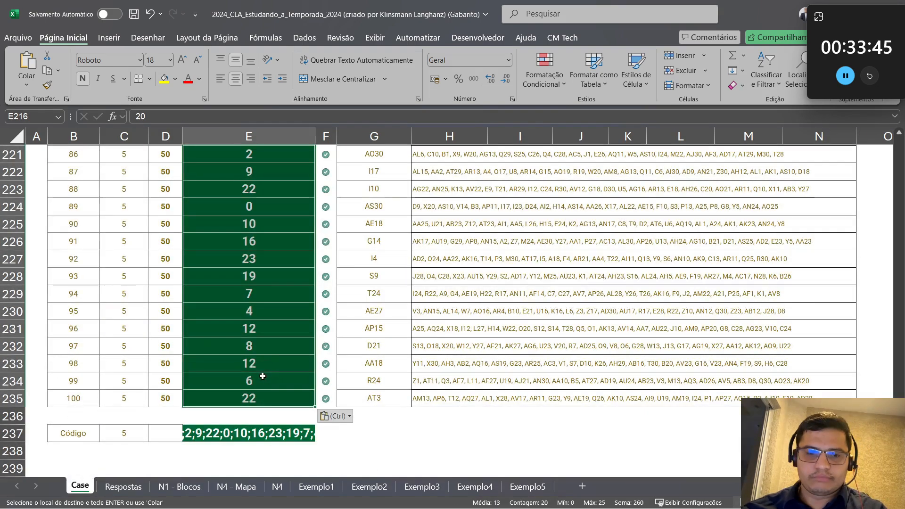
# Start a SOMA formula in the Bônus 1 answer cell E34 with 'N4 - Mapa'!F3:F28 as its first range
pyautogui.scroll(20, 250, 375)
pyautogui.scroll(20, 247, 369)
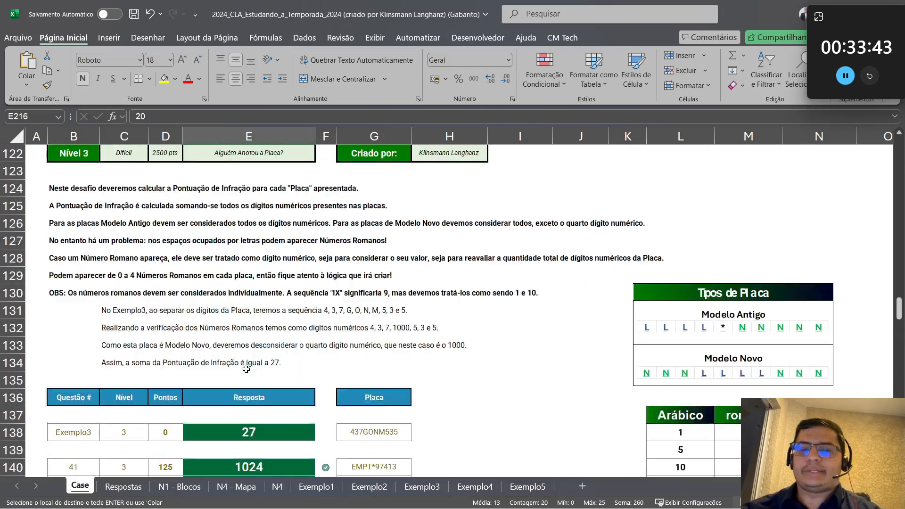
pyautogui.scroll(5, 450, 240)
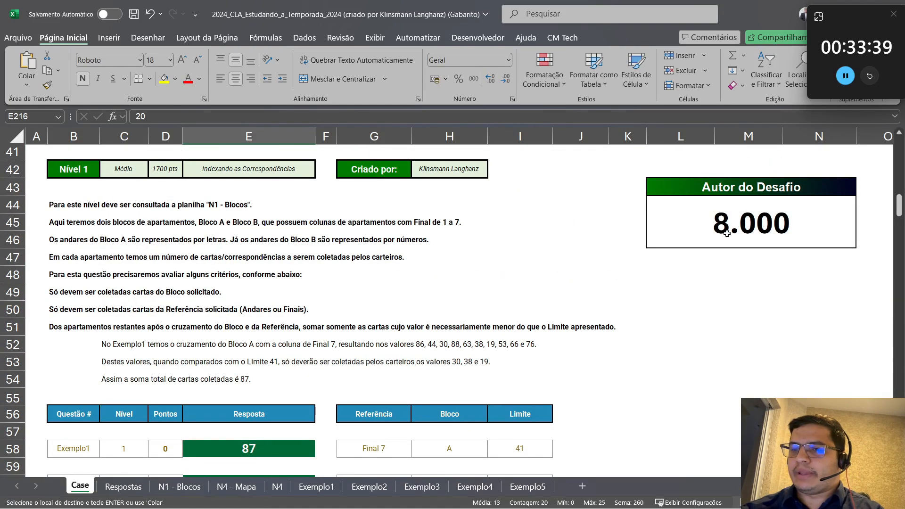
pyautogui.scroll(4, 765, 219)
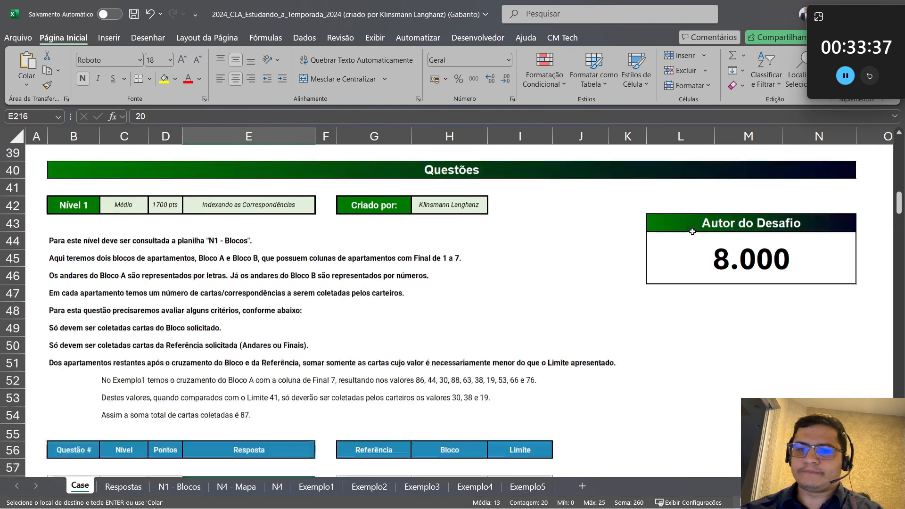
pyautogui.click(253, 259)
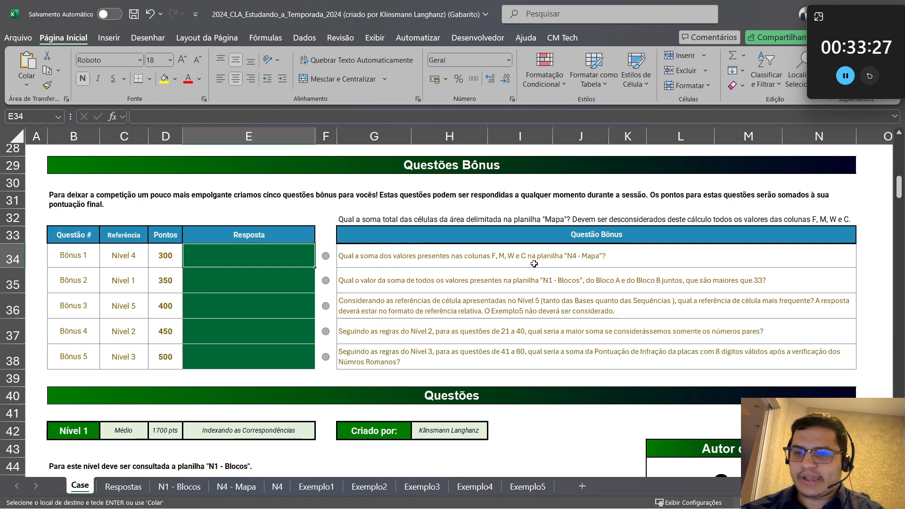
pyautogui.click(229, 489)
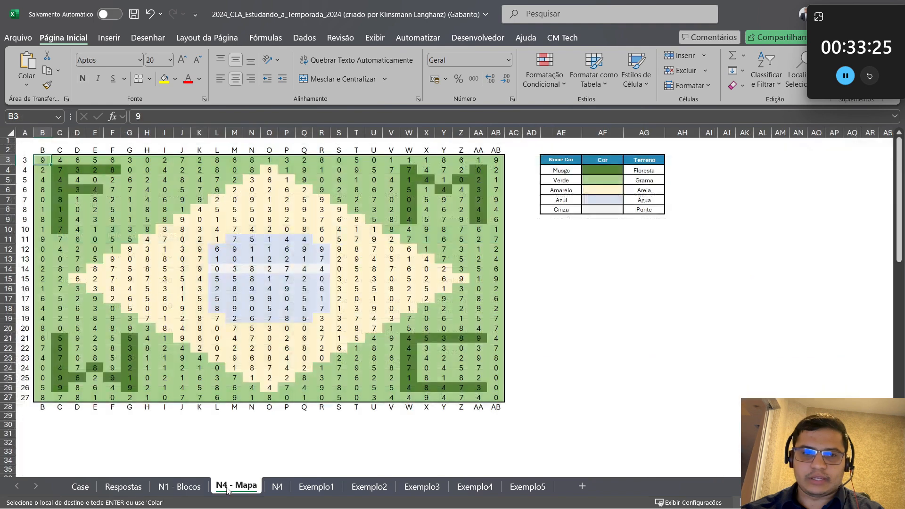
pyautogui.click(90, 489)
pyautogui.click(262, 257)
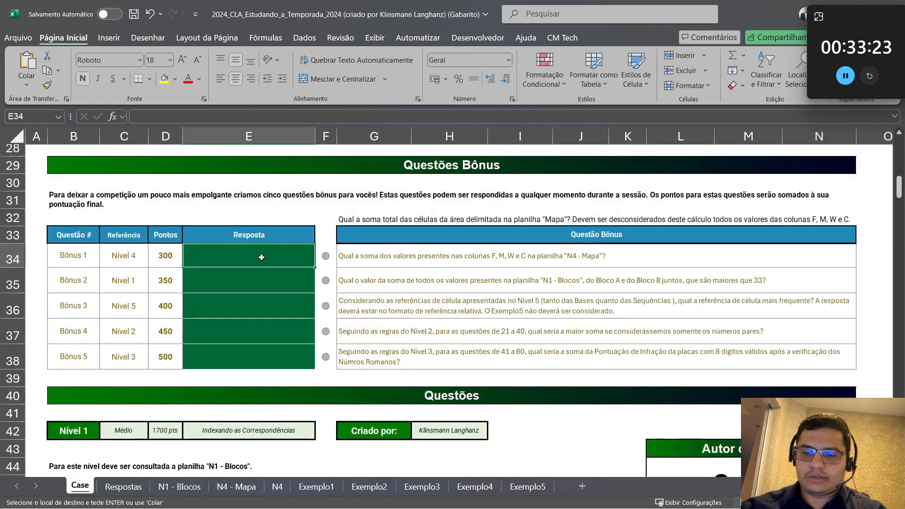
pyautogui.write('=soma(')
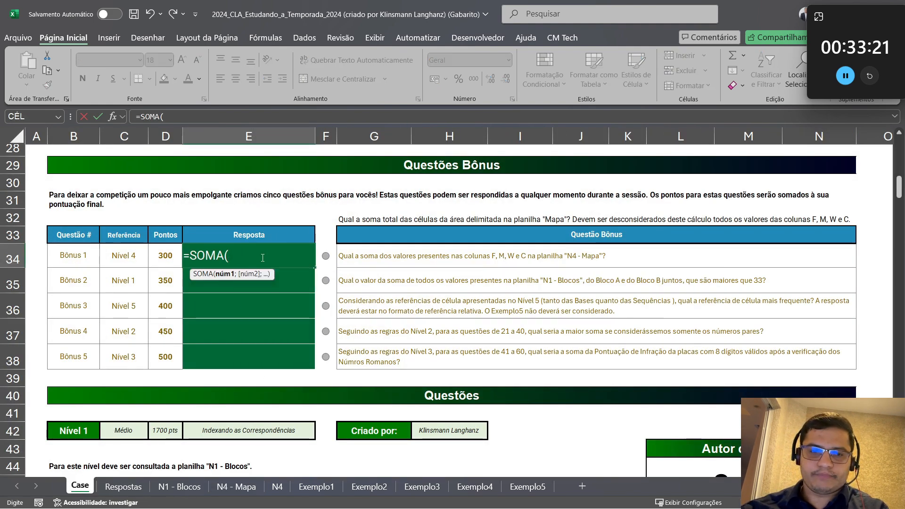
pyautogui.click(238, 487)
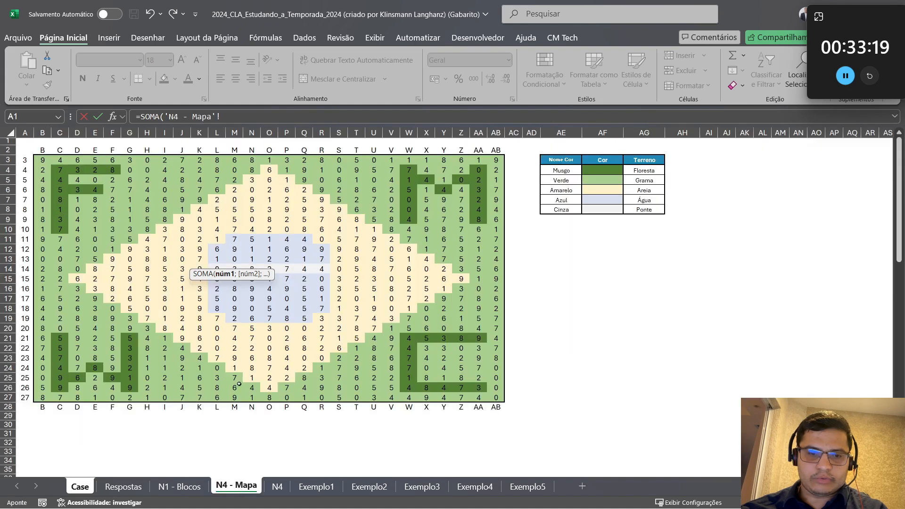
pyautogui.hotkey('ctrl', 'shift', 'Down')
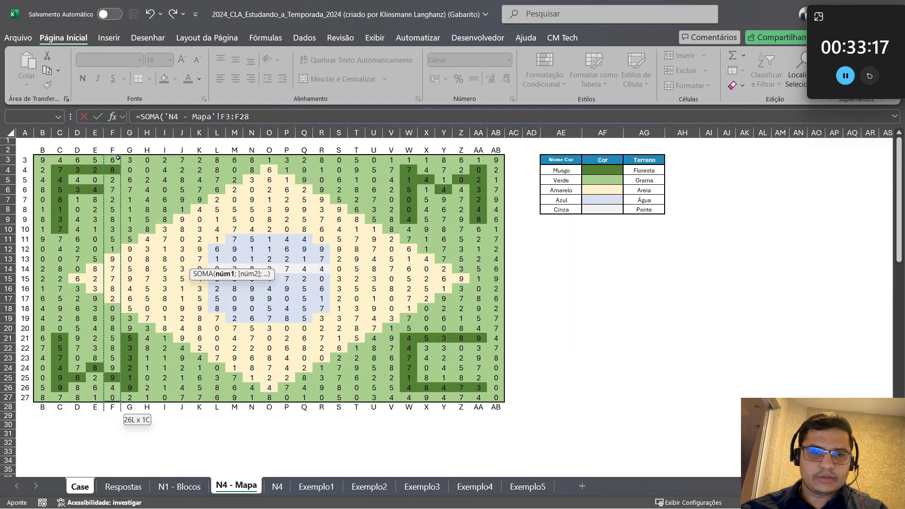
pyautogui.write(';')
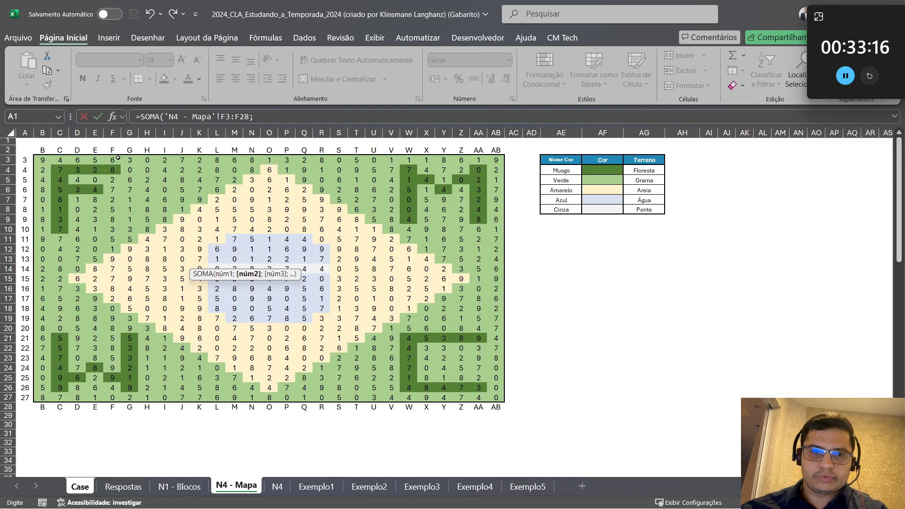
# Add the N4 - Mapa ranges M3:M28, W3:W28 and C3:C28 to the SOMA formula and commit it
pyautogui.click(235, 160)
pyautogui.hotkey('ctrl', 'shift', 'Down')
pyautogui.write(';')
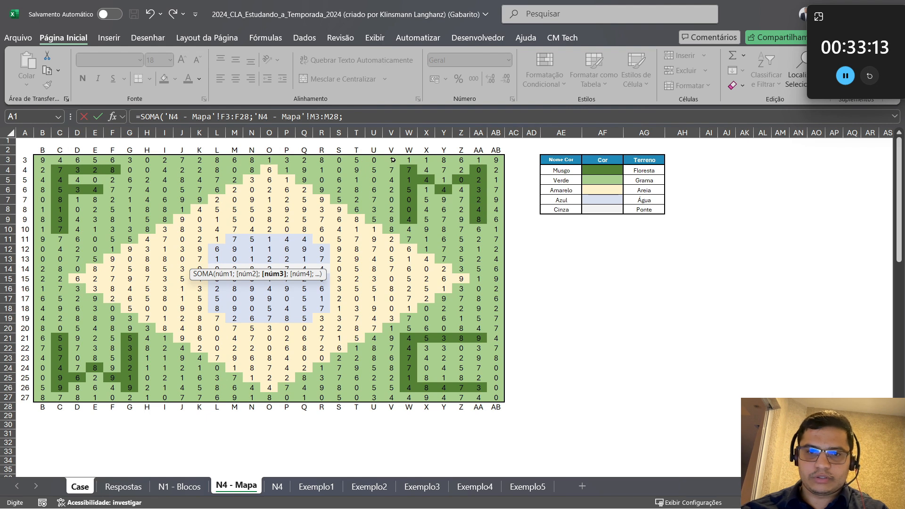
pyautogui.click(409, 159)
pyautogui.hotkey('ctrl', 'shift', 'Down')
pyautogui.write(';')
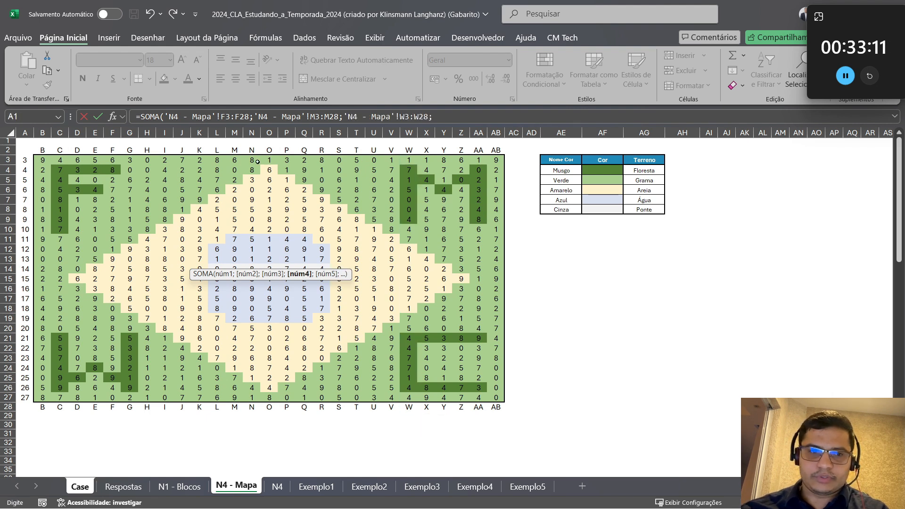
pyautogui.click(62, 159)
pyautogui.hotkey('ctrl', 'shift', 'Down')
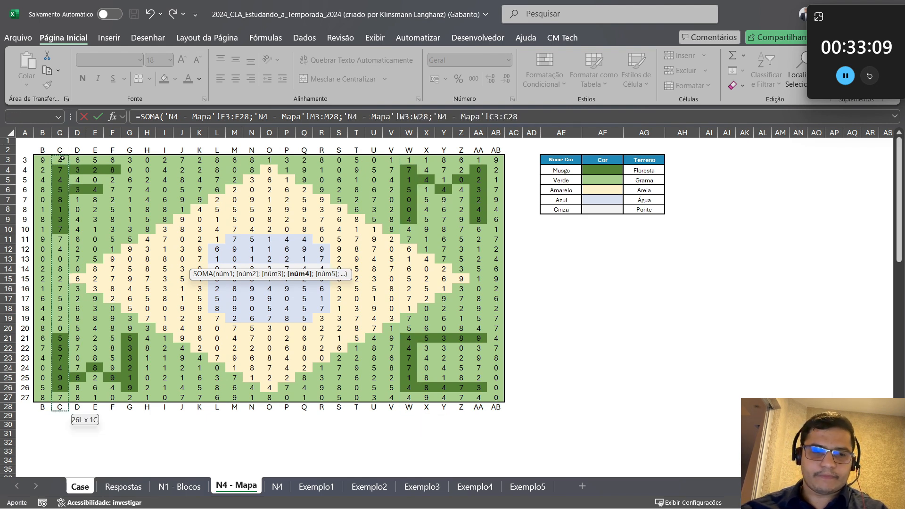
pyautogui.press('Return')
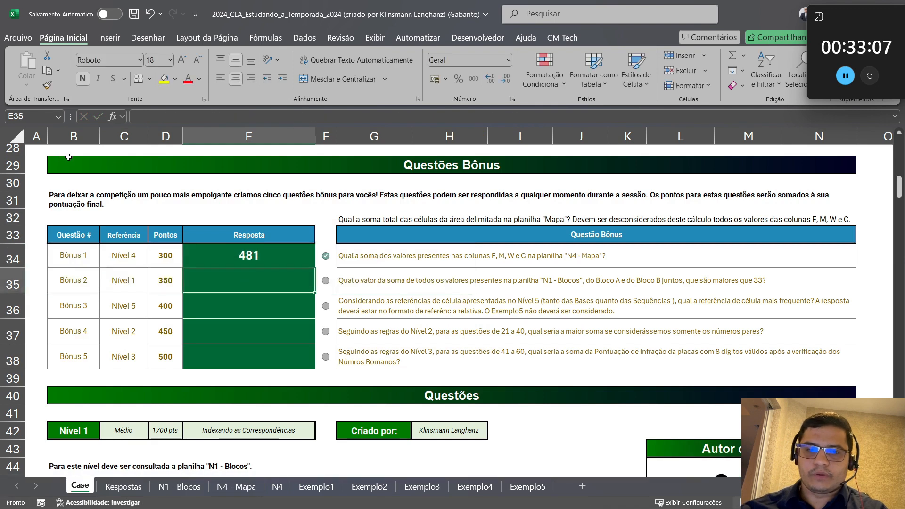
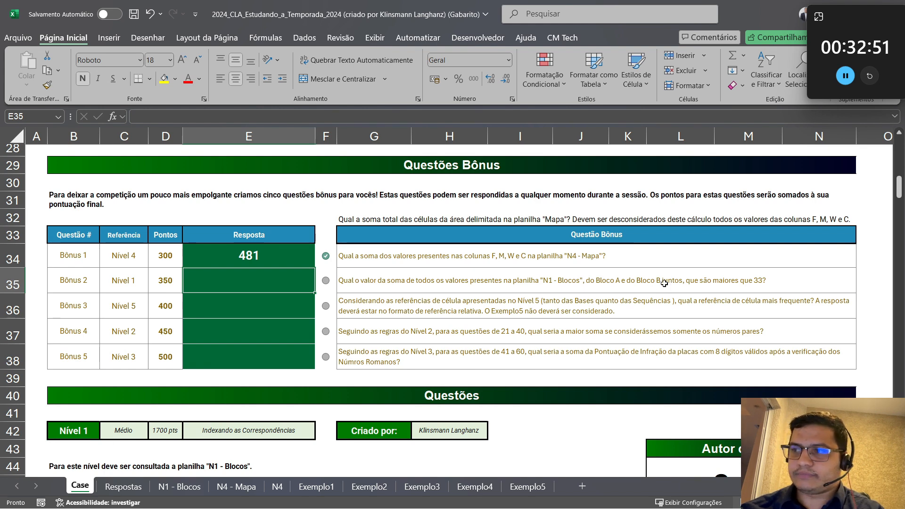
# Start a SOMASES formula in the Bônus 2 answer cell E35 with Exemplo1!F6# as the sum range
pyautogui.write('=s')
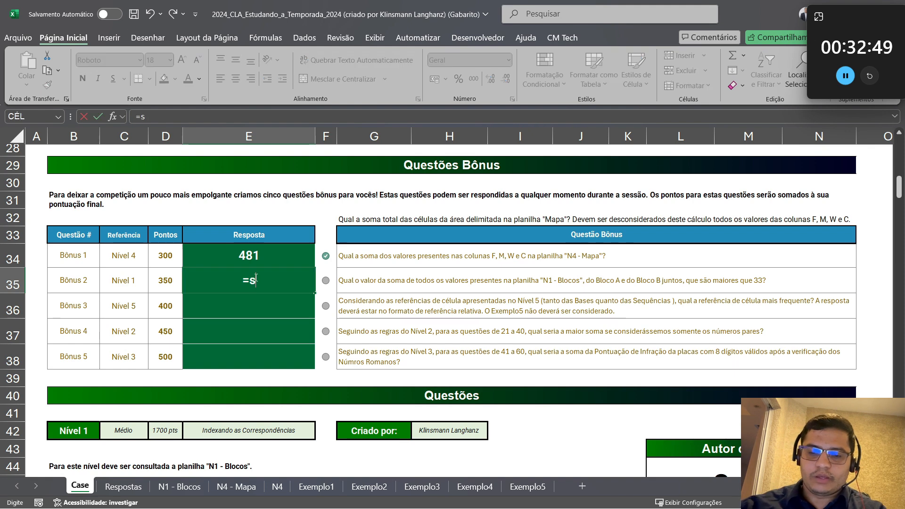
pyautogui.write('omas')
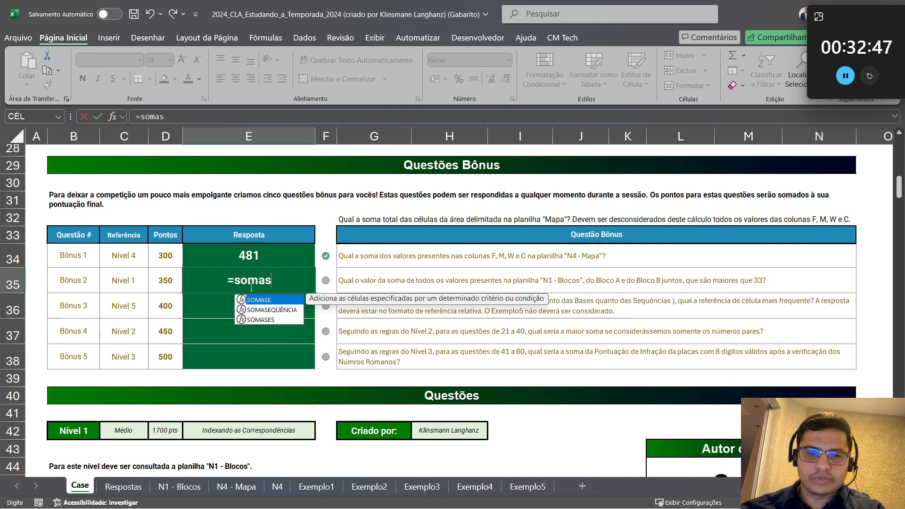
pyautogui.doubleClick(273, 319)
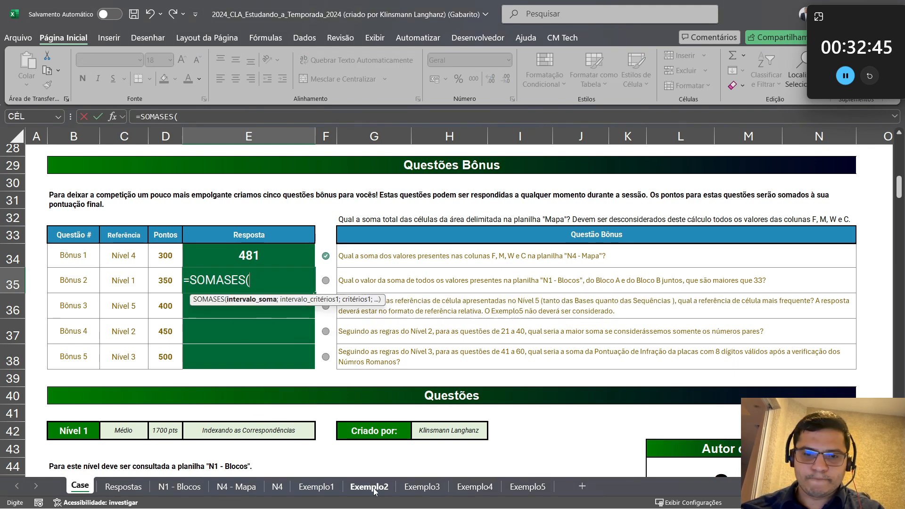
pyautogui.click(316, 486)
pyautogui.scroll(4, 386, 253)
pyautogui.click(386, 242)
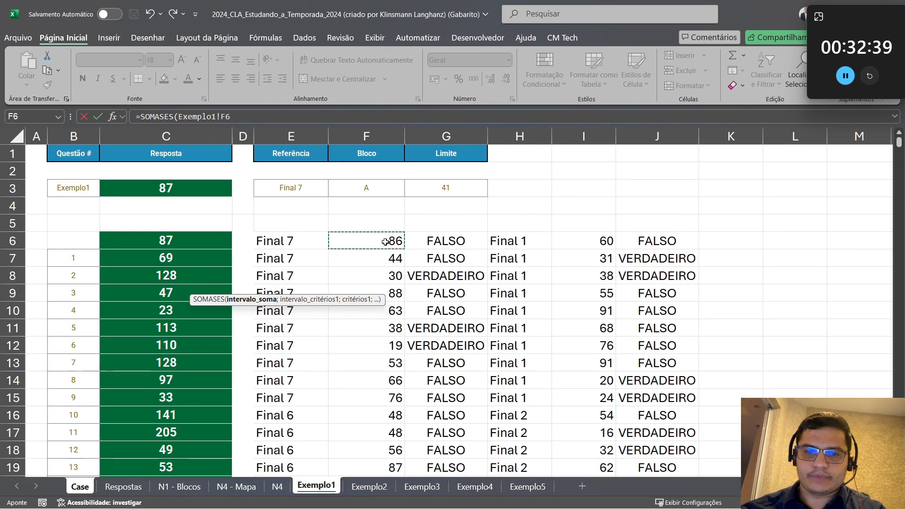
pyautogui.hotkey('ctrl', 'shift', 'Down')
pyautogui.scroll(6, 380, 237)
pyautogui.scroll(10, 380, 237)
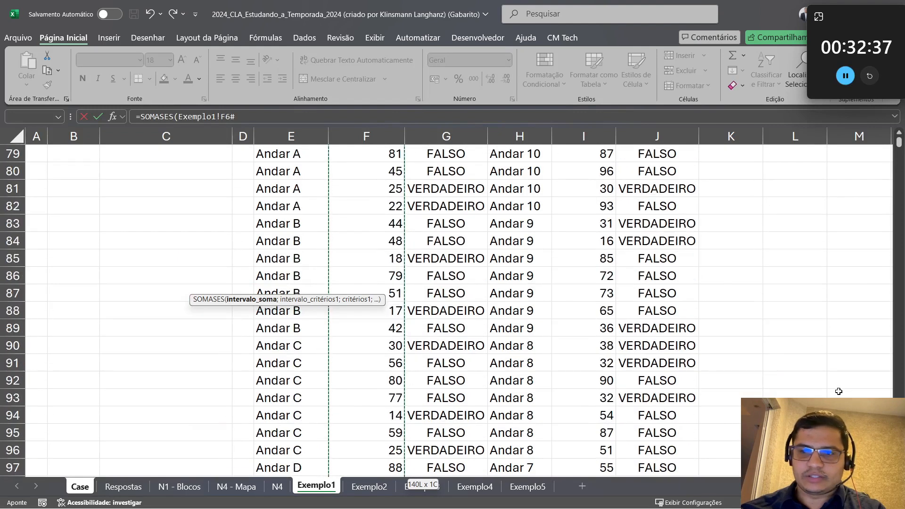
pyautogui.scroll(7, 563, 290)
pyautogui.scroll(19, 562, 290)
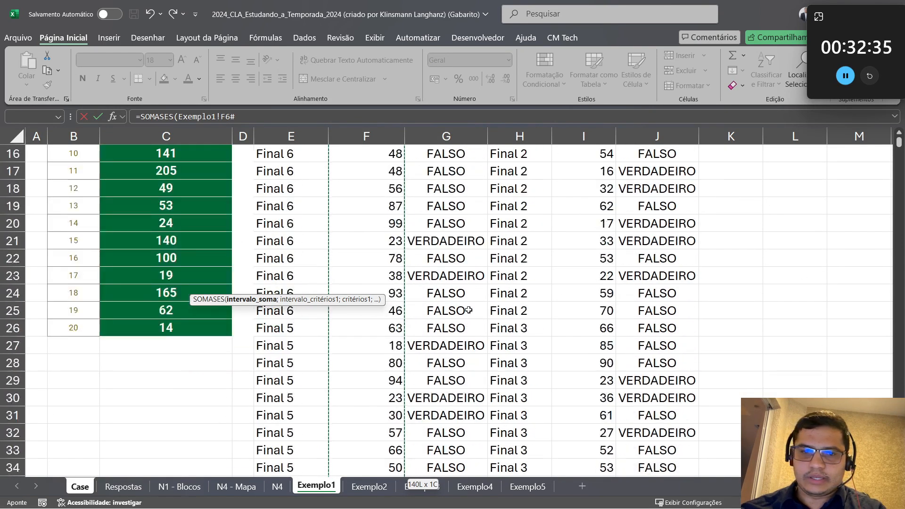
pyautogui.write(';')
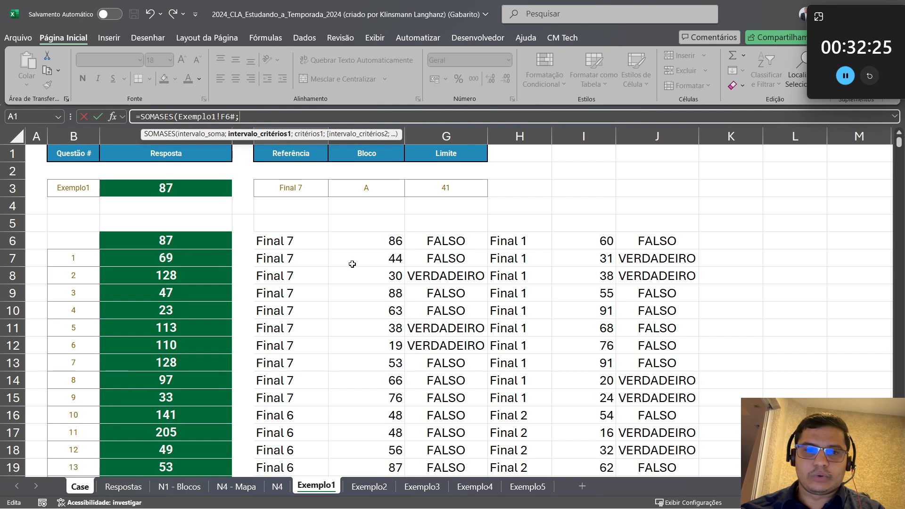
# Add Exemplo1!F6# as the first criteria range of the SOMASES, with the criterion ">33"
pyautogui.click(359, 239)
pyautogui.hotkey('ctrl', 'shift', 'Down')
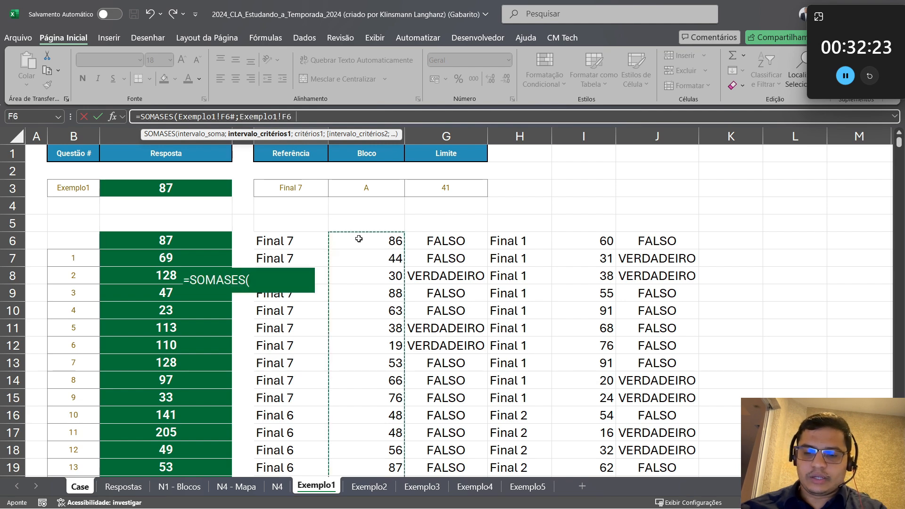
pyautogui.write(';')
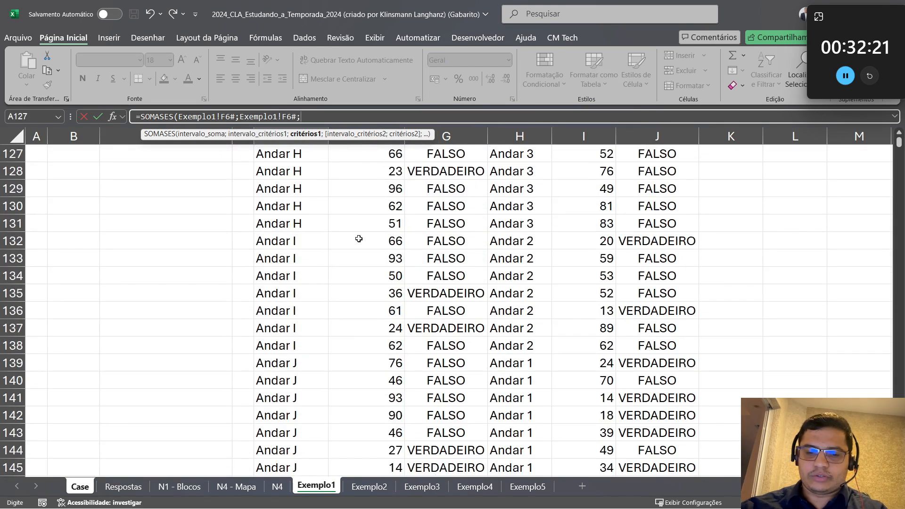
pyautogui.write('">33')
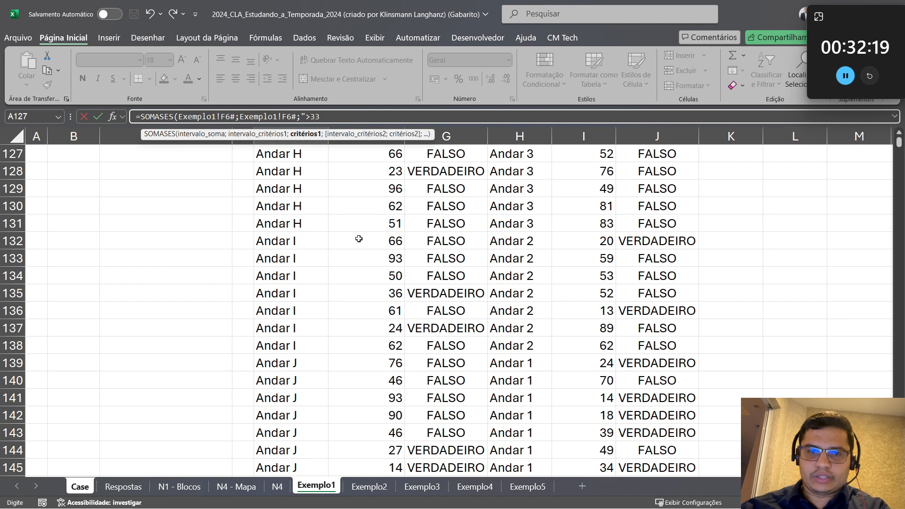
pyautogui.write('";')
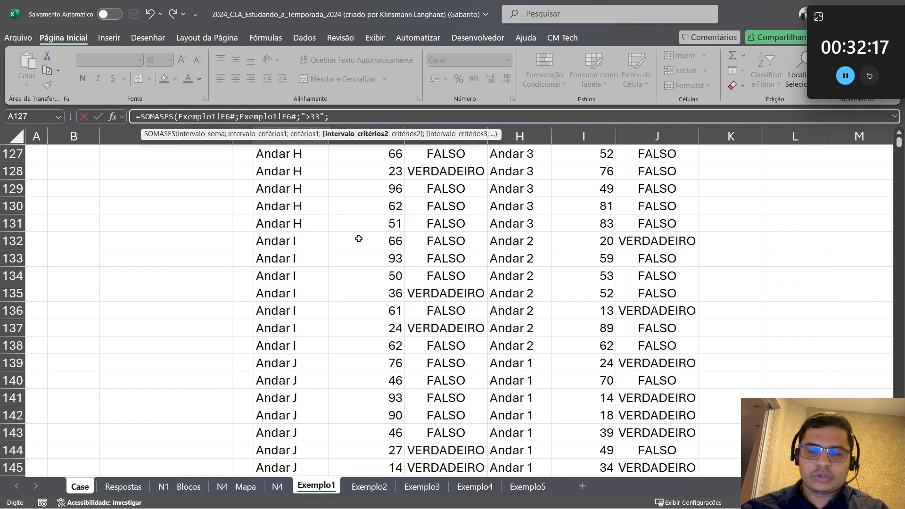
# Add Exemplo1!E6# as the second criteria range with the criterion "Final*" and commit the Bônus 2 formula
pyautogui.click(282, 192)
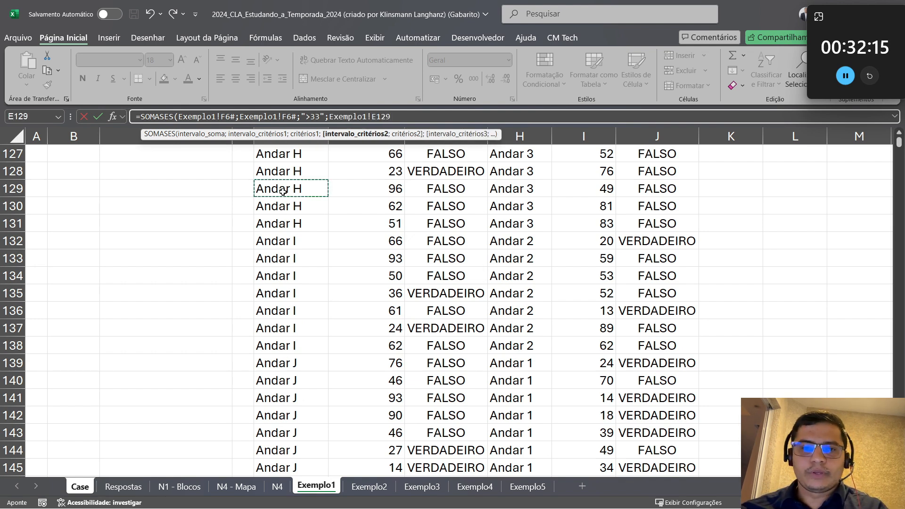
pyautogui.hotkey('ctrl', 'Up')
pyautogui.hotkey('ctrl', 'shift', 'Down')
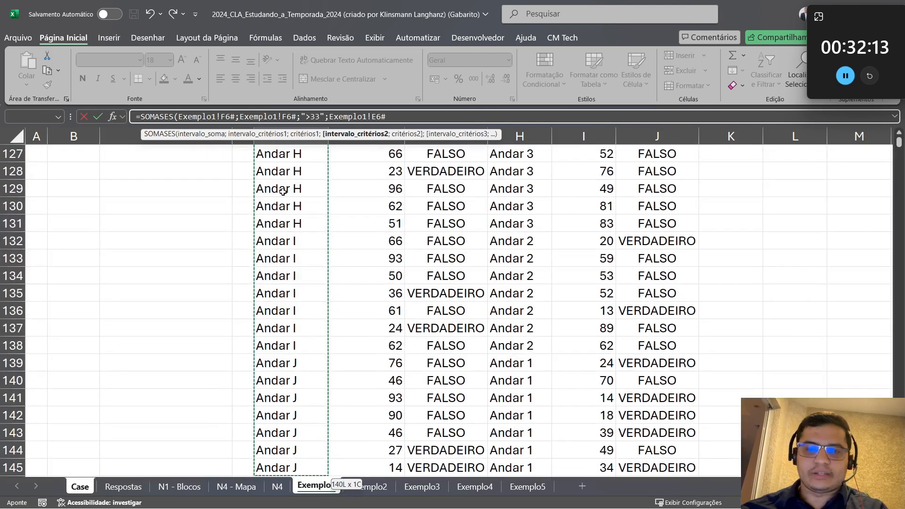
pyautogui.write(';"')
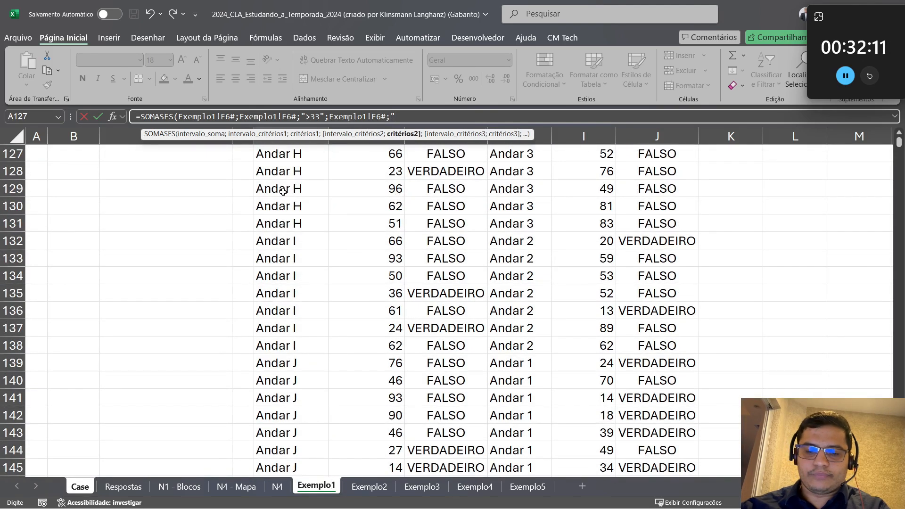
pyautogui.write('F')
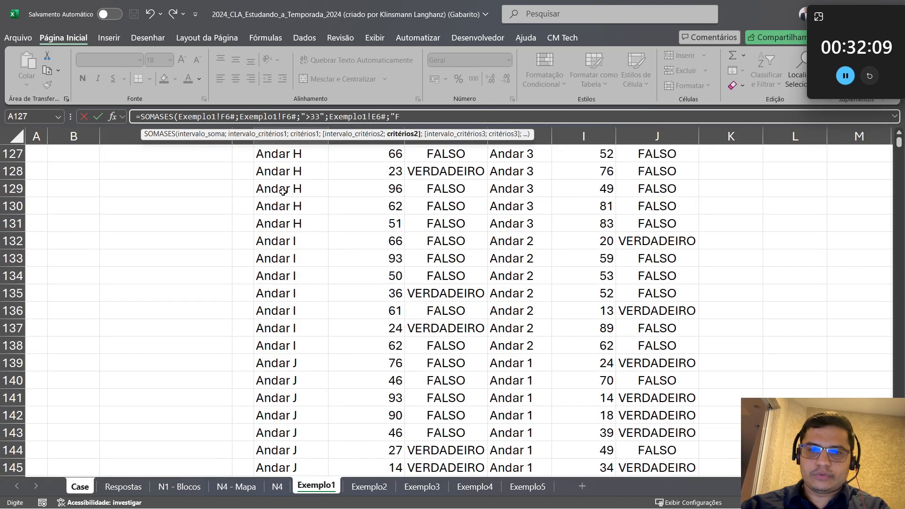
pyautogui.write('inal*")')
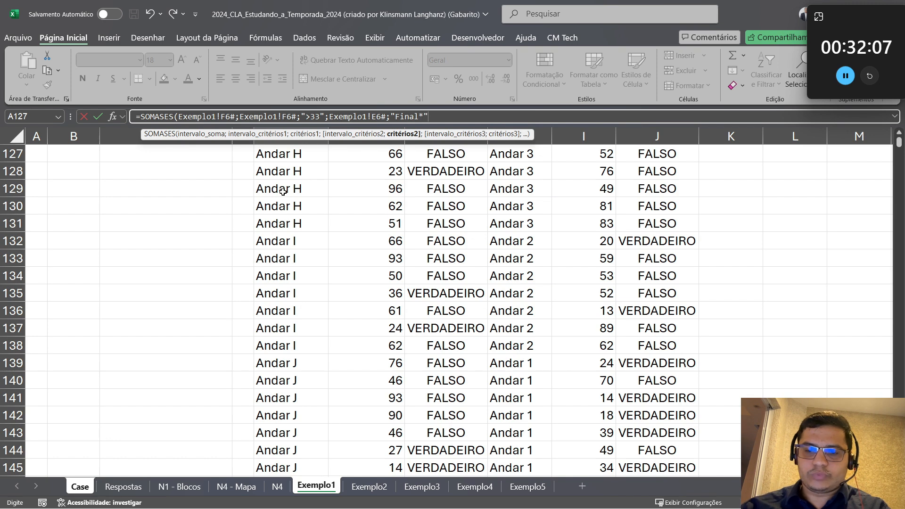
pyautogui.press('Return')
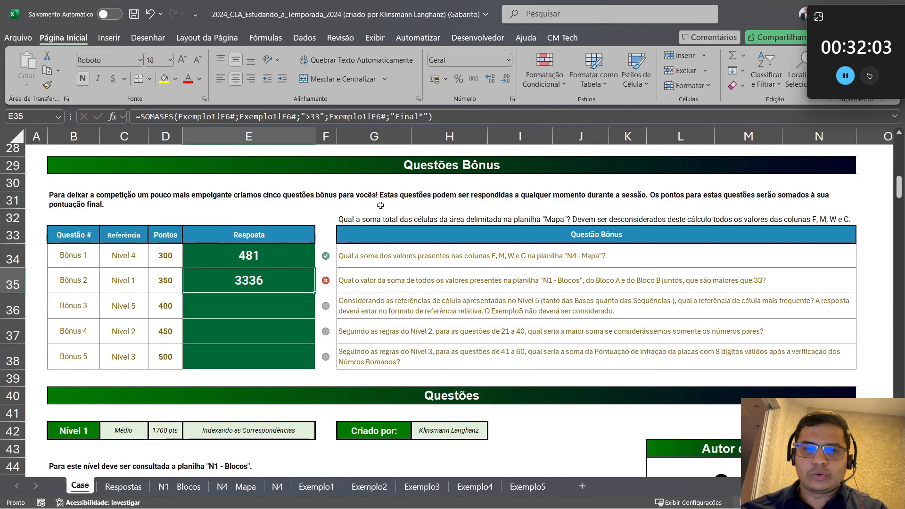
# Append a plus sign and a second copy of the SOMASES expression, without its equals sign, to the E35 formula
pyautogui.click(445, 113)
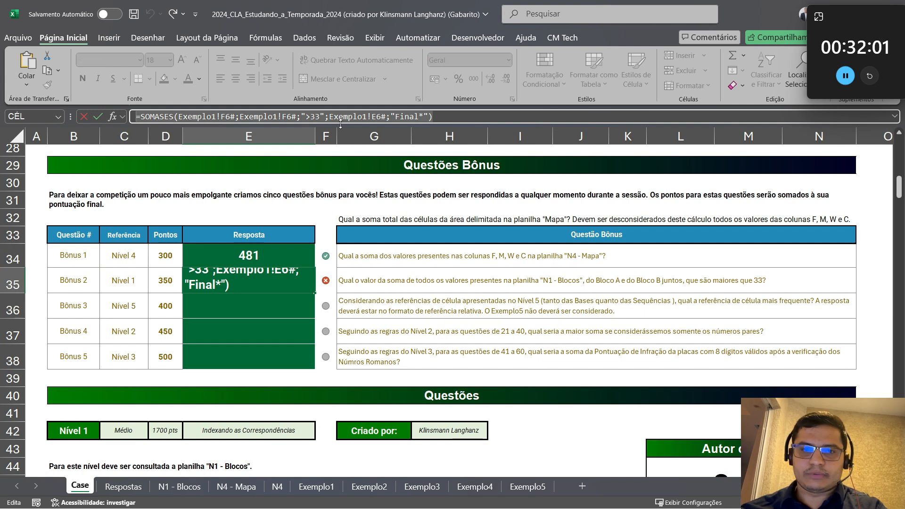
pyautogui.write('+')
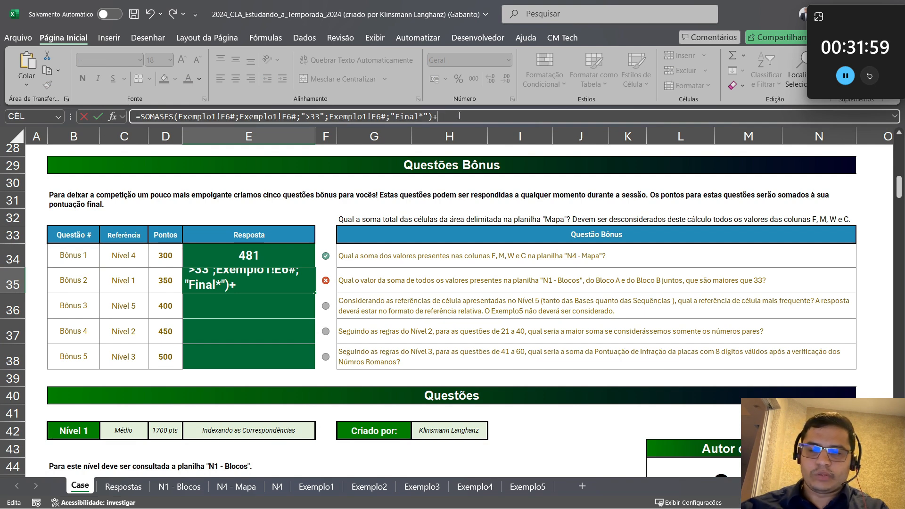
pyautogui.hotkey('ctrl', 'v')
pyautogui.click(444, 116)
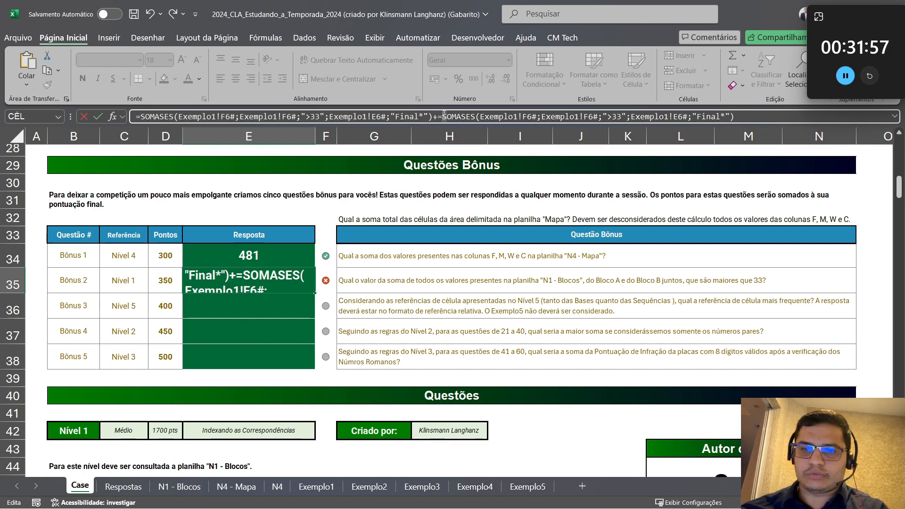
pyautogui.press('BackSpace')
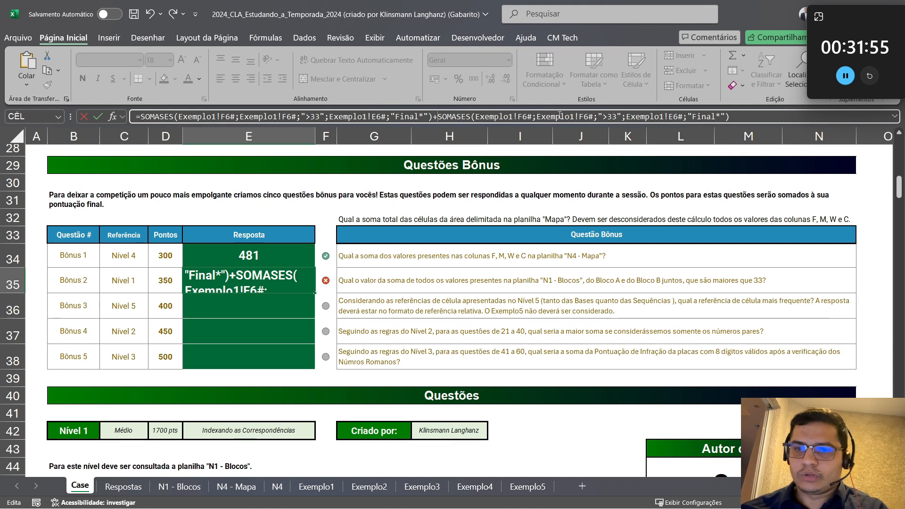
# Replace the sum range of the second SOMASES with the Bloco B values in Exemplo1!I6#
pyautogui.click(520, 117)
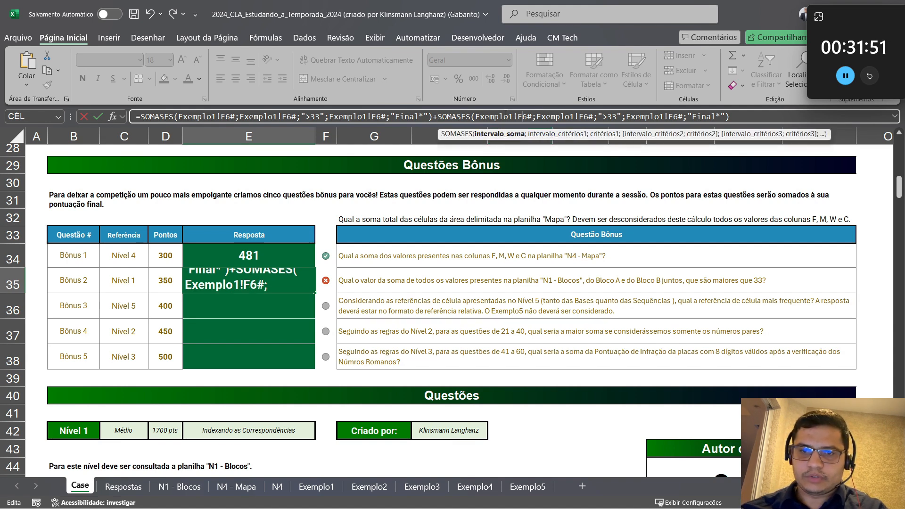
pyautogui.press('BackSpace')
pyautogui.press('BackSpace')
pyautogui.press('BackSpace')
pyautogui.press('BackSpace')
pyautogui.press('BackSpace')
pyautogui.press('BackSpace')
pyautogui.press('BackSpace')
pyautogui.press('BackSpace')
pyautogui.press('BackSpace')
pyautogui.press('BackSpace')
pyautogui.press('BackSpace')
pyautogui.press('BackSpace')
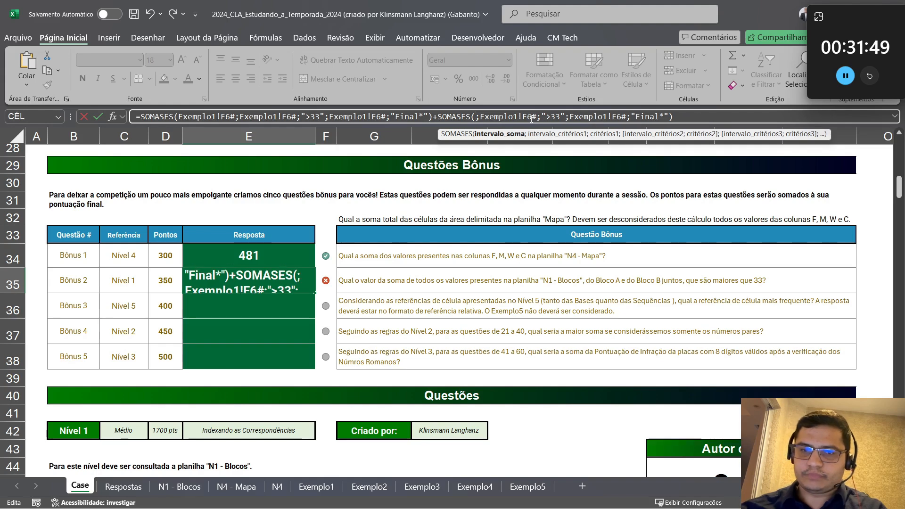
pyautogui.click(316, 486)
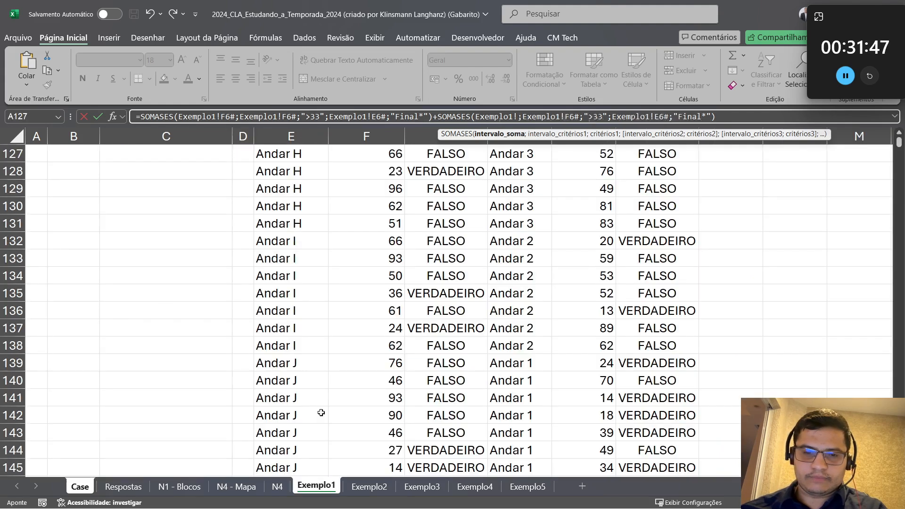
pyautogui.scroll(11, 484, 266)
pyautogui.scroll(20, 484, 266)
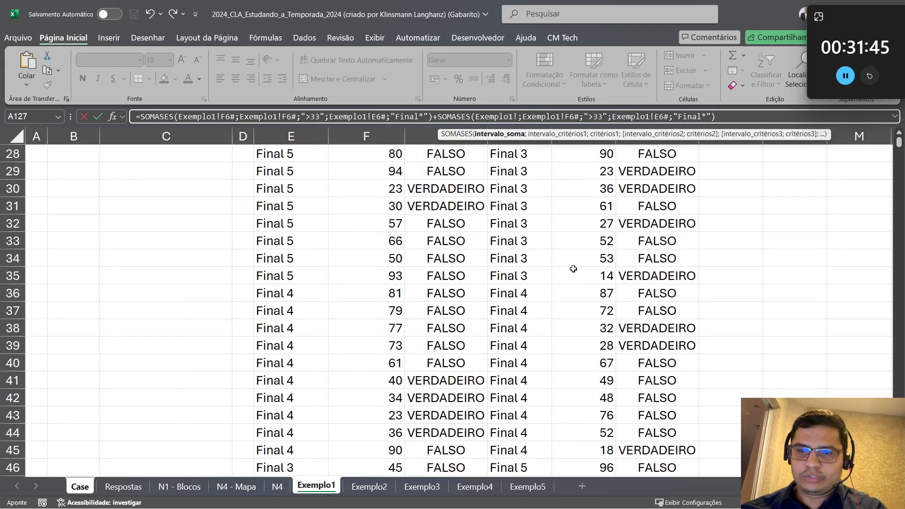
pyautogui.click(579, 228)
pyautogui.hotkey('ctrl', 'Up')
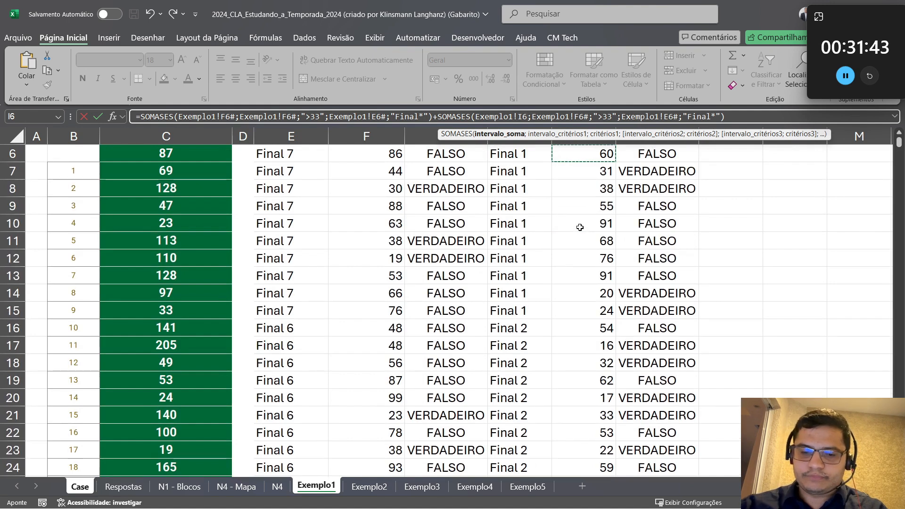
pyautogui.write('#')
pyautogui.scroll(2, 613, 240)
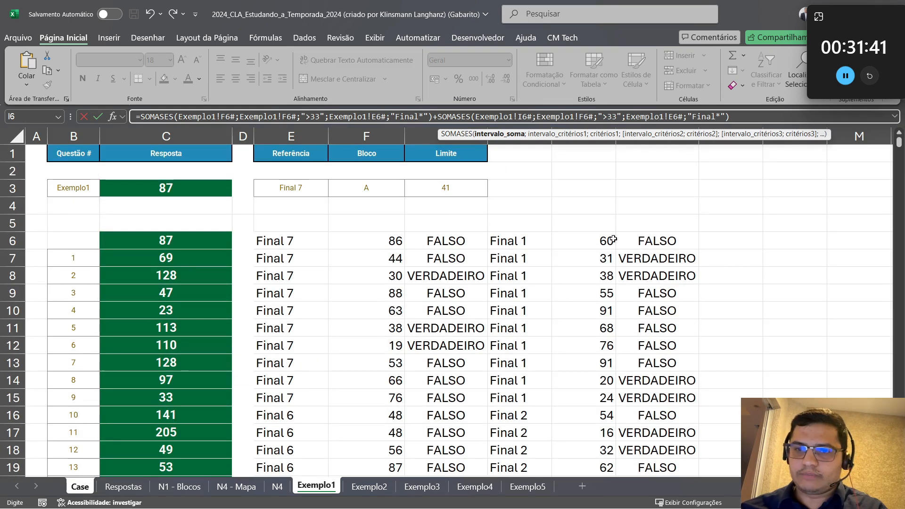
# Change the second SOMASES criteria ranges to Exemplo1!I6# and Exemplo1!H6#, and commit the formula
pyautogui.click(592, 116)
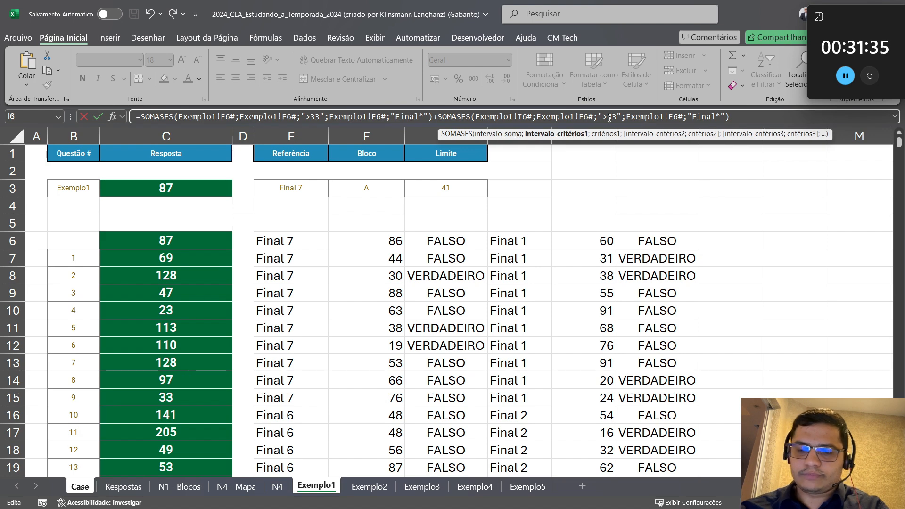
pyautogui.press('BackSpace')
pyautogui.write('i')
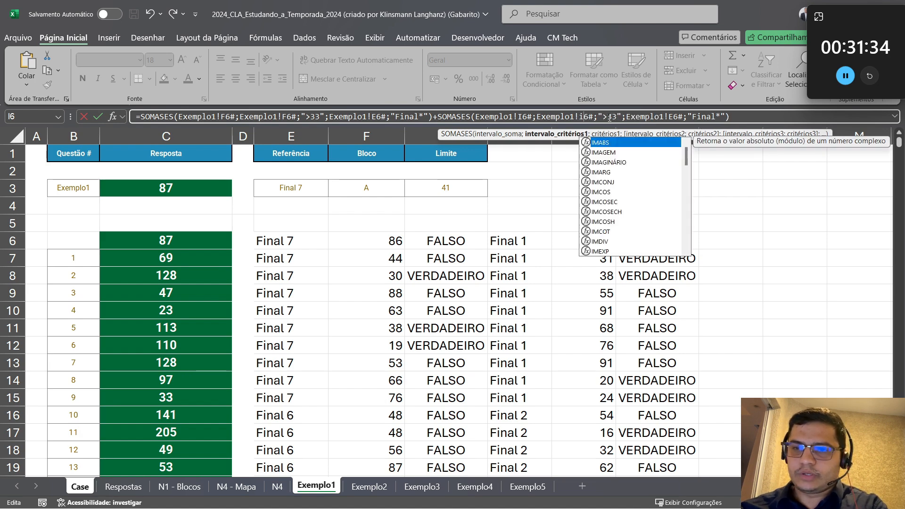
pyautogui.click(674, 116)
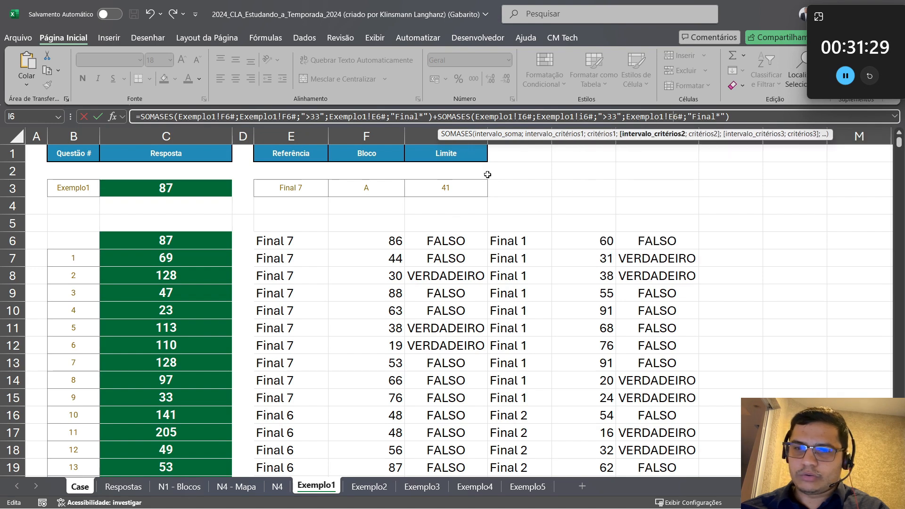
pyautogui.moveTo(477, 137); pyautogui.dragTo(483, 227)
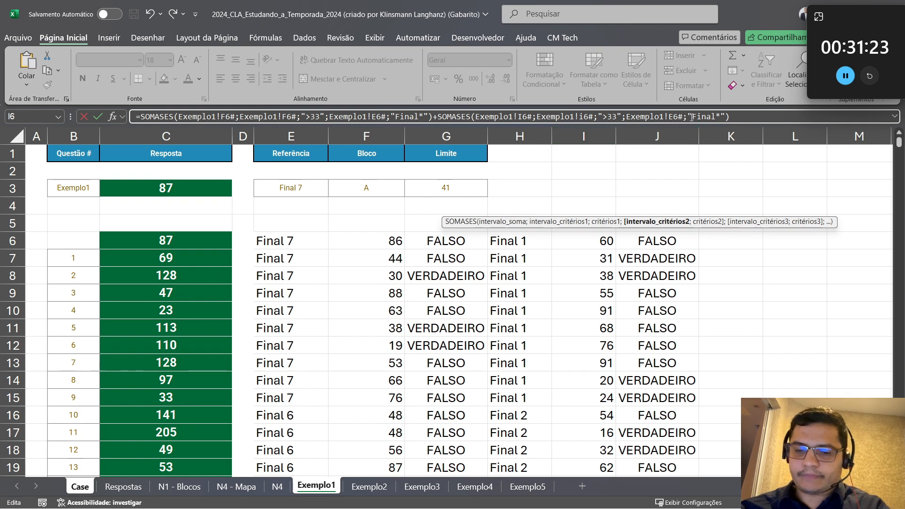
pyautogui.press('Return')
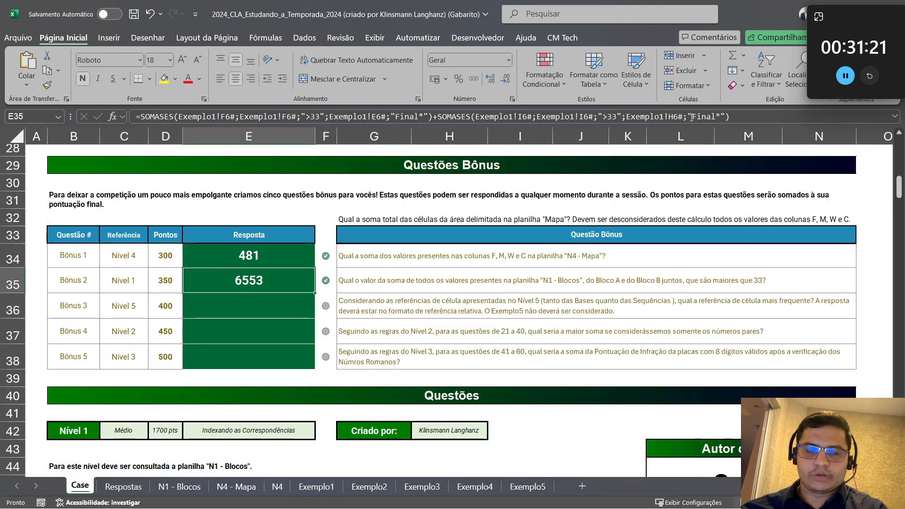
# Insert a new column D directly after the Resposta column on the Exemplo5 sheet
pyautogui.press('Down')
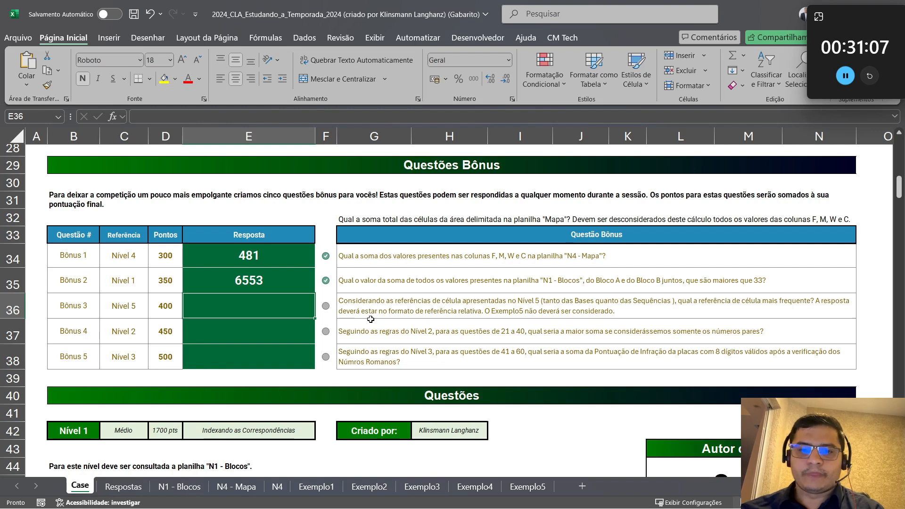
pyautogui.click(531, 488)
pyautogui.scroll(3, 247, 242)
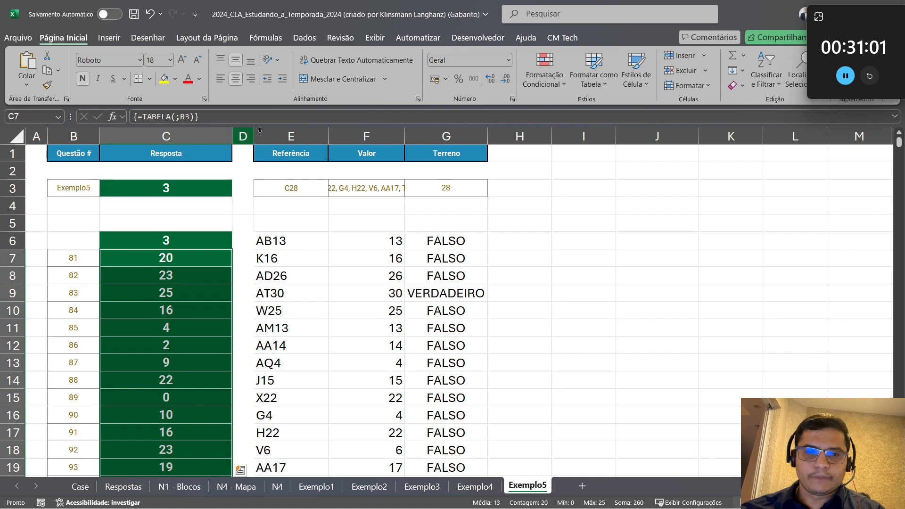
pyautogui.click(243, 136)
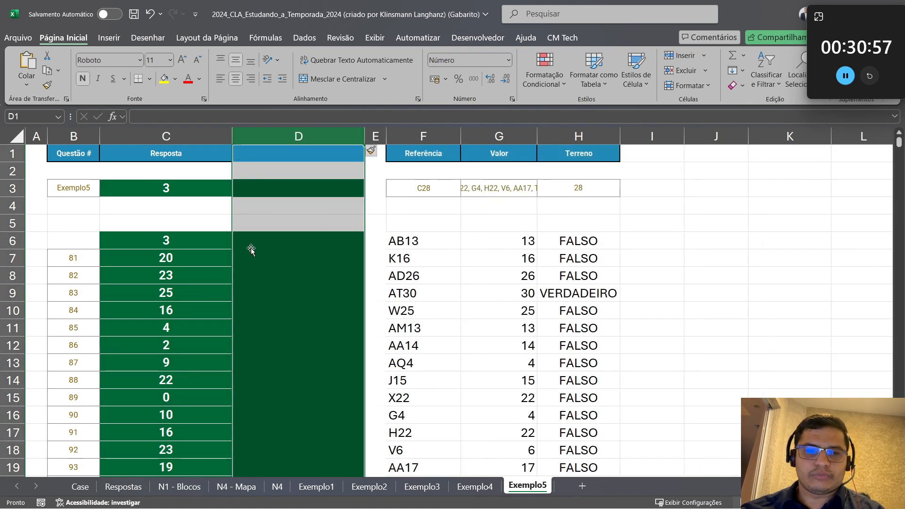
# Create a what-if data table over B6:D26 using B3 as the column input cell
pyautogui.click(250, 245)
pyautogui.click(81, 257)
pyautogui.press('Up')
pyautogui.hotkey('shift', 'Down')
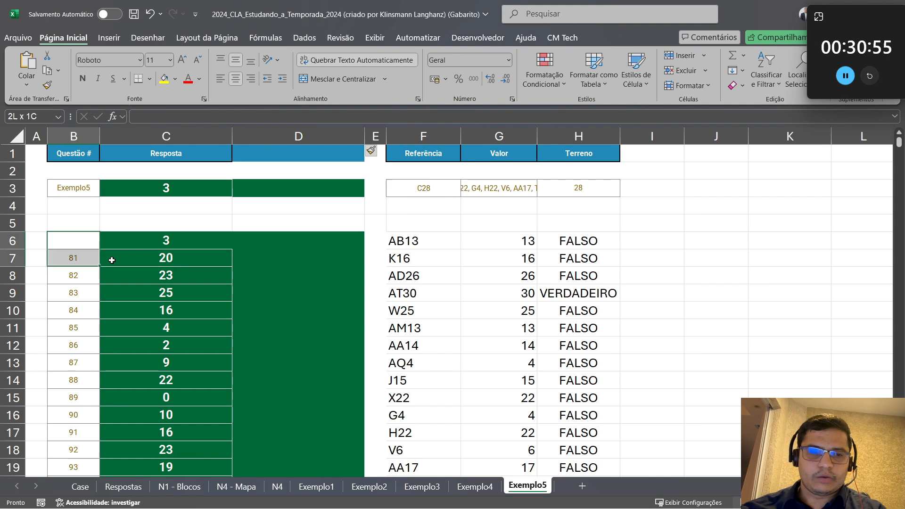
pyautogui.hotkey('ctrl', 'shift', 'Down')
pyautogui.hotkey('shift', 'Right')
pyautogui.hotkey('shift', 'Right')
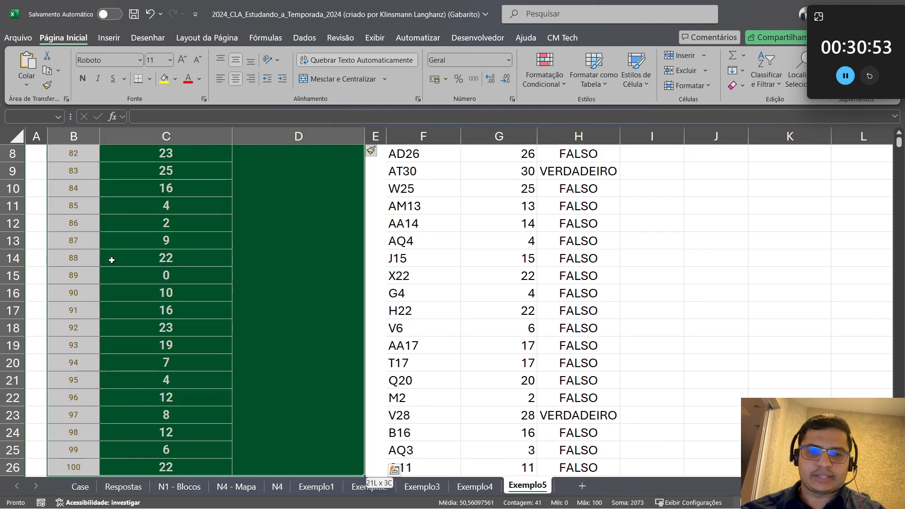
pyautogui.click(306, 37)
pyautogui.click(720, 83)
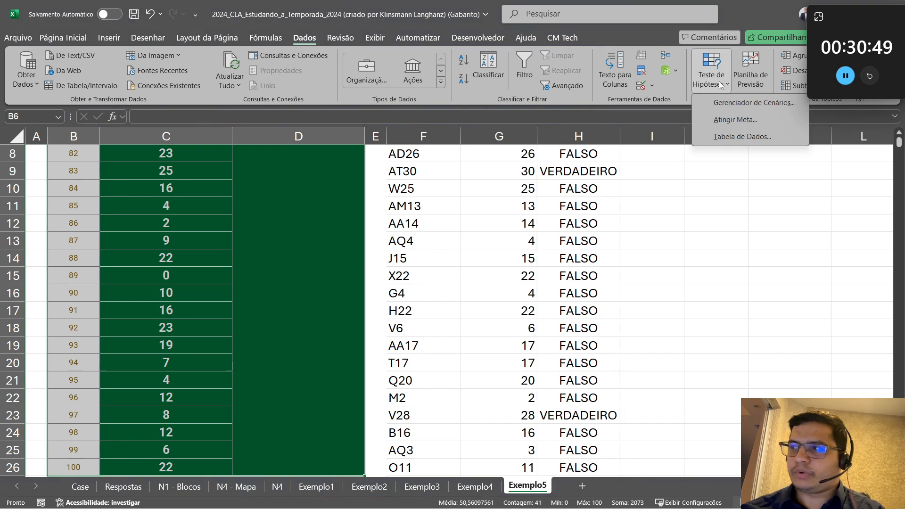
pyautogui.click(738, 137)
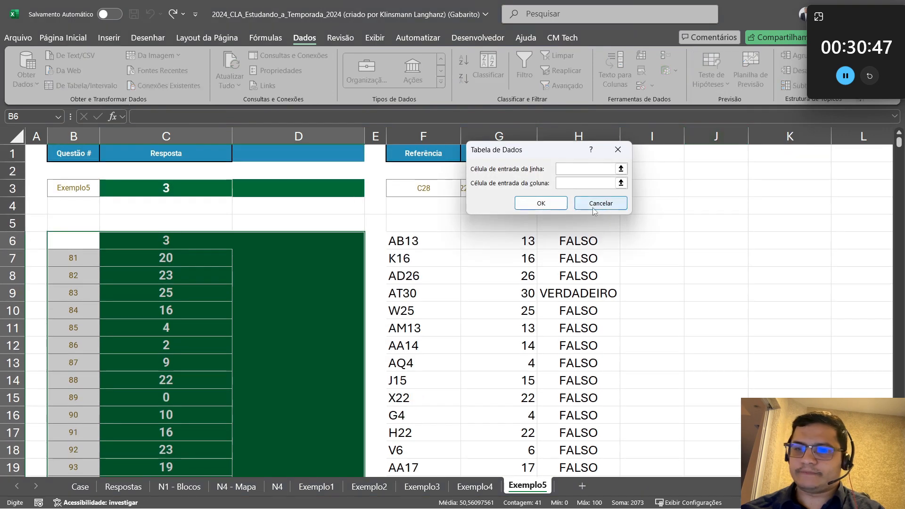
pyautogui.click(585, 183)
pyautogui.click(89, 187)
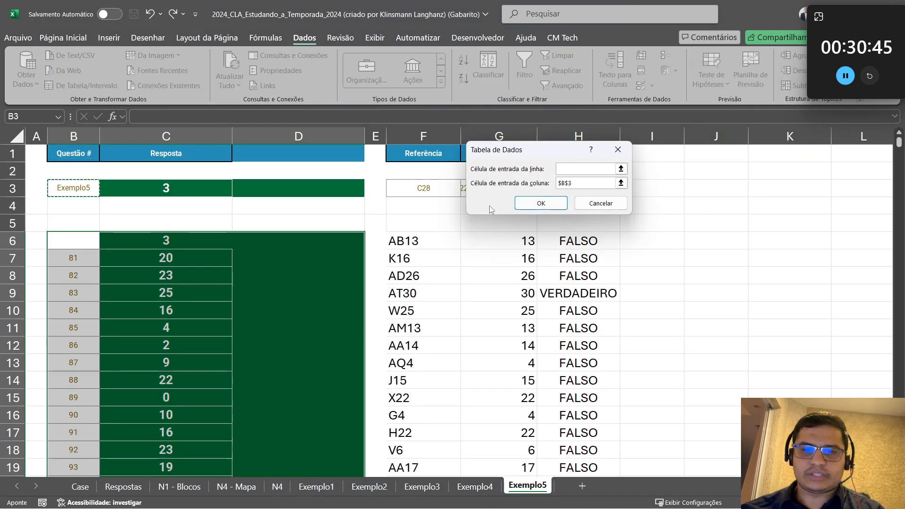
pyautogui.click(536, 203)
# Enter =F3&", "&G3 in D6 as the header formula of the data table's second result column
pyautogui.click(295, 241)
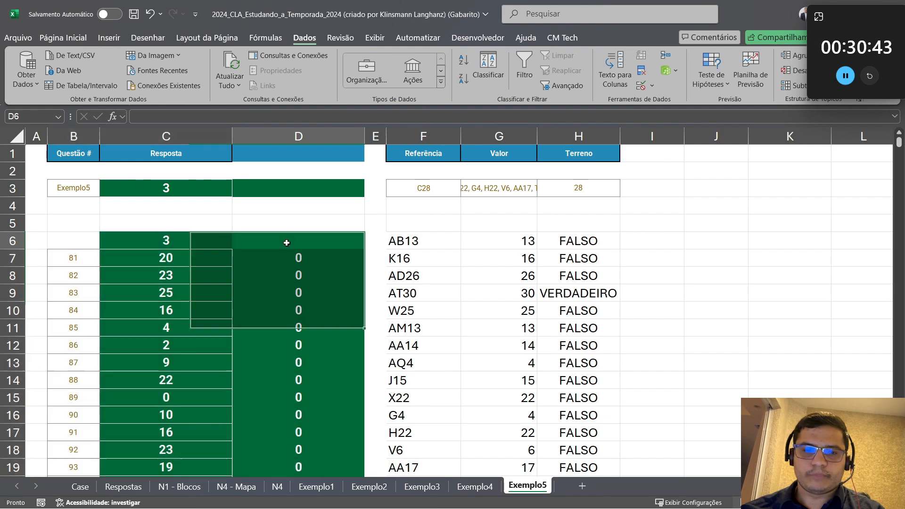
pyautogui.write('=')
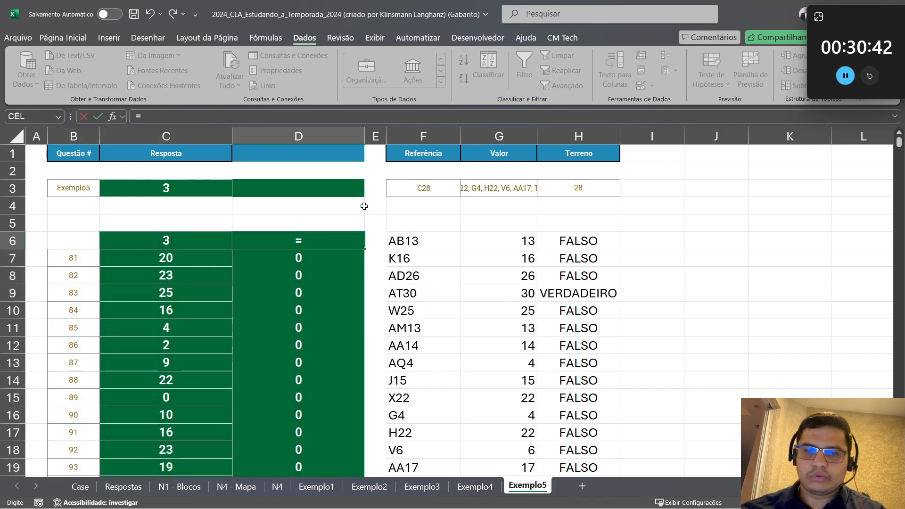
pyautogui.click(410, 192)
pyautogui.write('&')
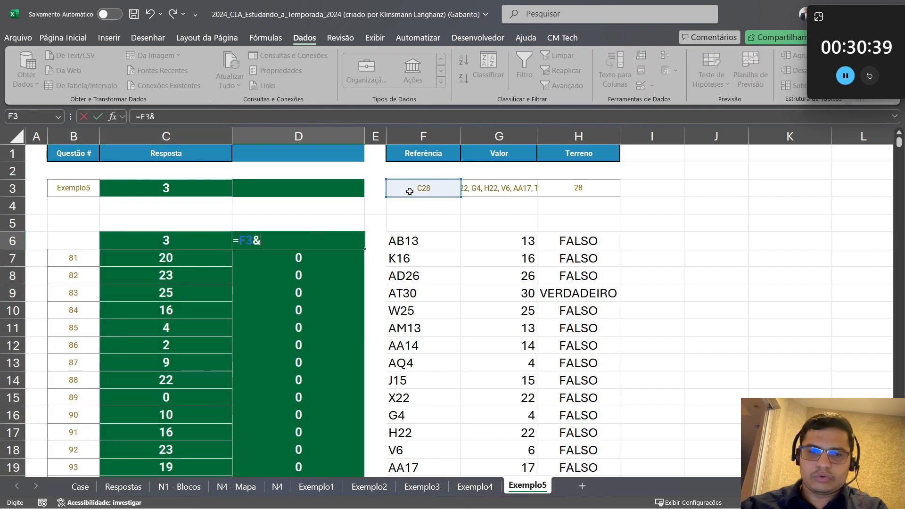
pyautogui.write('", ')
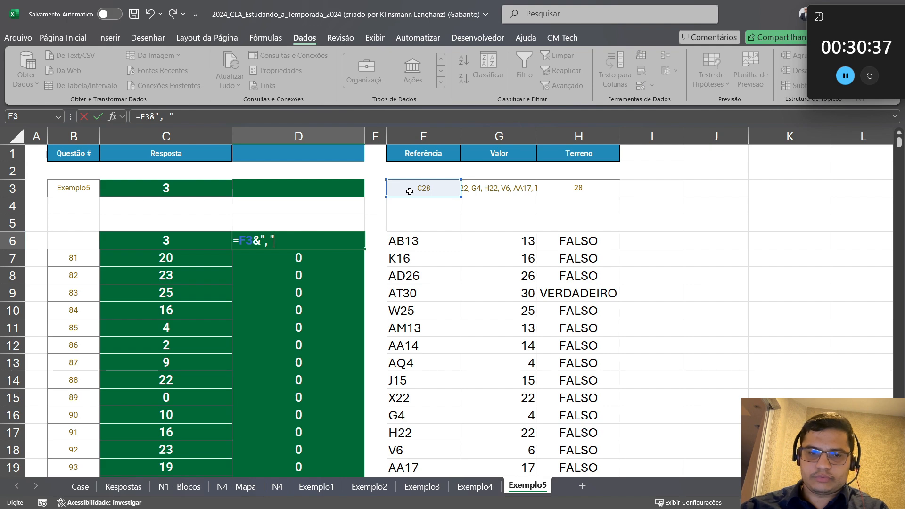
pyautogui.write('&')
pyautogui.click(487, 194)
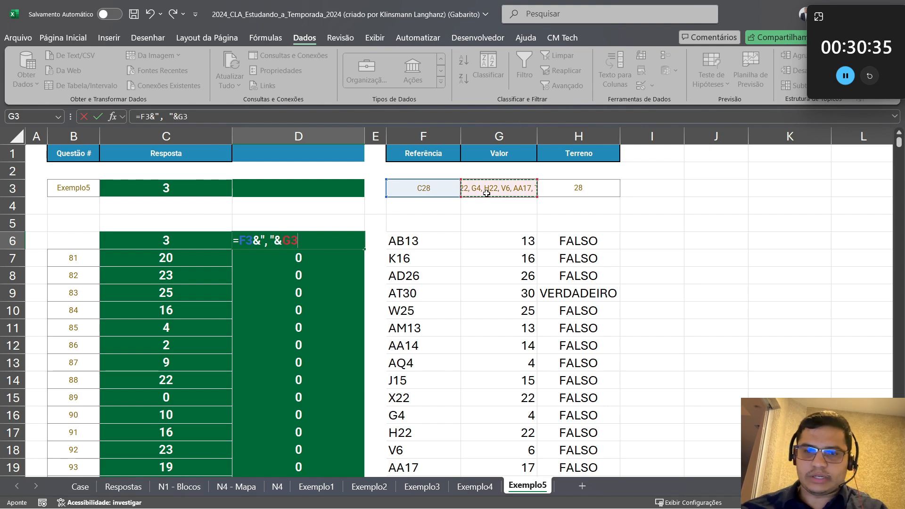
pyautogui.press('Return')
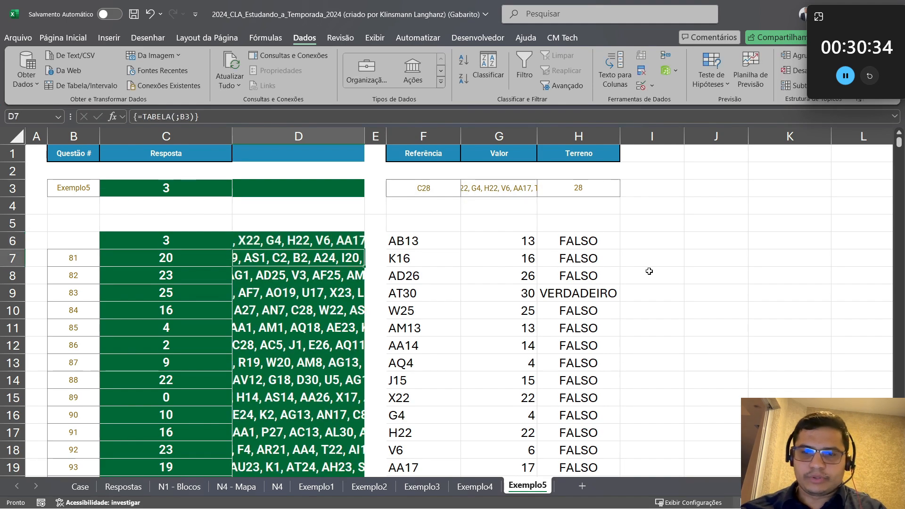
# Enter a CONCAT formula in J6 that joins the reference lists in D7:D26
pyautogui.click(703, 239)
pyautogui.write('=con')
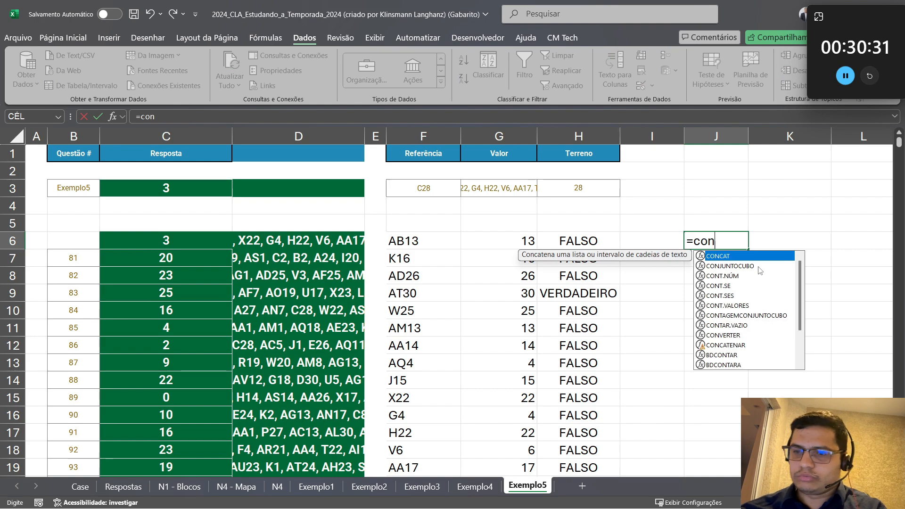
pyautogui.press('Tab')
pyautogui.click(346, 237)
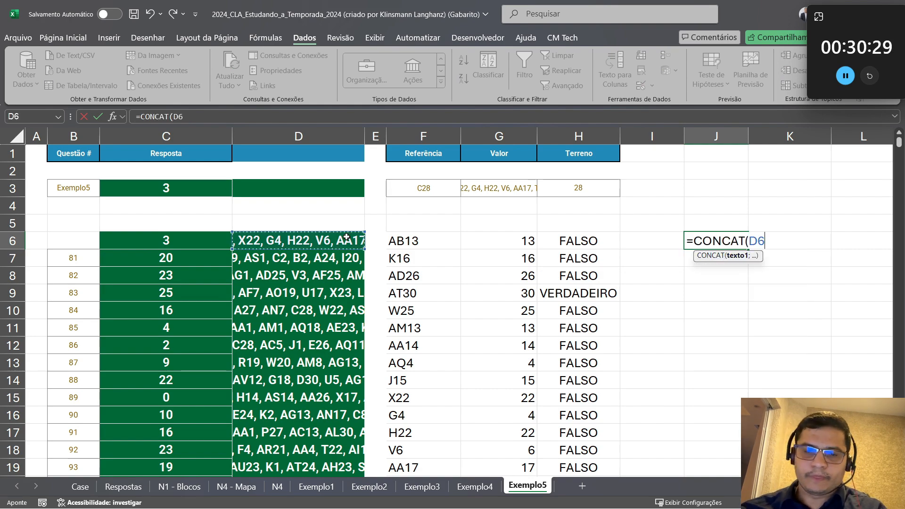
pyautogui.press('Down')
pyautogui.hotkey('ctrl', 'shift', 'Down')
pyautogui.press('Return')
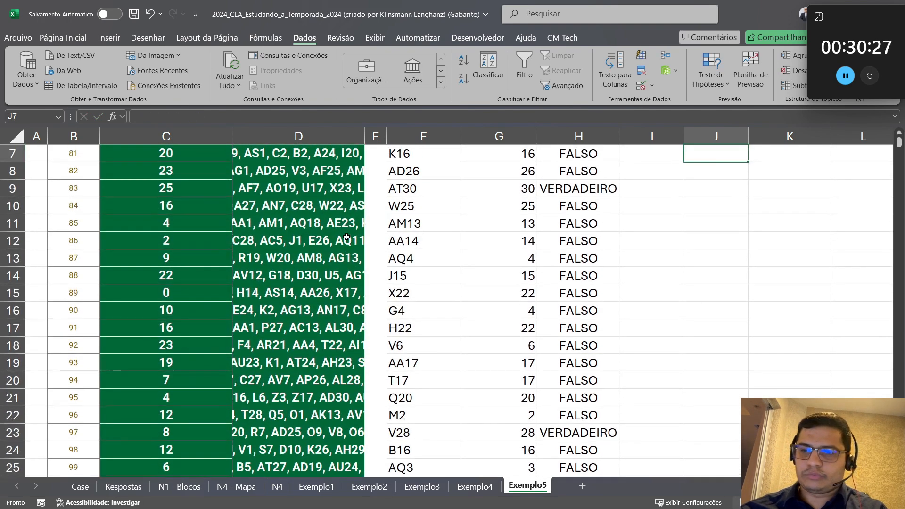
# Wrap the J6 CONCAT formula in DIVIDIRTEXTO, splitting the text into columns at the ", " delimiter
pyautogui.press('Up')
pyautogui.scroll(2, 283, 188)
pyautogui.click(144, 116)
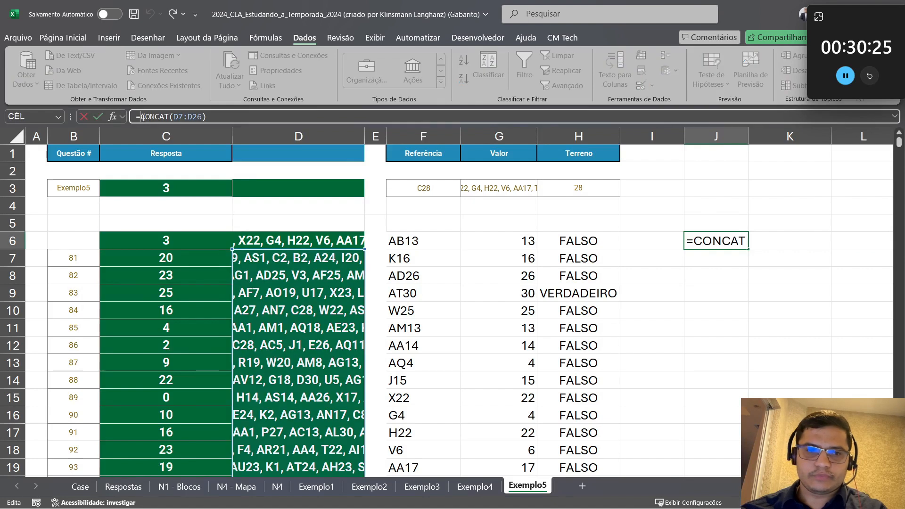
pyautogui.write('divid')
pyautogui.press('Tab')
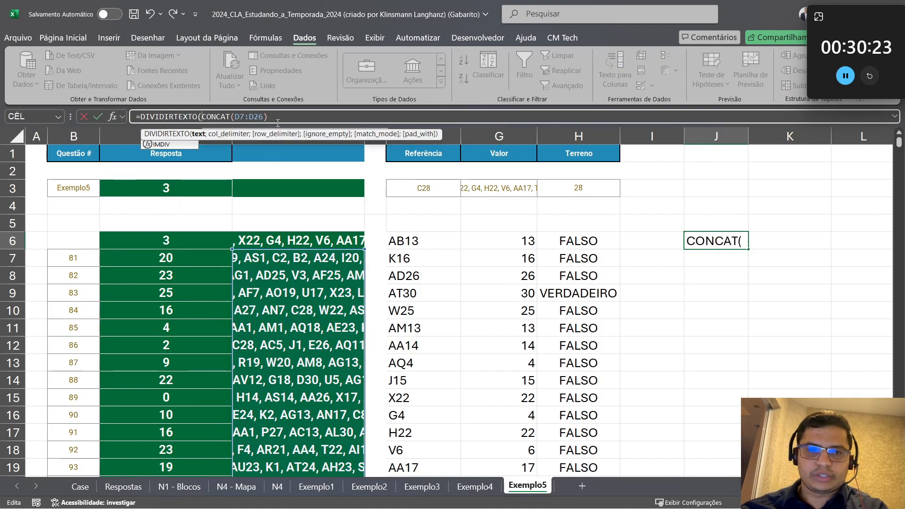
pyautogui.click(290, 118)
pyautogui.write(';"')
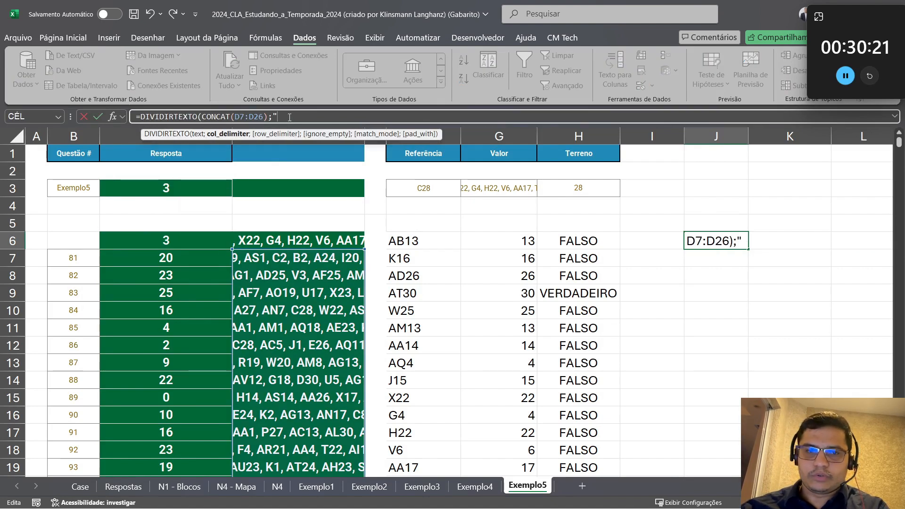
pyautogui.write(', ")')
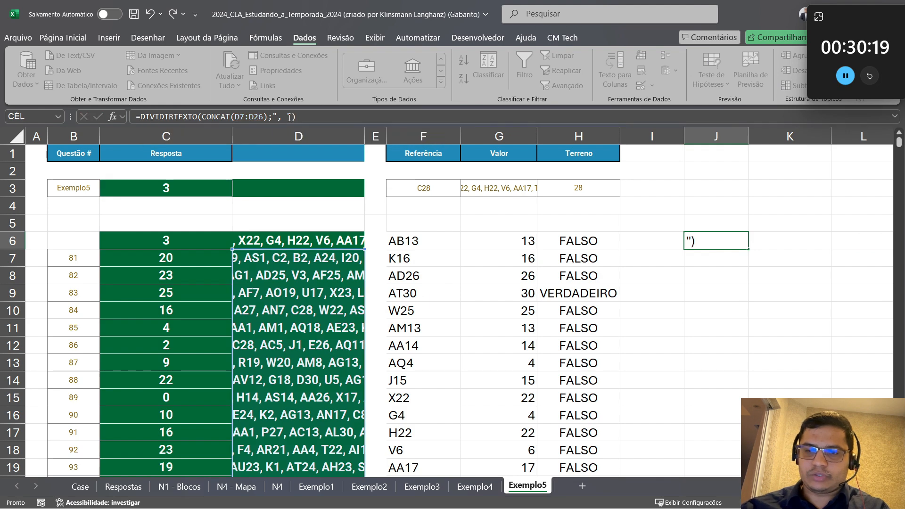
pyautogui.press('Return')
# Change the J6 DIVIDIRTEXTO formula to use ", " as the row delimiter, leaving the column delimiter empty
pyautogui.press('Up')
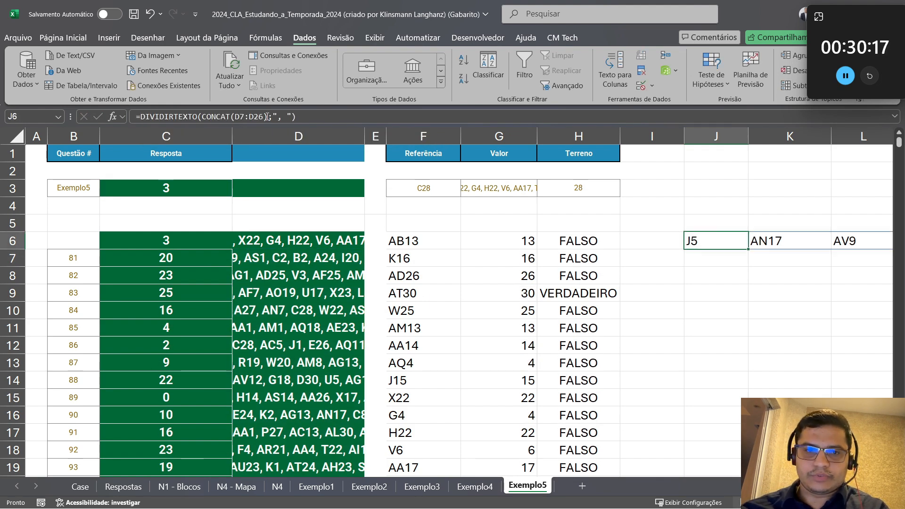
pyautogui.click(267, 117)
pyautogui.write(';;')
pyautogui.press('Return')
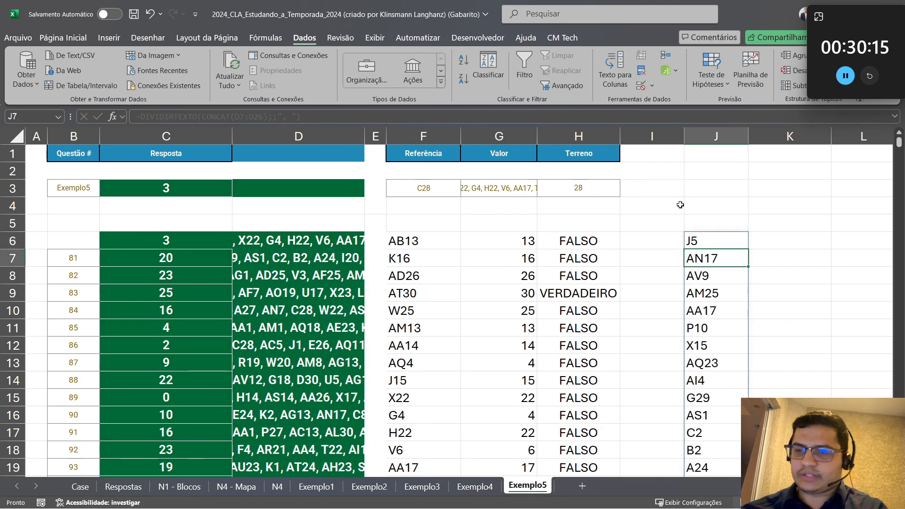
# Enter =CONT.SES($J$6#;J6) in K6 to count how often each reference occurs in the split list
pyautogui.click(761, 235)
pyautogui.write('=con')
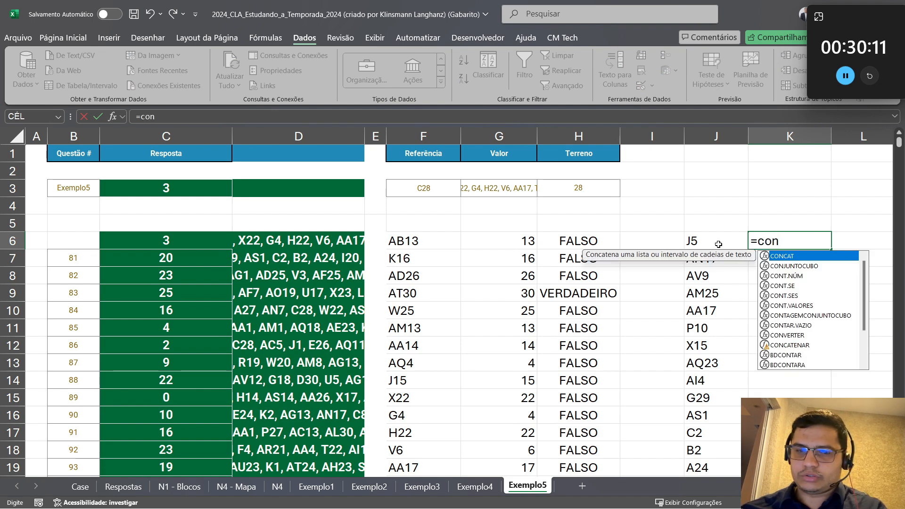
pyautogui.doubleClick(797, 296)
pyautogui.click(717, 241)
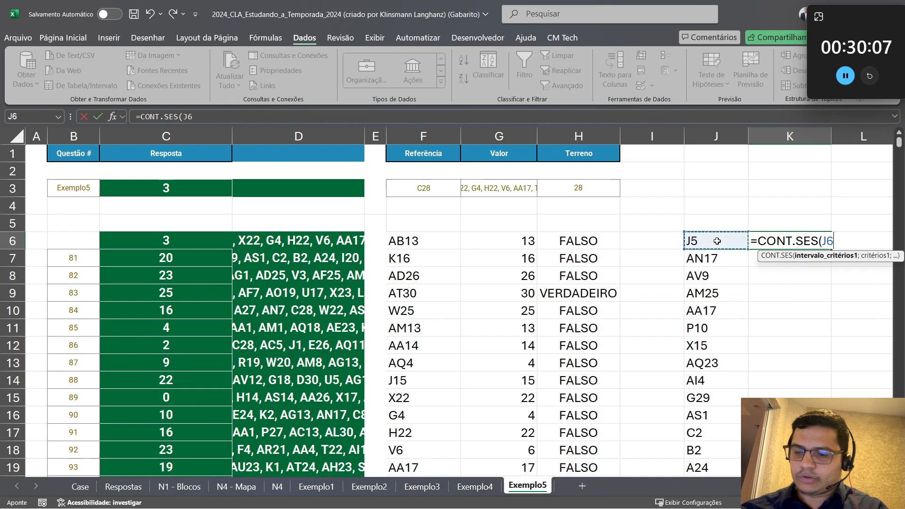
pyautogui.hotkey('ctrl', 'shift', 'Down')
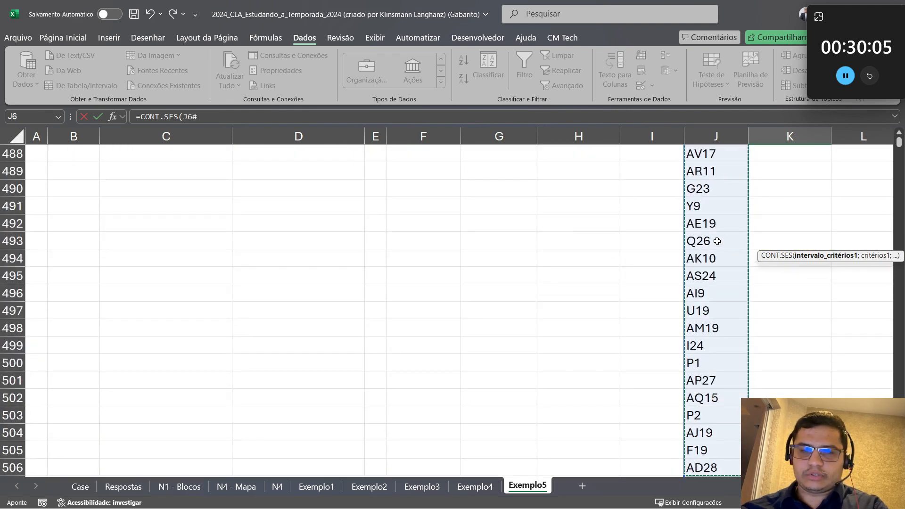
pyautogui.press('F4')
pyautogui.write(';')
pyautogui.click(717, 241)
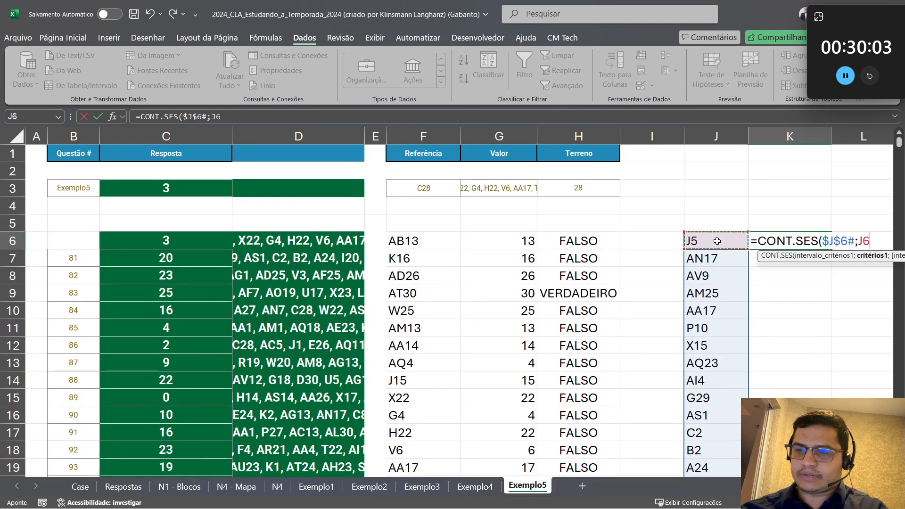
pyautogui.press('Return')
# Copy the K6 count formula down column K to row 506, alongside the whole reference list
pyautogui.press('Up')
pyautogui.hotkey('ctrl', 'c')
pyautogui.press('Left')
pyautogui.hotkey('ctrl', 'Down')
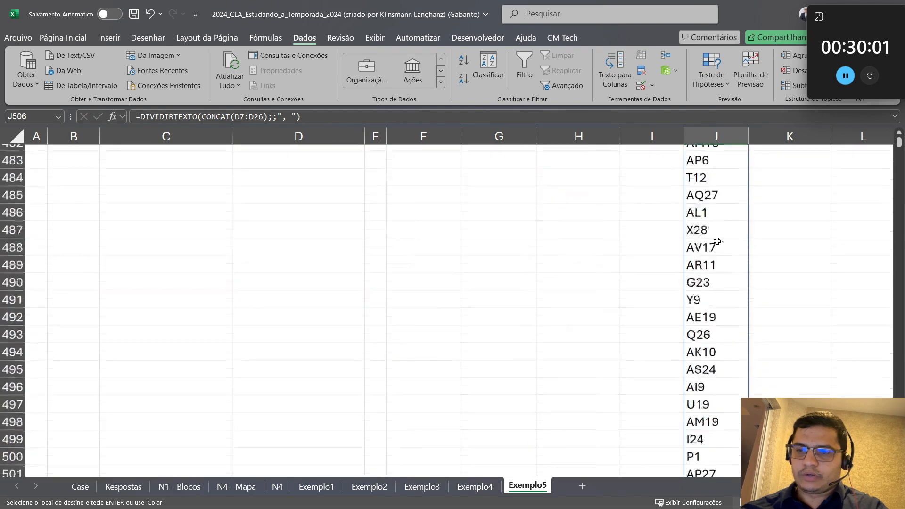
pyautogui.press('Right')
pyautogui.hotkey('ctrl', 'shift', 'Up')
pyautogui.press('Return')
pyautogui.hotkey('ctrl', 'Up')
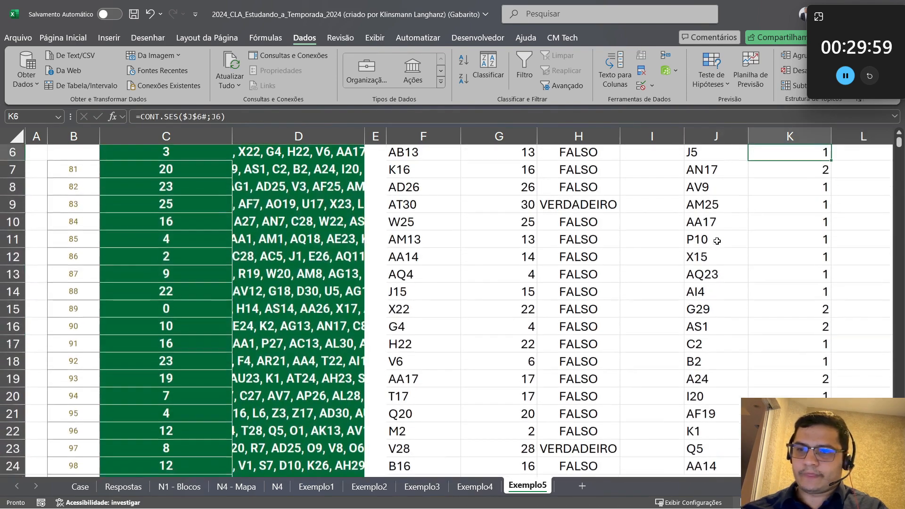
# Enter =MÁXIMO(K6:K506) in K5 to get the highest reference count
pyautogui.click(791, 223)
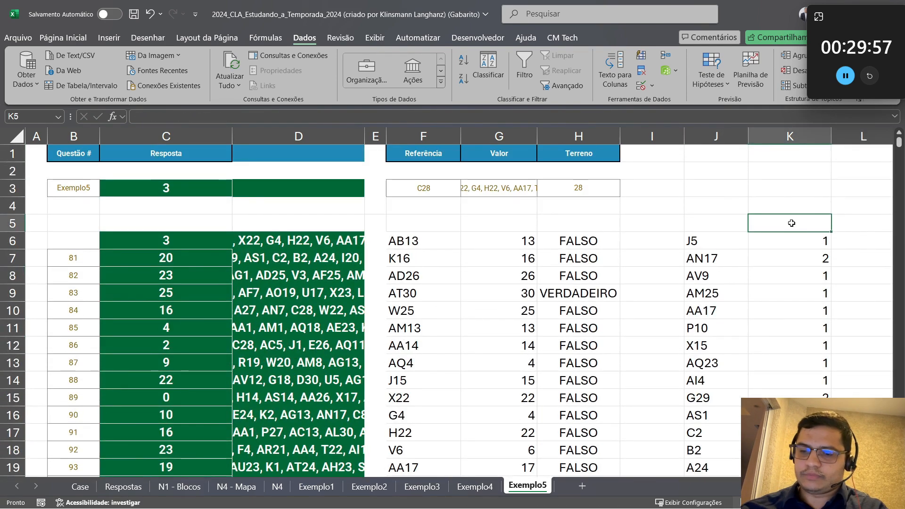
pyautogui.write('=máx')
pyautogui.press('Tab')
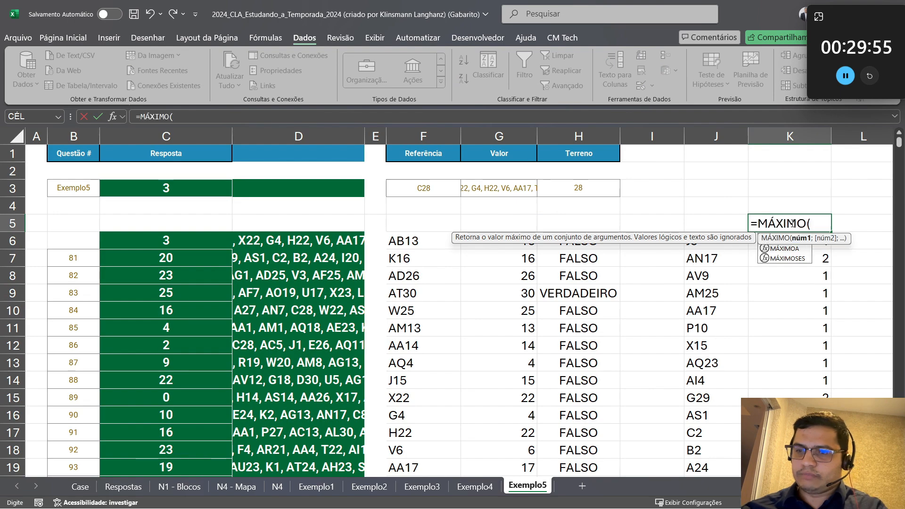
pyautogui.hotkey('shift', 'Down')
pyautogui.hotkey('ctrl', 'shift', 'Down')
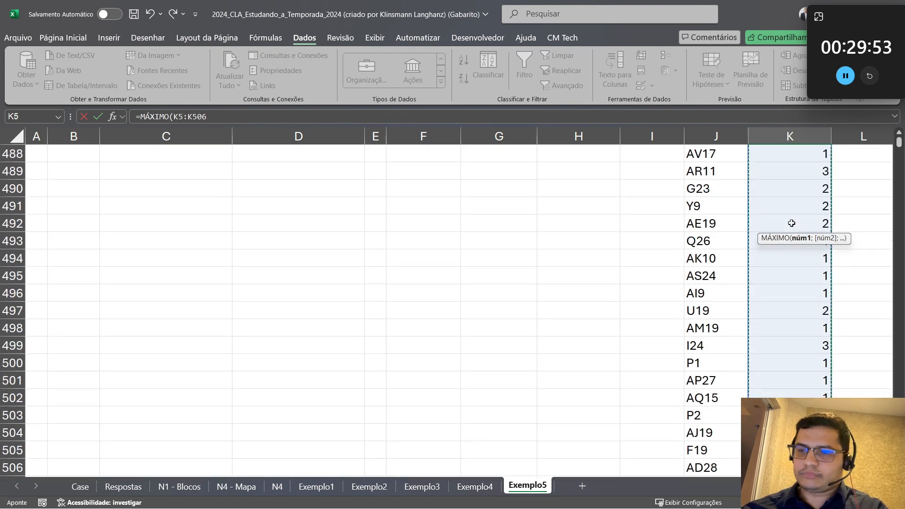
pyautogui.hotkey('ctrl', 'Up')
pyautogui.hotkey('ctrl', 'shift', 'Down')
pyautogui.press('Return')
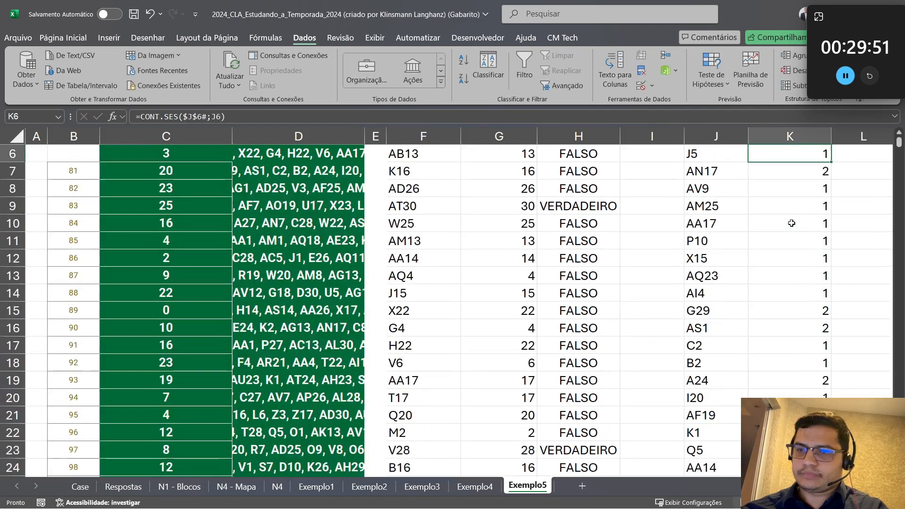
# Examine the range of the MÁXIMO formula in K5 and the split reference list starting at J6
pyautogui.press('Up')
pyautogui.press('Up')
pyautogui.press('Up')
pyautogui.press('Down')
pyautogui.press('Down')
pyautogui.press('Down')
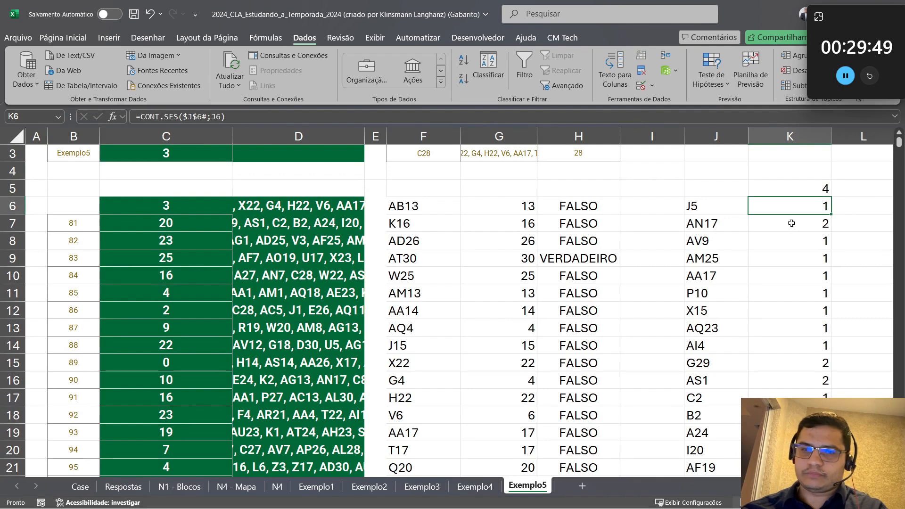
pyautogui.scroll(1, 799, 221)
pyautogui.click(809, 222)
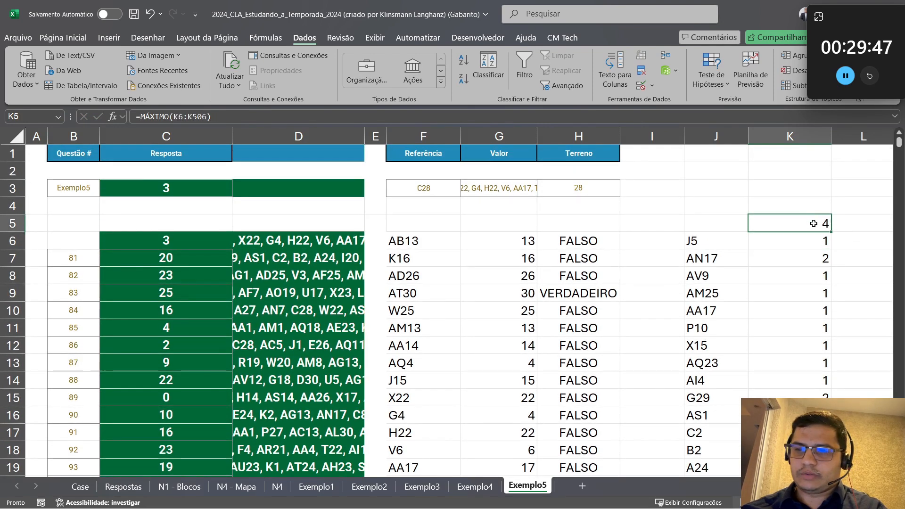
pyautogui.press('F2')
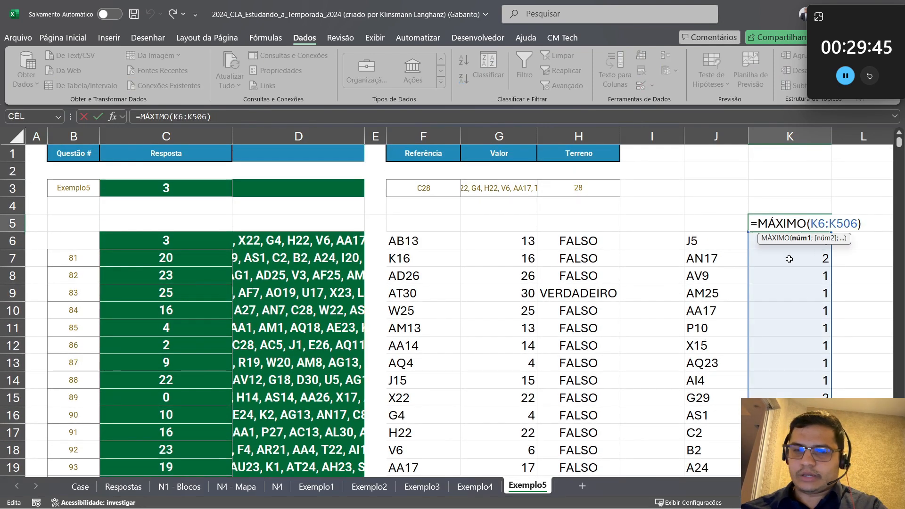
pyautogui.hotkey('ctrl', 'Return')
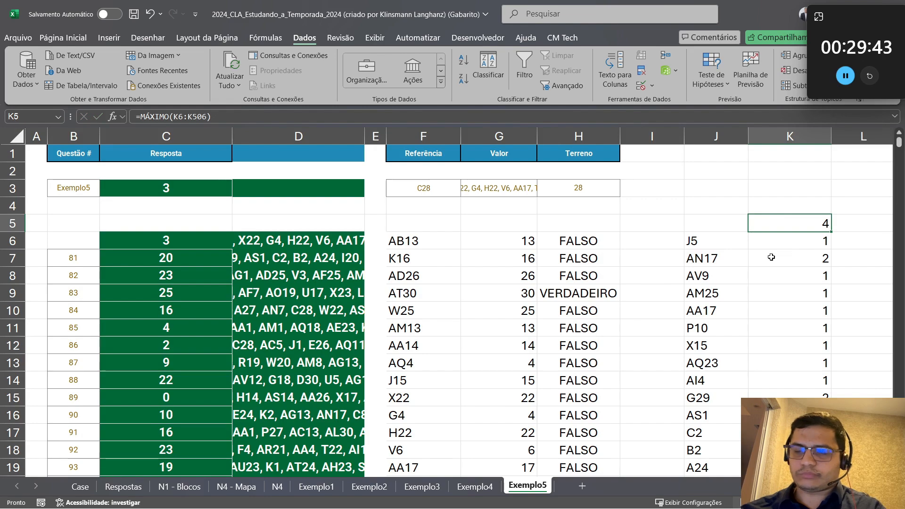
pyautogui.doubleClick(709, 244)
pyautogui.scroll(-7, 351, 267)
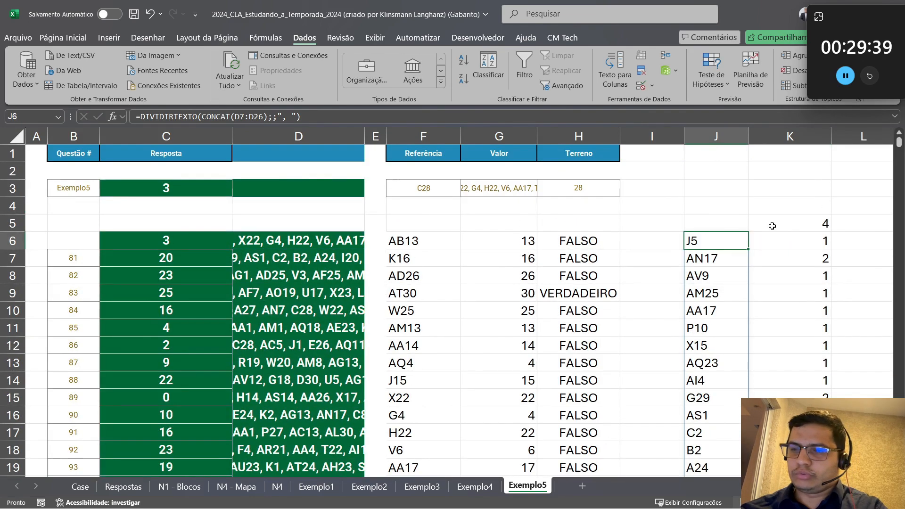
# Enter a PROCX formula in J4 that looks up K5 in K6:K506 and returns the matching reference from the list starting at J6
pyautogui.click(738, 198)
pyautogui.write('=proc')
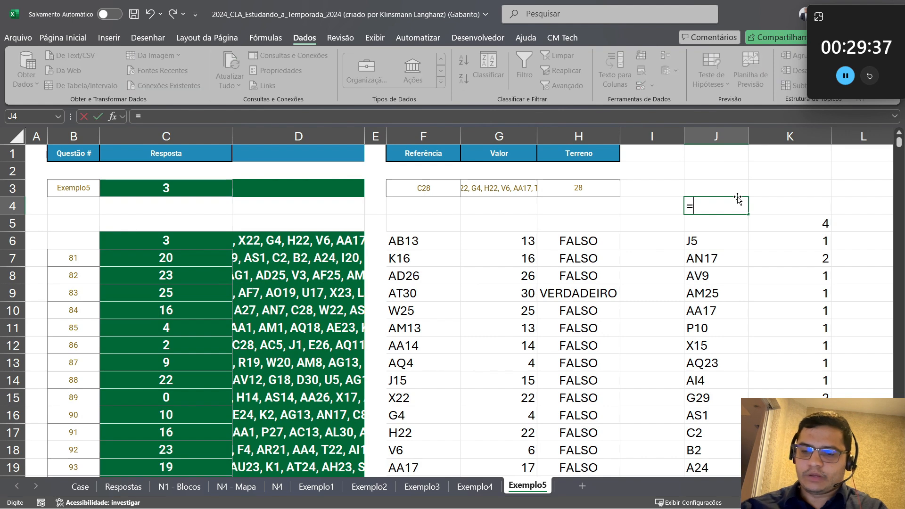
pyautogui.press('Down')
pyautogui.press('Down')
pyautogui.press('Down')
pyautogui.press('Down')
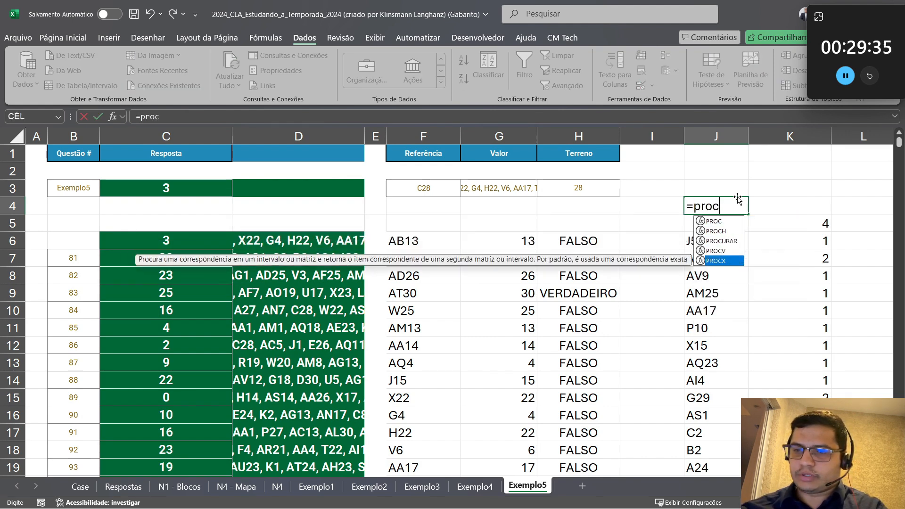
pyautogui.press('Tab')
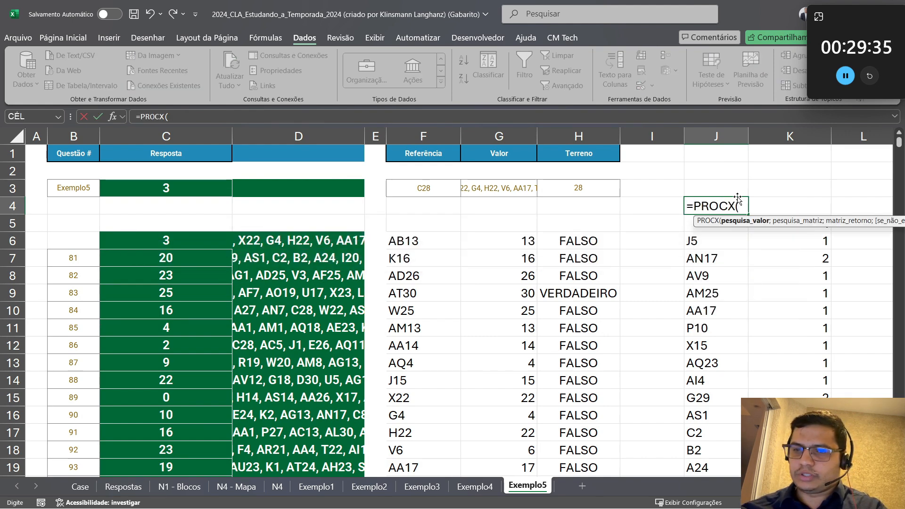
pyautogui.click(789, 231)
pyautogui.write(';')
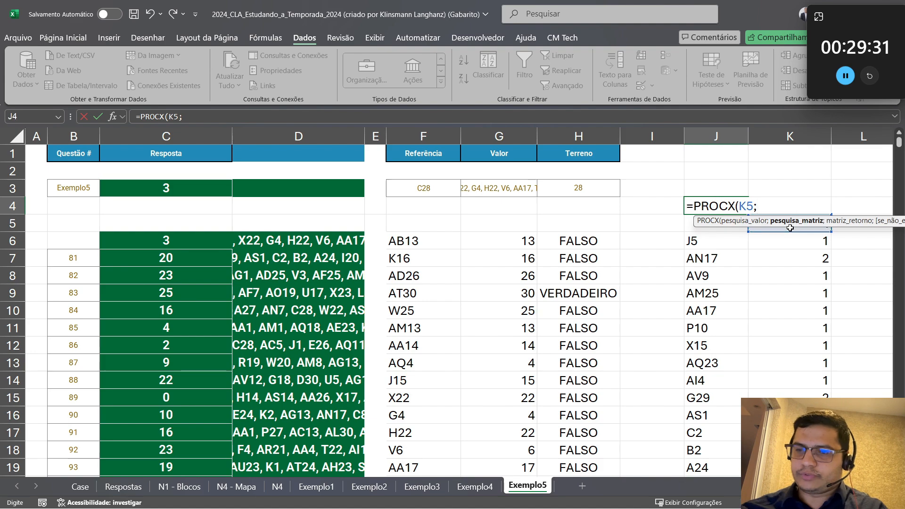
pyautogui.click(795, 243)
pyautogui.hotkey('ctrl', 'shift', 'Down')
pyautogui.write(';')
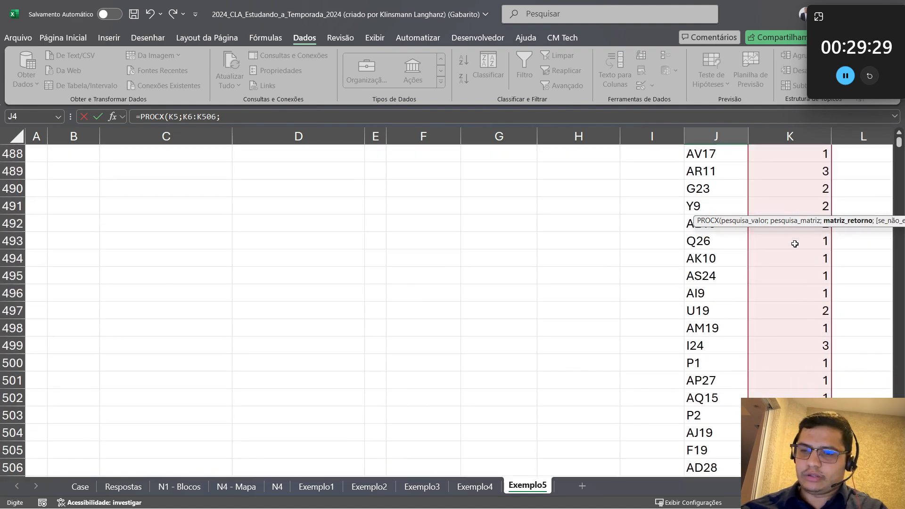
pyautogui.click(716, 277)
pyautogui.hotkey('ctrl', 'shift', 'Up')
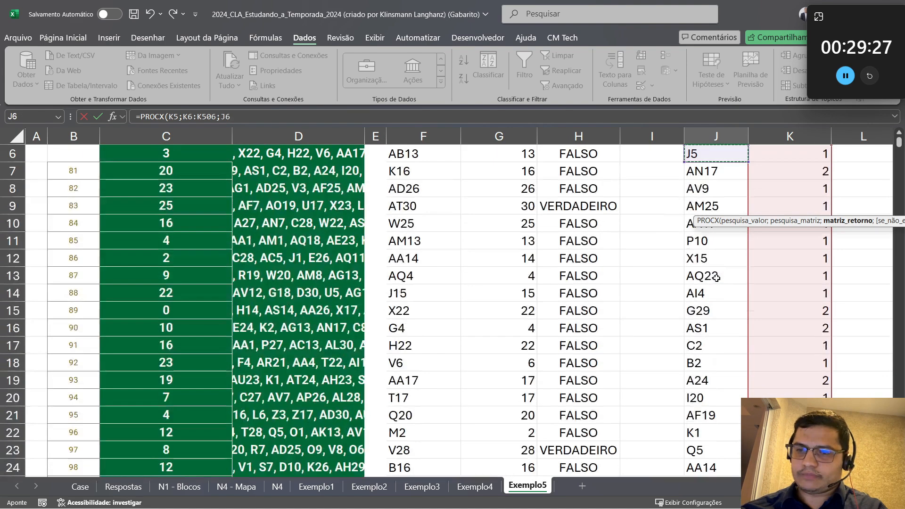
pyautogui.press('Return')
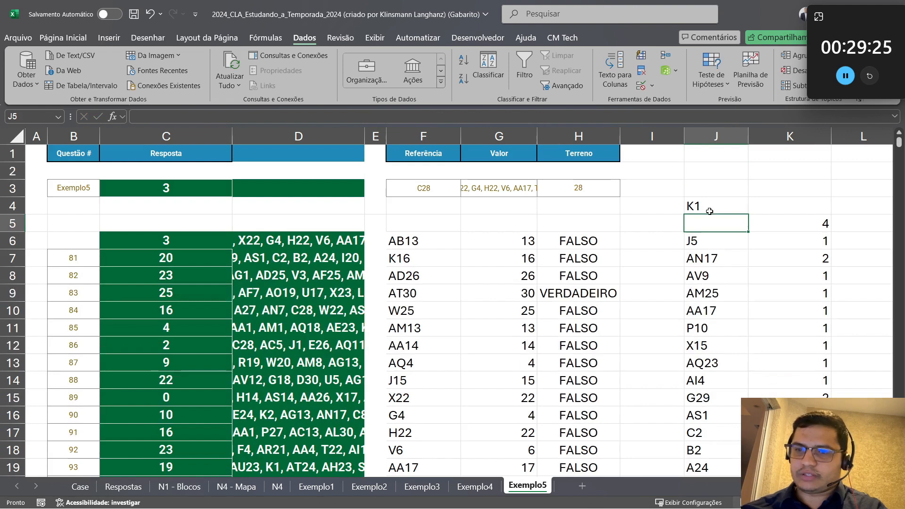
# Try the J4 result as the Bônus 3 answer in E36 of Case, pasted as a value, and clear it again
pyautogui.click(709, 209)
pyautogui.hotkey('ctrl', 'c')
pyautogui.click(80, 486)
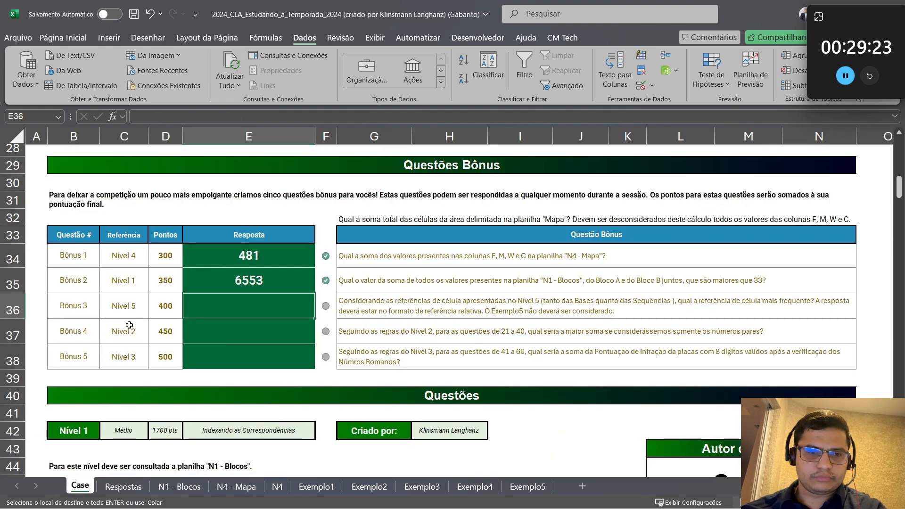
pyautogui.hotkey('ctrl', 'shift', 'v')
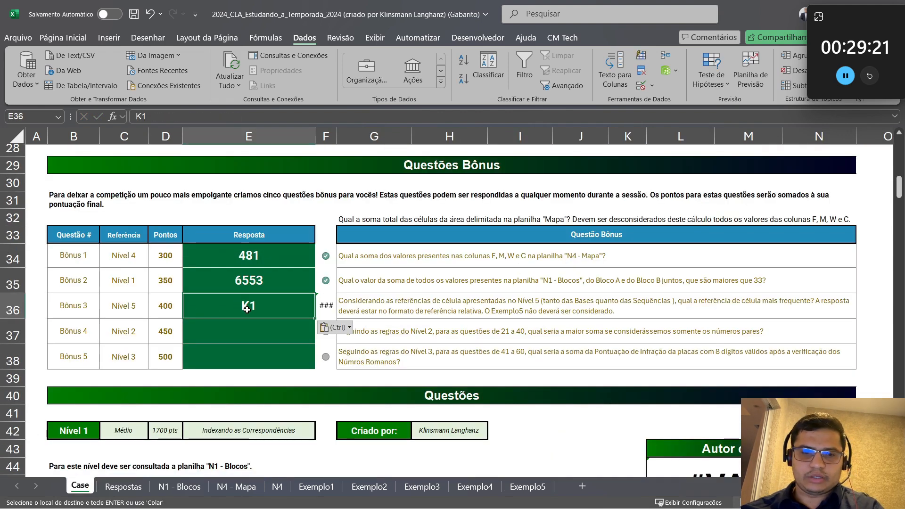
pyautogui.press('Delete')
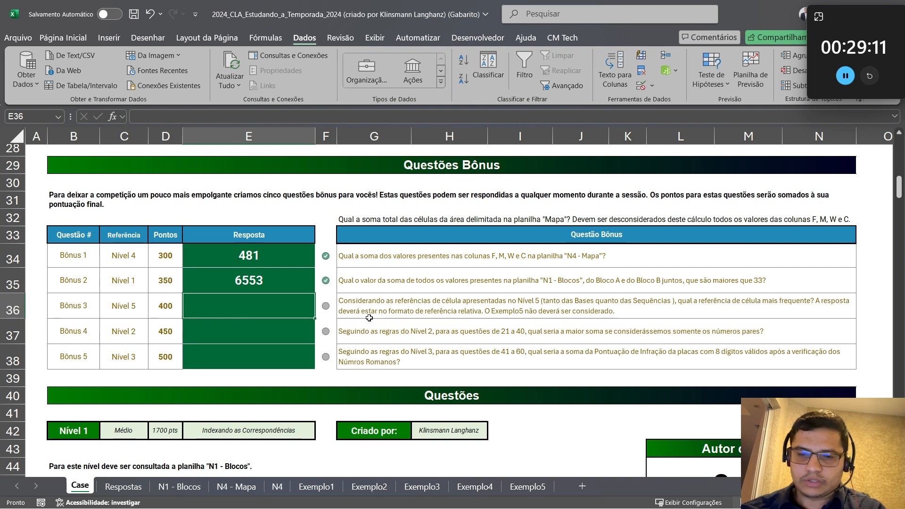
# Examine the formulas in D6, J6 and D7 on Exemplo5 that join and split the references
pyautogui.click(527, 487)
pyautogui.doubleClick(309, 242)
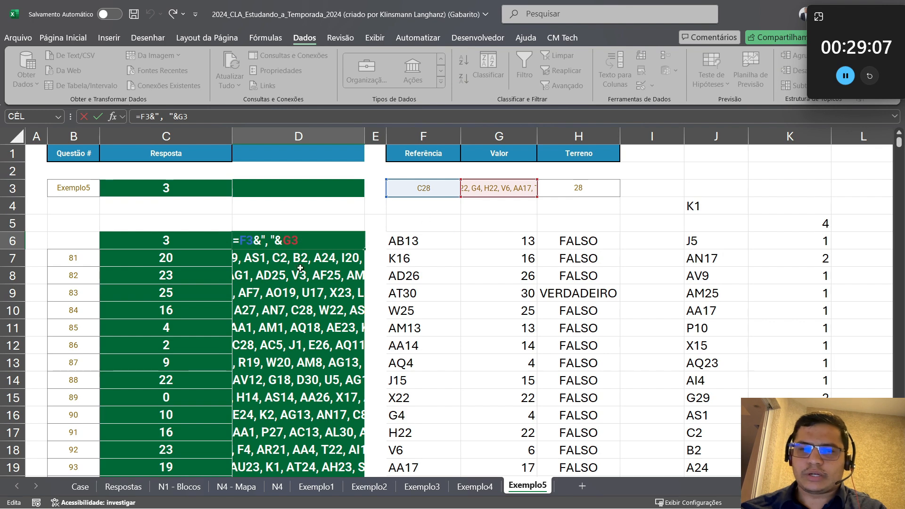
pyautogui.press('Return')
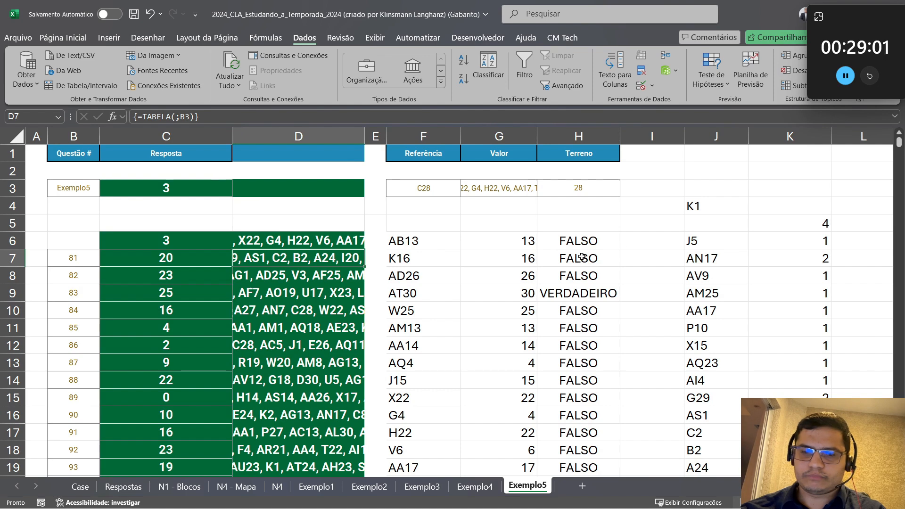
pyautogui.click(712, 246)
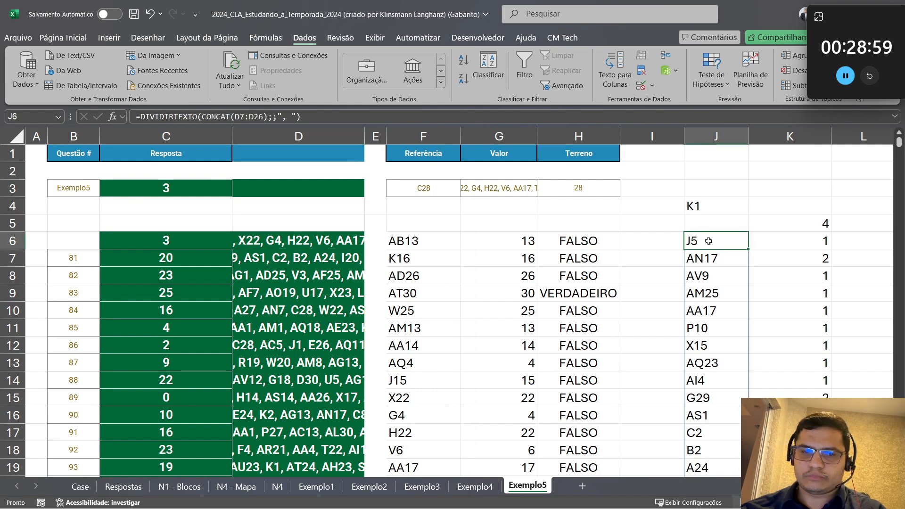
pyautogui.doubleClick(710, 243)
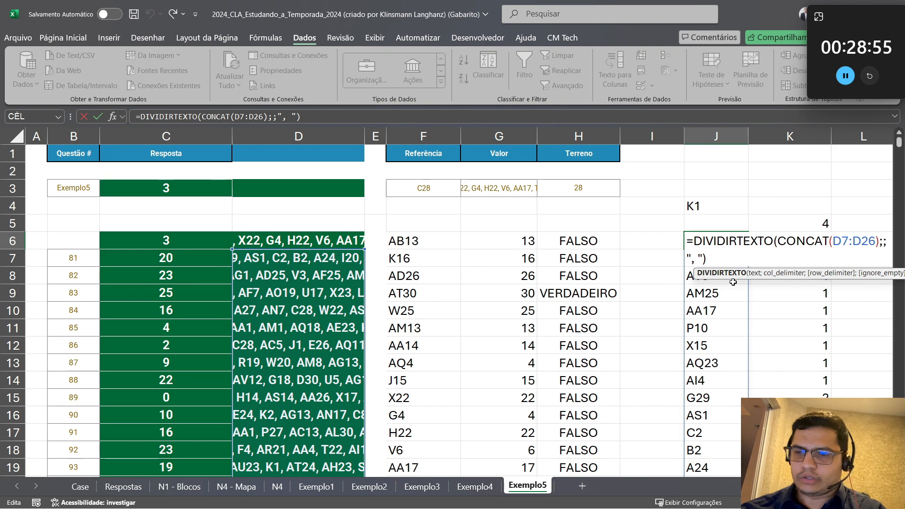
pyautogui.scroll(-2, 575, 274)
pyautogui.scroll(-4, 576, 273)
pyautogui.scroll(6, 620, 301)
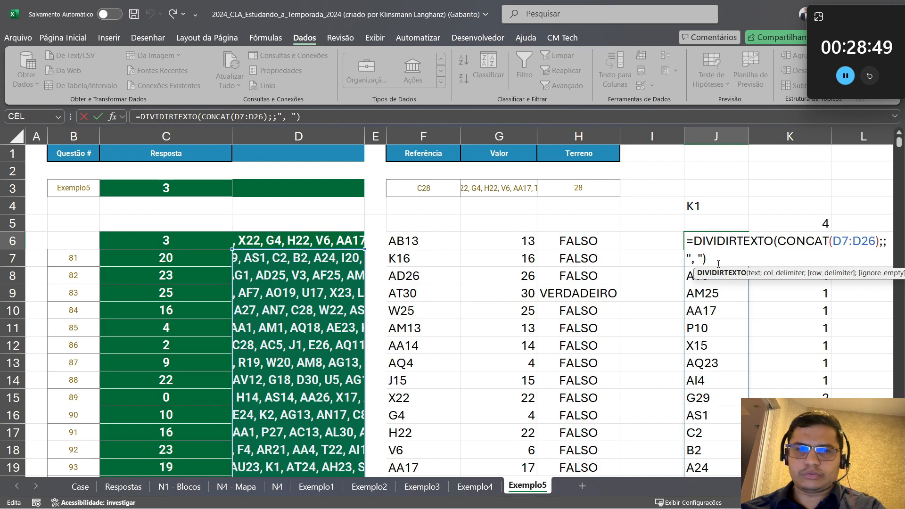
pyautogui.hotkey('ctrl', 'Return')
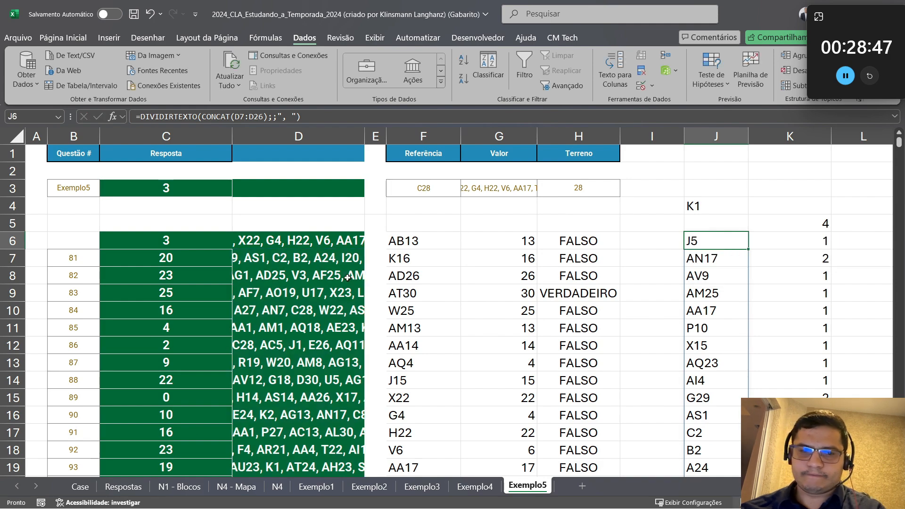
pyautogui.click(298, 263)
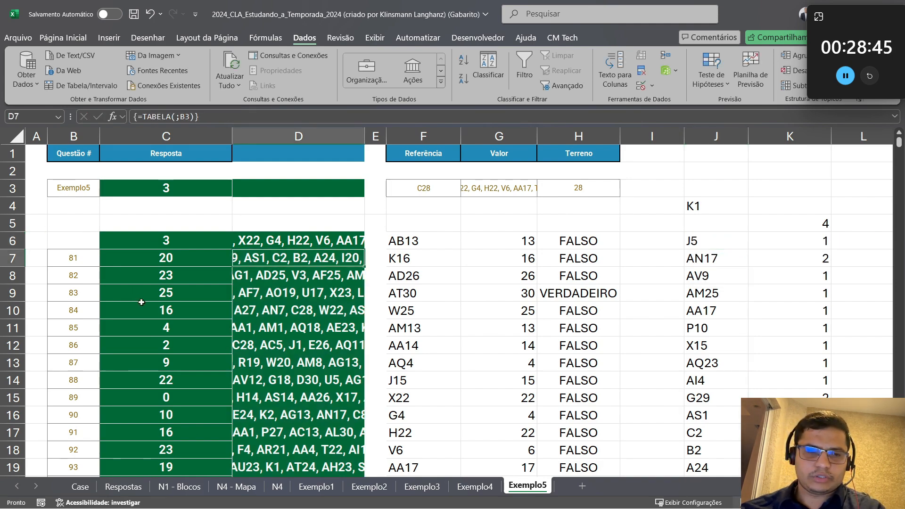
pyautogui.scroll(-6, 142, 302)
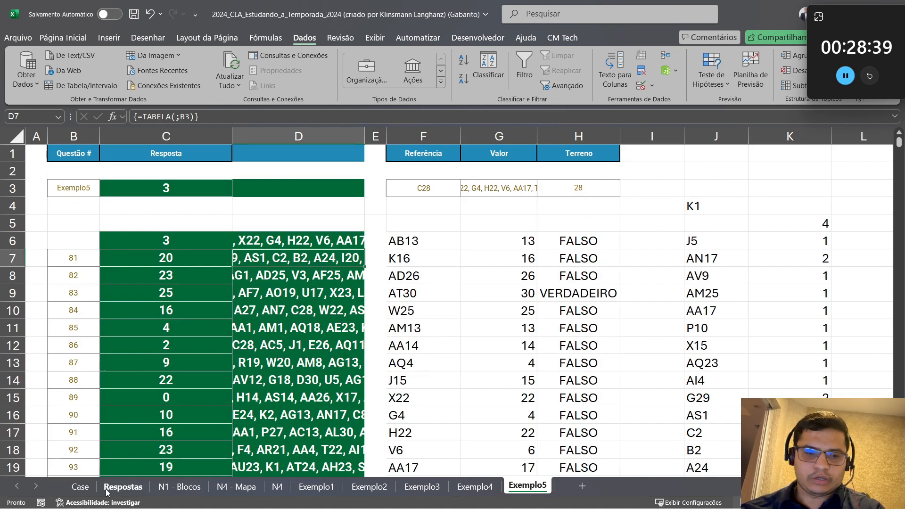
# Enter =UNIRTEXTO(", ";VERDADEIRO;G216:H235) in G239 of Case to join all Nível 5 bases and sequences
pyautogui.click(80, 485)
pyautogui.scroll(-5, 522, 338)
pyautogui.scroll(-20, 523, 338)
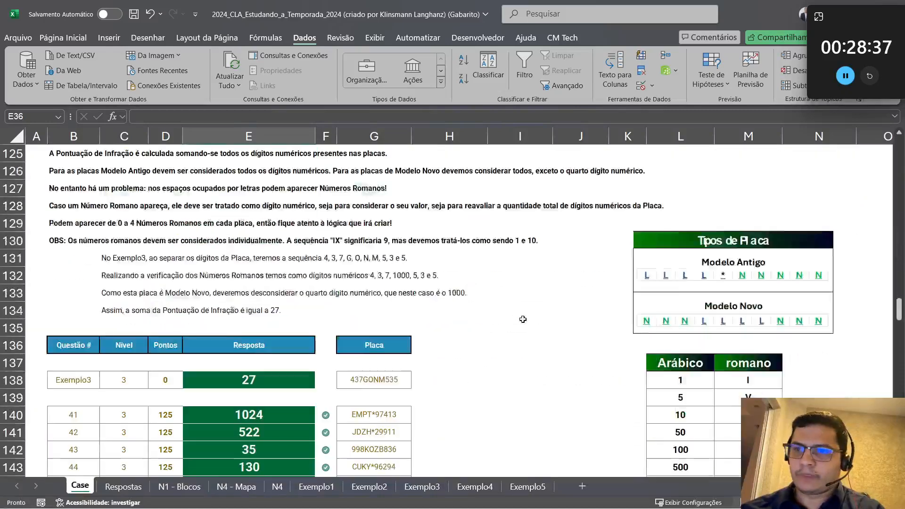
pyautogui.scroll(-12, 575, 292)
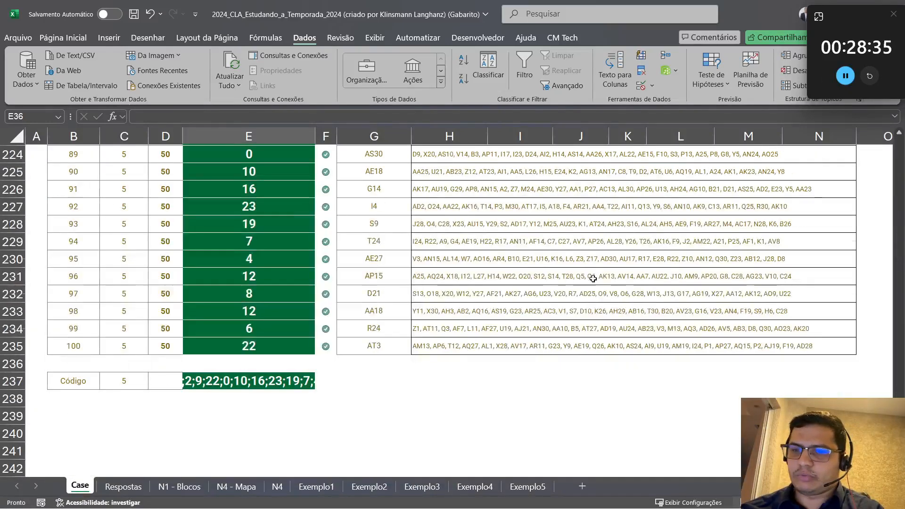
pyautogui.scroll(-3, 424, 348)
pyautogui.scroll(2, 398, 356)
pyautogui.click(398, 357)
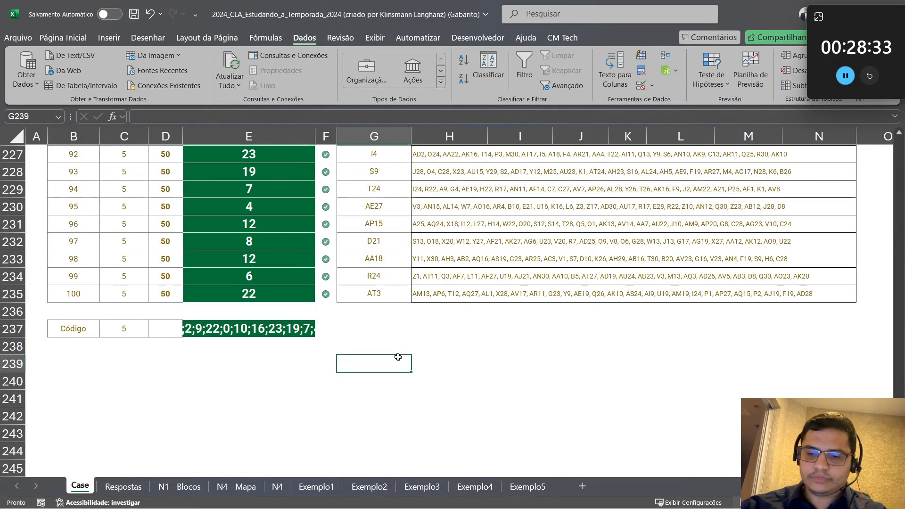
pyautogui.write('=unit')
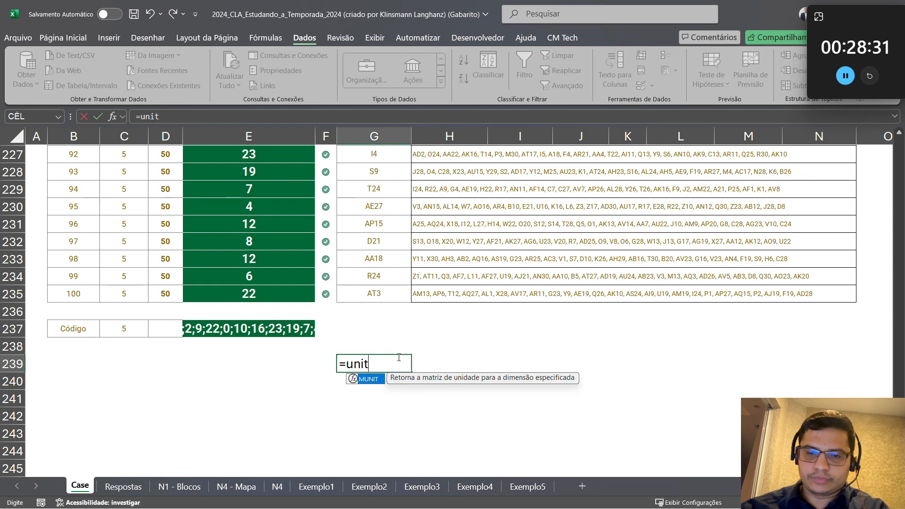
pyautogui.write('i')
pyautogui.press('Down')
pyautogui.press('Tab')
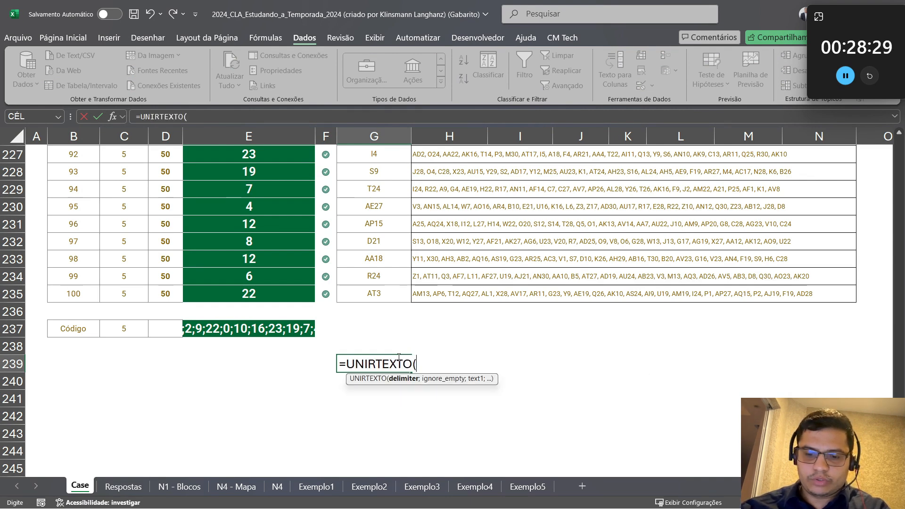
pyautogui.write('", "')
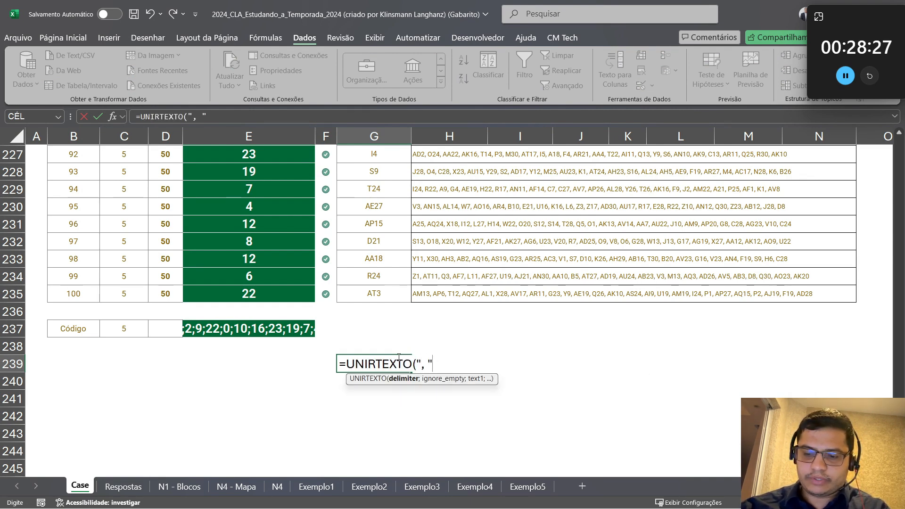
pyautogui.write(';')
pyautogui.press('Tab')
pyautogui.write(';')
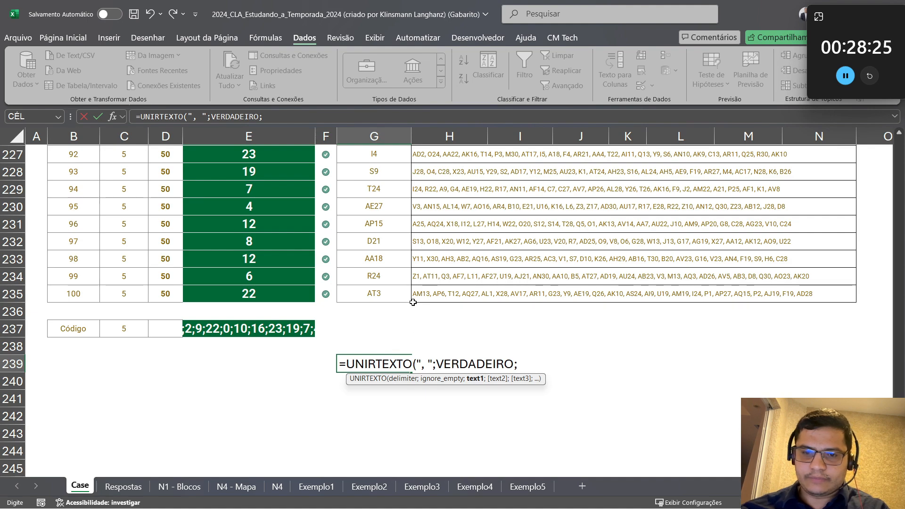
pyautogui.moveTo(413, 302); pyautogui.dragTo(398, 298)
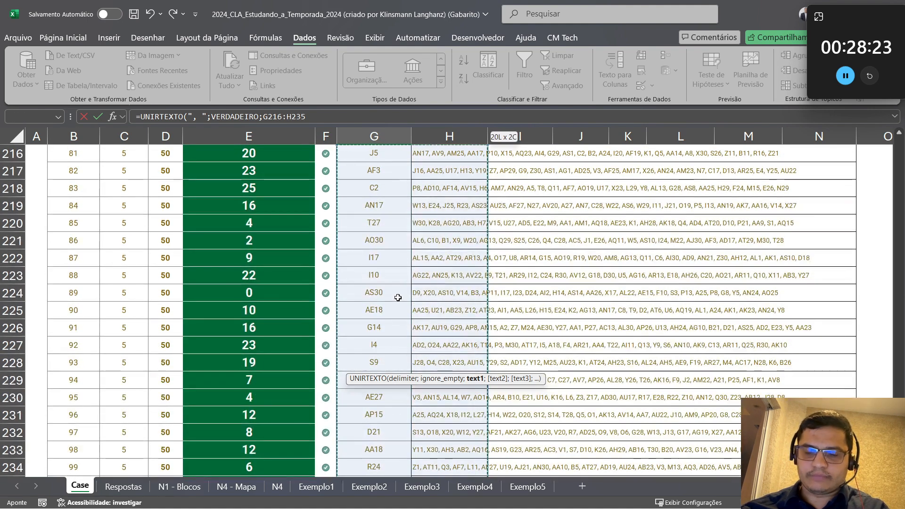
pyautogui.hotkey('ctrl', 'Return')
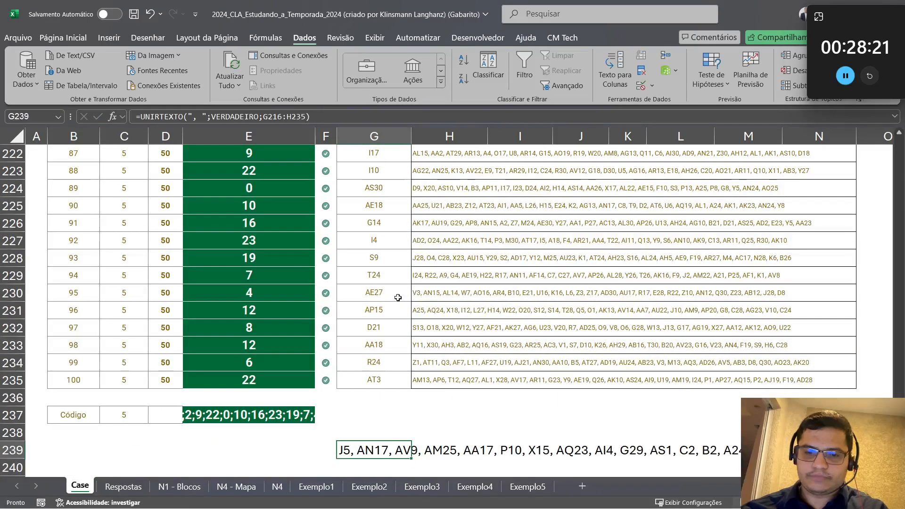
# Wrap the G239 formula as =DIVIDIRTEXTO(UNIRTEXTO(", ";VERDADEIRO;G216:H235);;", ") to split the references into rows
pyautogui.click(141, 117)
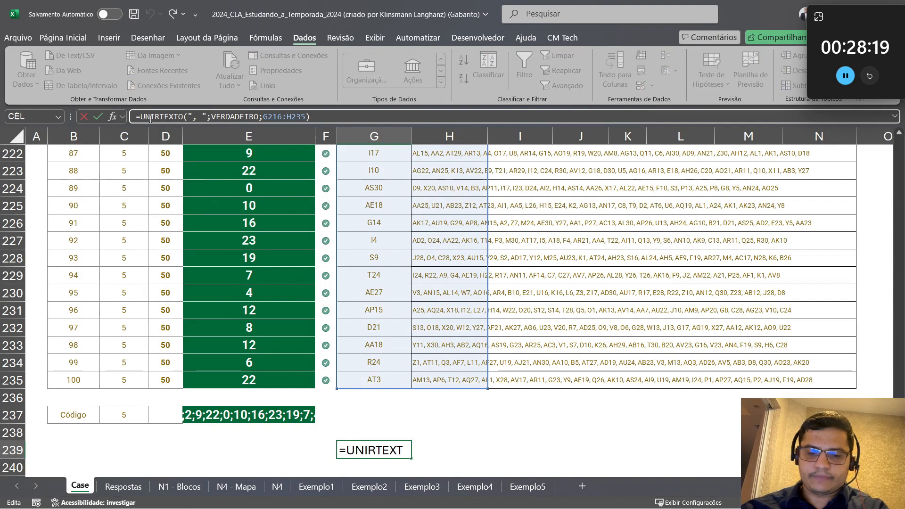
pyautogui.write('div')
pyautogui.press('Tab')
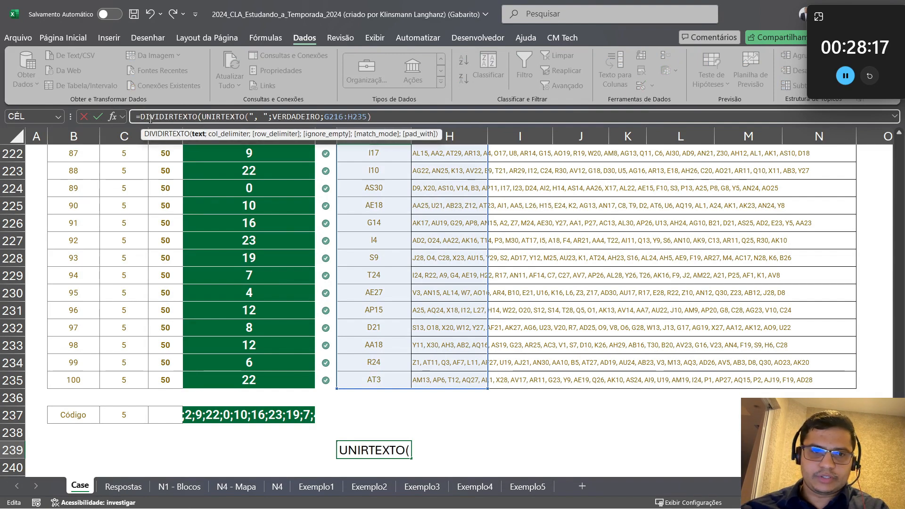
pyautogui.click(434, 119)
pyautogui.write(';;')
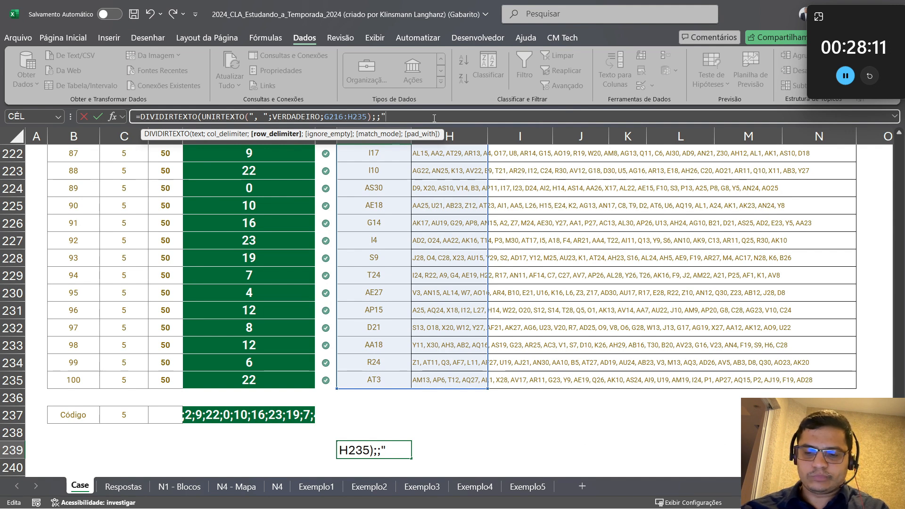
pyautogui.write('", ")')
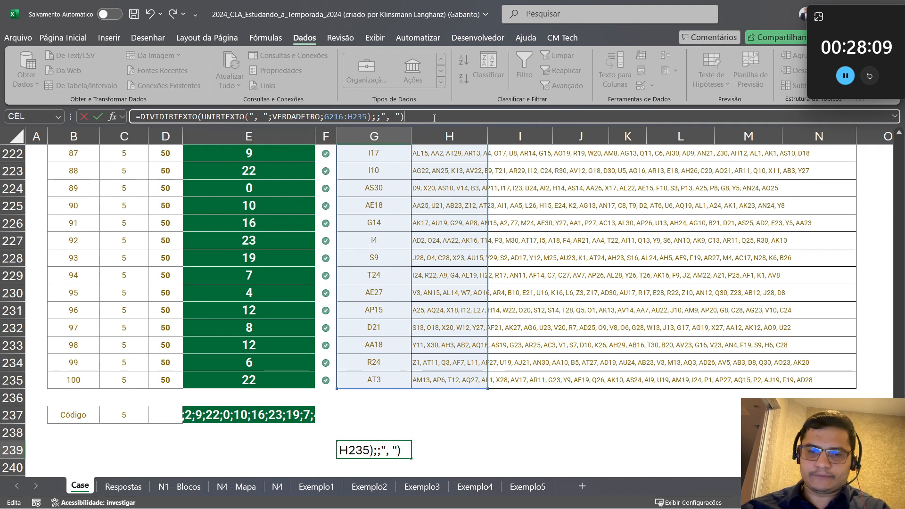
pyautogui.press('Return')
# Enter =CONT.SES($G$239#;G239) in H239 to count how often the first reference occurs in the split list
pyautogui.press('Up')
pyautogui.press('Right')
pyautogui.write('=con')
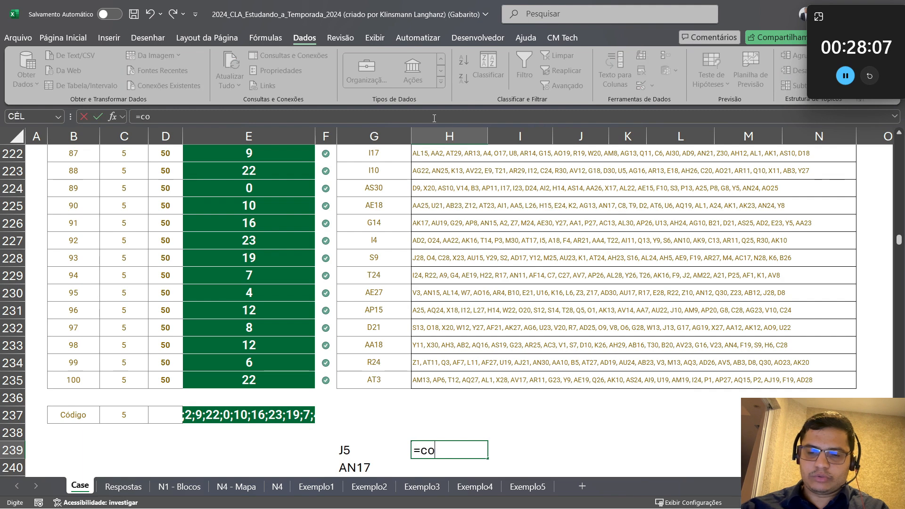
pyautogui.press('Down')
pyautogui.press('Down')
pyautogui.press('Down')
pyautogui.press('Down')
pyautogui.press('Tab')
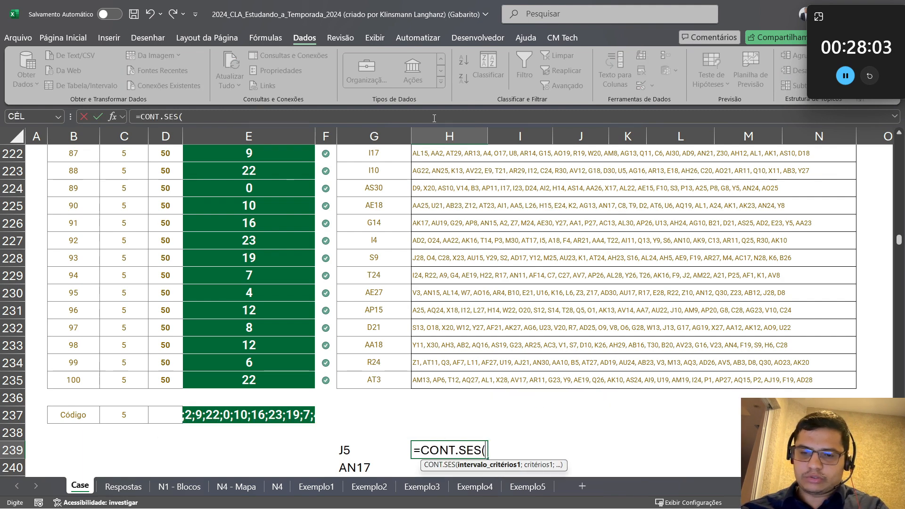
pyautogui.click(383, 451)
pyautogui.hotkey('ctrl', 'shift', 'Down')
pyautogui.press('F4')
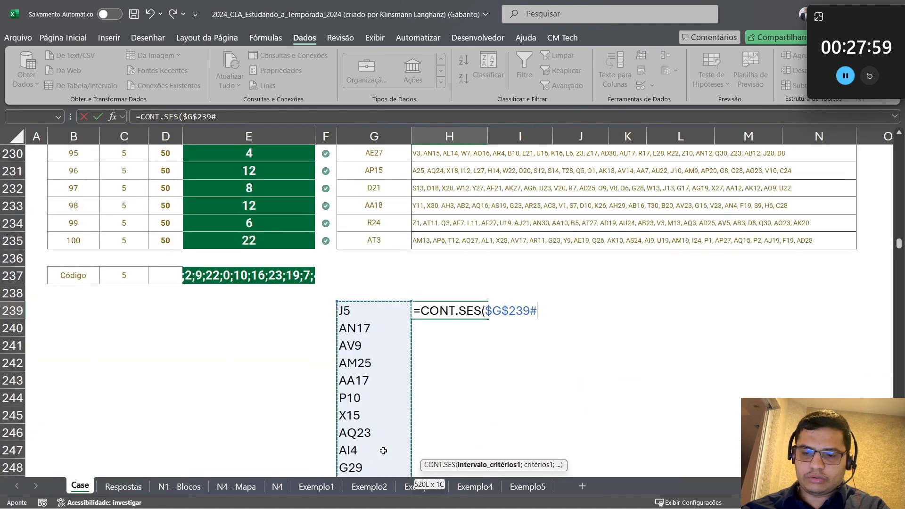
pyautogui.write(';')
pyautogui.press('Left')
pyautogui.press('Return')
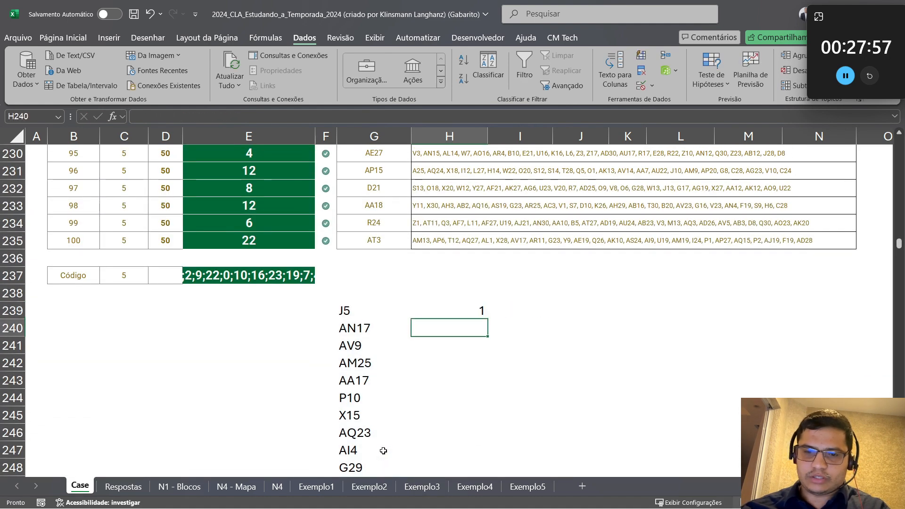
# Fill the H239 count down beside the split references and enter a MÁXIMO of all the counts in H238
pyautogui.press('Up')
pyautogui.doubleClick(487, 319)
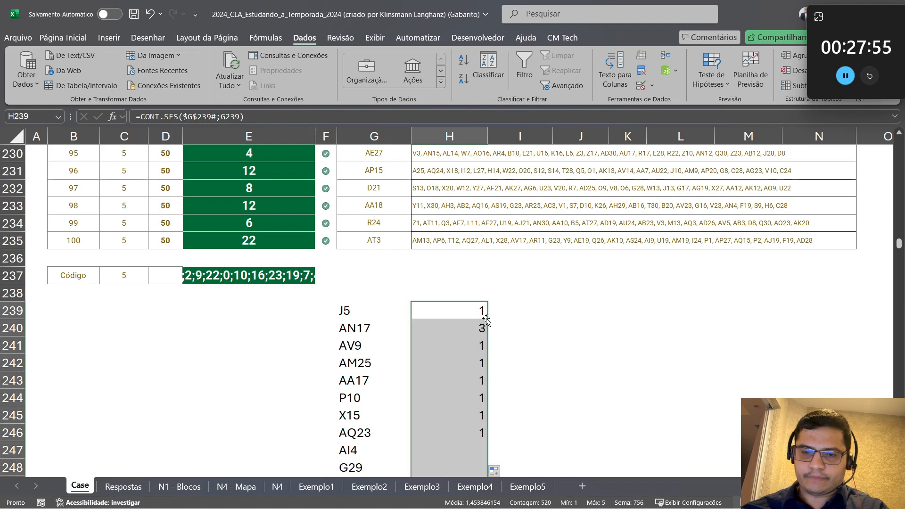
pyautogui.click(473, 296)
pyautogui.write('=máx')
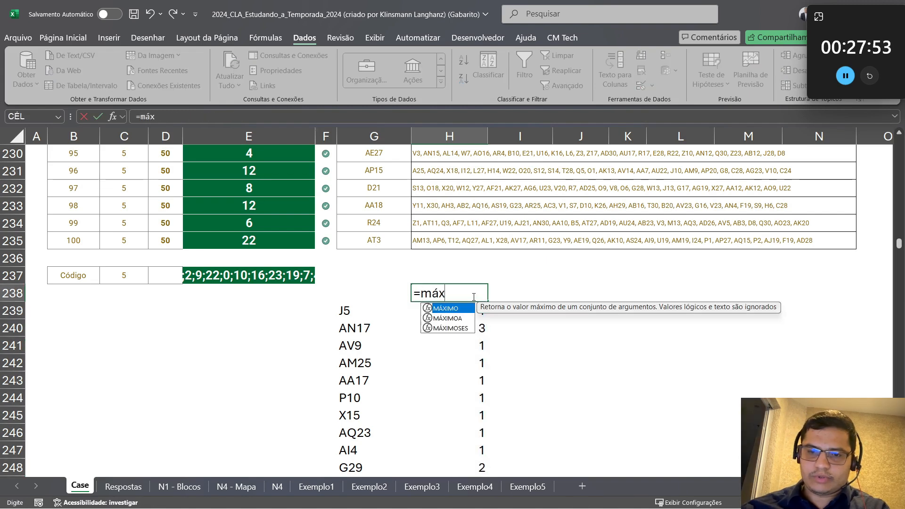
pyautogui.press('Tab')
pyautogui.press('Down')
pyautogui.hotkey('ctrl', 'shift', 'Down')
pyautogui.press('Return')
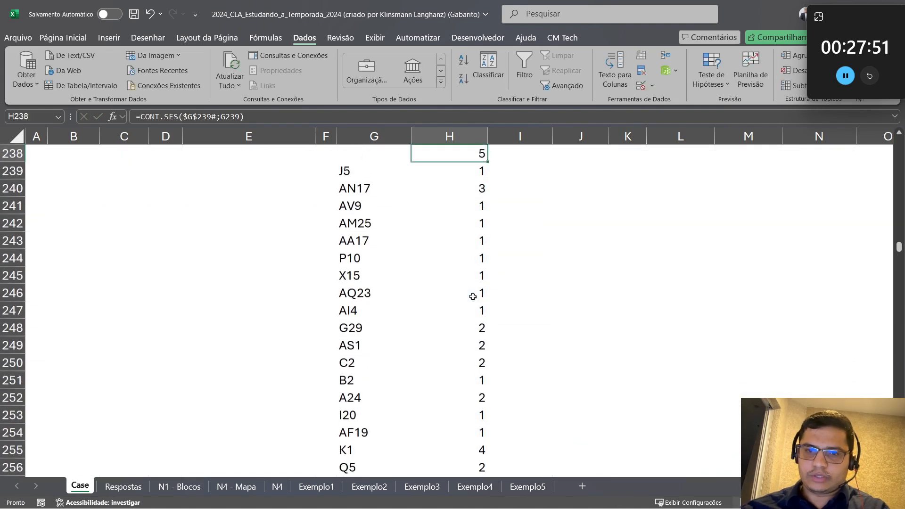
pyautogui.press('Up')
# Enter =PROCX(H238;H239:H758;G239#) in G238 to find the reference with the highest count
pyautogui.scroll(2, 421, 285)
pyautogui.press('Left')
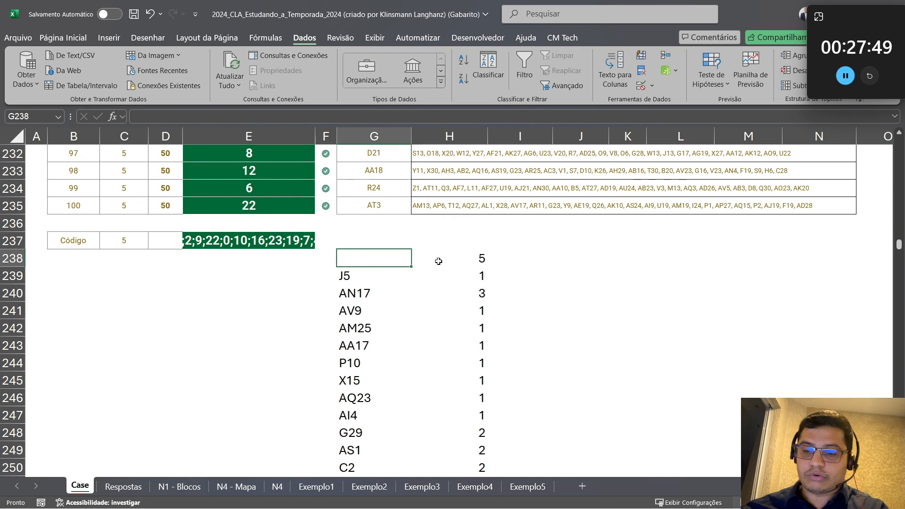
pyautogui.write('=proc')
pyautogui.press('Down')
pyautogui.press('Down')
pyautogui.press('Down')
pyautogui.press('Down')
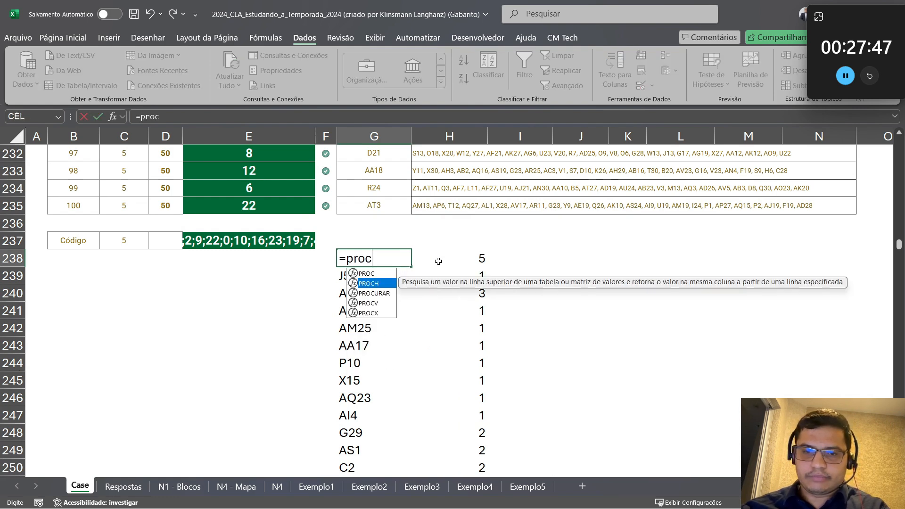
pyautogui.press('Tab')
pyautogui.click(438, 261)
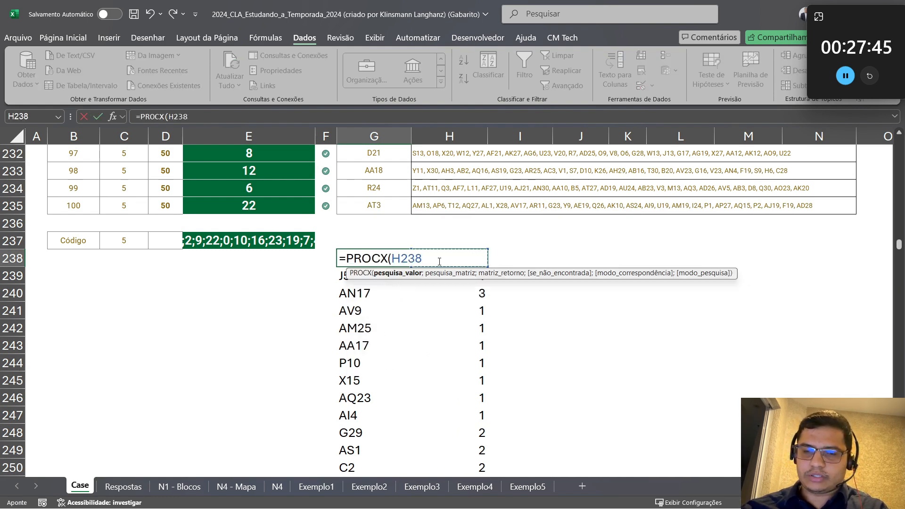
pyautogui.write(';')
pyautogui.click(461, 282)
pyautogui.hotkey('ctrl', 'shift', 'Down')
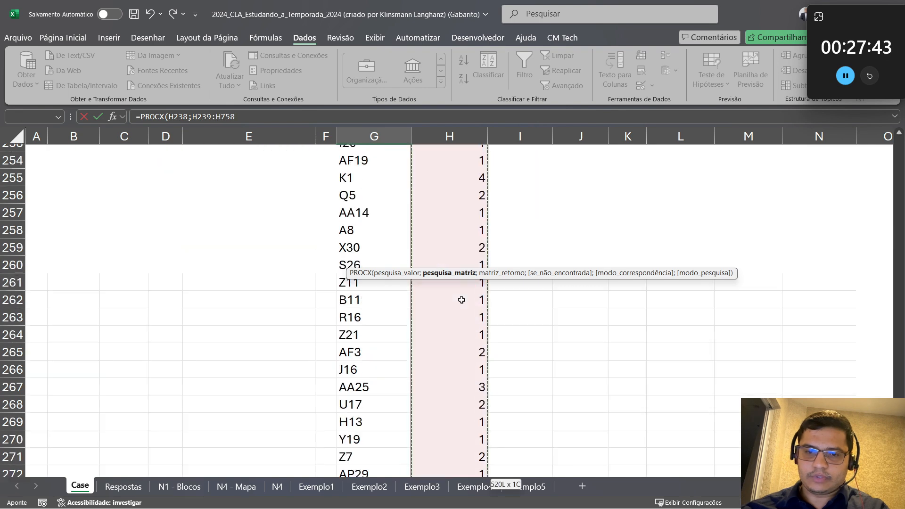
pyautogui.write(';')
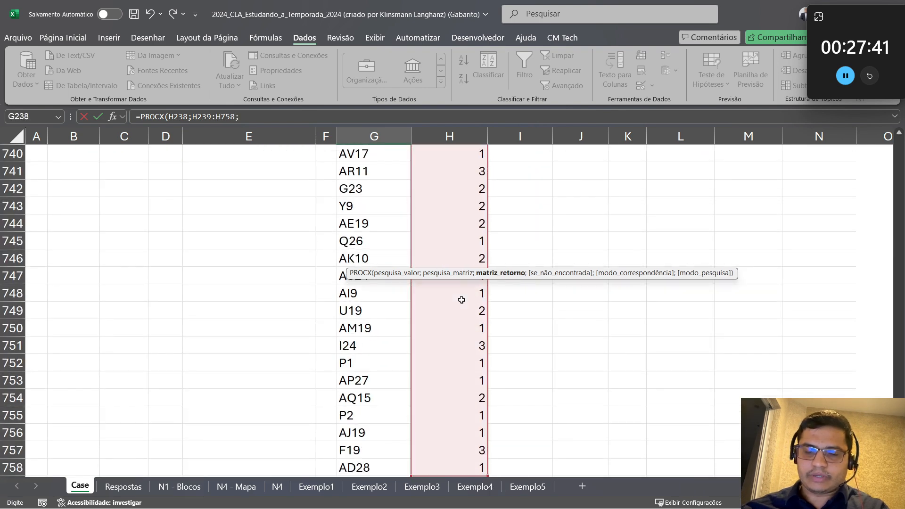
pyautogui.press('Left')
pyautogui.press('Down')
pyautogui.press('Right')
pyautogui.hotkey('ctrl', 'shift', 'Down')
pyautogui.press('Return')
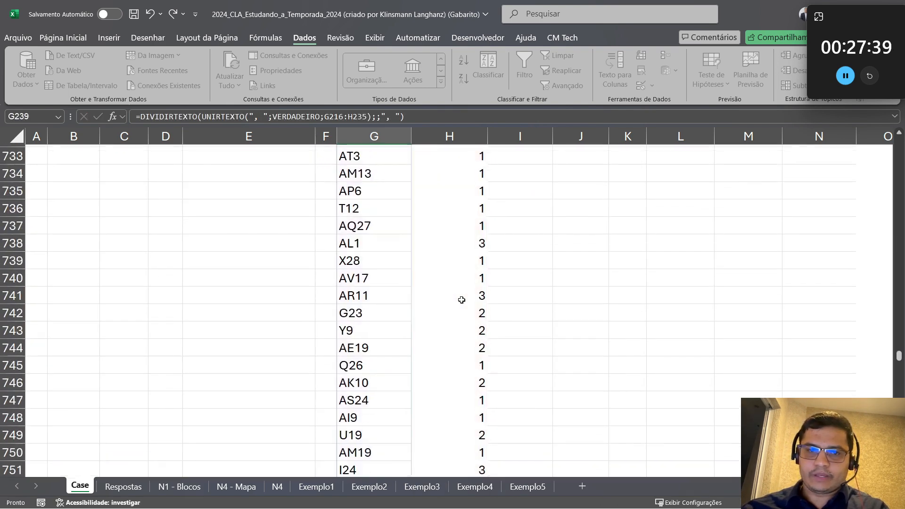
# Copy the G238 result and paste it as a value into the Bônus 3 answer cell E36
pyautogui.press('Up')
pyautogui.hotkey('ctrl', 'c')
pyautogui.scroll(15, 412, 299)
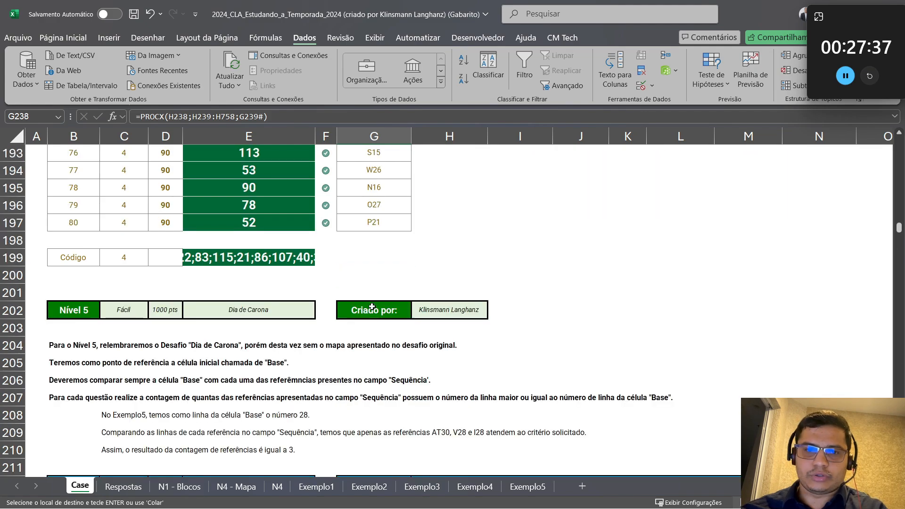
pyautogui.scroll(20, 372, 307)
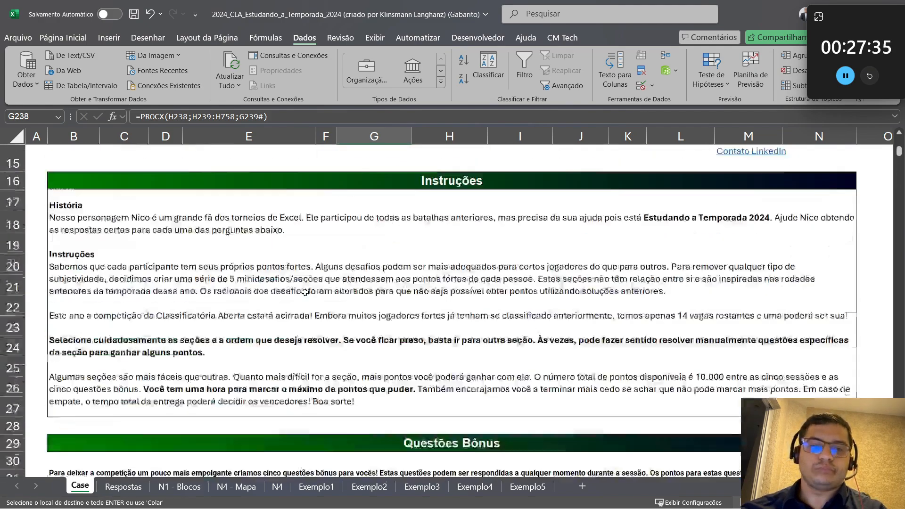
pyautogui.scroll(-5, 255, 278)
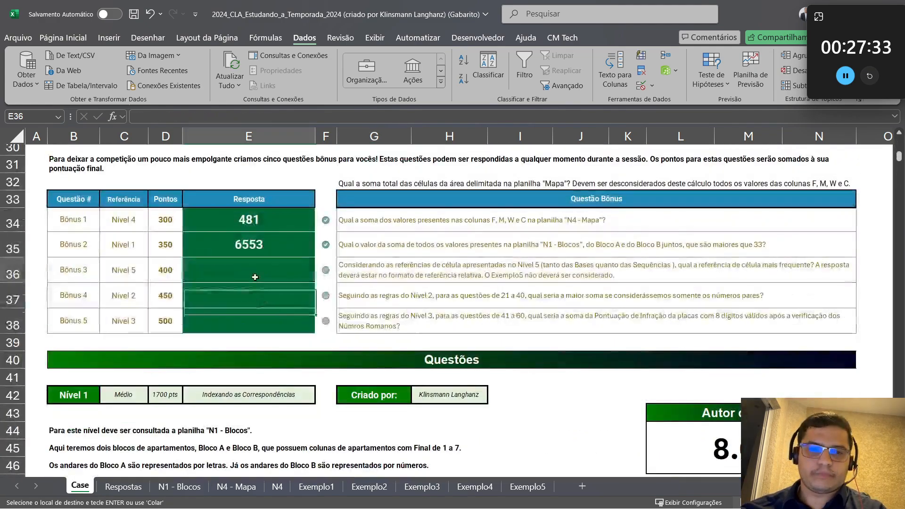
pyautogui.hotkey('ctrl', 'v')
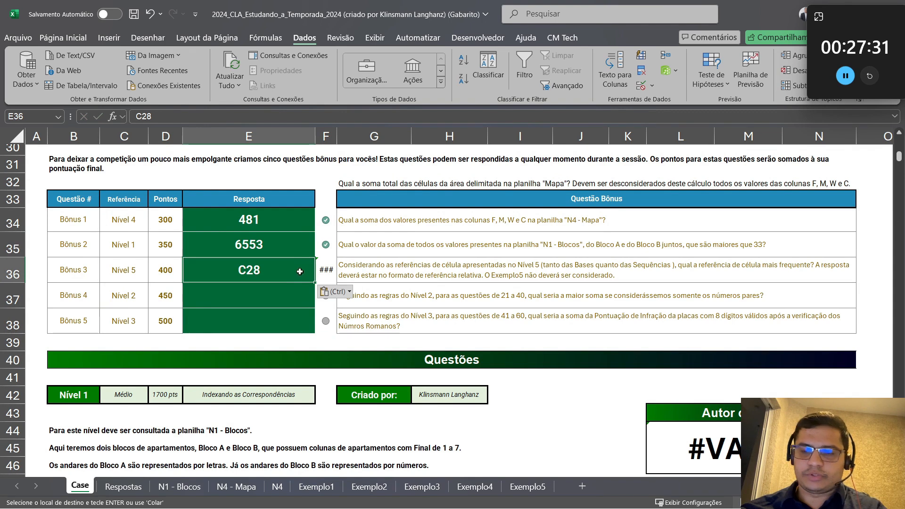
# Remove the *1 from the F36 check formula so that it compares E36 directly with Respostas!E36
pyautogui.click(328, 271)
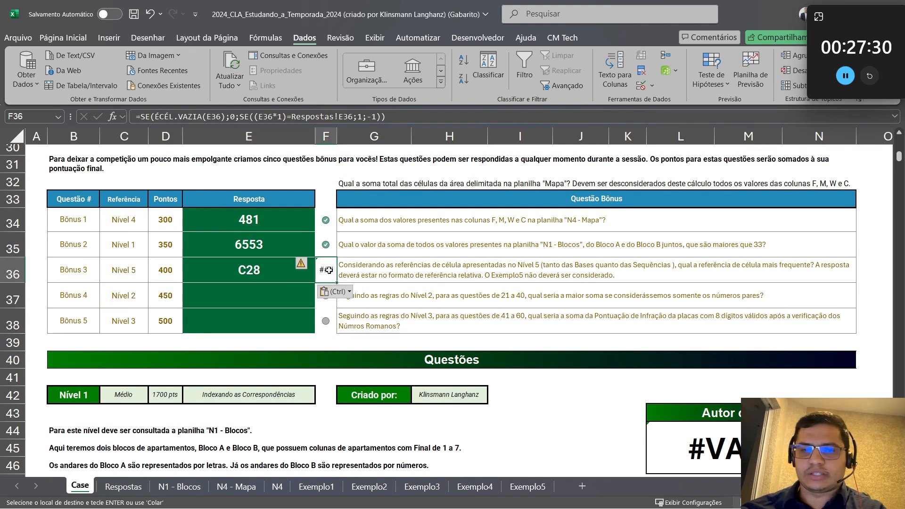
pyautogui.click(279, 118)
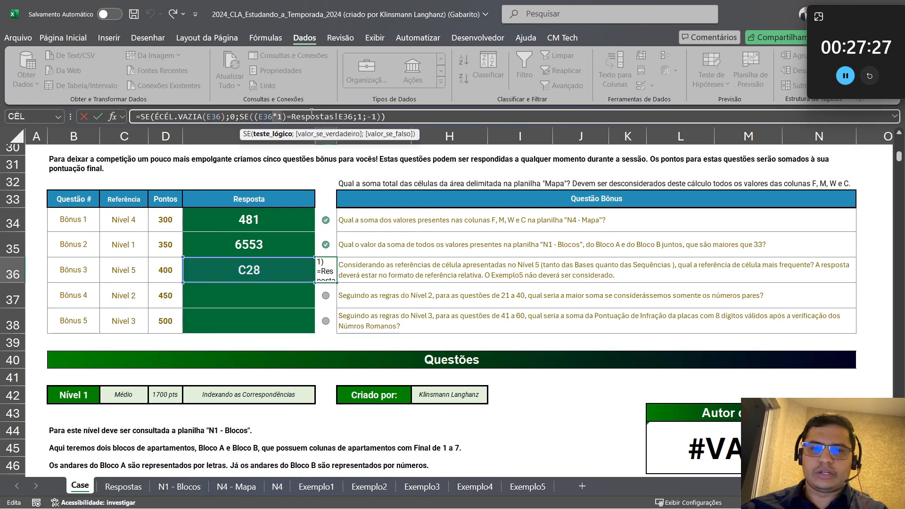
pyautogui.press('BackSpace')
pyautogui.press('Delete')
pyautogui.hotkey('ctrl', 'Return')
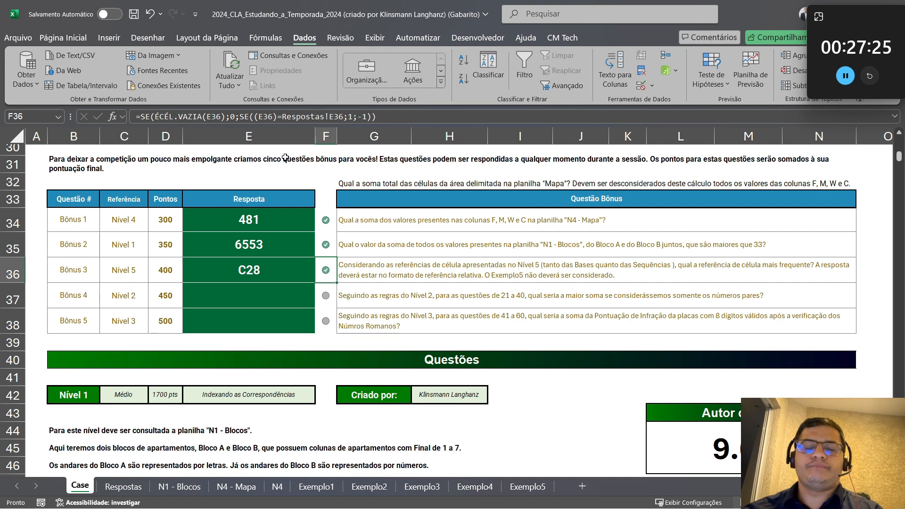
pyautogui.click(277, 270)
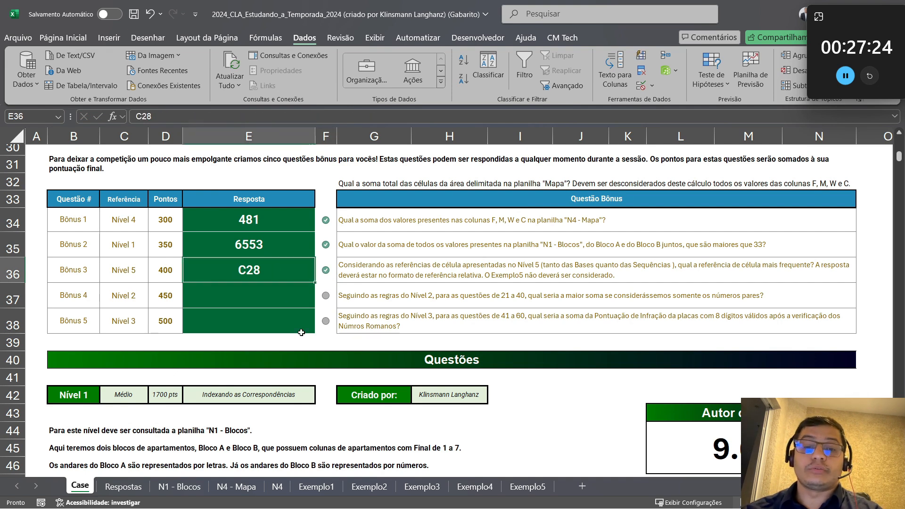
# Insert a new column D beside the Resposta column on Exemplo2 for the Bônus 4 calculation
pyautogui.click(283, 298)
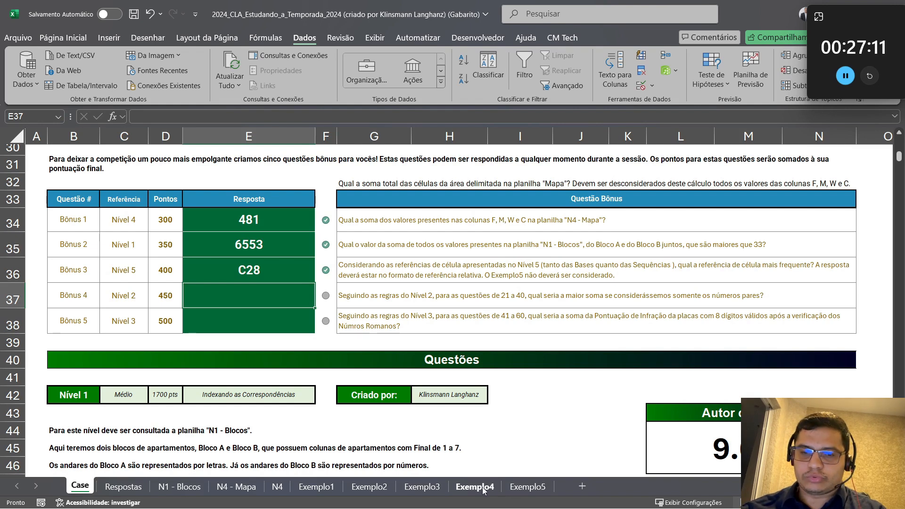
pyautogui.click(373, 488)
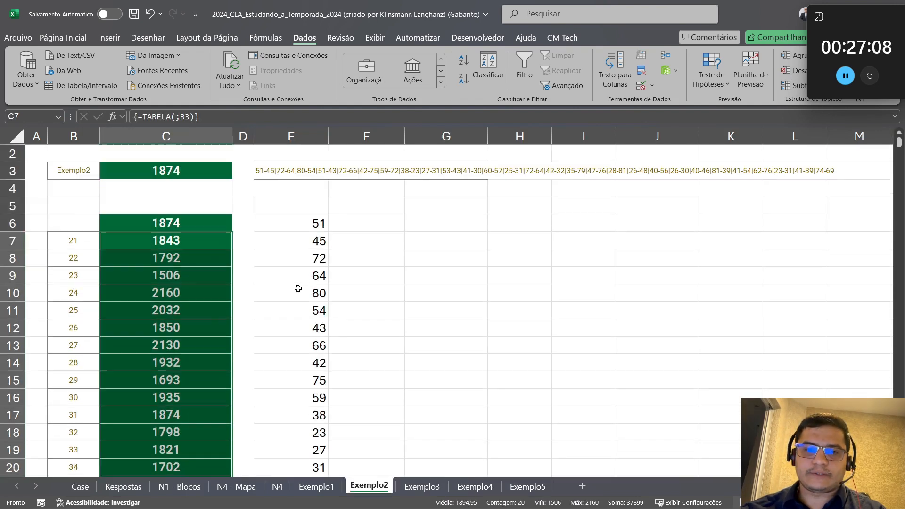
pyautogui.scroll(1, 299, 285)
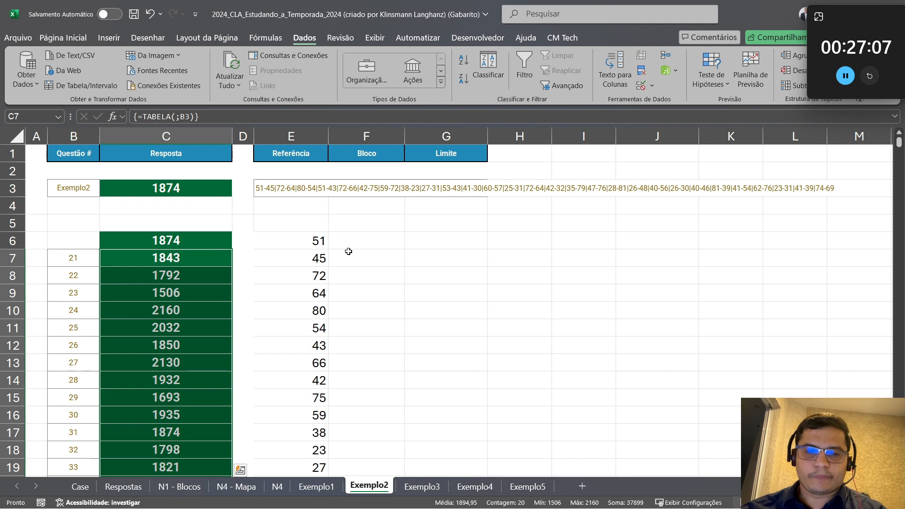
pyautogui.click(383, 249)
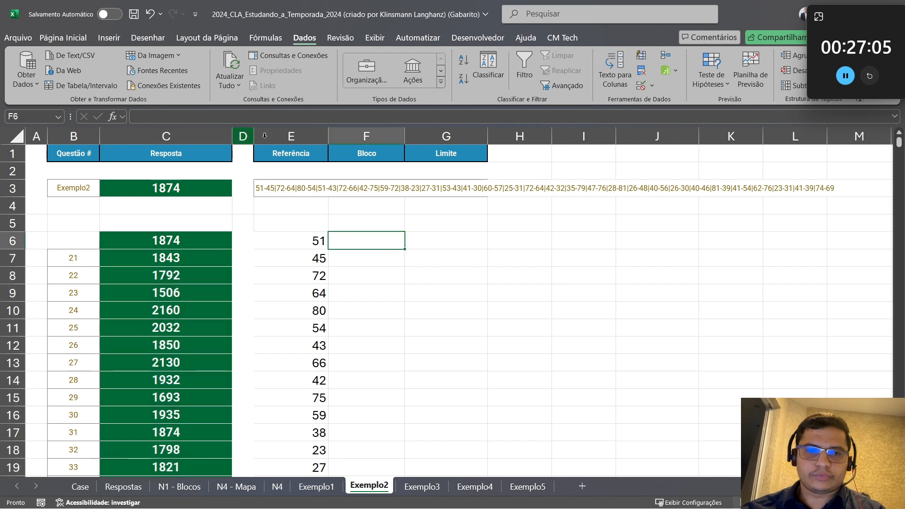
pyautogui.click(244, 136)
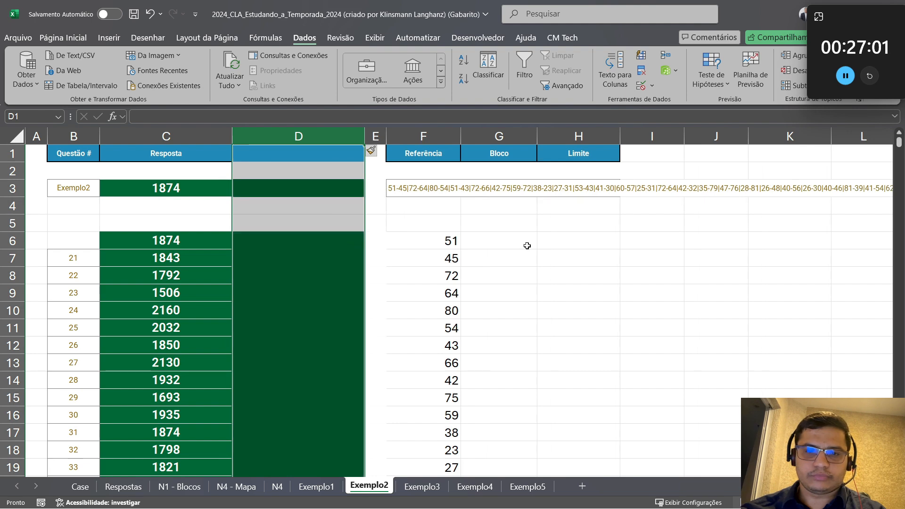
# Enter =MAP(F6#;LAMBDA(x;ÉPAR(x))) in G6 of Exemplo2 to flag which listed numbers are even
pyautogui.click(528, 244)
pyautogui.write('=')
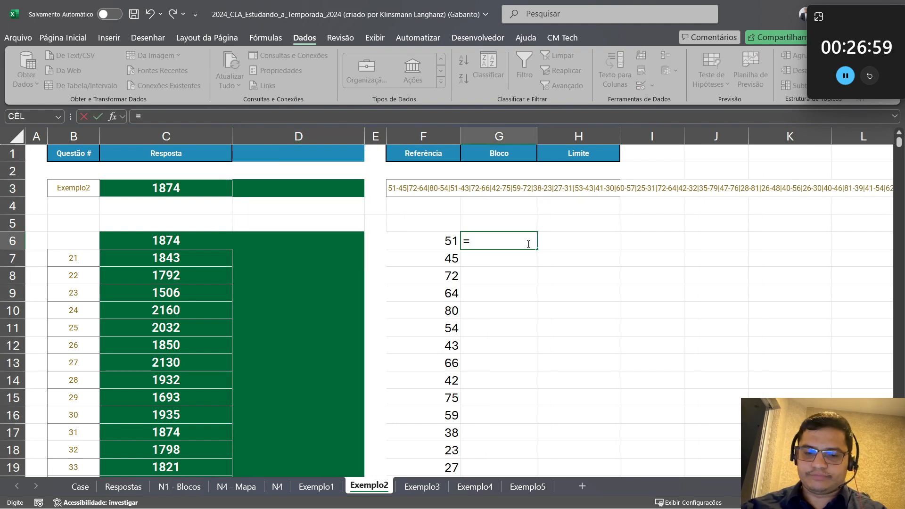
pyautogui.write('map')
pyautogui.press('Tab')
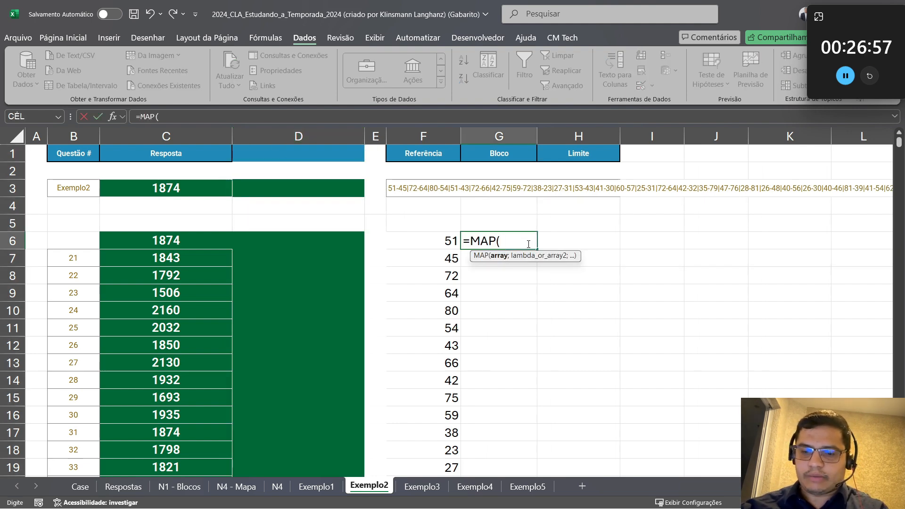
pyautogui.write('F6#')
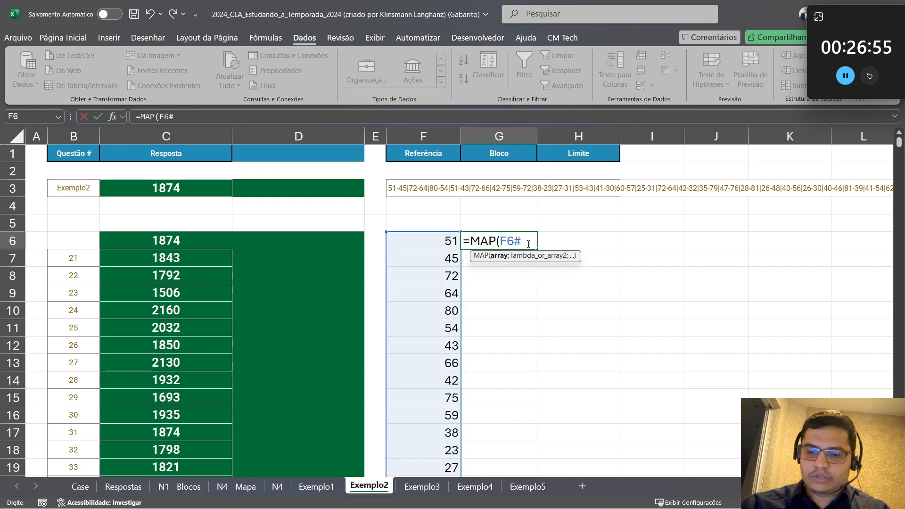
pyautogui.write(';lam')
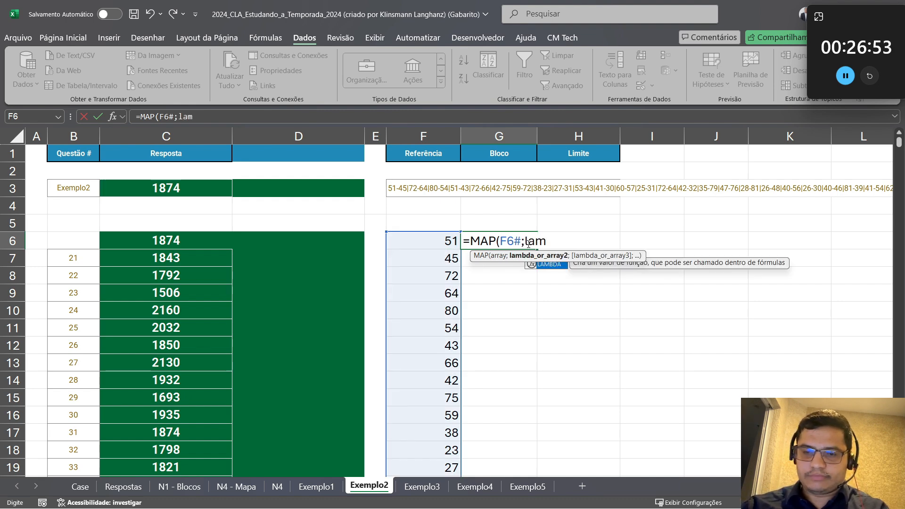
pyautogui.press('Tab')
pyautogui.write('x;')
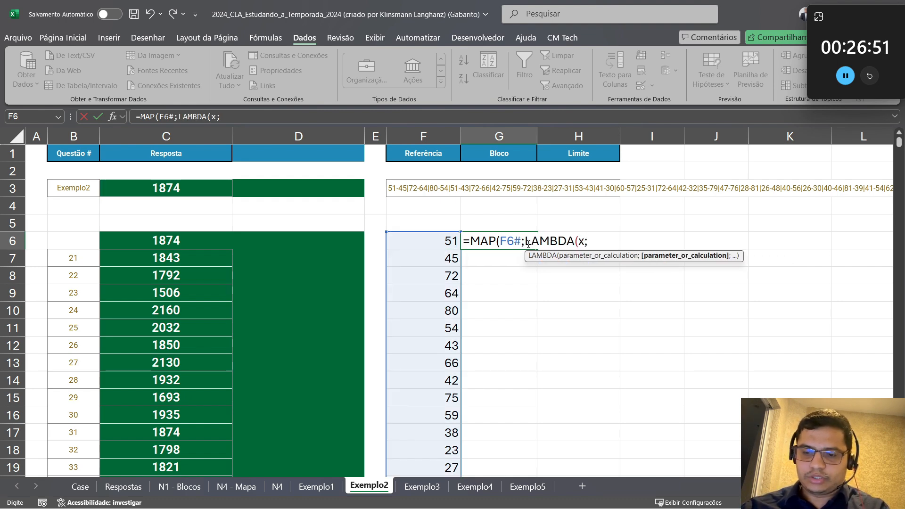
pyautogui.write('épar')
pyautogui.press('Tab')
pyautogui.write('x)')
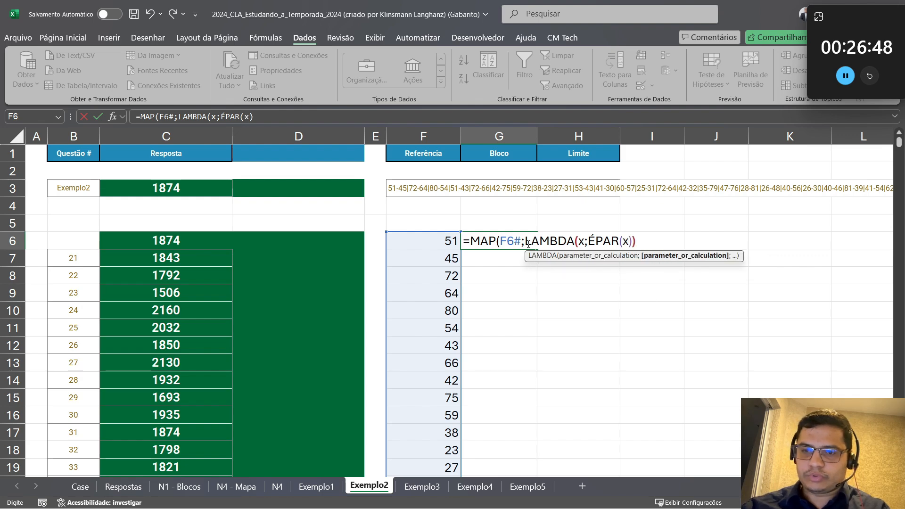
pyautogui.press('Return')
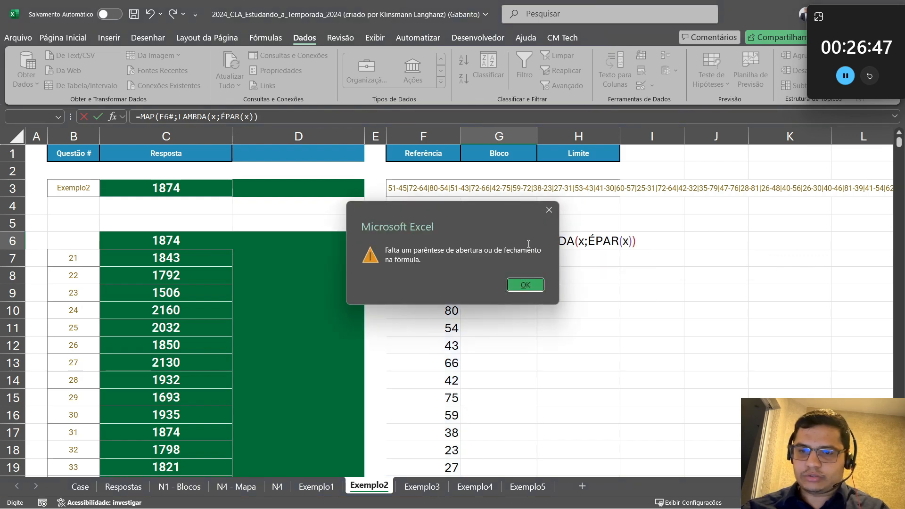
pyautogui.press('Return')
pyautogui.write(')')
pyautogui.press('Return')
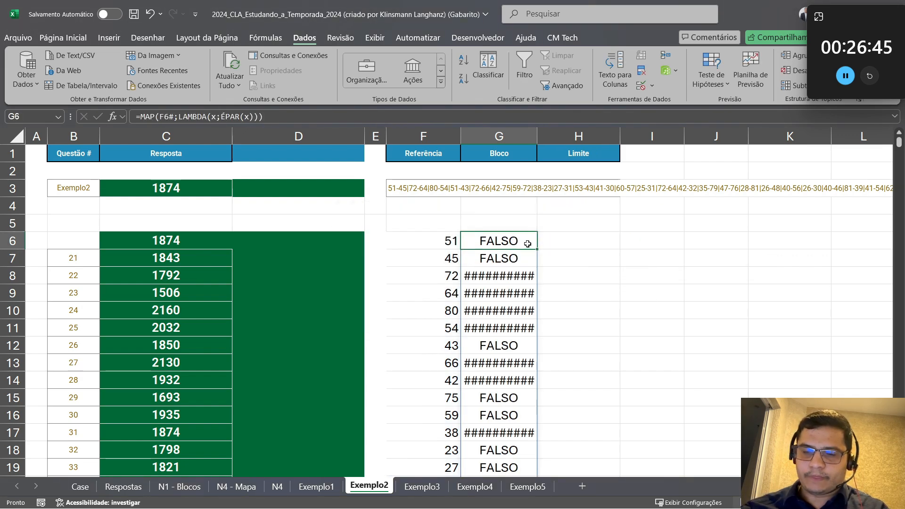
# Enter =SOMASES(F6#;G6#;VERDADEIRO) in D6 of Exemplo2 to sum only the numbers flagged as even
pyautogui.click(274, 237)
pyautogui.write('=so')
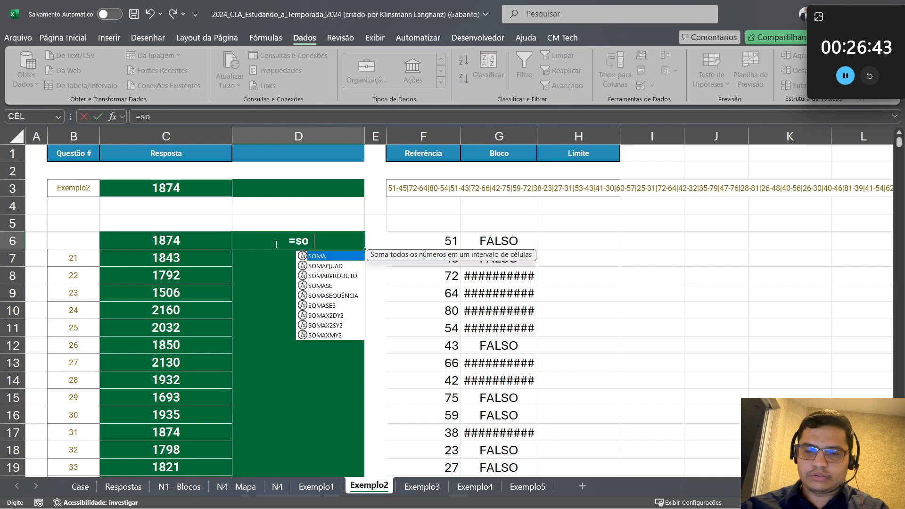
pyautogui.write('ma')
pyautogui.press('Down')
pyautogui.press('Down')
pyautogui.press('Down')
pyautogui.press('Down')
pyautogui.press('Down')
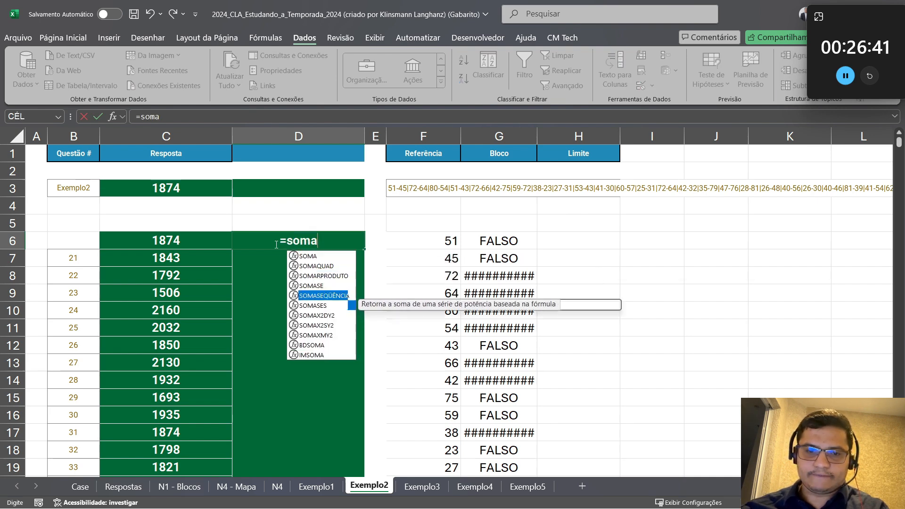
pyautogui.press('Tab')
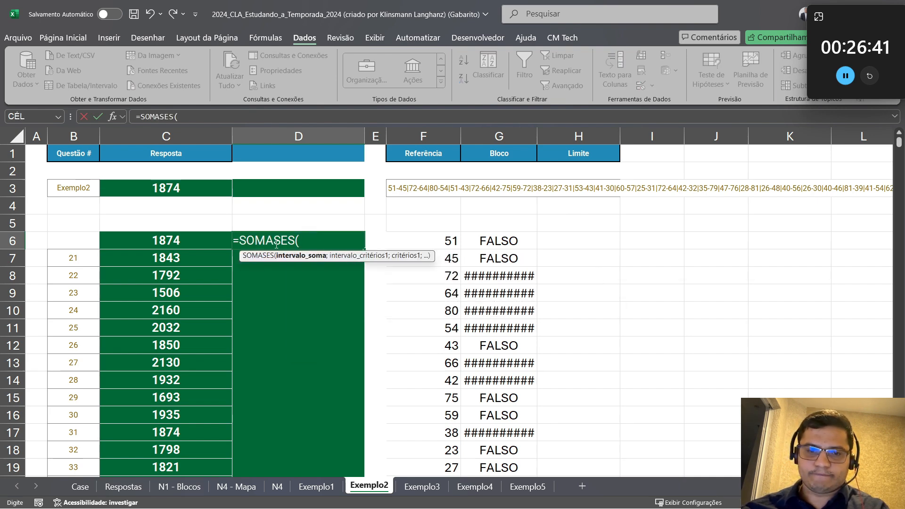
pyautogui.click(446, 242)
pyautogui.write('#')
pyautogui.scroll(-8, 445, 242)
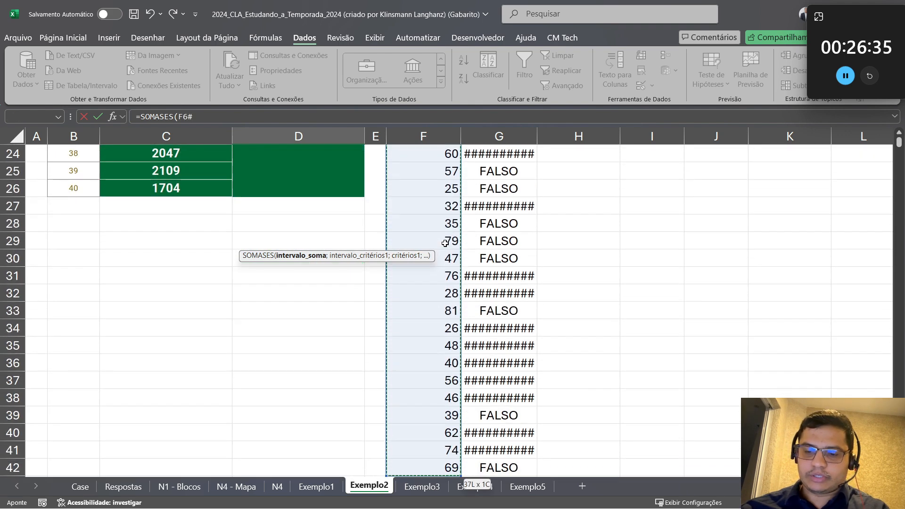
pyautogui.write(';')
pyautogui.click(485, 206)
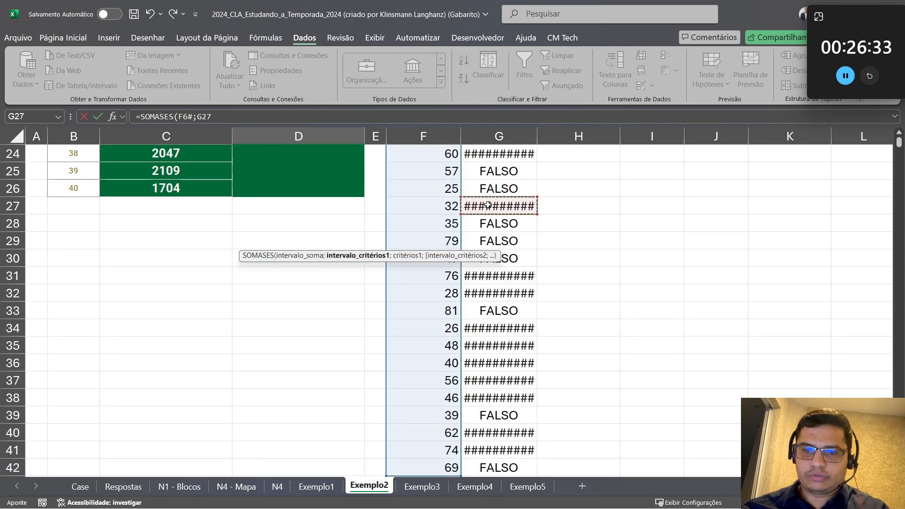
pyautogui.hotkey('ctrl', 'Up')
pyautogui.write('#')
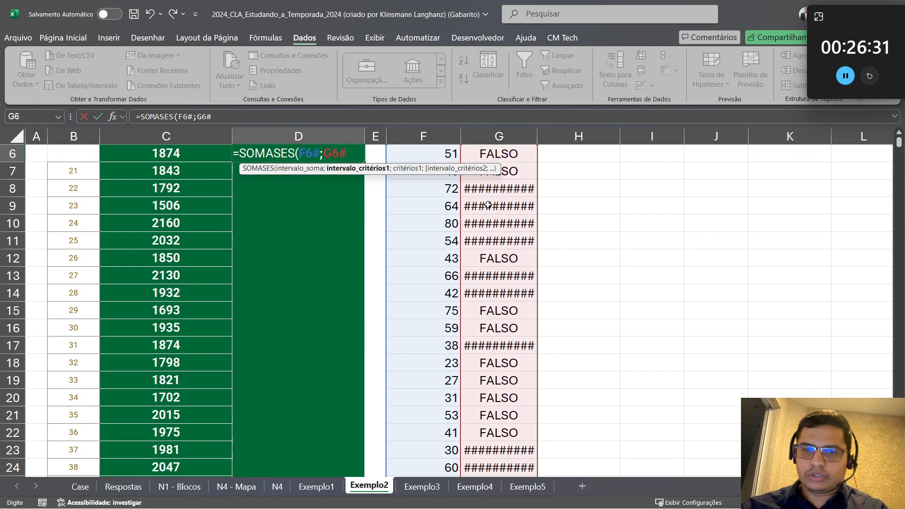
pyautogui.write(';ver')
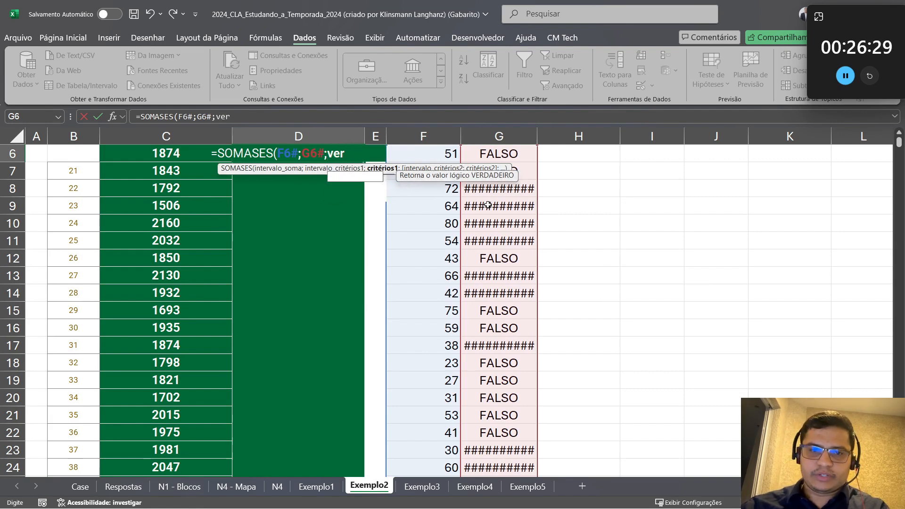
pyautogui.press('Tab')
pyautogui.write(')')
pyautogui.press('Return')
pyautogui.press('Up')
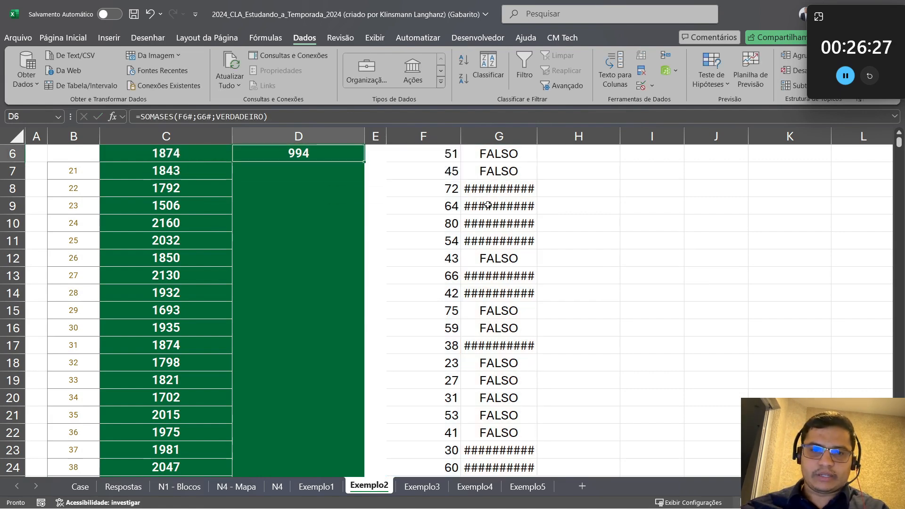
# Create a data table over B6:D26 on Exemplo2 with B3 as the column input cell, and check the even sums in column D
pyautogui.scroll(1, 92, 213)
pyautogui.click(89, 211)
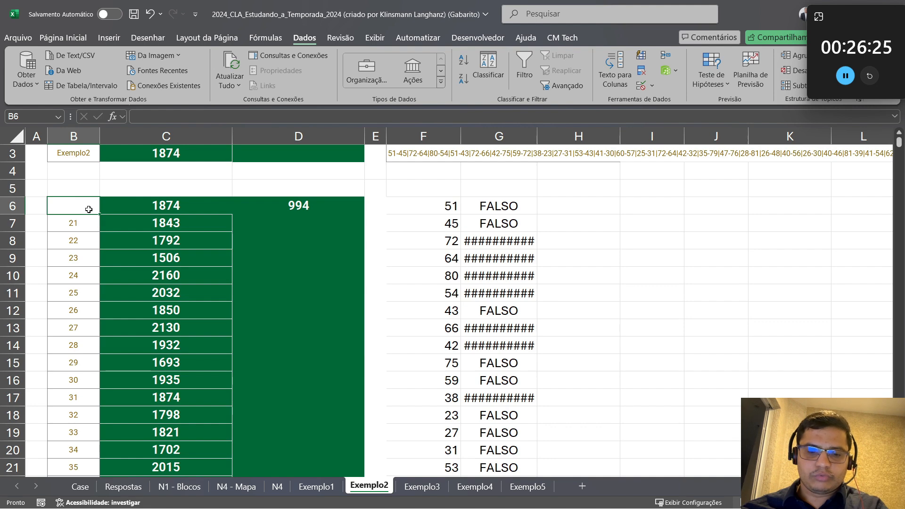
pyautogui.hotkey('ctrl', 'shift', 'Right')
pyautogui.hotkey('ctrl', 'shift', 'Right')
pyautogui.hotkey('ctrl', 'shift', 'Down')
pyautogui.hotkey('ctrl', 'shift', 'Down')
pyautogui.click(712, 78)
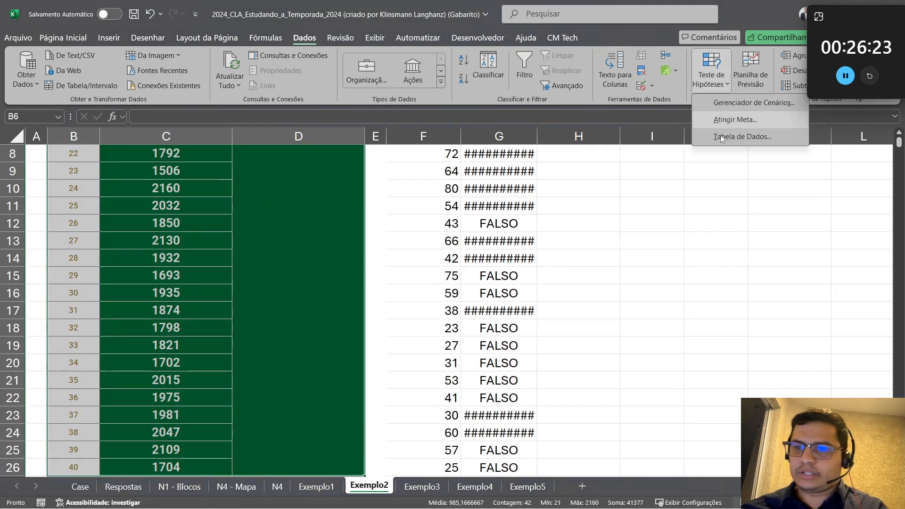
pyautogui.click(721, 134)
pyautogui.click(594, 184)
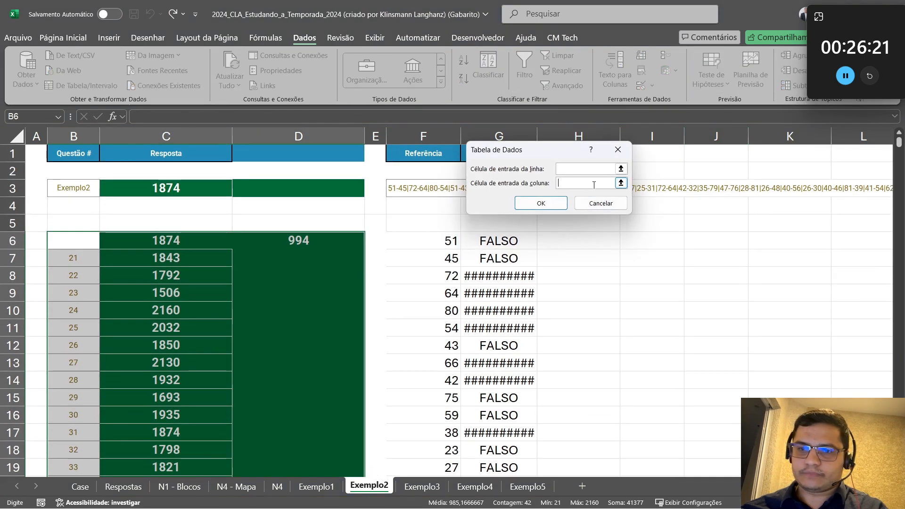
pyautogui.click(83, 187)
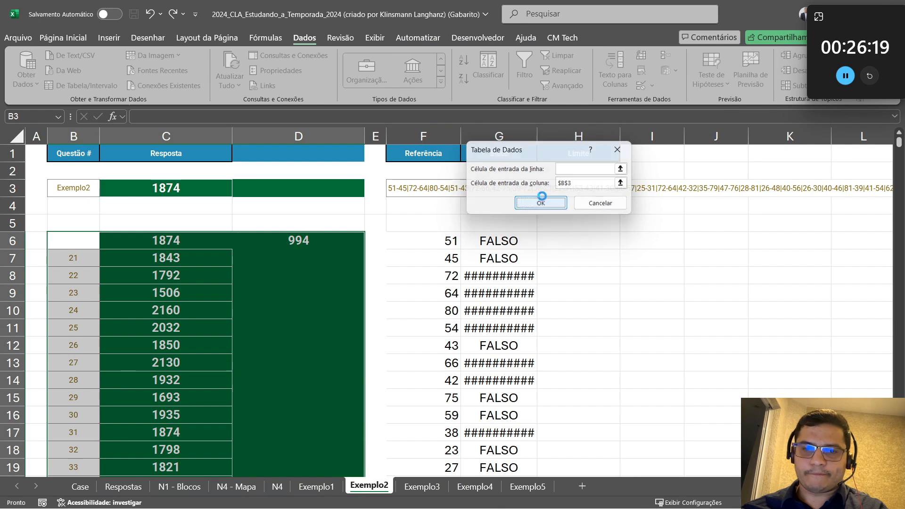
pyautogui.click(542, 202)
pyautogui.click(316, 243)
pyautogui.scroll(-3, 316, 243)
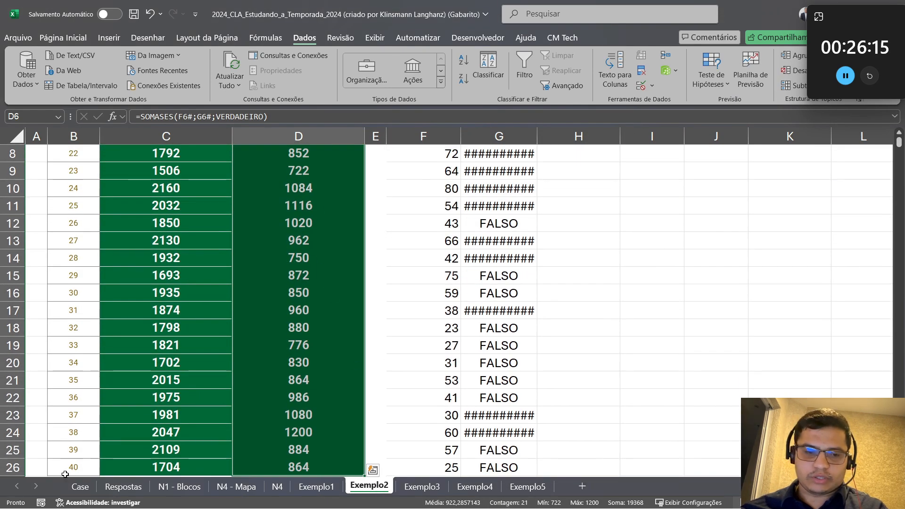
# Answer Bônus 4 in E37 of the Case sheet with a MÁXIMO formula over the Exemplo2 even sums from D6 down
pyautogui.click(80, 486)
pyautogui.write('=máx')
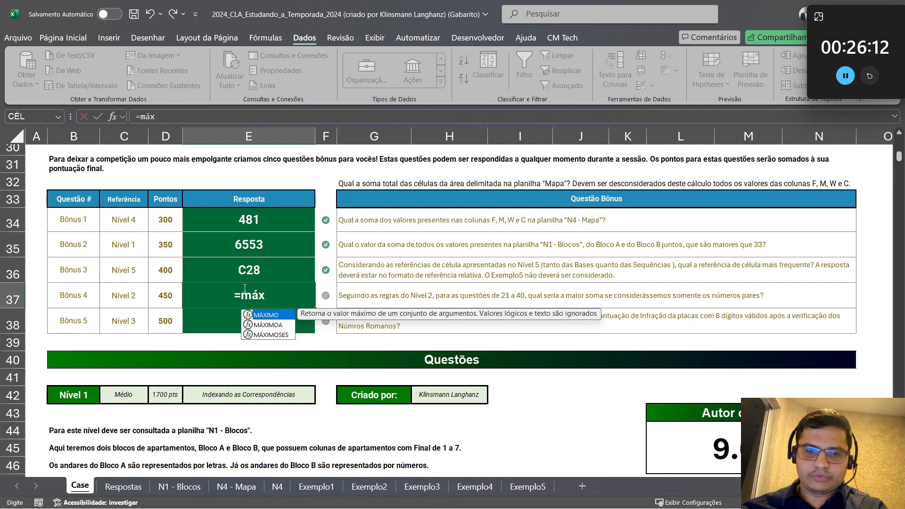
pyautogui.press('Tab')
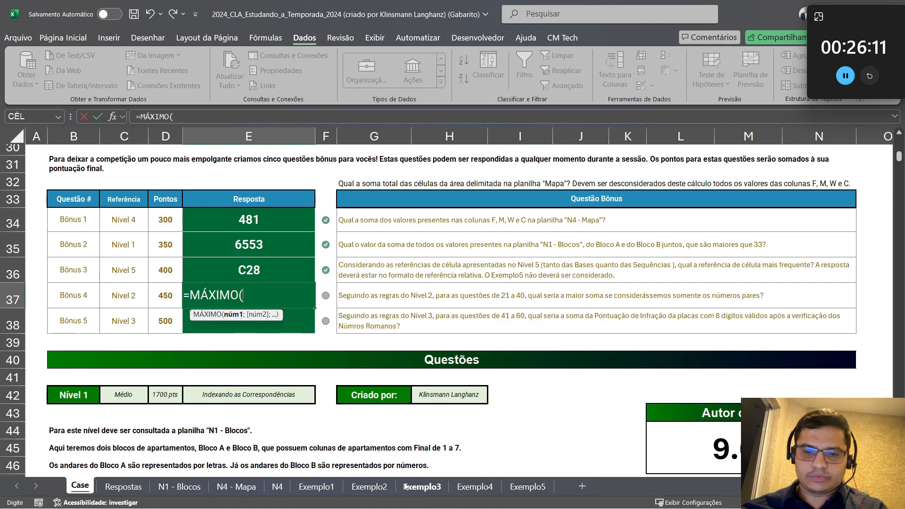
pyautogui.click(369, 486)
pyautogui.click(299, 188)
pyautogui.hotkey('ctrl', 'Up')
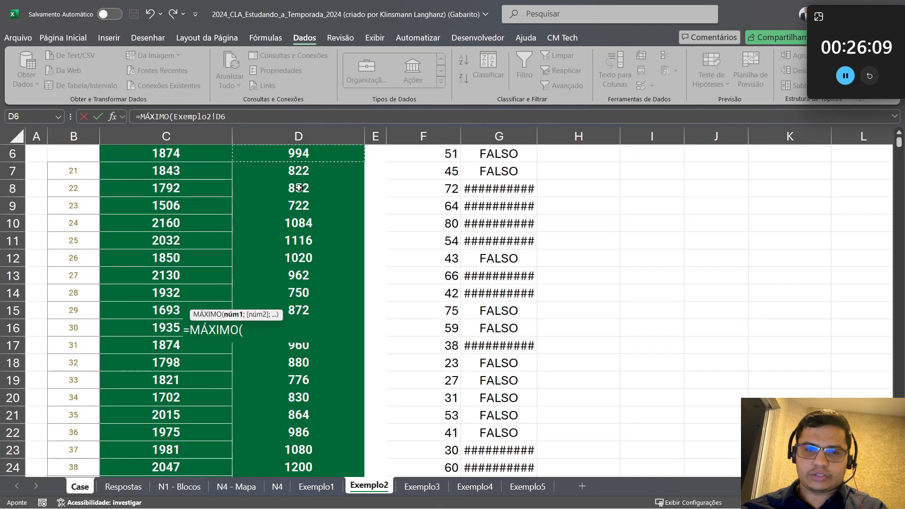
pyautogui.hotkey('ctrl', 'shift', 'Down')
pyautogui.press('Return')
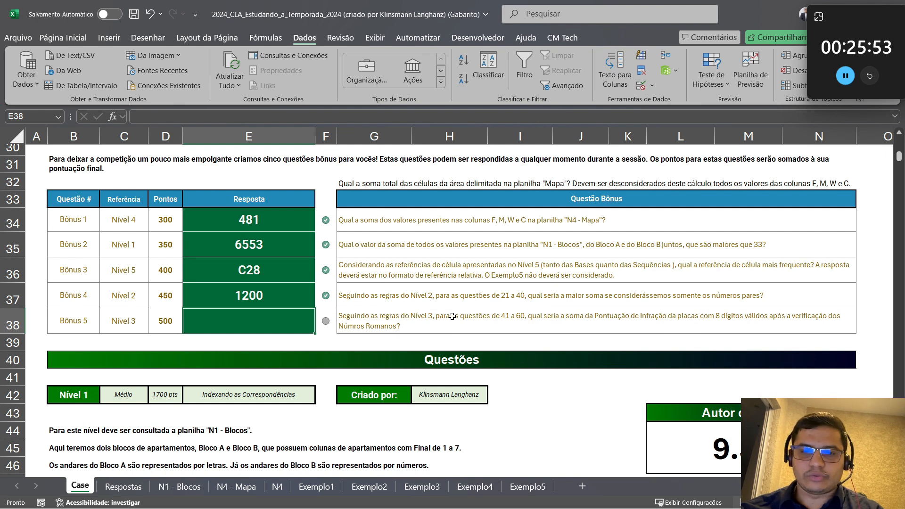
# Insert a new column D beside the Resposta column on Exemplo3 for the Bônus 5 calculation
pyautogui.click(422, 486)
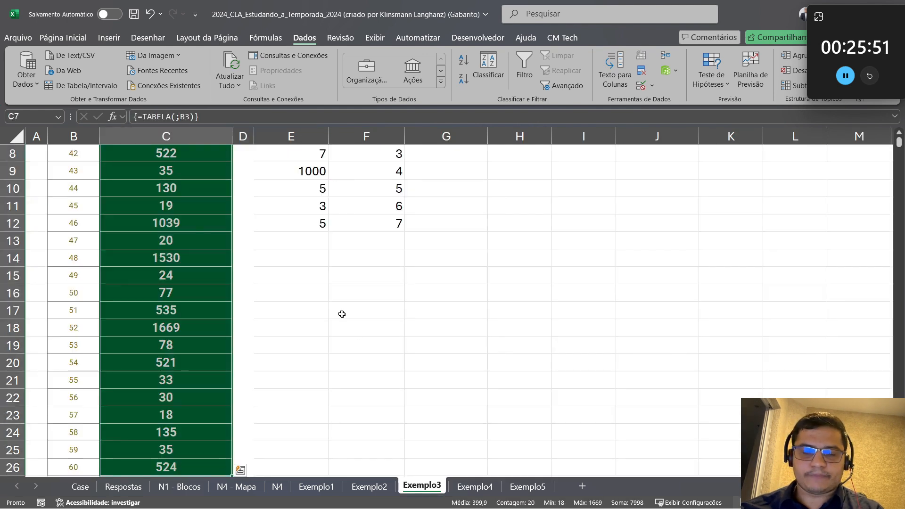
pyautogui.scroll(3, 341, 314)
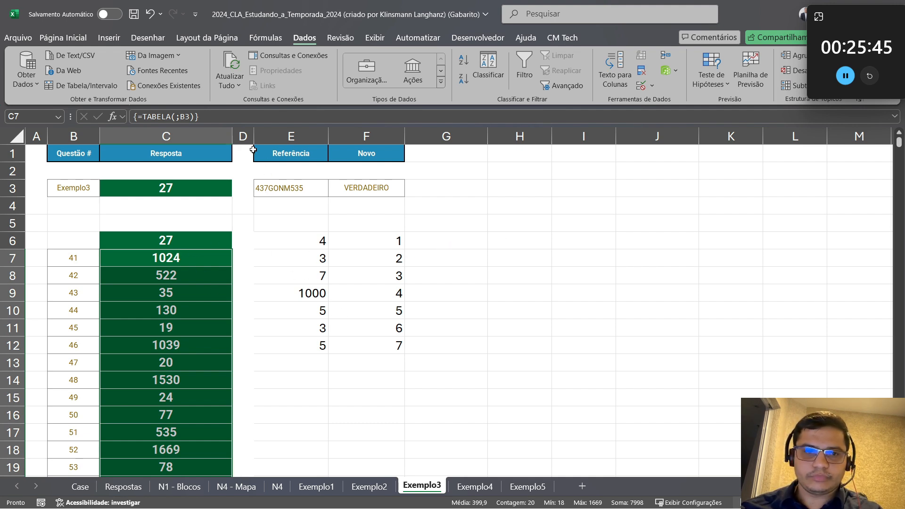
pyautogui.click(243, 136)
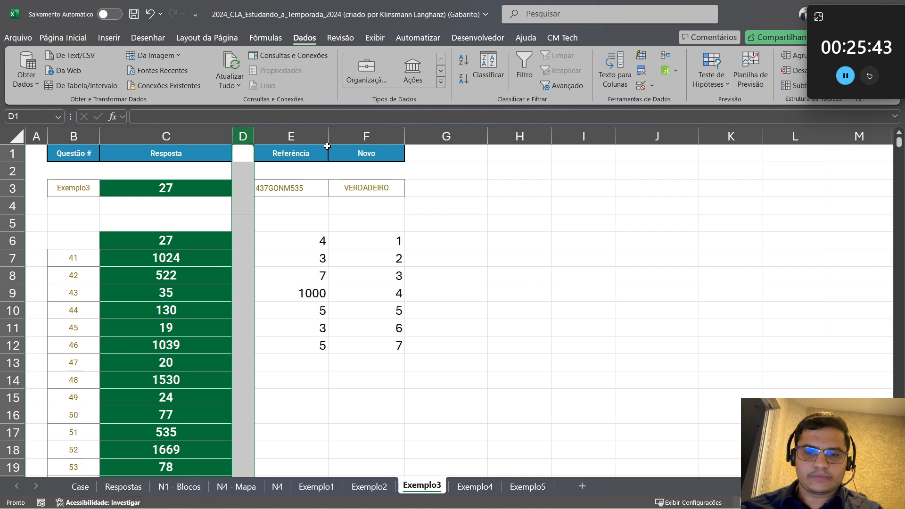
pyautogui.hotkey('ctrl', '+')
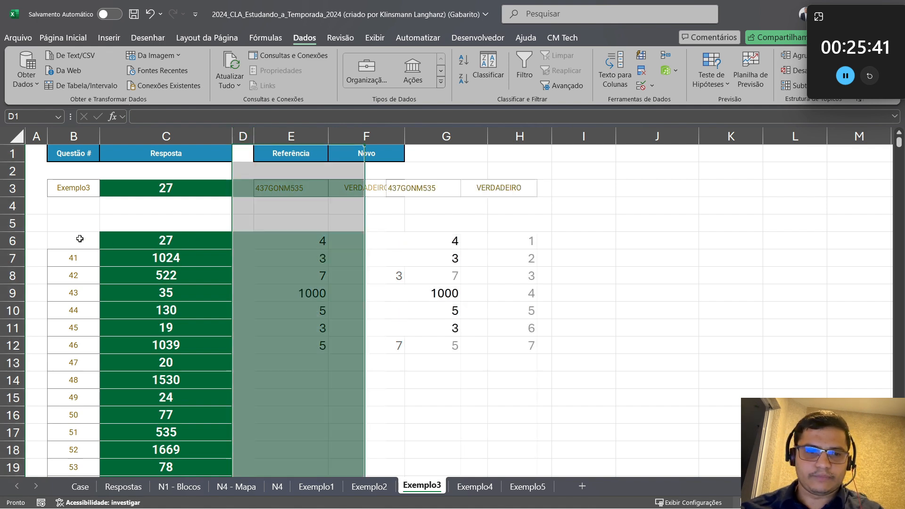
# Create a data table over B6:D26 on Exemplo3 with B3 as the column input cell
pyautogui.click(78, 239)
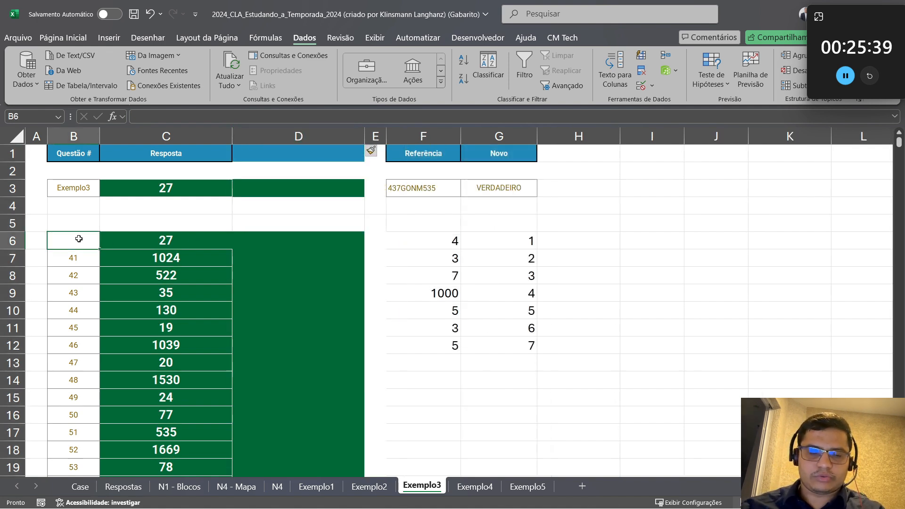
pyautogui.moveTo(79, 239)
pyautogui.mouseDown()
pyautogui.moveTo(75, 259)
pyautogui.moveTo(231, 477)
pyautogui.moveTo(364, 474)
pyautogui.mouseUp()
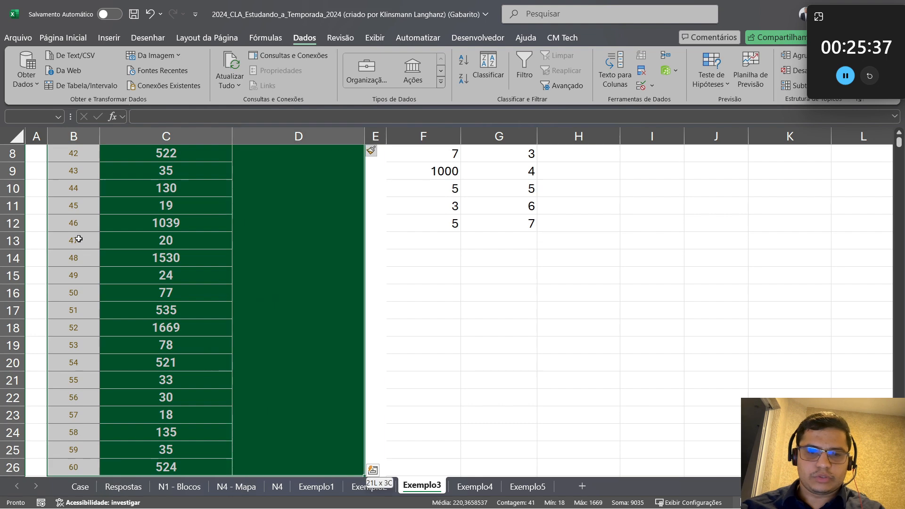
pyautogui.click(711, 89)
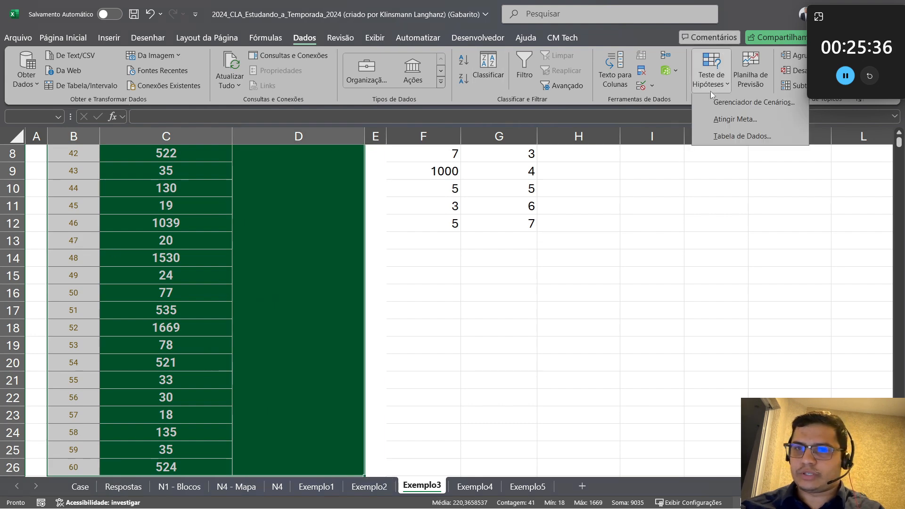
pyautogui.click(731, 137)
pyautogui.click(518, 187)
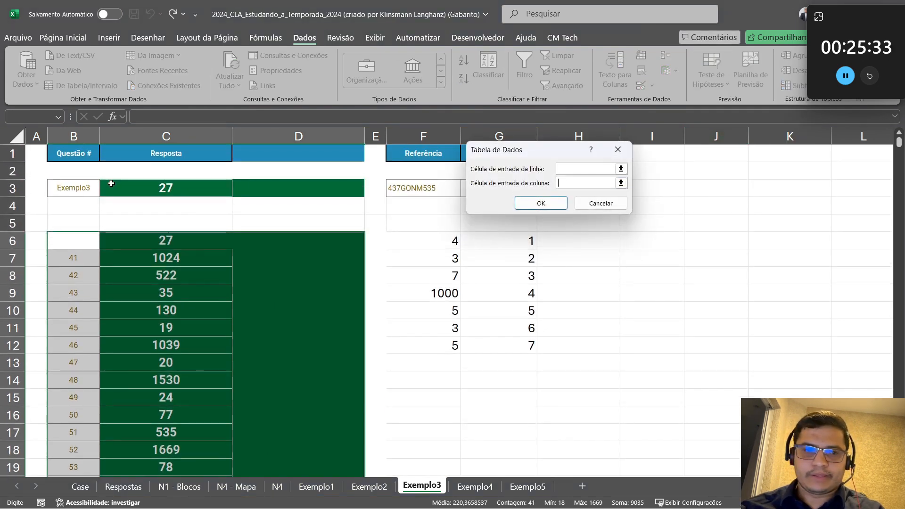
pyautogui.click(152, 188)
pyautogui.click(541, 203)
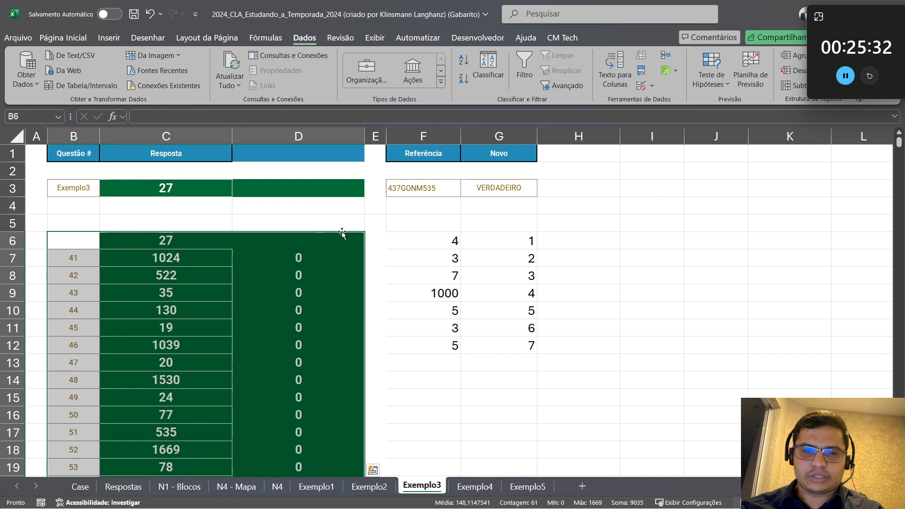
# Start a SE formula in D6 of Exemplo3 with G3 as the logical test and CONT.SES as the value if true
pyautogui.click(313, 238)
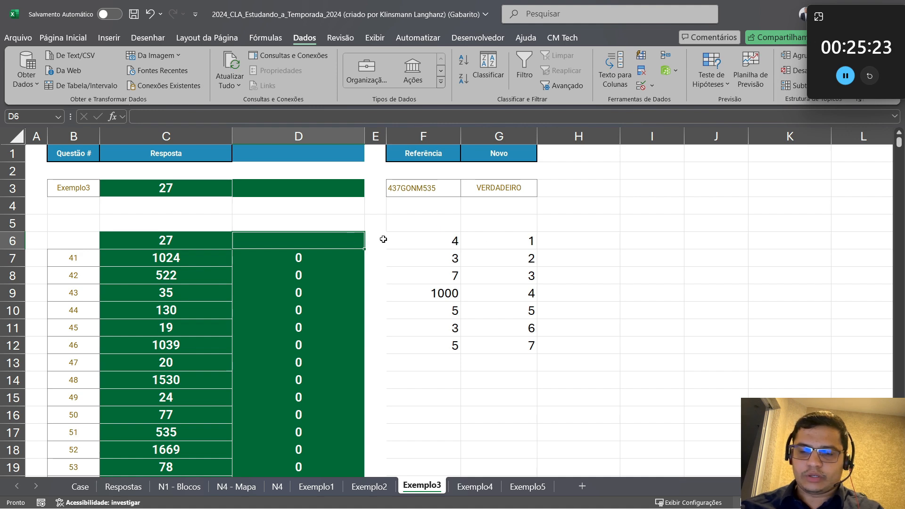
pyautogui.write('=se')
pyautogui.press('Tab')
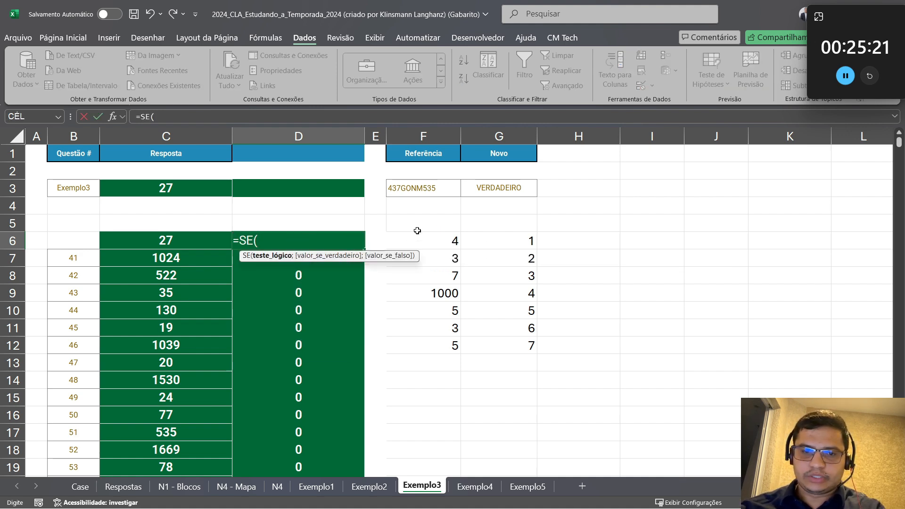
pyautogui.click(513, 190)
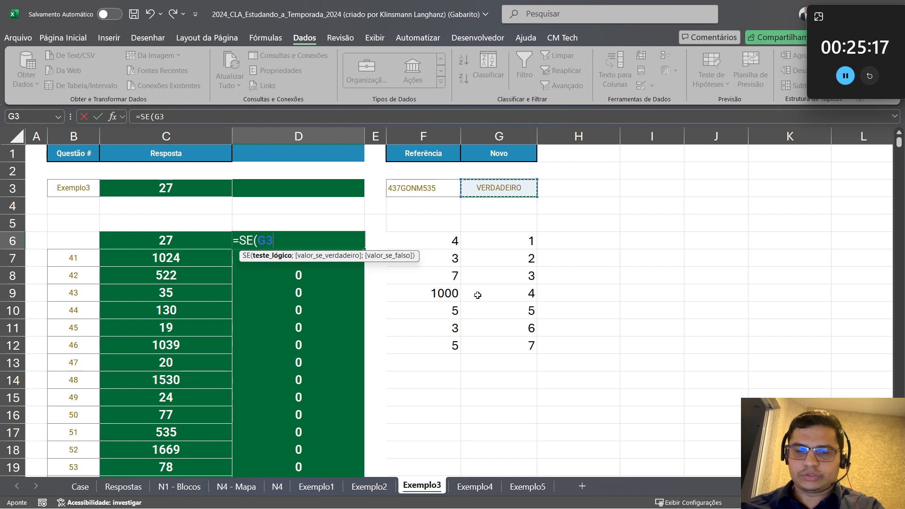
pyautogui.write('con')
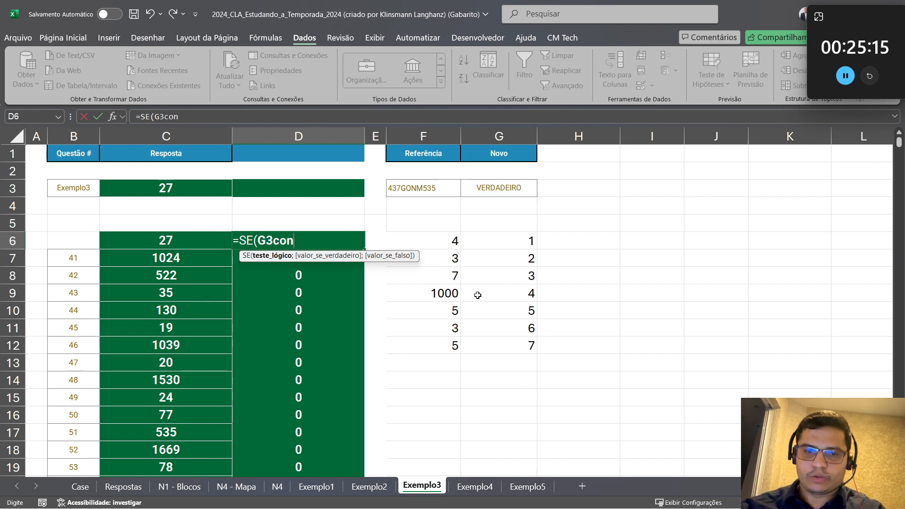
pyautogui.press('BackSpace')
pyautogui.press('BackSpace')
pyautogui.press('BackSpace')
pyautogui.write(';con')
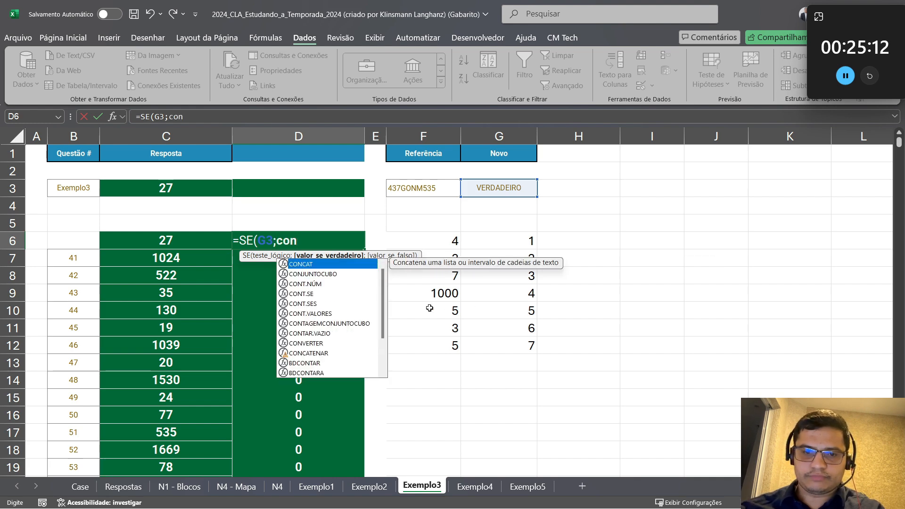
pyautogui.doubleClick(323, 305)
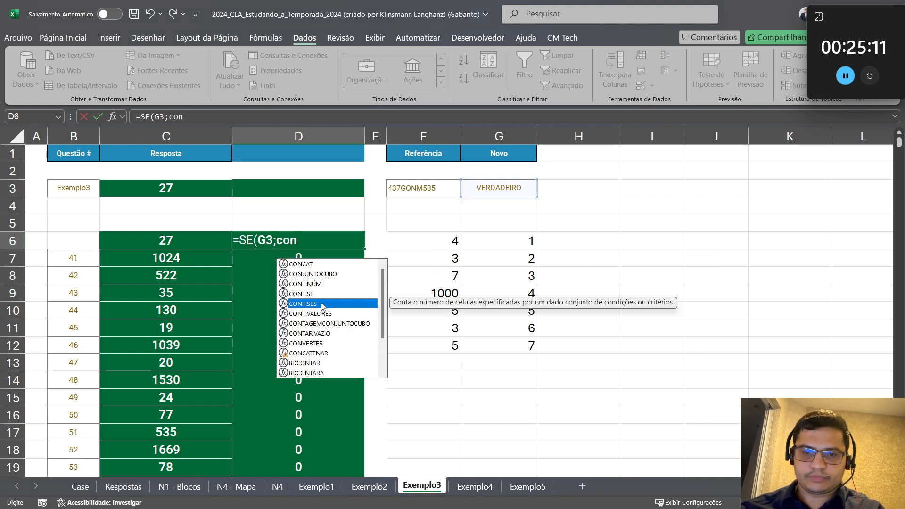
pyautogui.click(443, 240)
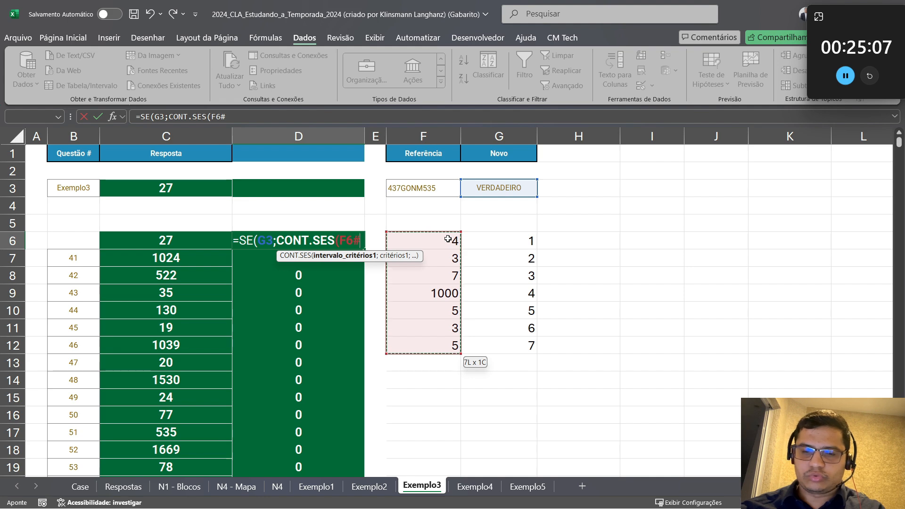
pyautogui.write(';')
pyautogui.click(479, 245)
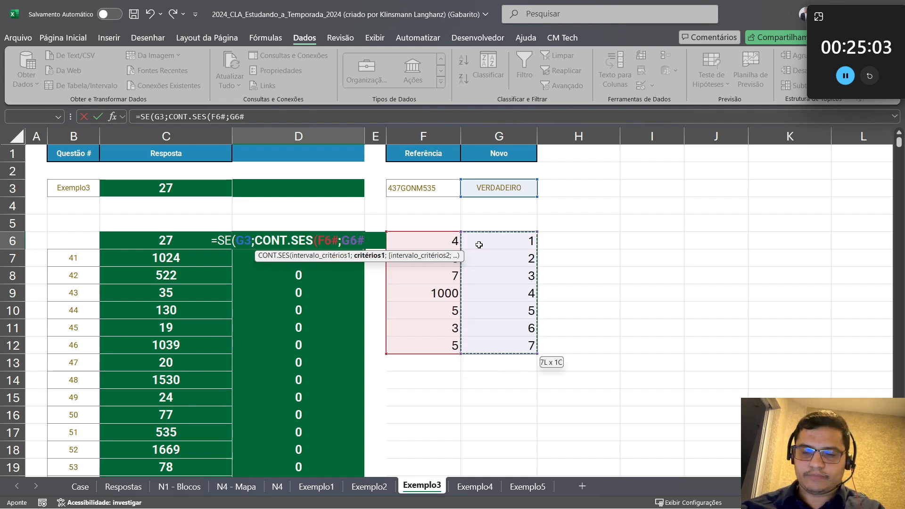
pyautogui.write(';')
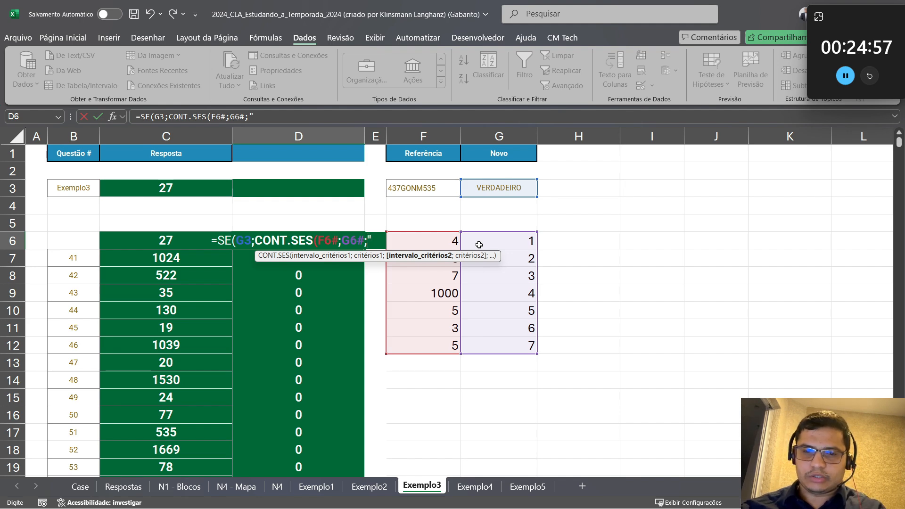
pyautogui.moveTo(371, 240); pyautogui.dragTo(317, 239)
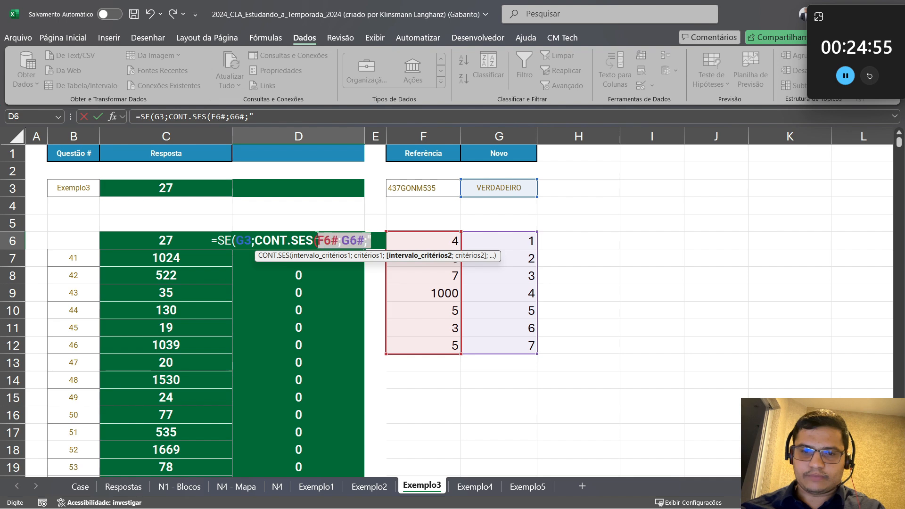
pyautogui.press('BackSpace')
# Make the CONT.SES in D6 count the entries of G6# that meet the criterion "<>4"
pyautogui.click(513, 243)
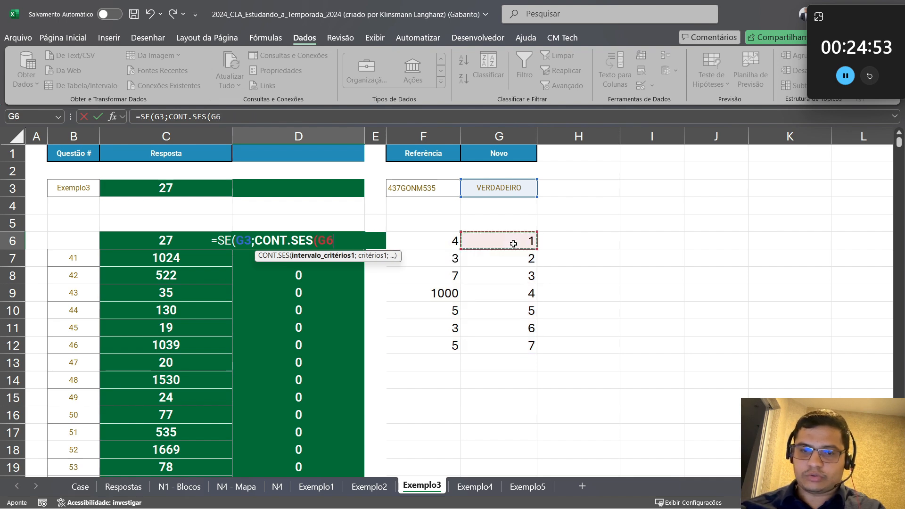
pyautogui.write(';')
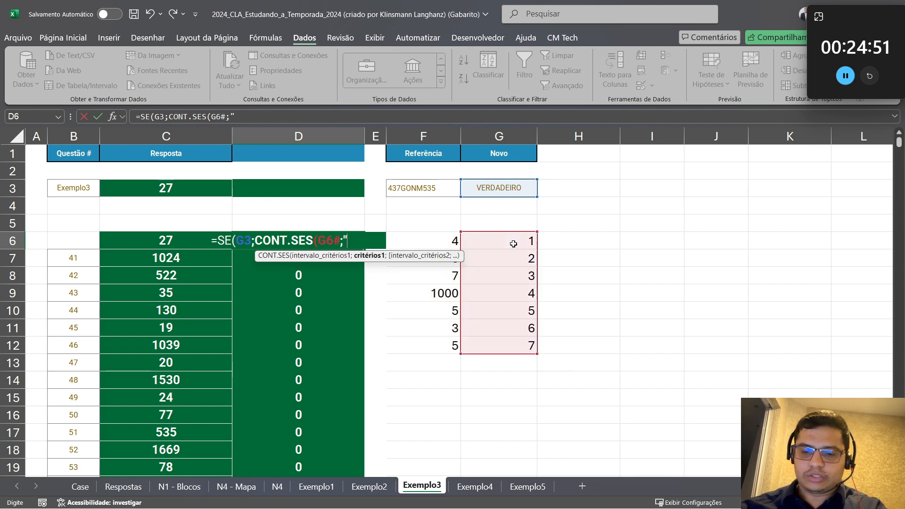
pyautogui.write('"<>"4')
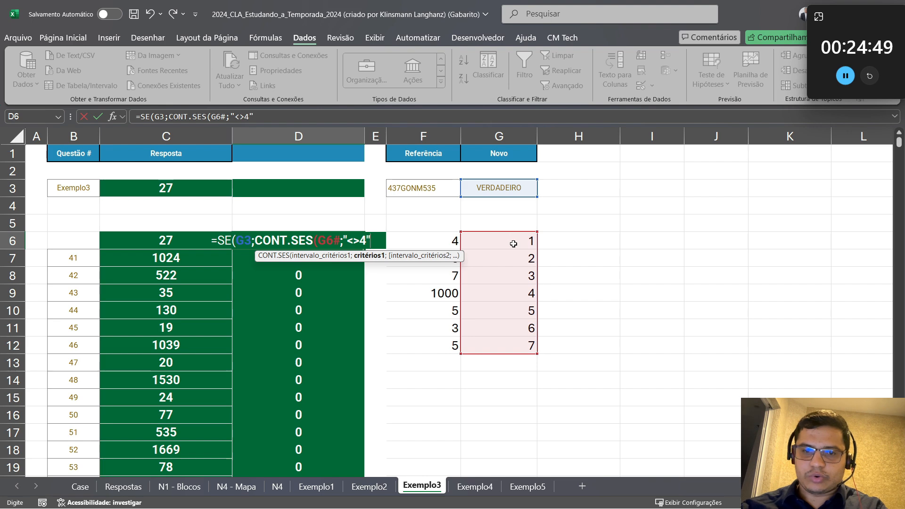
pyautogui.write(');')
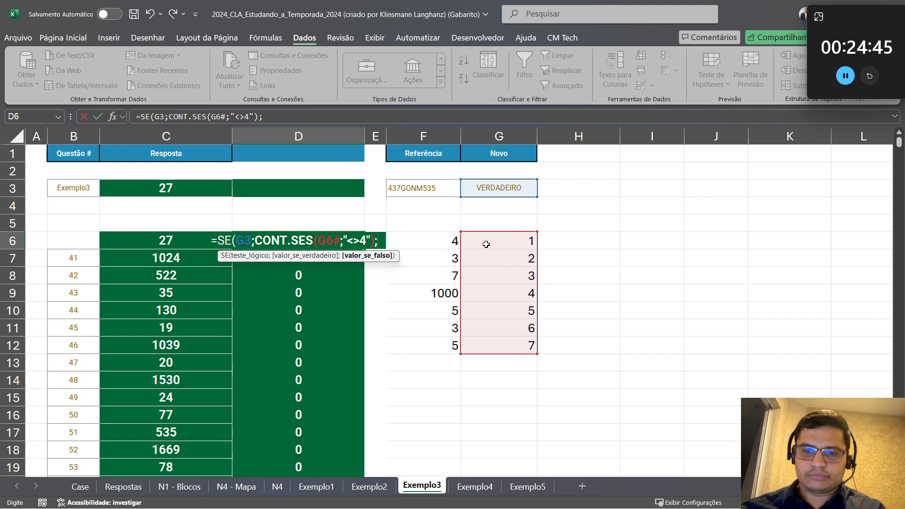
# Complete the SE formula in D6 with CONT.NÚM(G6#) as the value if false
pyautogui.write('con')
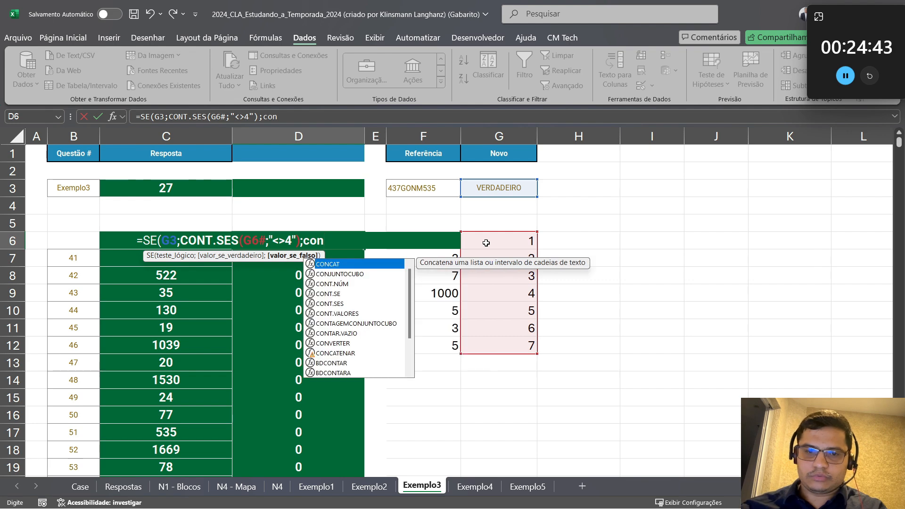
pyautogui.doubleClick(344, 304)
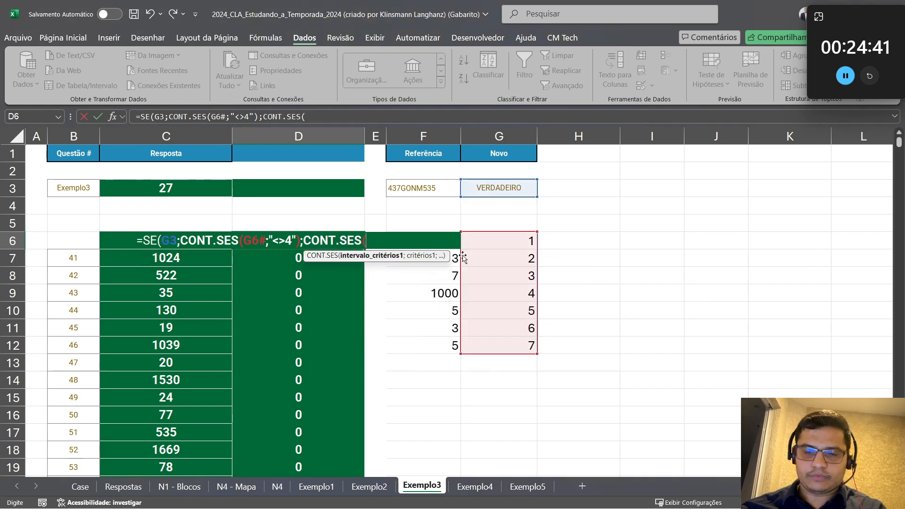
pyautogui.press('BackSpace')
pyautogui.press('BackSpace')
pyautogui.press('BackSpace')
pyautogui.press('BackSpace')
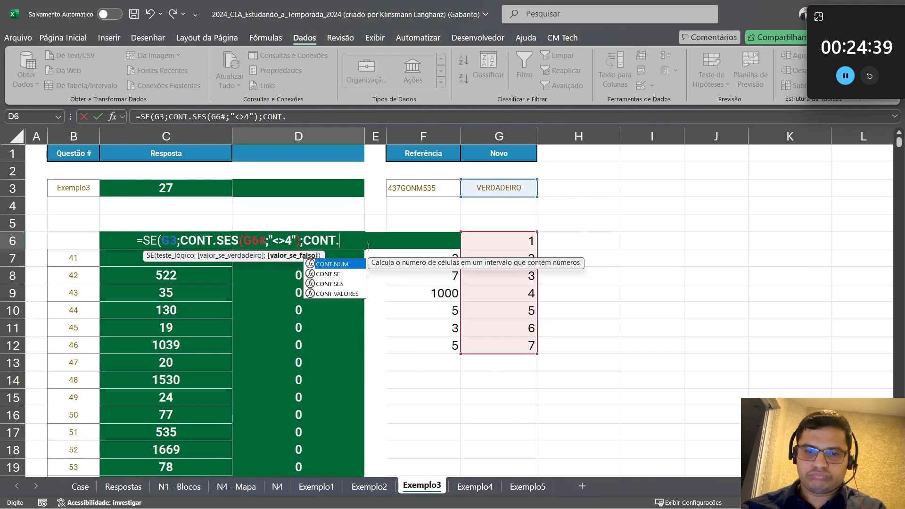
pyautogui.doubleClick(344, 265)
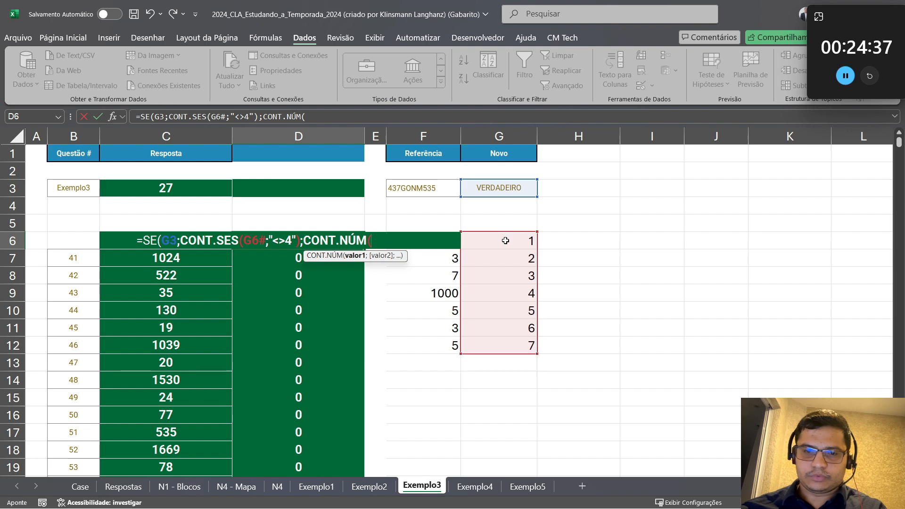
pyautogui.click(505, 241)
pyautogui.write('#))')
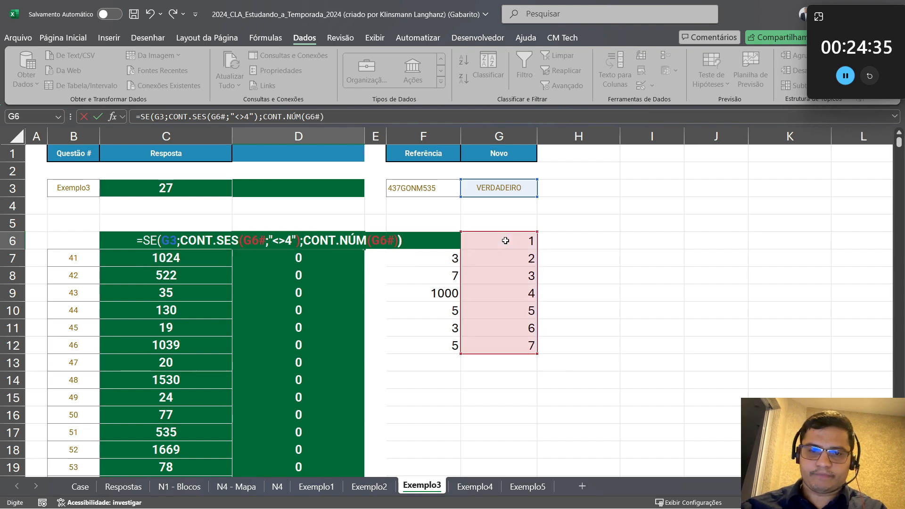
pyautogui.press('Return')
# Extend the D6 formula with =8 to test whether each plate has 8 valid digits
pyautogui.press('Up')
pyautogui.click(344, 118)
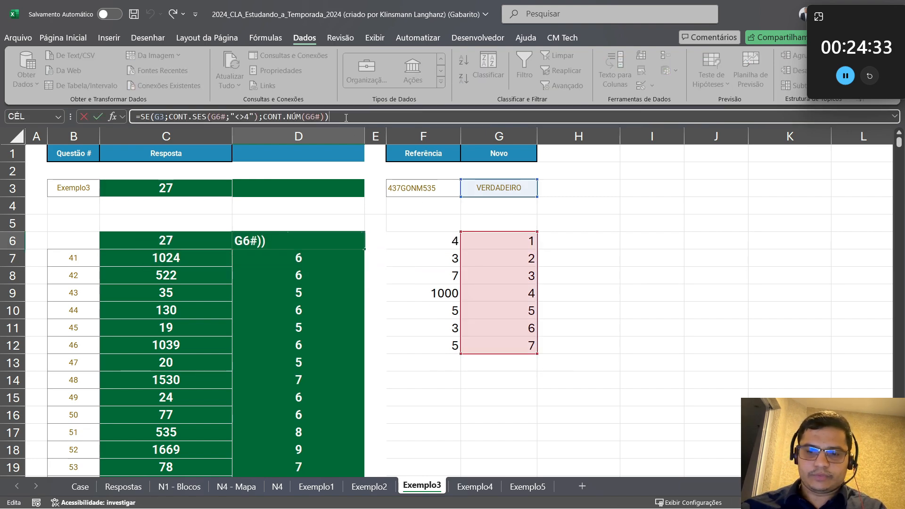
pyautogui.write('=8')
pyautogui.press('Return')
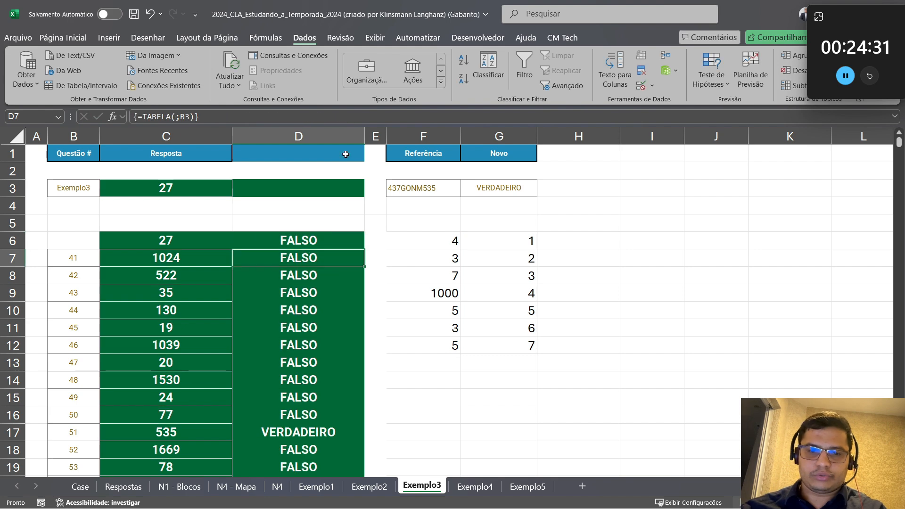
# Find the plates flagged VERDADEIRO on Exemplo3 and copy the score in C17 into E38 of the Case sheet as the Bônus 5 answer
pyautogui.click(306, 432)
pyautogui.scroll(-5, 451, 359)
pyautogui.scroll(5, 408, 348)
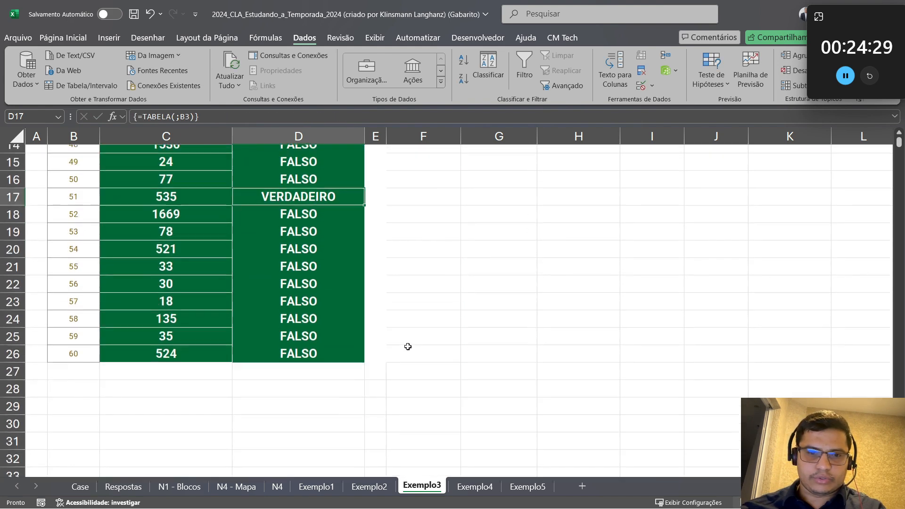
pyautogui.click(193, 438)
pyautogui.hotkey('ctrl', 'c')
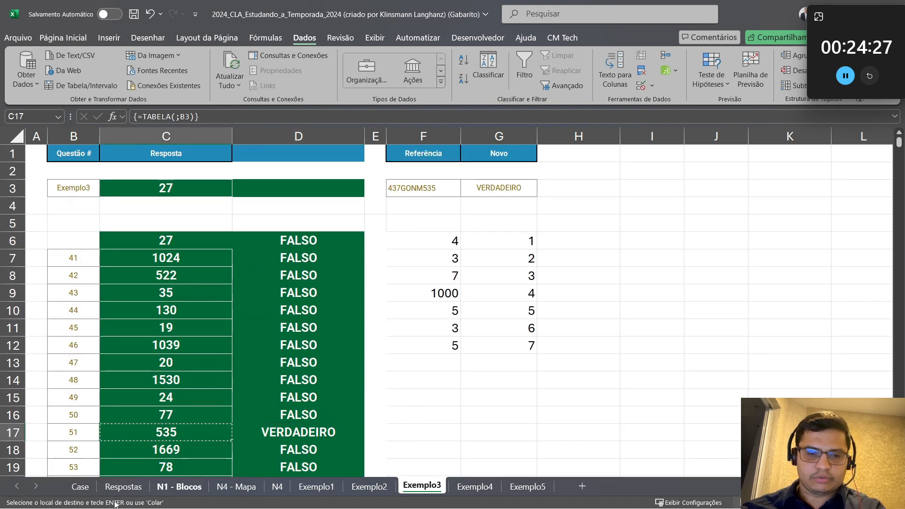
pyautogui.click(86, 488)
pyautogui.click(264, 315)
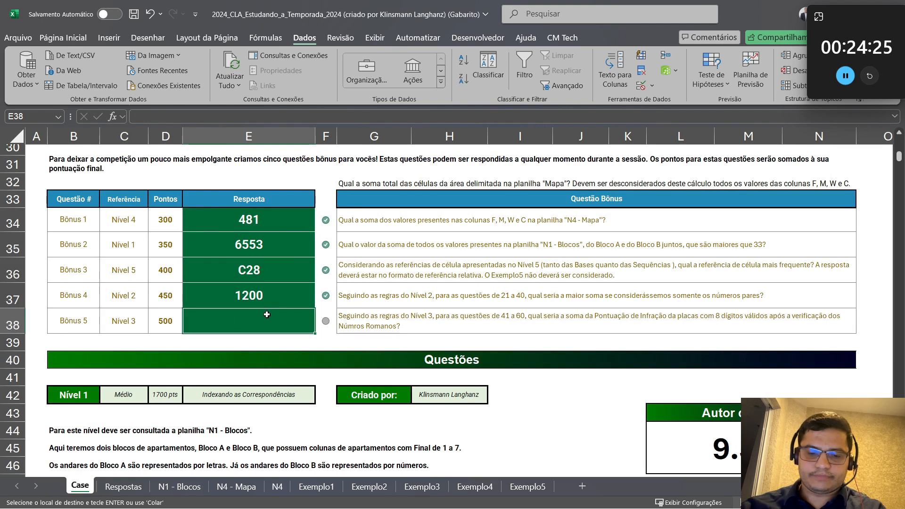
pyautogui.hotkey('ctrl', 'v')
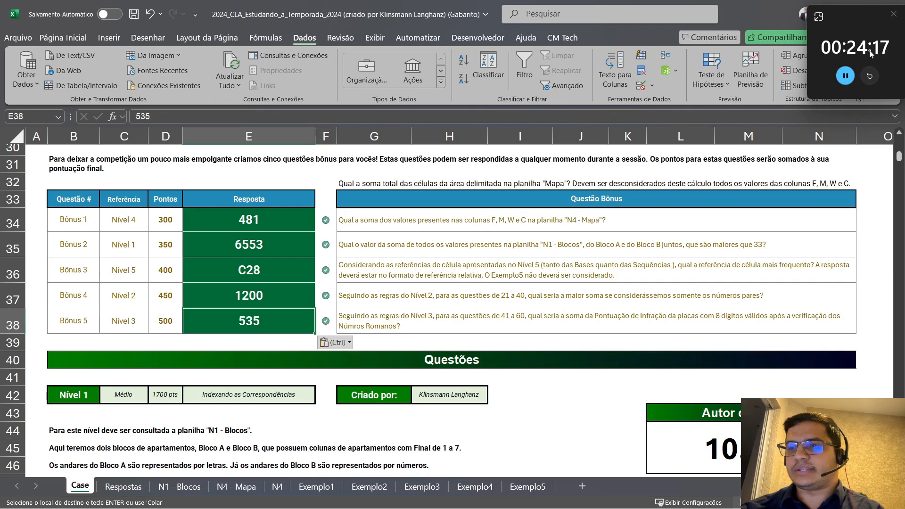
# Pause the countdown timer and return to the beginning of the Case sheet
pyautogui.click(845, 75)
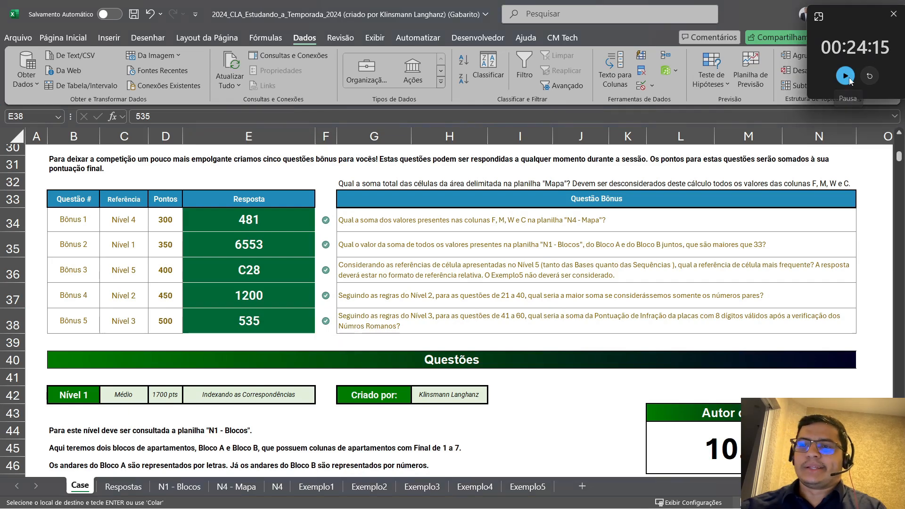
pyautogui.scroll(10, 590, 222)
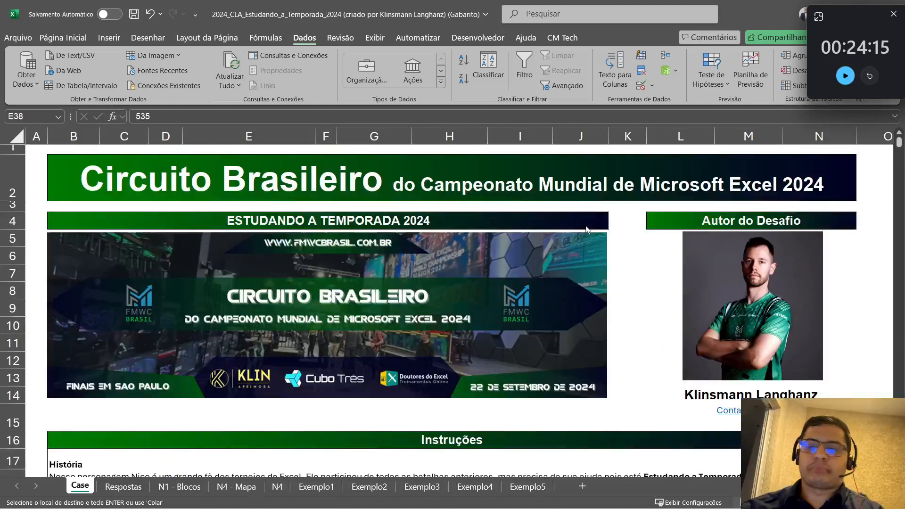